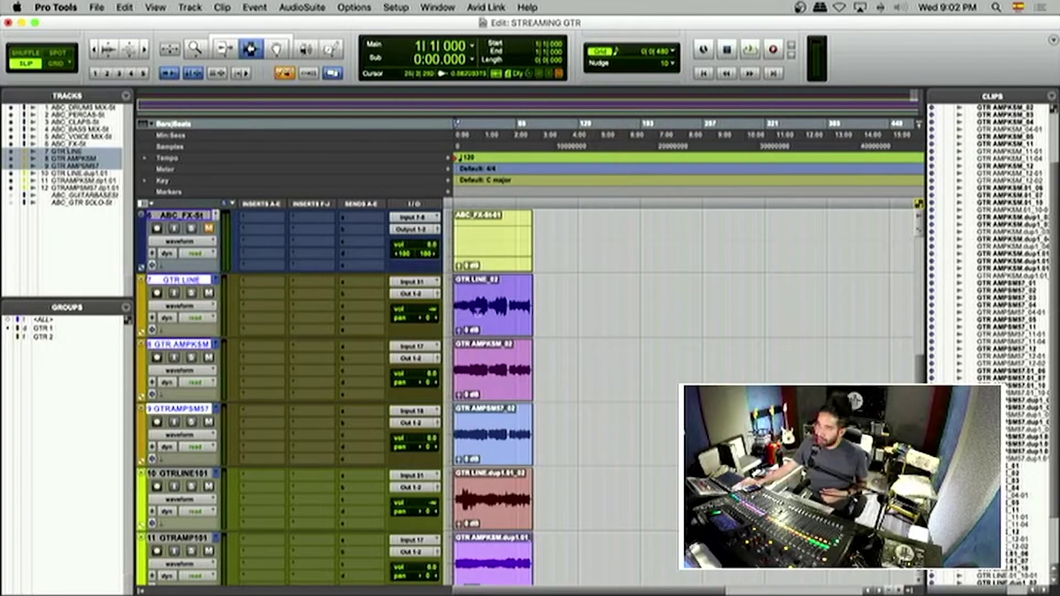
Step: Audition the GTR LINE track in solo from near the start of its clip
click(465, 297)
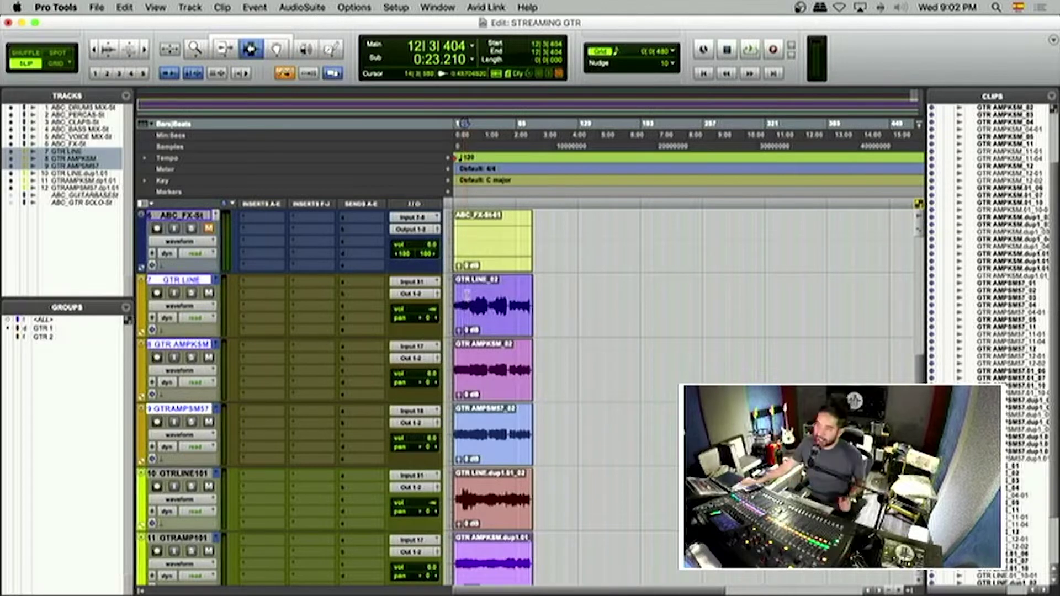
click(466, 296)
key(super+bracketright)
key(Return)
key(super+bracketright)
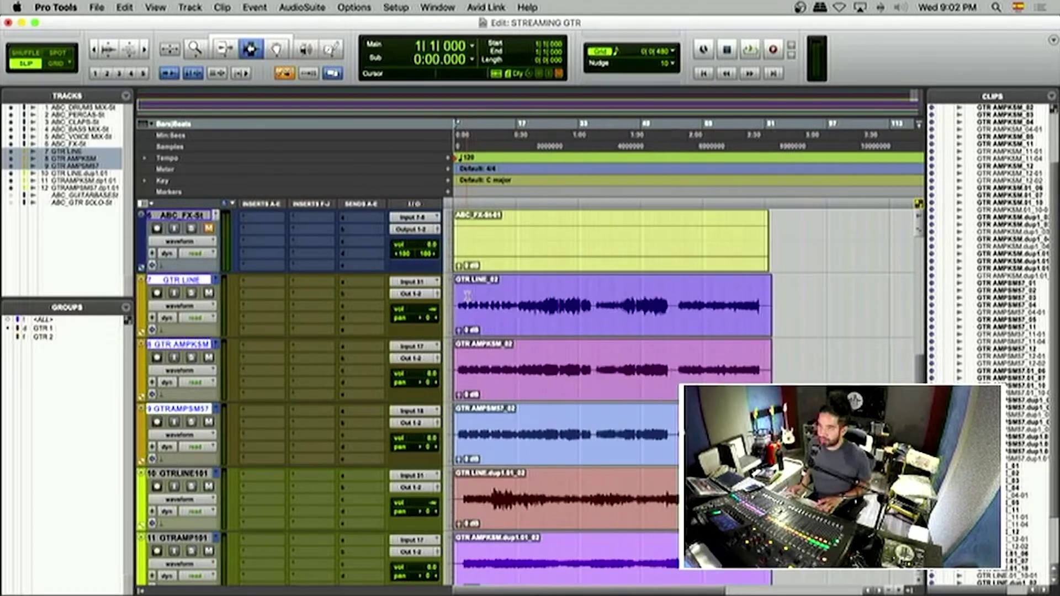
key(super+bracketright)
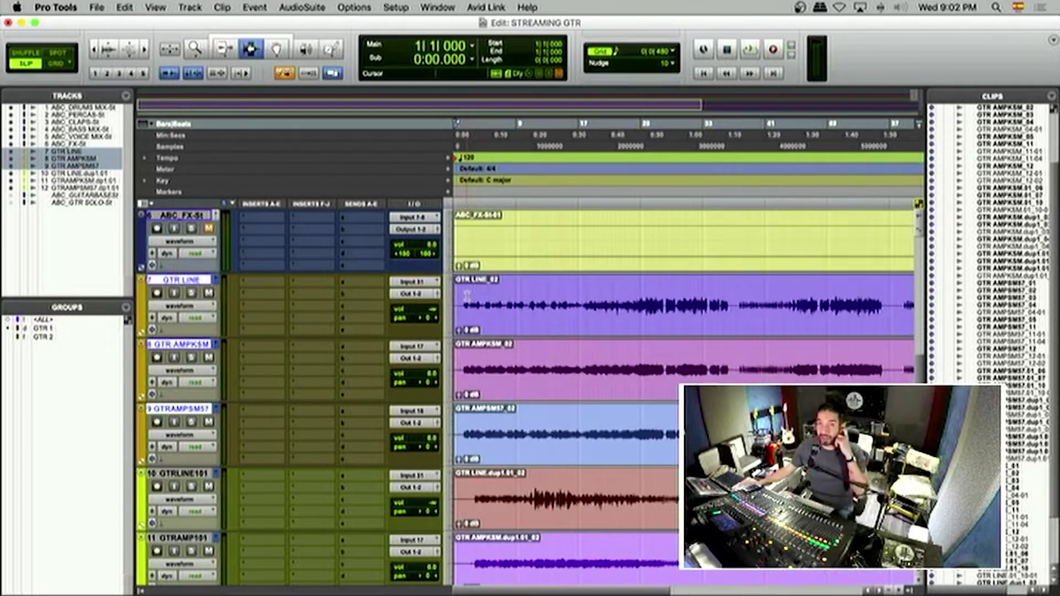
click(461, 297)
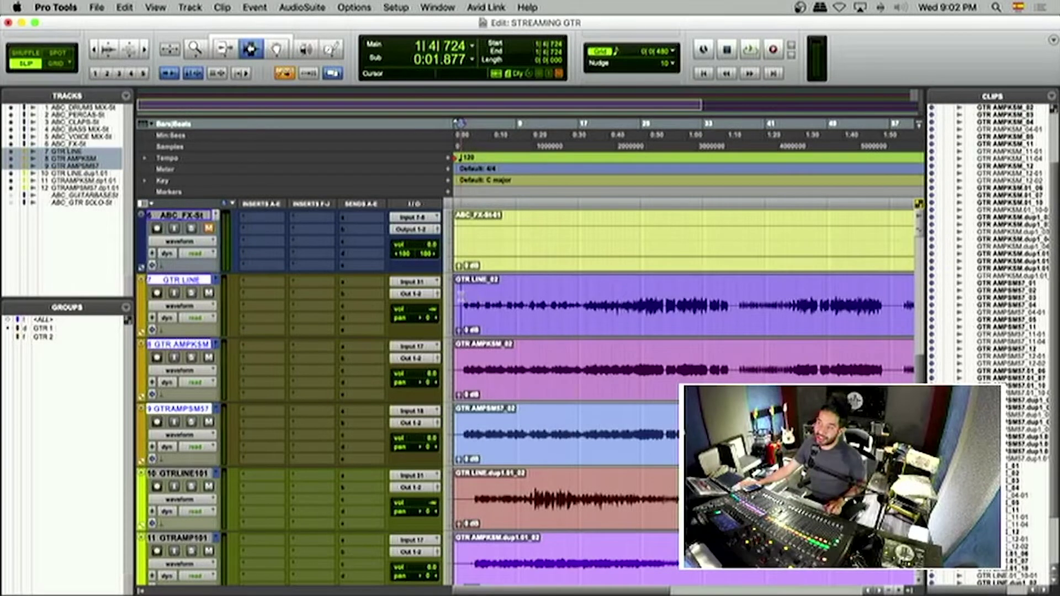
click(466, 301)
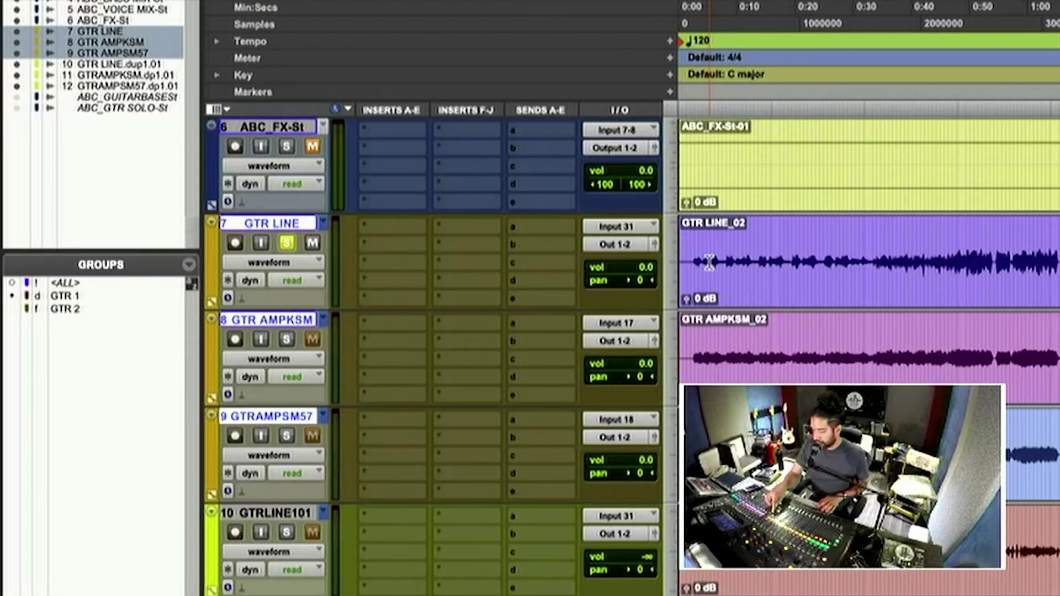
key(space)
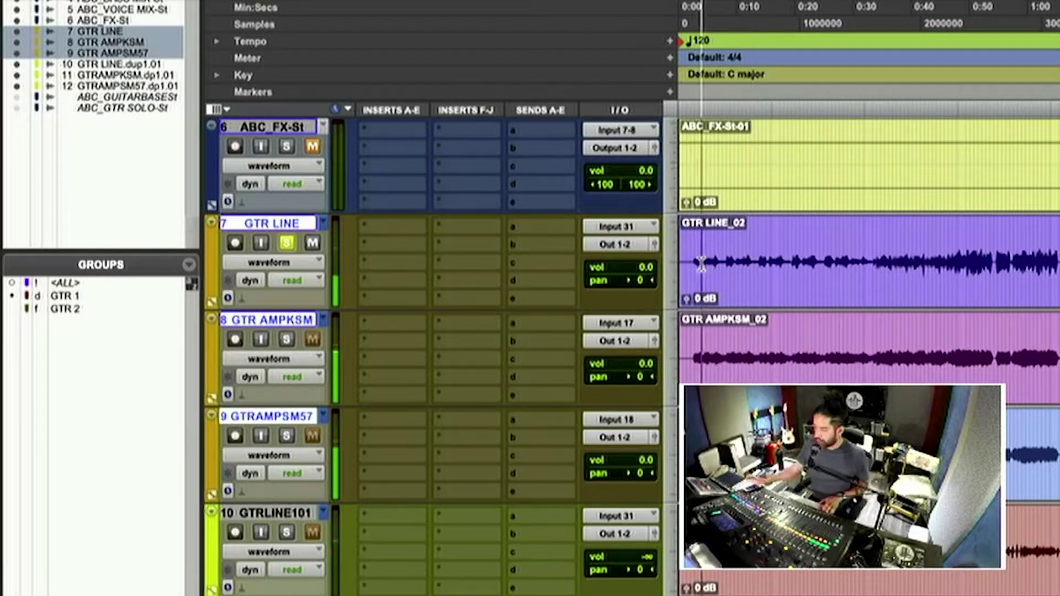
click(701, 264)
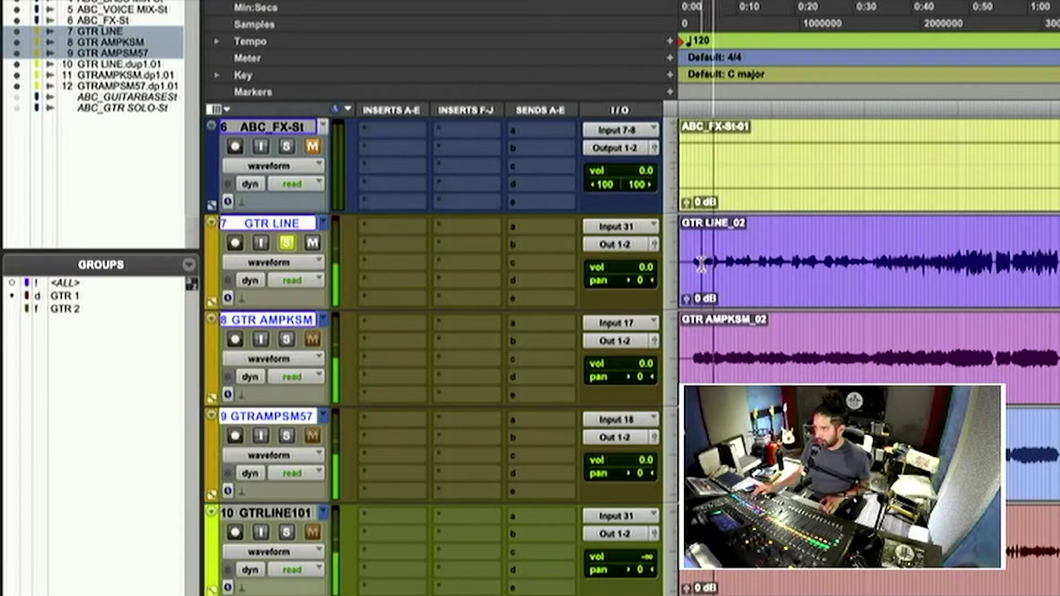
key(space)
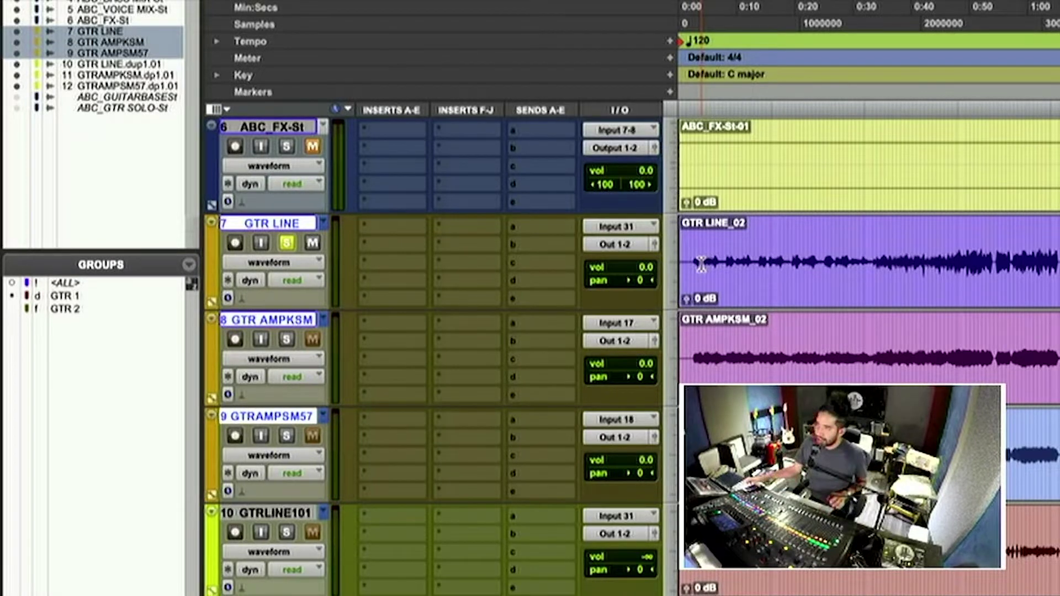
Step: Play the soloed GTR LINE track from about 0:40, where the clip gets louder, and stop playback
click(915, 260)
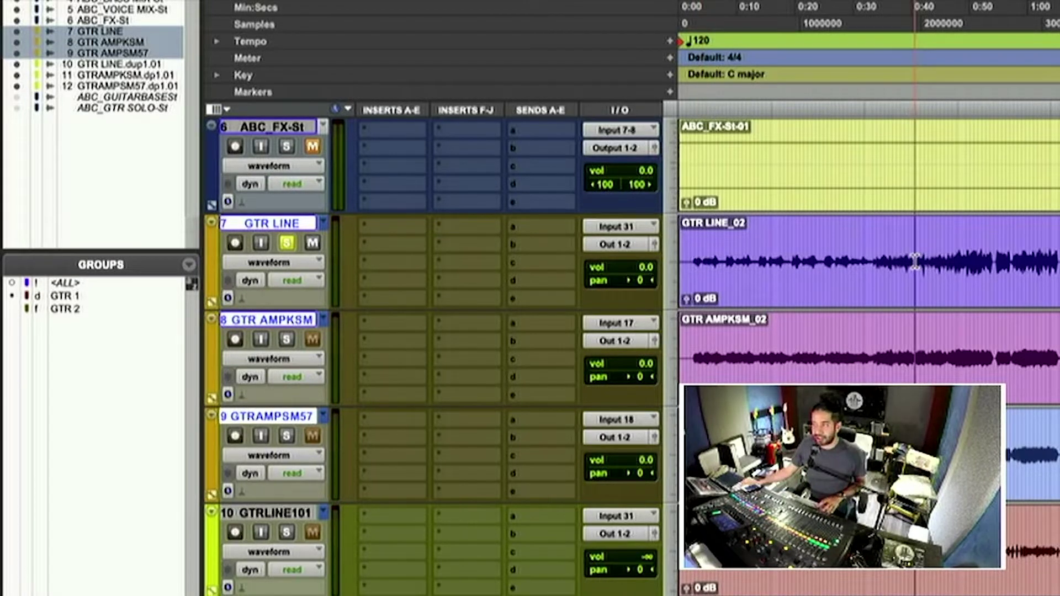
key(r)
key(space)
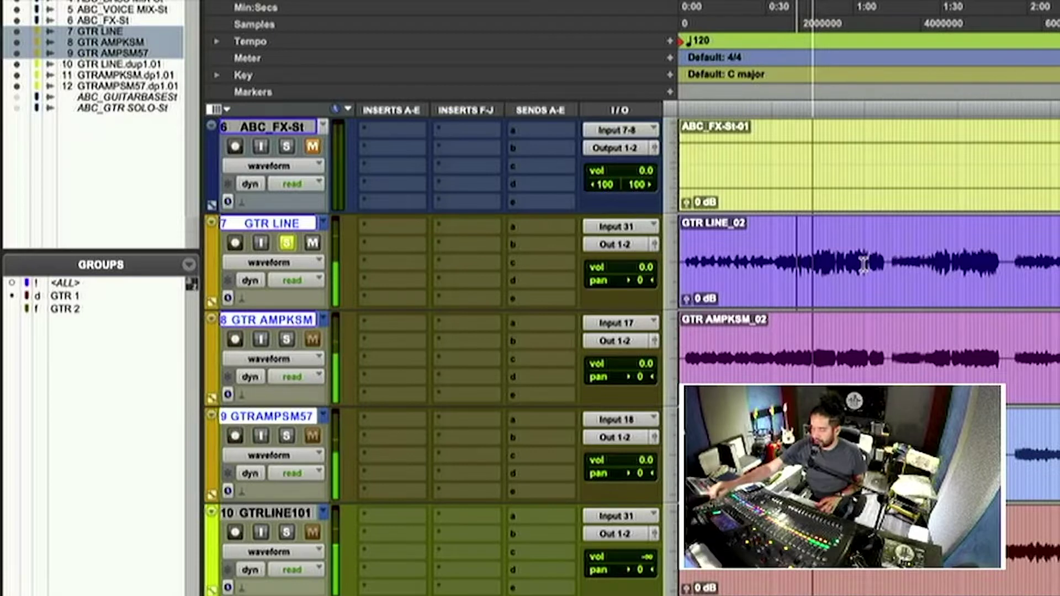
key(space)
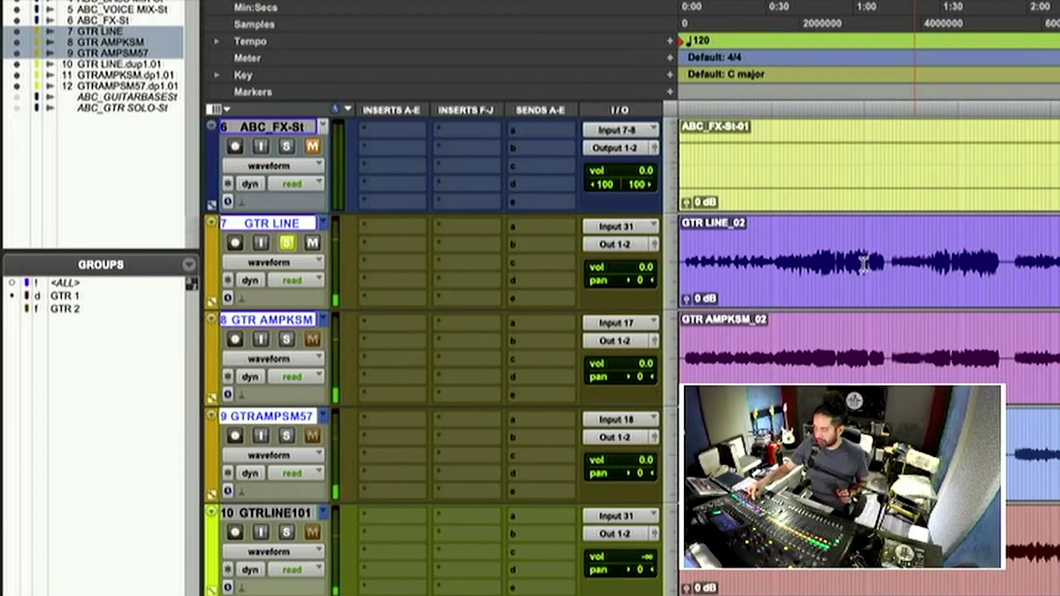
Step: Switch the solo from GTR LINE to GTR AMPKSM and play it from near the start of the clip
click(286, 243)
click(287, 339)
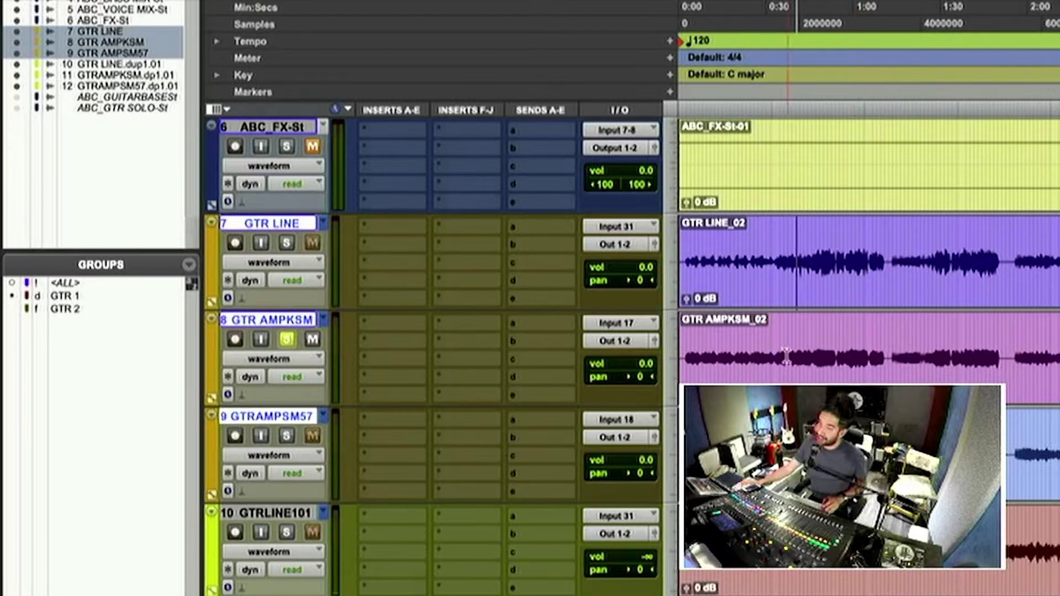
click(687, 347)
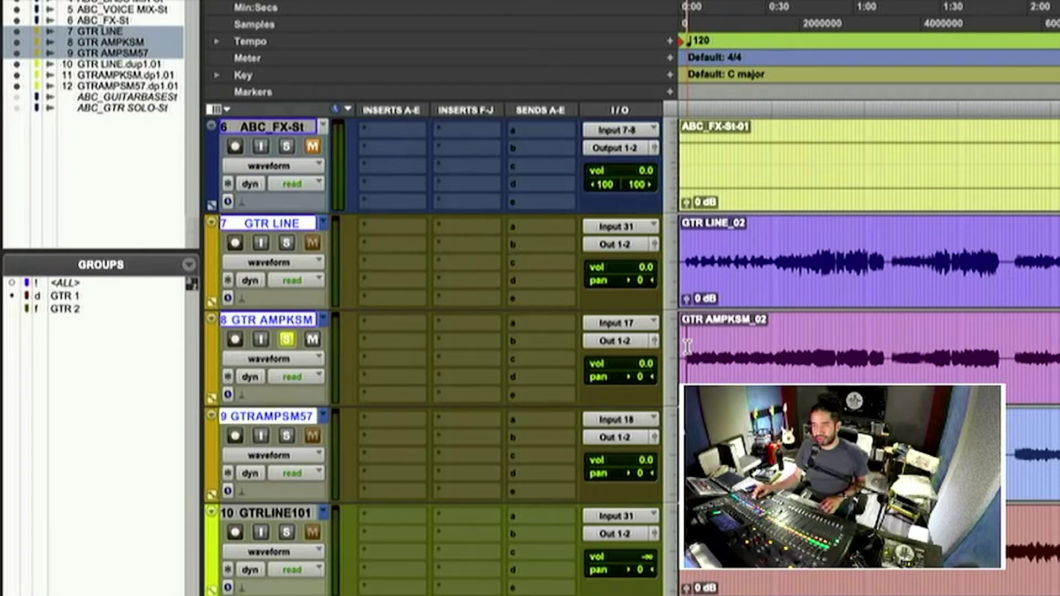
key(space)
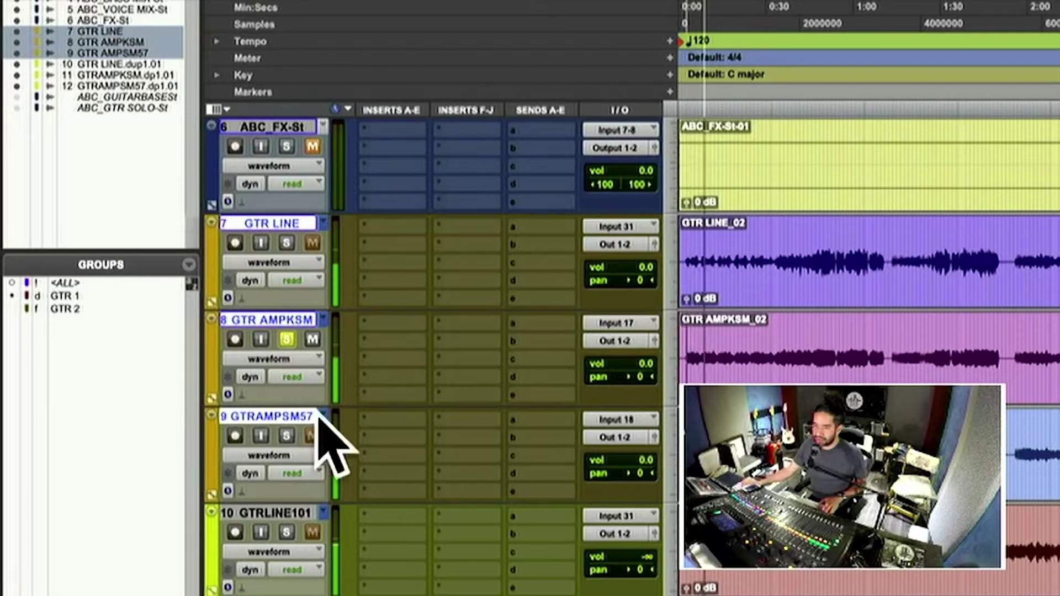
Step: Move the solo to the GTRAMPSM57 track and replay the guitar from near the start for comparison
click(286, 436)
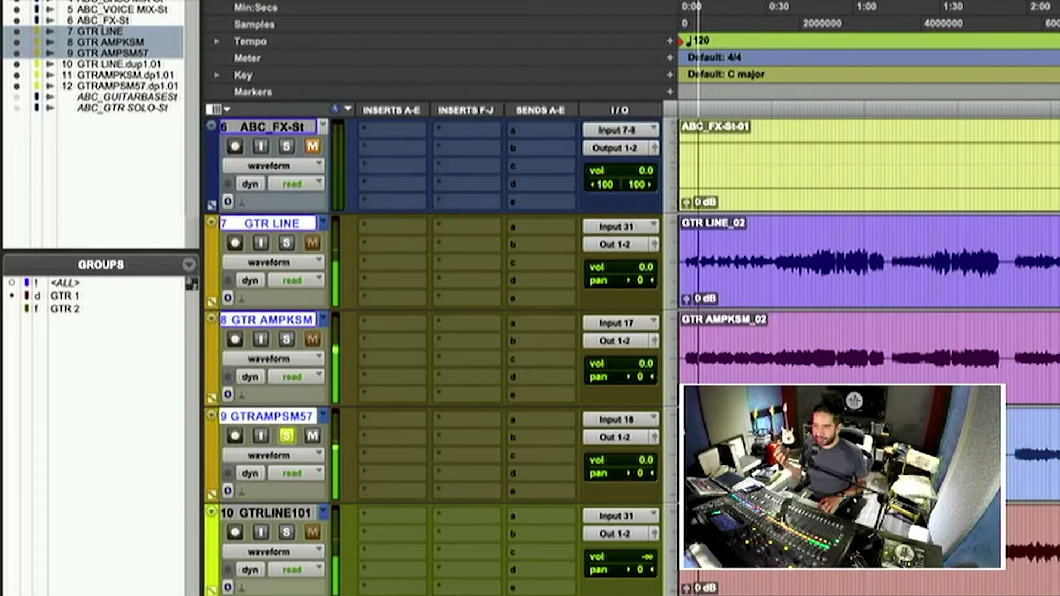
key(space)
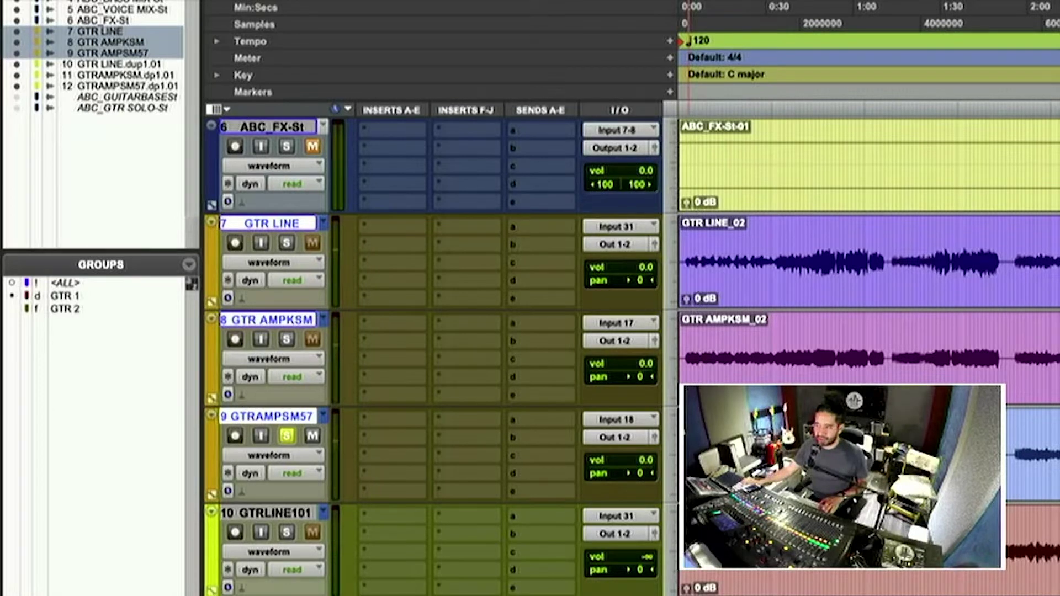
key(space)
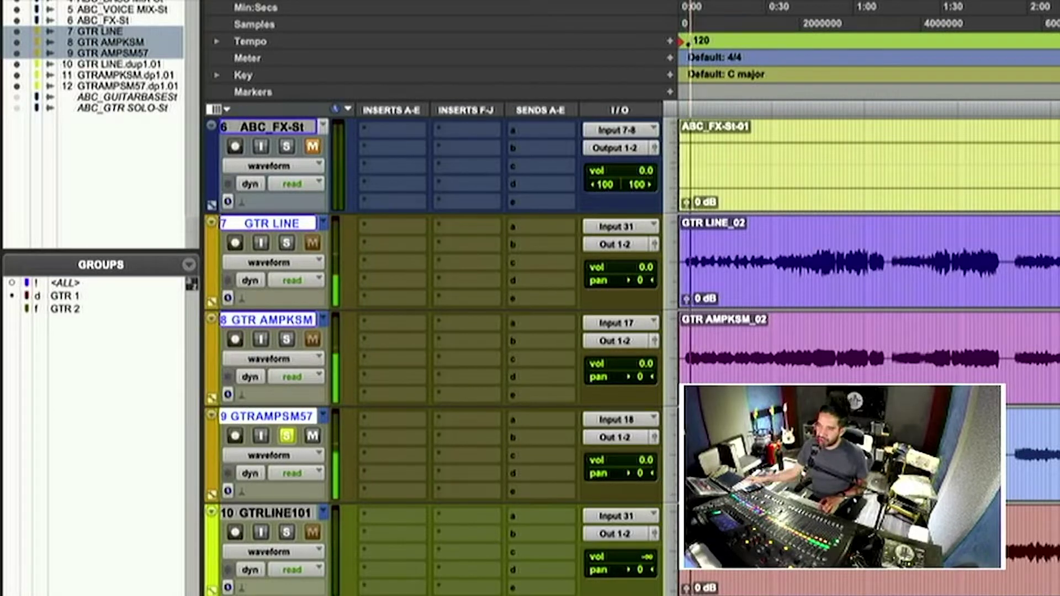
Step: Solo GTR AMPKSM again in place of GTRAMPSM57 to compare the two microphones, then stop playback and clear the solo
click(287, 436)
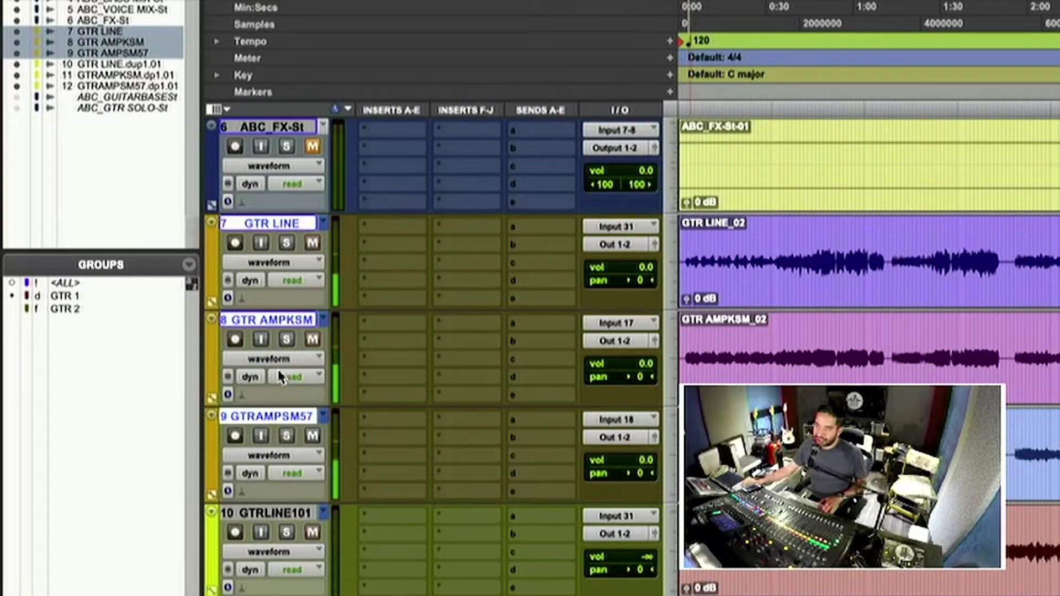
click(285, 340)
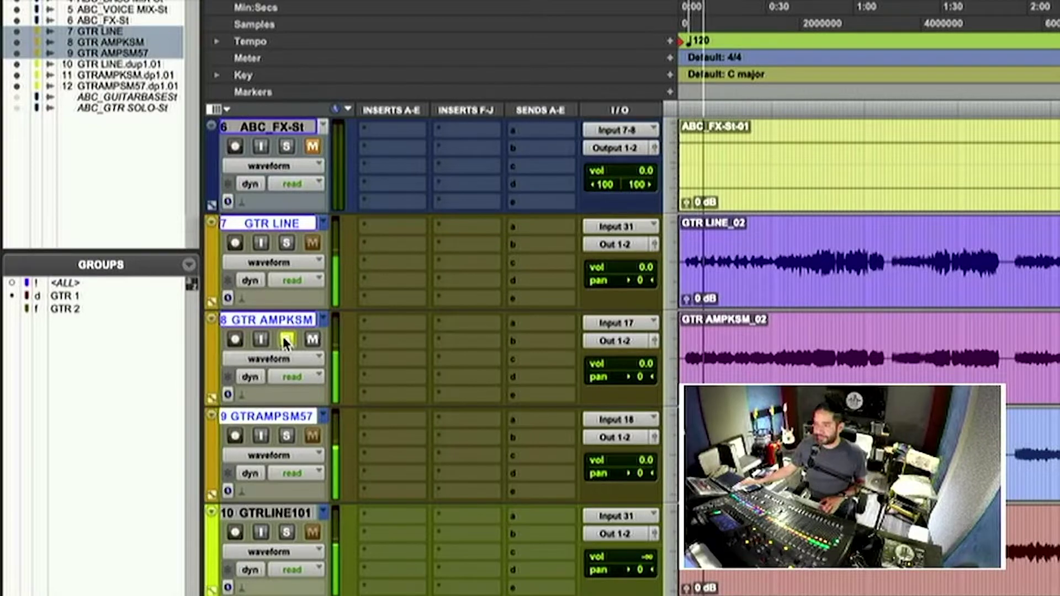
key(space)
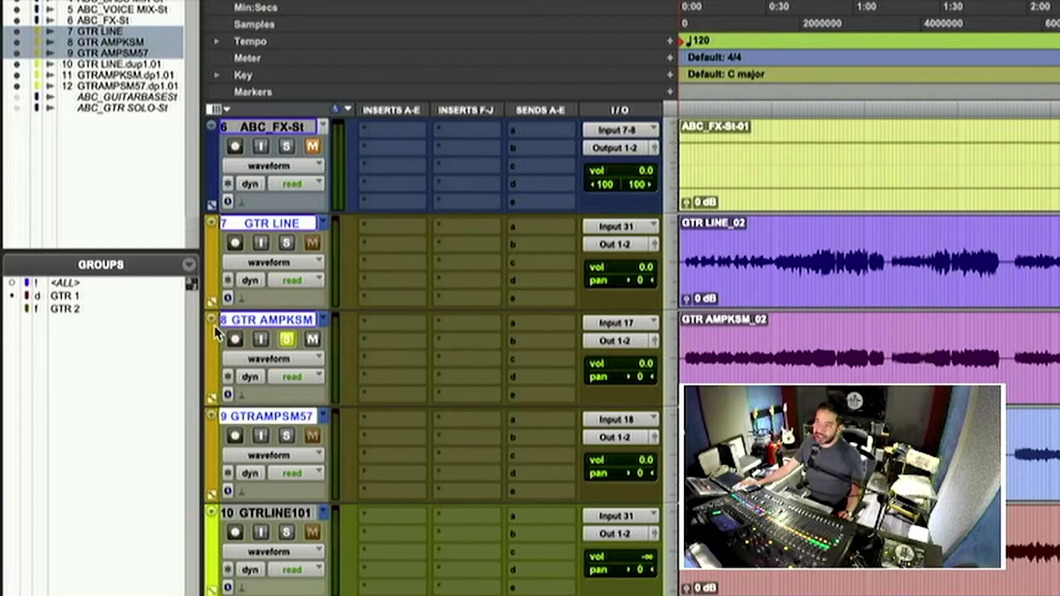
key(space)
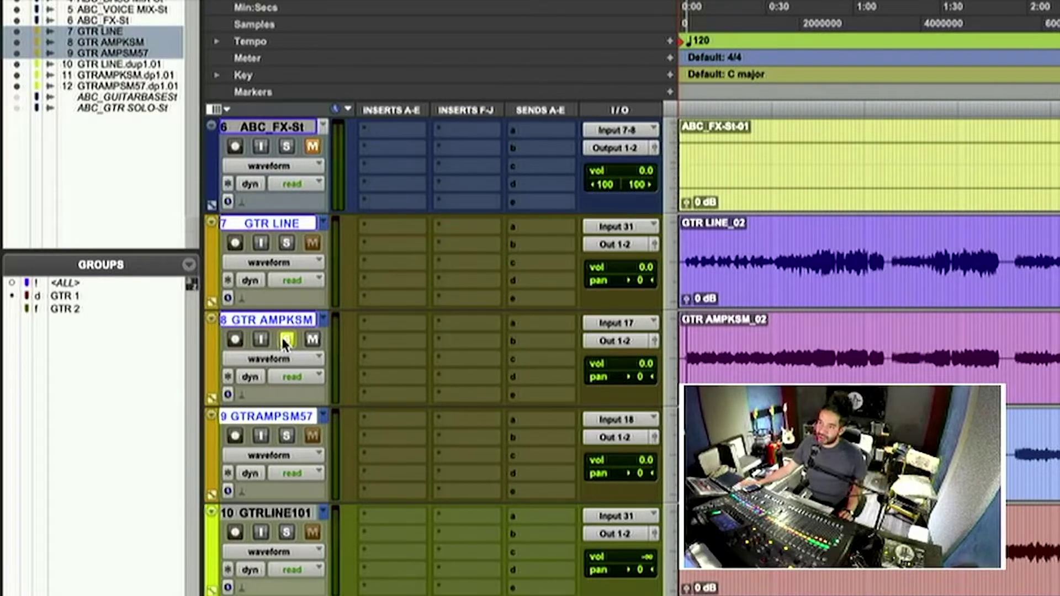
click(285, 339)
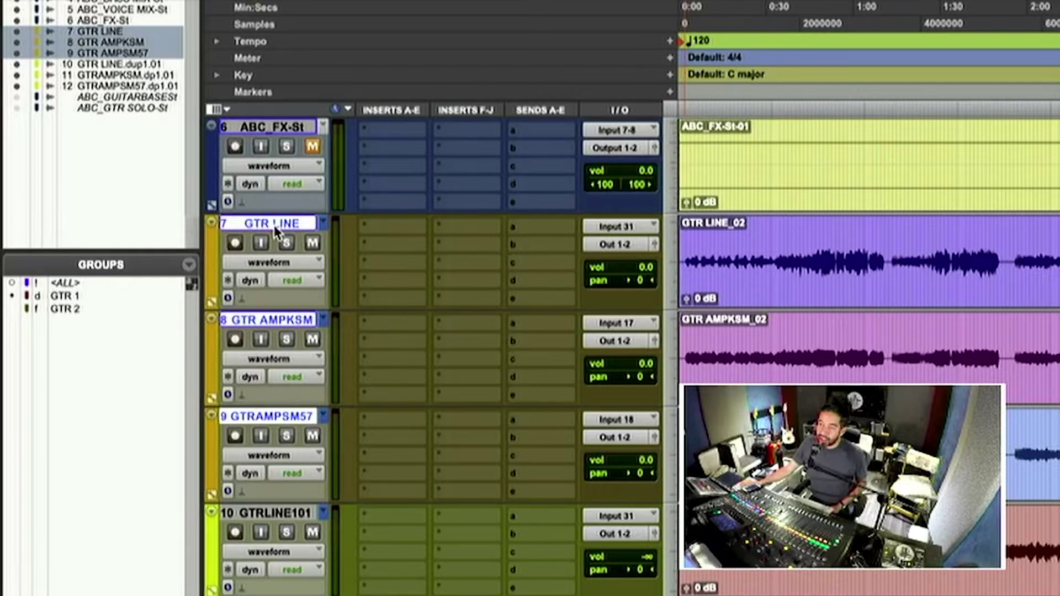
Step: Select a middle section of the GTR LINE clip alone, then place the edit cursor near the clip's start
drag(764, 263, 930, 263)
key(t)
key(t)
key(r)
key(r)
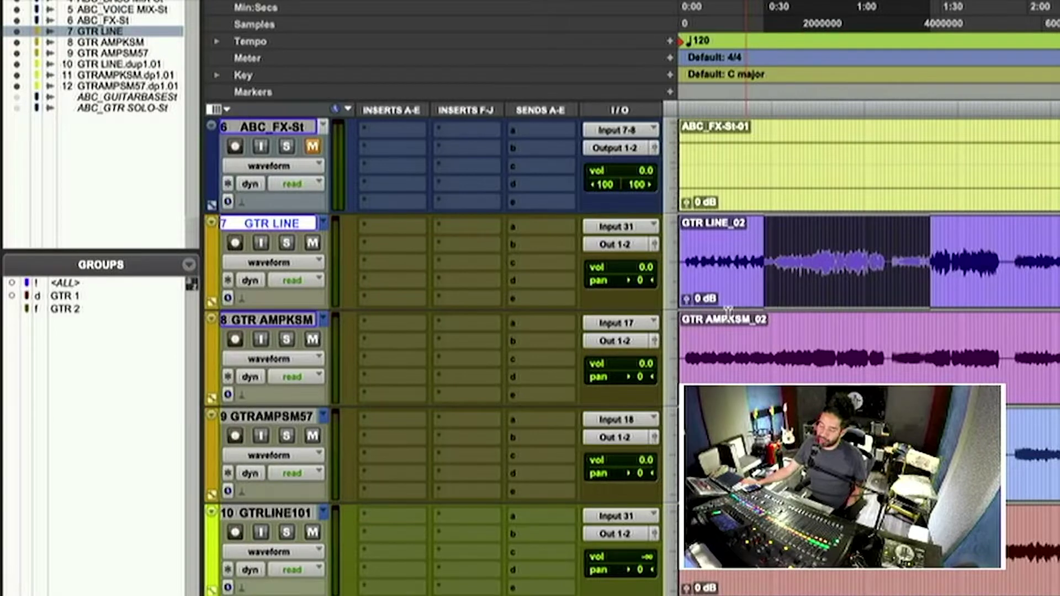
click(693, 274)
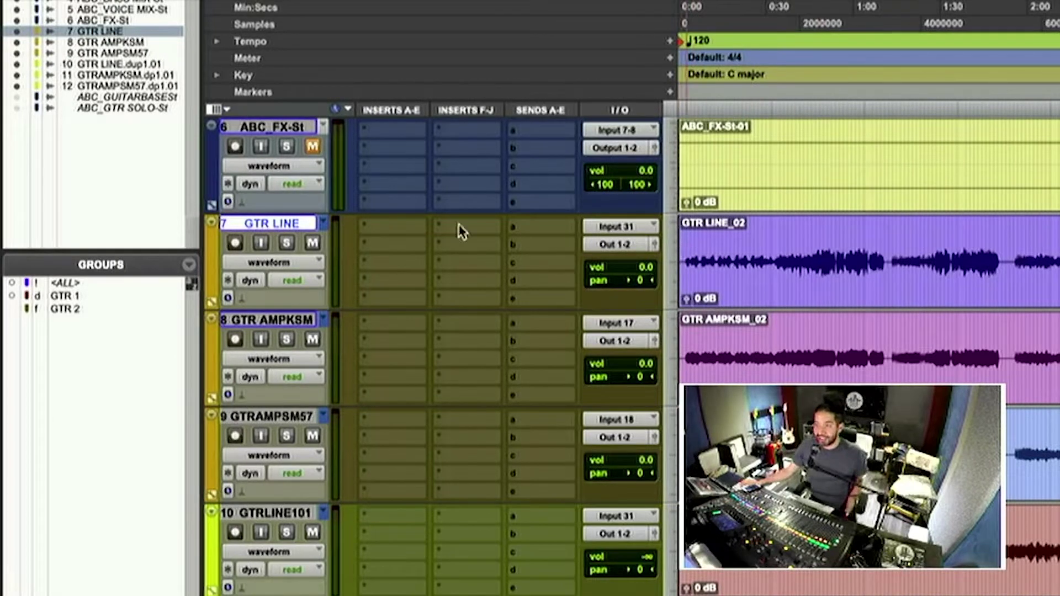
Step: Insert the Guitar Rig 5 plug-in in the first insert slot of the GTR LINE track
click(376, 231)
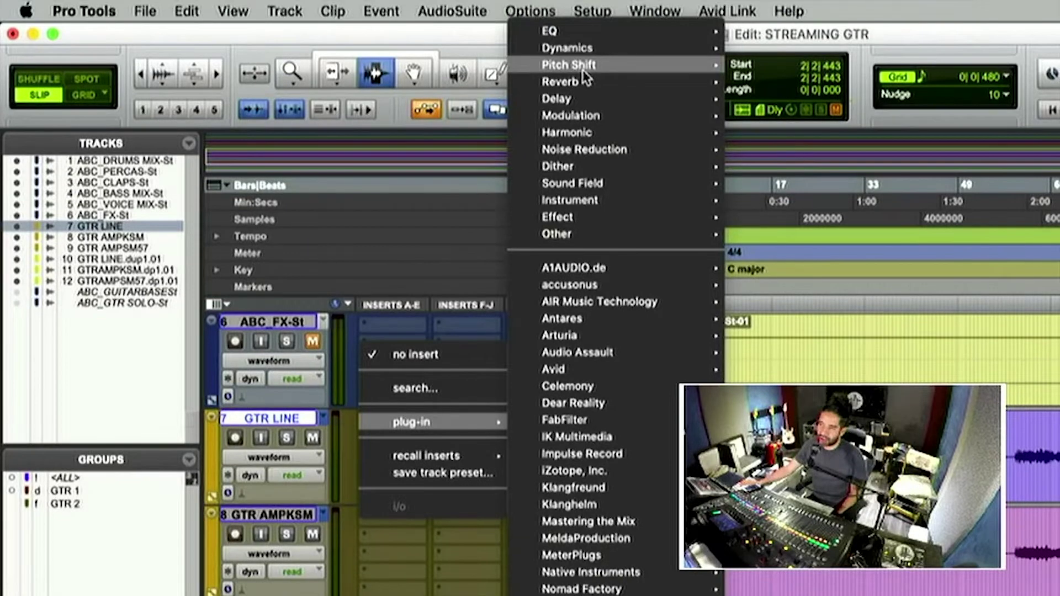
mouse_move(599, 219)
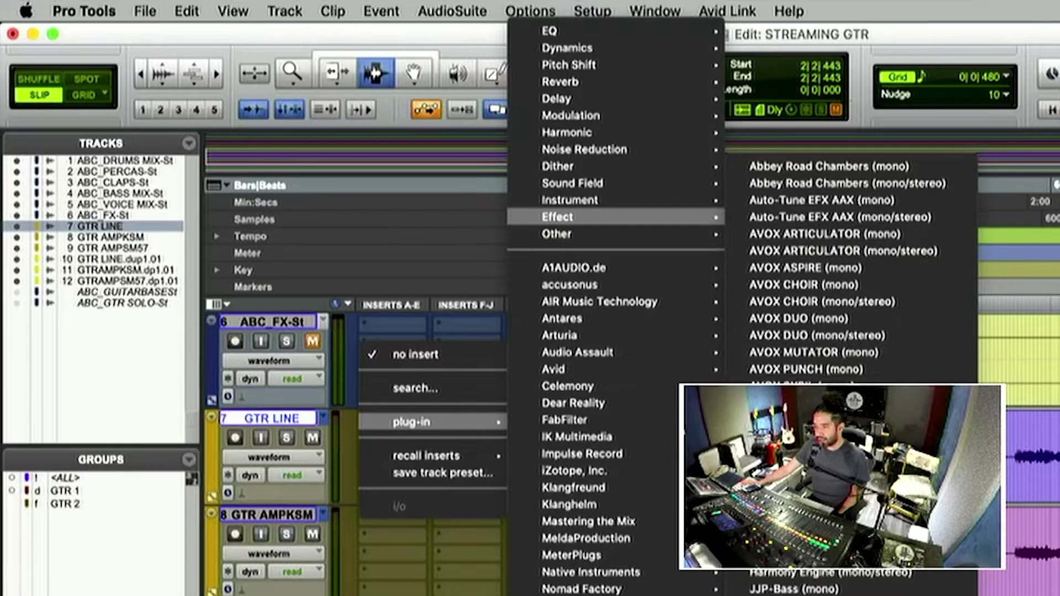
click(768, 385)
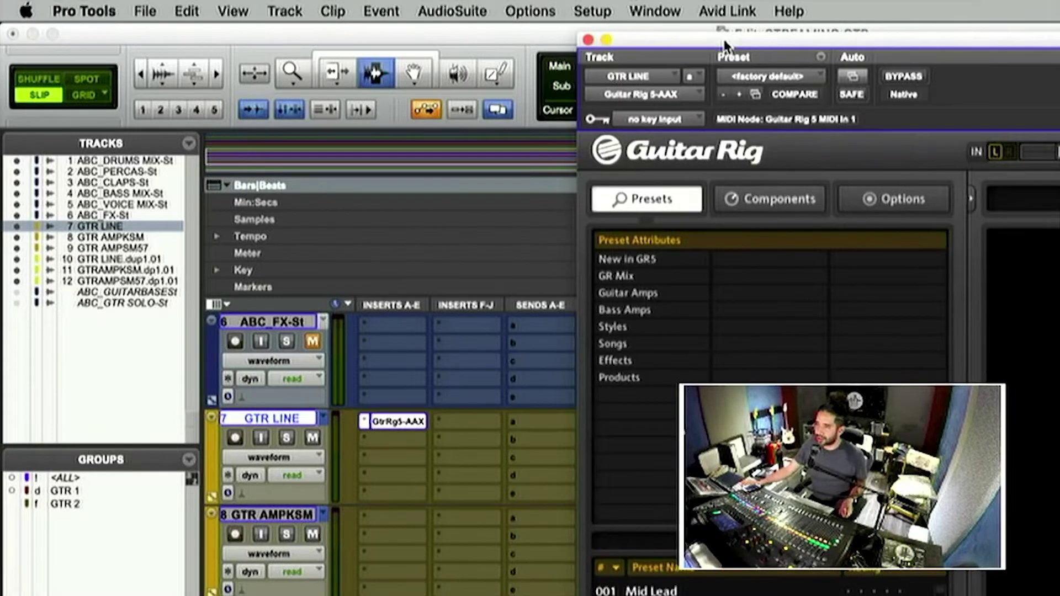
Step: Add the Citrus amplifier with its matched cabinet to the Guitar Rig rack and move the plug-in window to uncover the tracks
click(769, 198)
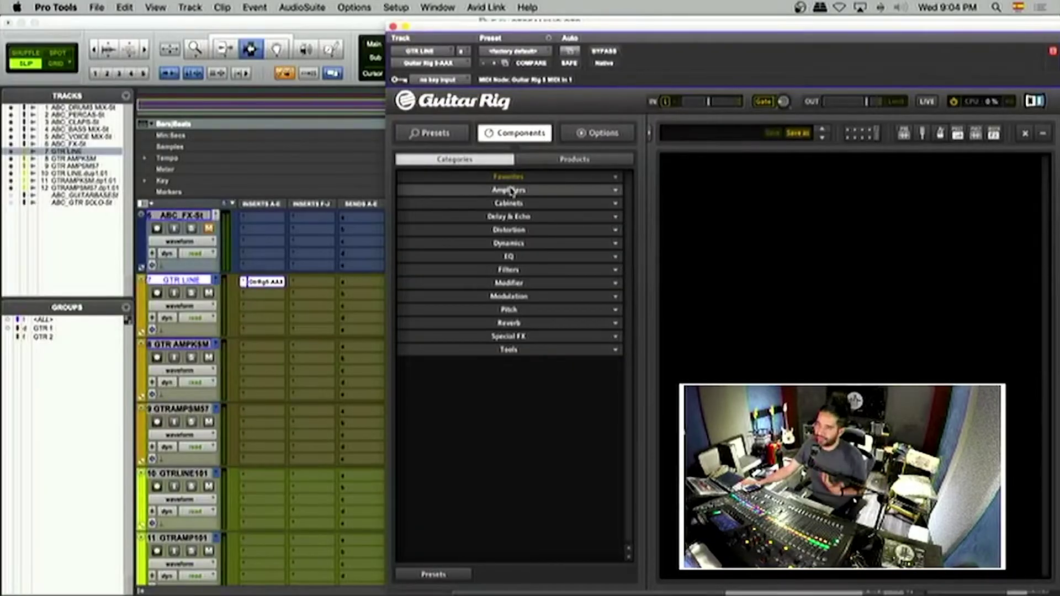
click(511, 191)
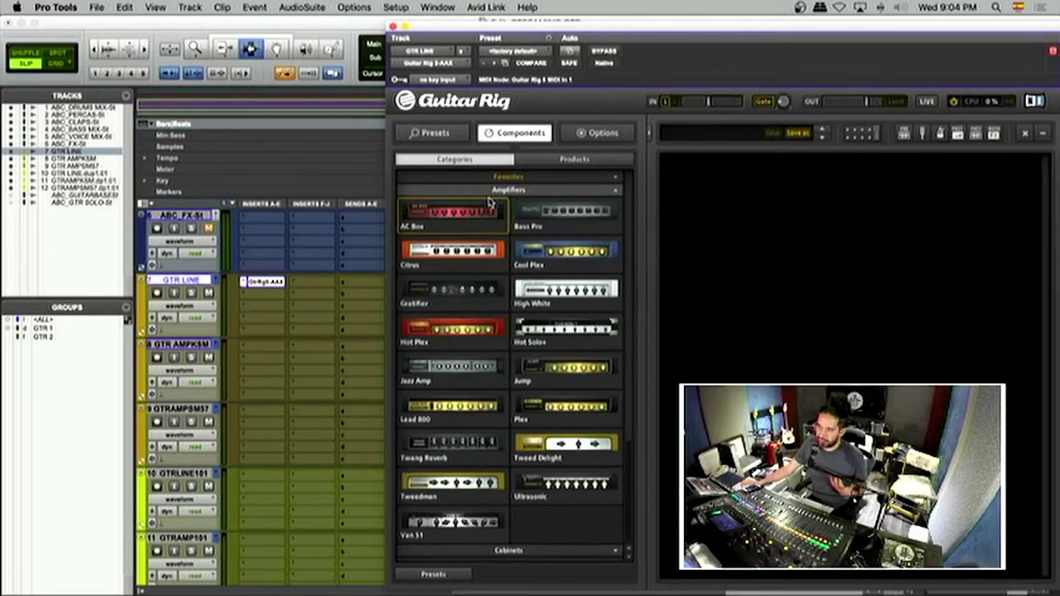
double_click(451, 251)
drag(614, 28, 638, 35)
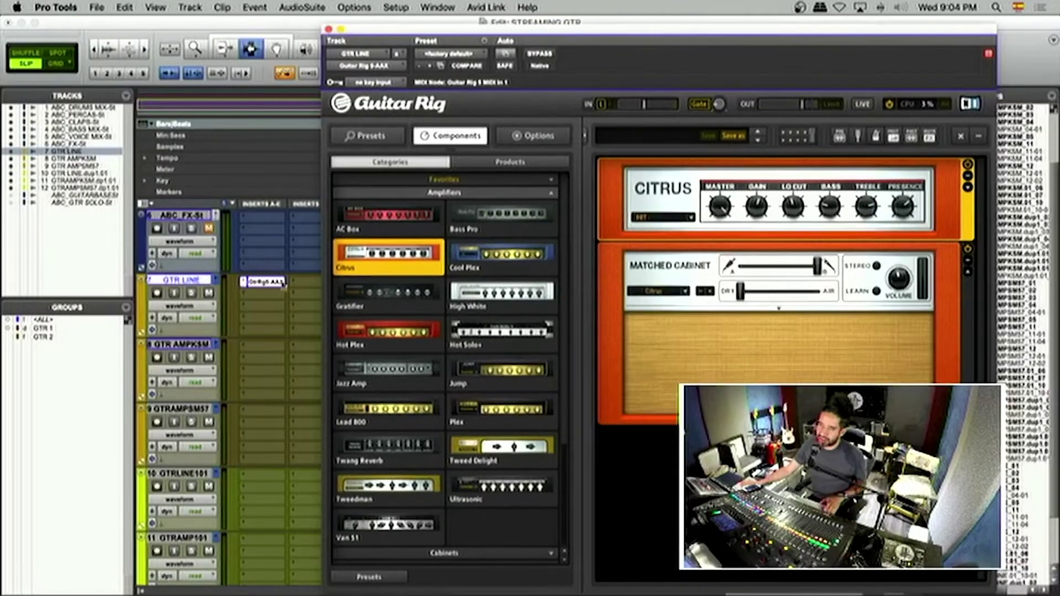
Step: Solo the GTR LINE track and adjust the Citrus amplifier's Gain by ear during playback
click(192, 293)
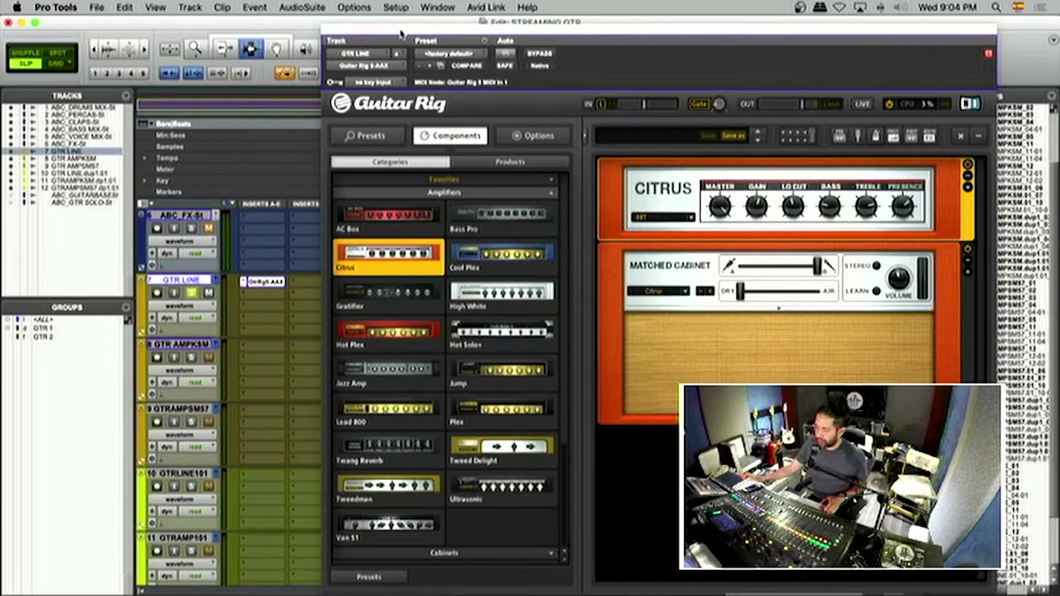
key(space)
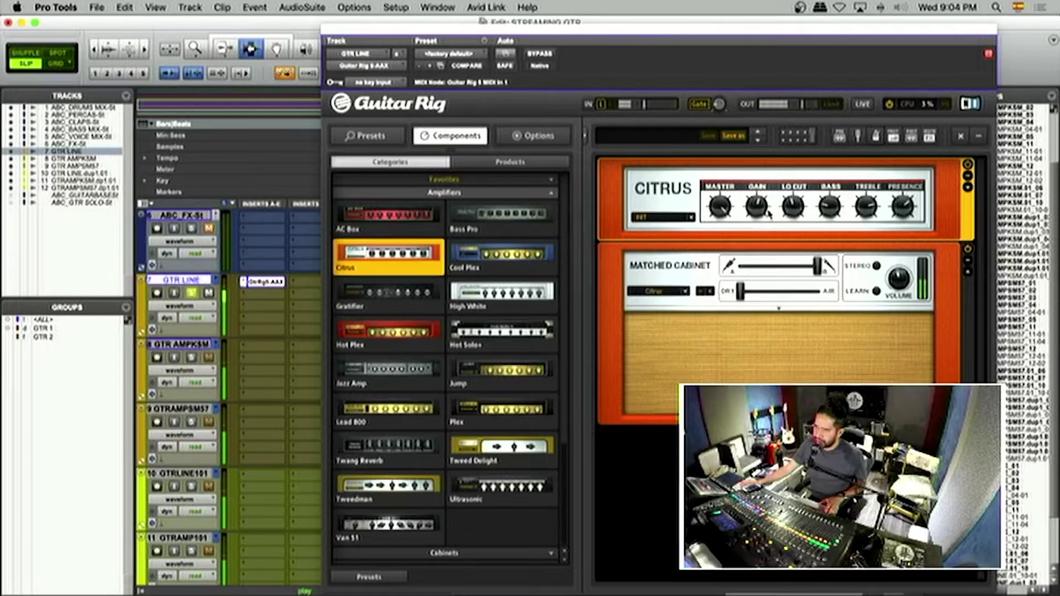
drag(767, 211, 767, 222)
key(space)
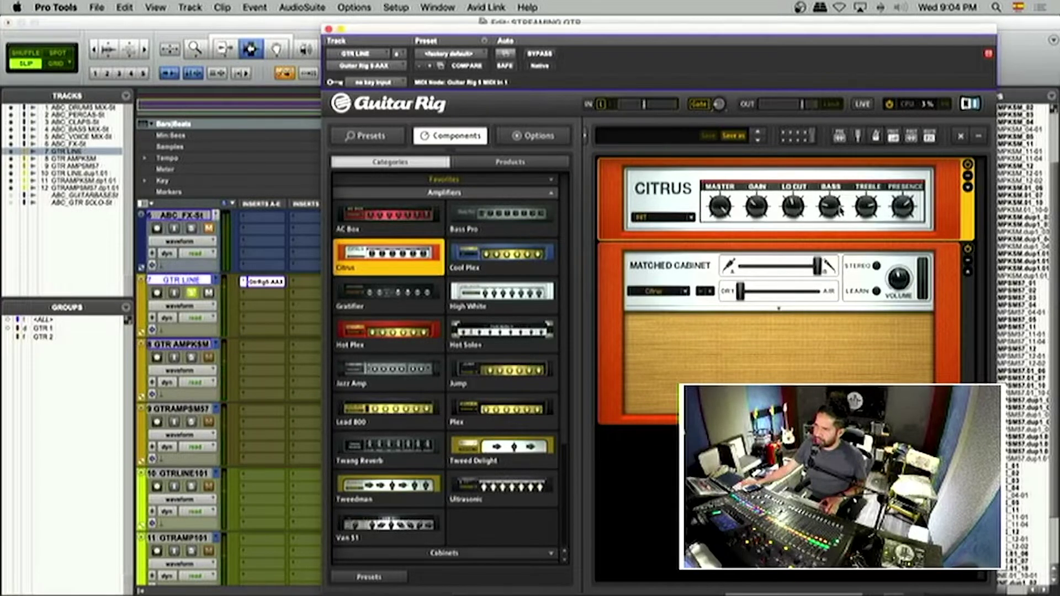
key(space)
mouse_move(719, 215)
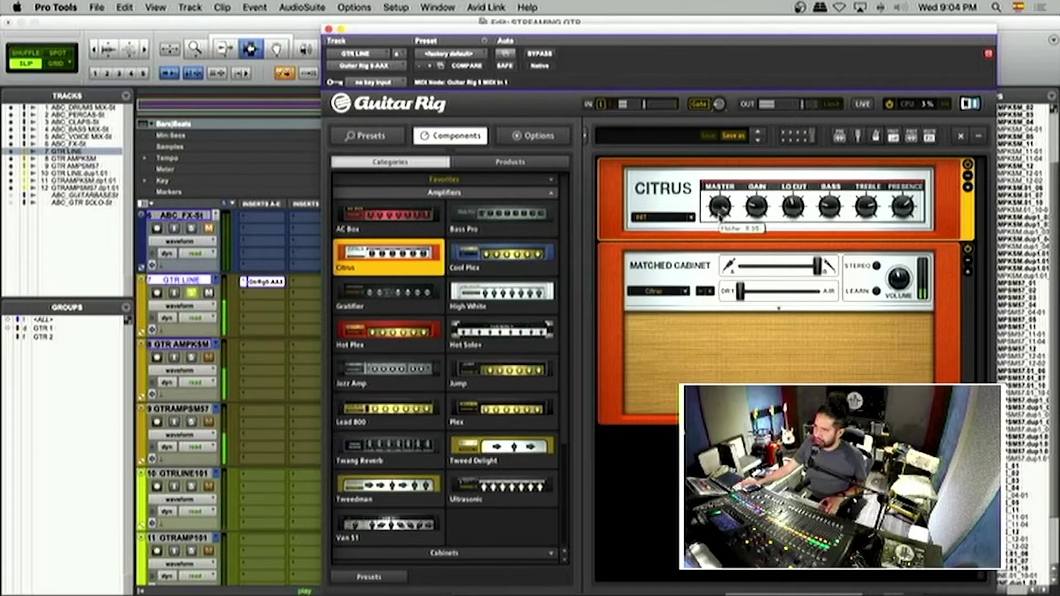
drag(760, 212, 760, 201)
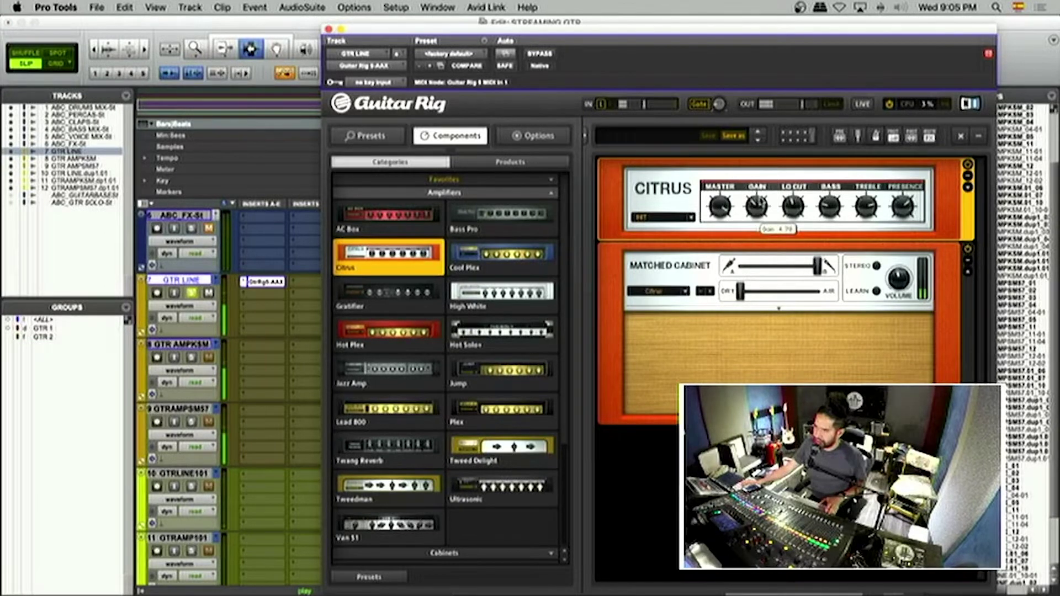
Step: Solo GTR AMPKSM in place of GTR LINE as a reference, then solo GTR LINE again and adjust the Citrus amp's Bass and Treble
click(191, 357)
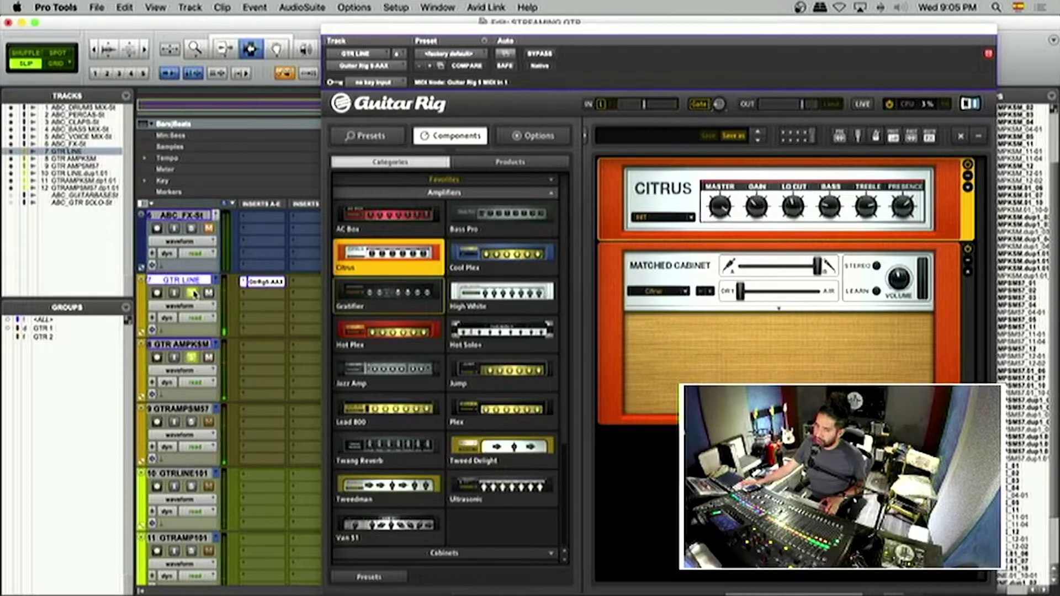
click(193, 292)
key(space)
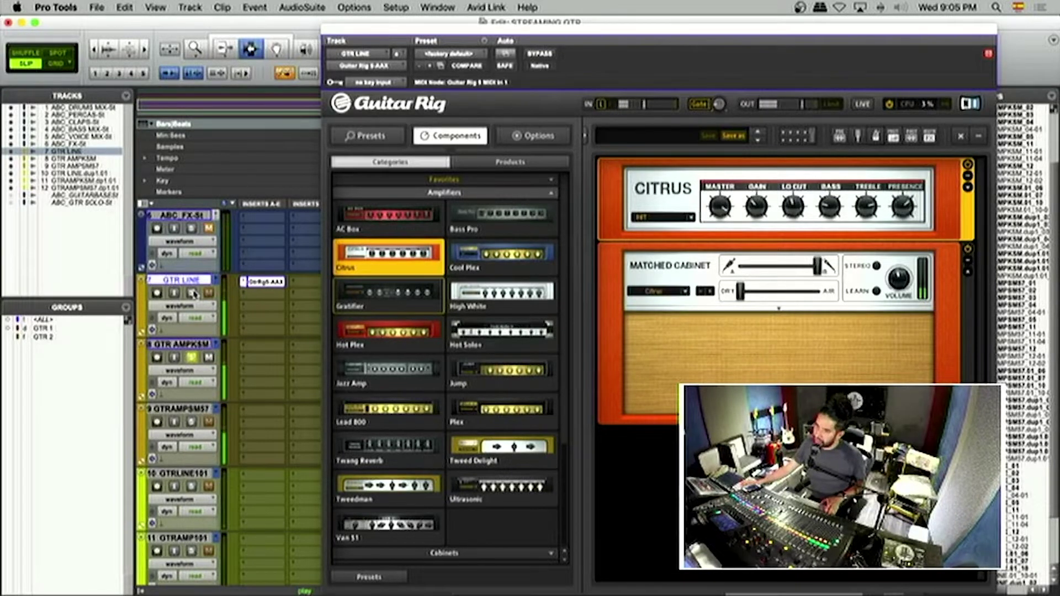
click(193, 293)
click(829, 191)
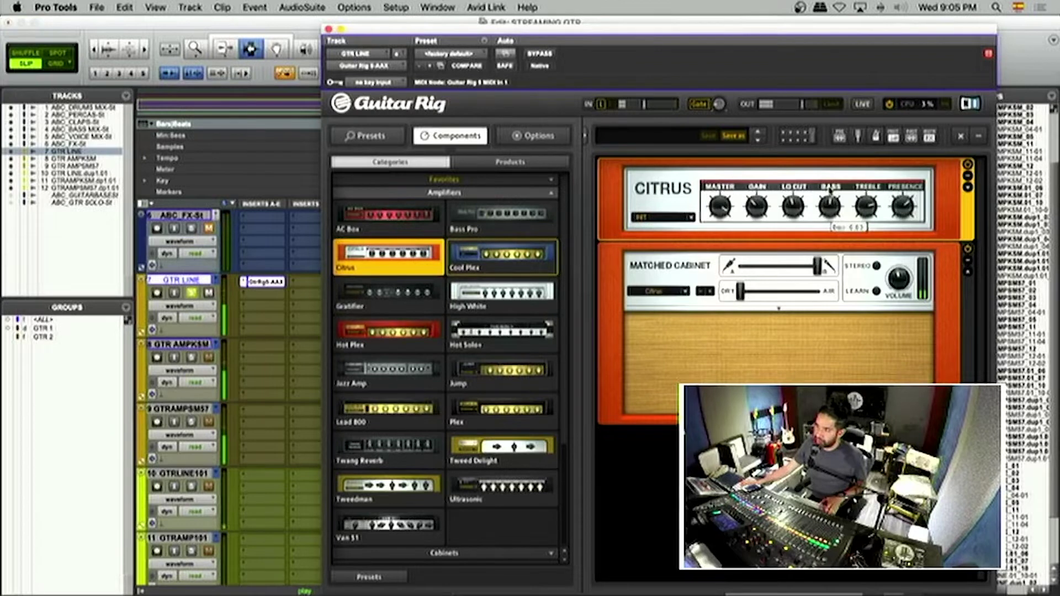
drag(862, 205, 862, 215)
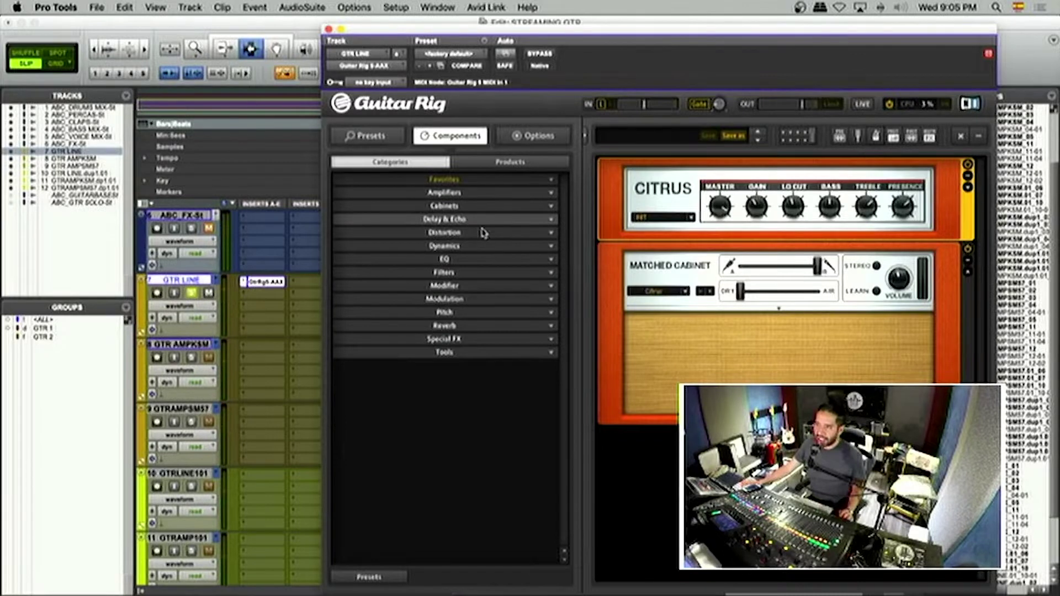
Step: Look through Guitar Rig's Distortion components, listen to GTR LINE through the Citrus amp, then stop playback and close the plug-in window
click(483, 232)
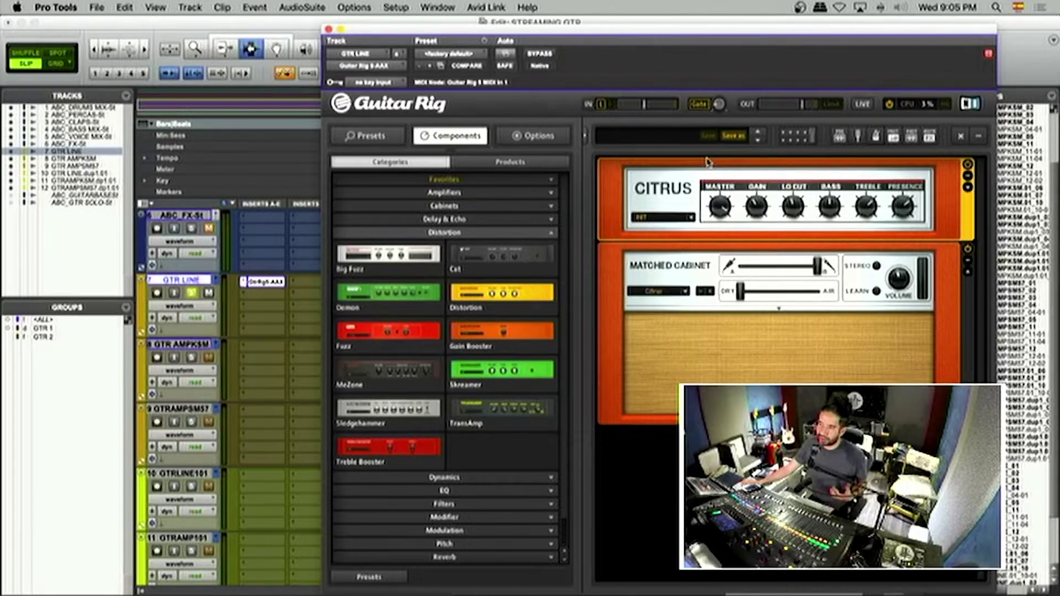
click(444, 232)
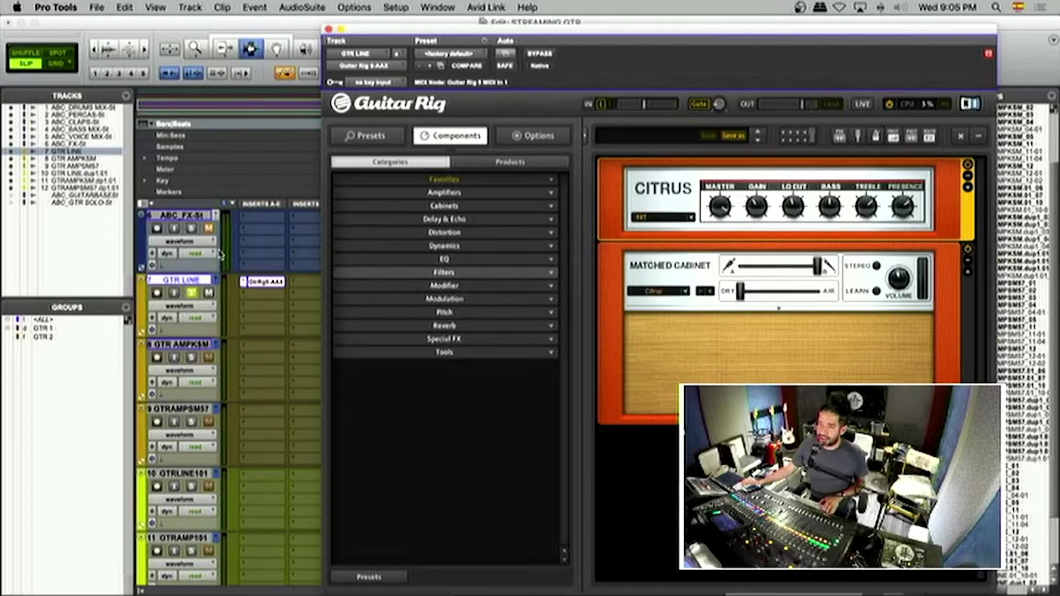
key(space)
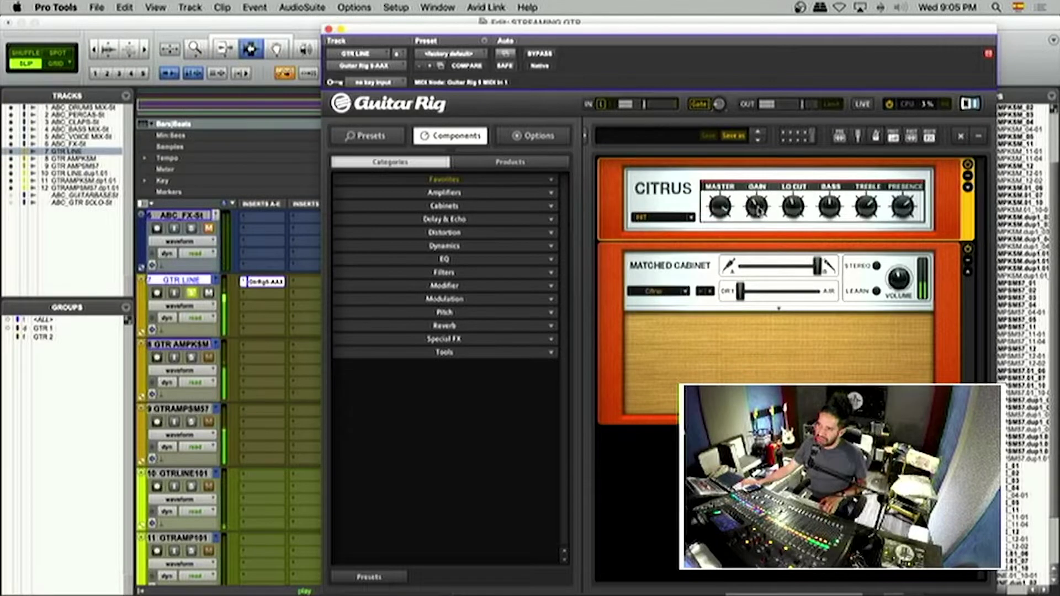
mouse_move(797, 212)
mouse_down()
mouse_move(794, 202)
mouse_move(757, 204)
mouse_move(797, 212)
mouse_up()
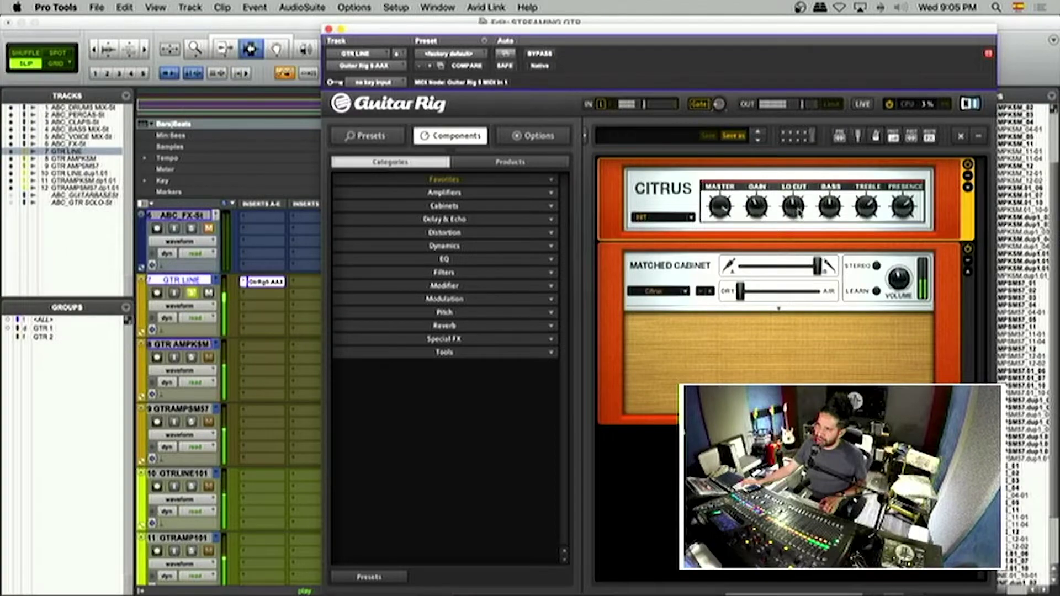
key(space)
key(super+w)
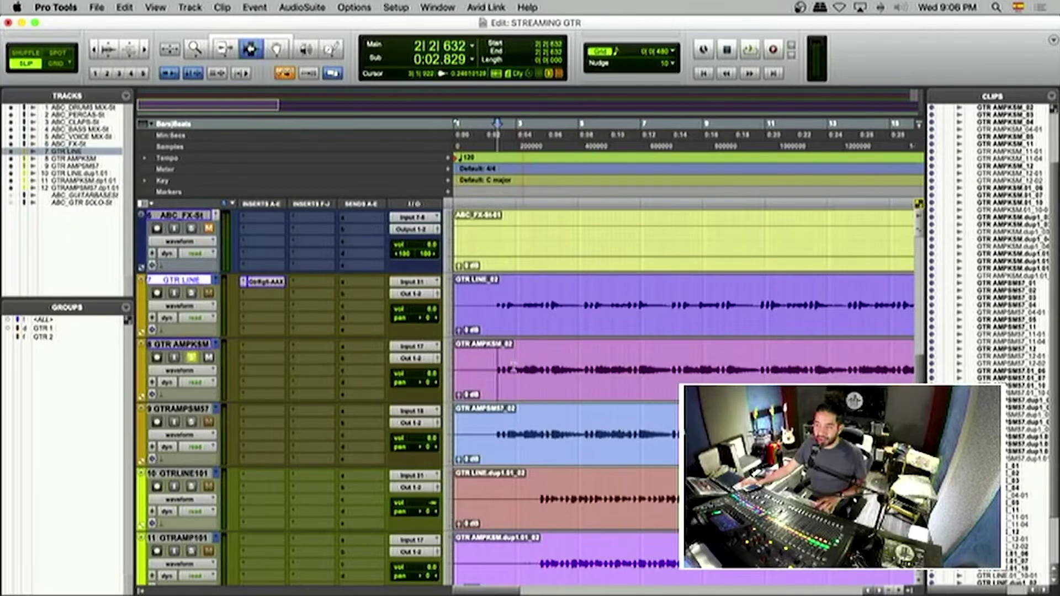
Step: Play back the soloed GTR AMPKSM track briefly, then insert FabFilter Pro-Q 3 in its first insert slot
key(r)
key(space)
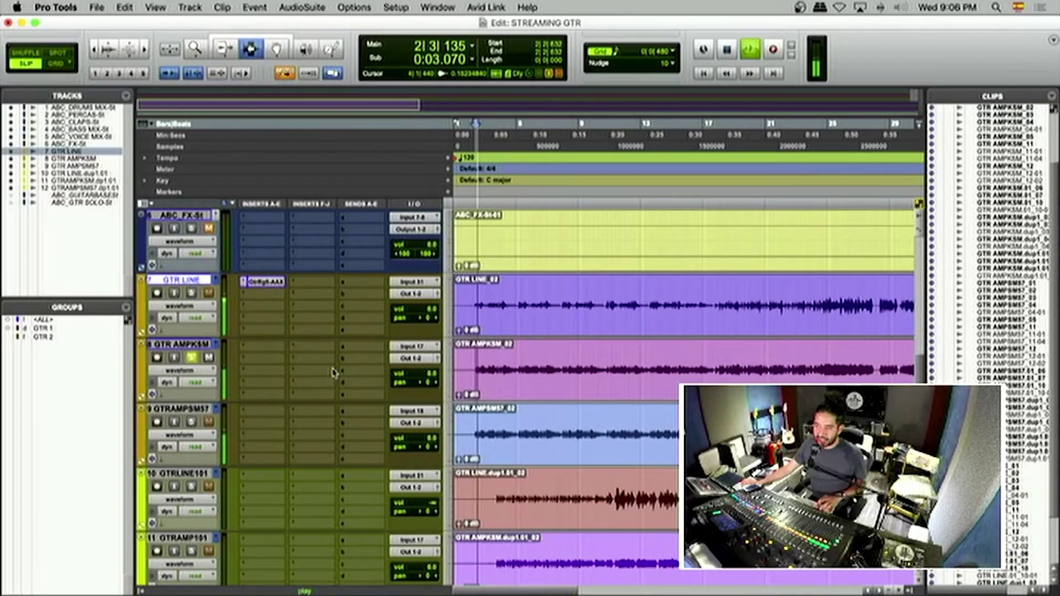
key(space)
click(246, 350)
mouse_move(276, 346)
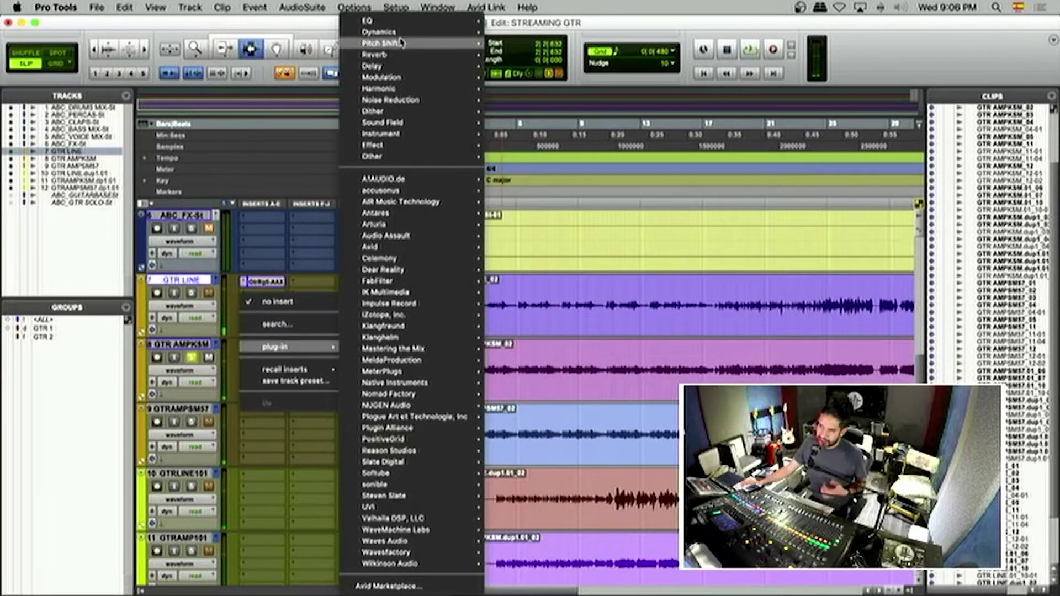
mouse_move(407, 31)
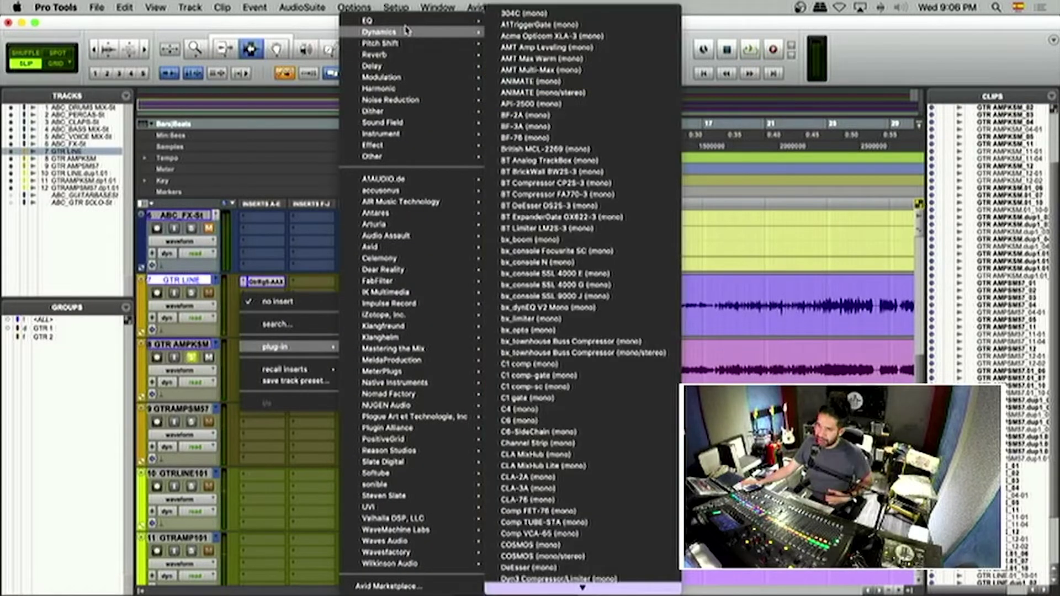
click(555, 525)
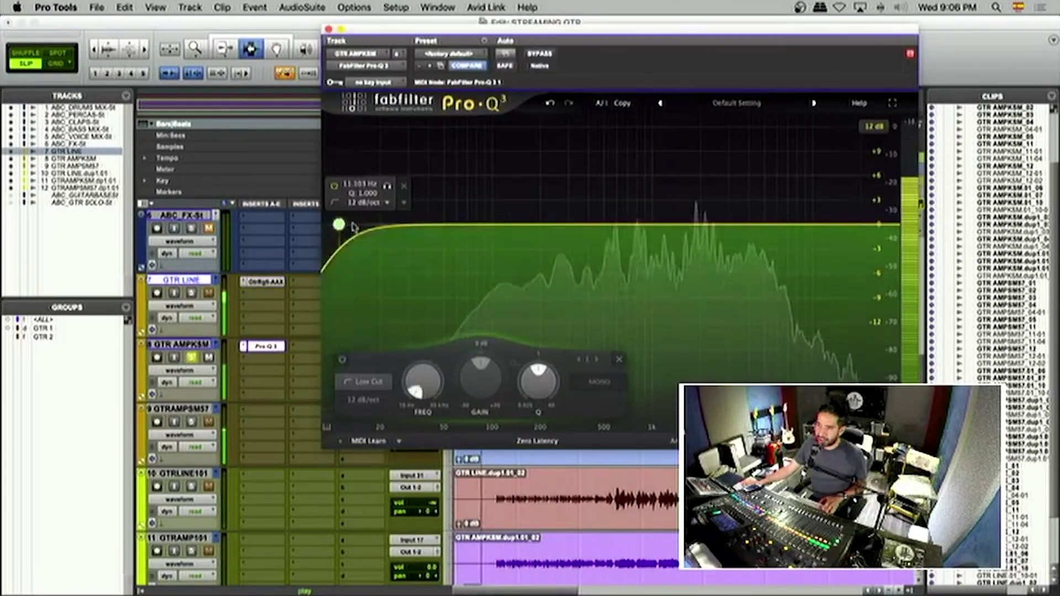
Step: During playback of GTR AMPKSM, add an 18 dB/oct low cut at about 95 Hz and a bell boost of about 2.4 dB at 285 Hz
drag(342, 224, 457, 225)
key(space)
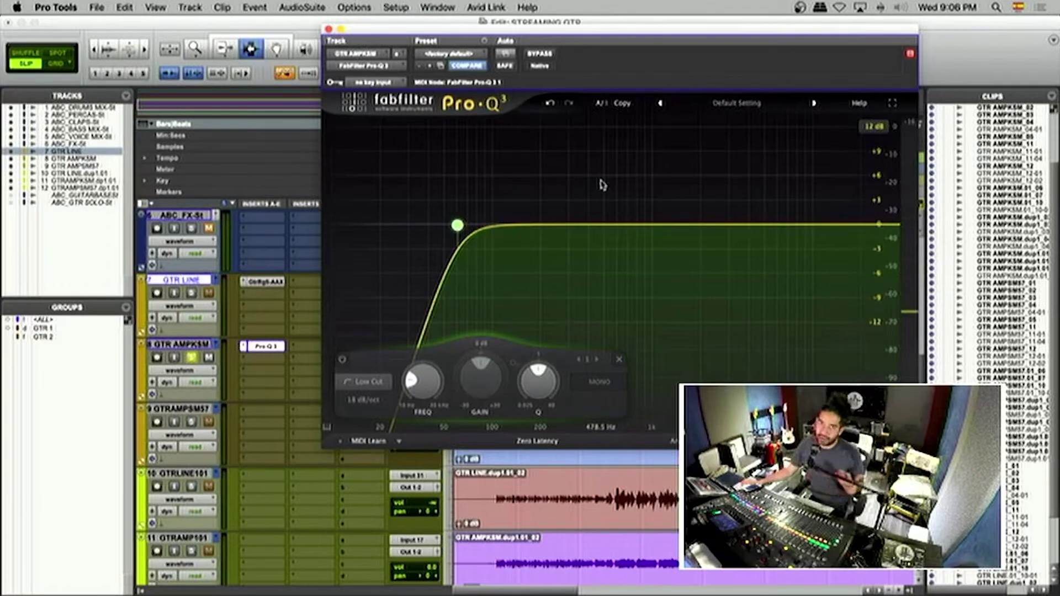
mouse_move(457, 225)
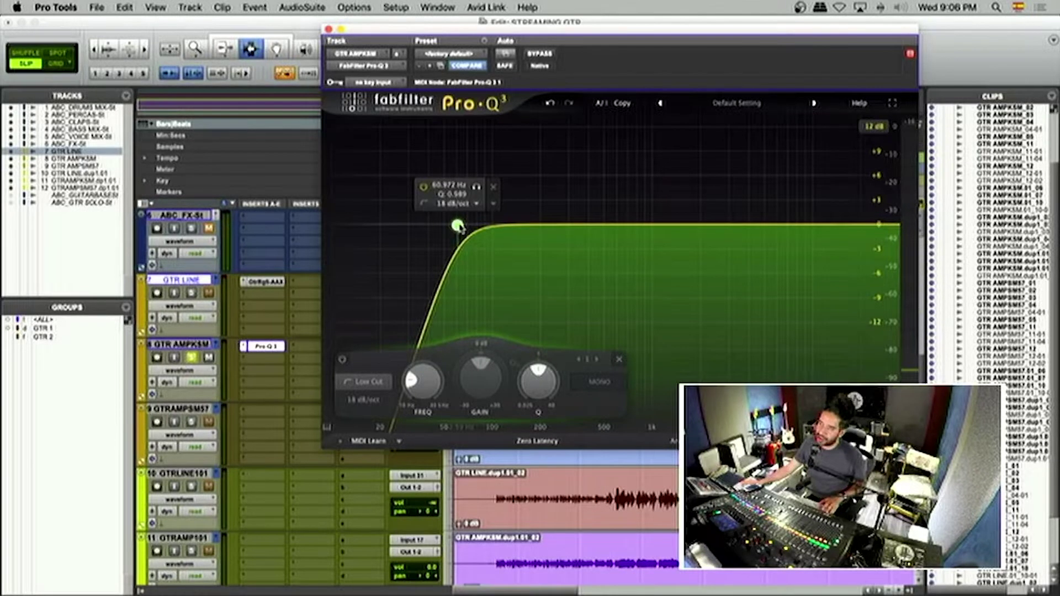
key(space)
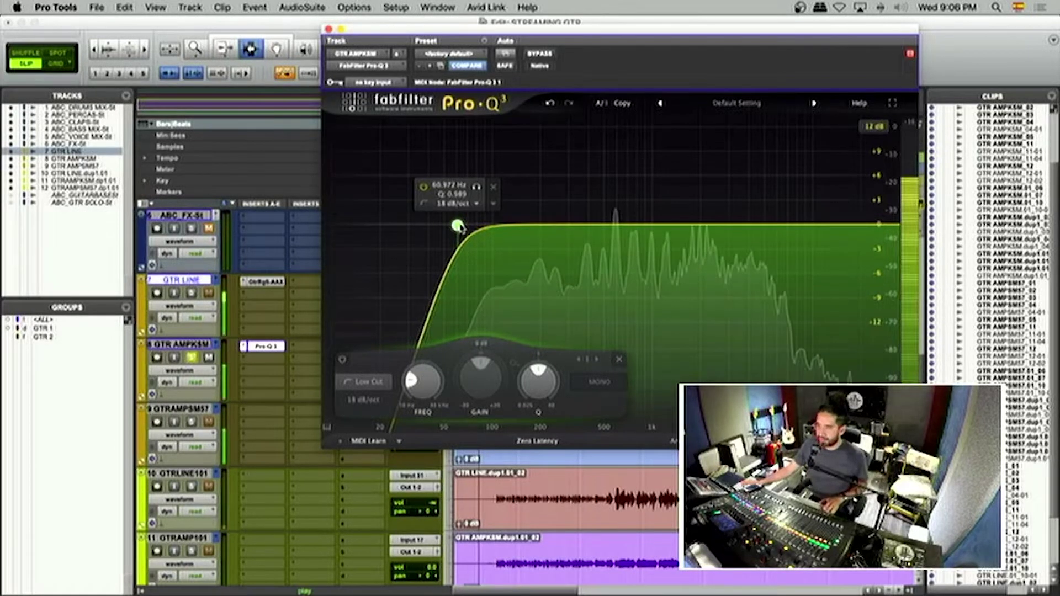
drag(458, 226, 565, 206)
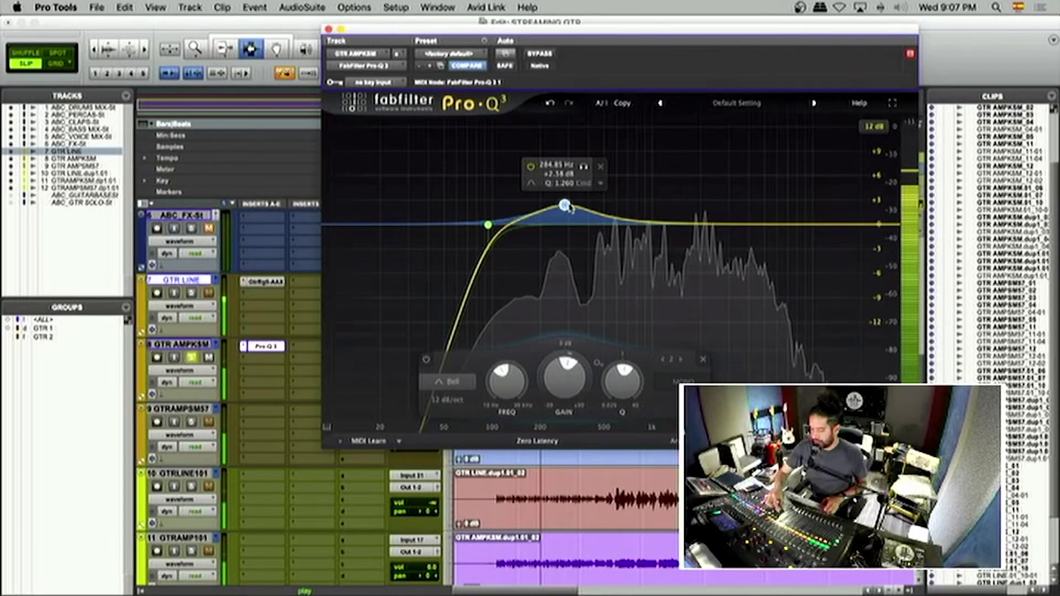
key(space)
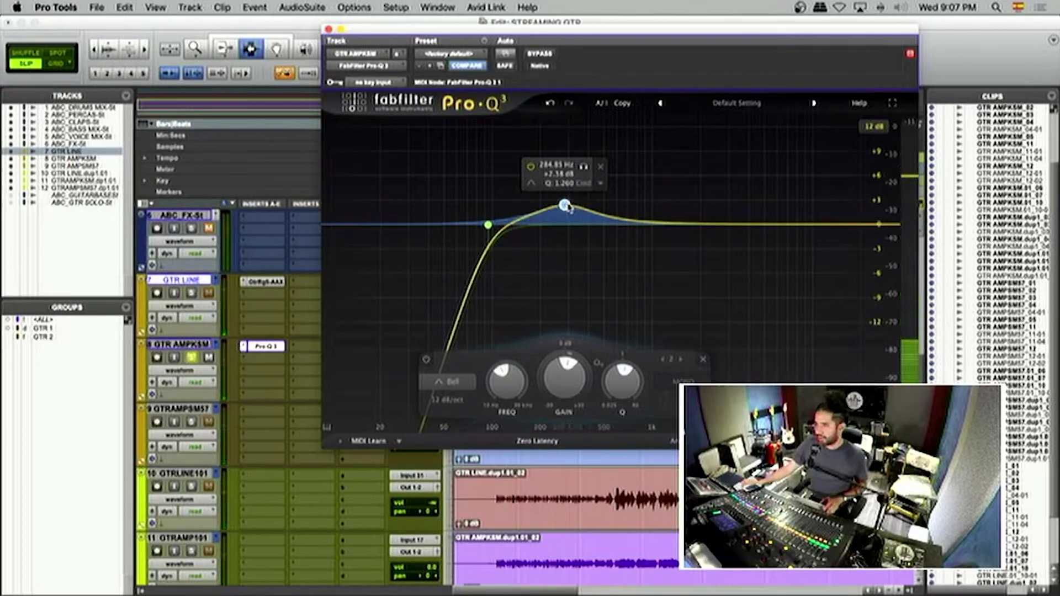
Step: Switch to Chrome to check the Facebook live stream dashboard, then return to Pro Tools
key(super+Tab)
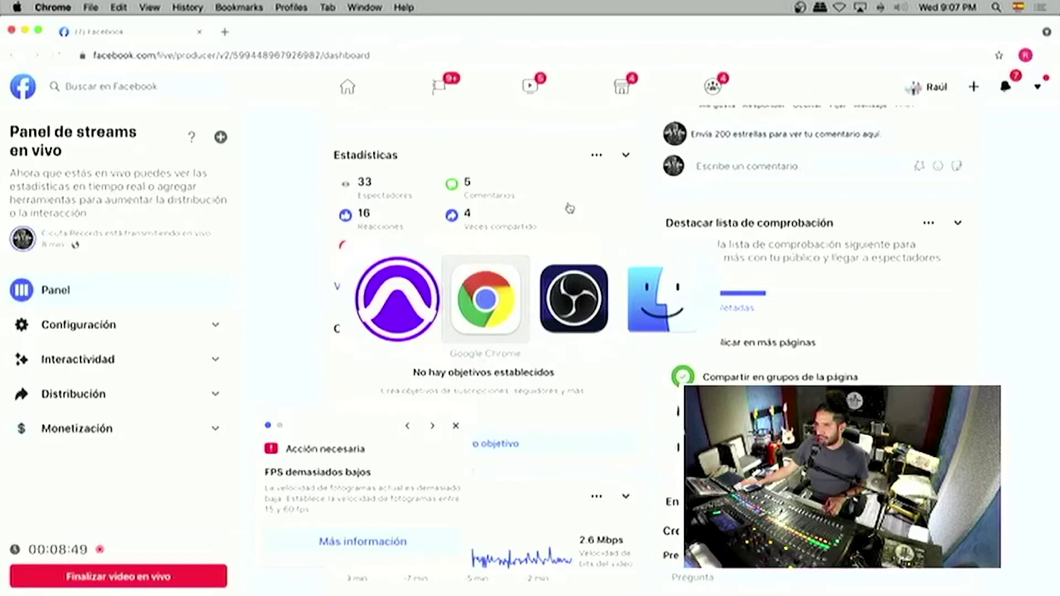
key(super+Tab)
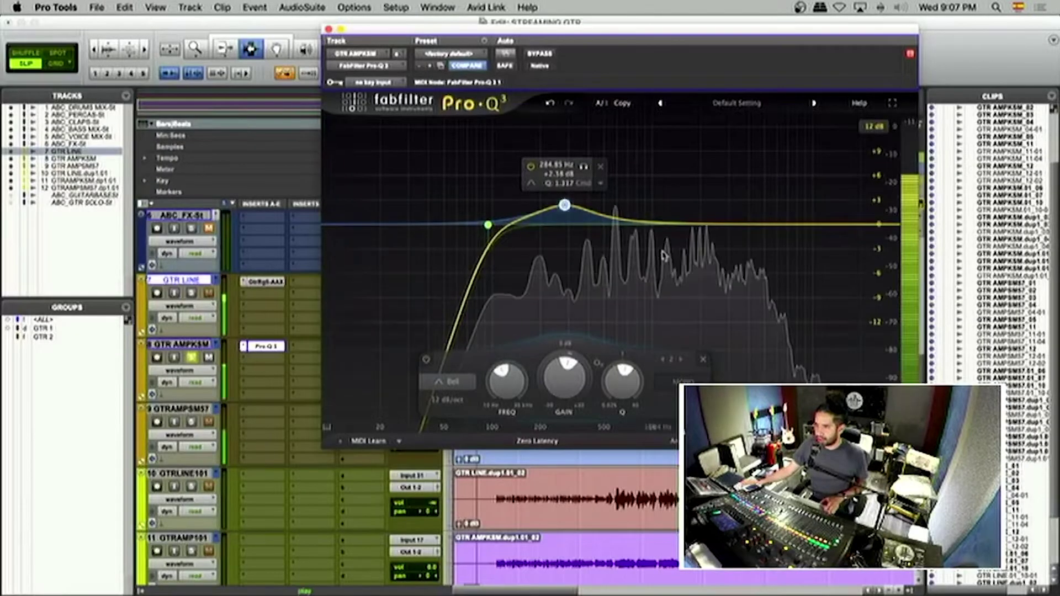
Step: Add a third bell band to the GTR AMPKSM EQ, audition it alone, and set a cut of about 2.9 dB at 594 Hz with a Q of about 3
drag(680, 224, 652, 191)
click(669, 152)
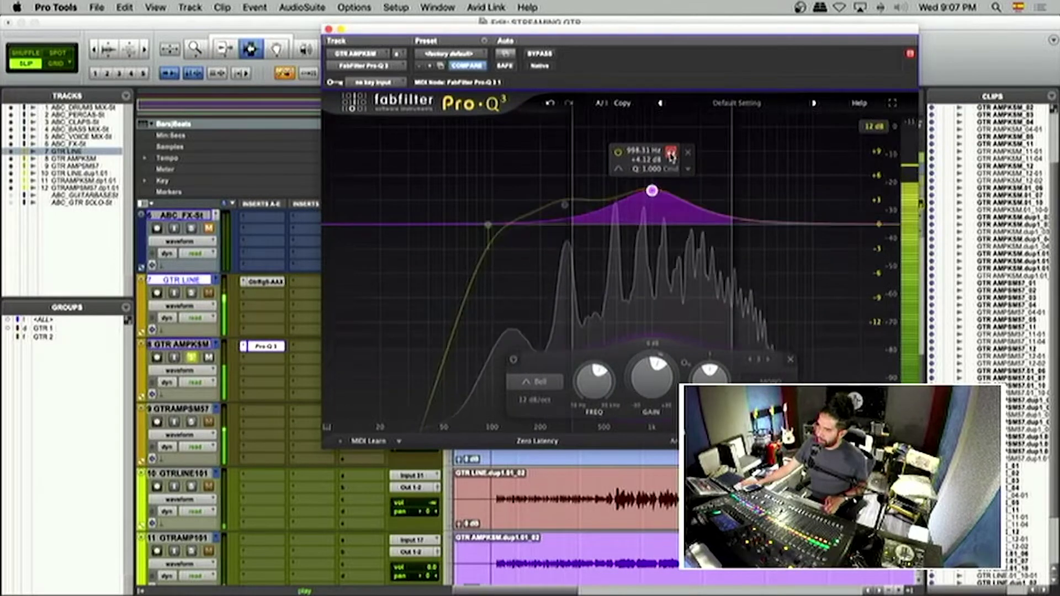
drag(669, 153, 634, 161)
drag(613, 369, 611, 364)
Step: Compare GTR AMPKSM with the EQ bypassed and active, then stop playback and close the Pro-Q 3 window
click(542, 55)
click(542, 54)
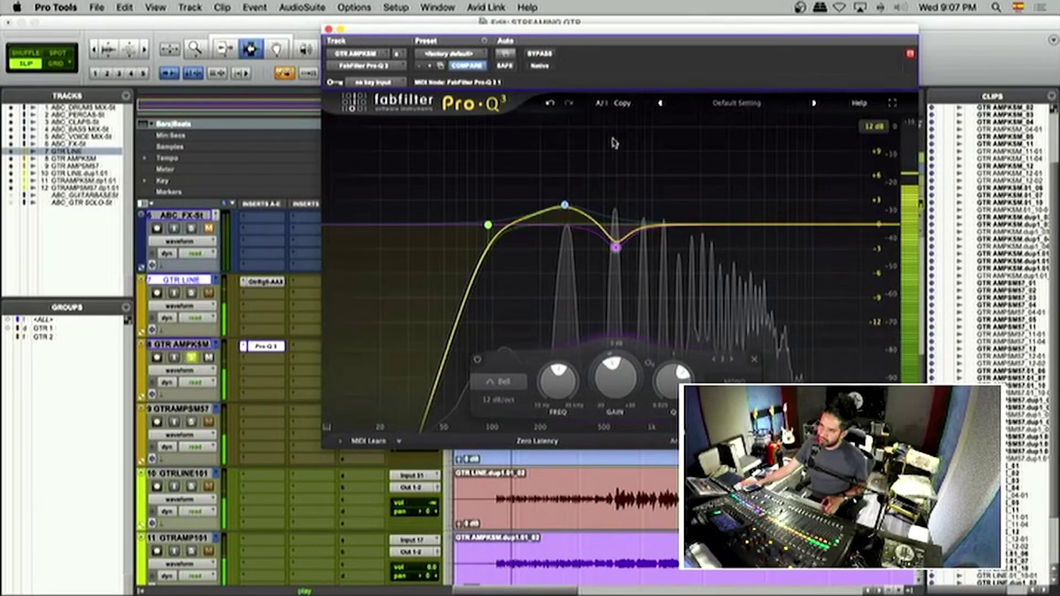
mouse_move(576, 211)
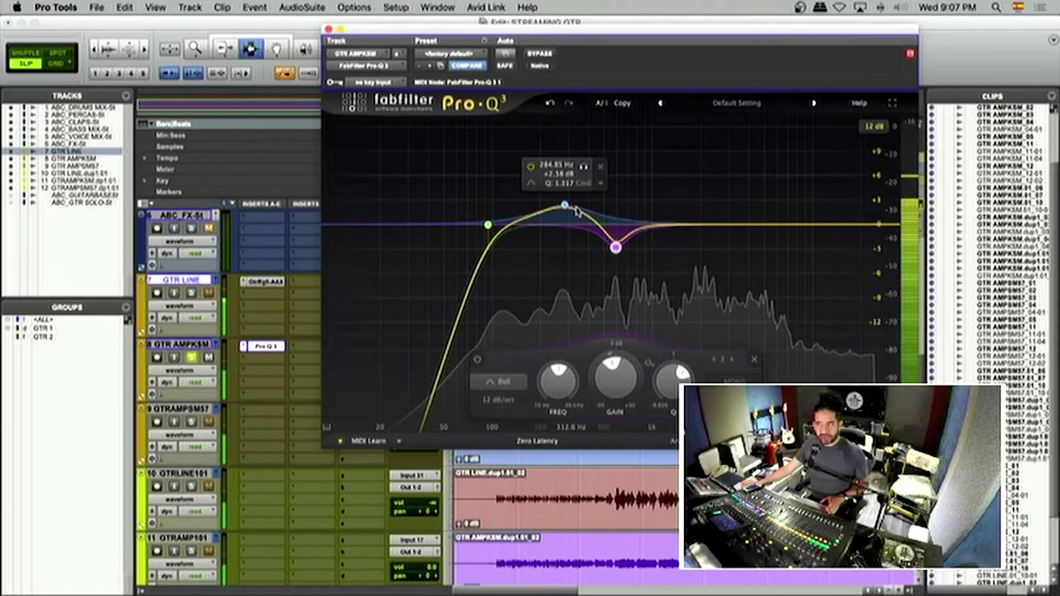
key(space)
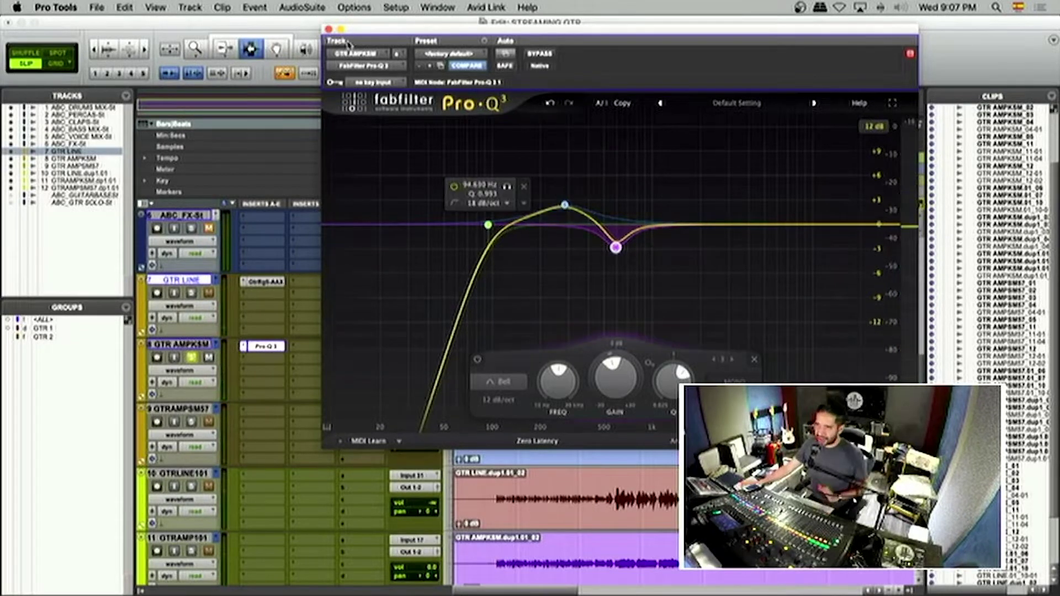
click(328, 30)
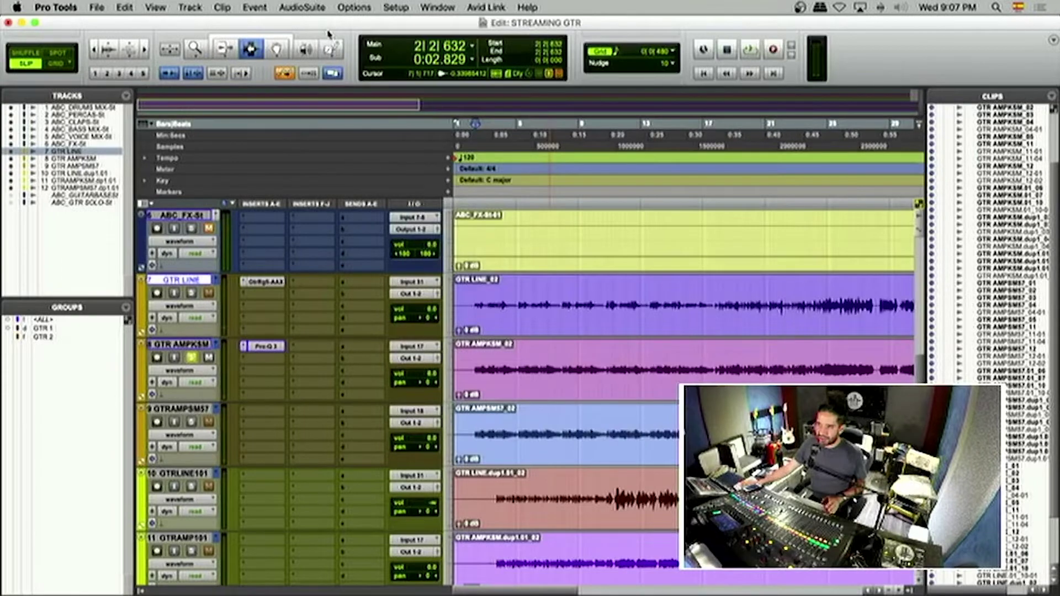
Step: Copy the Pro-Q 3 insert to GTRAMPSM57, solo that track in place of GTR AMPKSM, and play it with the copied EQ open
drag(264, 346, 264, 411)
click(192, 422)
click(192, 357)
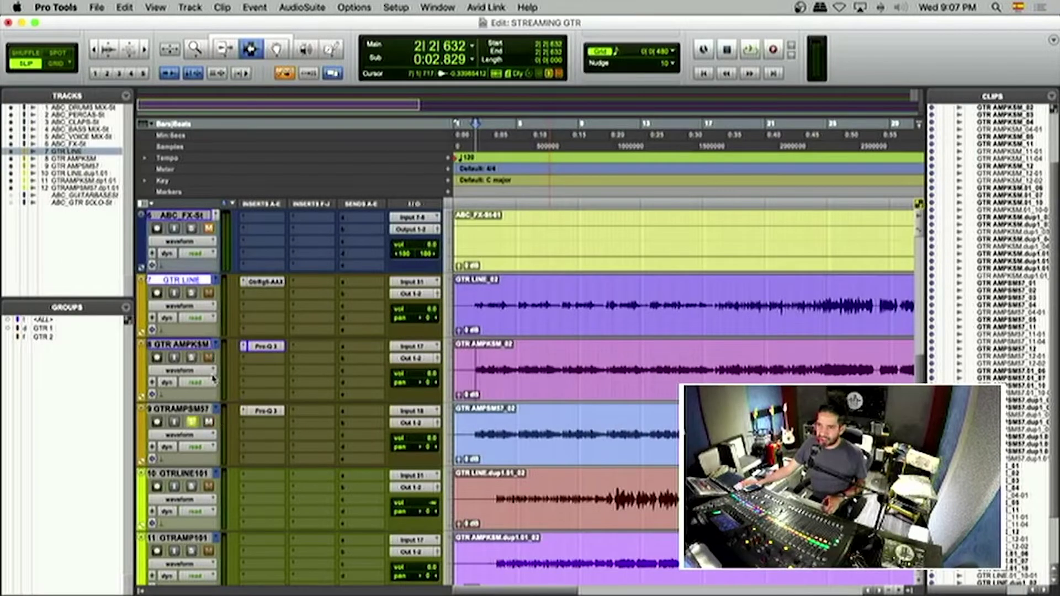
click(263, 411)
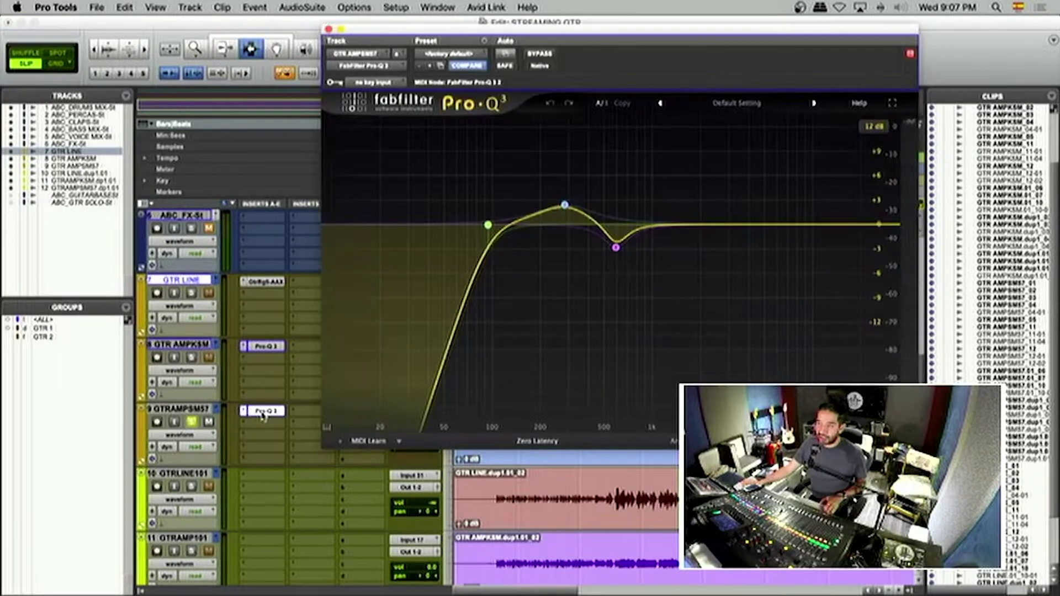
key(space)
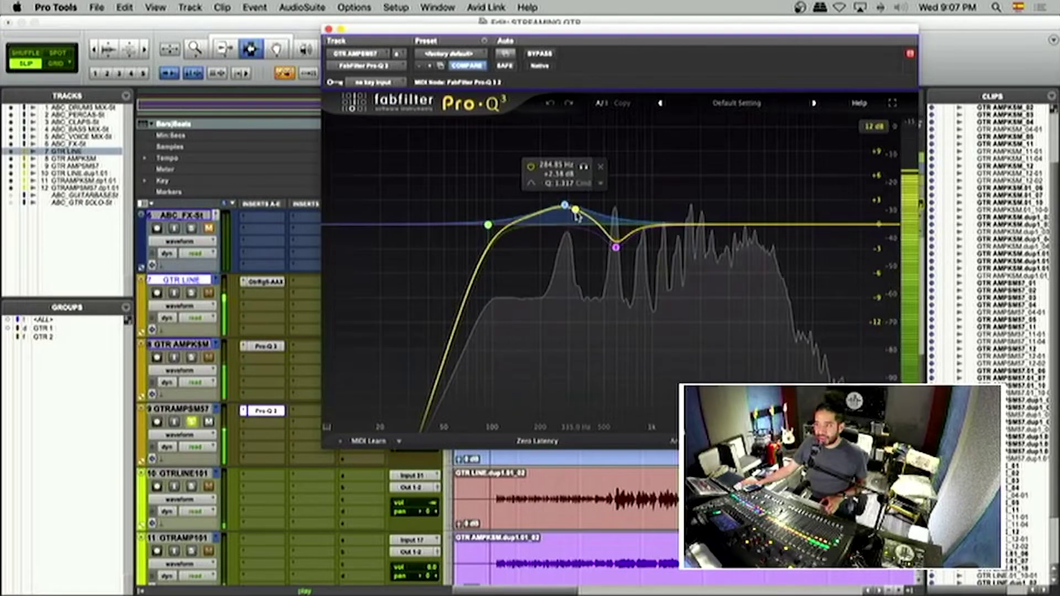
Step: Try removing the 285 Hz bell boost from the GTRAMPSM57 EQ, then undo the change
drag(564, 205, 556, 223)
click(592, 187)
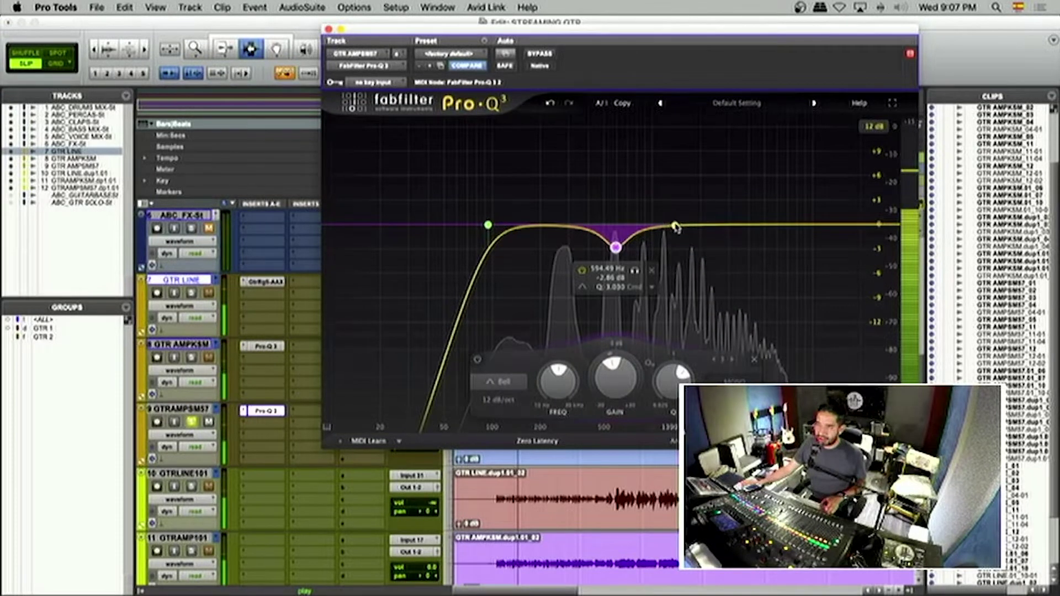
key(super+z)
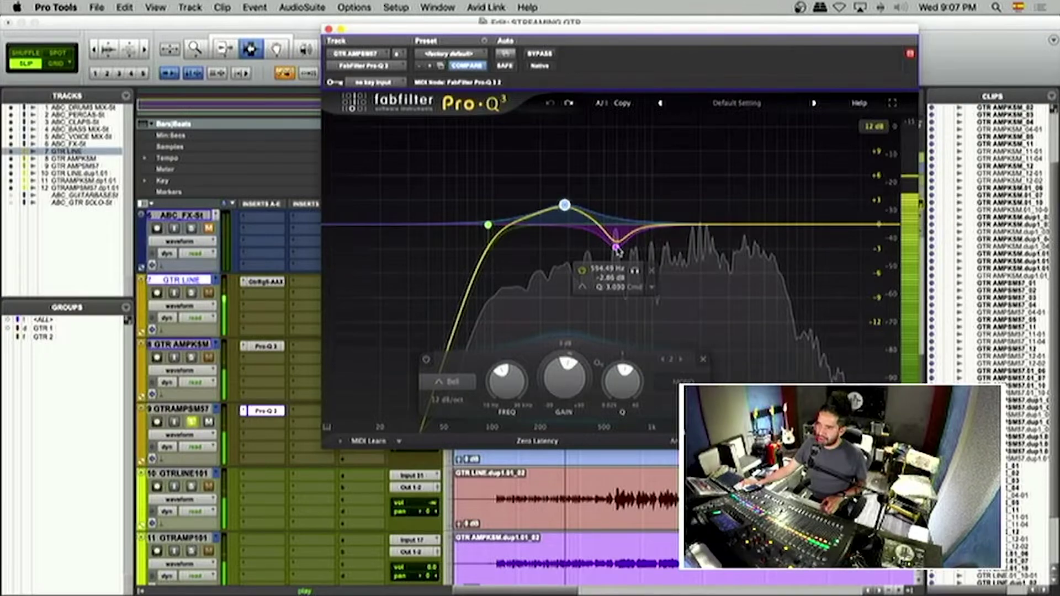
Step: Close the GTRAMPSM57 EQ, solo GTR AMPKSM alongside GTRAMPSM57, and compare the two microphone tracks separately and together during playback
key(space)
click(328, 29)
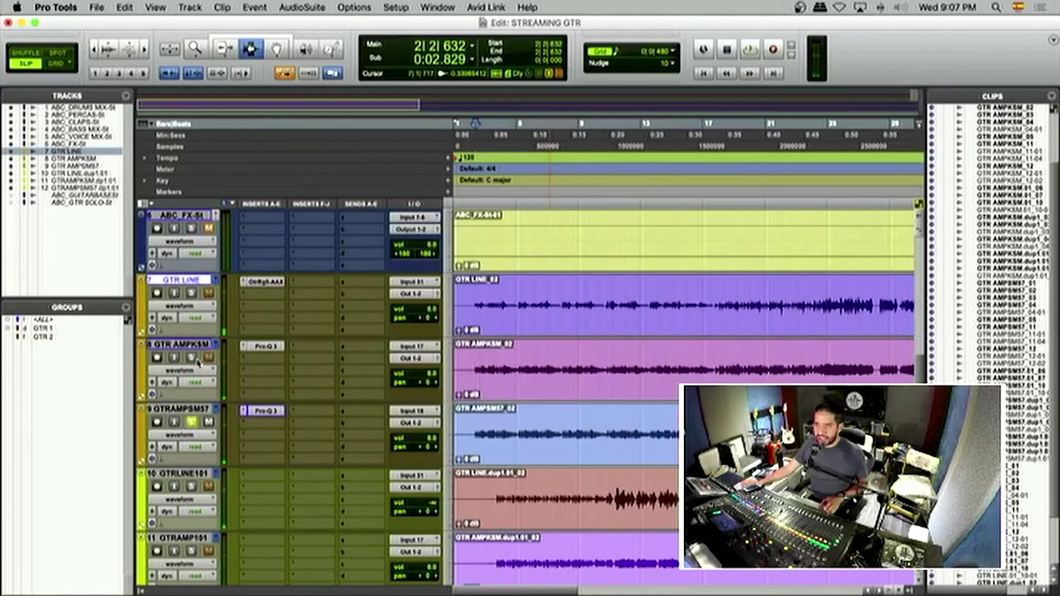
click(192, 358)
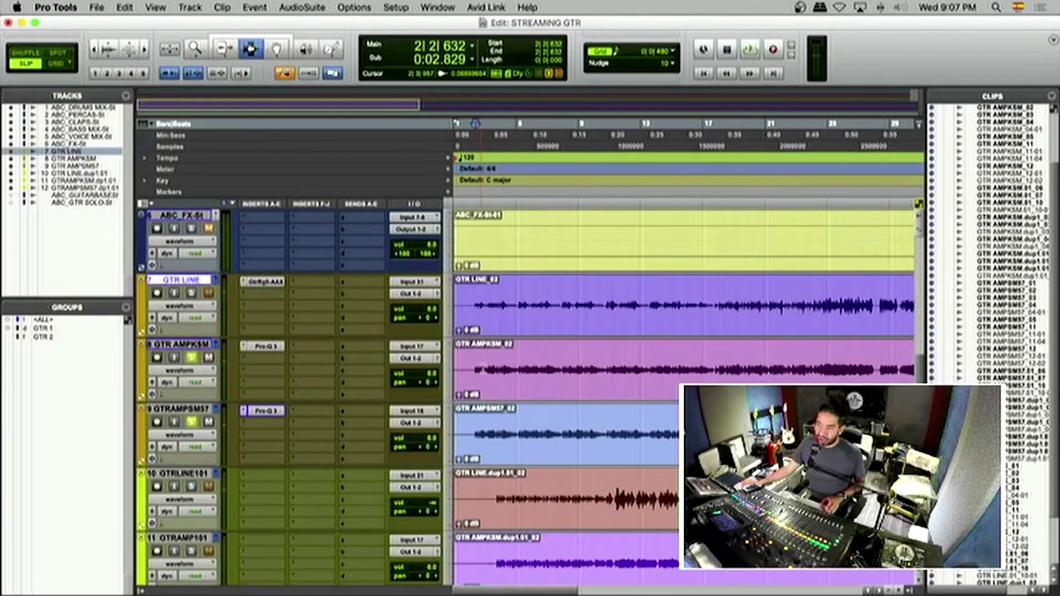
key(space)
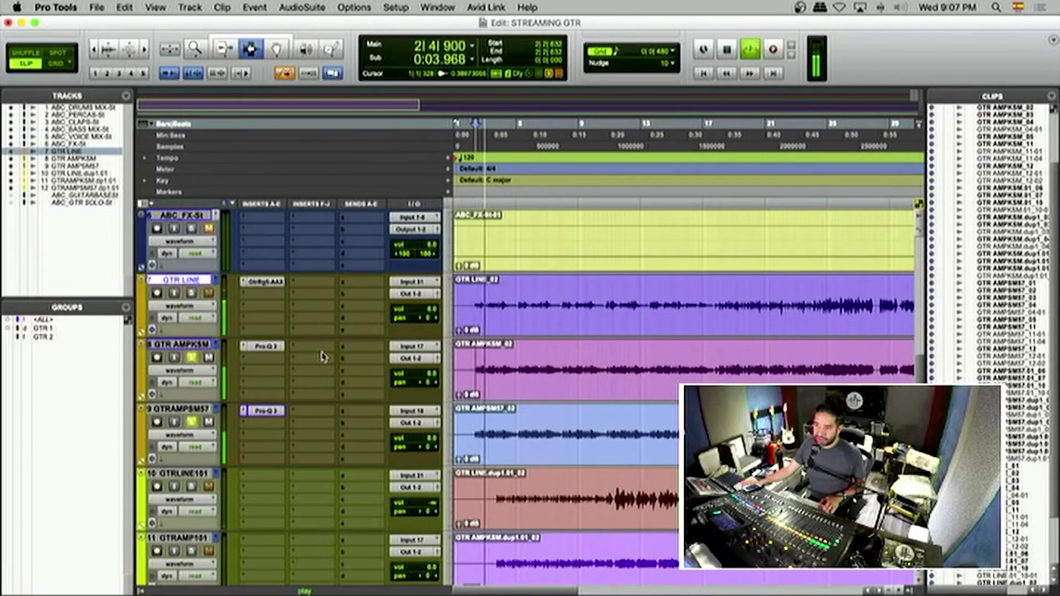
click(191, 423)
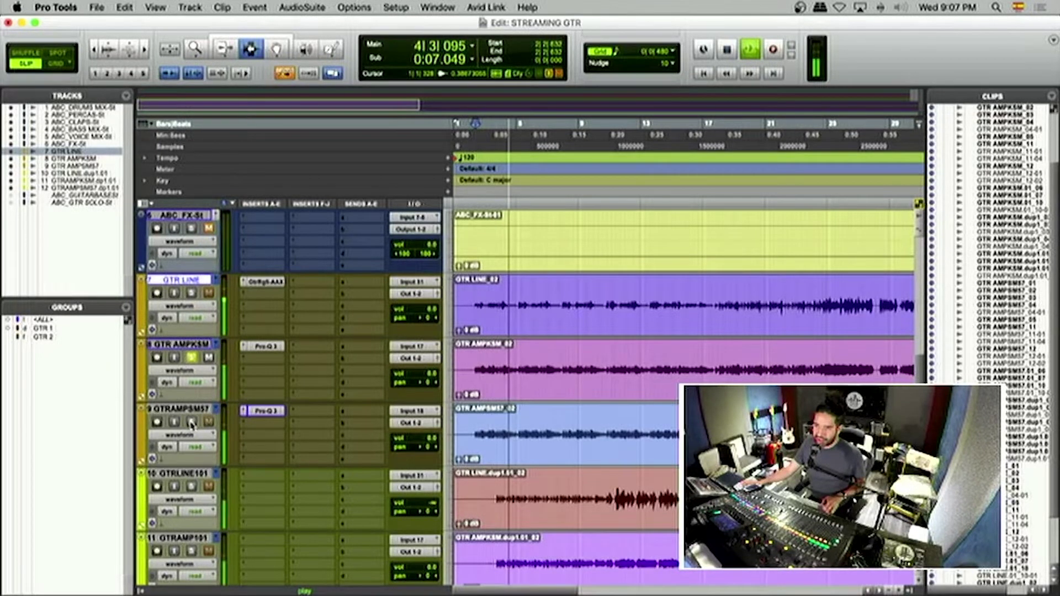
click(192, 423)
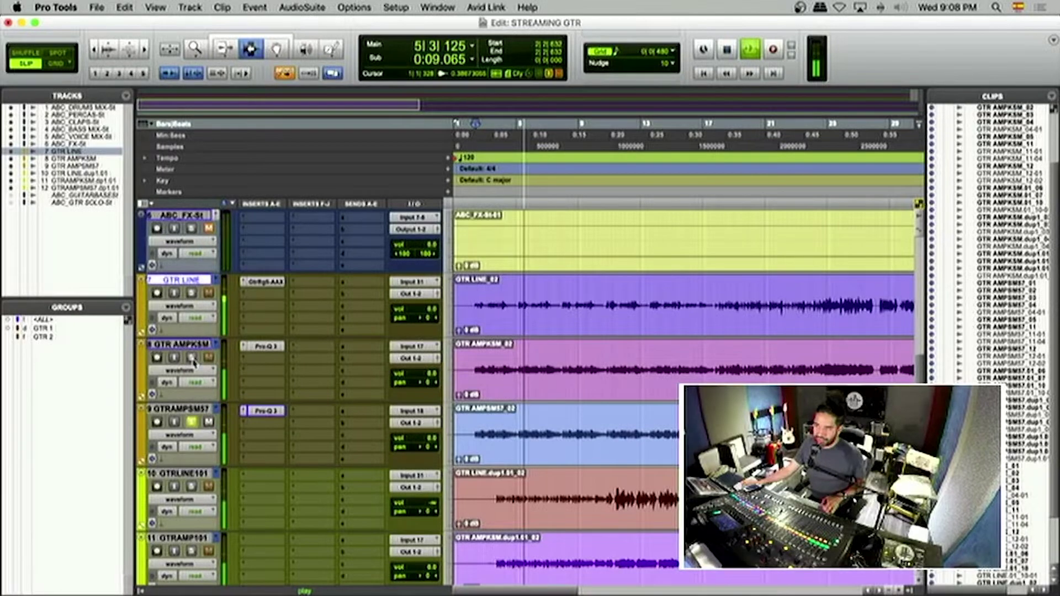
click(191, 357)
Step: Deepen the 594 Hz cut in the GTR AMPKSM EQ to about 4 dB, listen to it, and close the Pro-Q 3 window
click(266, 346)
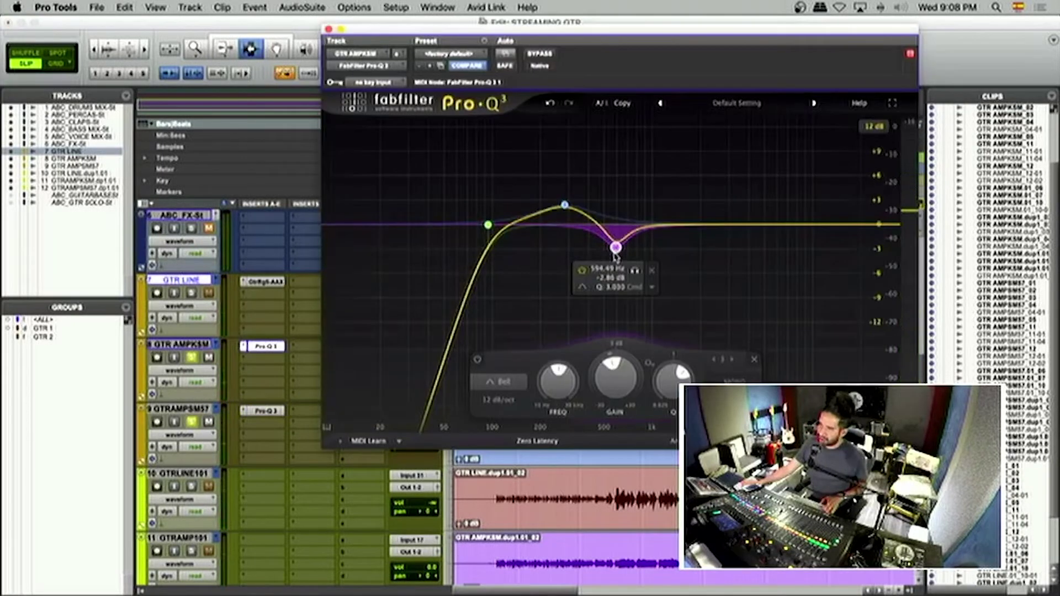
drag(611, 359, 611, 364)
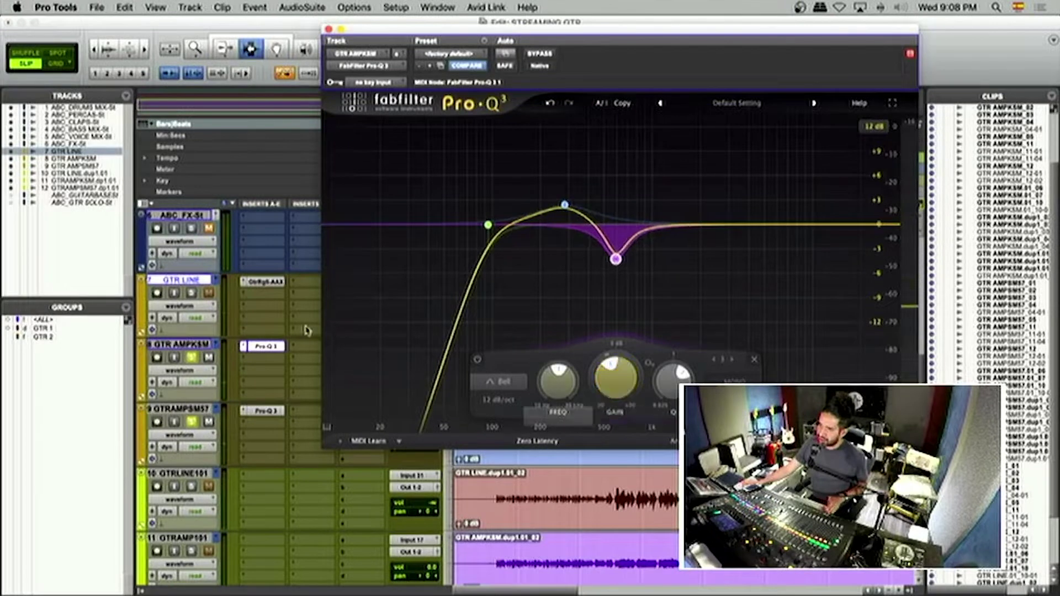
click(272, 408)
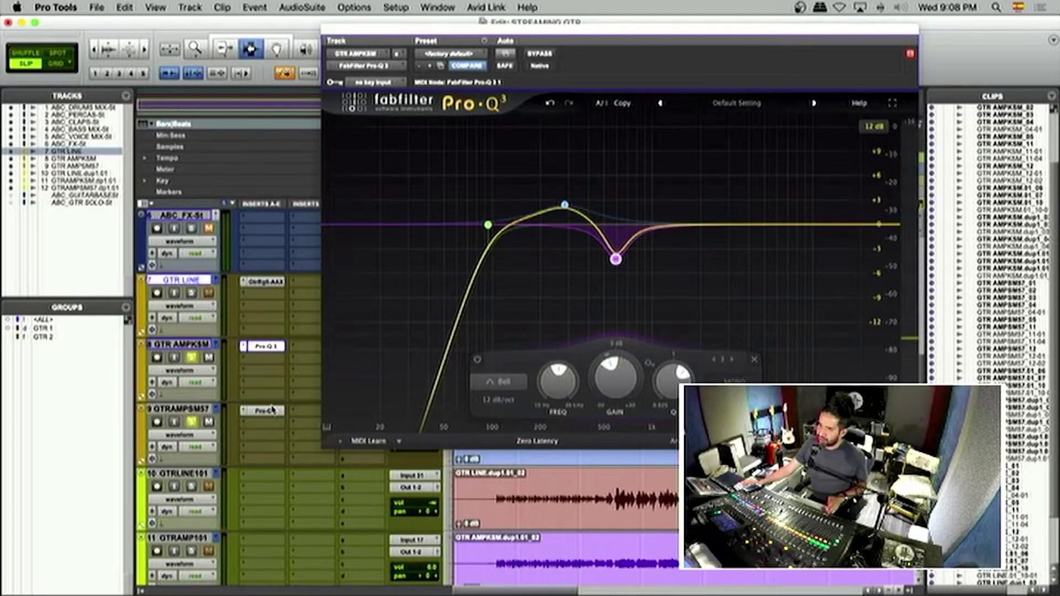
key(space)
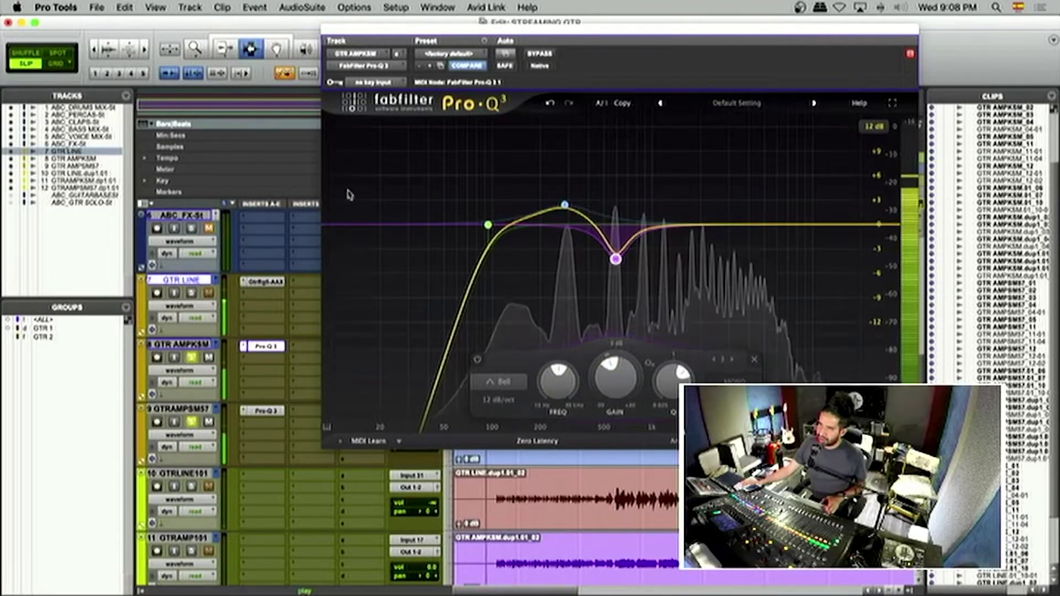
click(328, 29)
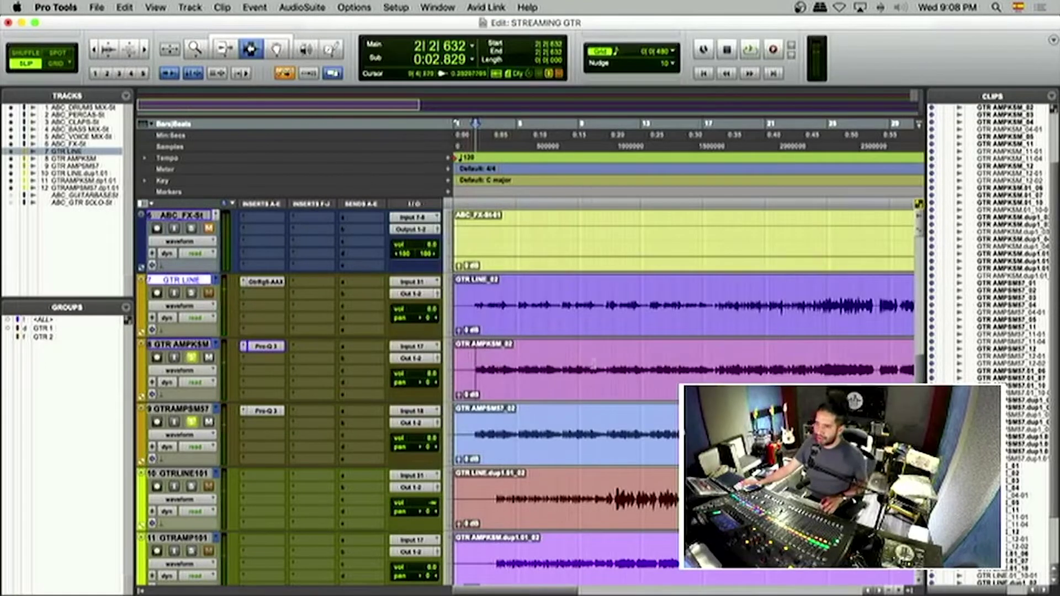
Step: Place the edit cursor at the first note of GTR LINE, save the session, and solo GTR LINE with both microphone tracks
click(476, 359)
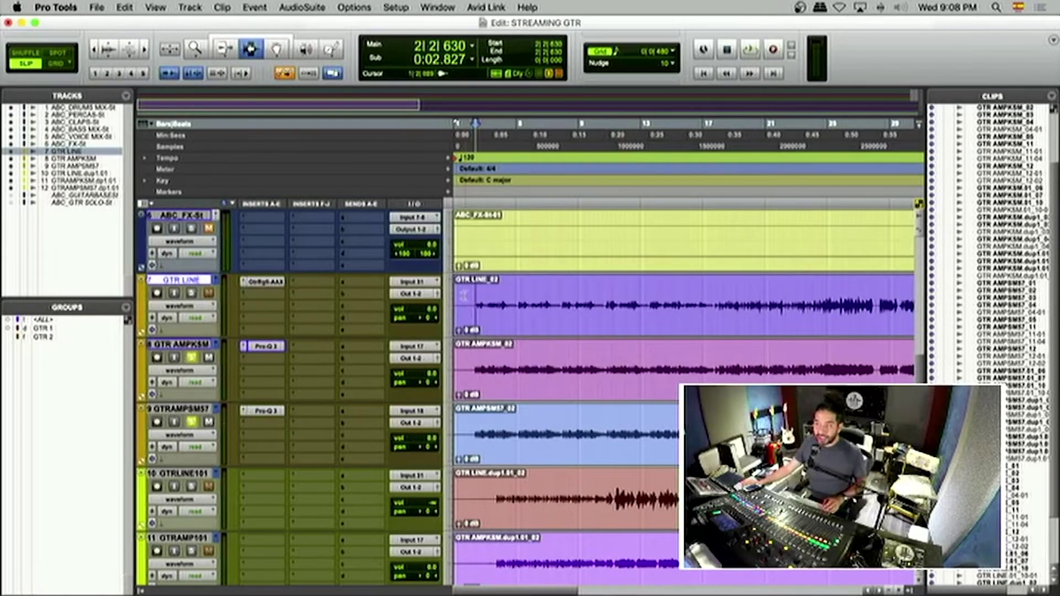
key(super+s)
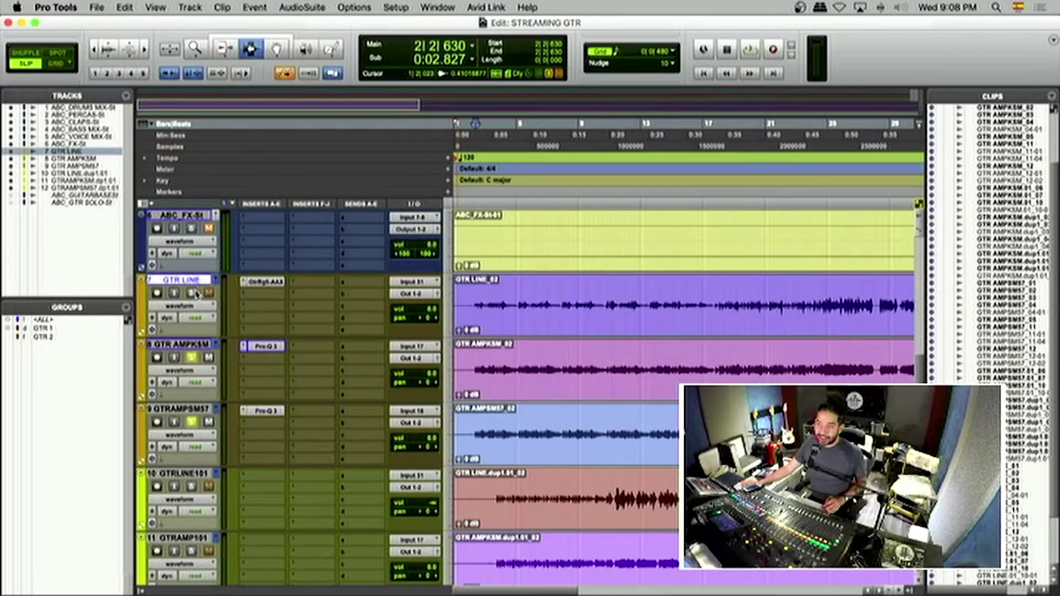
click(193, 293)
Step: Play the three soloed guitar tracks while trying a lower GTR LINE volume, and return that volume to 0.0
drag(431, 308, 434, 315)
key(space)
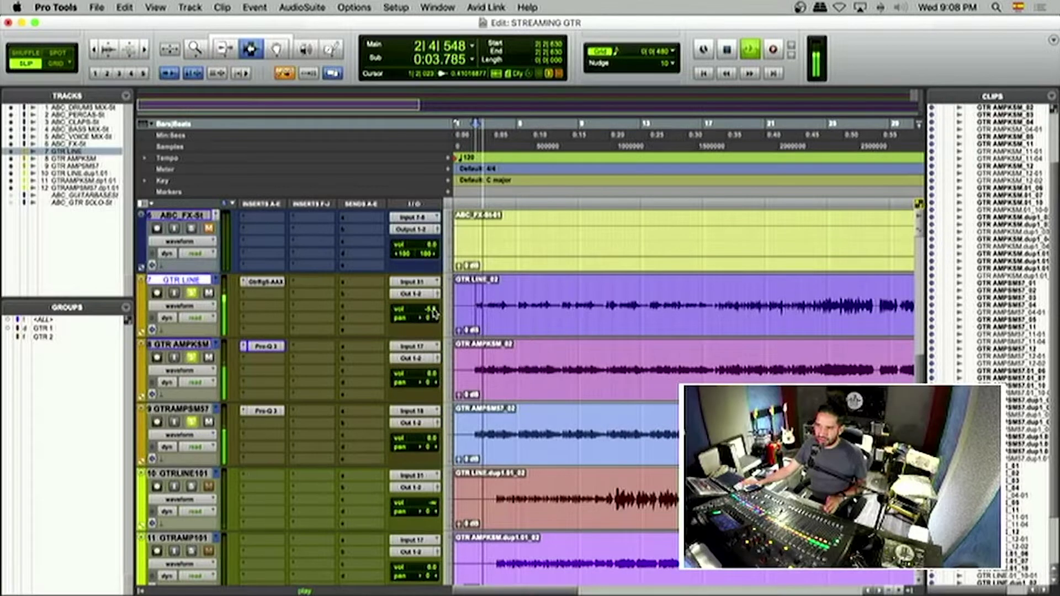
key(space)
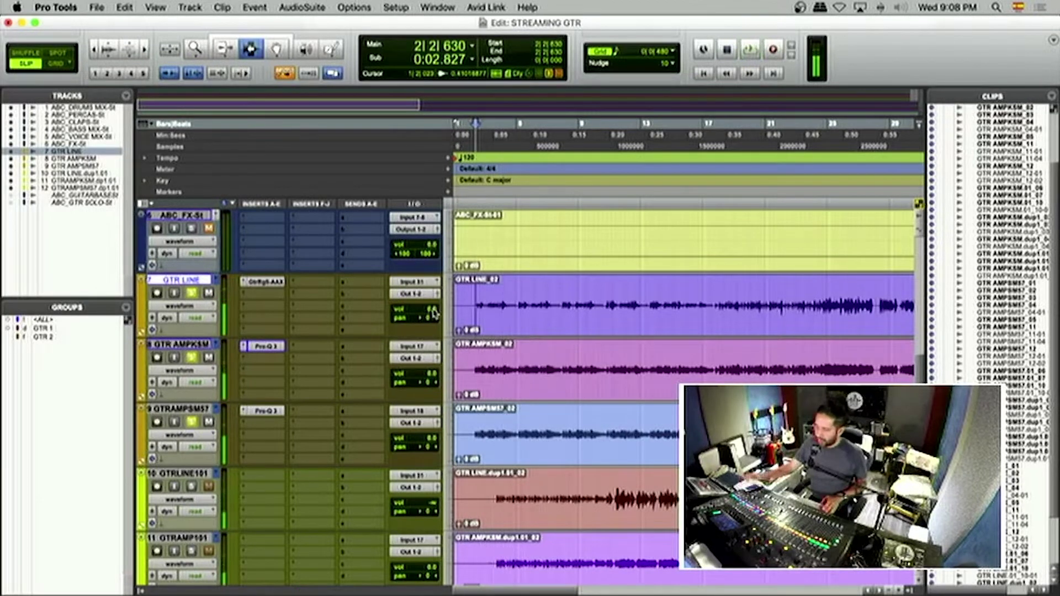
alt+click(434, 314)
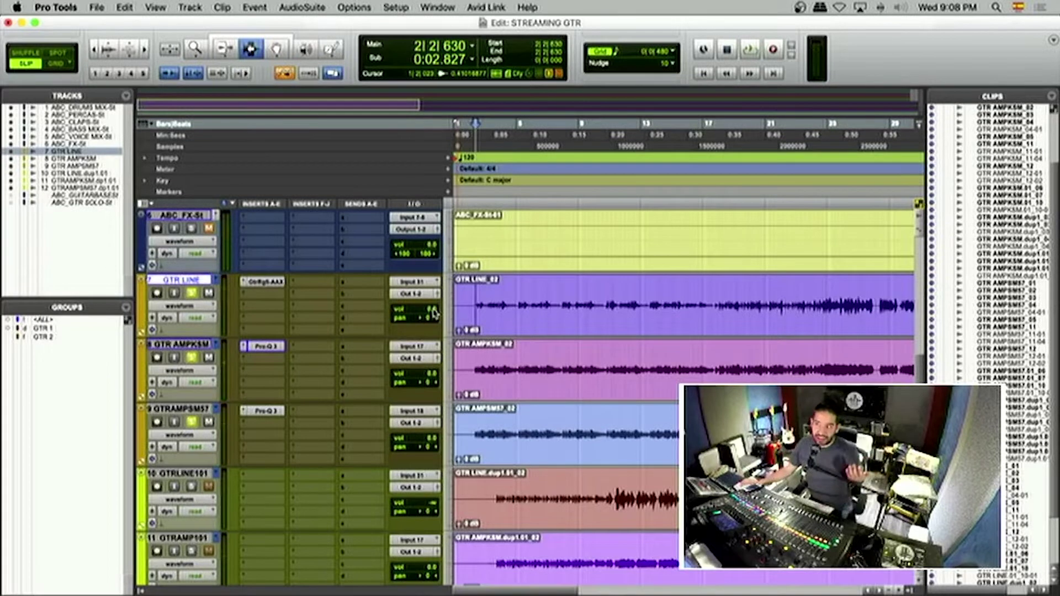
Step: Examine the first note's onset up close on GTR LINE, GTR AMPKSM and GTRAMPSM57 to compare their timing and phase
key(t)
key(t)
key(t)
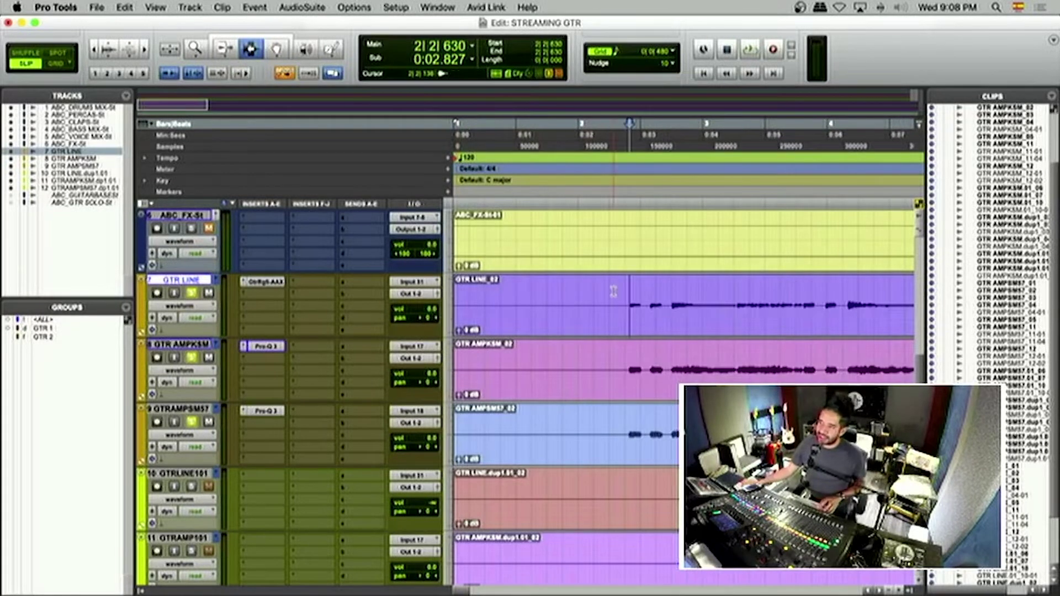
key(super+])
key(super+])
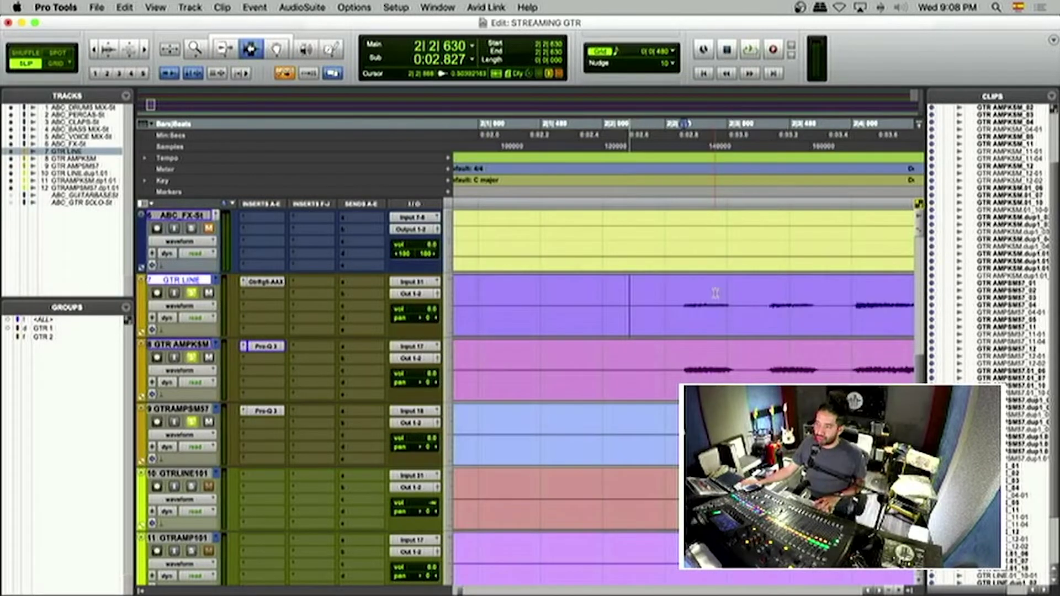
key(super+])
key(super+])
key(super+])
key(super+])
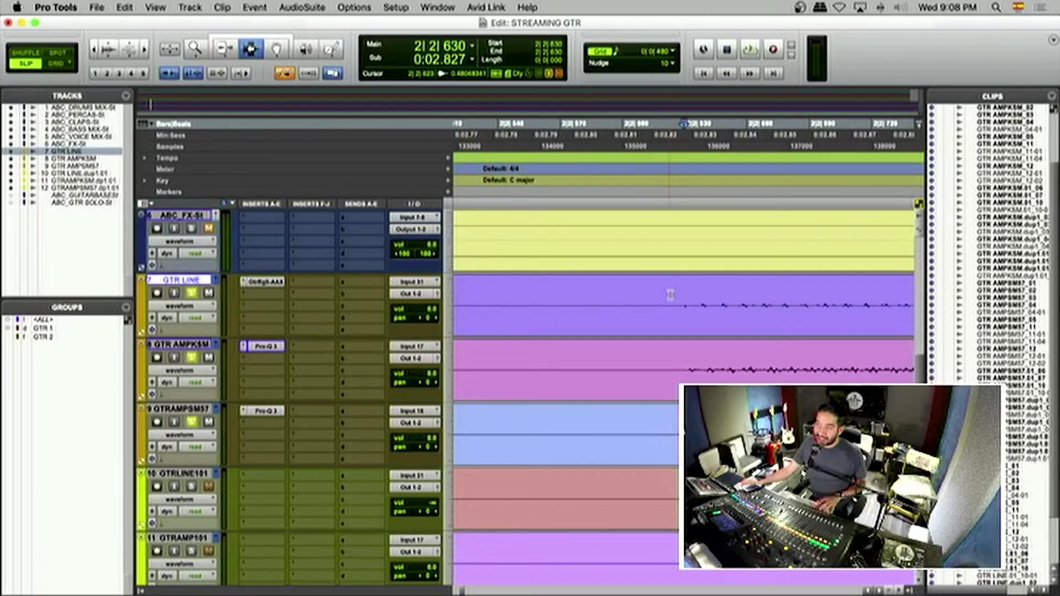
scroll(670, 294, right, 3)
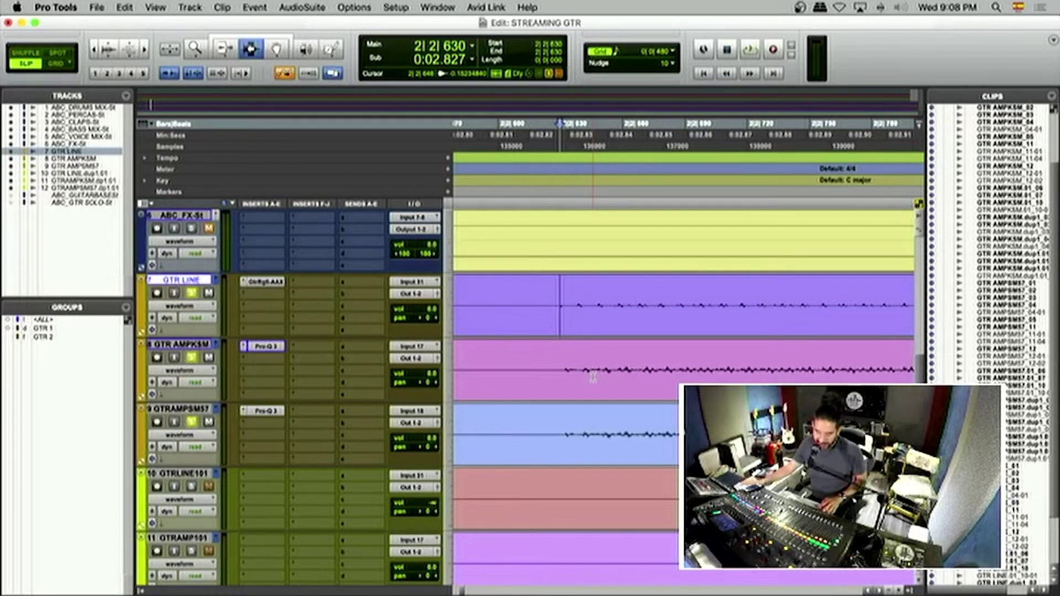
key(r)
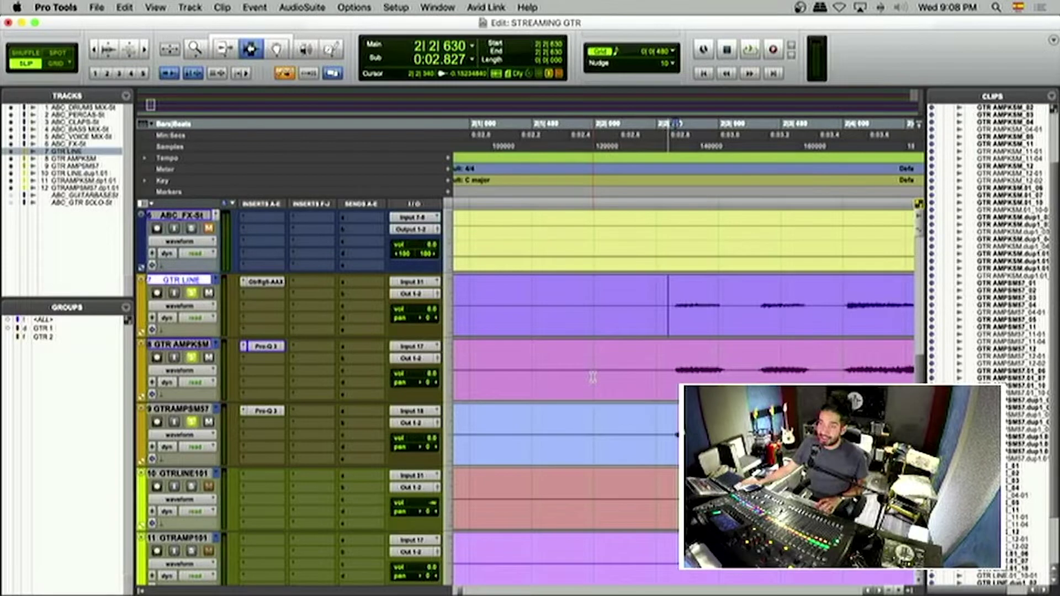
key(r)
key(r)
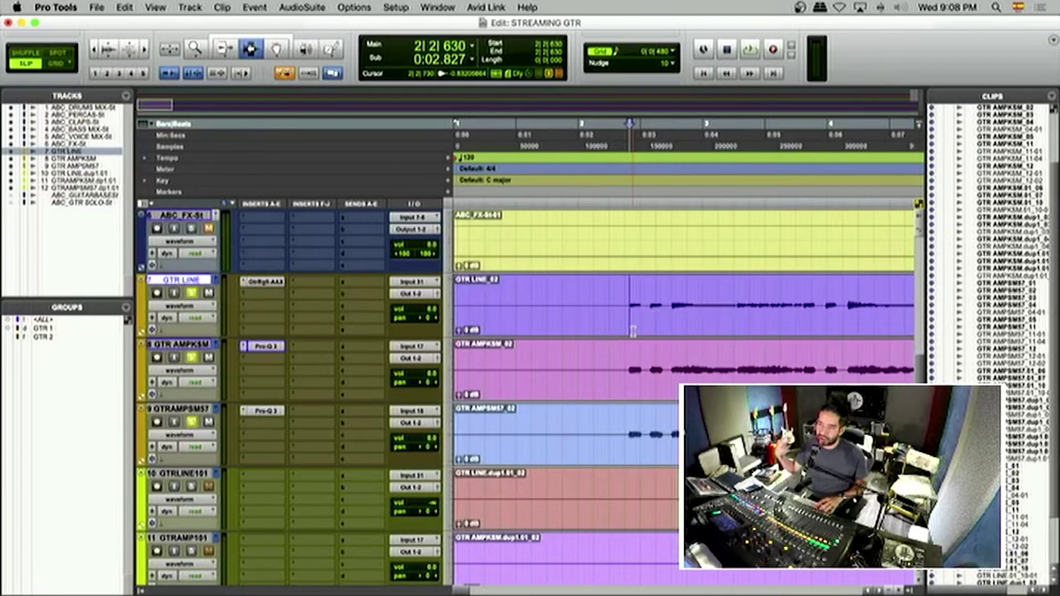
Step: Move the edit cursor to the first GTR LINE transient and insert InPhase on that track after the Guitar Rig 5 insert
click(620, 303)
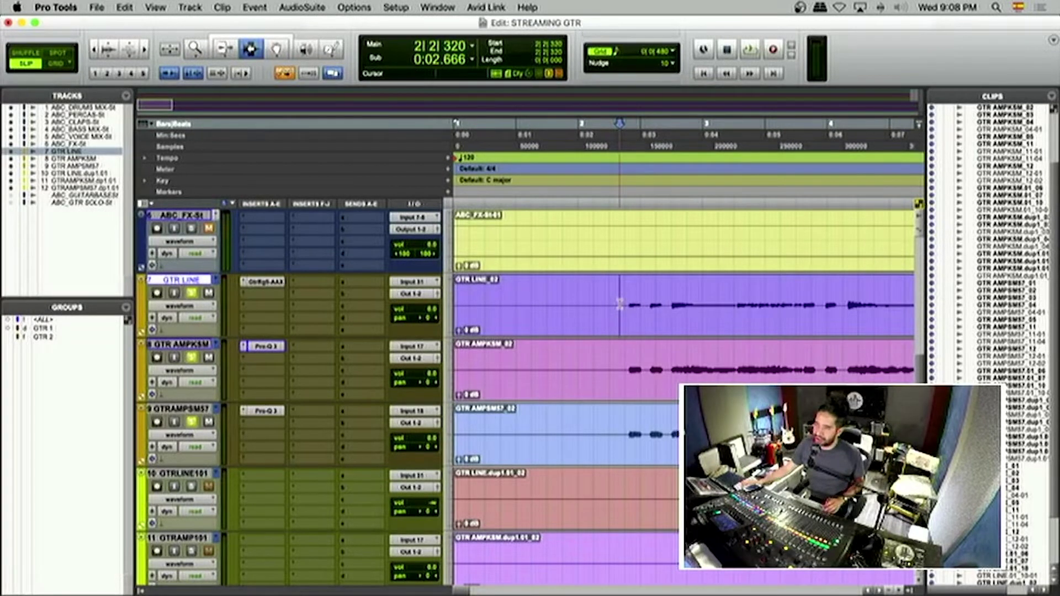
key(Tab)
click(243, 282)
click(267, 270)
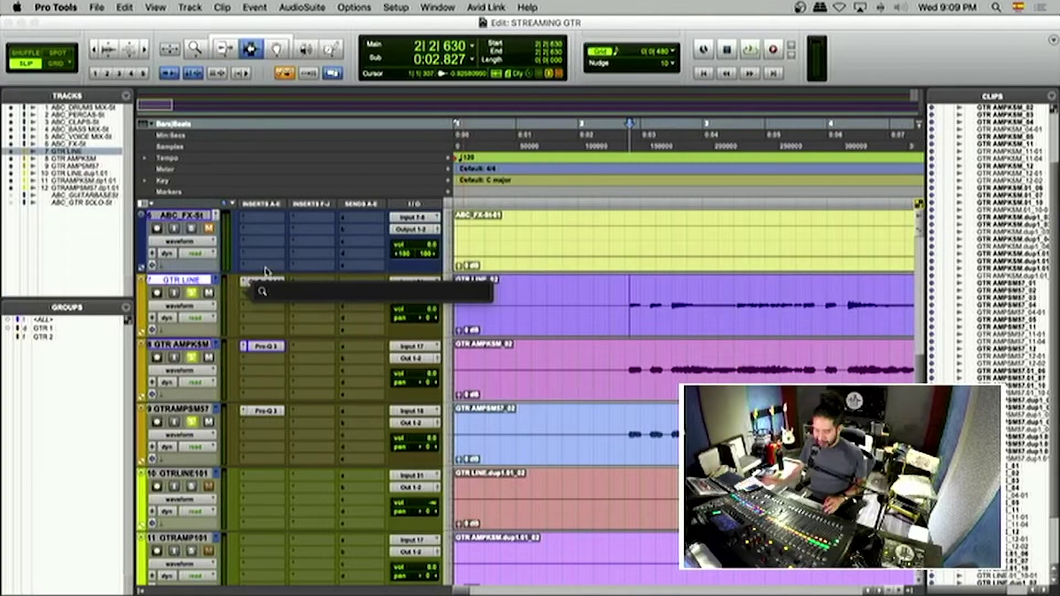
text(inphase)
key(Return)
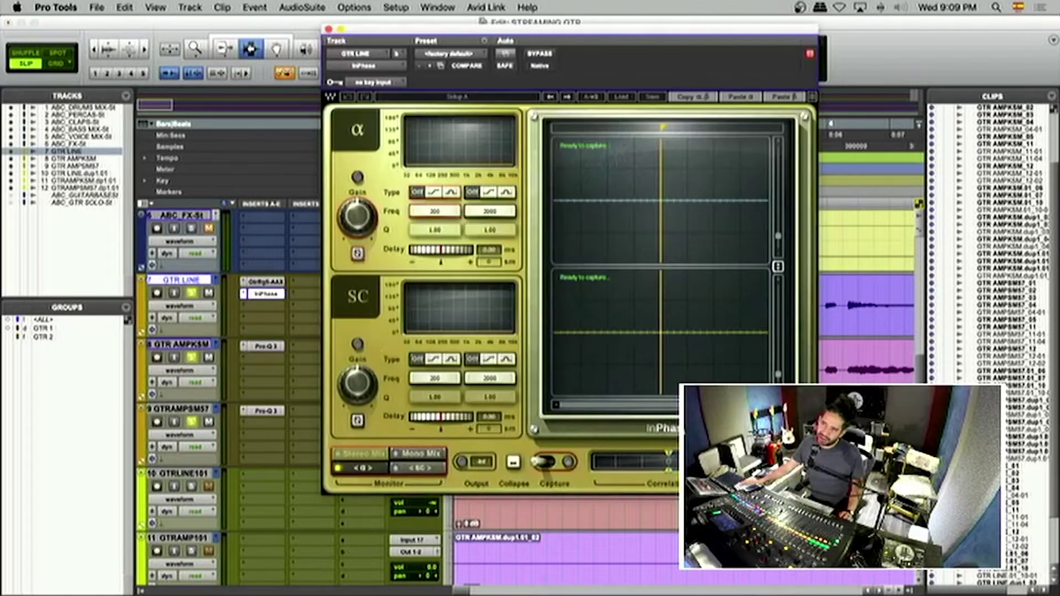
mouse_move(424, 38)
mouse_down()
mouse_move(578, 66)
mouse_move(504, 66)
mouse_move(473, 32)
mouse_move(424, 29)
mouse_up()
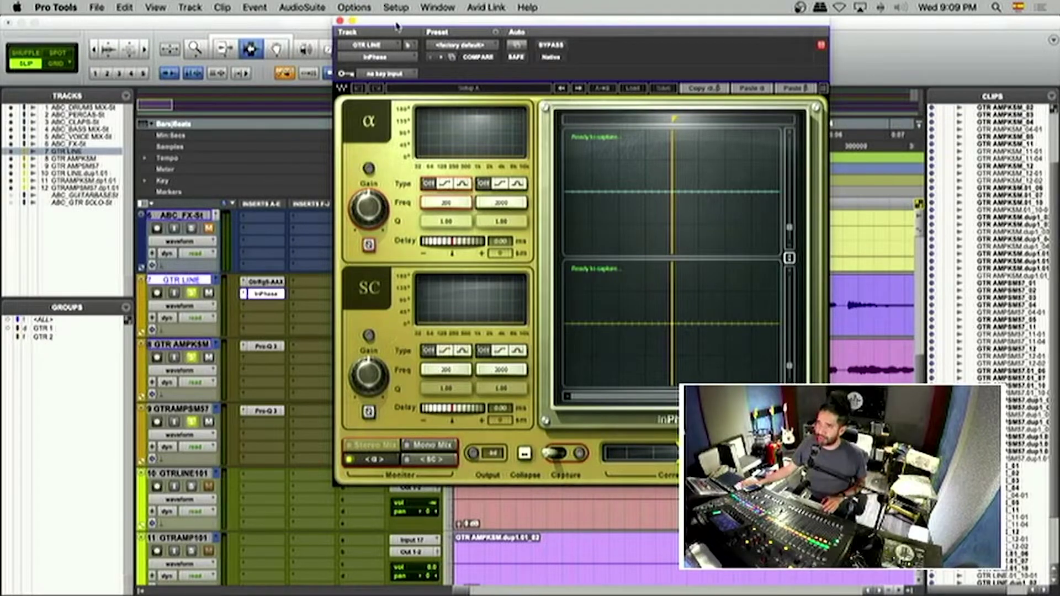
drag(397, 25, 580, 70)
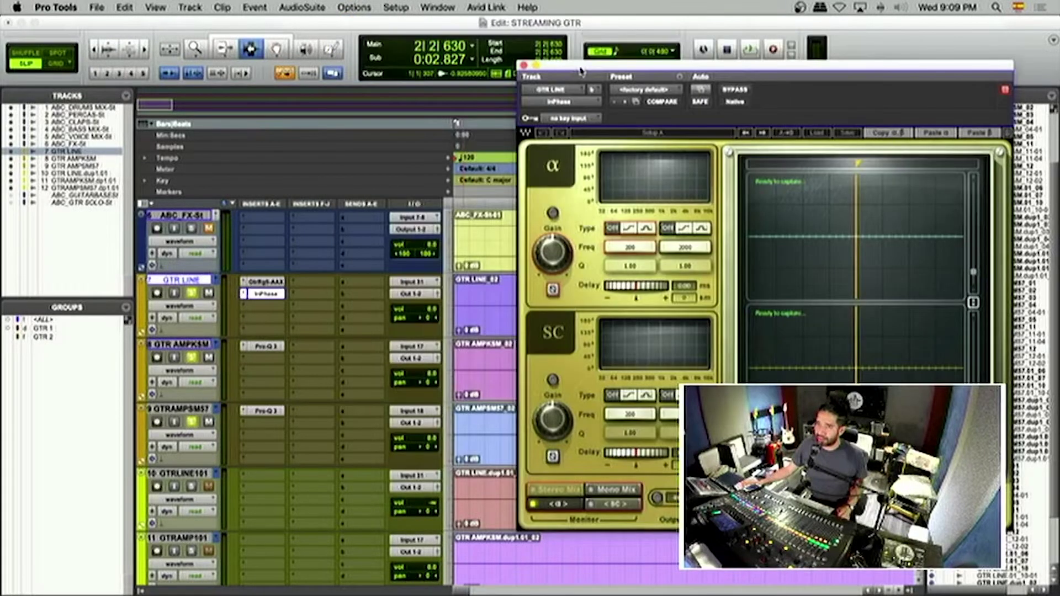
Step: Add a send from GTR AMPKSM to Bus 13 (Mono), set to 0.0 dB and pre-fader, and close the send window
click(201, 346)
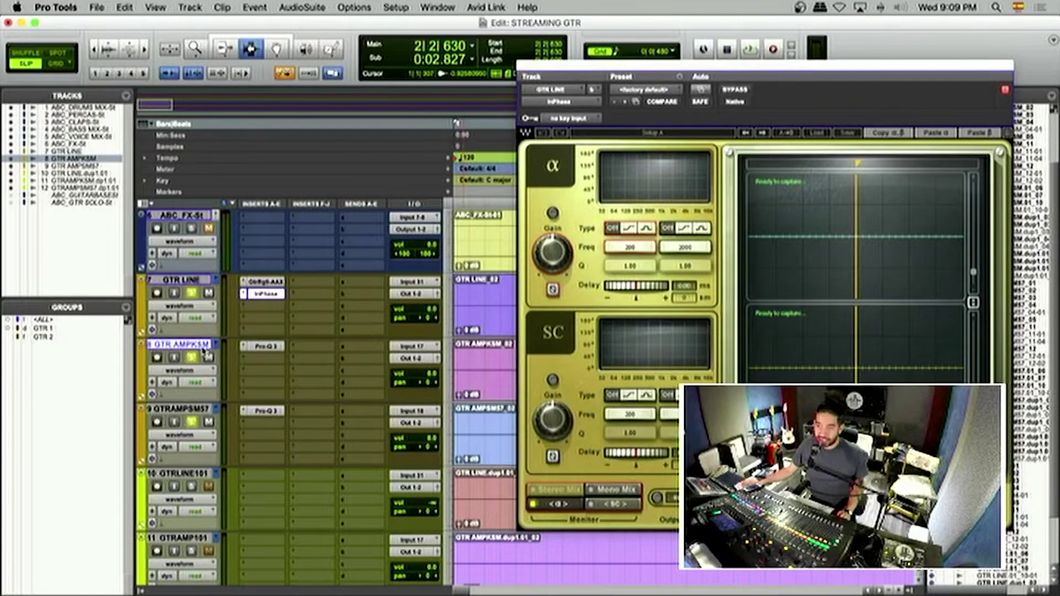
click(343, 352)
mouse_move(360, 348)
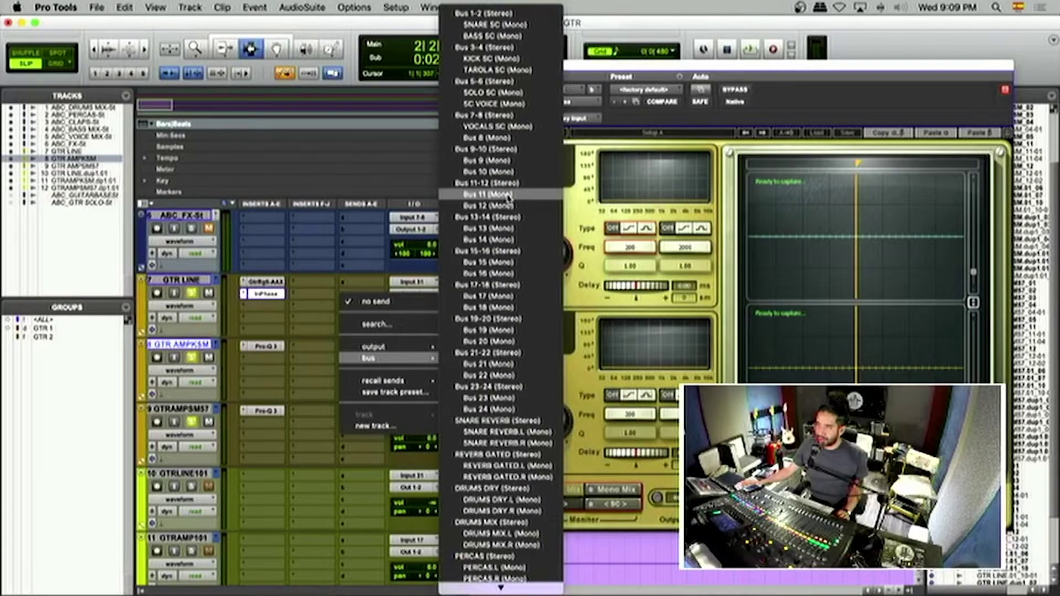
click(509, 197)
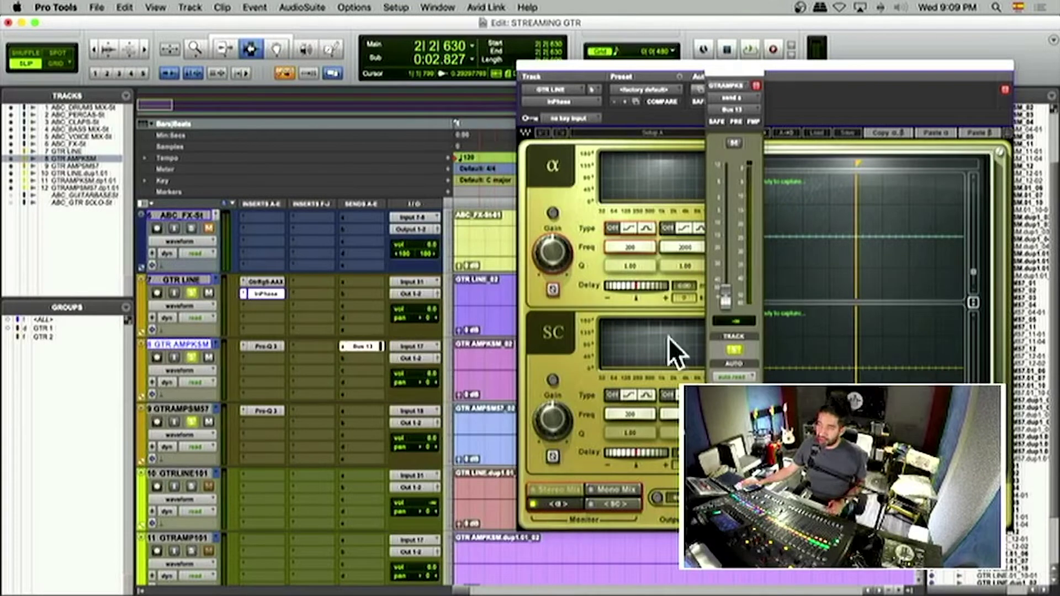
alt+click(726, 296)
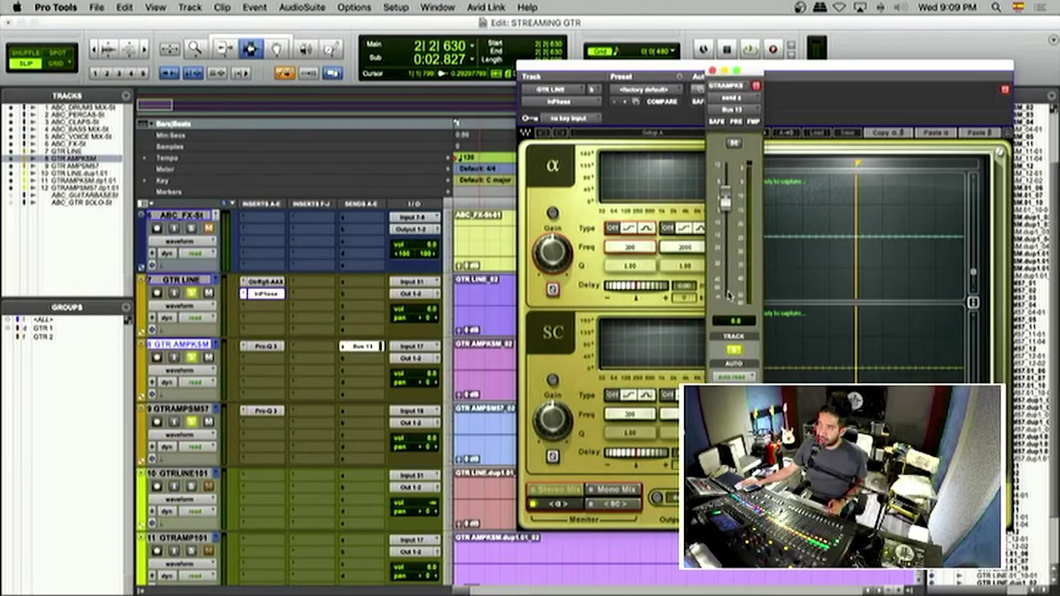
click(736, 120)
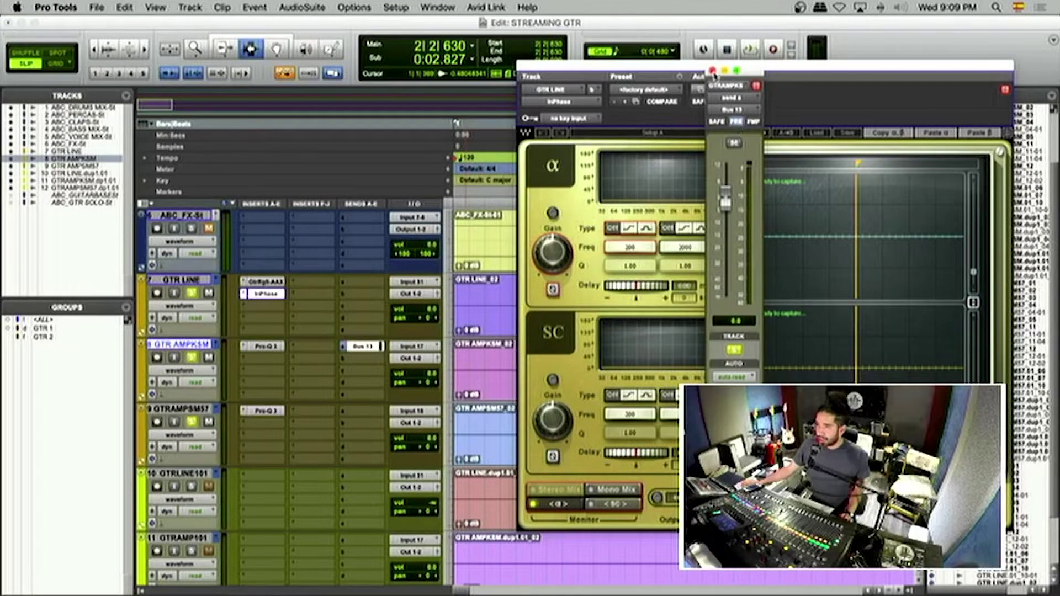
click(713, 72)
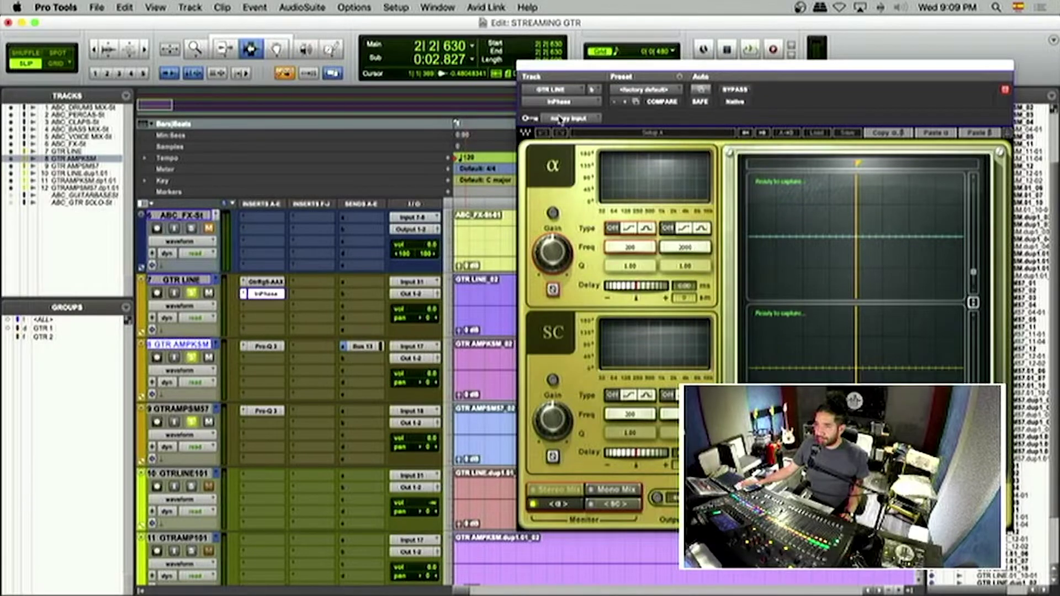
Step: Set the key input of the InPhase plug-in on GTR LINE to Bus 13 (Mono)
drag(563, 66, 518, 66)
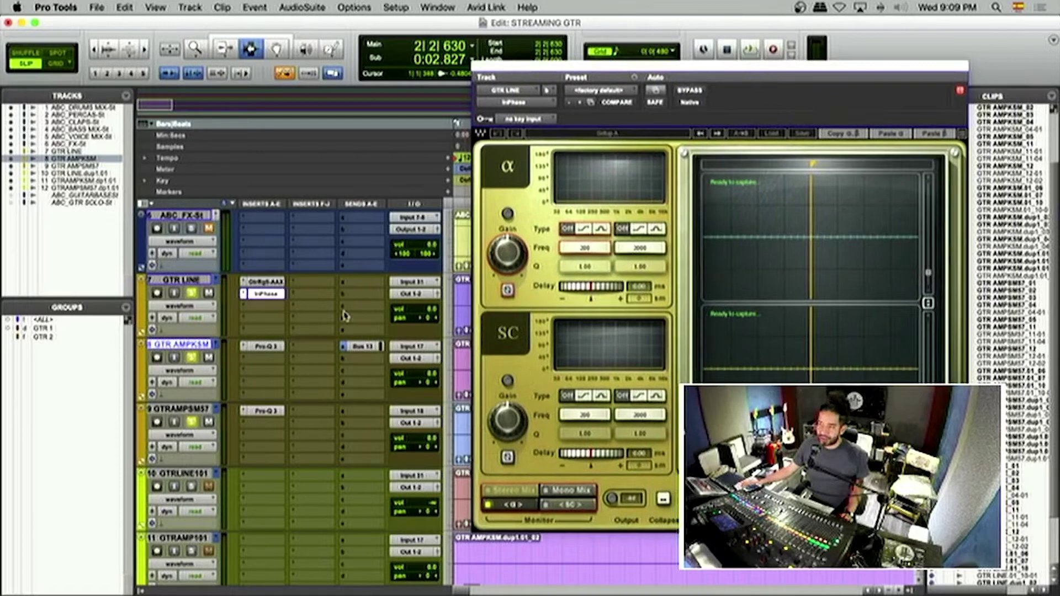
click(484, 120)
mouse_move(520, 131)
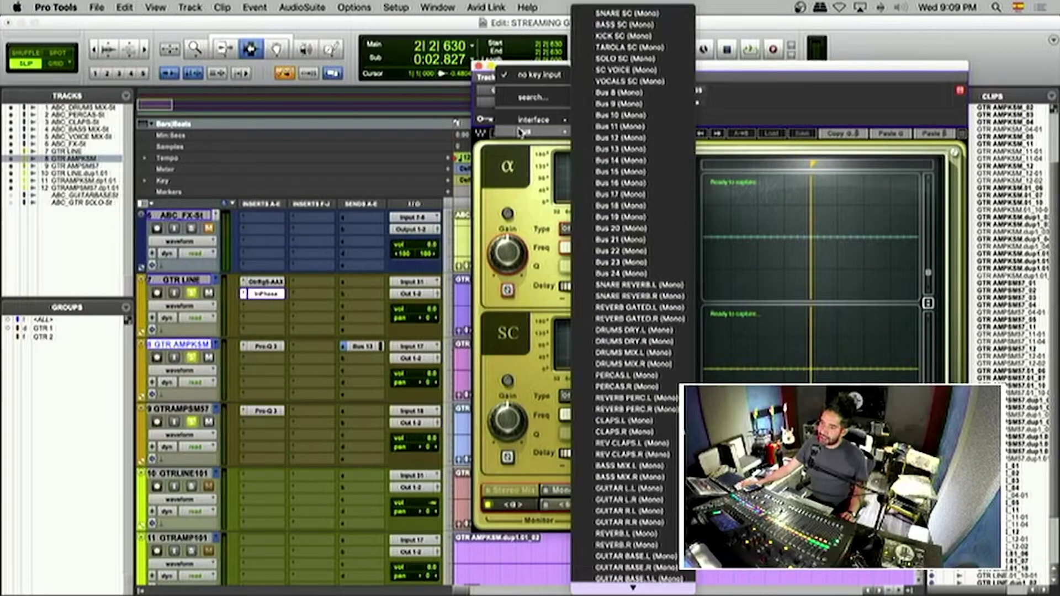
click(633, 152)
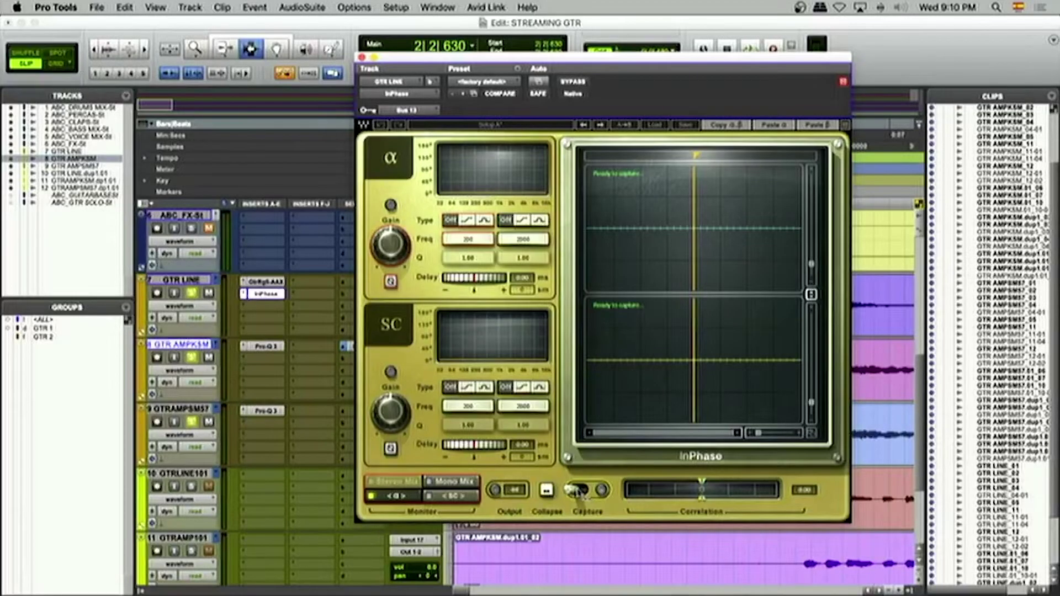
Step: Take GTRAMPSM57 out of solo and capture a passage of GTR LINE and its side-chain signal in InPhase
click(190, 422)
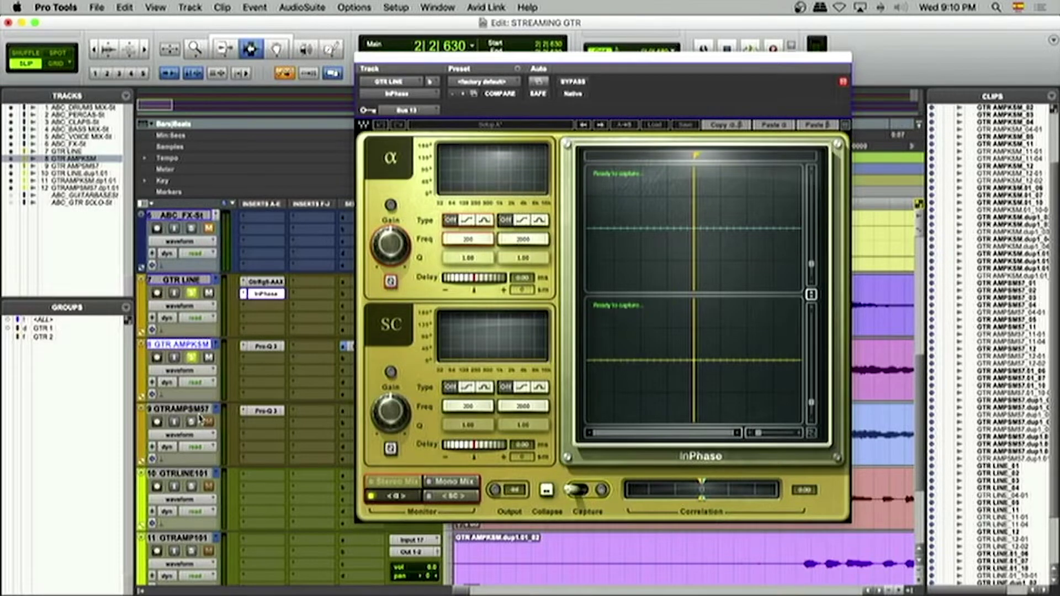
click(586, 489)
key(space)
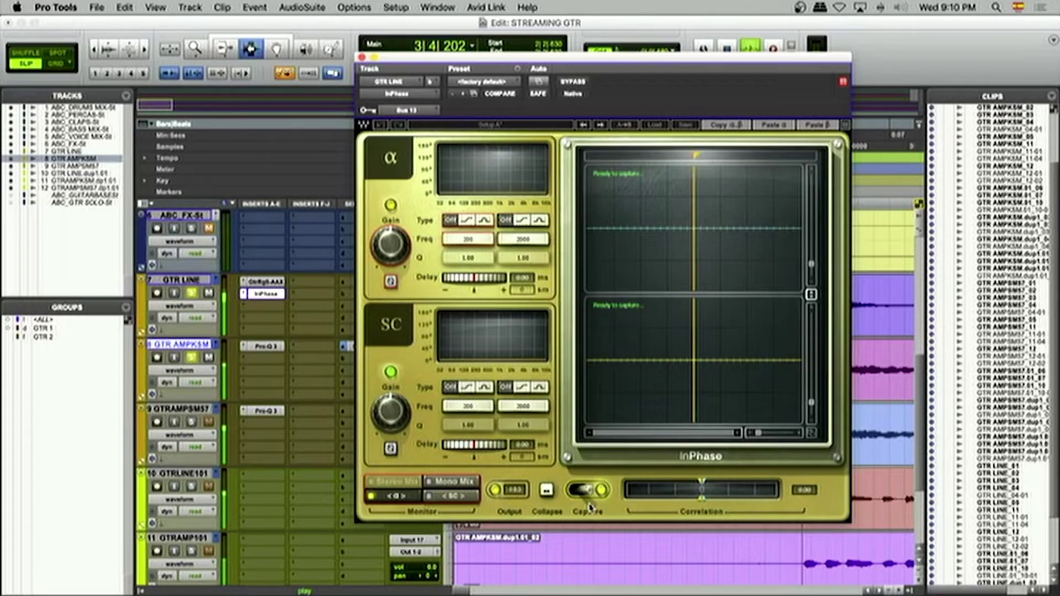
key(space)
Step: Place the InPhase marker on a clear note attack in the captured waveforms, zoomed in on that transient
drag(697, 157, 625, 158)
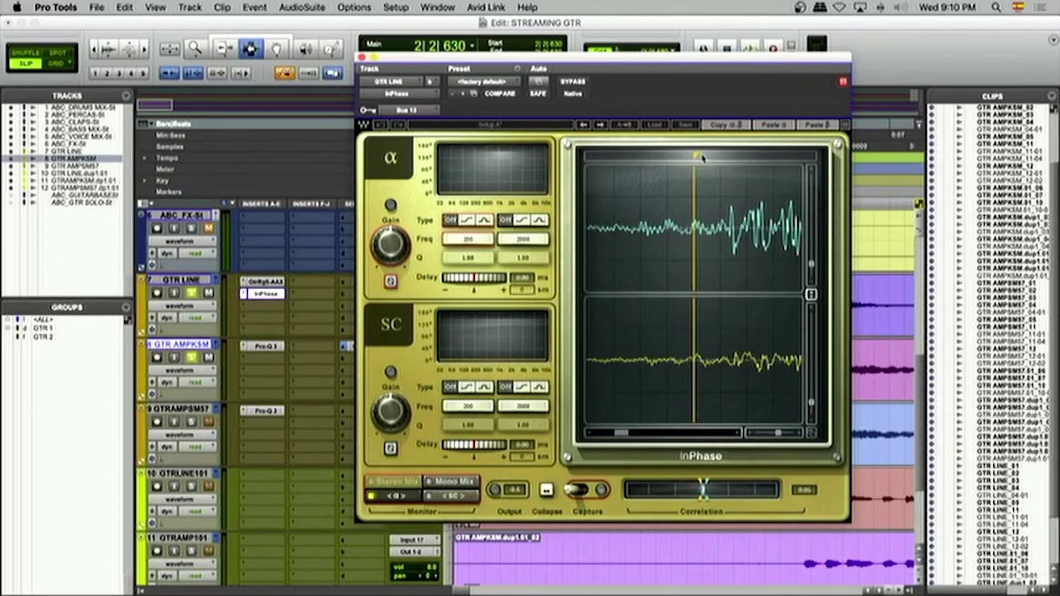
click(704, 156)
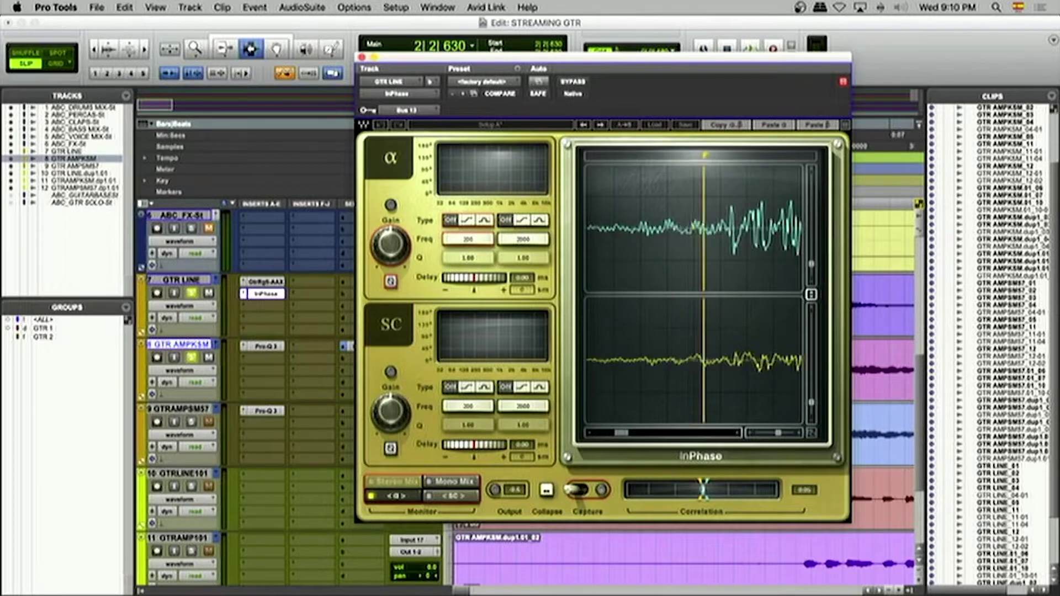
drag(704, 155, 729, 155)
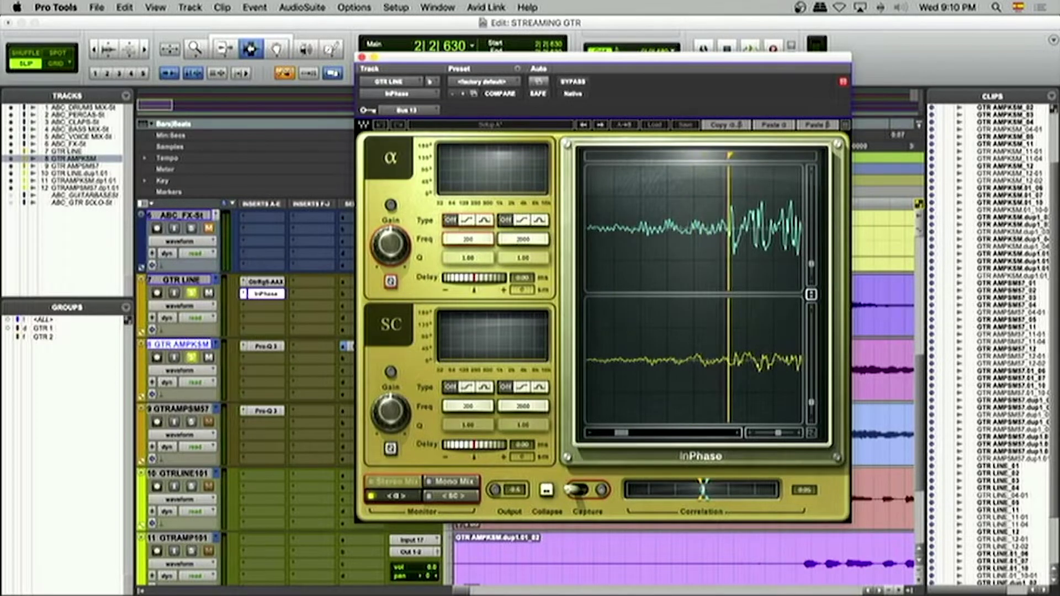
drag(778, 433, 776, 432)
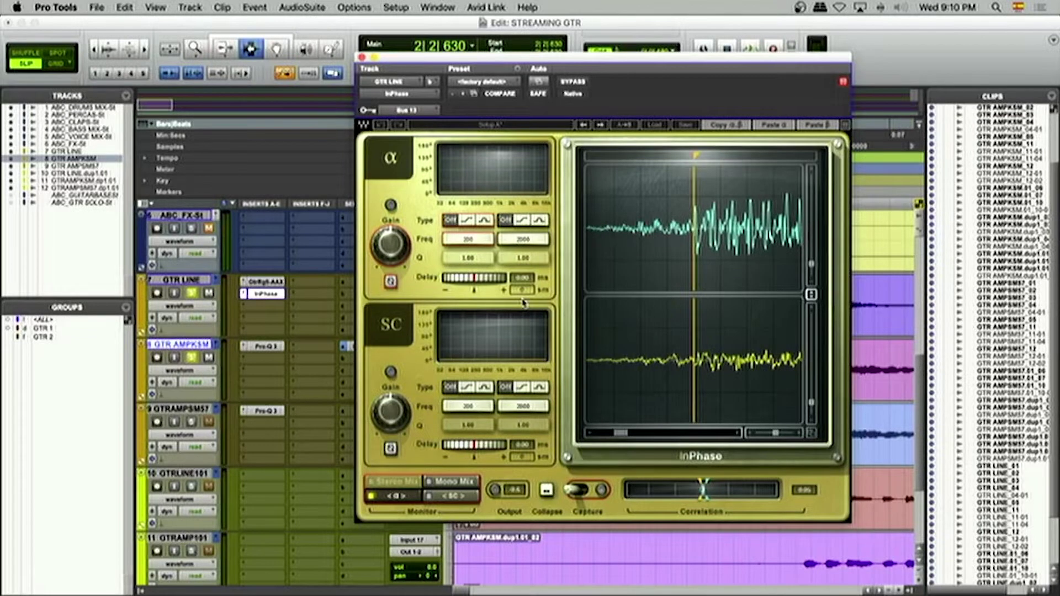
Step: Try aligning the α waveform with the side-chain using negative and positive delays, including 0.52 ms, and audition the passage
mouse_move(474, 277)
mouse_down()
mouse_move(488, 277)
mouse_move(474, 278)
mouse_up()
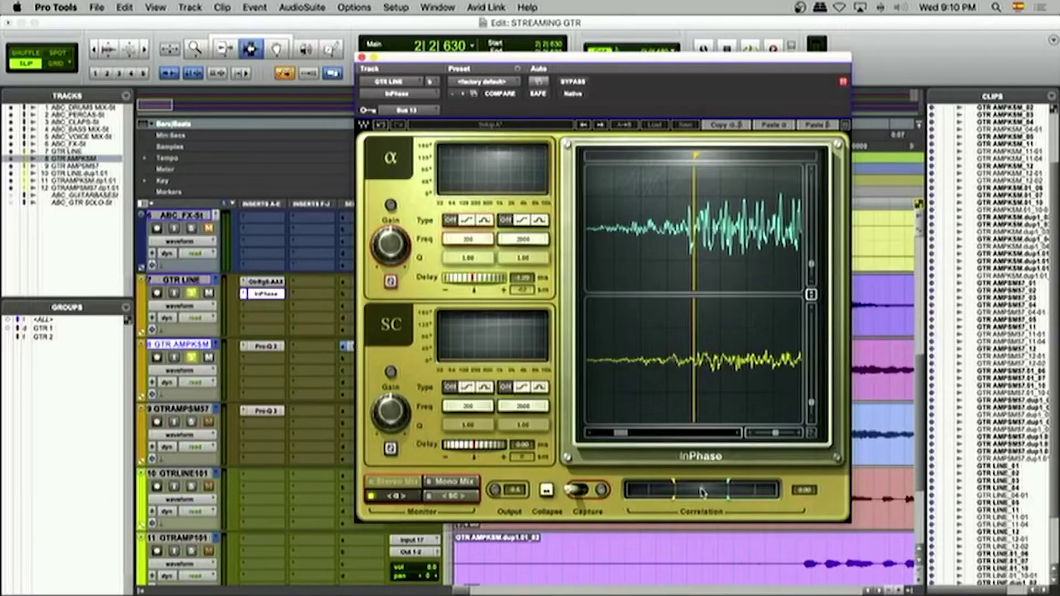
scroll(702, 492, up, 5)
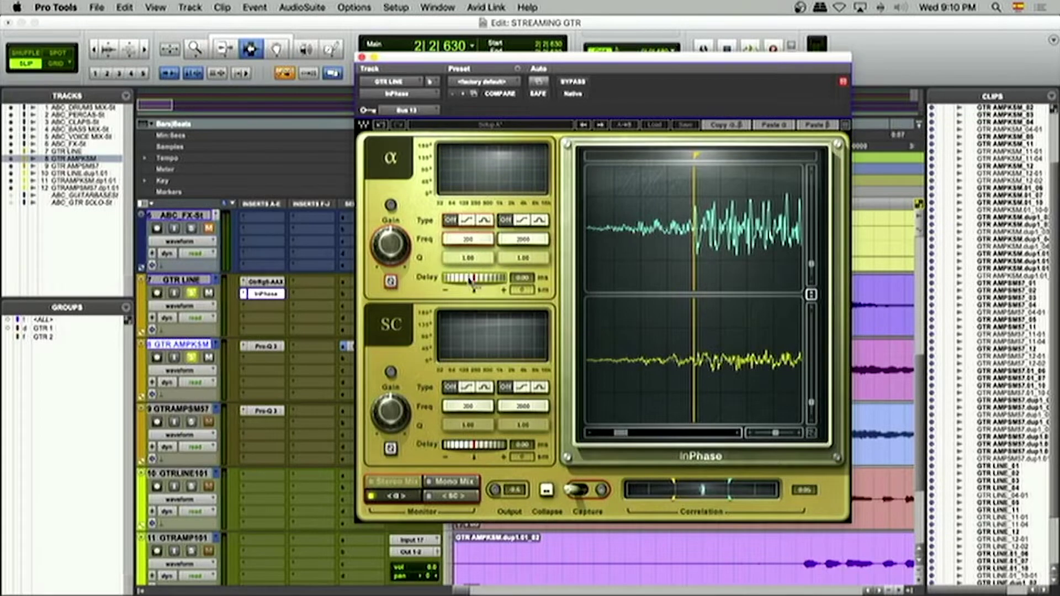
drag(473, 280, 484, 280)
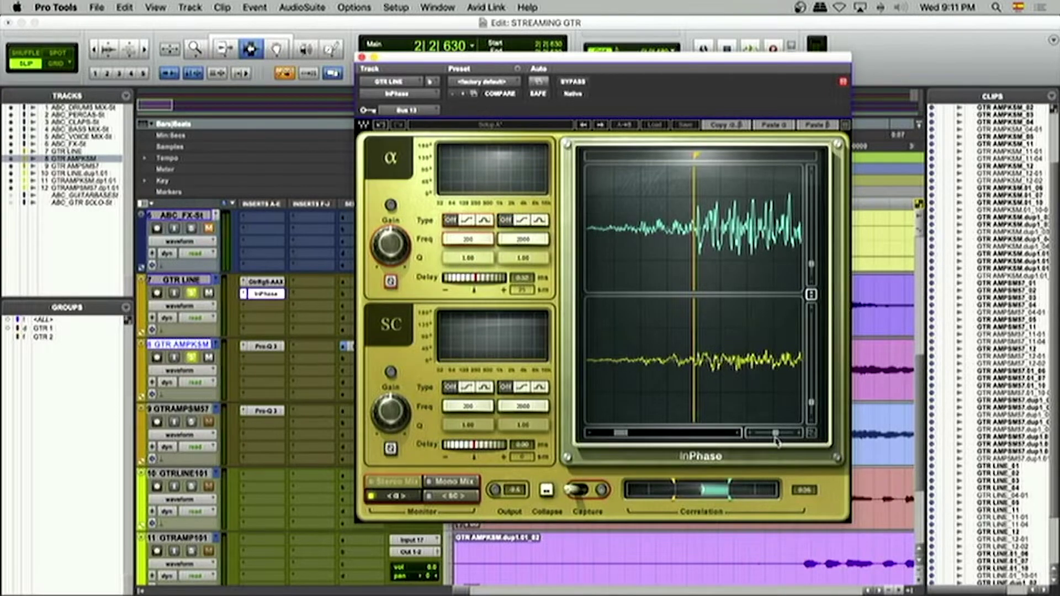
drag(776, 440, 780, 440)
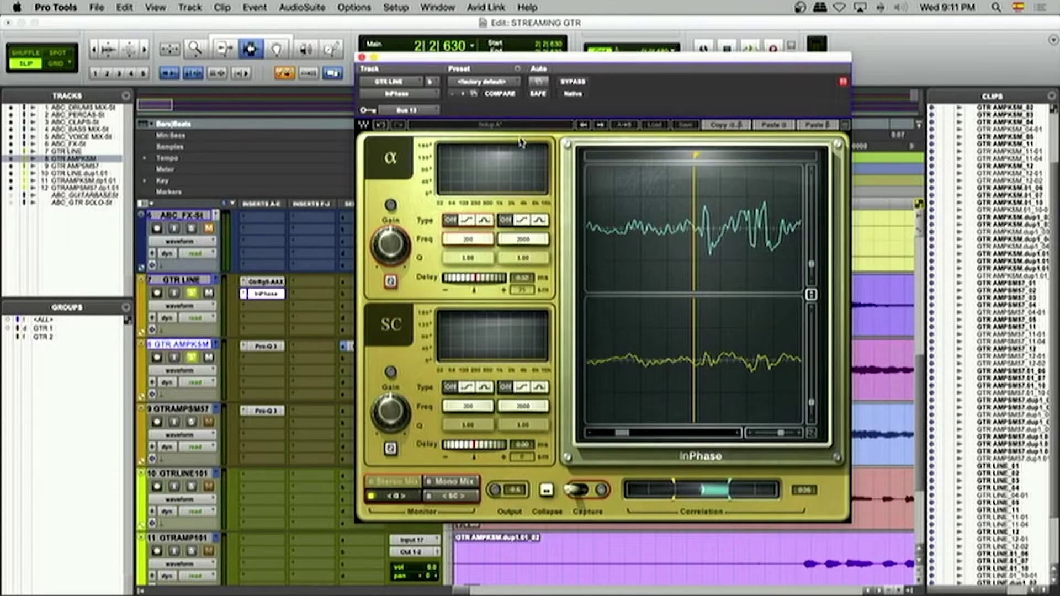
key(space)
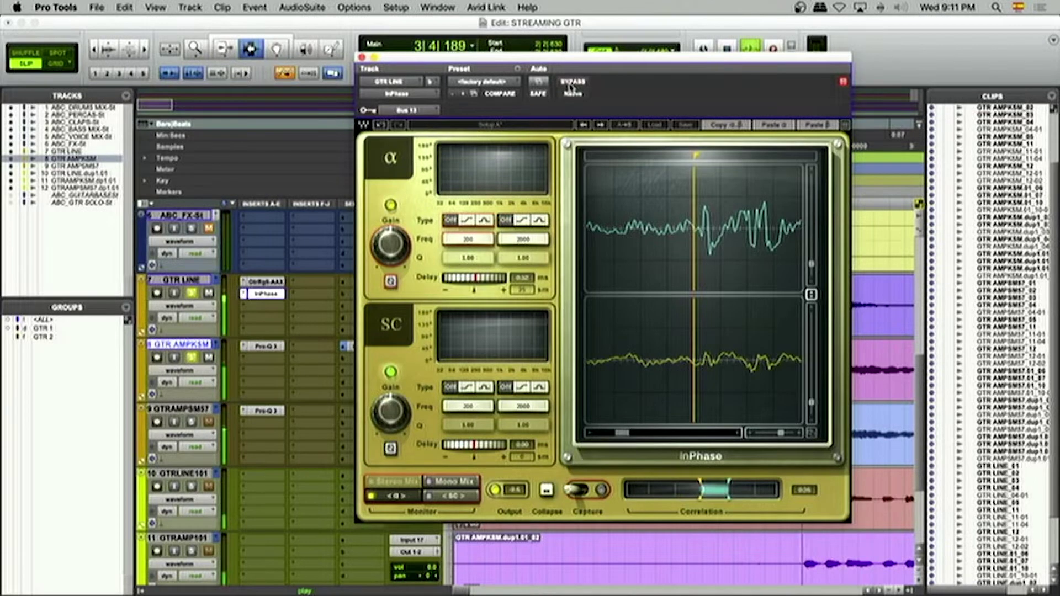
key(space)
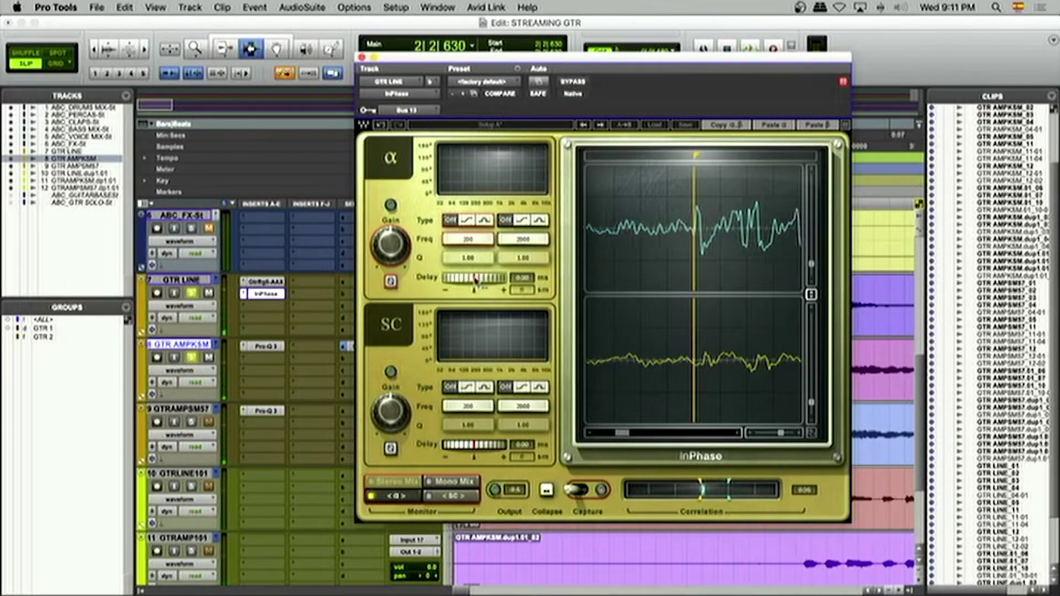
drag(473, 277, 466, 278)
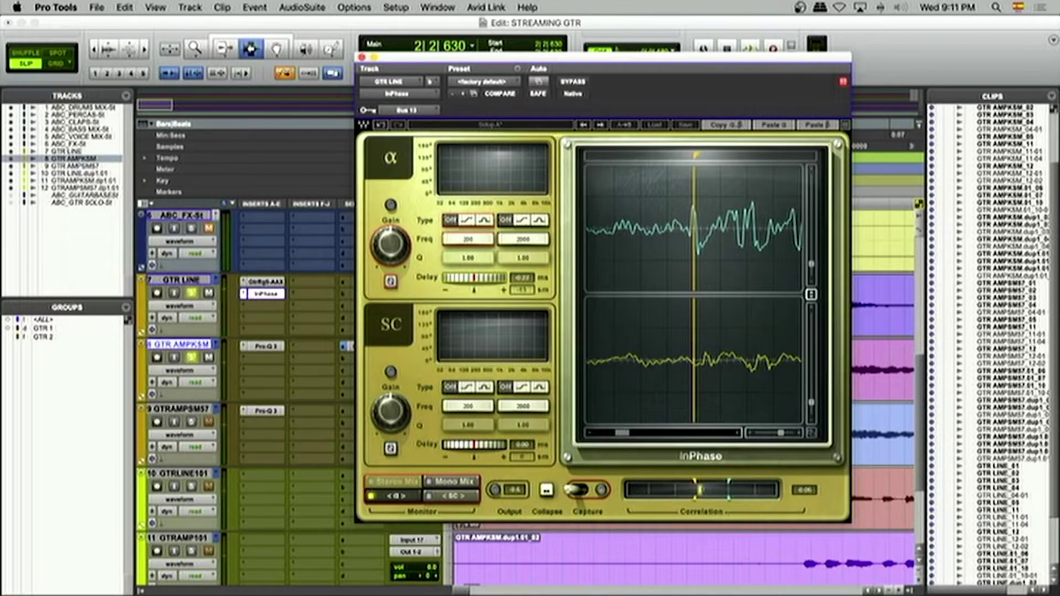
Step: Switch the playback engine's H/W buffer size to 512 samples and back to 1024 samples
click(395, 8)
click(425, 36)
click(490, 179)
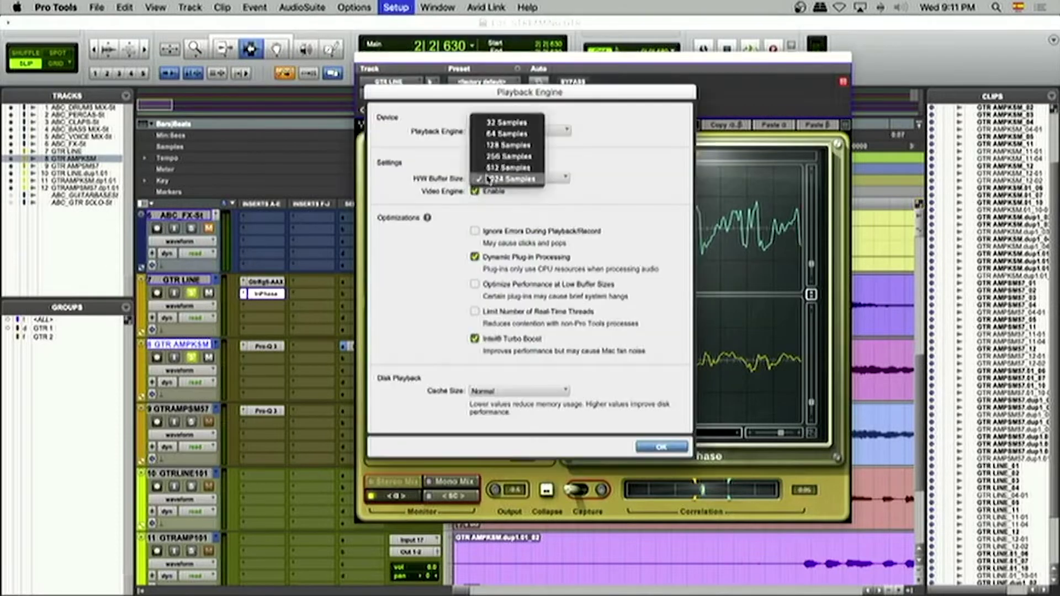
click(490, 178)
click(491, 179)
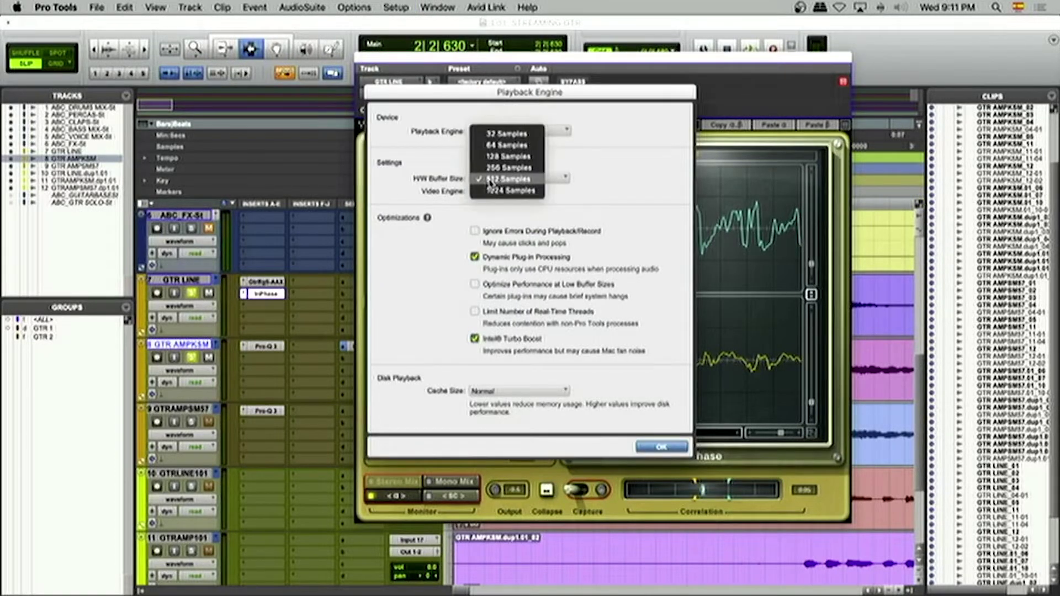
click(490, 190)
click(660, 446)
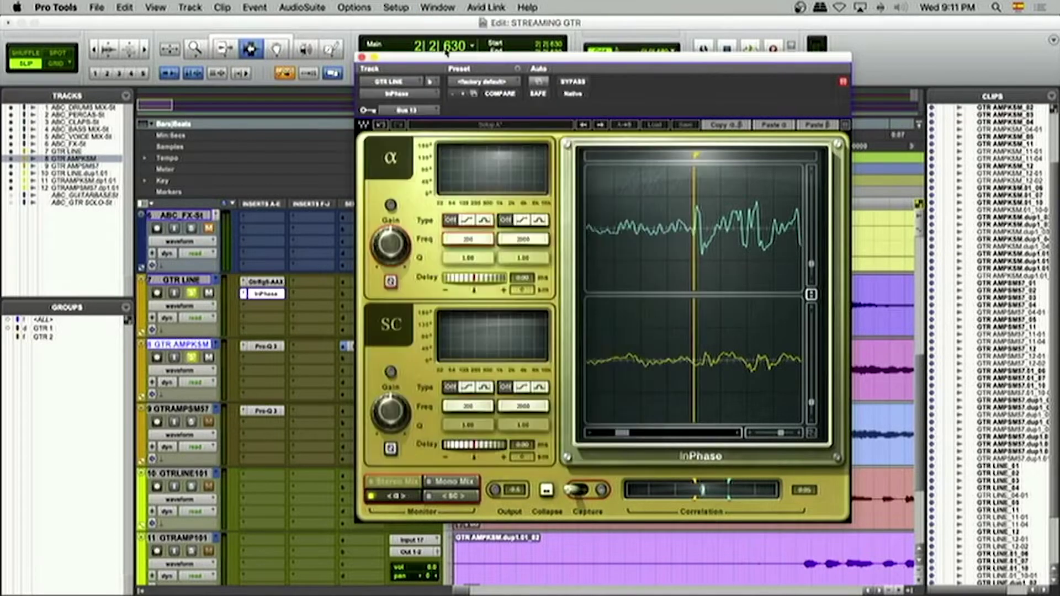
Step: Capture the guitar passage in InPhase again with playback starting at 2|1|788, and set the α delay to about 0.55 ms
drag(444, 57, 869, 269)
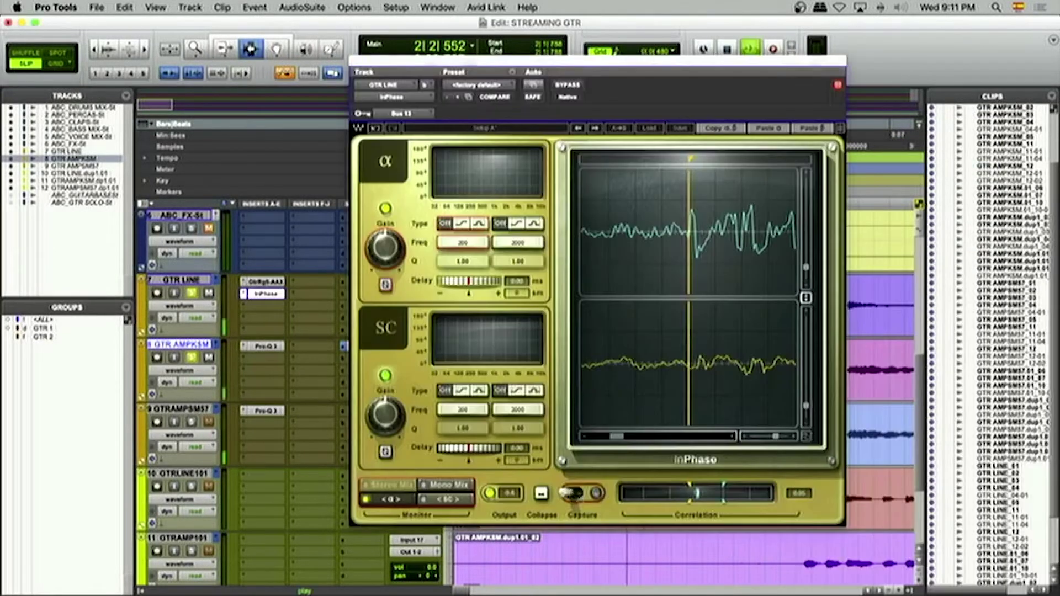
click(574, 493)
key(space)
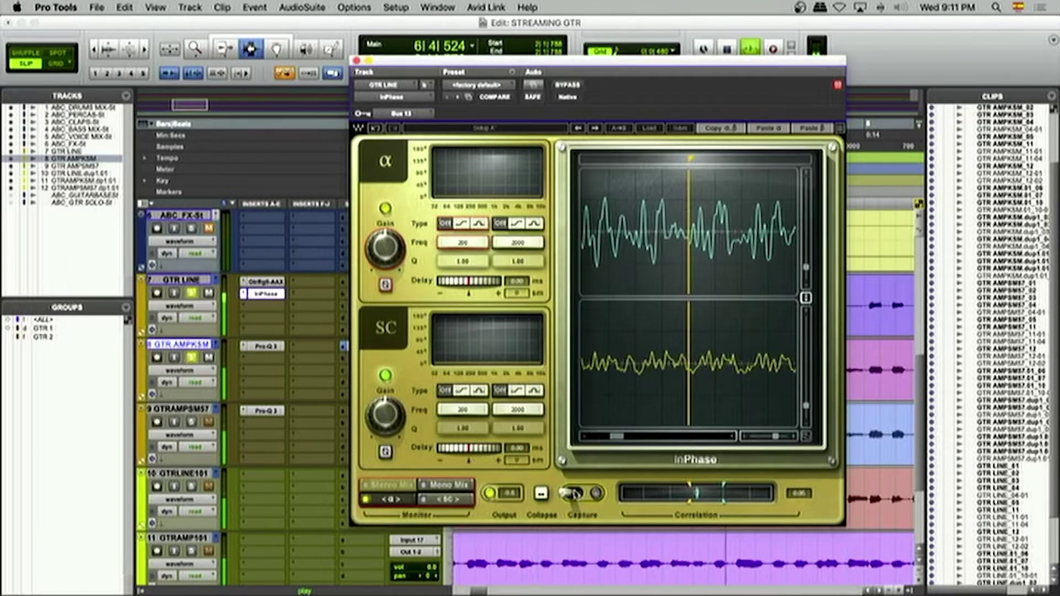
key(space)
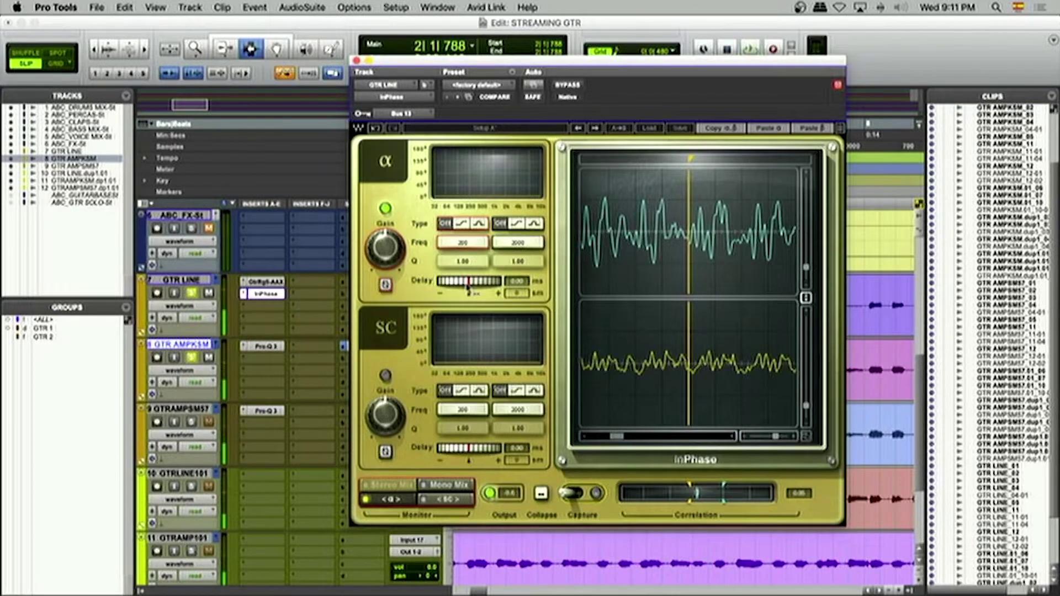
mouse_move(466, 286)
mouse_down()
mouse_move(487, 286)
mouse_move(469, 286)
mouse_up()
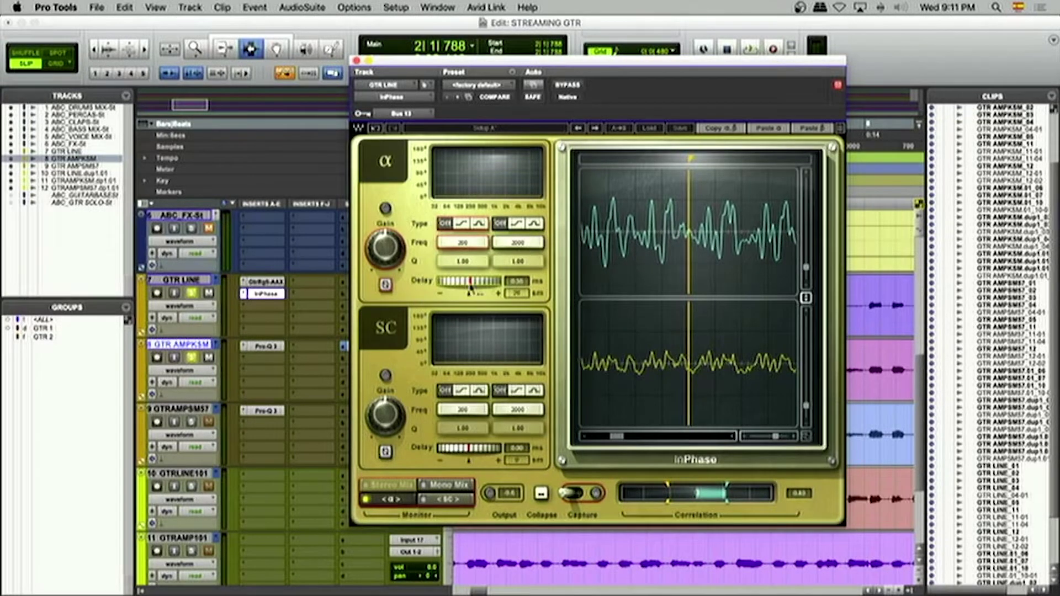
Step: Play the aligned guitars, check the Guitar Rig 5 amp settings on GTR LINE, and show the full session timeline
key(space)
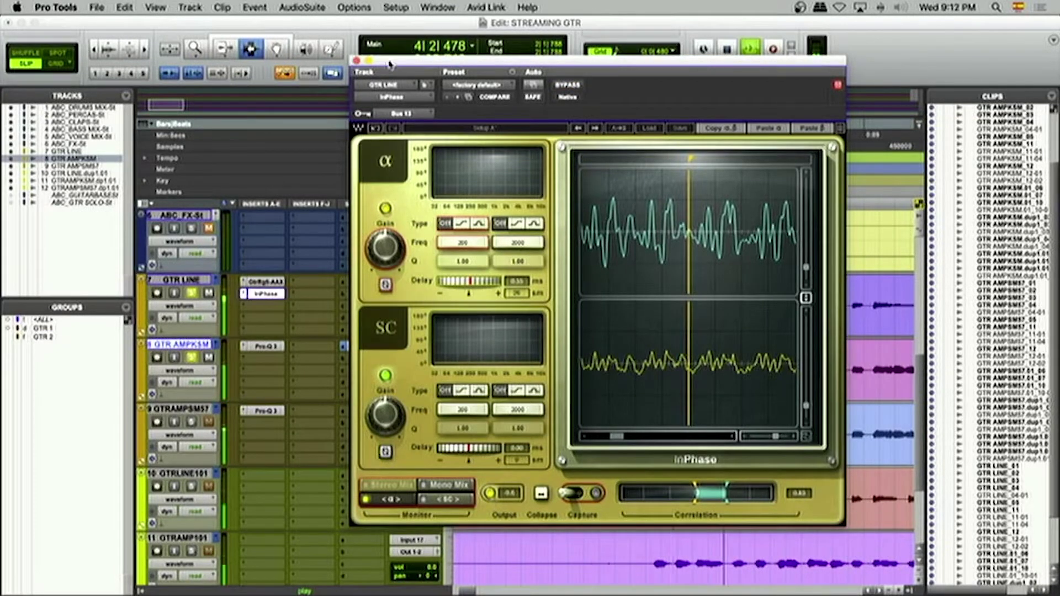
drag(389, 64, 521, 69)
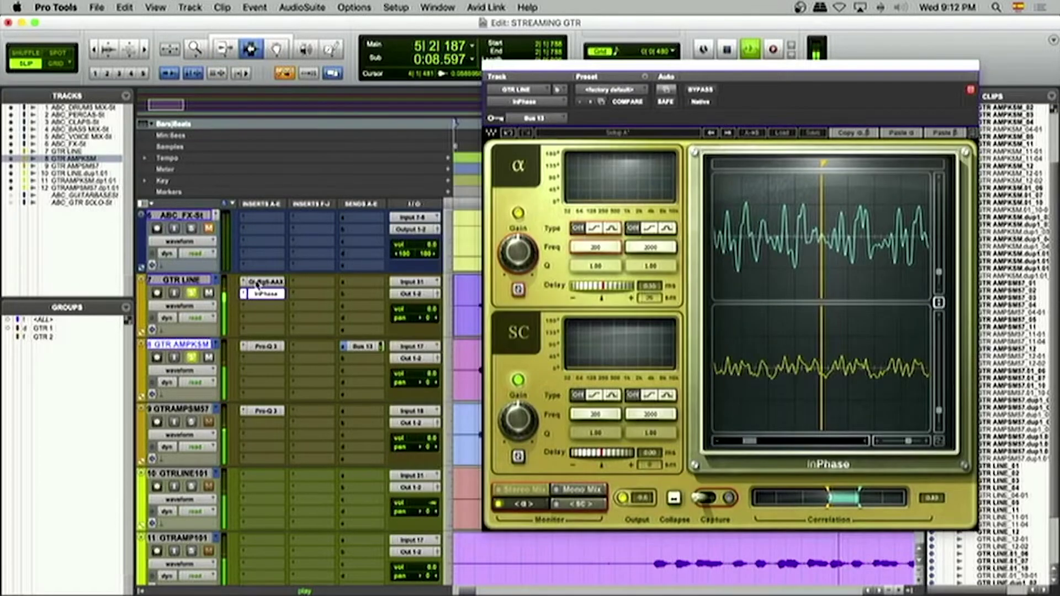
click(257, 282)
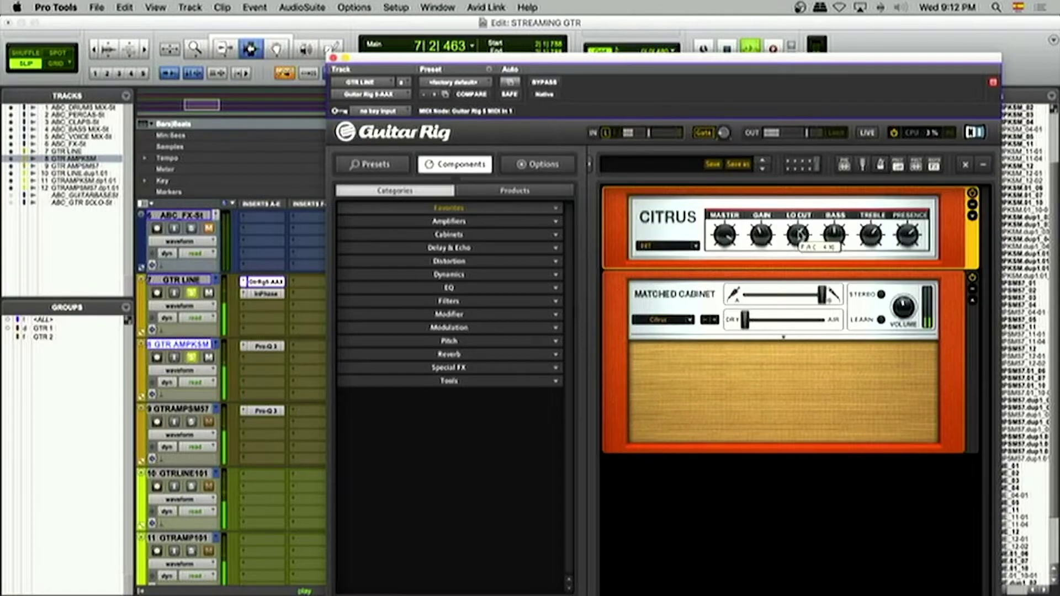
click(333, 58)
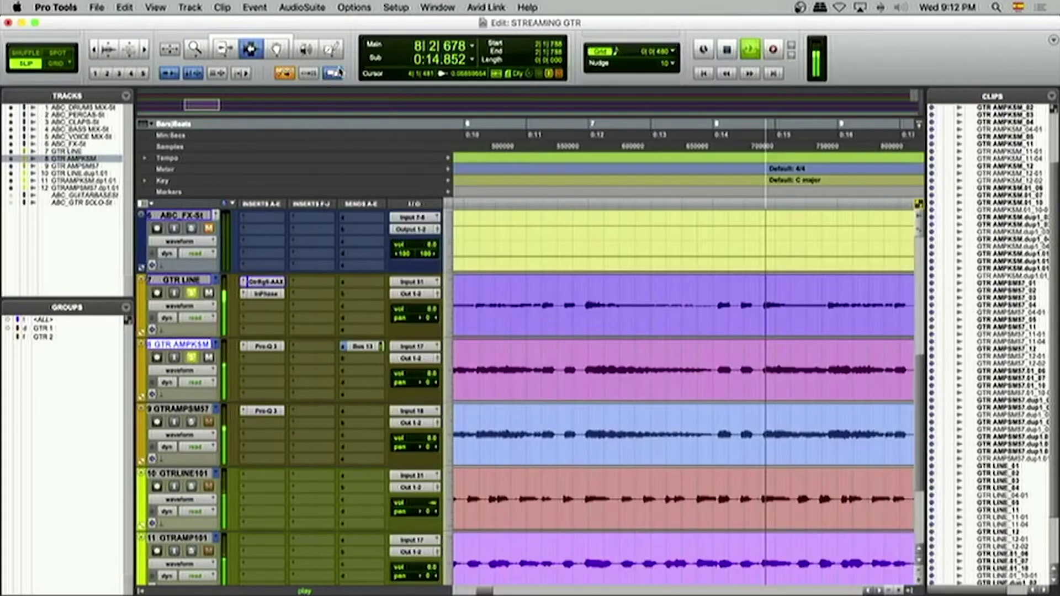
key(alt+a)
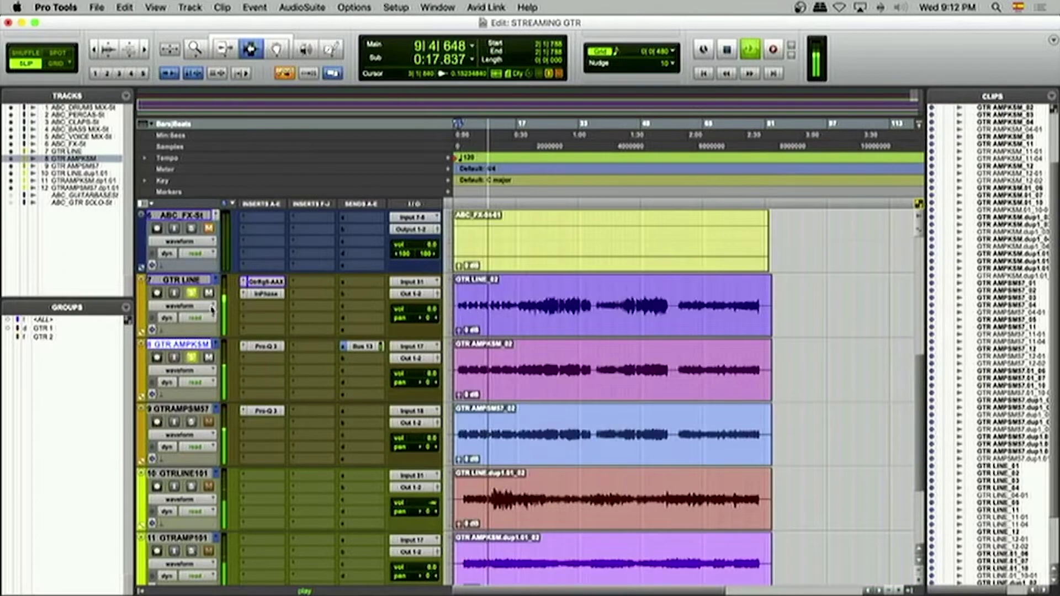
key(space)
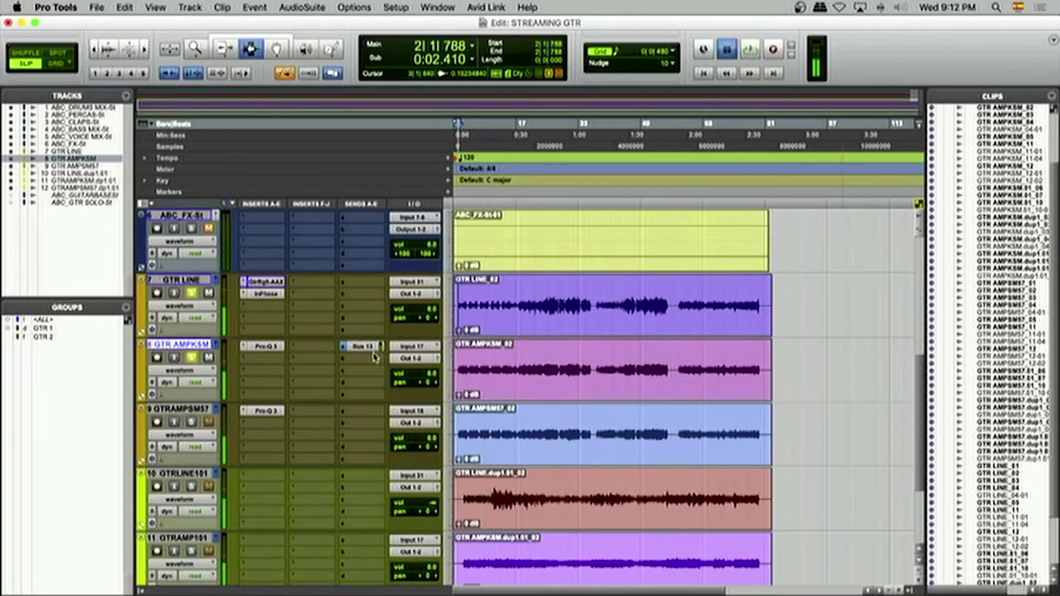
Step: Compare the soloed guitars in playback with InPhase on GTR LINE active and bypassed, and close the plug-in bypassed
key(space)
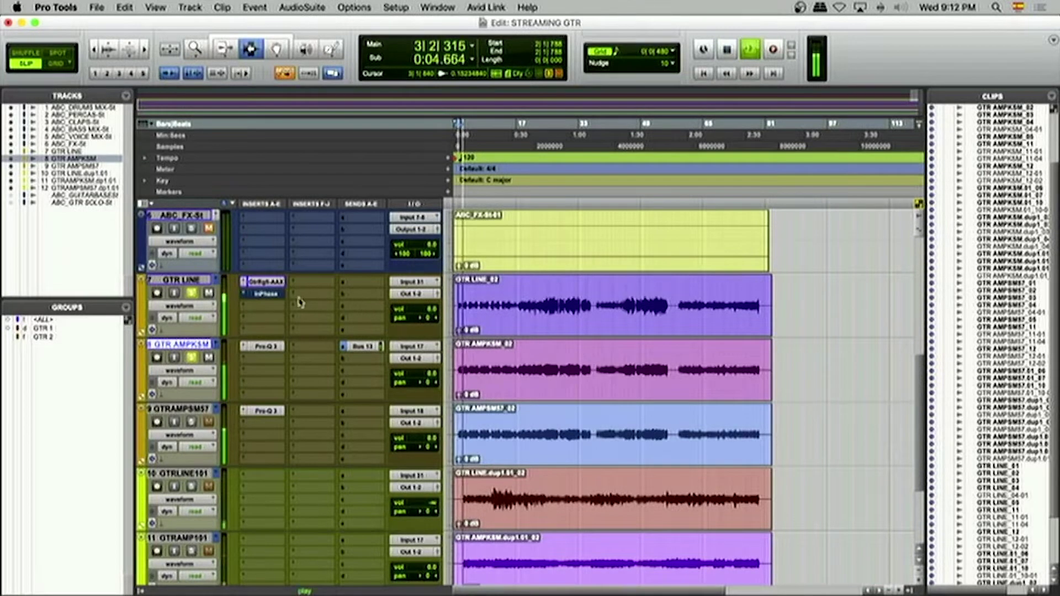
click(266, 294)
key(space)
click(539, 84)
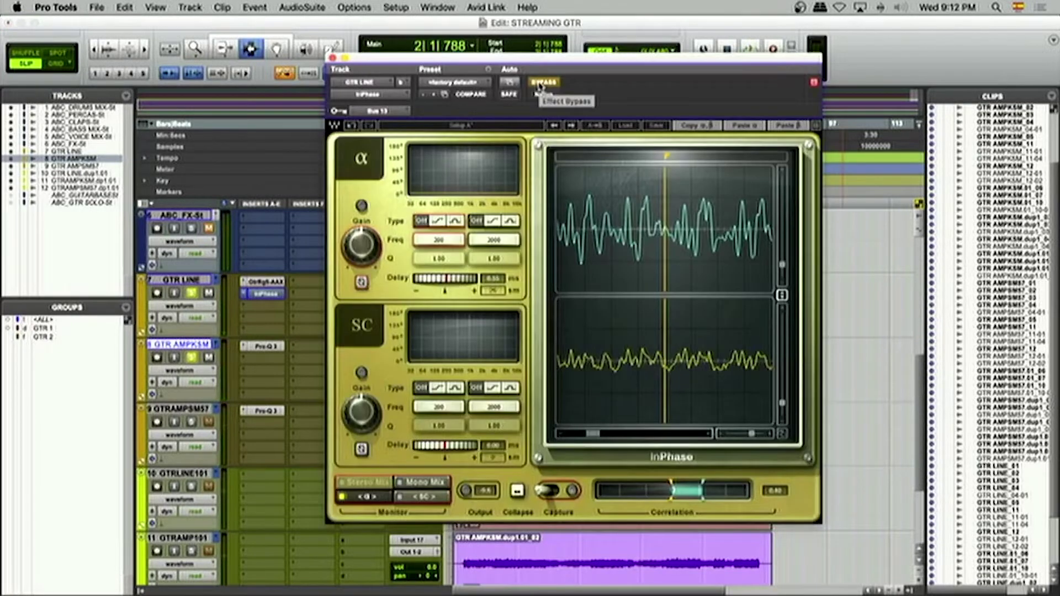
key(space)
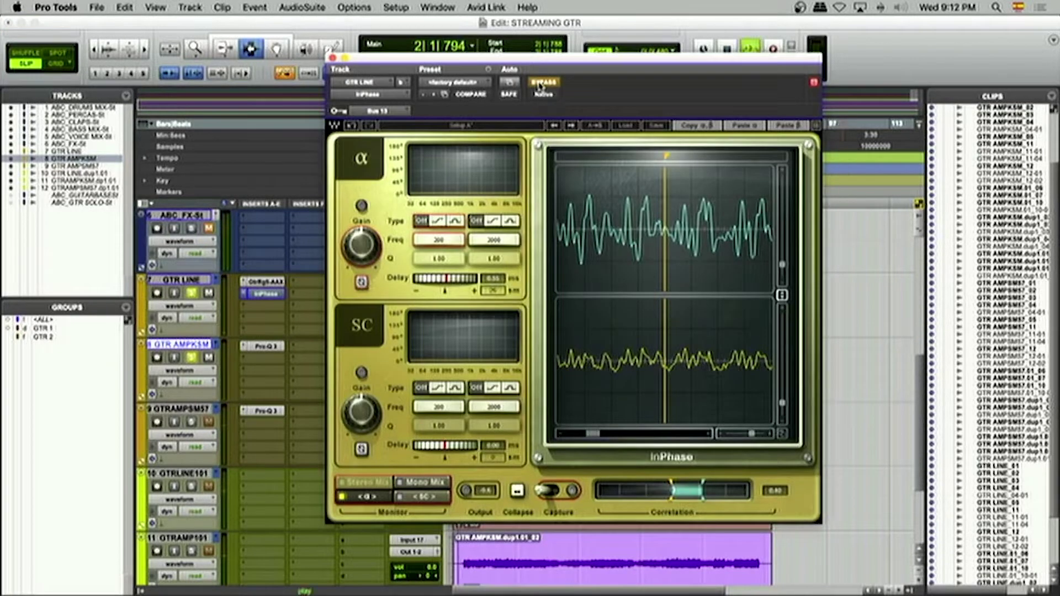
click(540, 84)
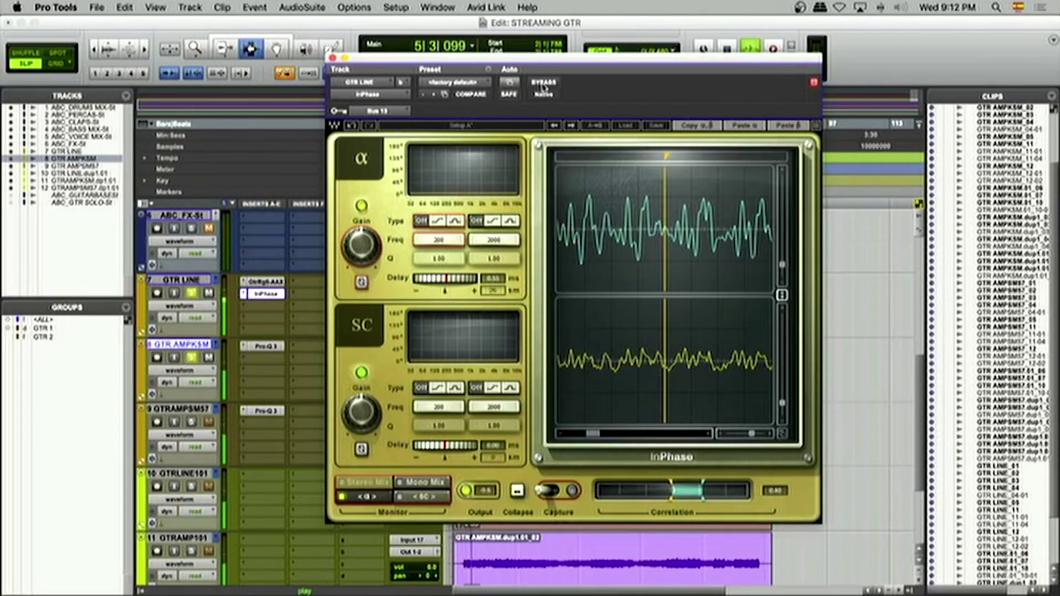
click(543, 84)
key(space)
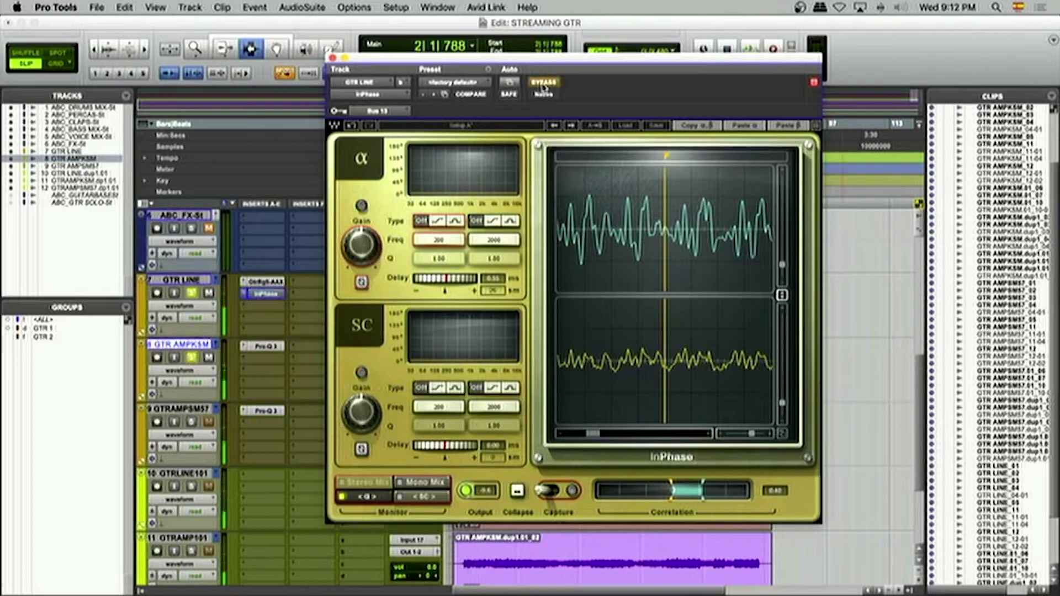
click(332, 57)
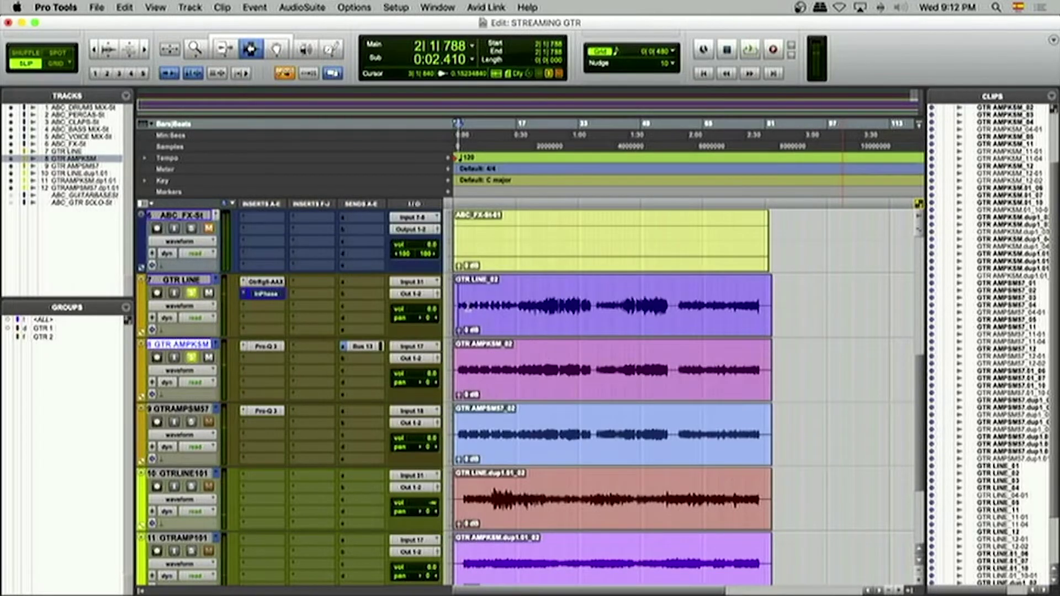
Step: Reopen InPhase on GTR LINE and take it out of bypass while auditioning the guitars
click(273, 296)
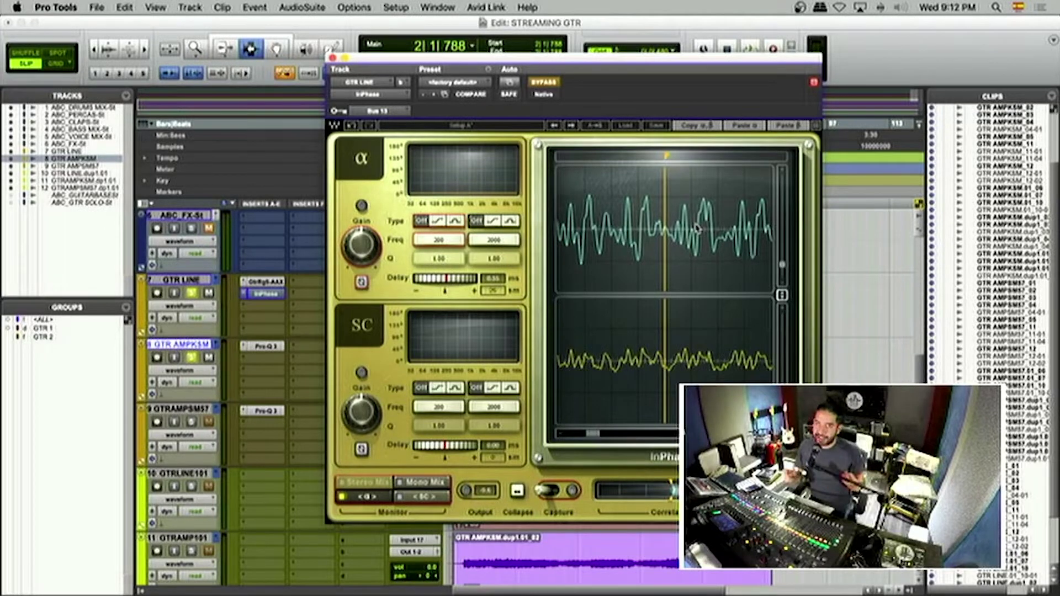
key(space)
click(544, 82)
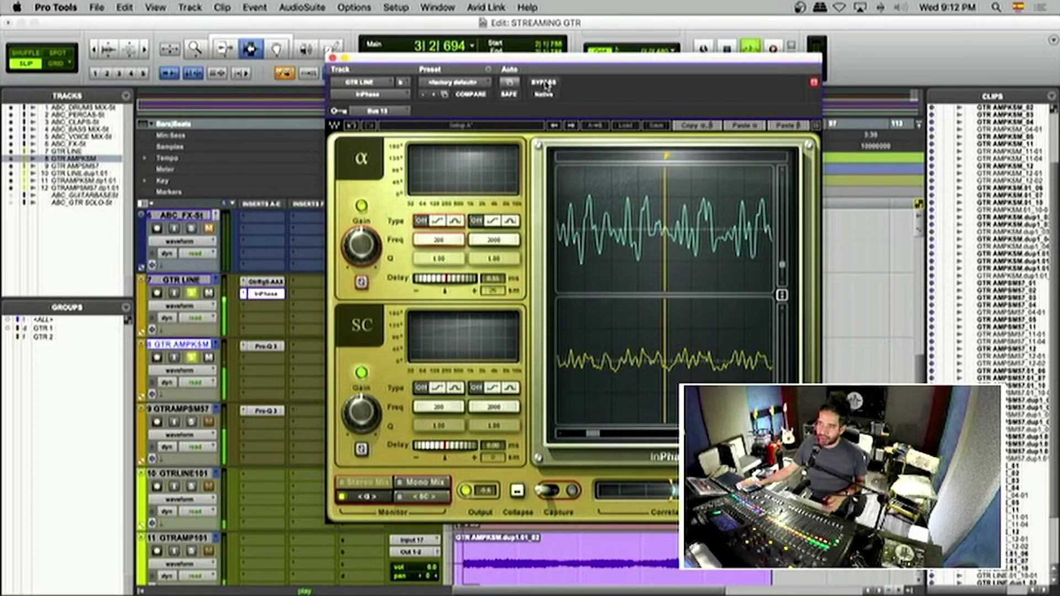
key(space)
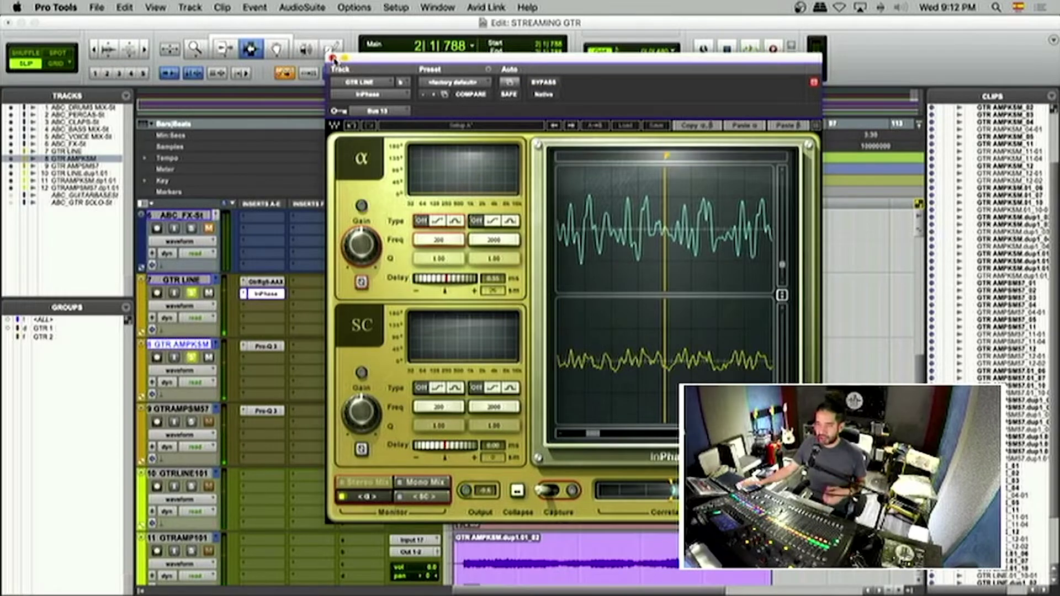
Step: Close InPhase and show the Mix window with GTR LINE, GTR AMPKSM and GTRAMPSM57 soloed
click(332, 57)
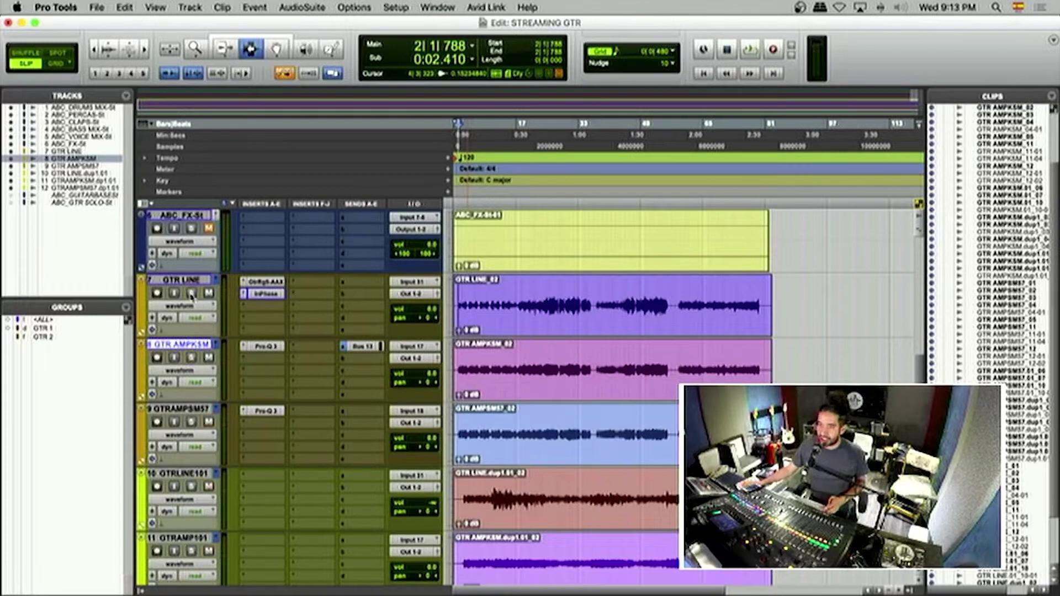
click(192, 358)
click(192, 358)
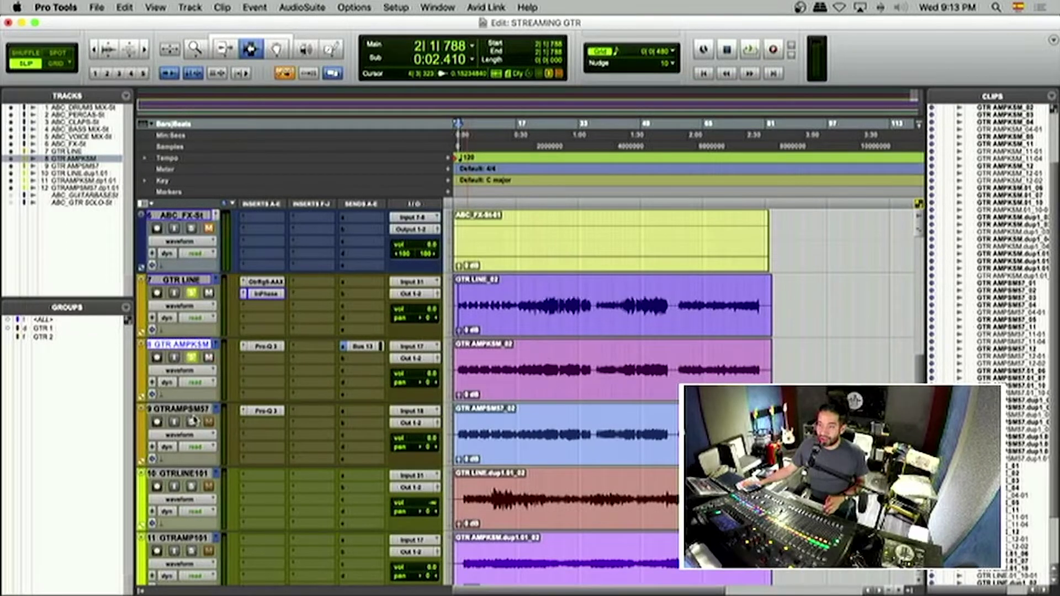
key(super+equal)
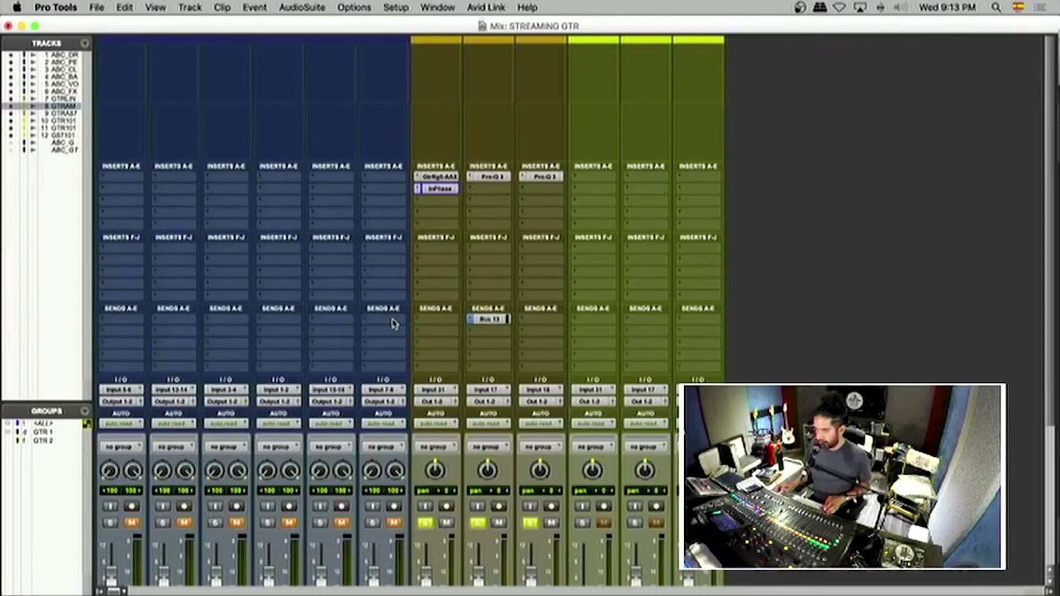
scroll(392, 323, down, 5)
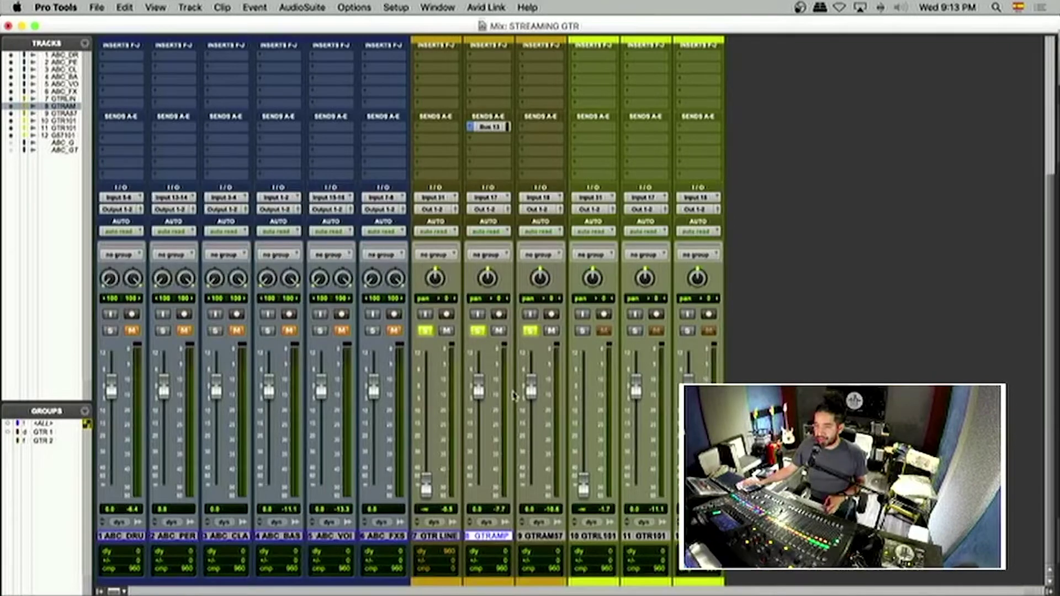
Step: Balance the microphone faders during playback, with GTRAMP at about -2.0 dB and GTRAM57 at about -6.2 dB
drag(531, 391, 531, 488)
key(space)
drag(478, 391, 478, 395)
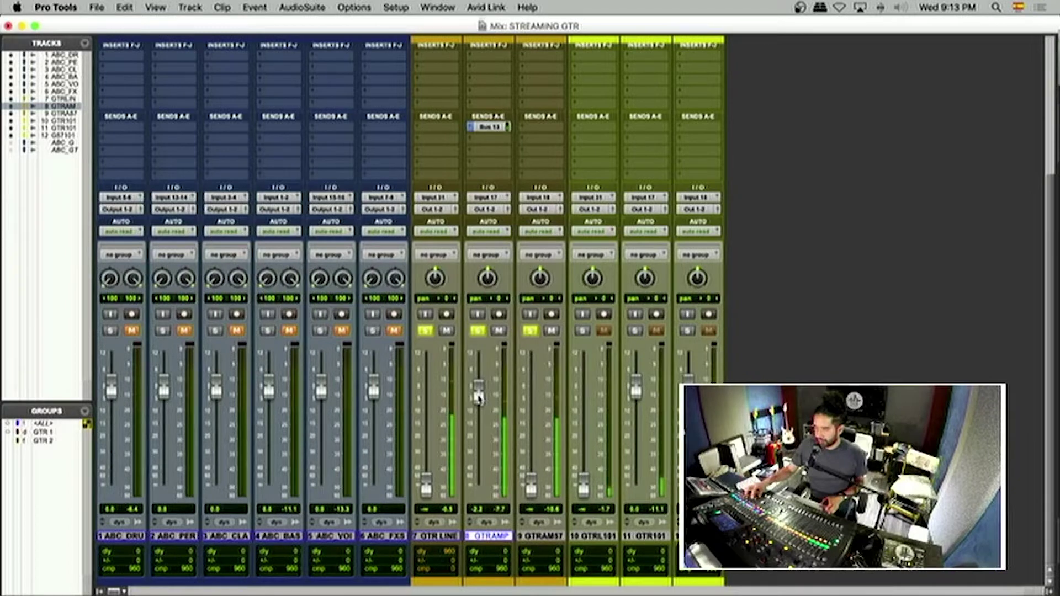
drag(479, 398, 479, 397)
drag(532, 486, 533, 408)
Step: Bring the GTR LINE fader to about -11.0 dB and compare the blend with its solo off and on
drag(427, 485, 430, 411)
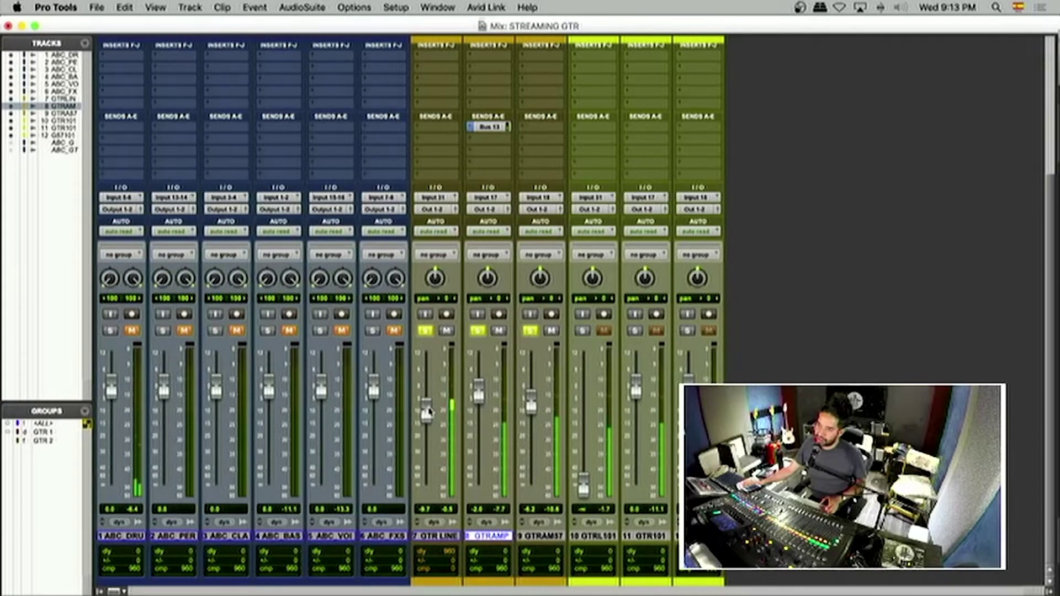
click(425, 330)
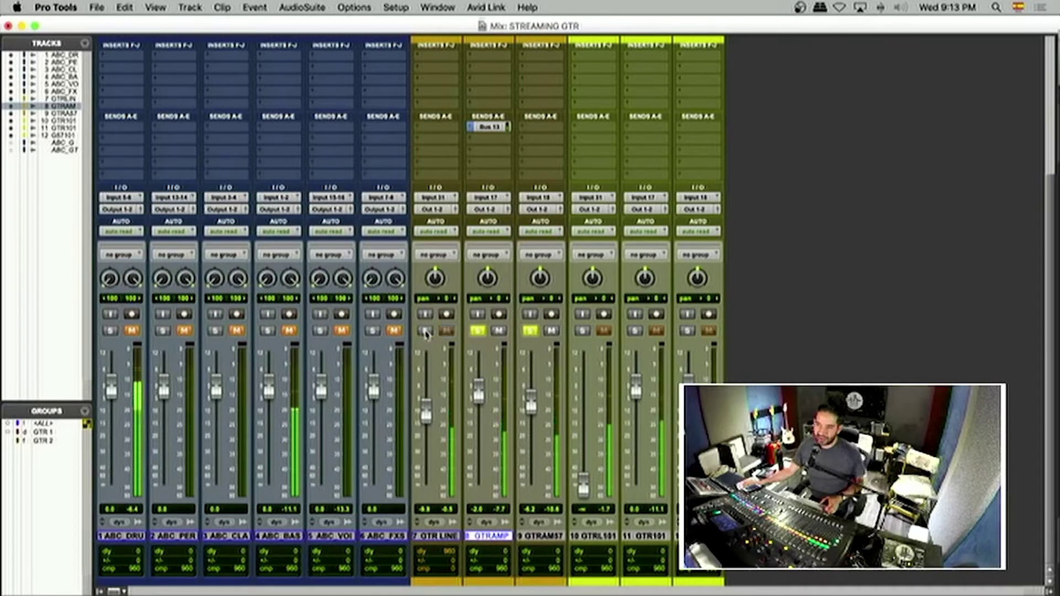
click(425, 330)
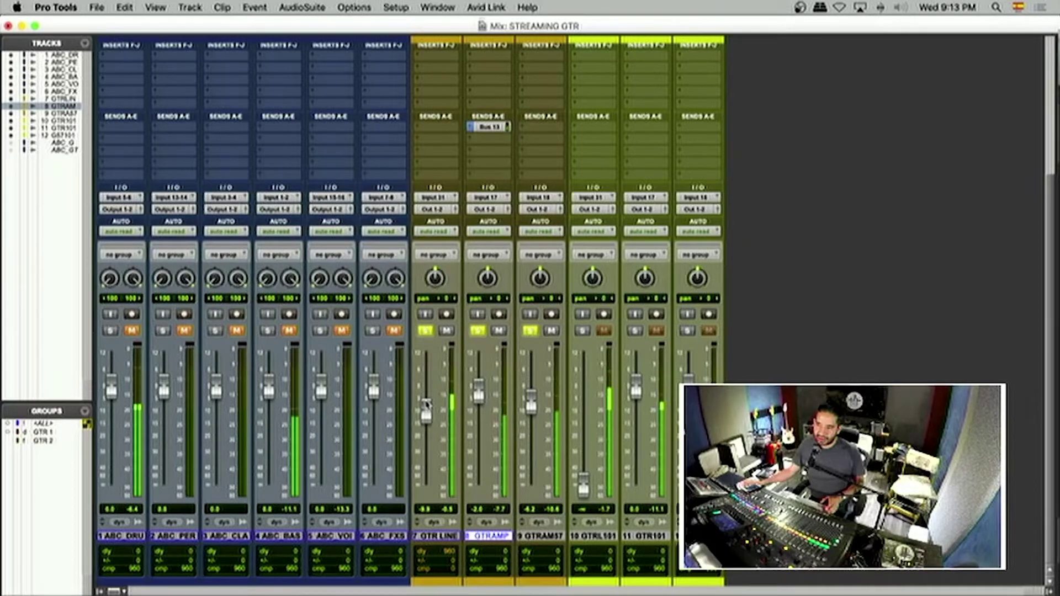
Step: Check the Guitar Rig 5 amp and cabinet settings on GTR LINE during playback
scroll(426, 404, up, 5)
click(437, 176)
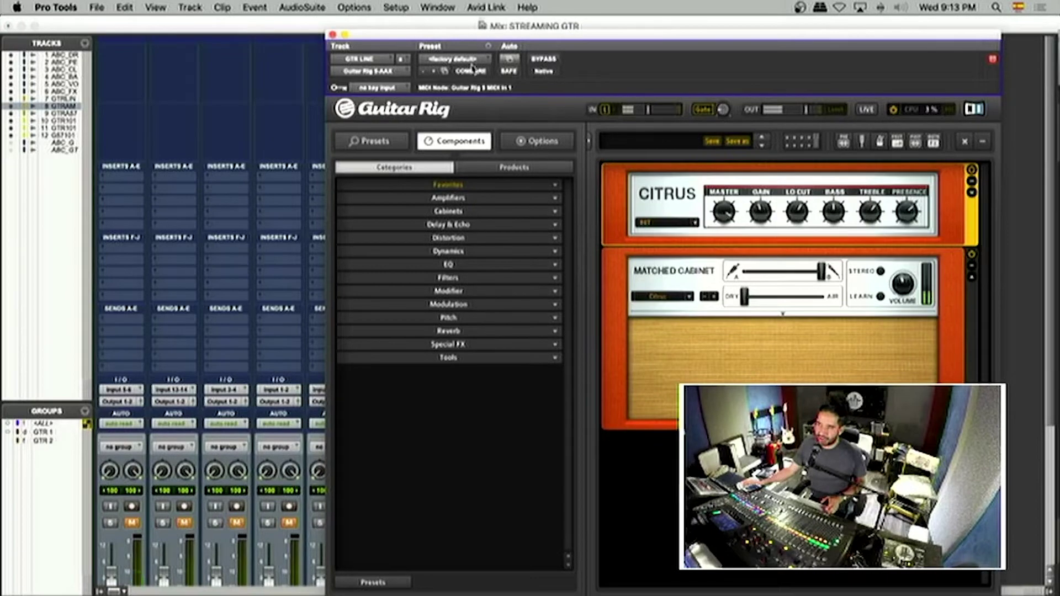
click(332, 34)
scroll(512, 411, down, 5)
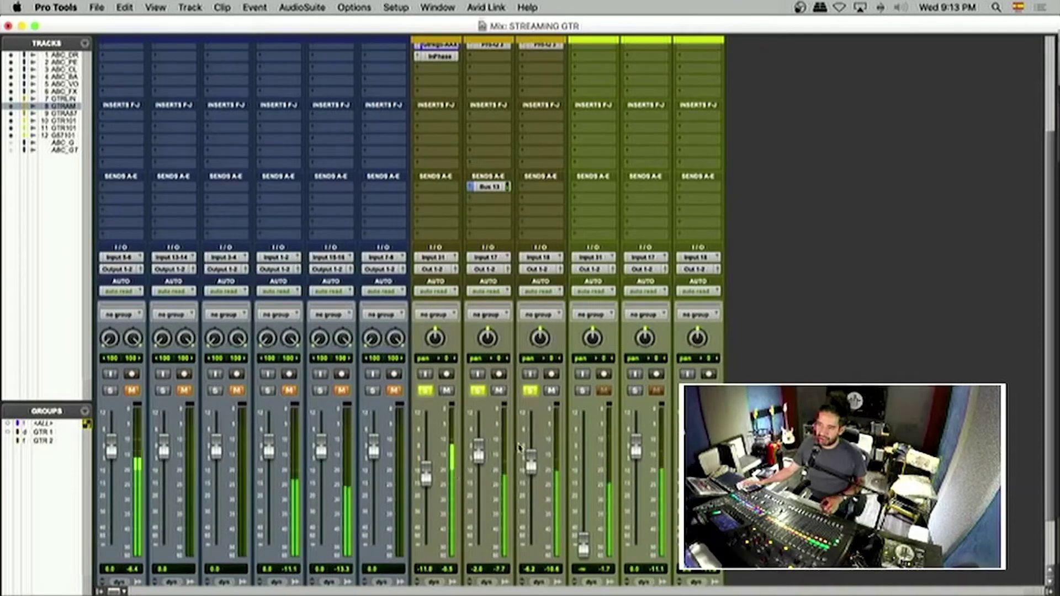
Step: Audition the microphone tracks without GTR LINE, including GTRAMP alone, and restore the solos on all three guitar tracks
key(space)
click(424, 391)
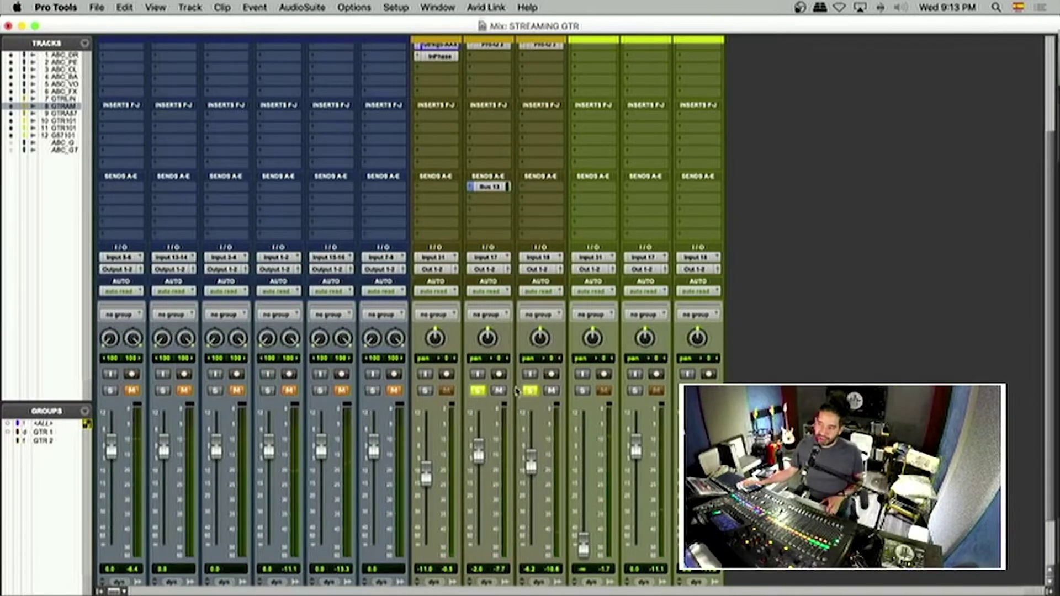
click(478, 392)
click(478, 390)
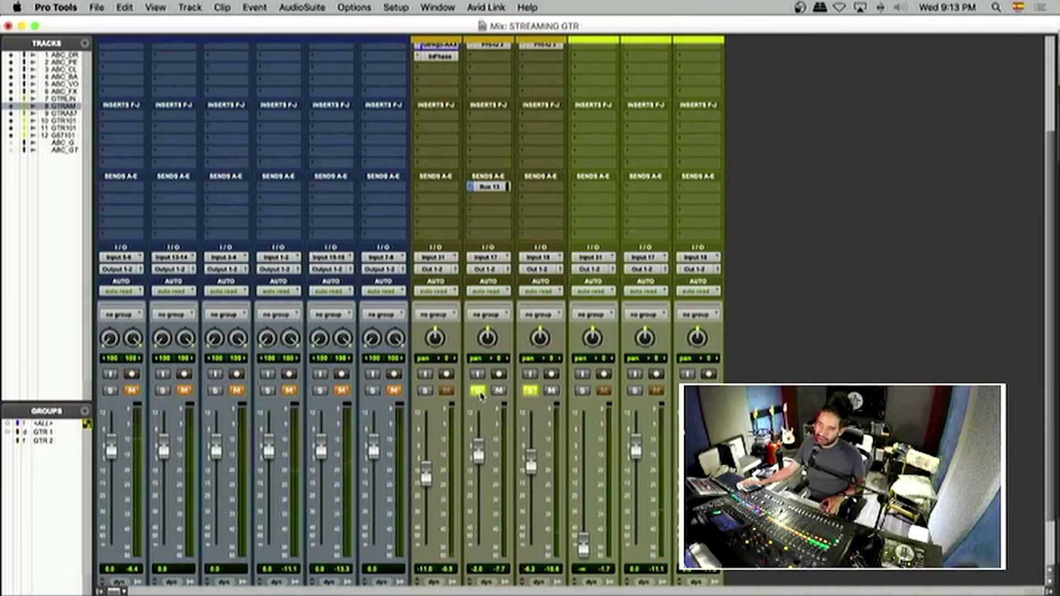
click(530, 390)
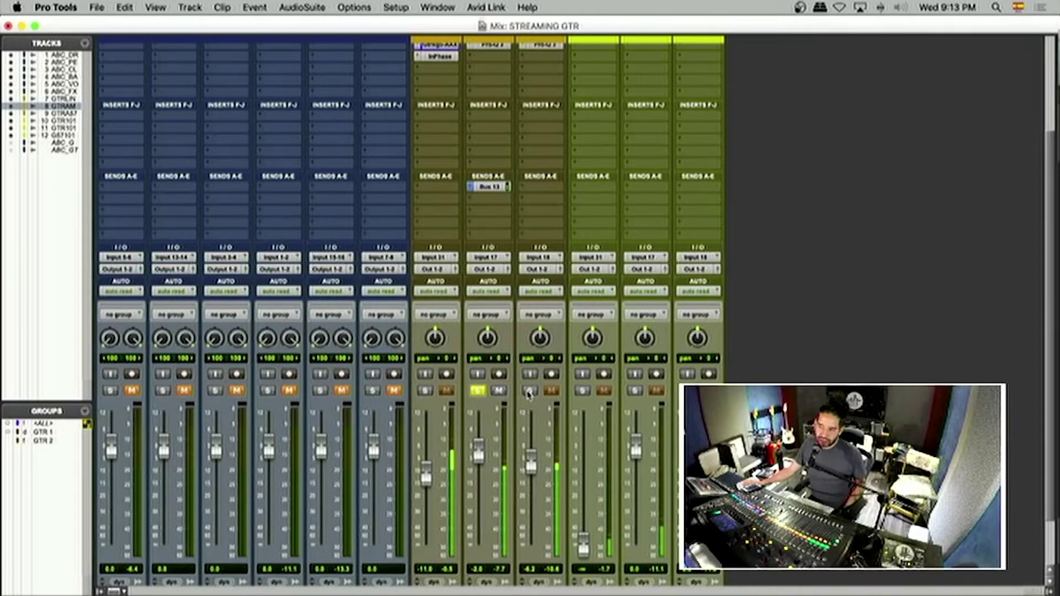
click(530, 390)
click(425, 390)
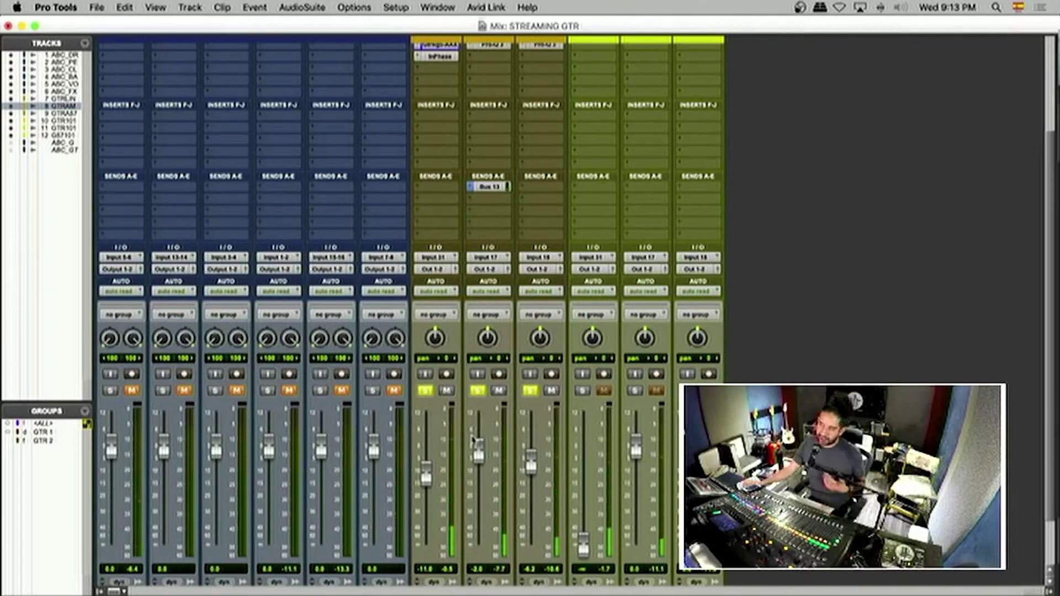
Step: Move the six guitar tracks, from GTR LINE onward, into a new stereo routing folder named GUITAR with the tracks routed to it
scroll(459, 441, down, 2)
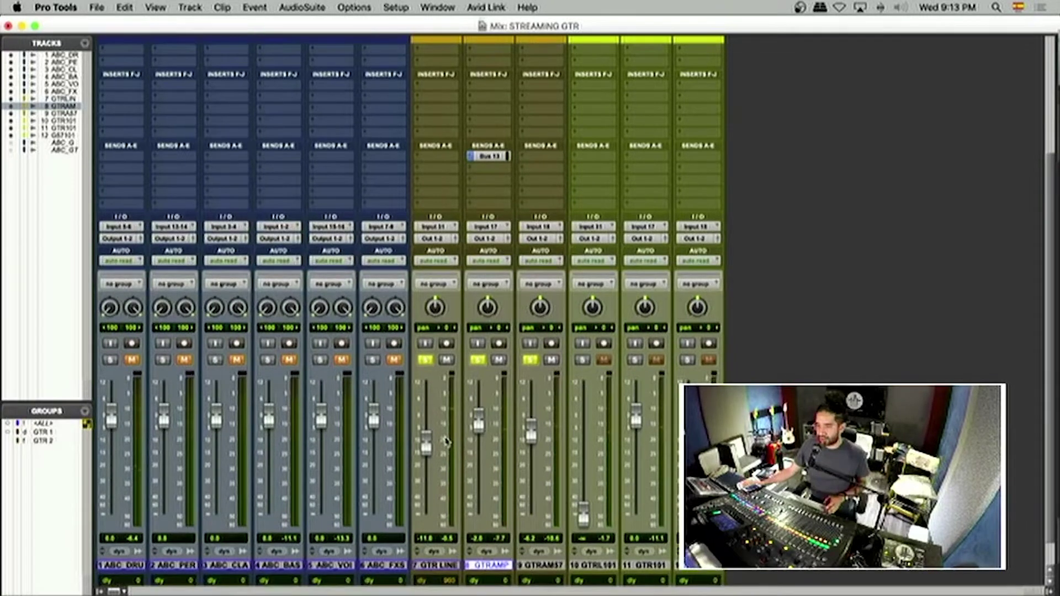
scroll(447, 442, down, 2)
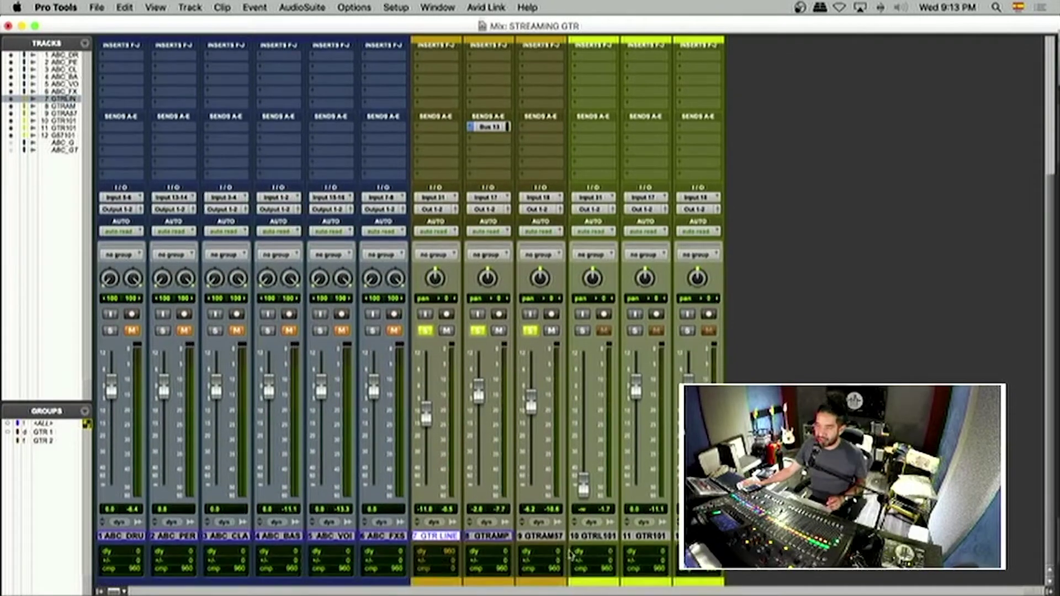
shift+click(543, 536)
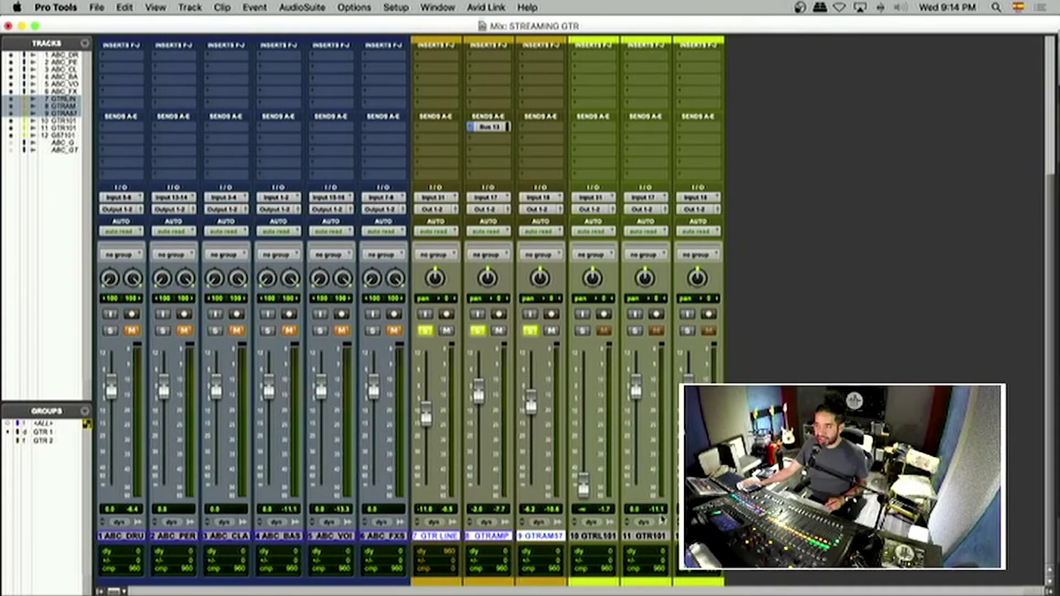
shift+click(680, 536)
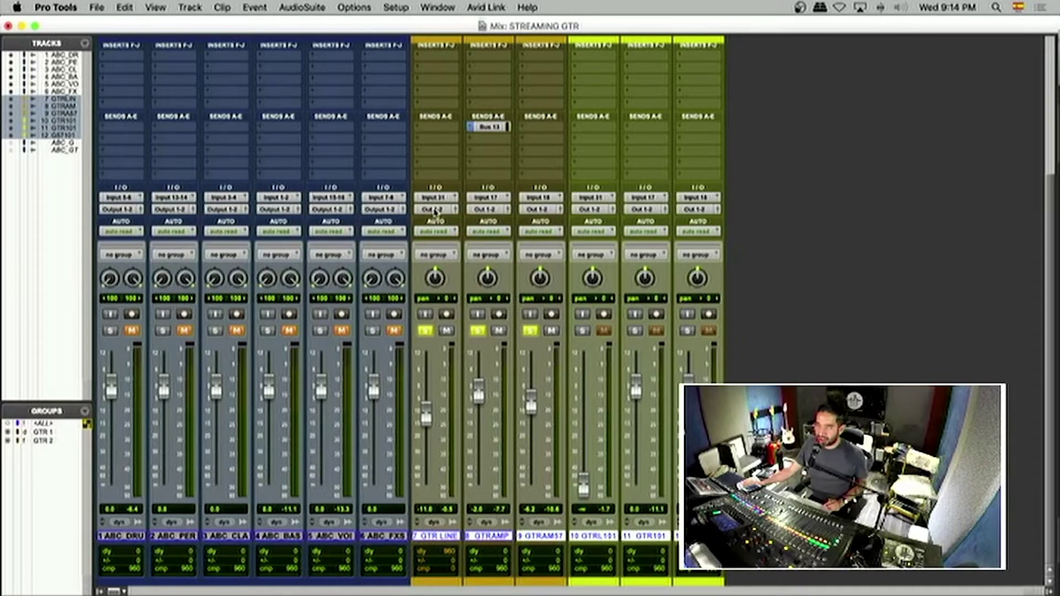
key(super+alt+shift+n)
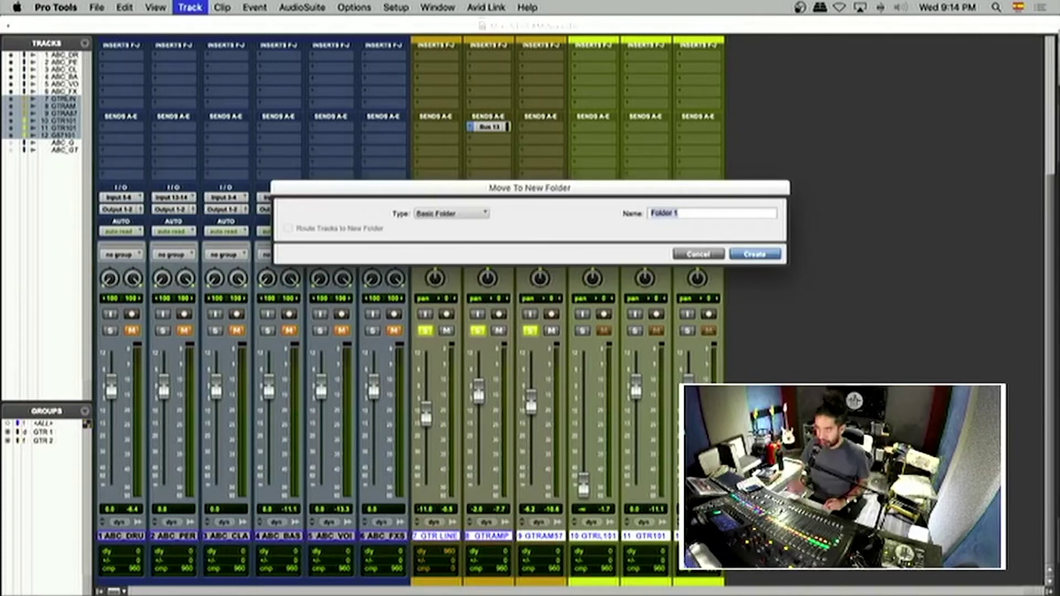
click(444, 212)
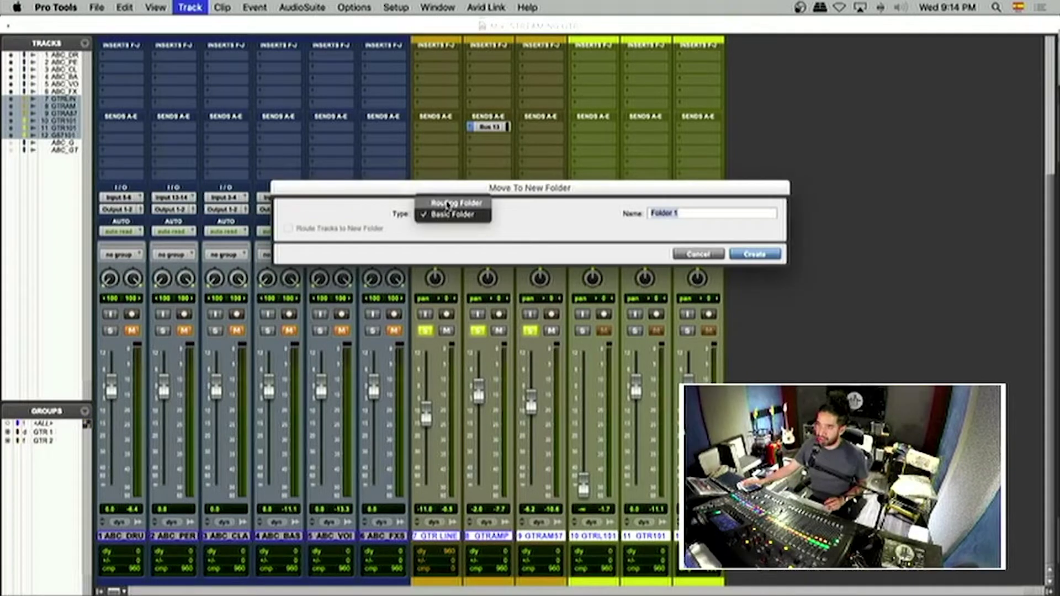
click(448, 204)
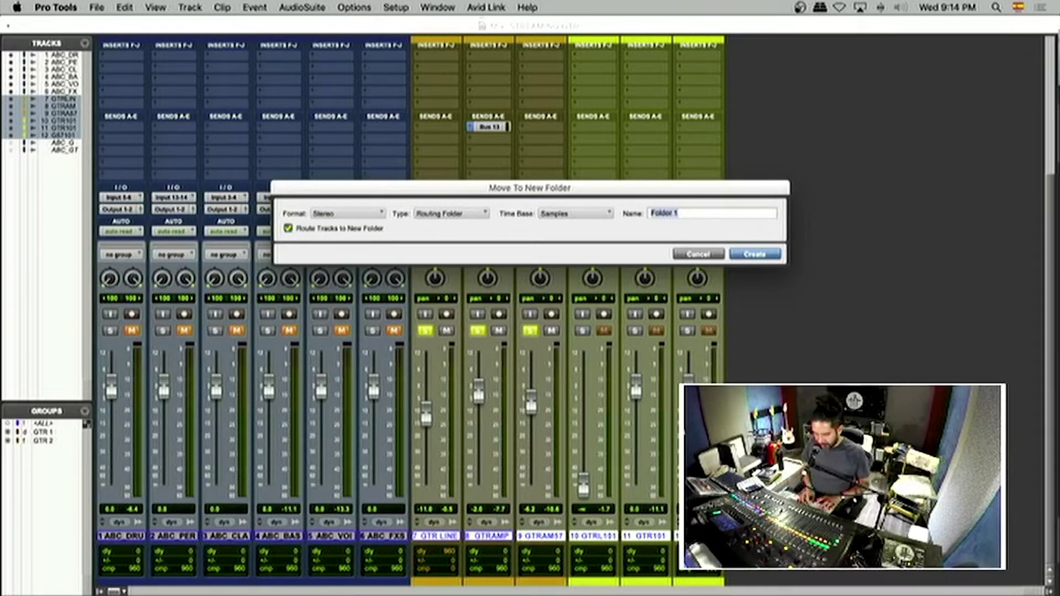
text(GUITAR)
key(Return)
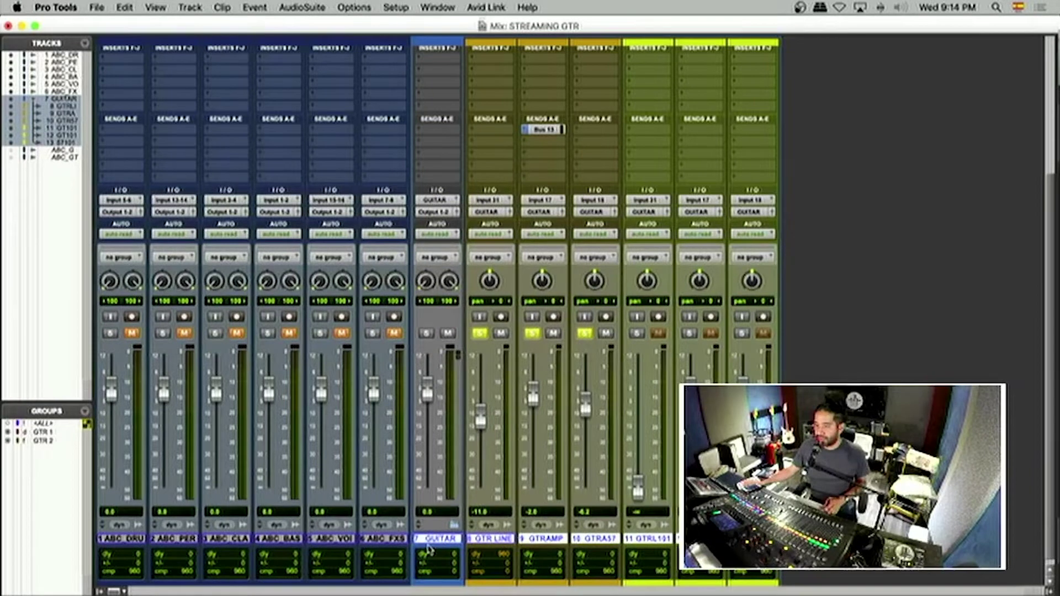
Step: Clear the guitar track solos by soloing and unsoloing the GUITAR folder, and return the GTR LINE pan to centre
click(427, 333)
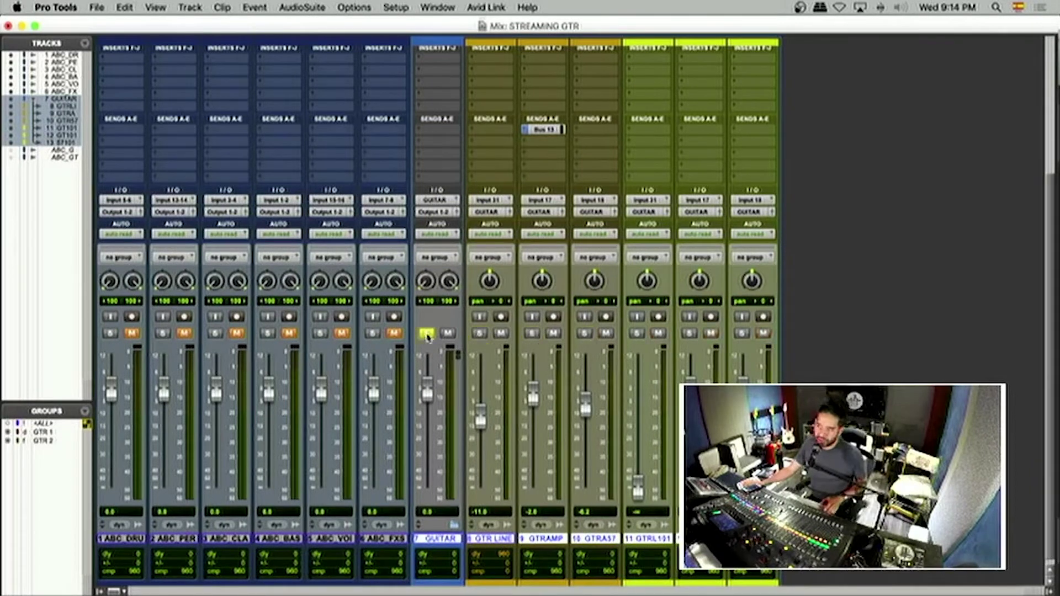
click(427, 334)
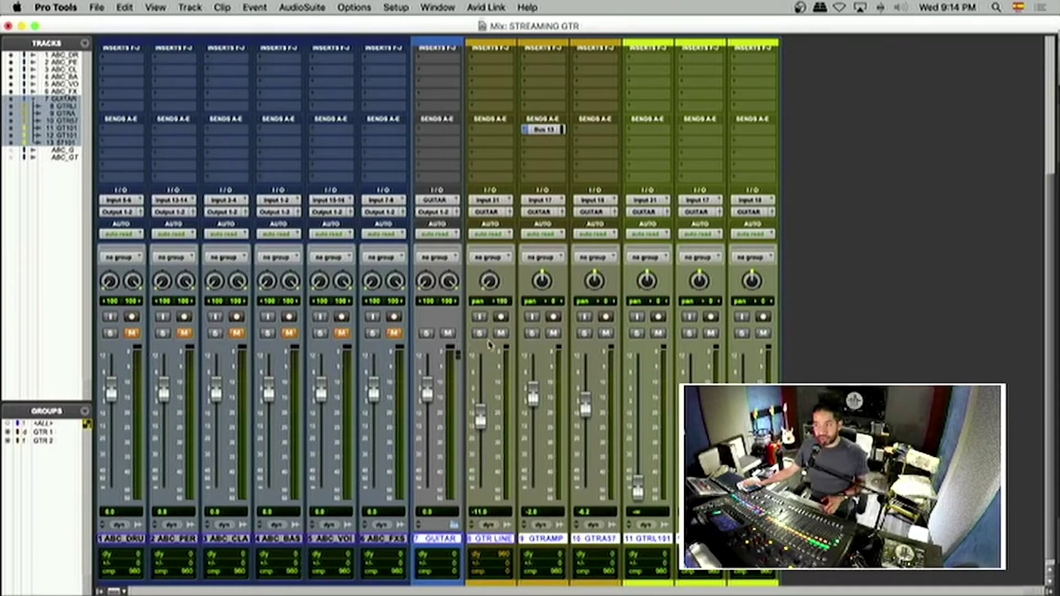
alt+click(488, 284)
Step: Review the inserts, sends and fader settings of the individual guitar tracks inside the GUITAR folder
scroll(503, 286, up, 3)
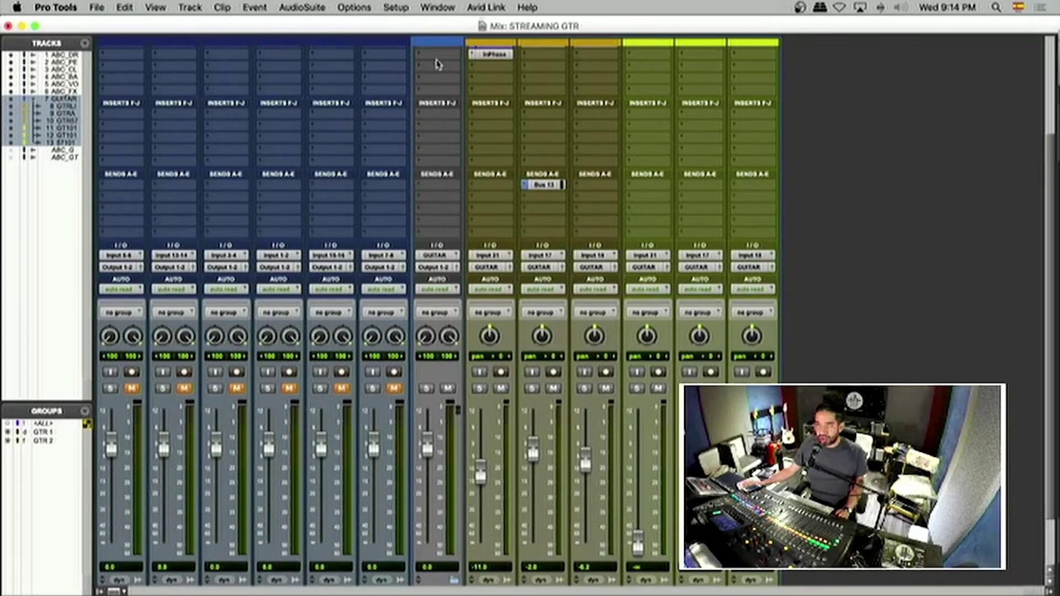
scroll(497, 147, up, 3)
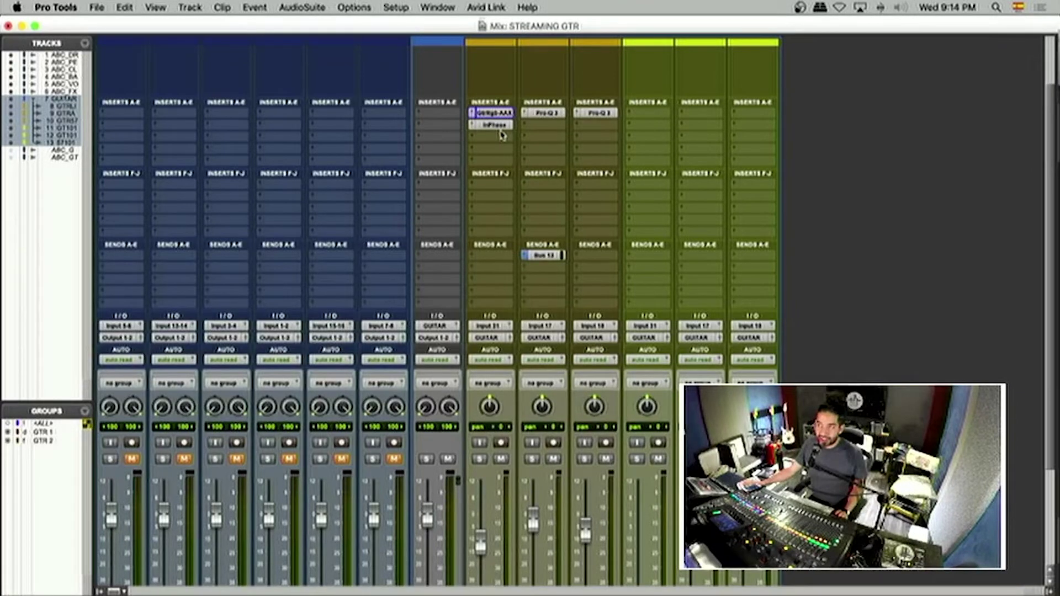
scroll(502, 135, down, 3)
scroll(533, 394, up, 3)
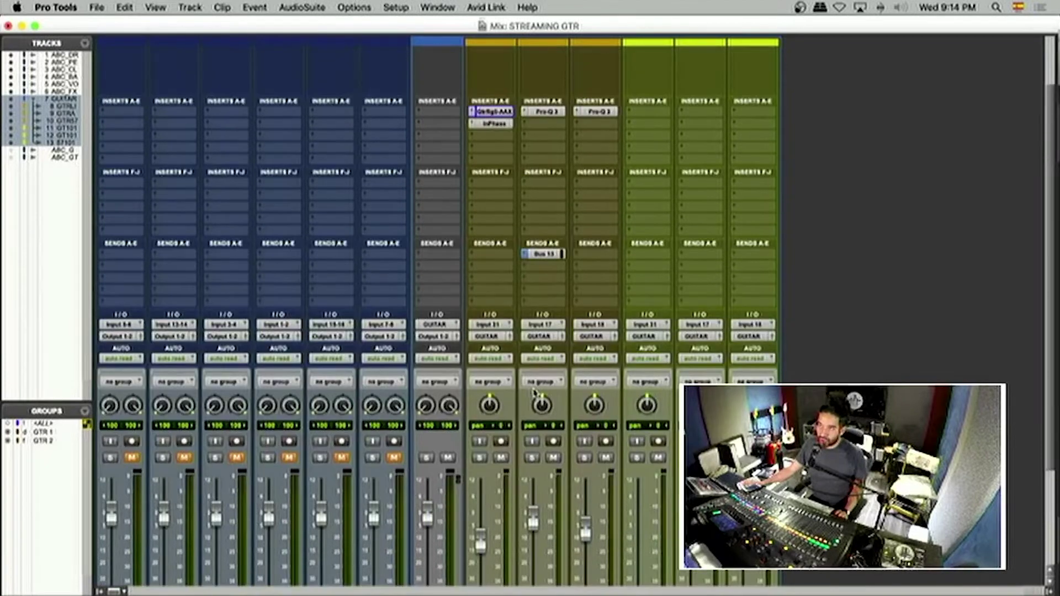
scroll(504, 148, up, 1)
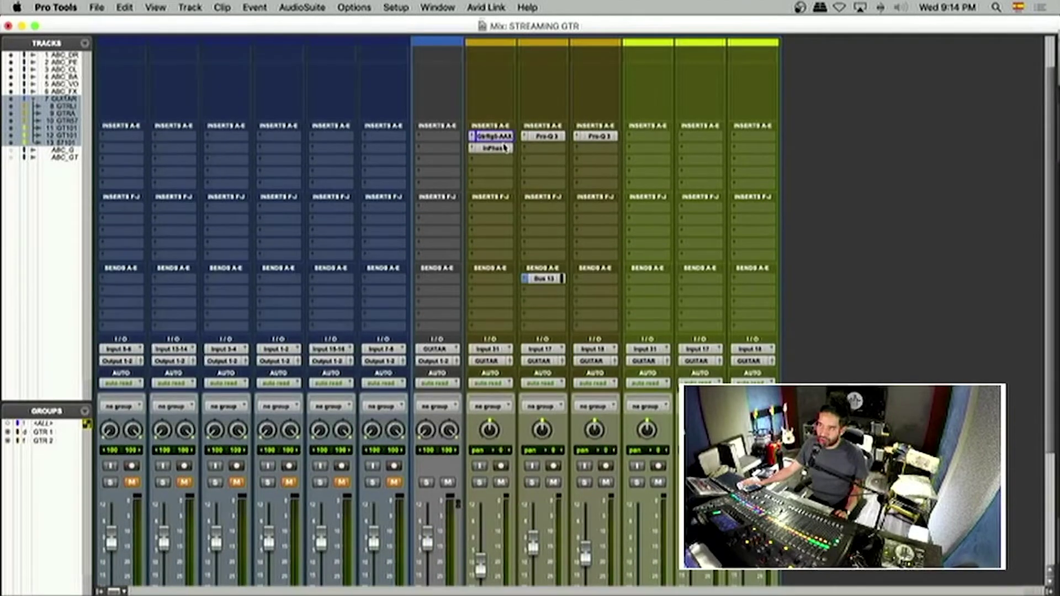
scroll(483, 364, down, 6)
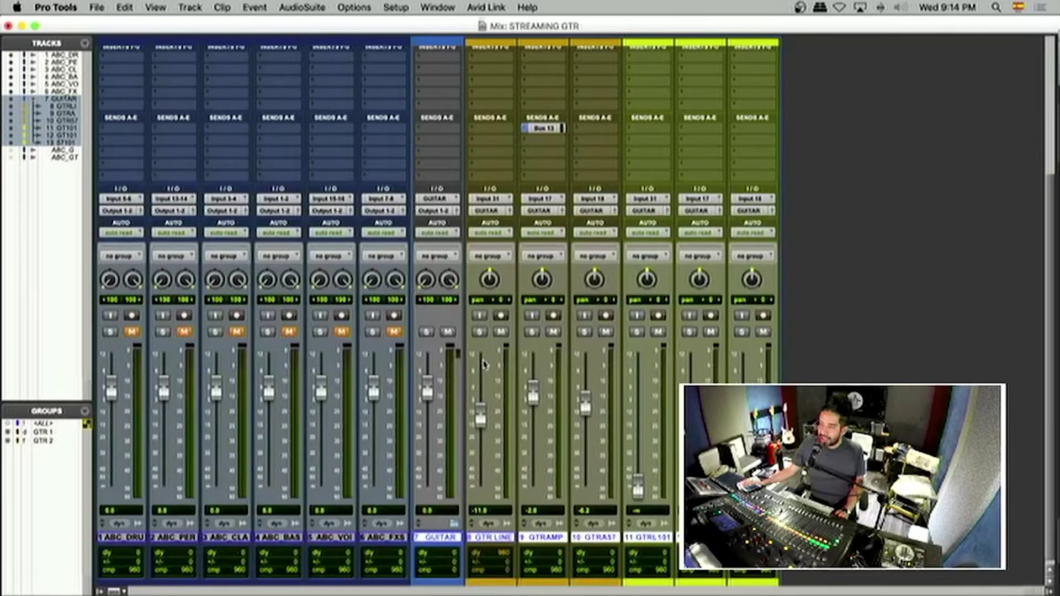
scroll(539, 544, down, 1)
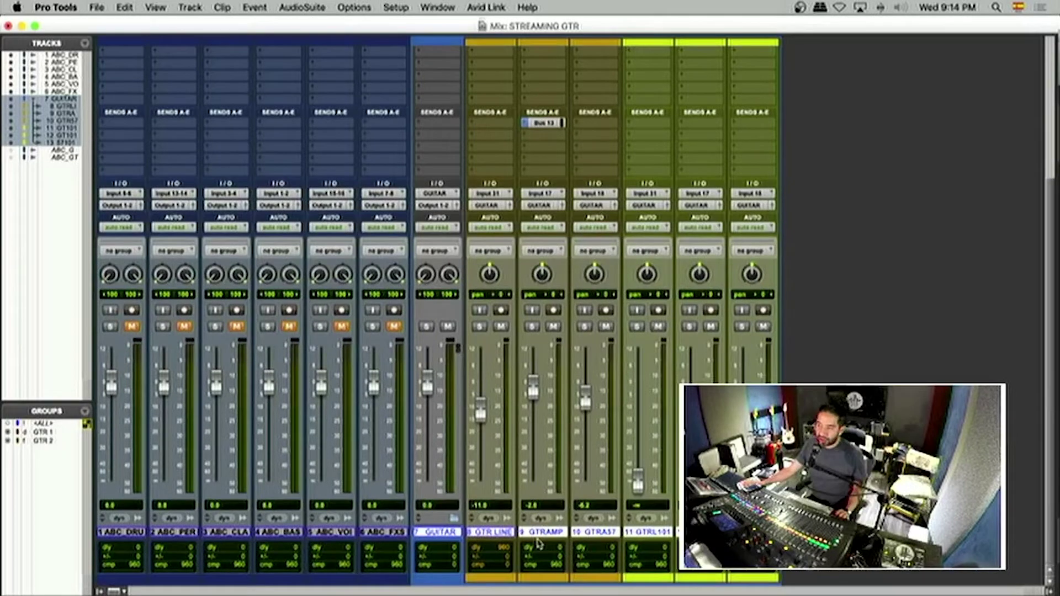
Step: Select the GUITAR folder track and browse the multi-mono plug-in categories for one of its empty insert slots
click(436, 531)
scroll(465, 266, up, 3)
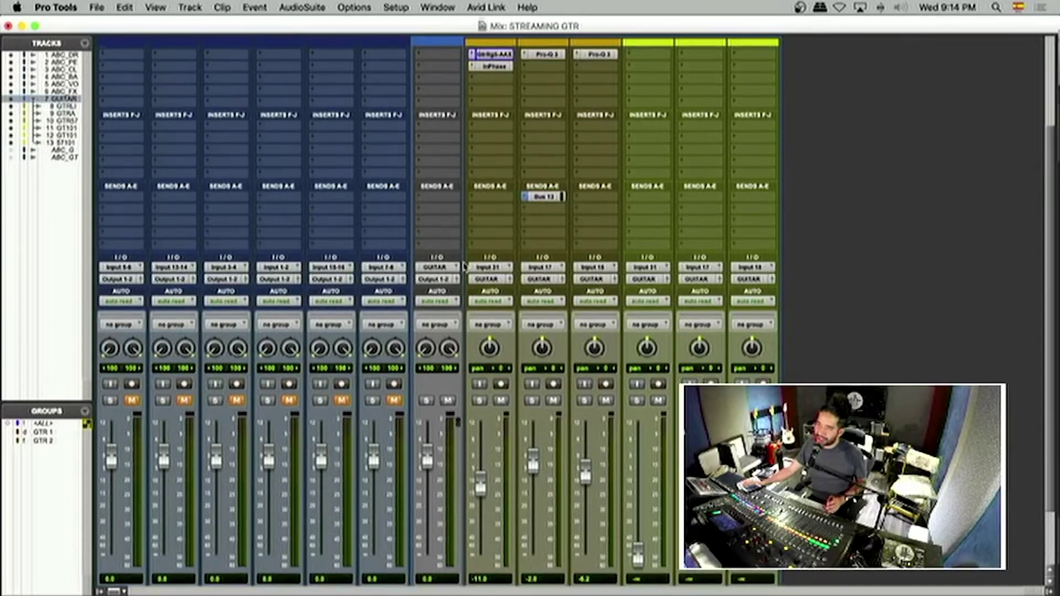
scroll(465, 266, up, 2)
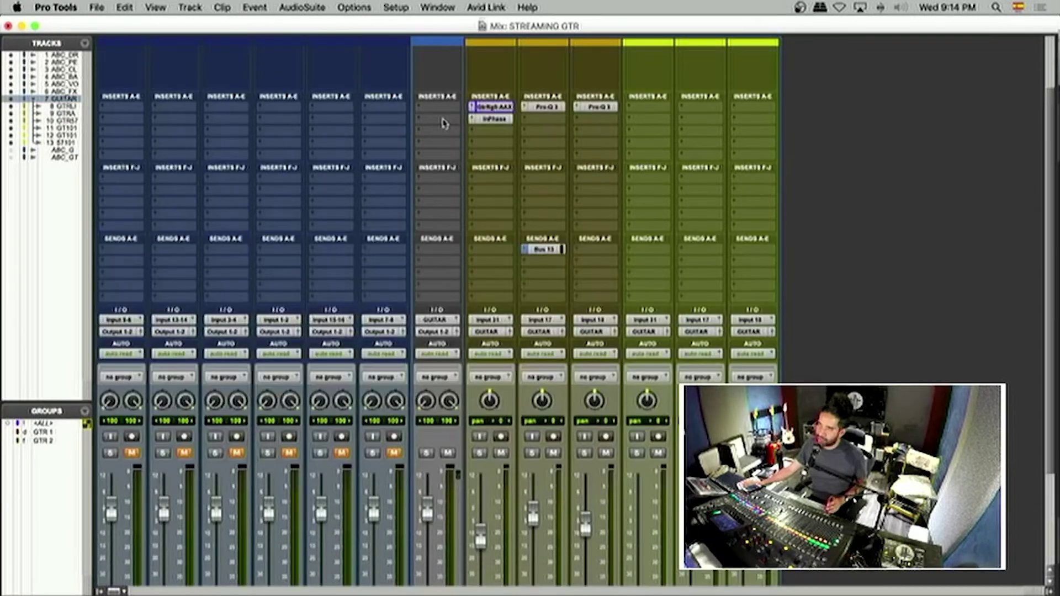
click(444, 123)
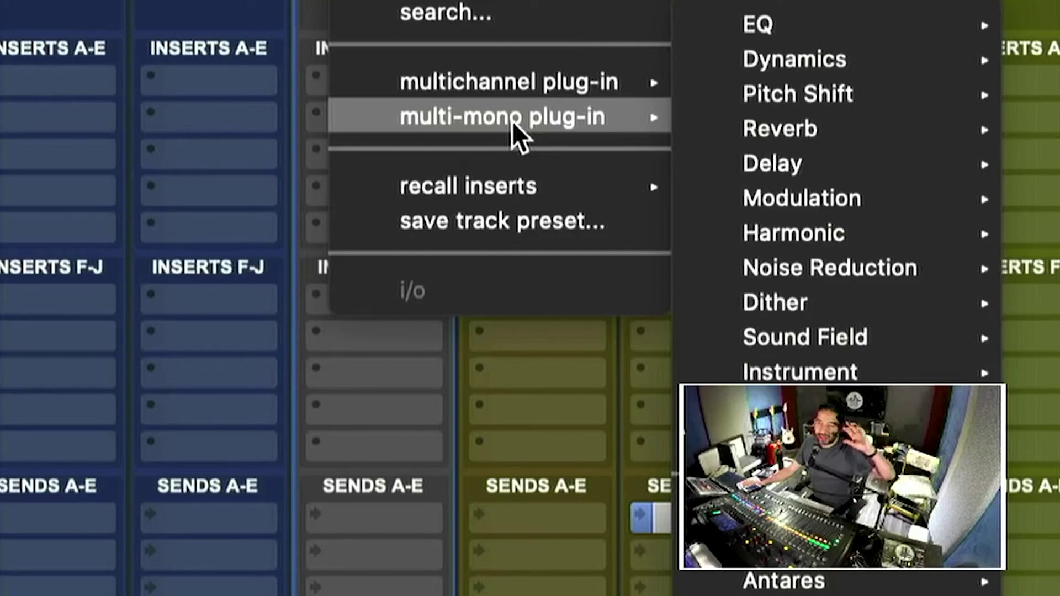
click(323, 135)
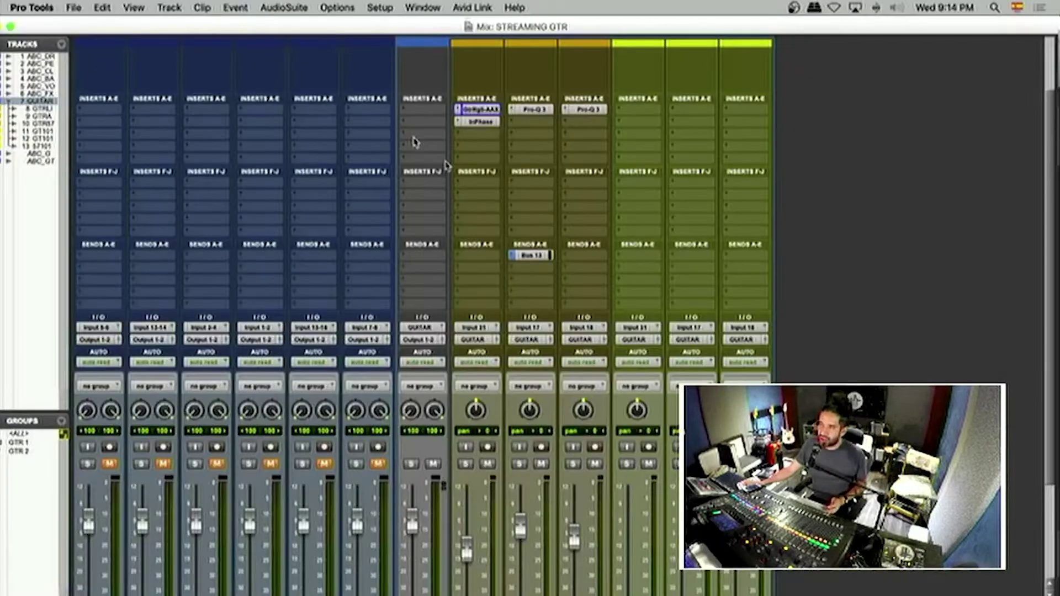
scroll(445, 161, down, 5)
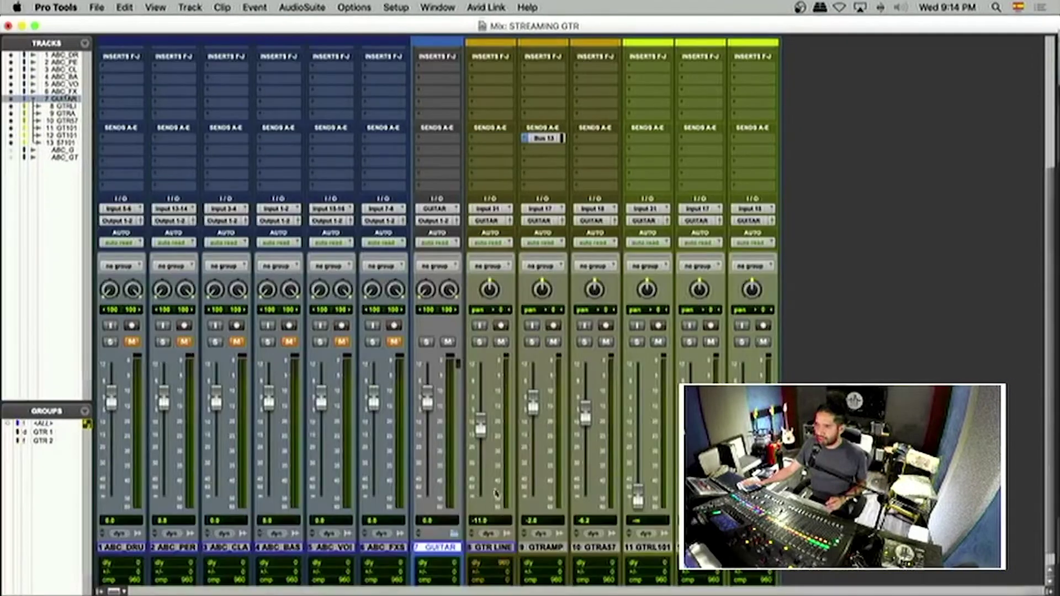
Step: Route the outputs of the GTR LINE, GTRAMP and GTRA57 tracks together to a new stereo aux input named GTR 1
click(496, 548)
shift+click(587, 547)
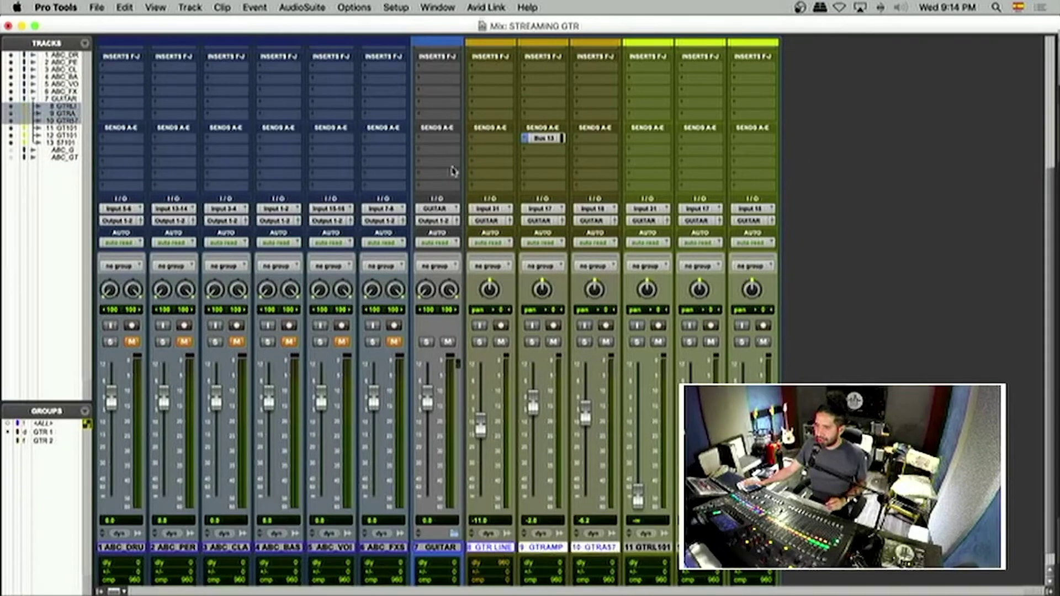
scroll(452, 171, down, 1)
click(480, 170)
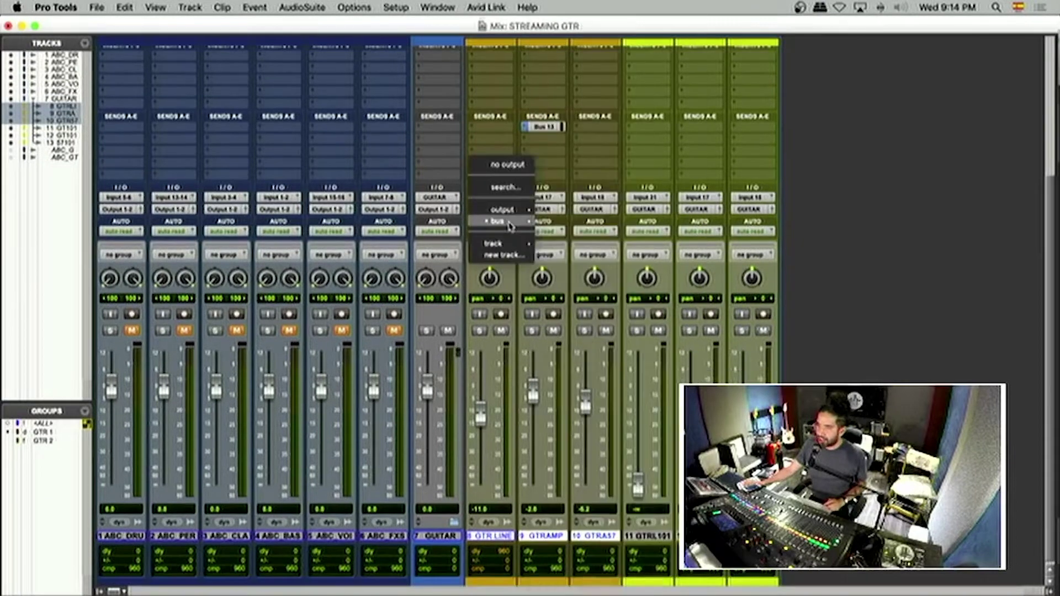
mouse_move(510, 226)
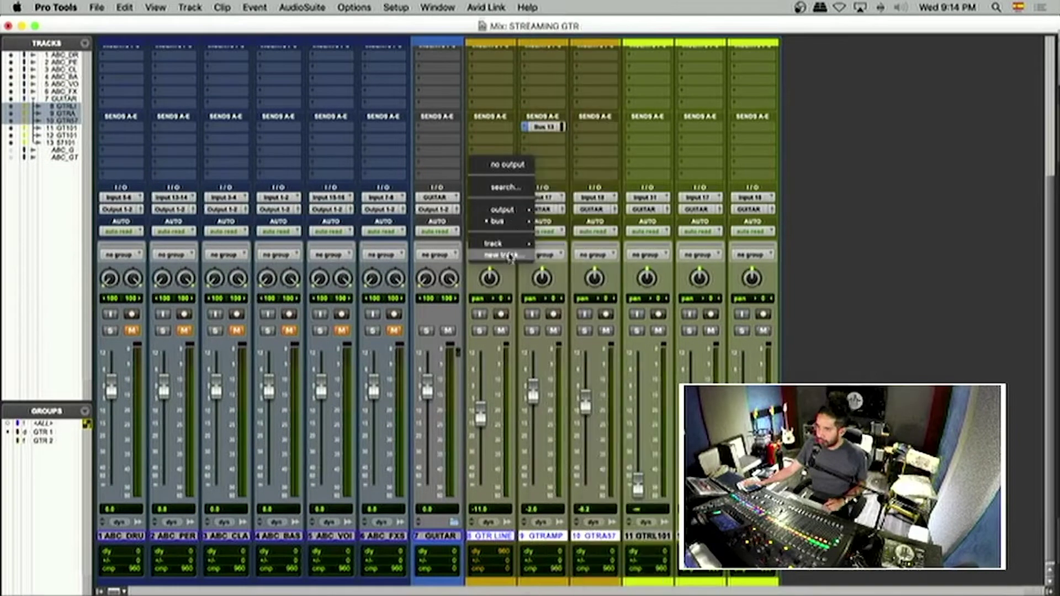
click(504, 255)
click(347, 213)
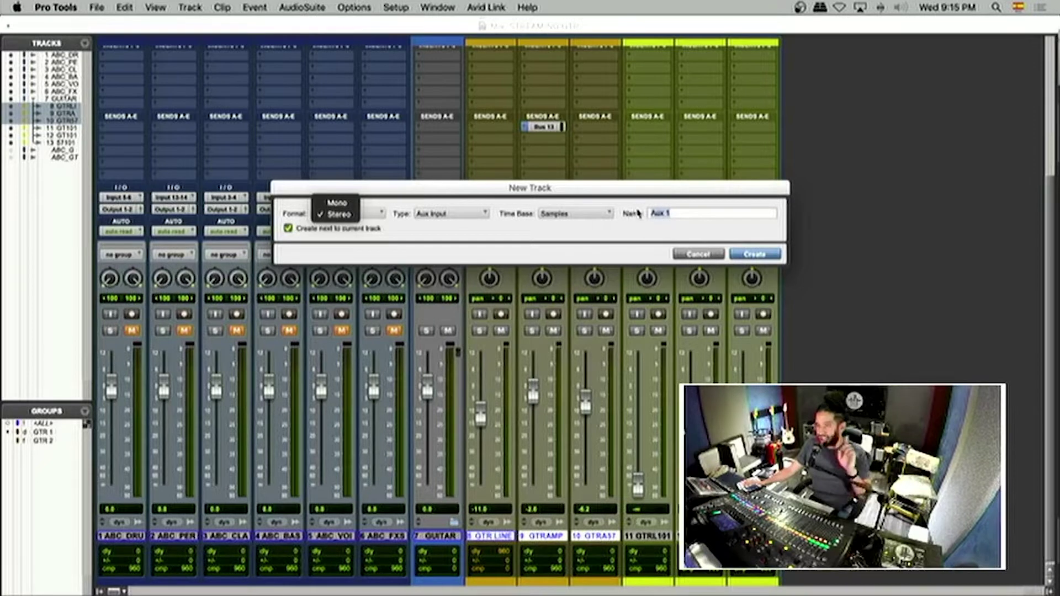
click(673, 215)
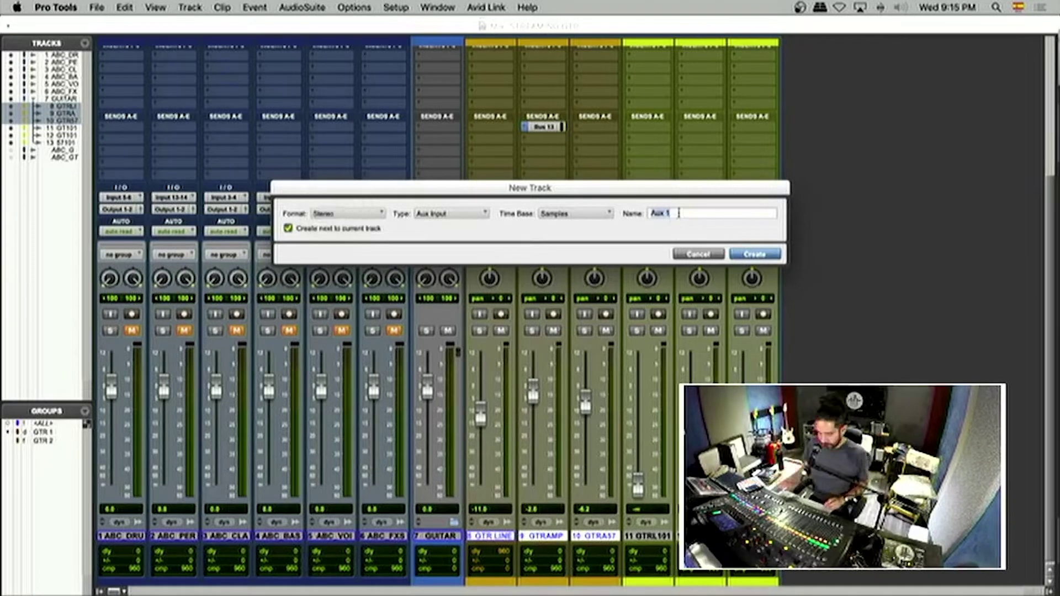
text(GTR 1)
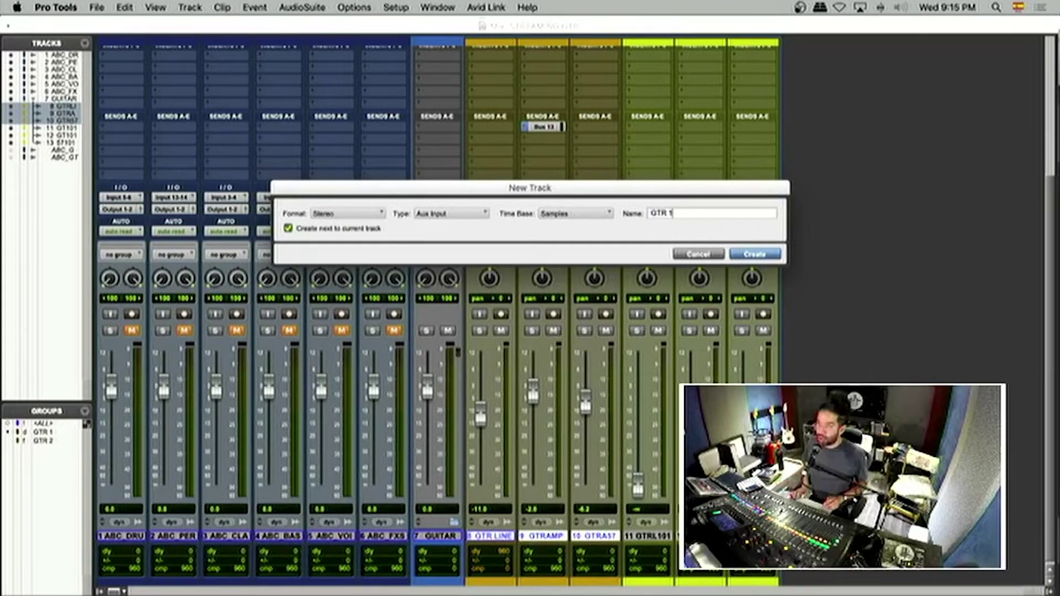
key(Return)
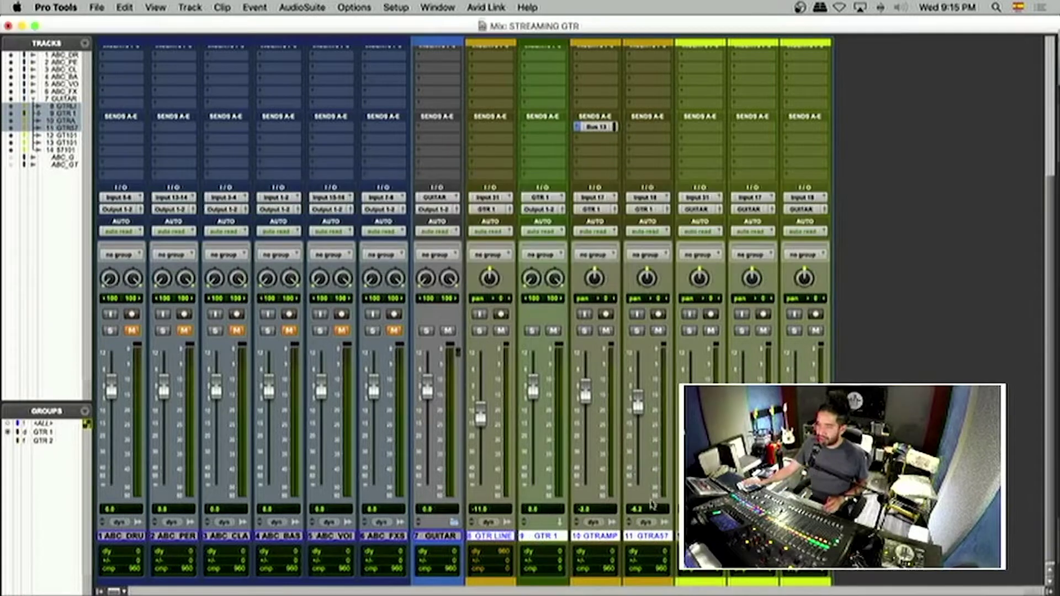
Step: Move the GTR 1 aux directly before GTR LINE and route its output to the GUITAR folder track
drag(547, 540, 497, 541)
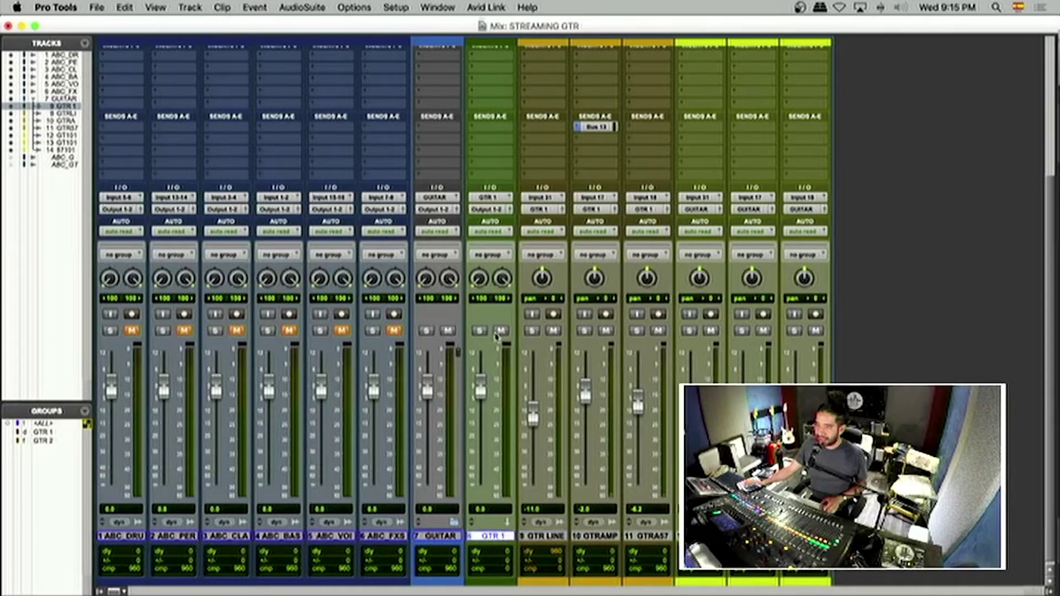
click(489, 210)
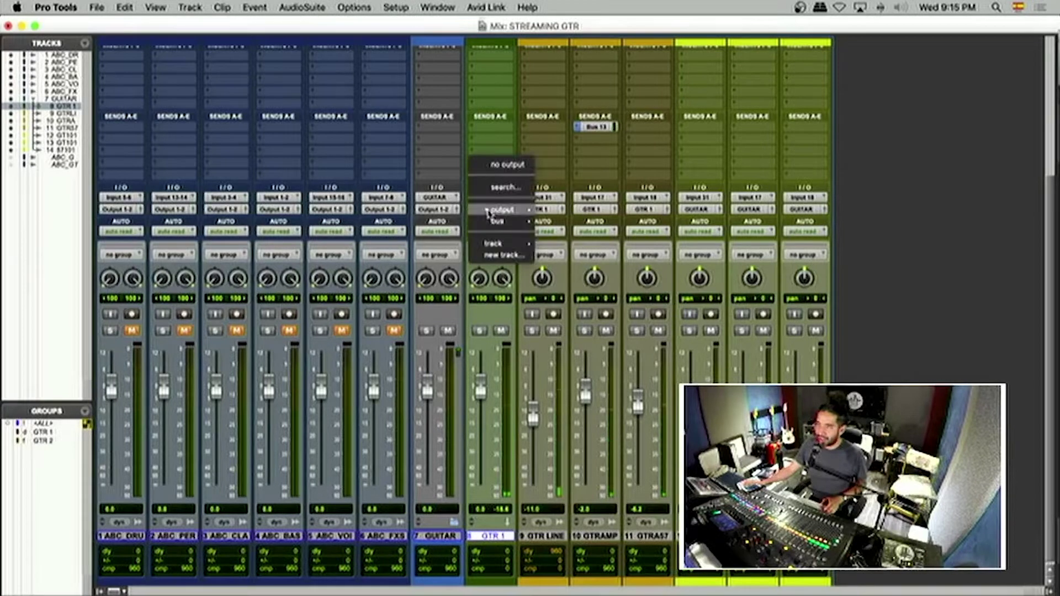
mouse_move(491, 212)
mouse_move(499, 244)
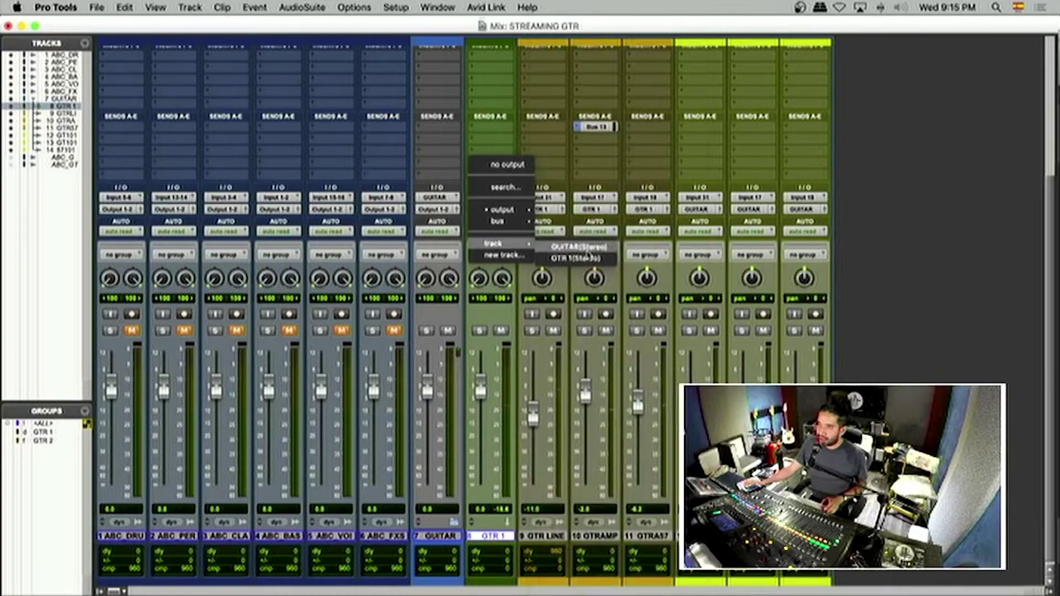
click(589, 259)
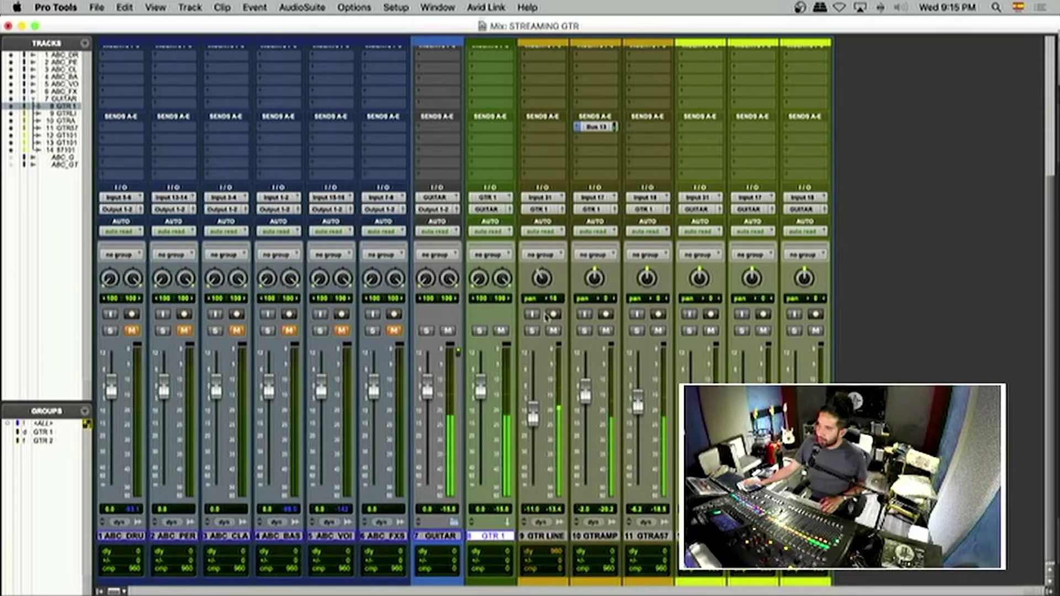
Step: Pan the first guitar's tracks to the left: GTR LINE at 100, the GTRAMP track at 71 and the GTRA57 track at 65
drag(541, 278, 542, 326)
drag(595, 278, 595, 326)
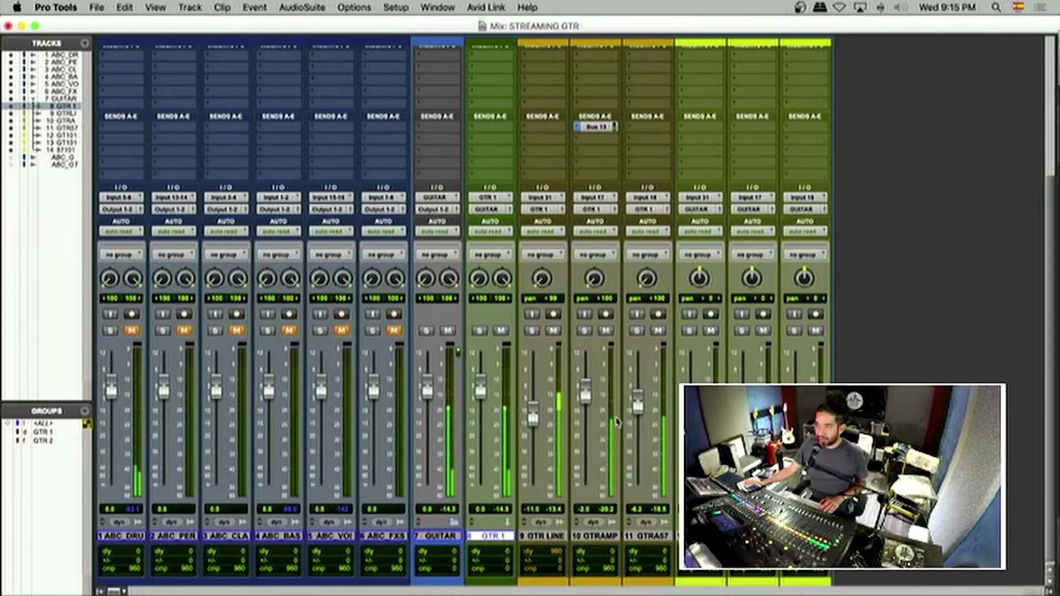
drag(647, 279, 647, 325)
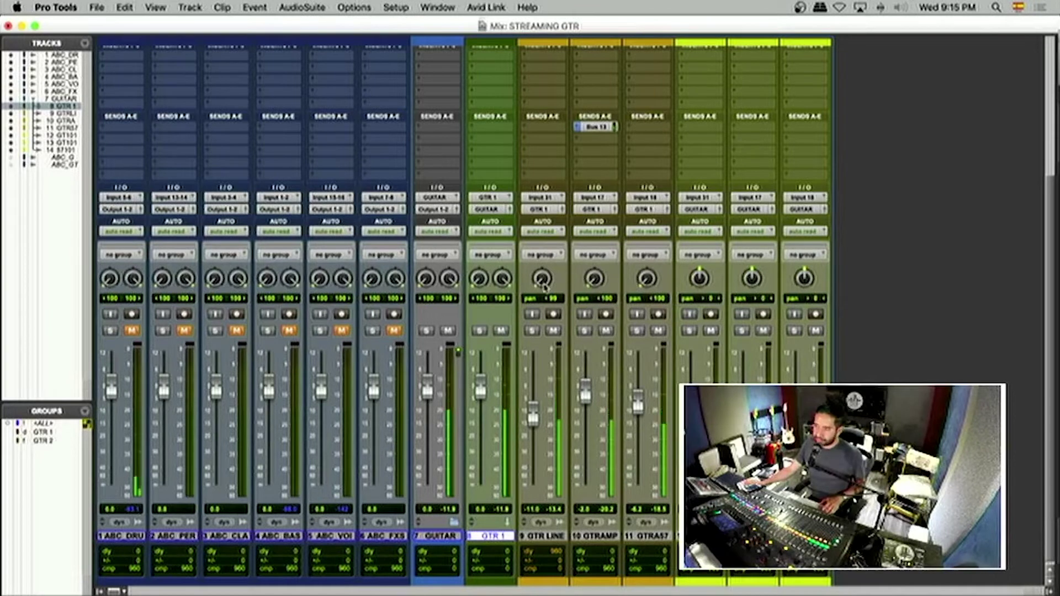
drag(543, 286, 544, 296)
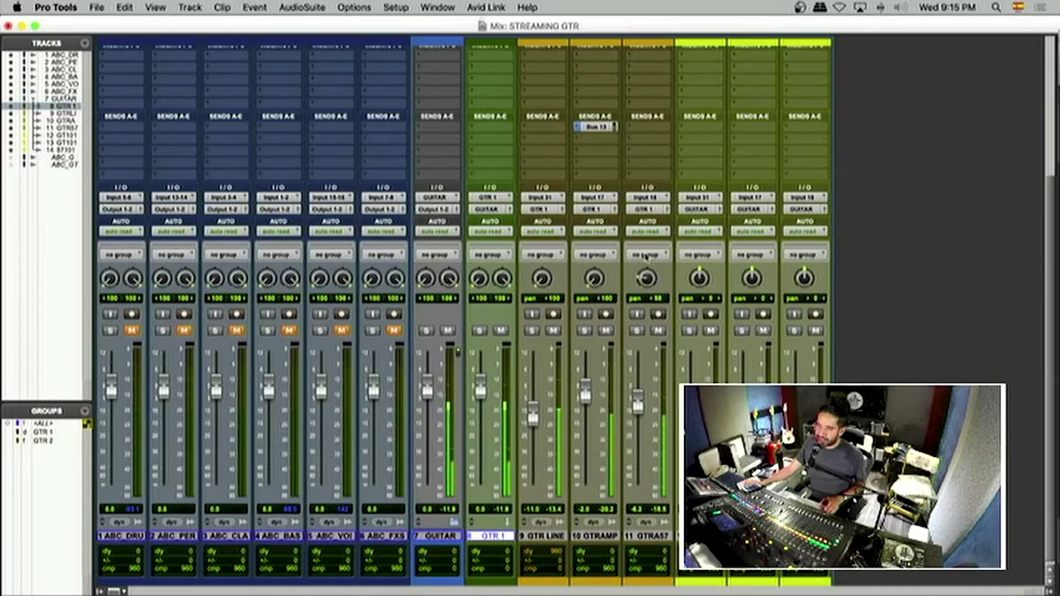
drag(651, 281, 647, 258)
drag(588, 285, 640, 281)
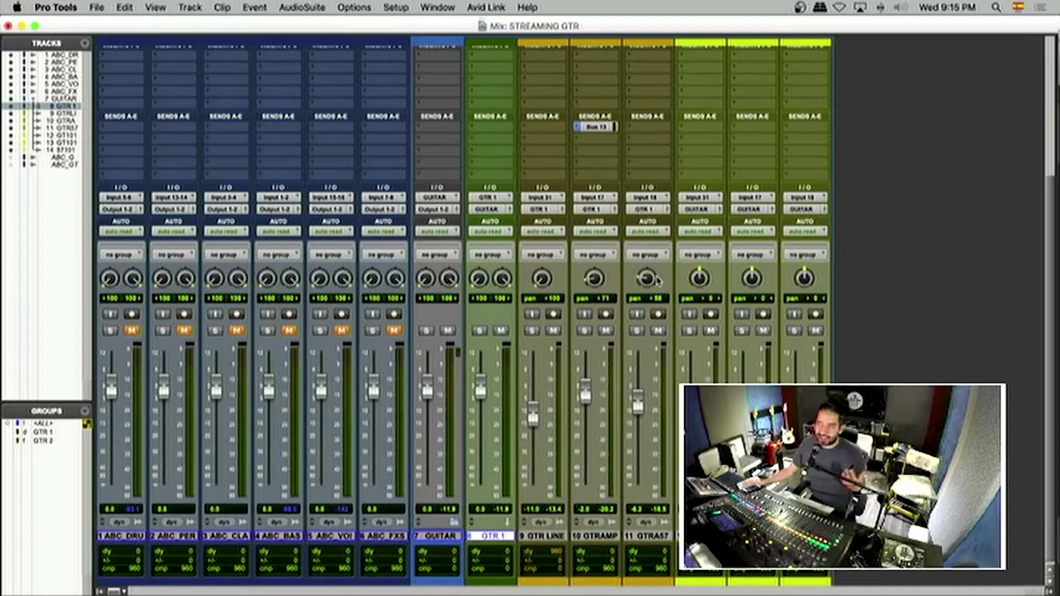
drag(656, 280, 651, 284)
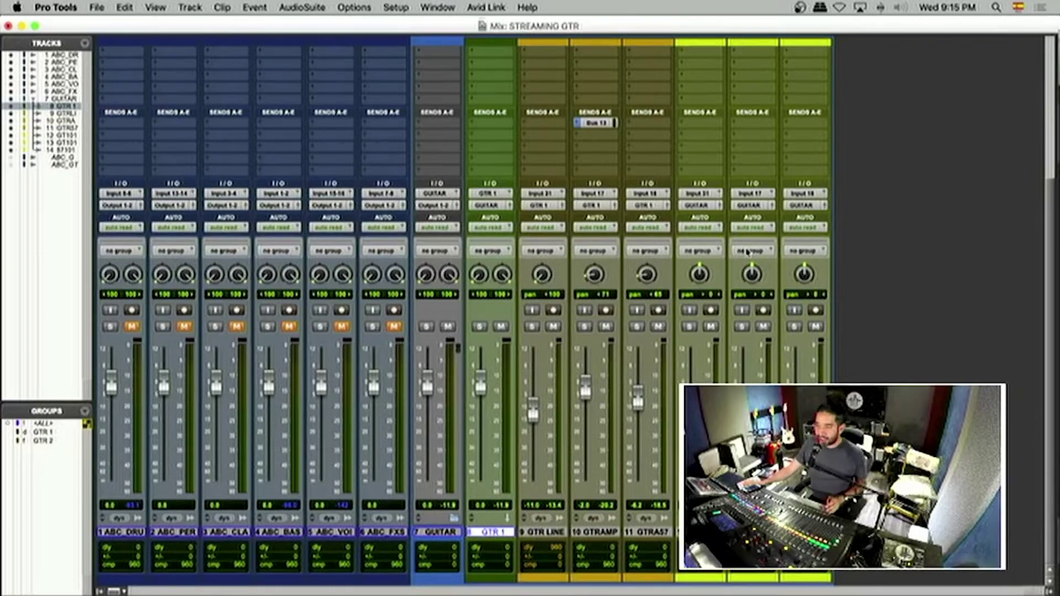
Step: Solo the second guitar's line and two amp tracks, and set their volumes to 0.0 dB during playback
key(super+equal)
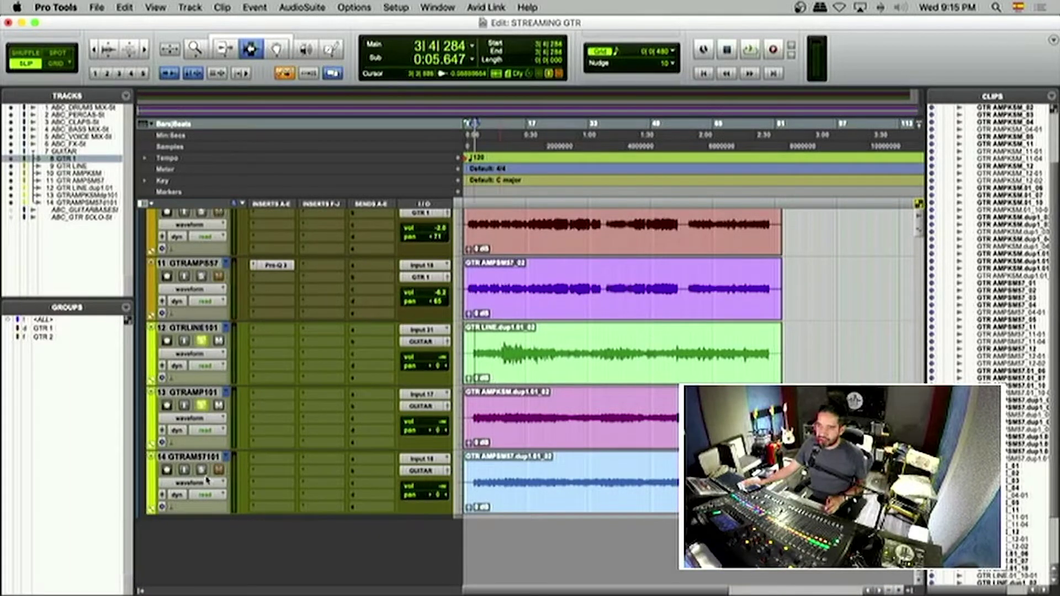
click(201, 470)
key(space)
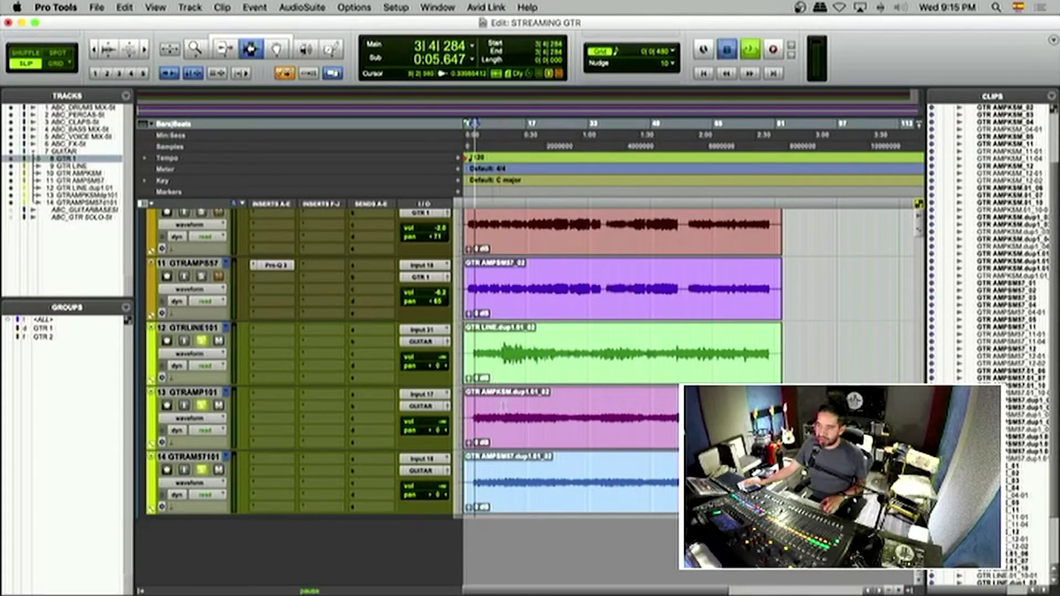
alt+click(442, 423)
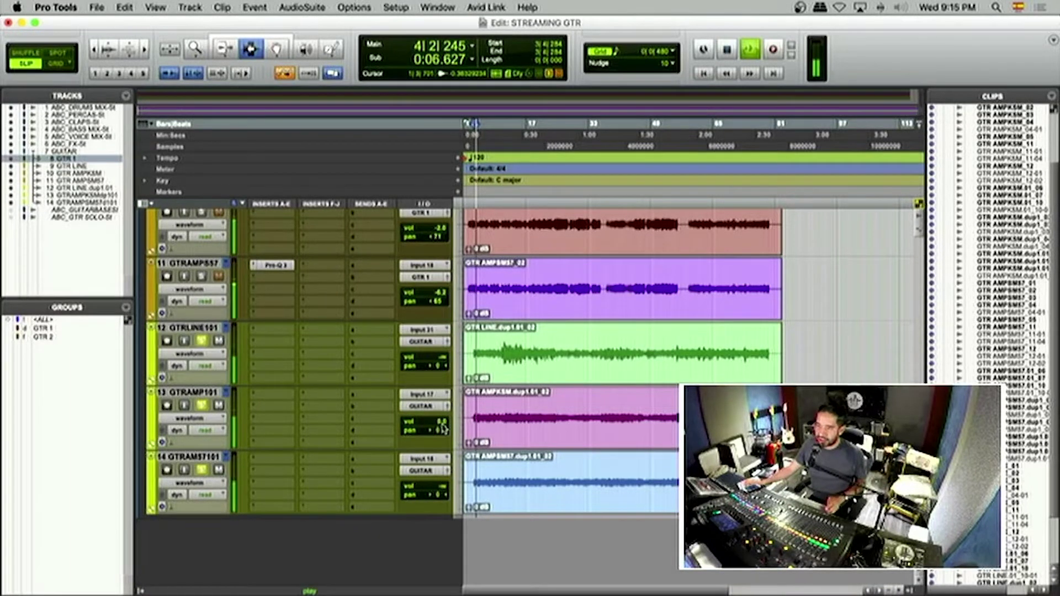
alt+click(442, 486)
alt+click(441, 357)
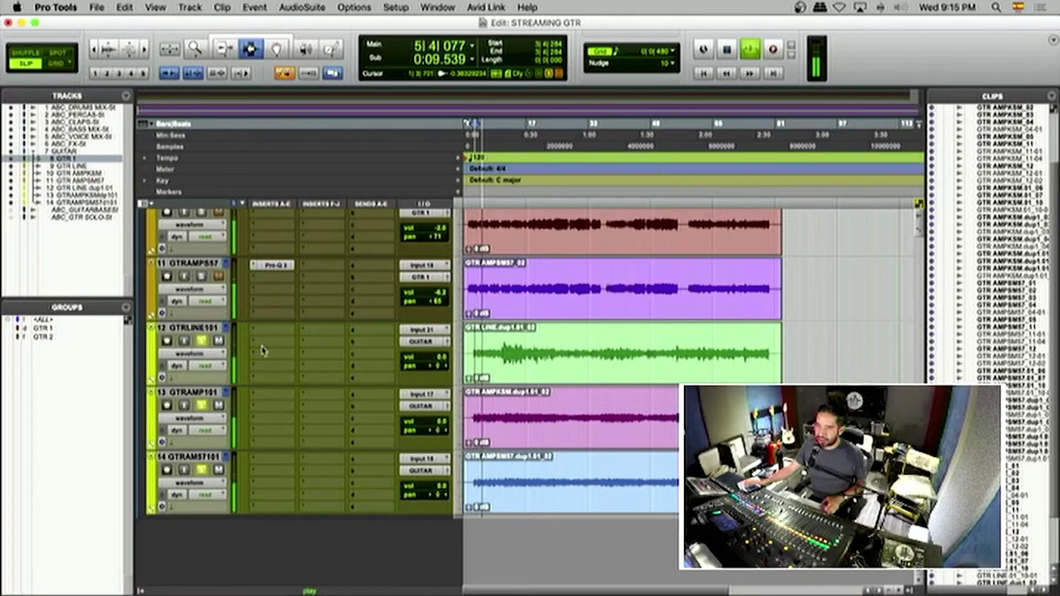
key(space)
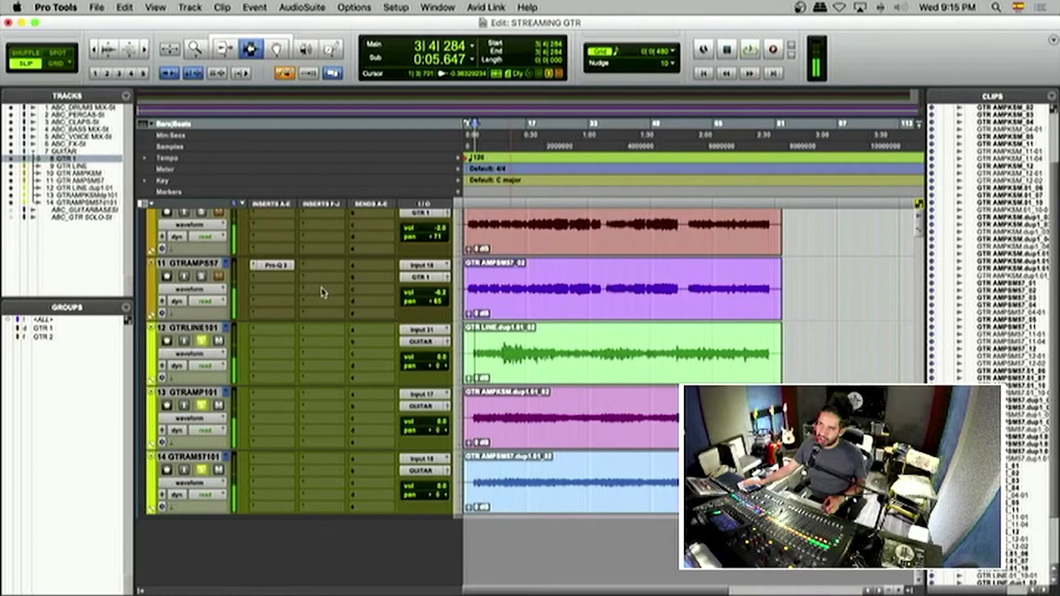
Step: Copy the first guitar's Guitar Rig and Pro-Q 3 inserts to the matching GTRLINE101, GTRAMP101 and GTRAM57101 tracks
scroll(271, 474, up, 5)
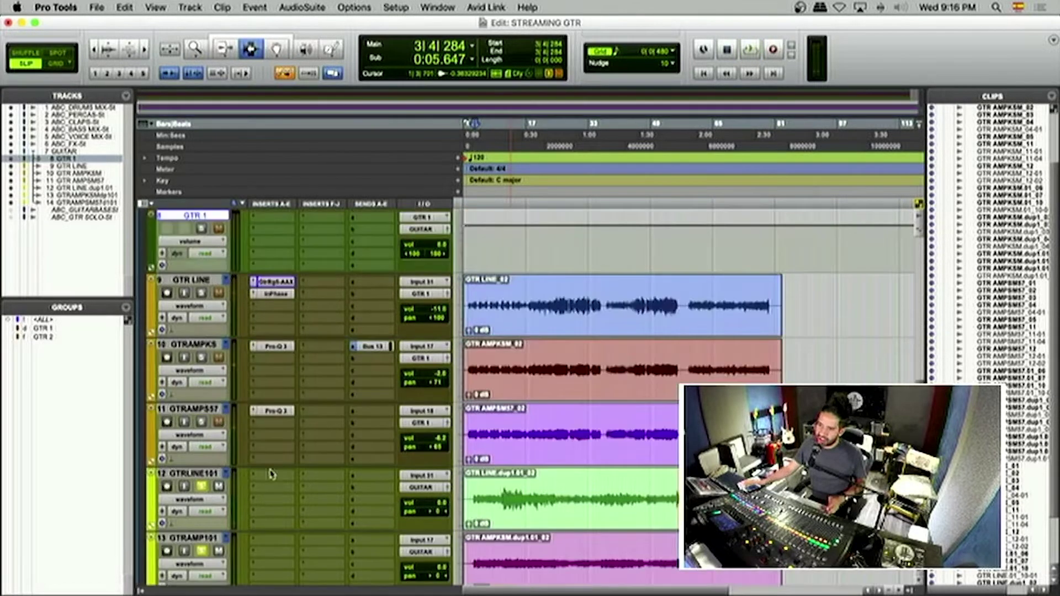
click(282, 346)
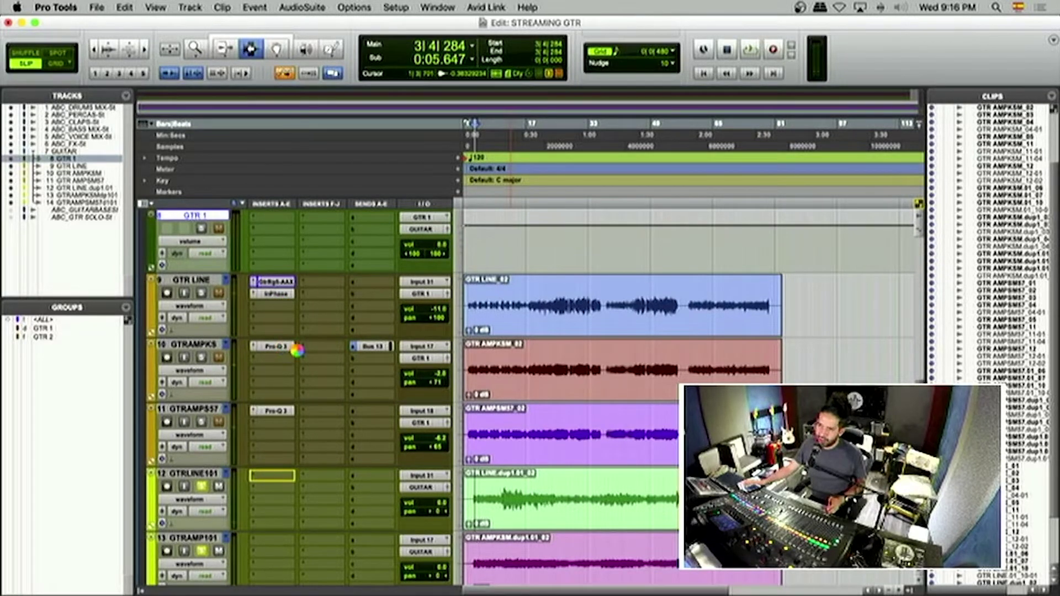
scroll(297, 350, down, 5)
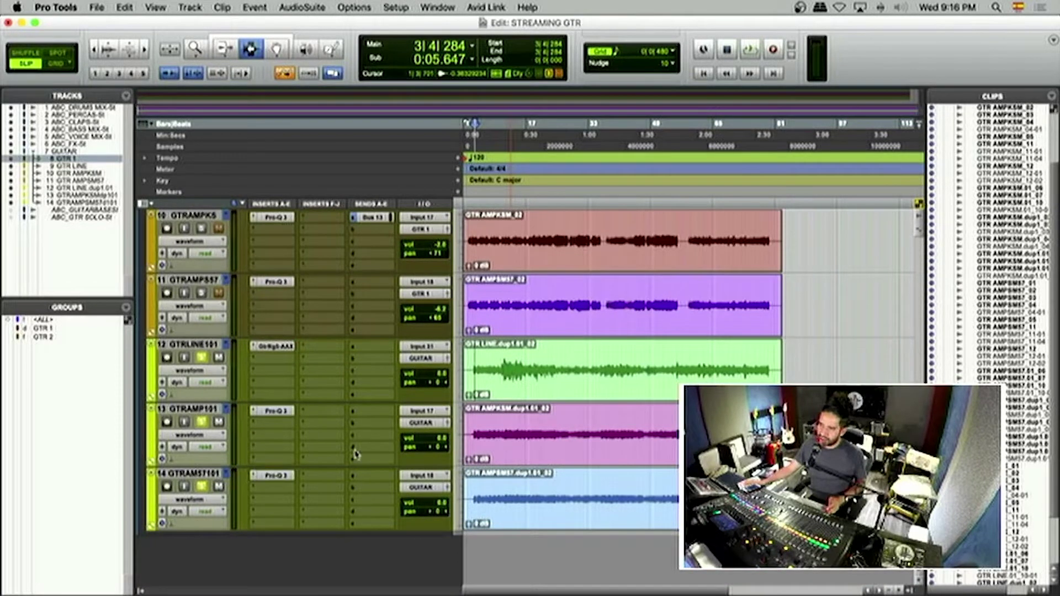
Step: During playback, lower GTRAMP101's Pro-Q 3 low cut slightly and turn the low bell into a 2.65 dB cut near 117 Hz
click(479, 368)
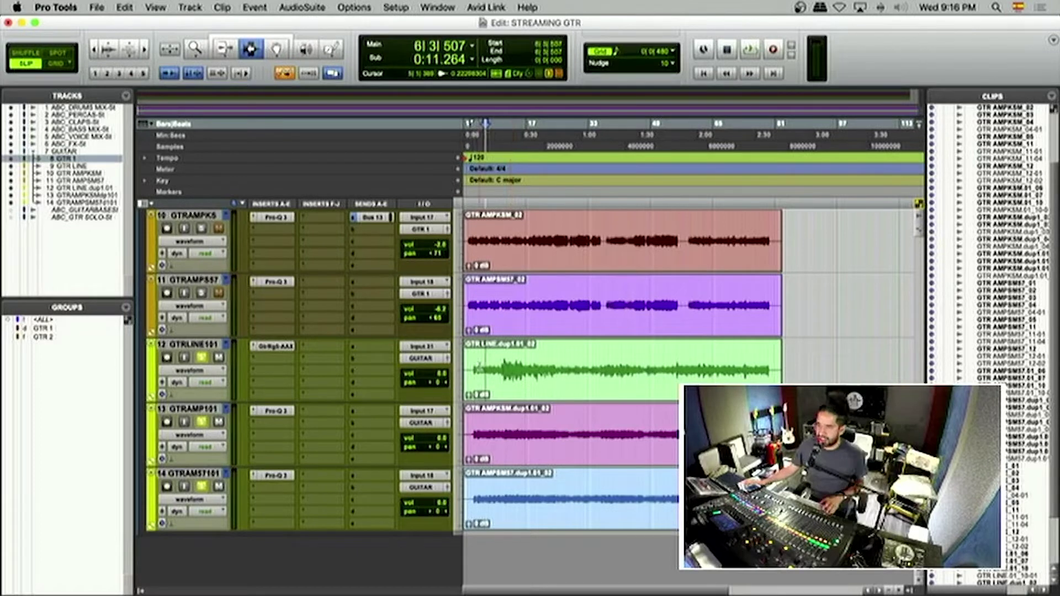
key(space)
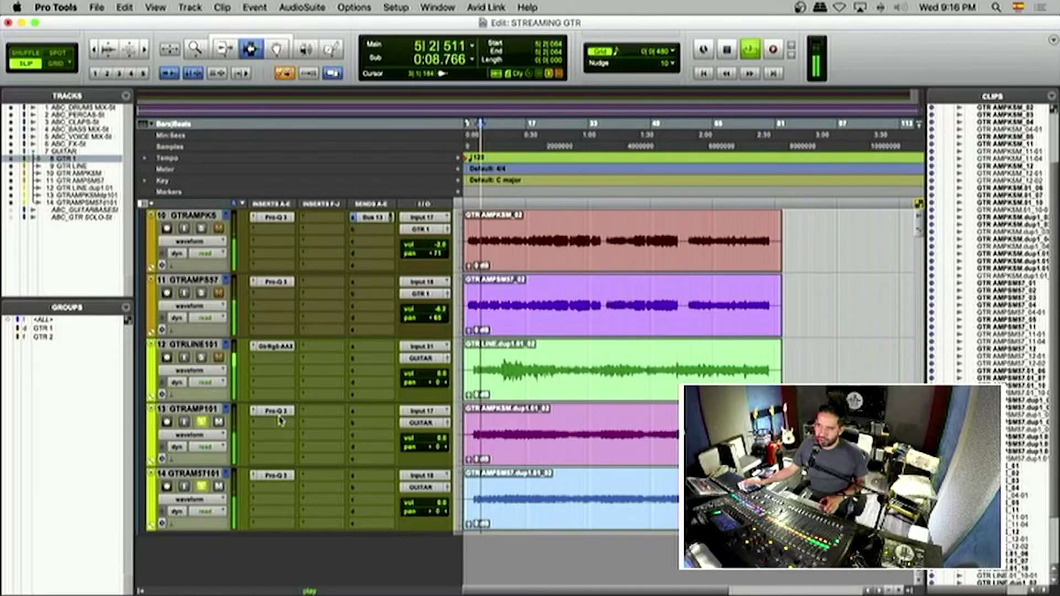
click(279, 411)
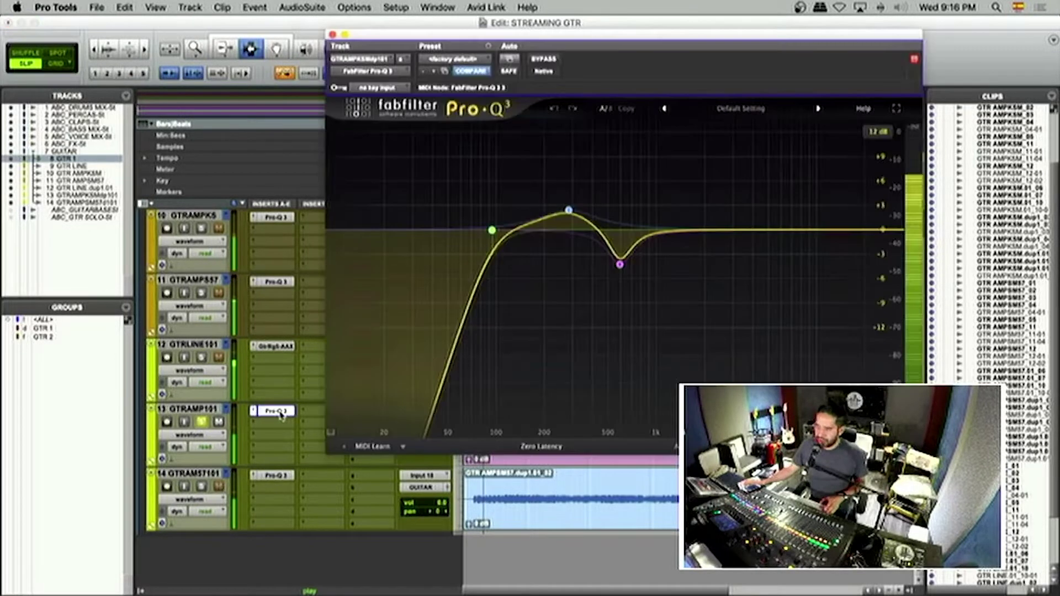
drag(568, 210, 485, 230)
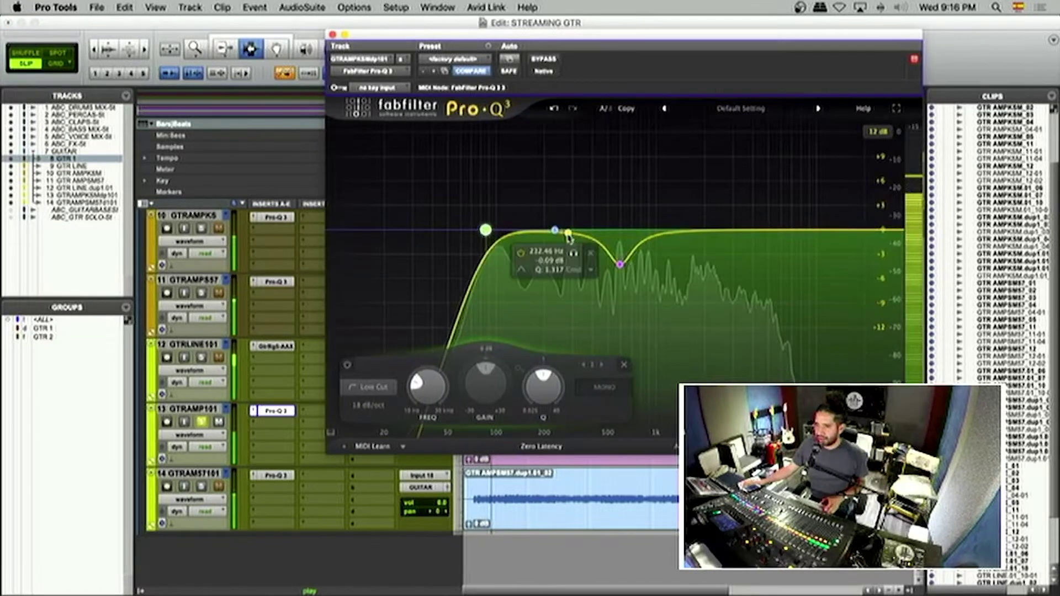
drag(569, 235, 504, 248)
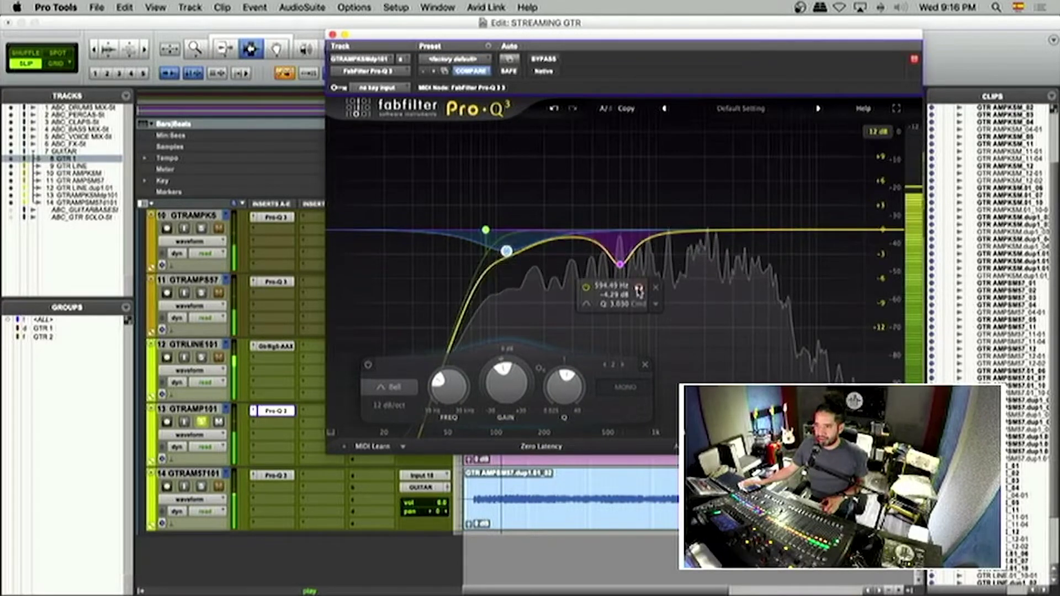
Step: Audition GTRAMP101's mid EQ band as a boost, narrow it to Q 5.403, and set a cut of about 6 dB at 587.29 Hz
click(639, 288)
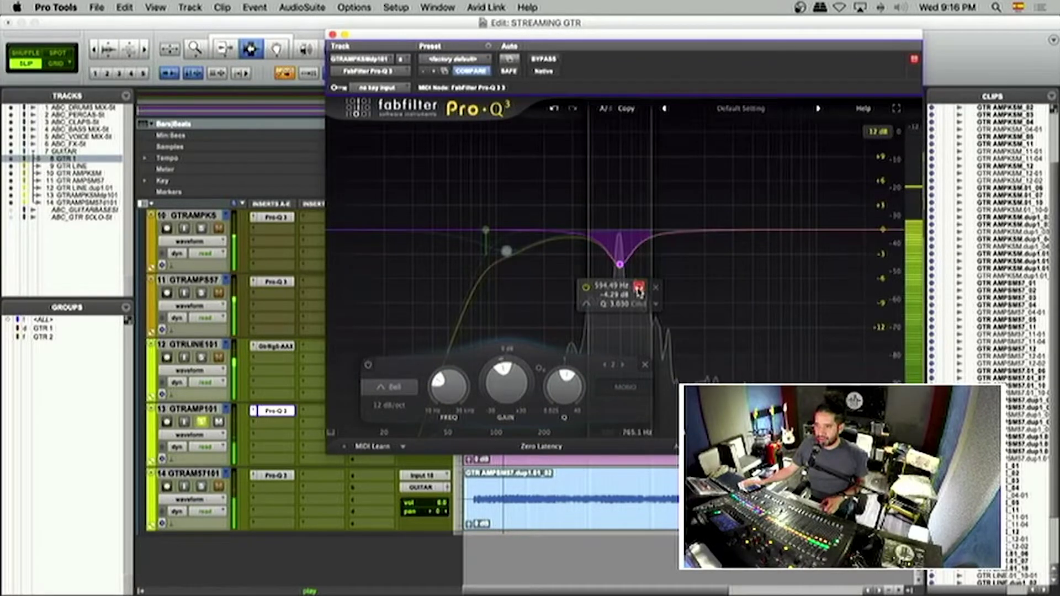
drag(619, 265, 622, 183)
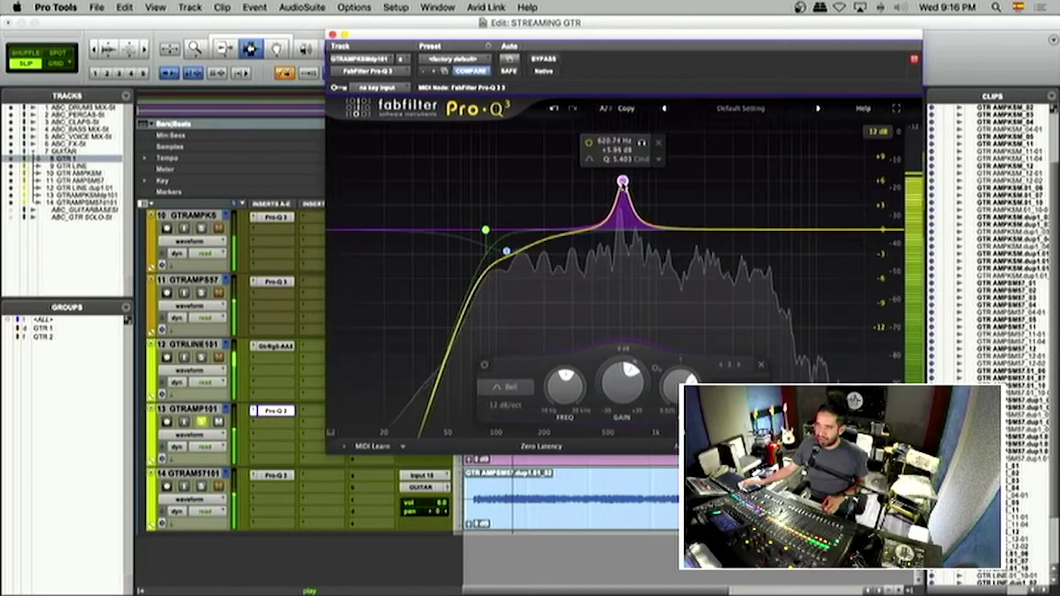
click(640, 143)
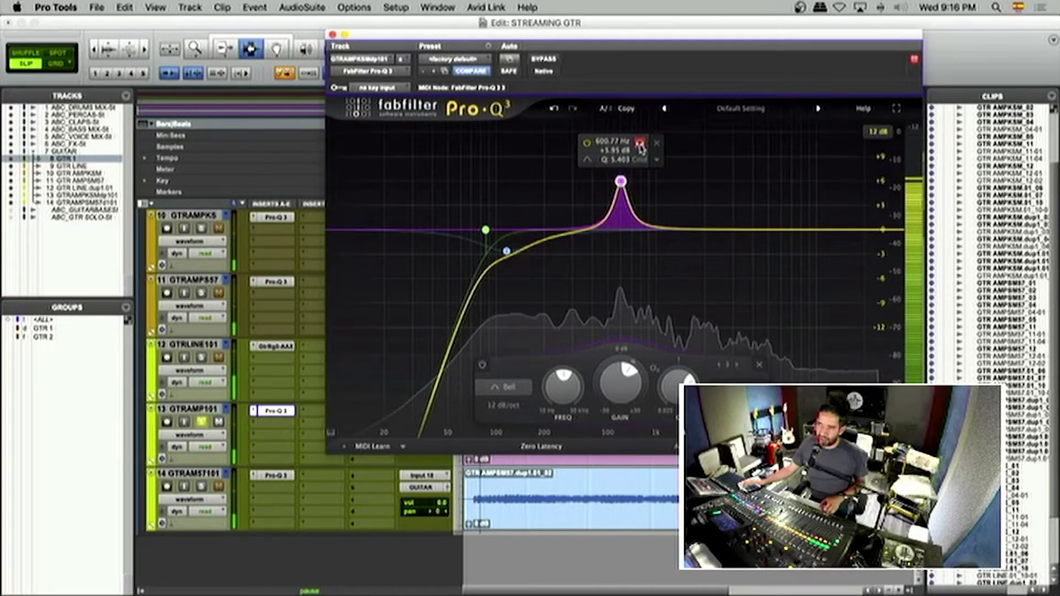
drag(641, 148, 628, 171)
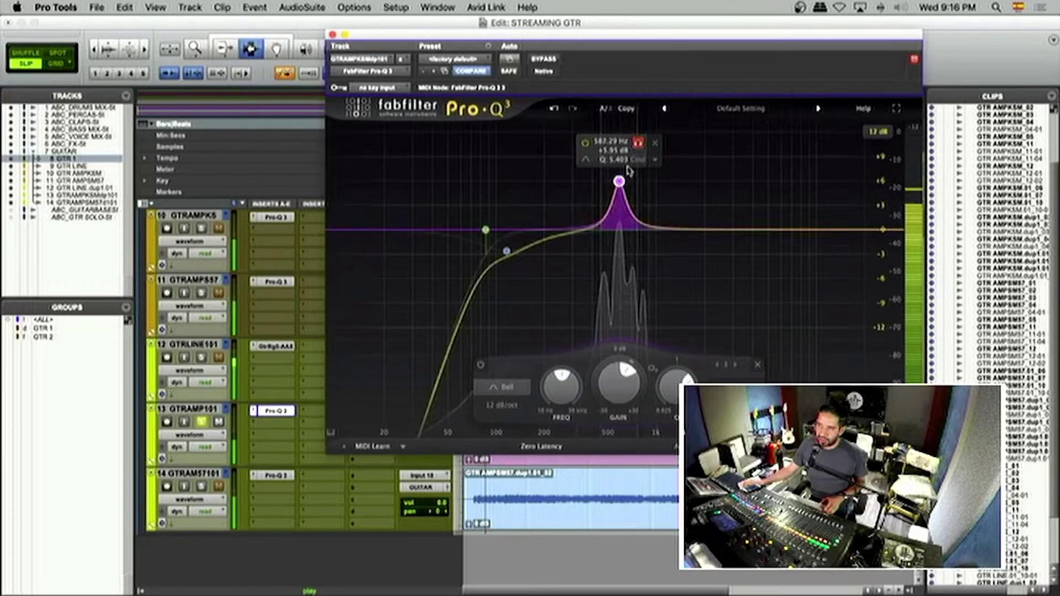
drag(613, 362, 614, 384)
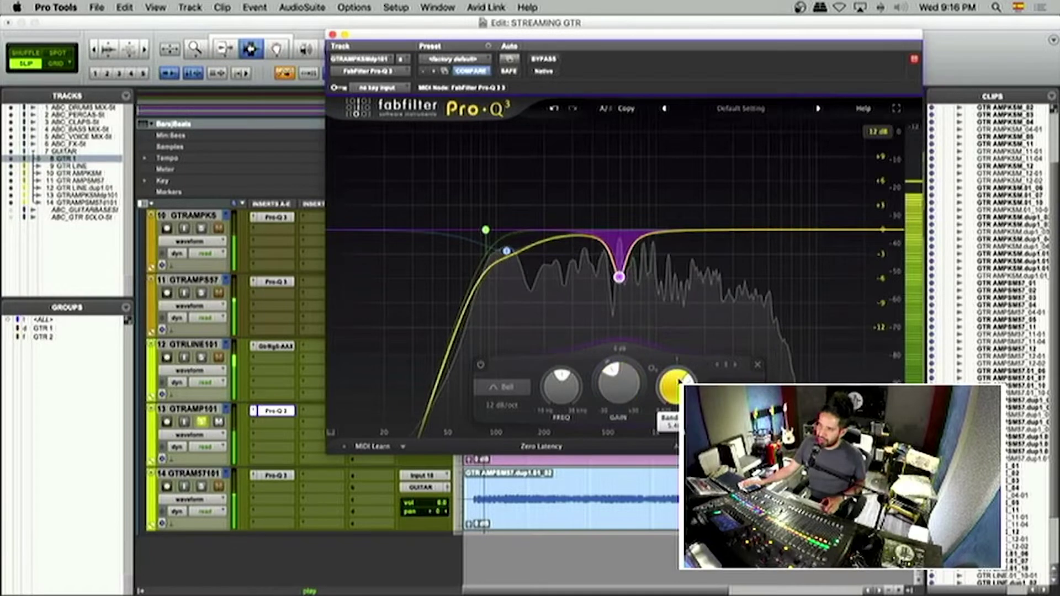
mouse_move(523, 262)
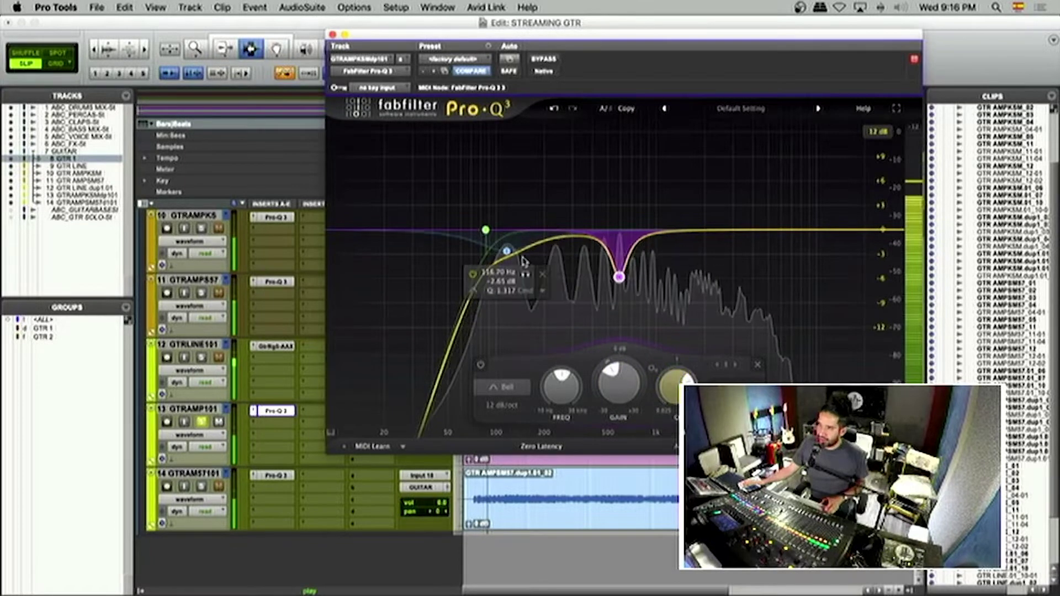
Step: Shift GTRAMP101's low bell to a 2.61 dB cut at 113.66 Hz and audition the 587.29 Hz band in isolation
click(506, 251)
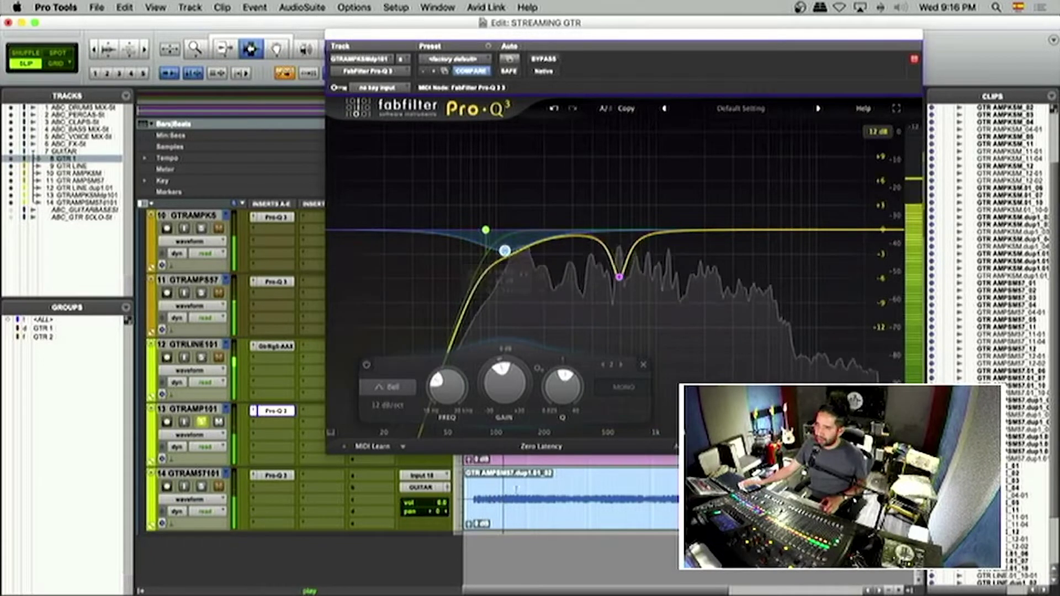
click(638, 300)
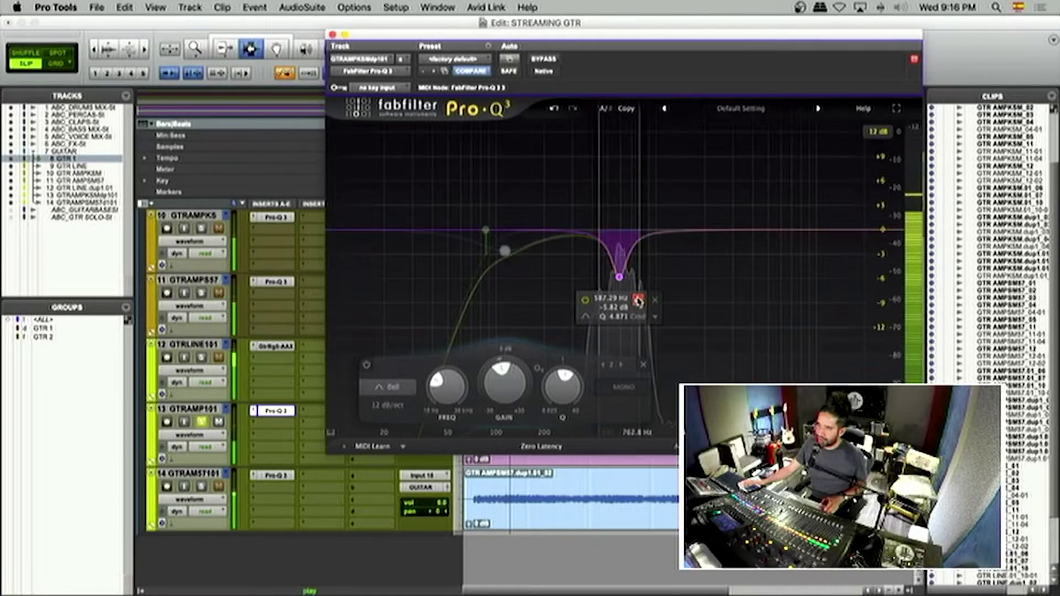
click(638, 300)
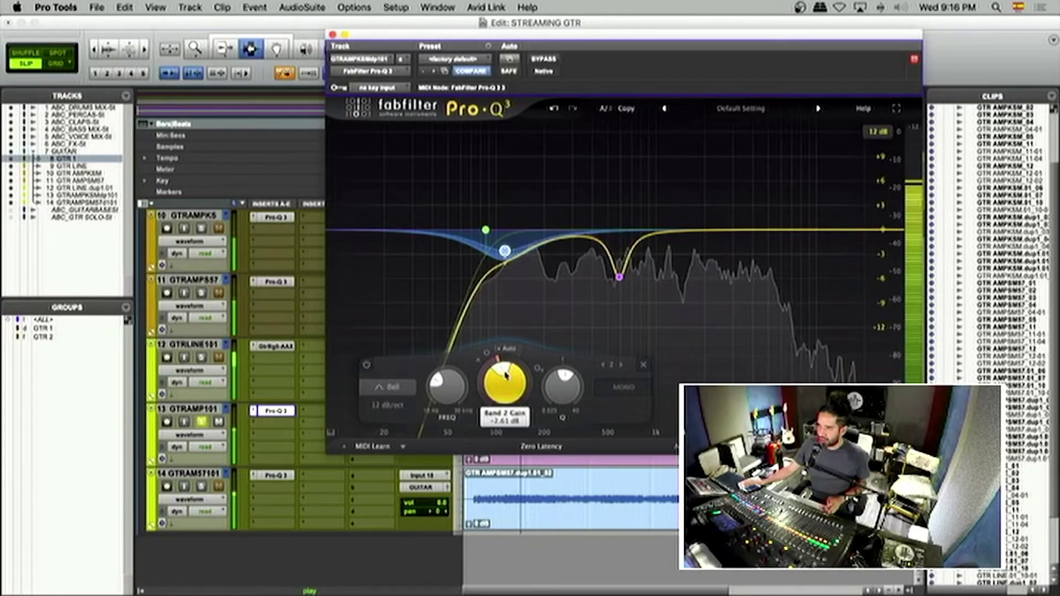
Step: Make GTRAMP101's 587.29 Hz band dynamic with a downward range, and reduce its static cut to 4.62 dB
key(space)
click(620, 364)
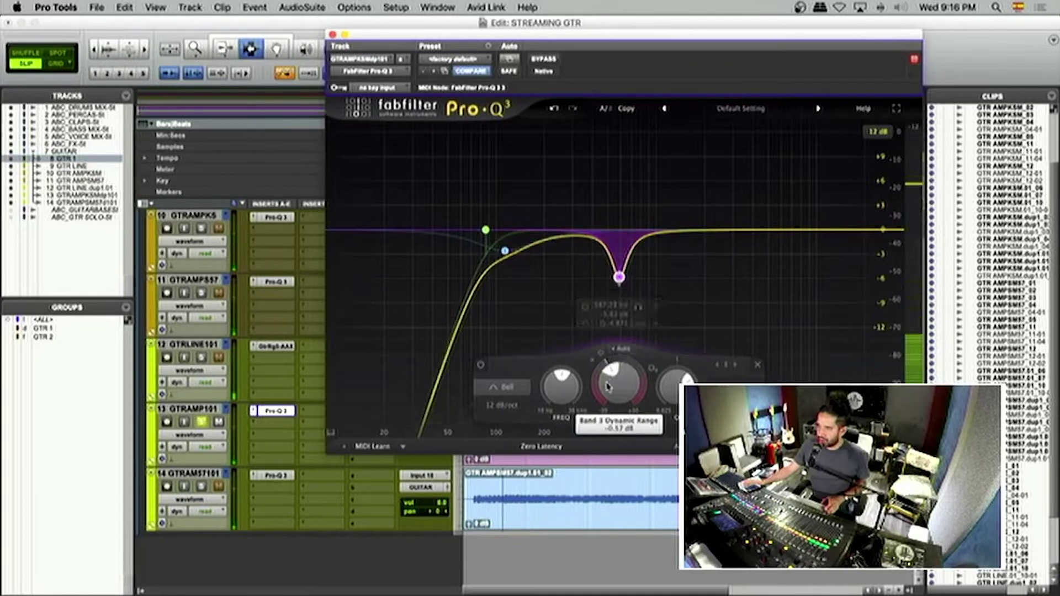
drag(607, 386, 599, 427)
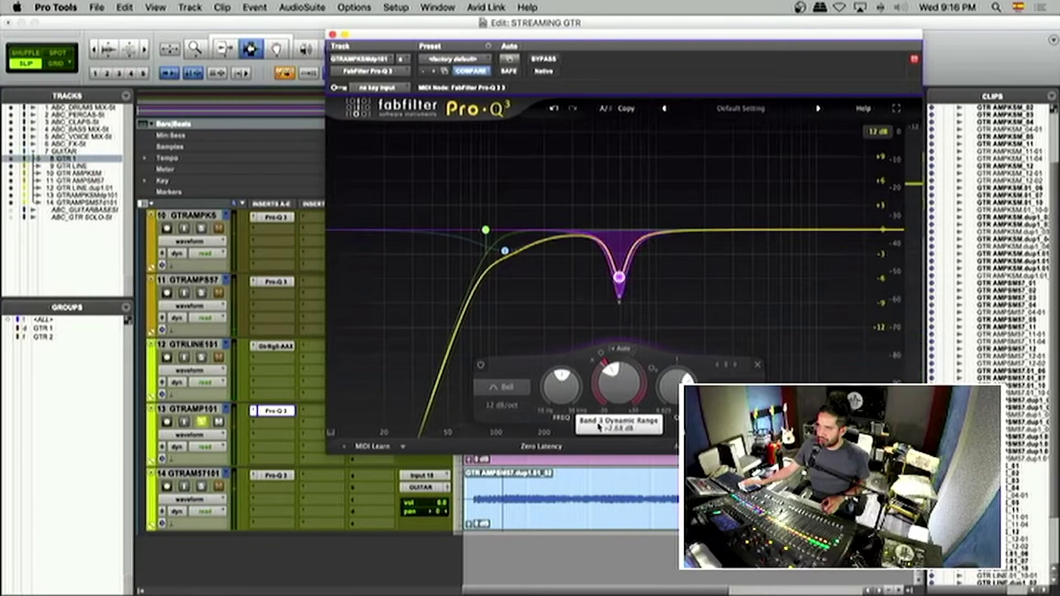
key(space)
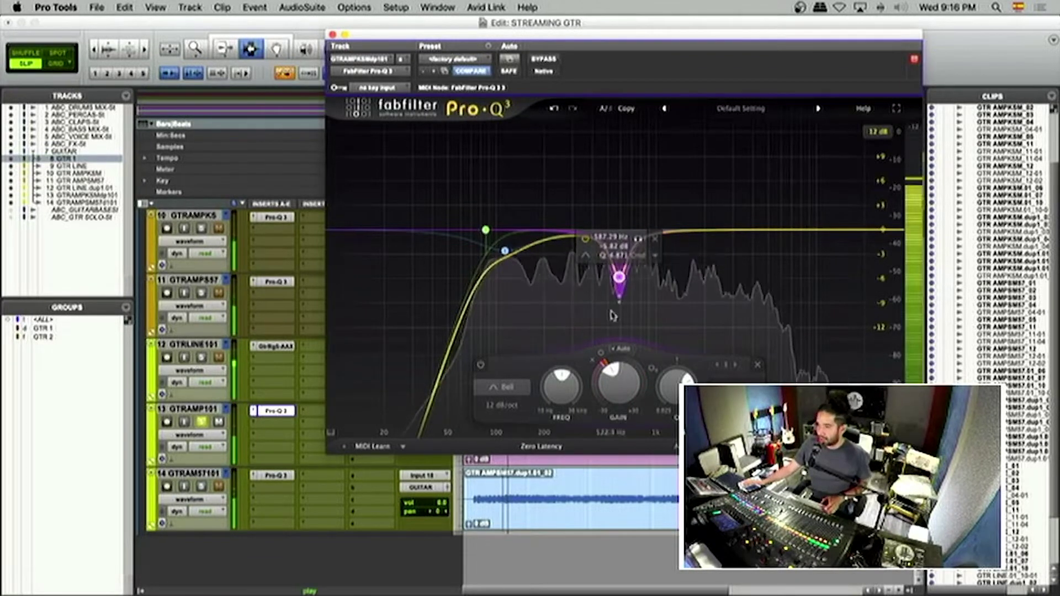
drag(612, 370, 615, 367)
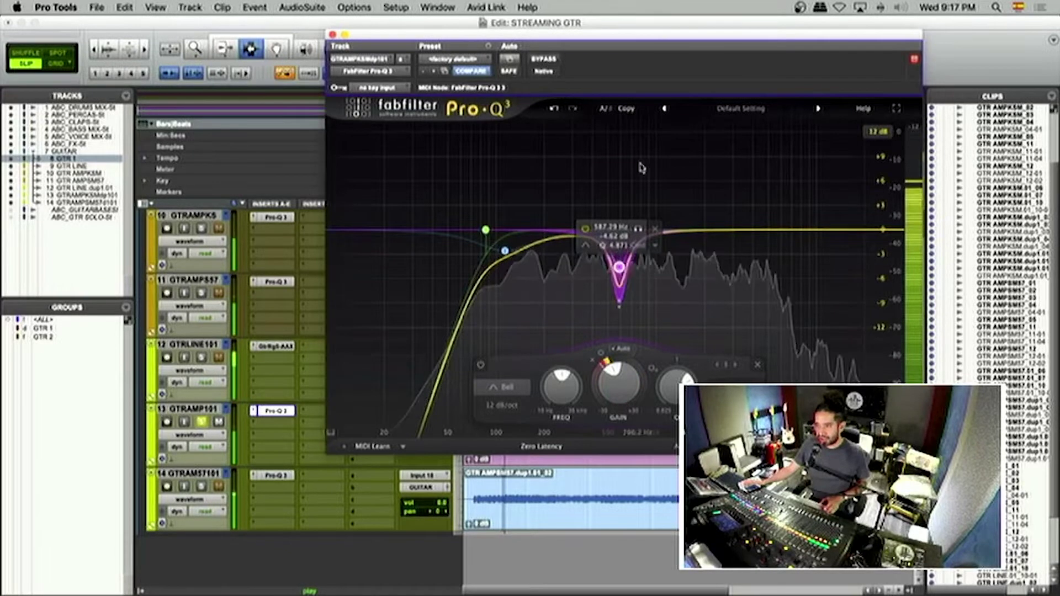
Step: Compare GTRAMP101's EQ with bypass, lower its low cut to 77.912 Hz, and ease the low bell to a 1.82 dB cut at 115.83 Hz
click(556, 61)
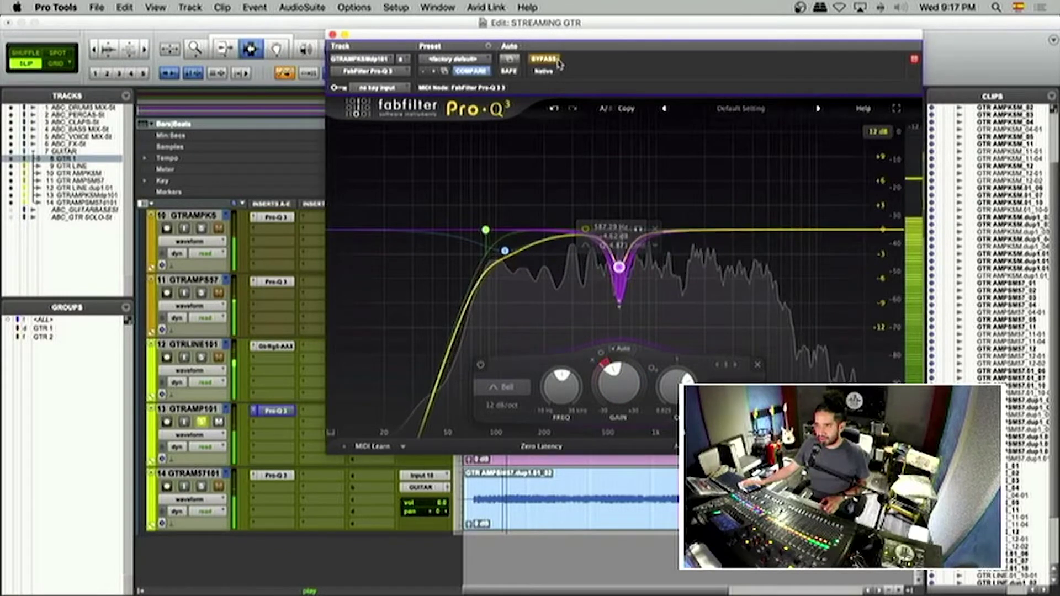
click(556, 61)
click(504, 250)
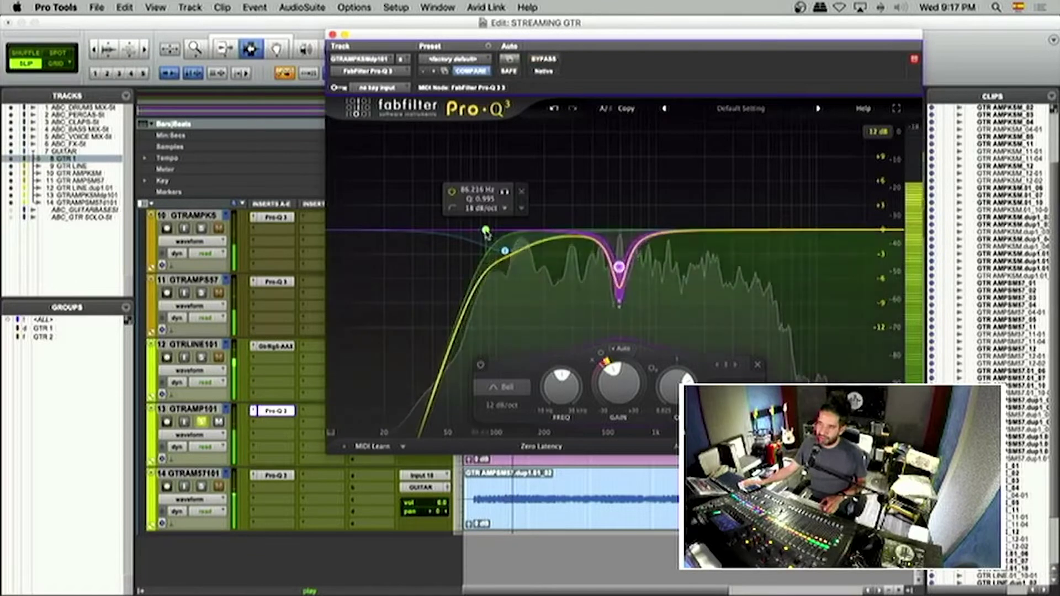
click(504, 250)
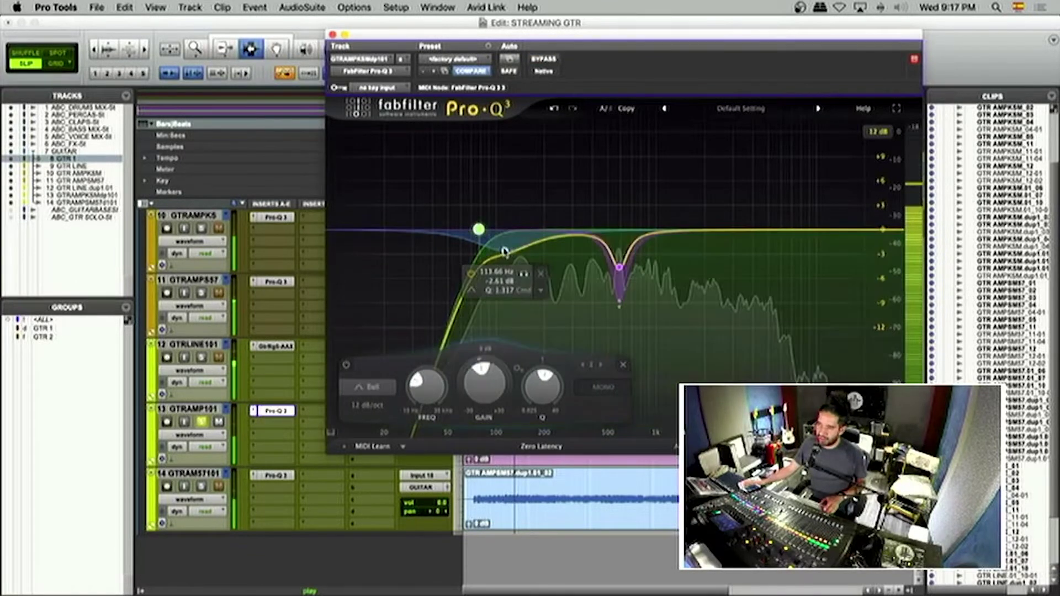
Step: Compare the EQ with bypass again and add a 2.30 dB bell boost at 1503.1 Hz
click(550, 62)
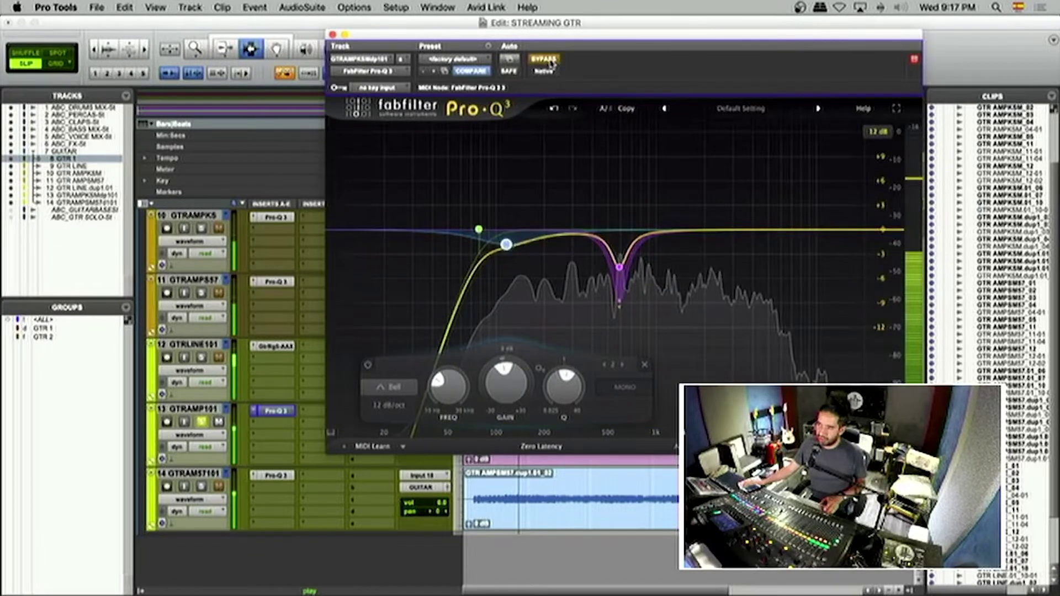
click(550, 61)
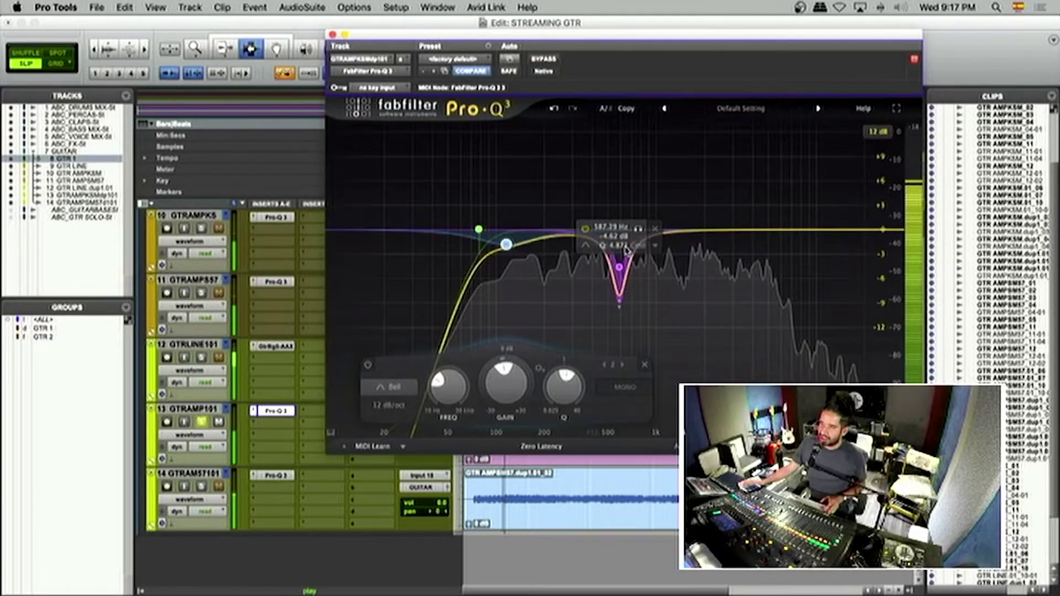
drag(684, 229, 685, 211)
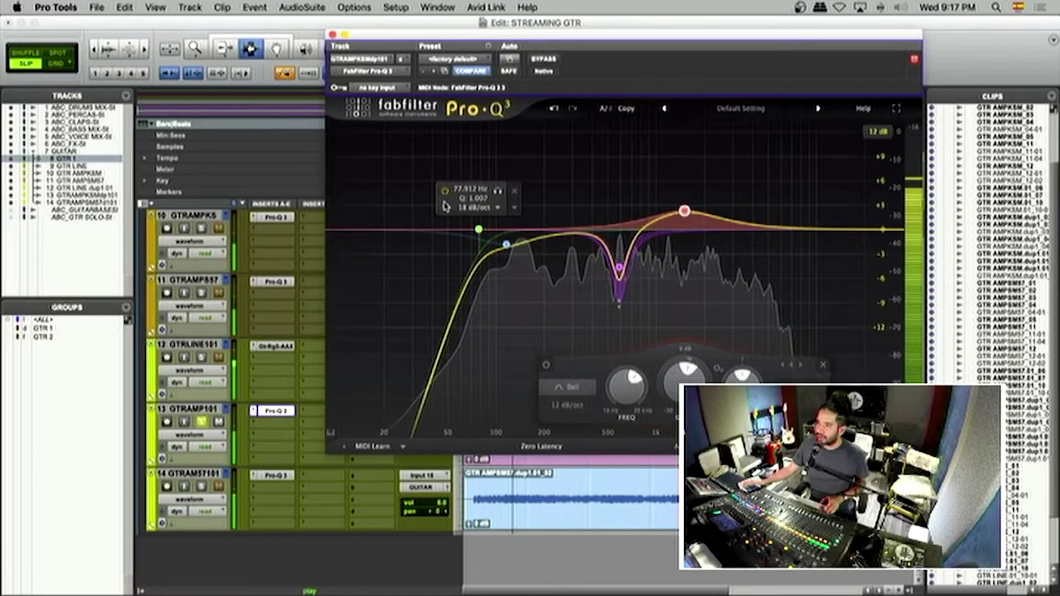
Step: With GTRAM57101 soloed, copy GTRAMP101's Pro-Q 3 onto it and narrow the mid band to Q 7.784 at 587.75 Hz
click(201, 486)
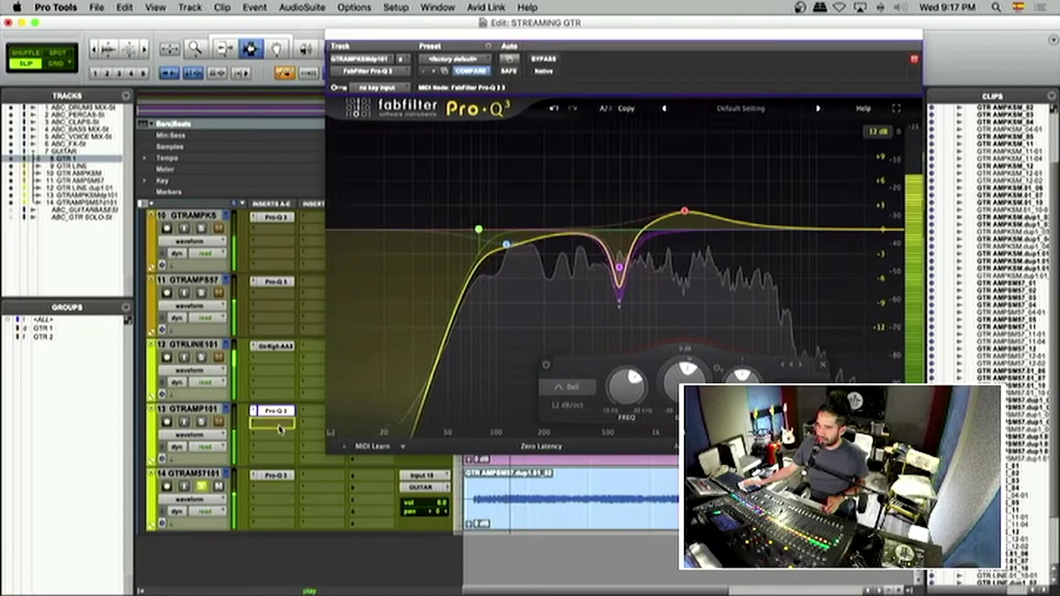
click(272, 475)
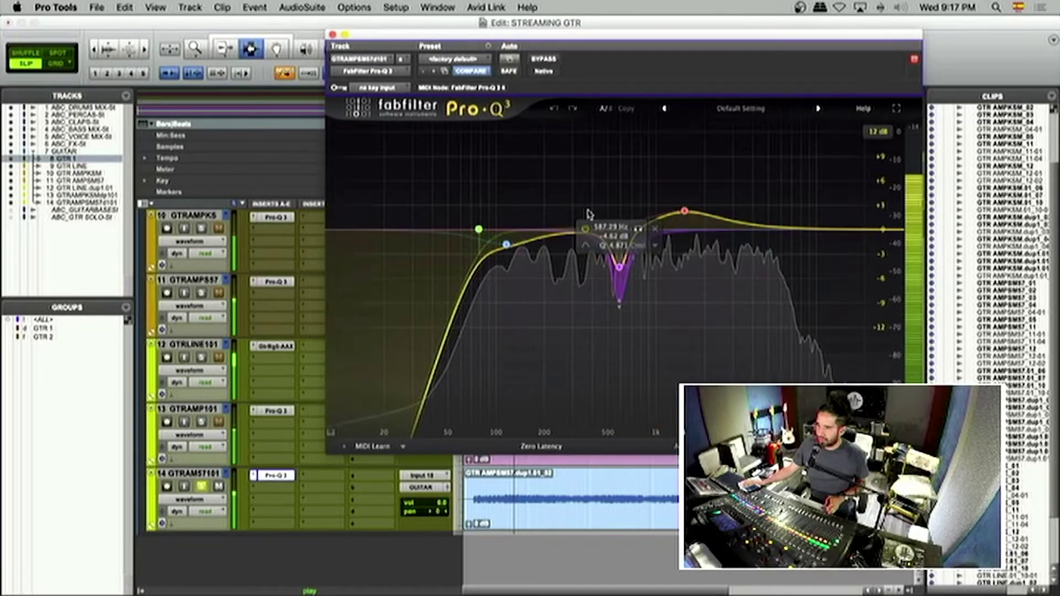
click(637, 228)
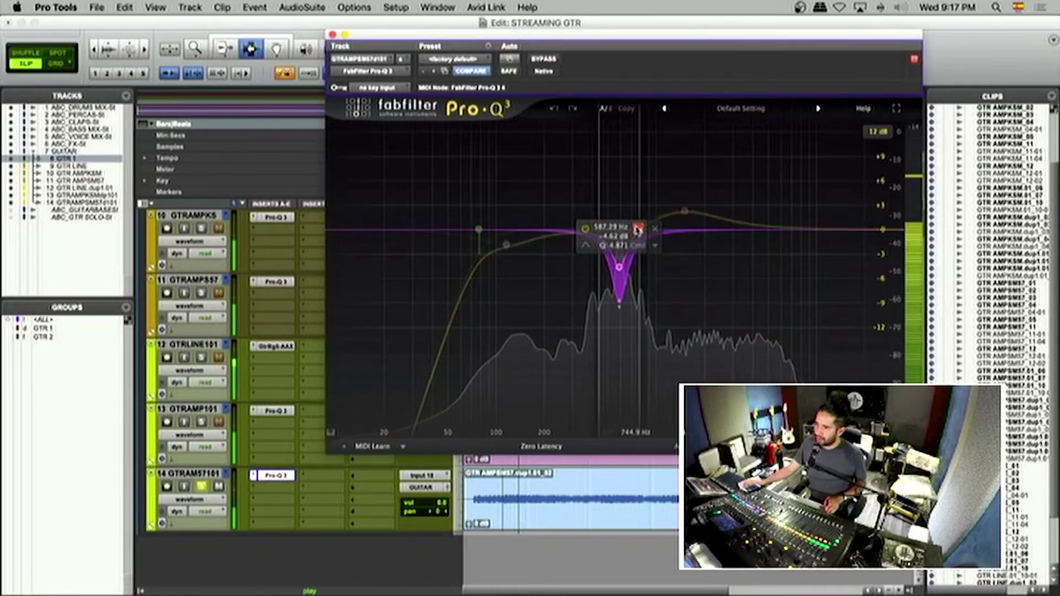
drag(638, 229, 636, 217)
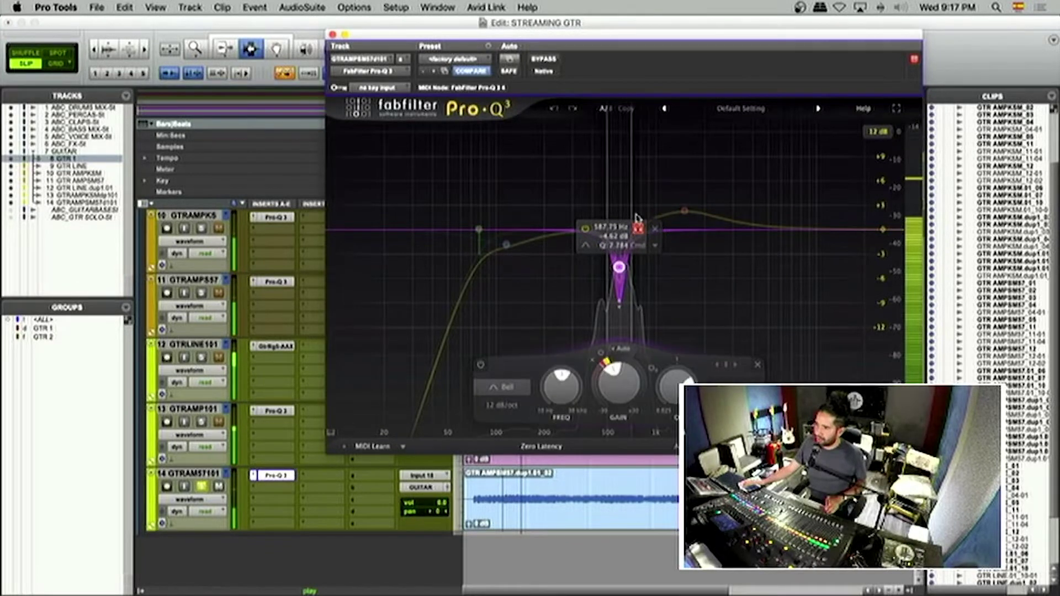
Step: Play GTRAMP101 and GTRAM57101 soloed together to check the combined amp sound, and close the EQ window
click(202, 421)
key(space)
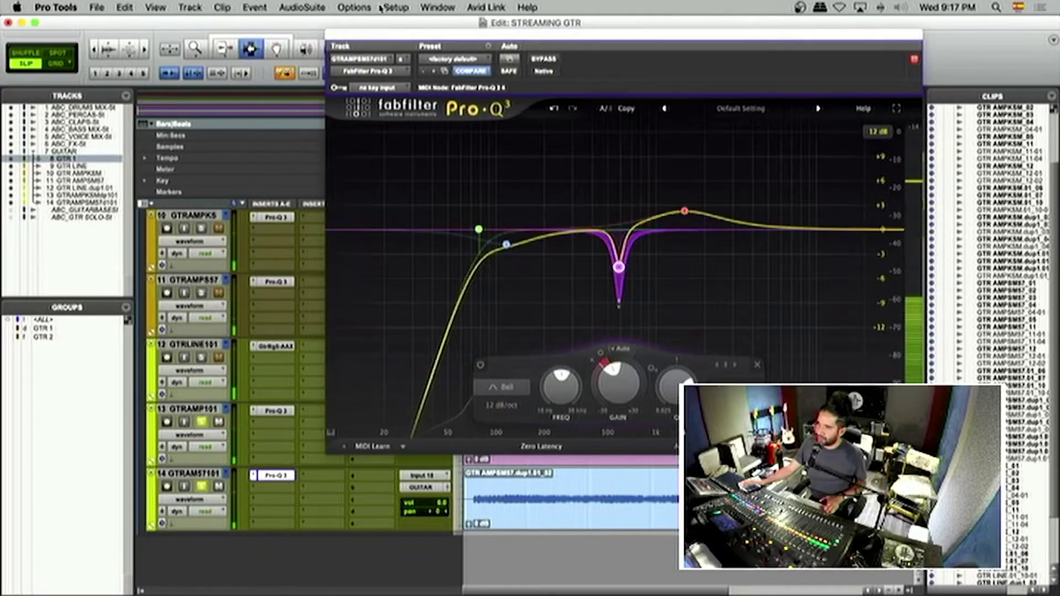
key(space)
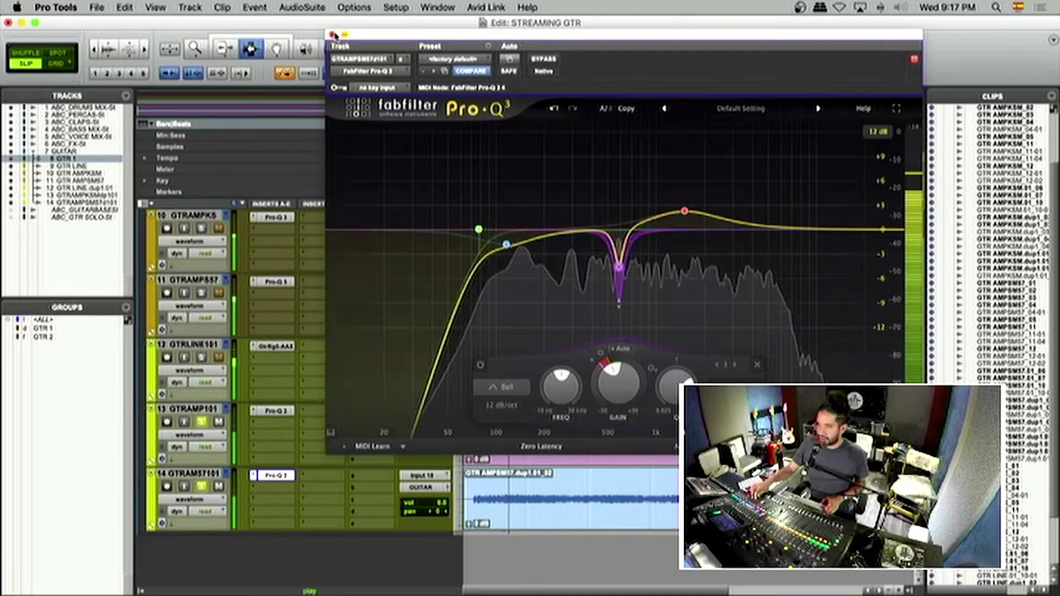
click(332, 35)
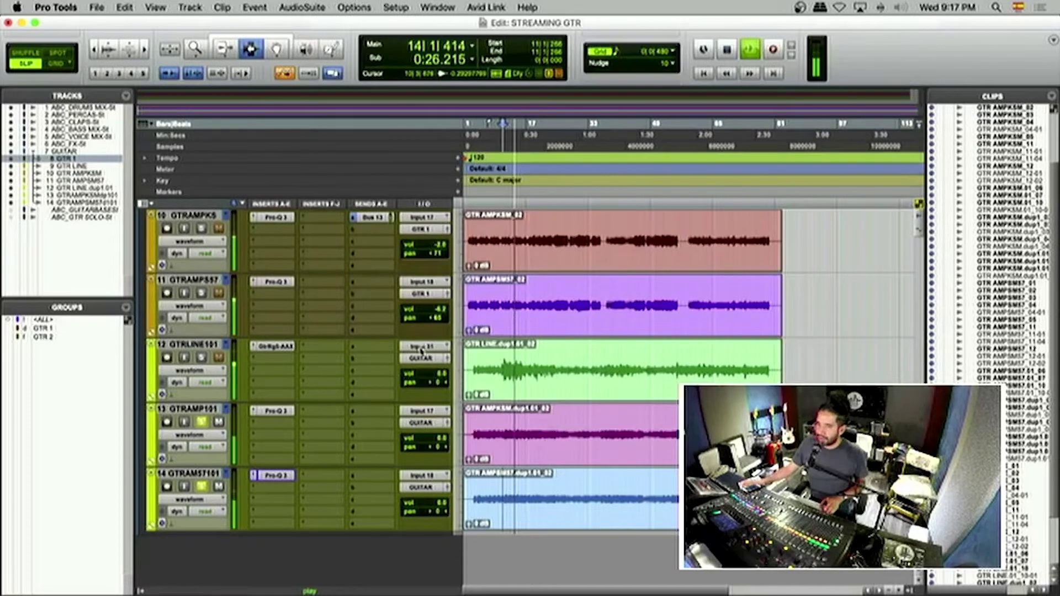
Step: Solo GTRLINE101 and listen to the line track on its own
click(202, 358)
key(space)
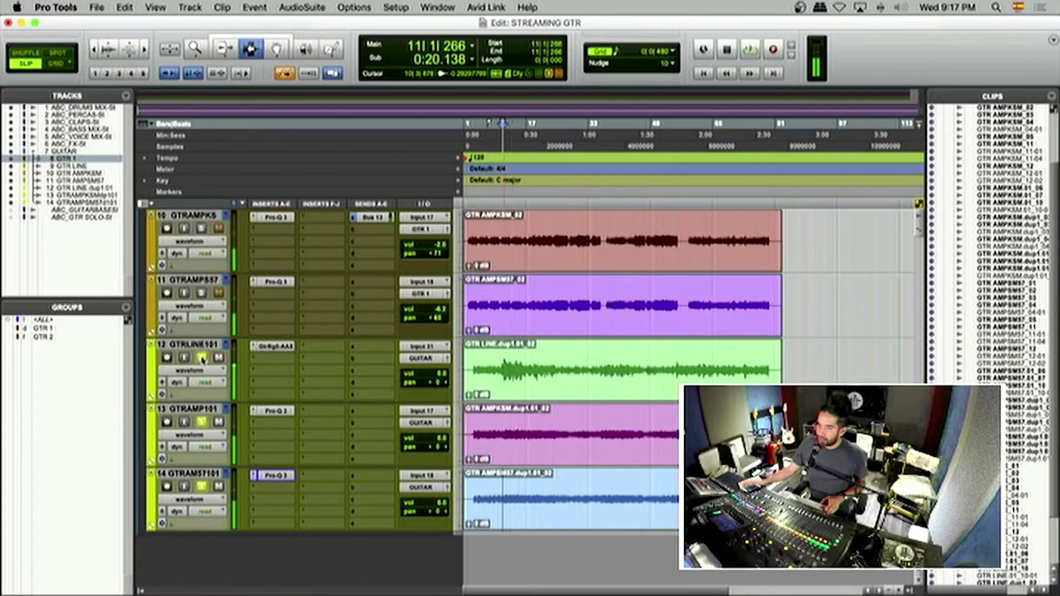
key(space)
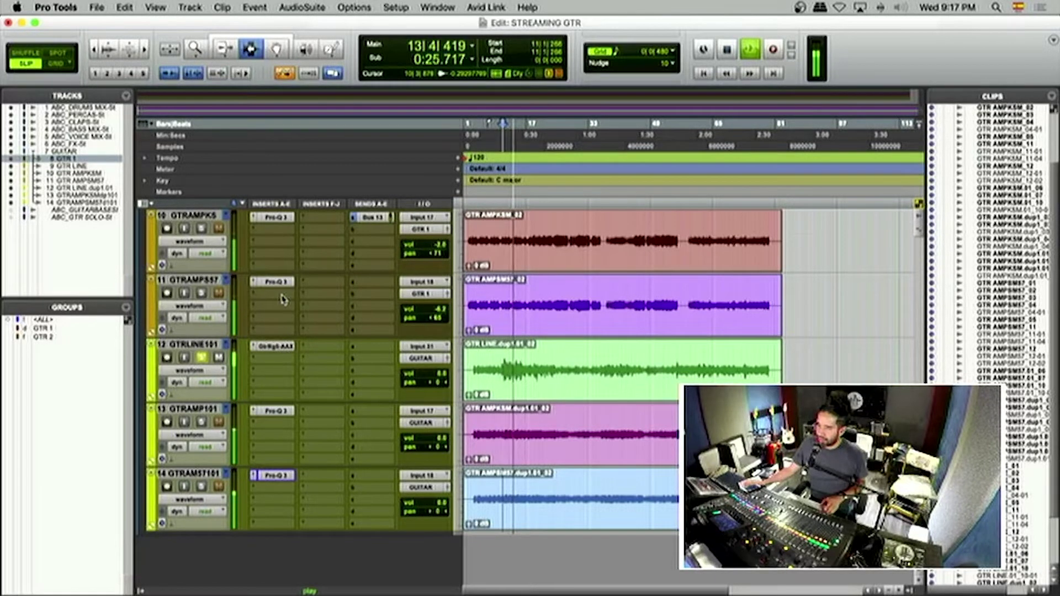
key(space)
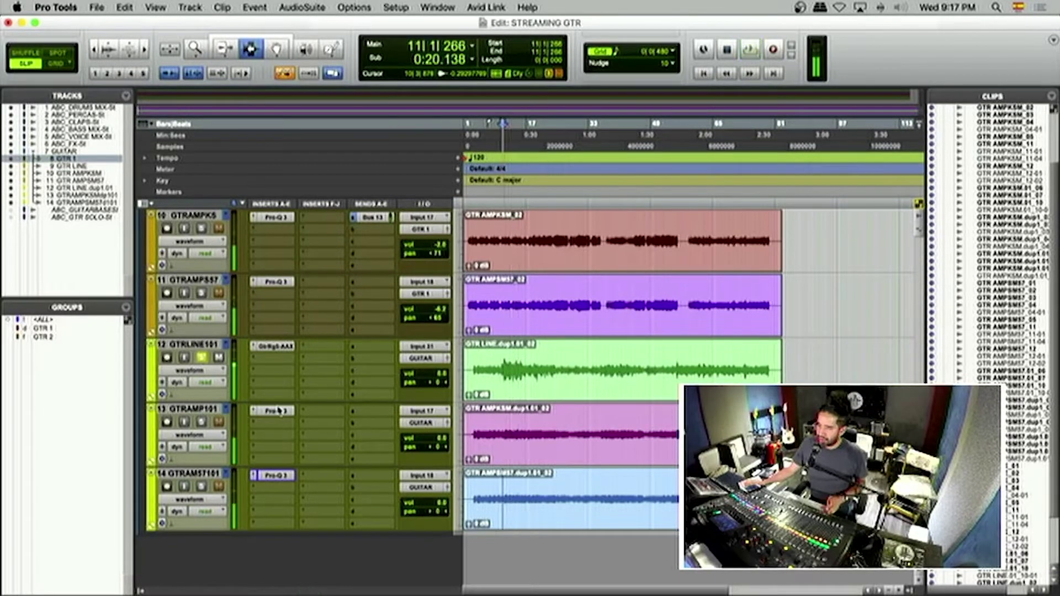
Step: Copy GTRAMP101's Pro-Q 3 to GTRLINE101 after Guitar Rig, and delete its low cut, low bell and 1503.1 Hz boost
drag(279, 410, 276, 358)
mouse_move(619, 269)
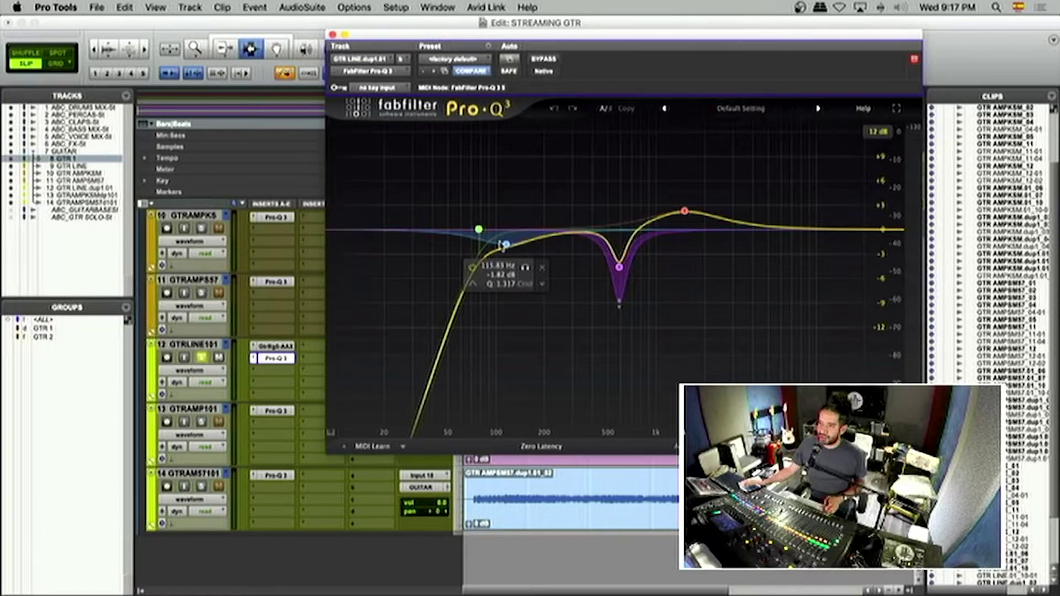
click(541, 267)
click(544, 267)
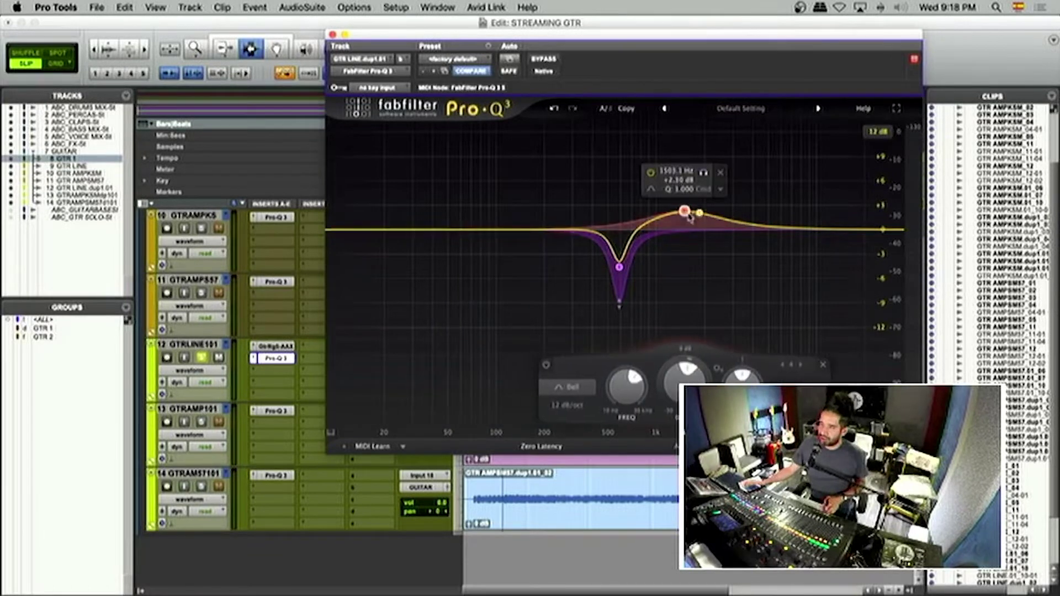
click(721, 174)
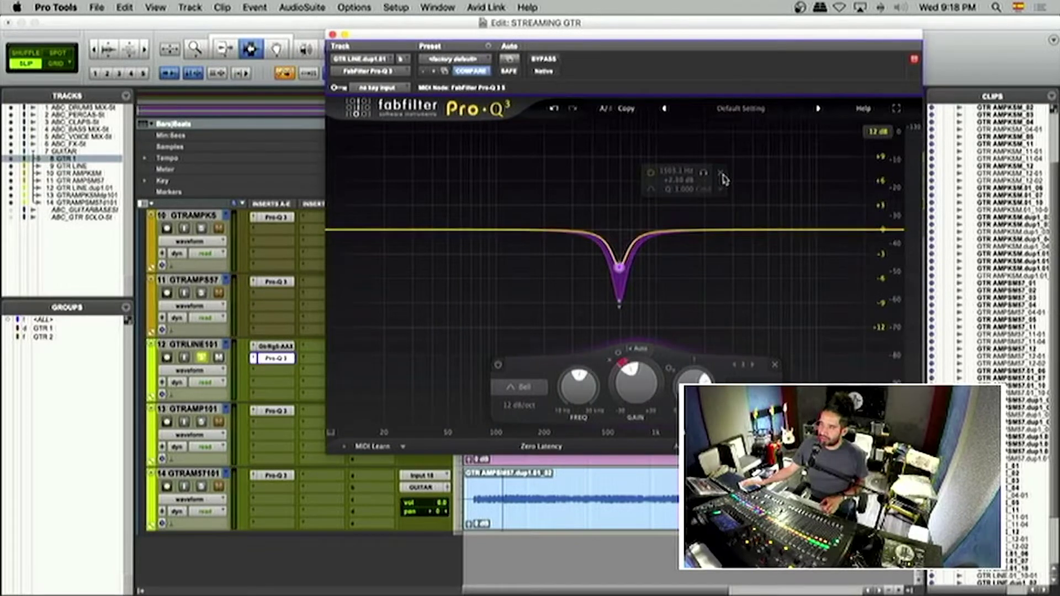
Step: During playback, set GTRLINE101's dynamic 587.29 Hz band to 0.00 dB gain and Q 4.364, audition it, and close the EQ
key(space)
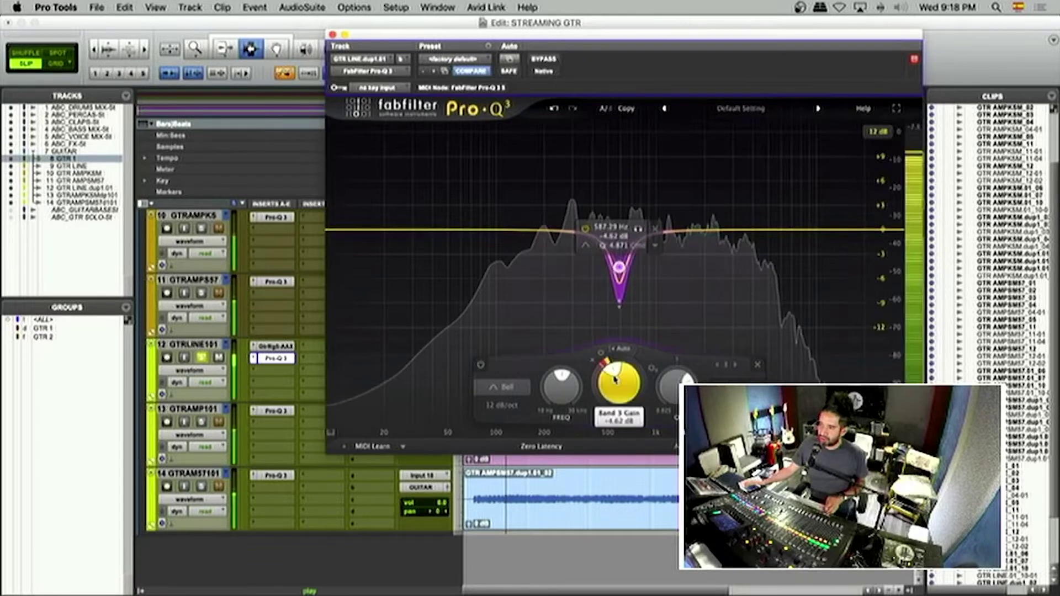
drag(607, 363, 605, 368)
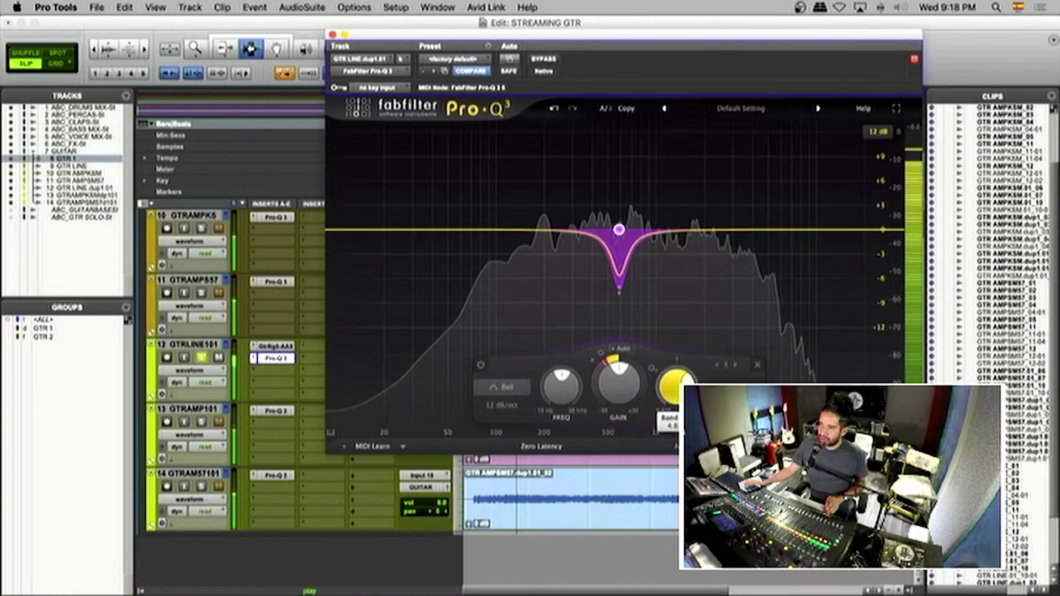
click(638, 192)
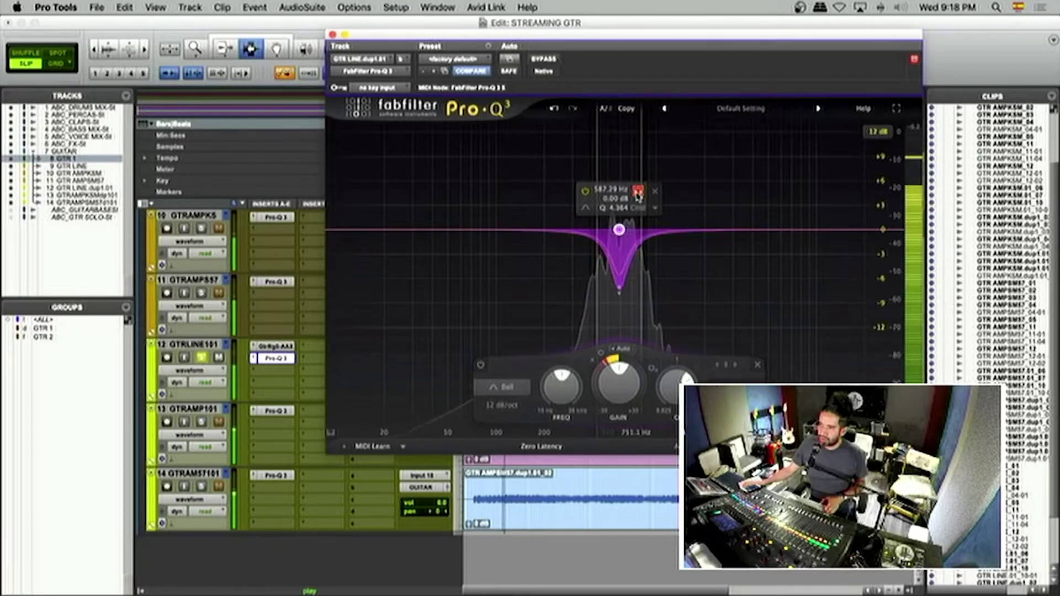
click(639, 192)
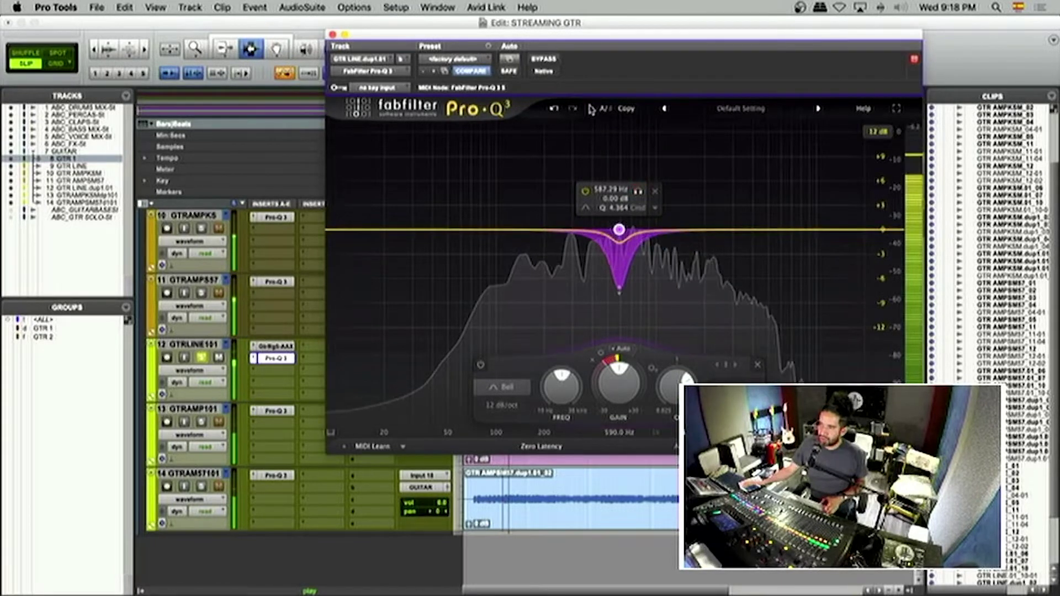
click(332, 34)
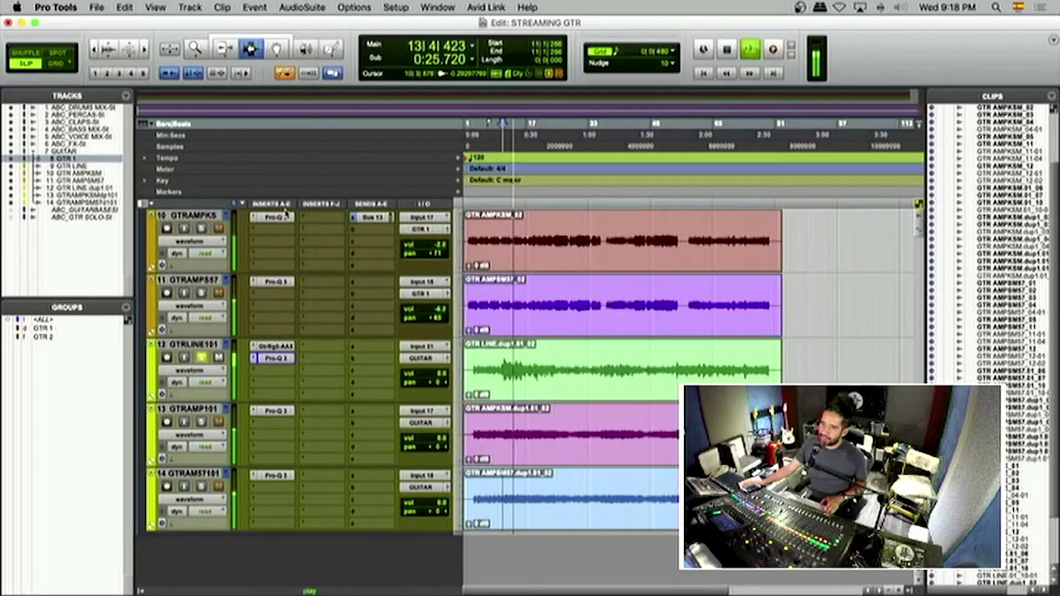
Step: Stop playback, move the Bus 13 send from GTRAMPKS to GTRAMP101, and select GTRAMP101
key(space)
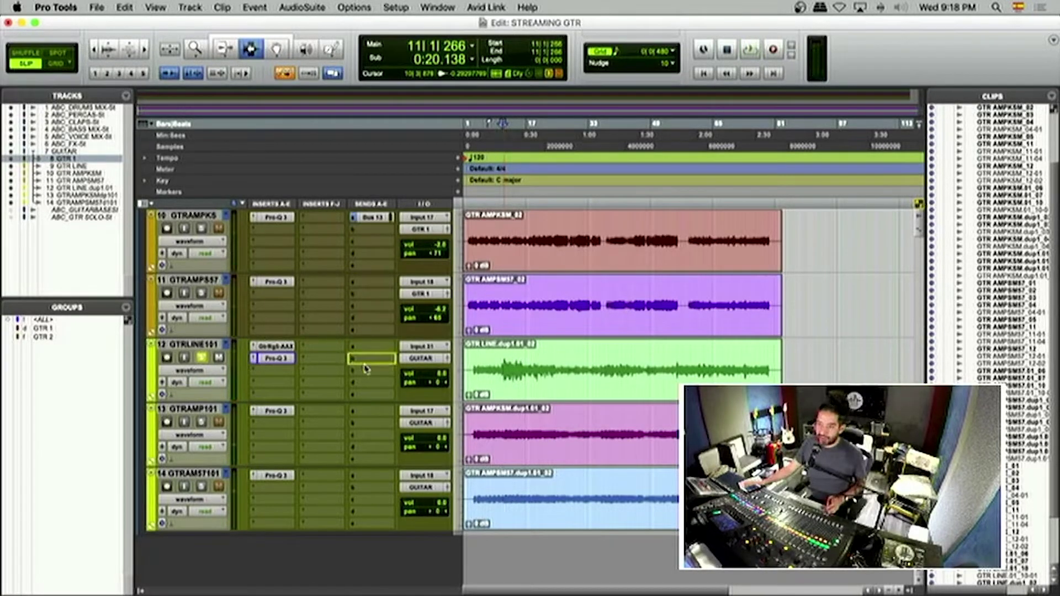
drag(364, 415, 365, 413)
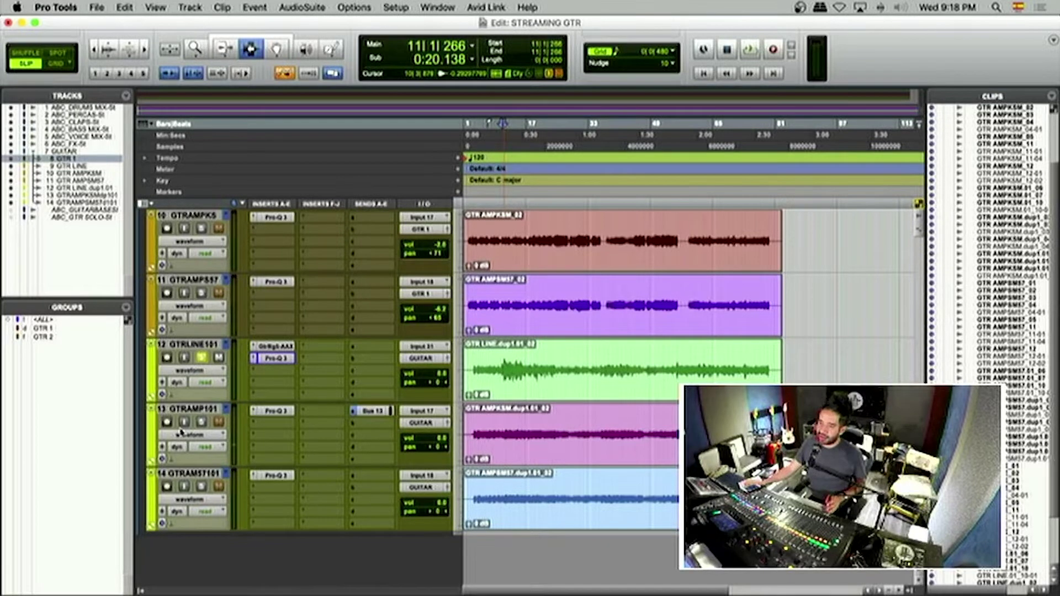
click(191, 409)
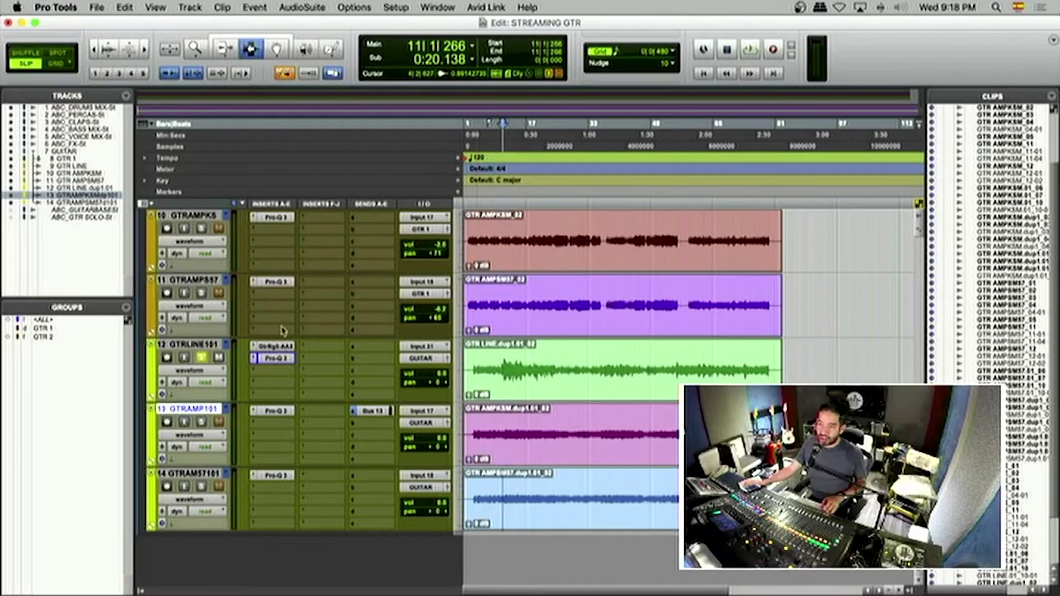
Step: Insert InPhase (mono) on GTRLINE101 after Pro-Q 3, and solo GTRAMP101 along with the line track
click(257, 374)
text(inpha)
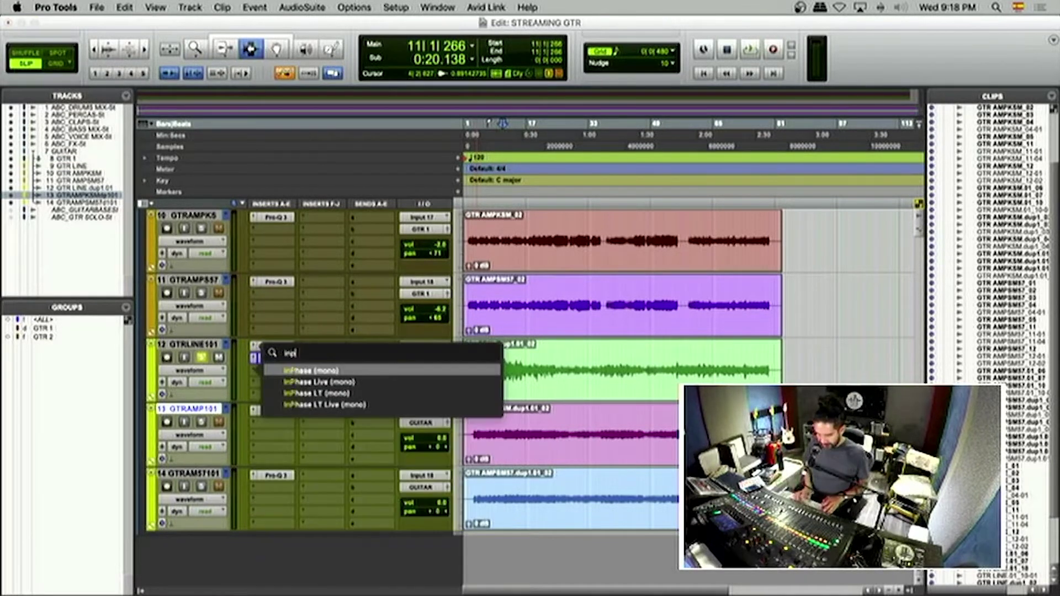
click(289, 370)
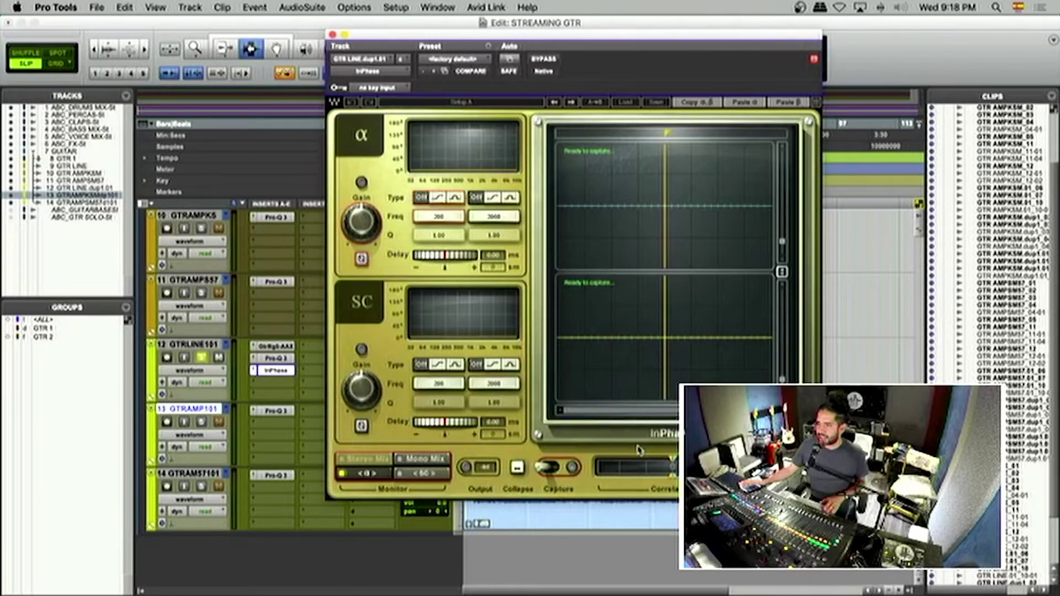
click(201, 422)
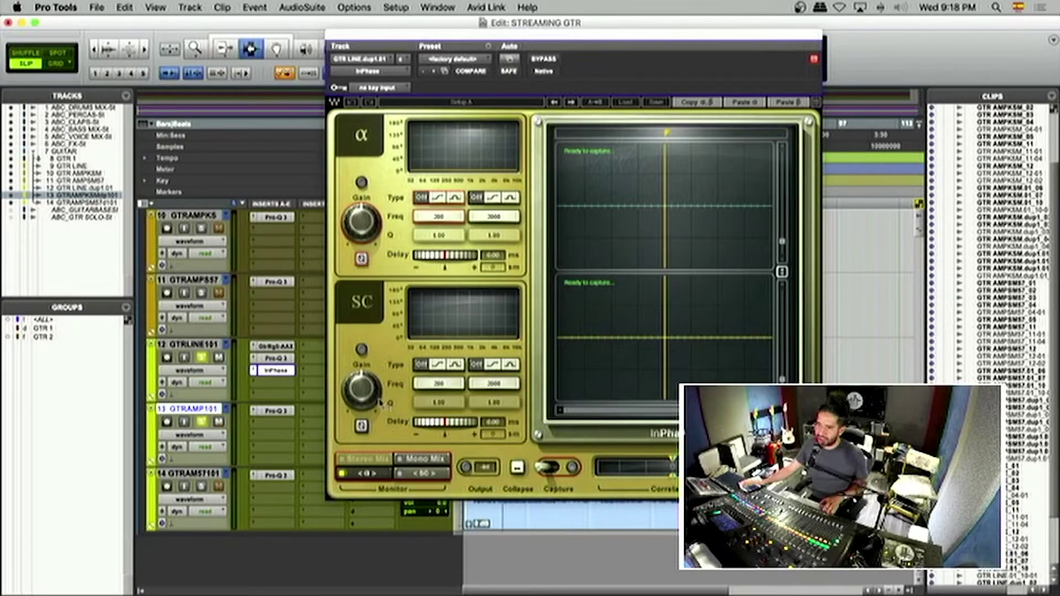
drag(428, 41, 495, 50)
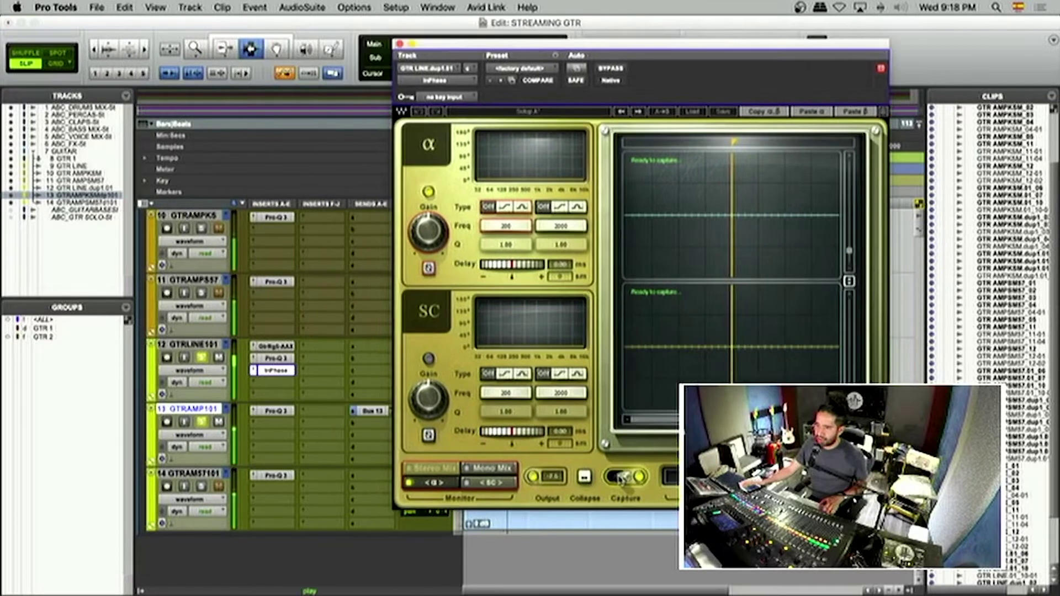
Step: Set InPhase's key input to Bus 13, and capture the line and sidechain waveforms during playback
click(622, 478)
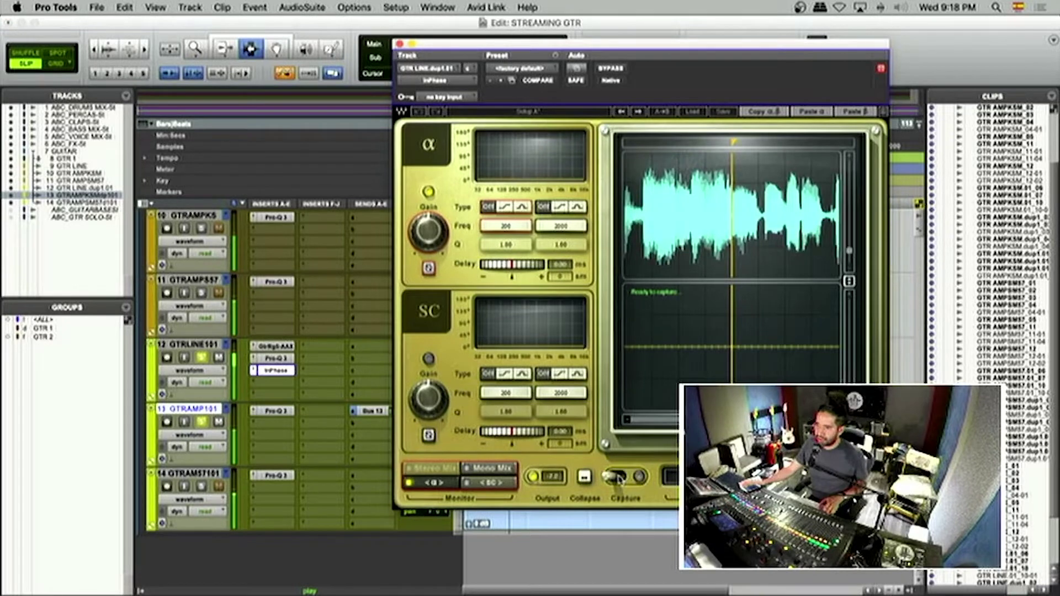
click(446, 96)
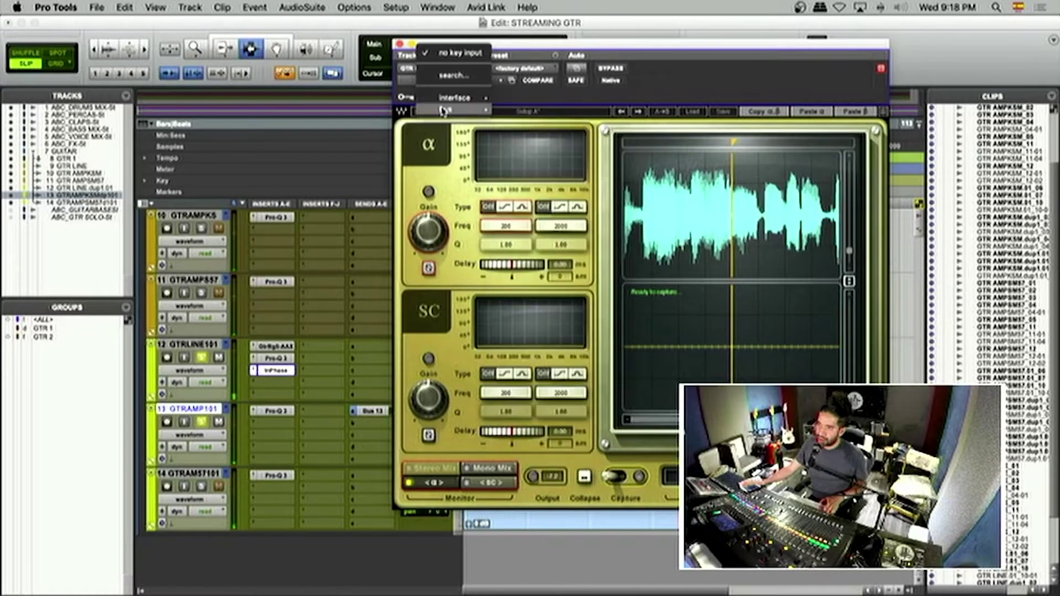
click(540, 156)
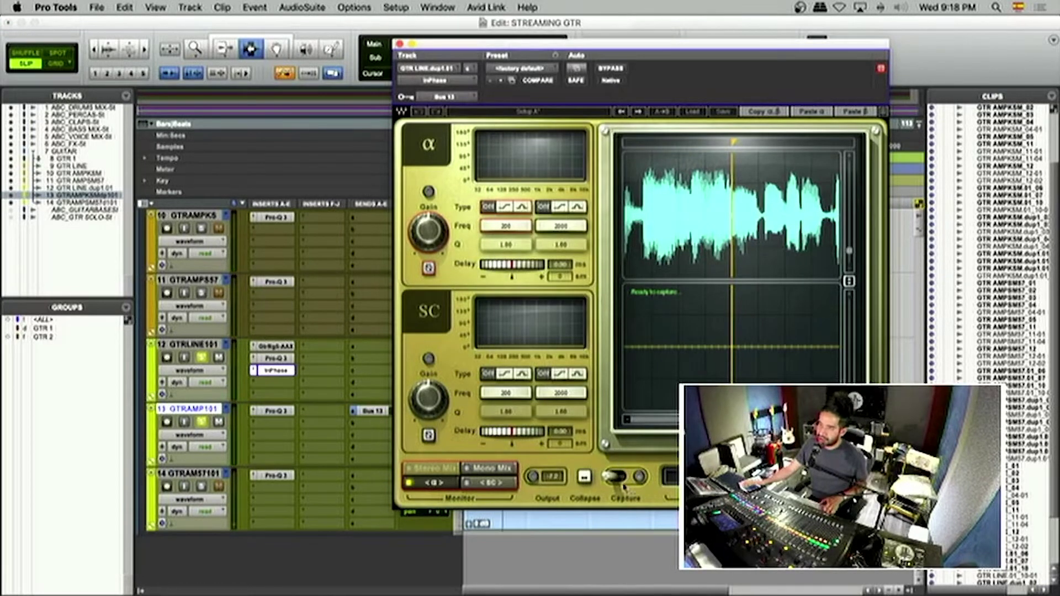
key(space)
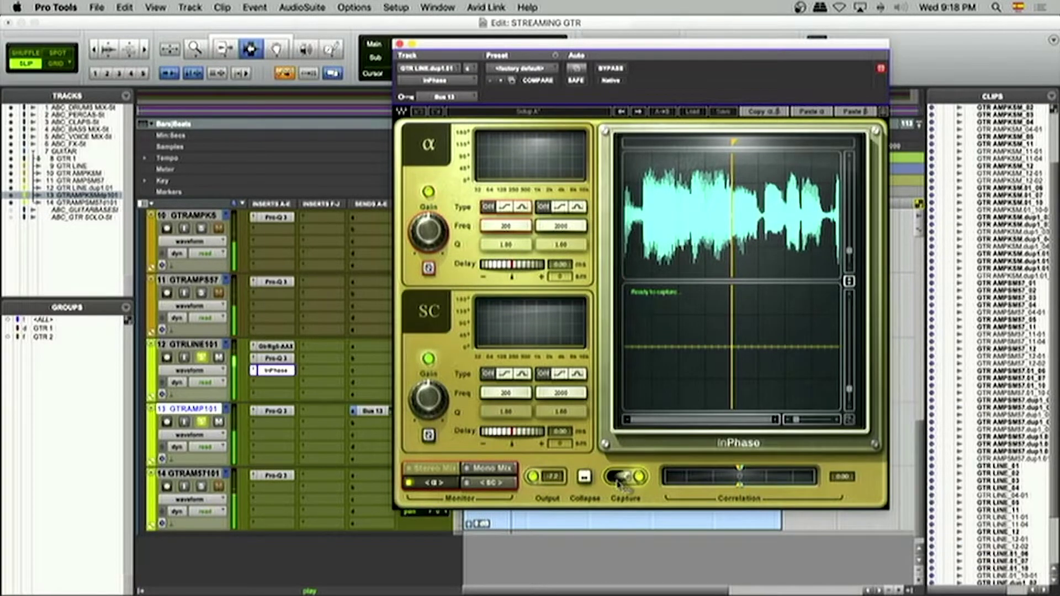
click(621, 478)
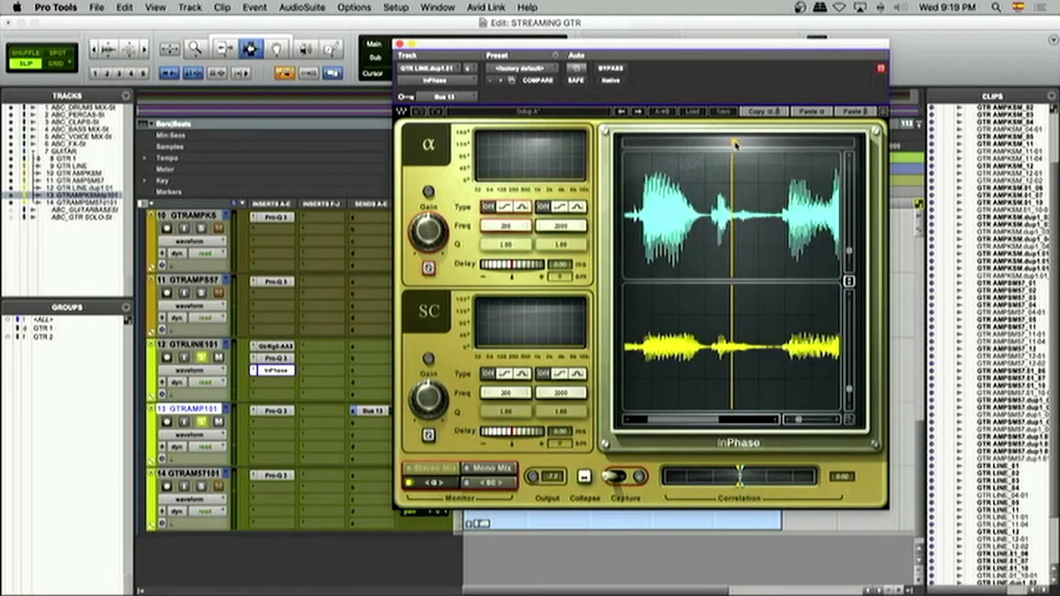
Step: Align the line waveform with the sidechain in InPhase by increasing the alpha delay, and invert the alpha polarity
drag(734, 141, 789, 141)
drag(799, 420, 806, 419)
drag(512, 265, 514, 264)
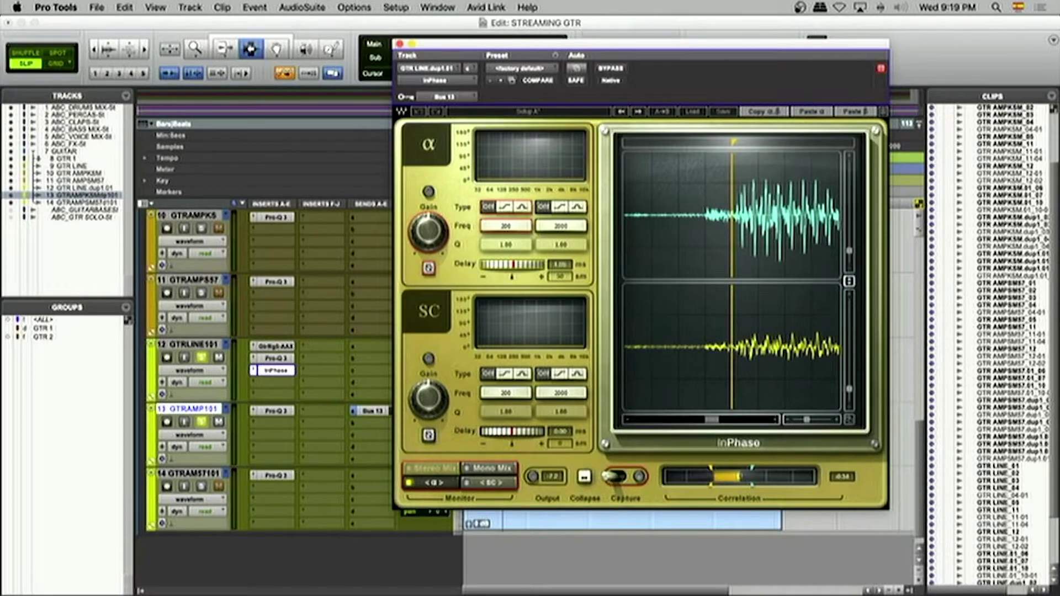
mouse_move(513, 264)
mouse_down()
mouse_move(501, 264)
mouse_move(526, 264)
mouse_up()
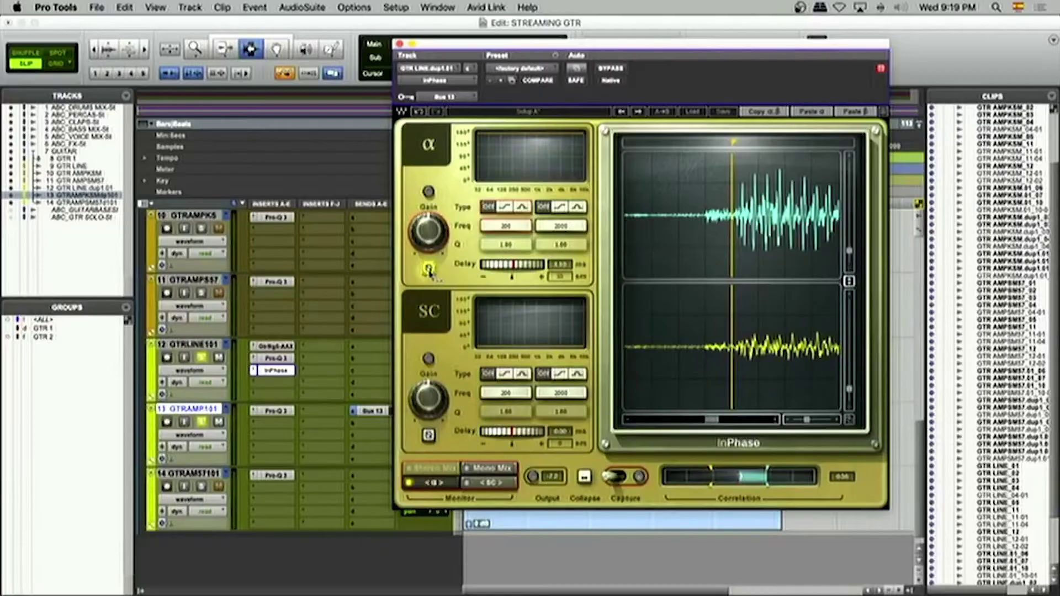
click(434, 280)
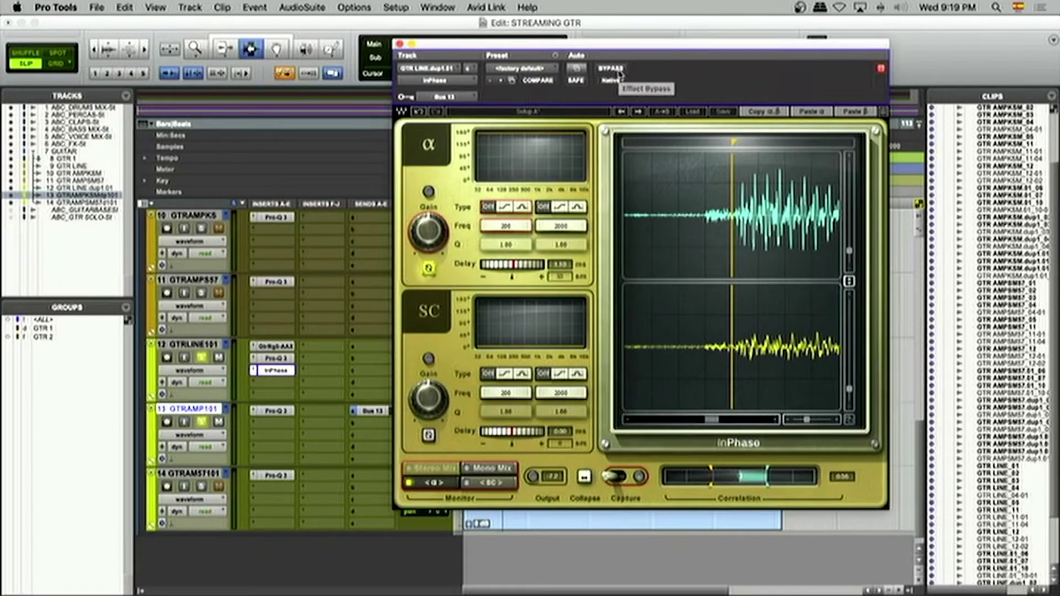
Step: Compare the soloed line and amp tracks with InPhase bypassed and active during playback, and close the plug-in
key(space)
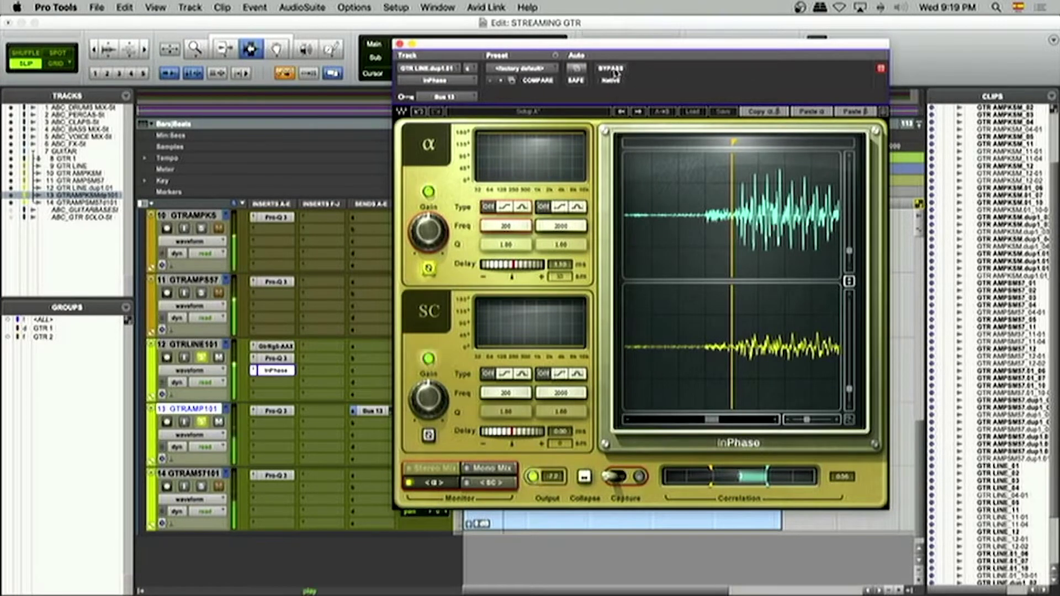
click(612, 69)
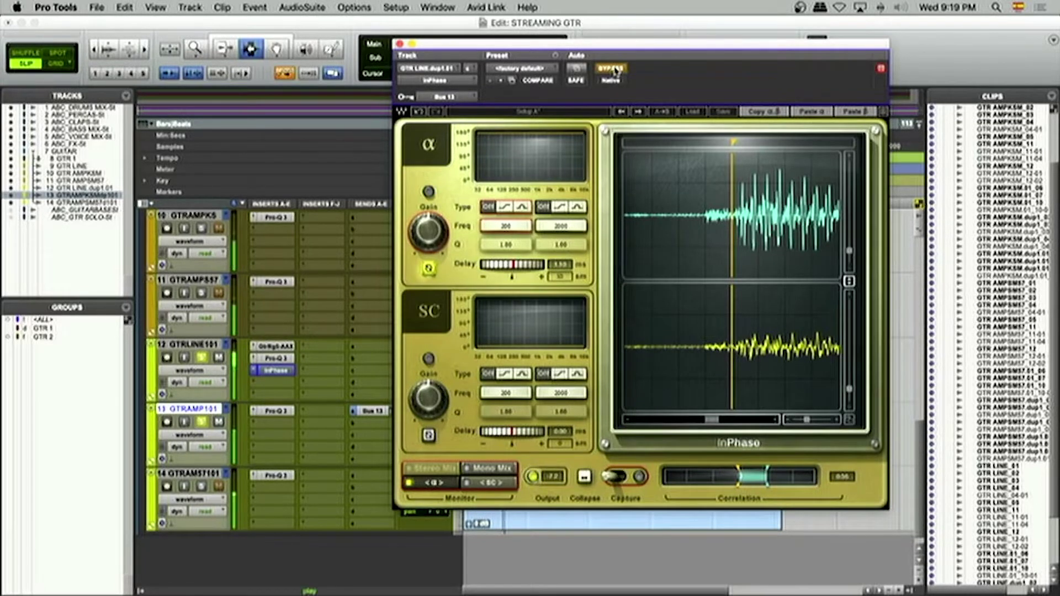
click(613, 69)
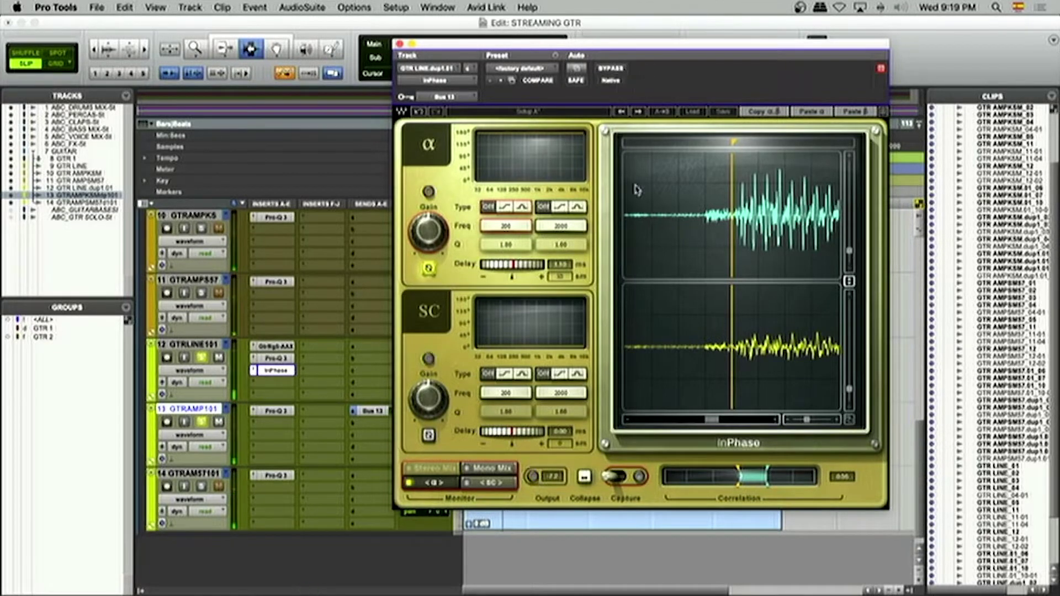
click(282, 374)
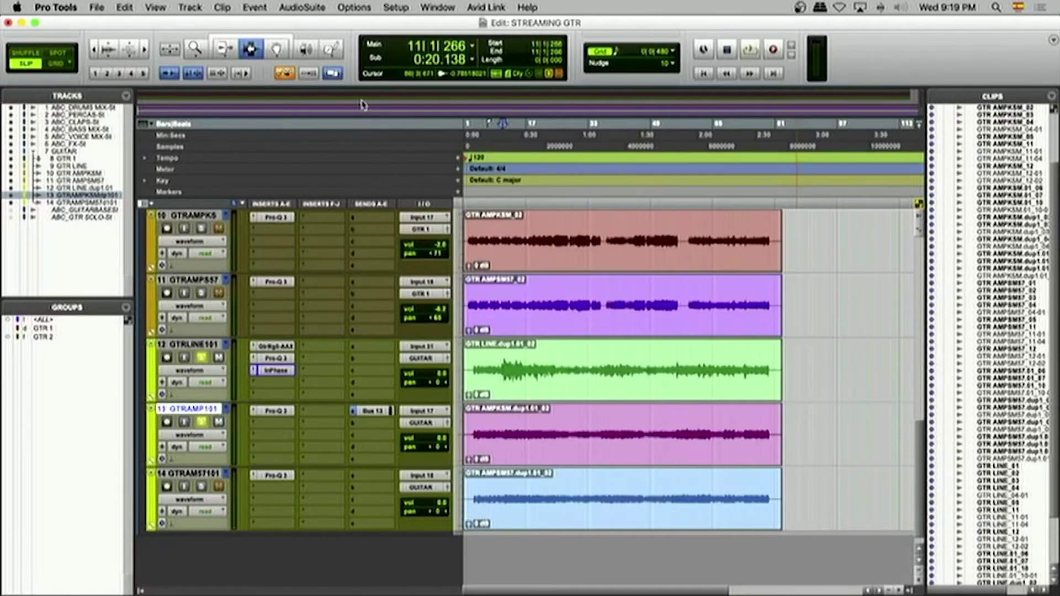
Step: In the Mix window, set GTRAMP101's level to -2.0 dB and pull GTRLINE101 and GTRAM57101 fully down
key(super+equal)
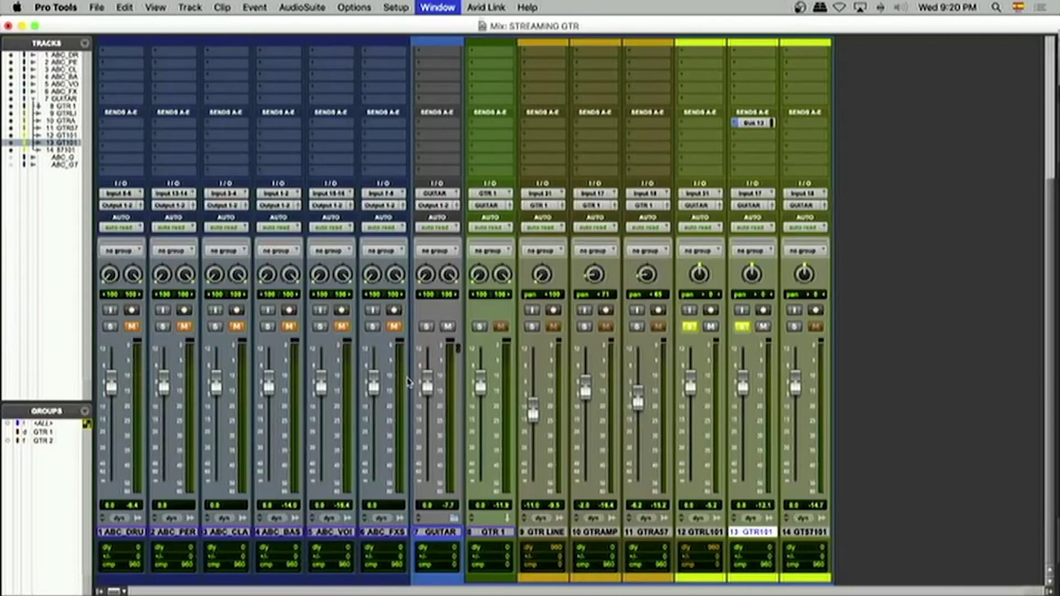
drag(690, 386, 691, 402)
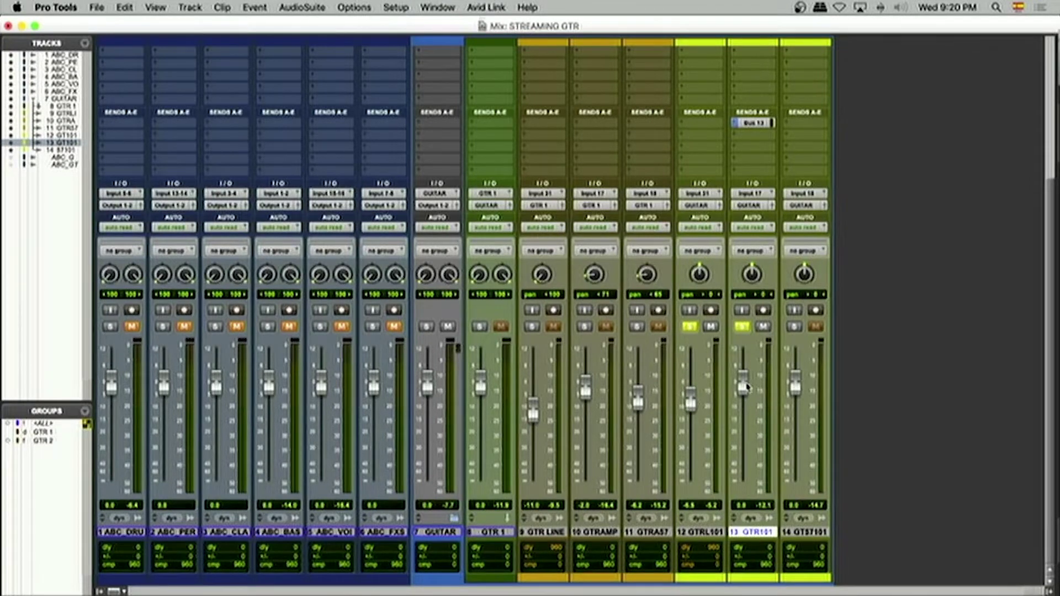
drag(747, 386, 744, 435)
drag(691, 398, 691, 484)
drag(795, 383, 807, 485)
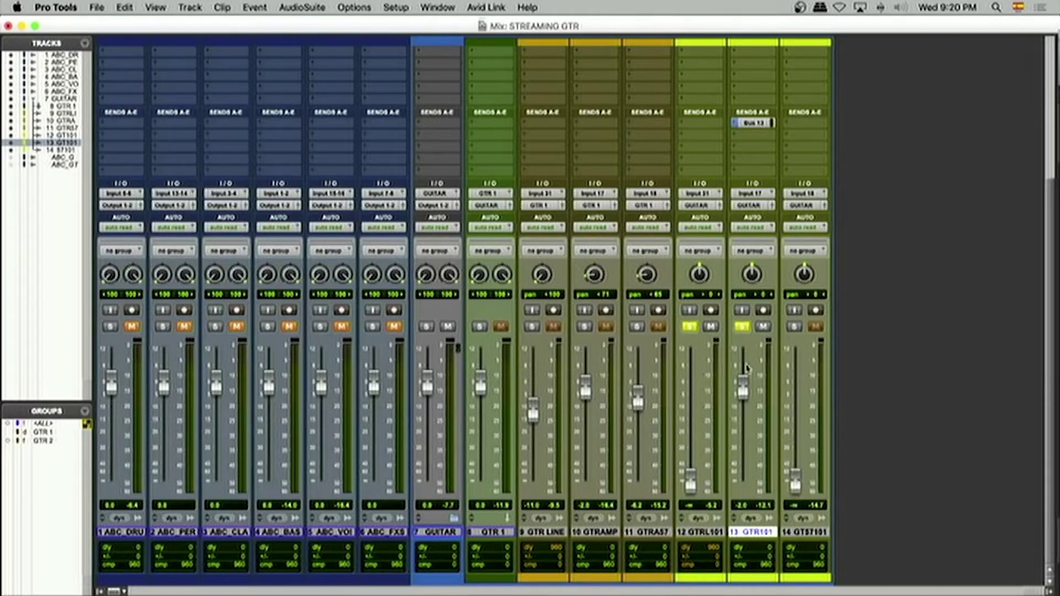
Step: Solo both amp tracks during playback, raise GTRAM57101 to -6.2 dB and GTRLINE101 to -11.0 dB, with the line soloed again
click(690, 326)
click(795, 326)
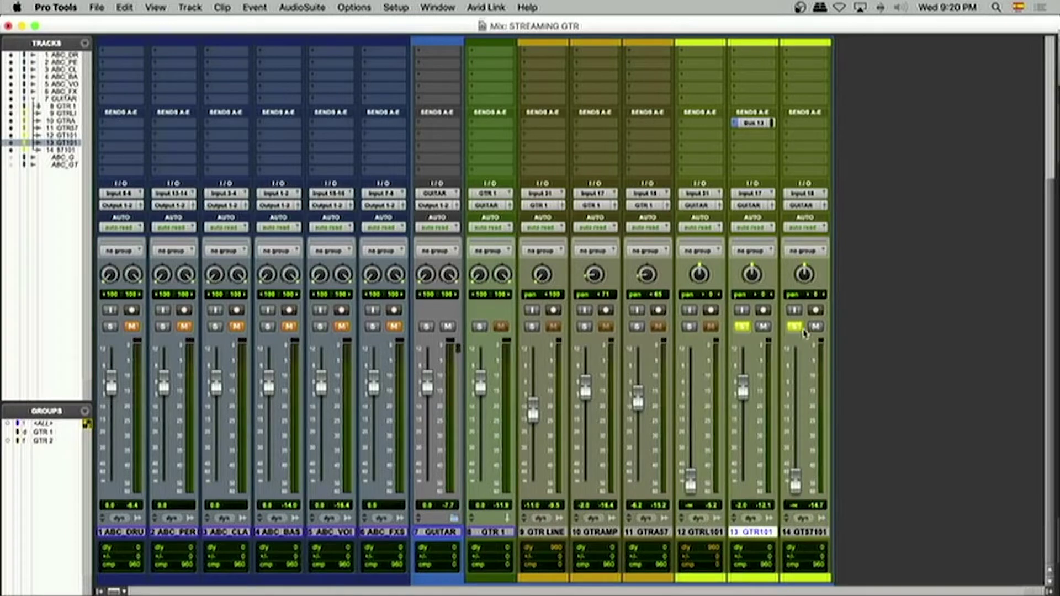
drag(795, 481, 798, 403)
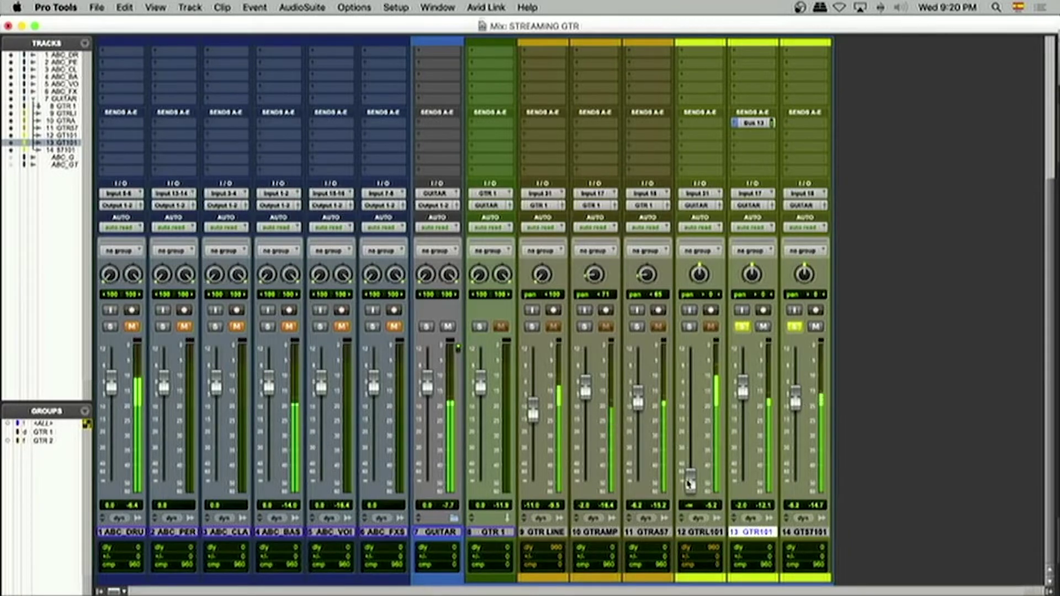
drag(688, 483, 698, 417)
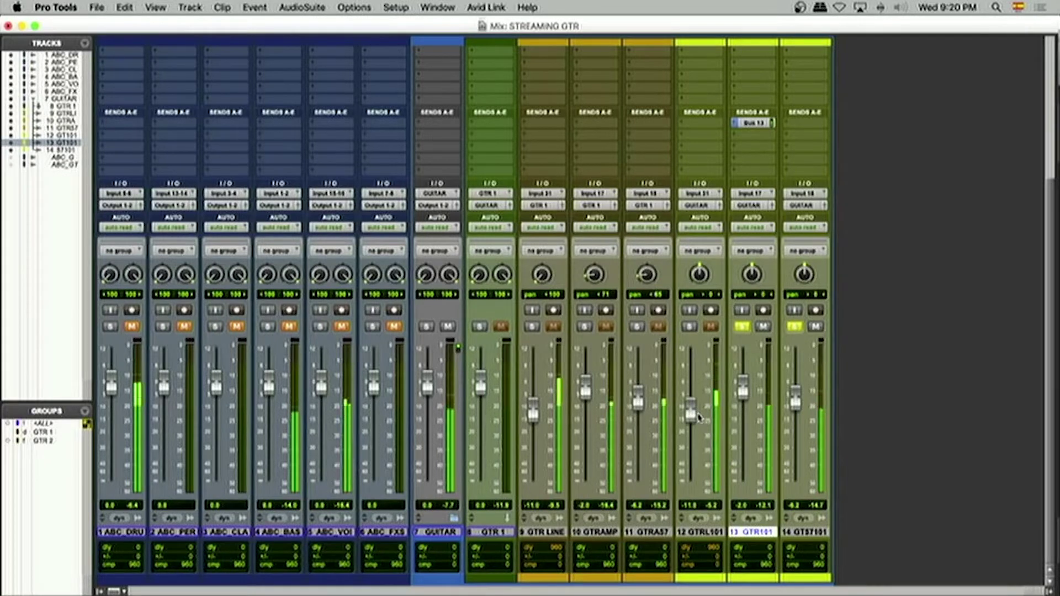
mouse_move(692, 415)
mouse_down()
mouse_move(689, 487)
mouse_move(692, 411)
mouse_up()
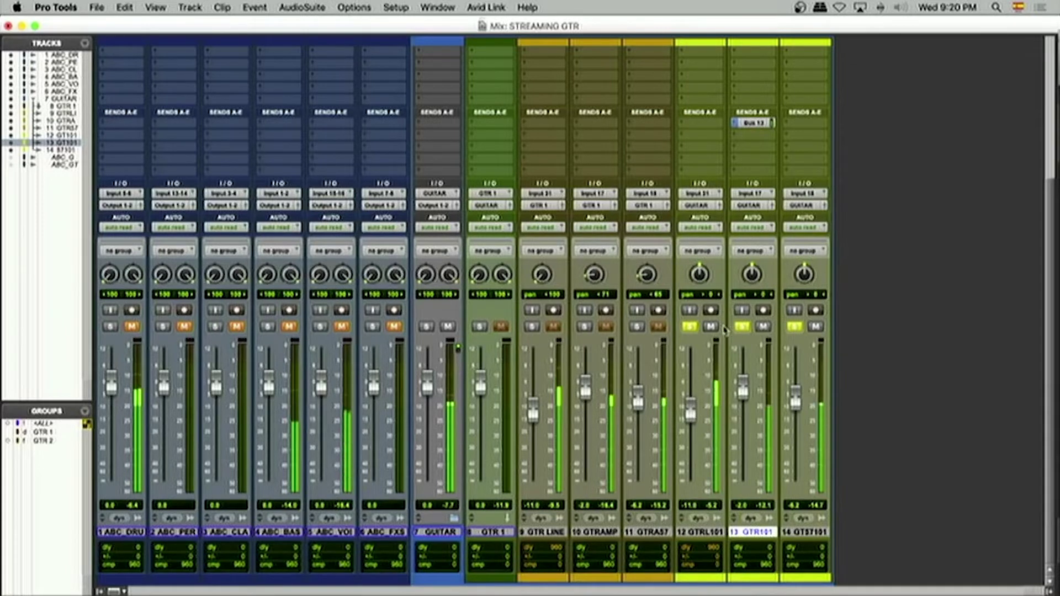
Step: Stop playback, and pan GTRLINE101 100 right, GTRAMP101 71 right and GTRAM57101 65 right
key(space)
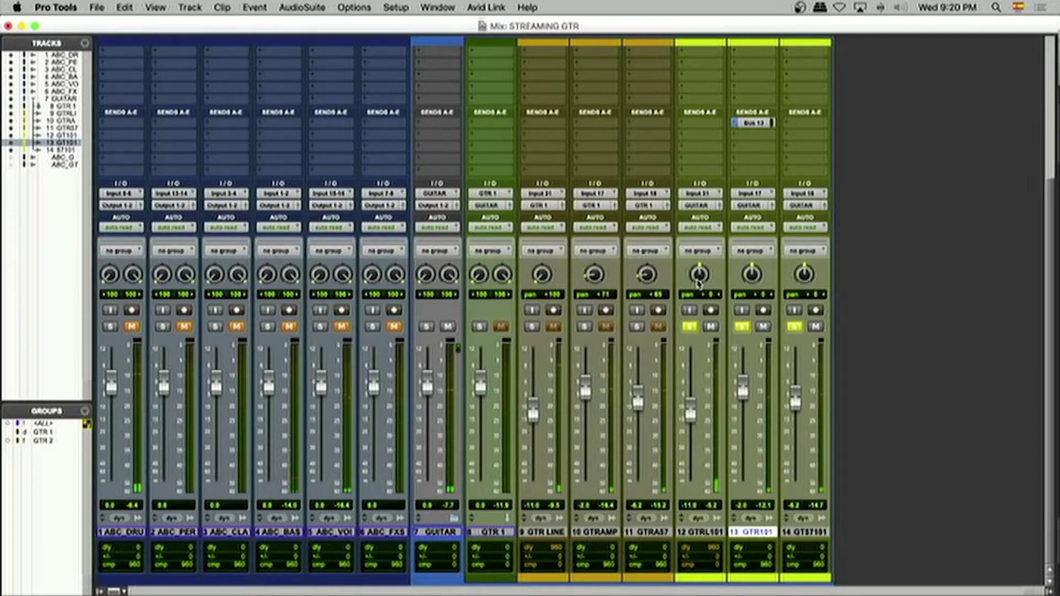
drag(698, 284, 797, 285)
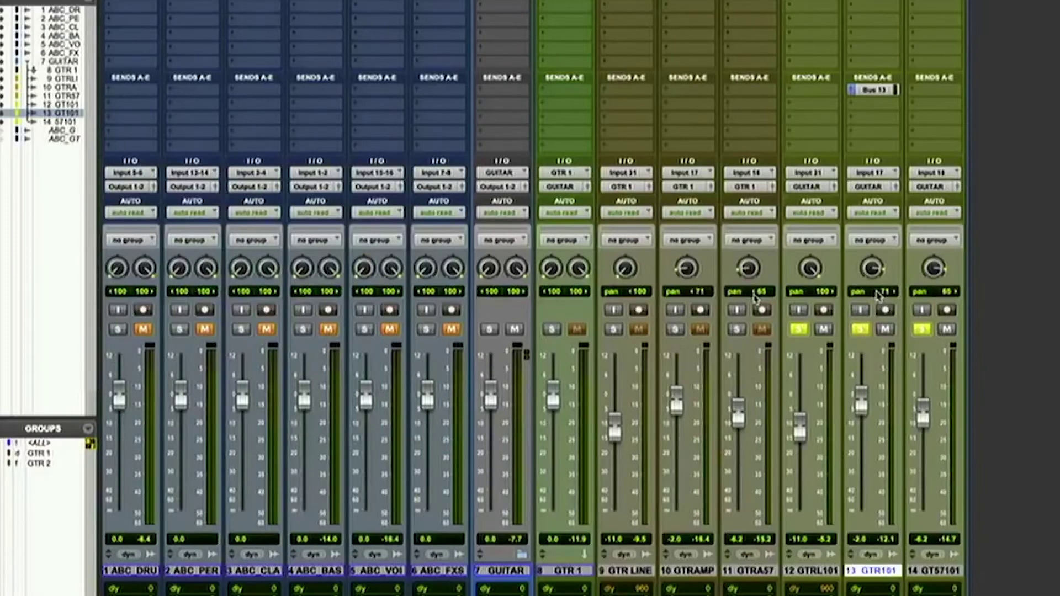
Step: Select the three second-guitar tracks and route their outputs to a new stereo Aux Input named GTR 2
click(811, 570)
shift+click(931, 570)
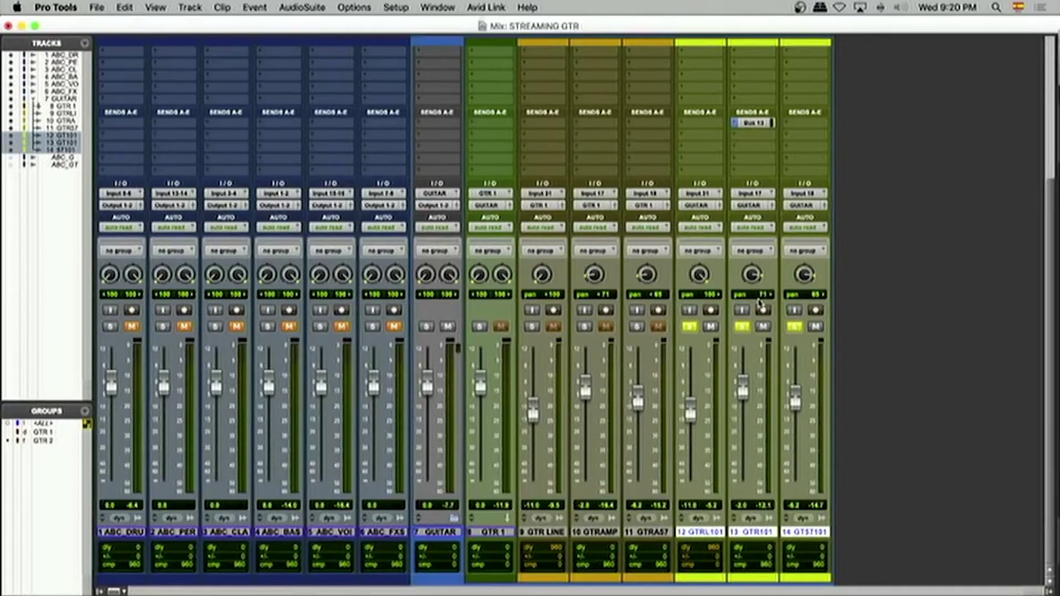
click(699, 206)
mouse_move(715, 220)
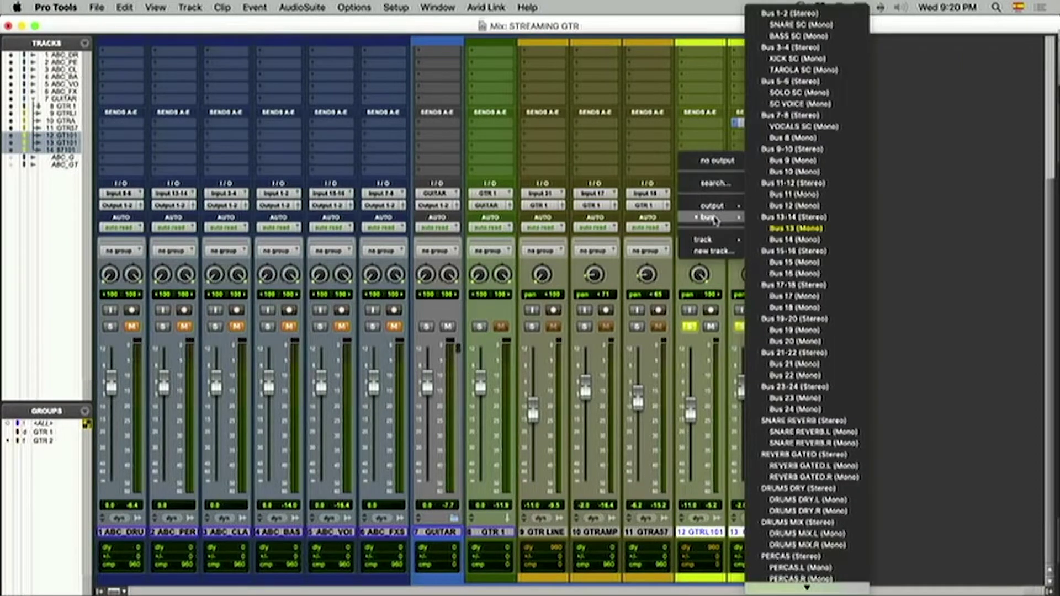
click(714, 252)
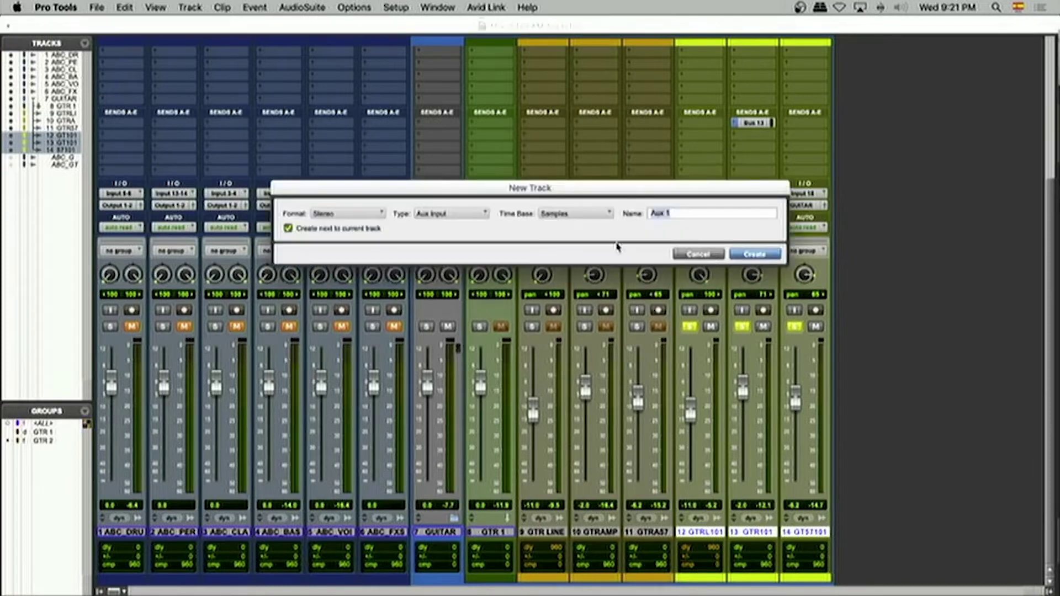
text(GTR 2)
key(Return)
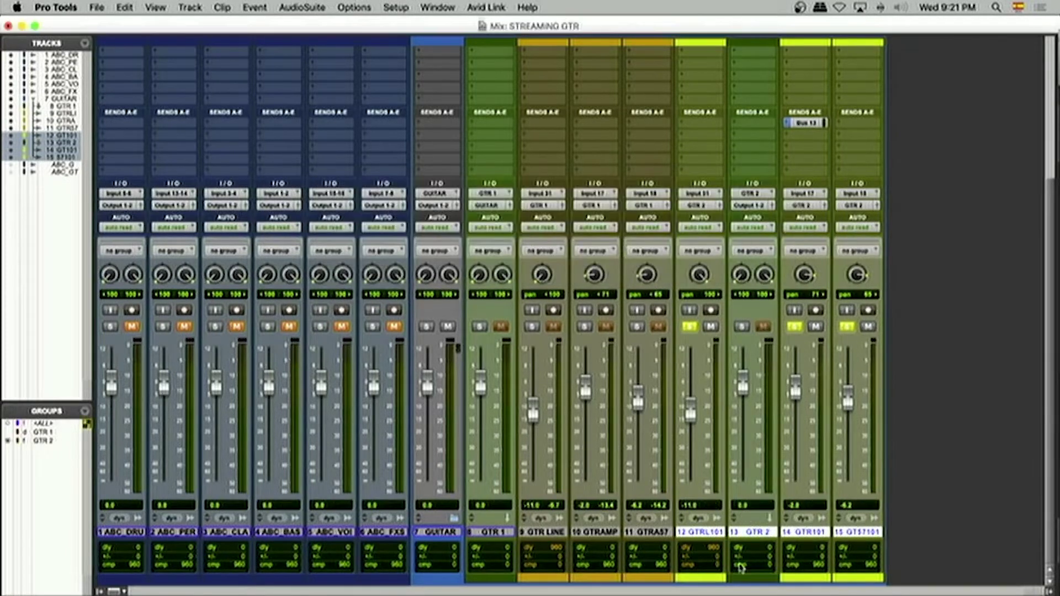
Step: Move the GTR 2 aux ahead of GTRLINE101, and color both GTR 1 and GTR 2 bright green
drag(752, 532, 697, 536)
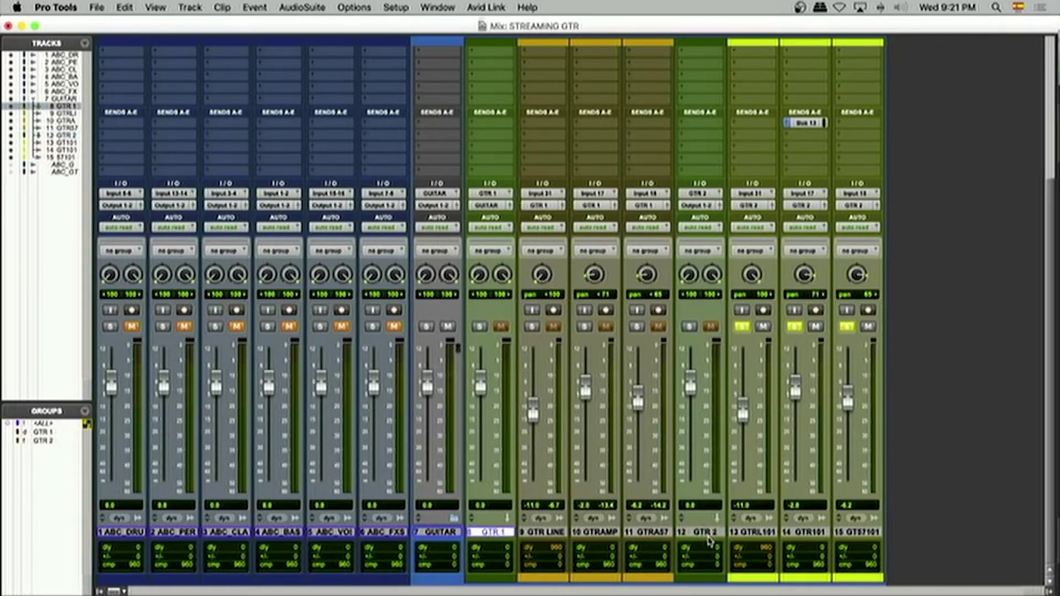
shift+click(707, 536)
click(249, 61)
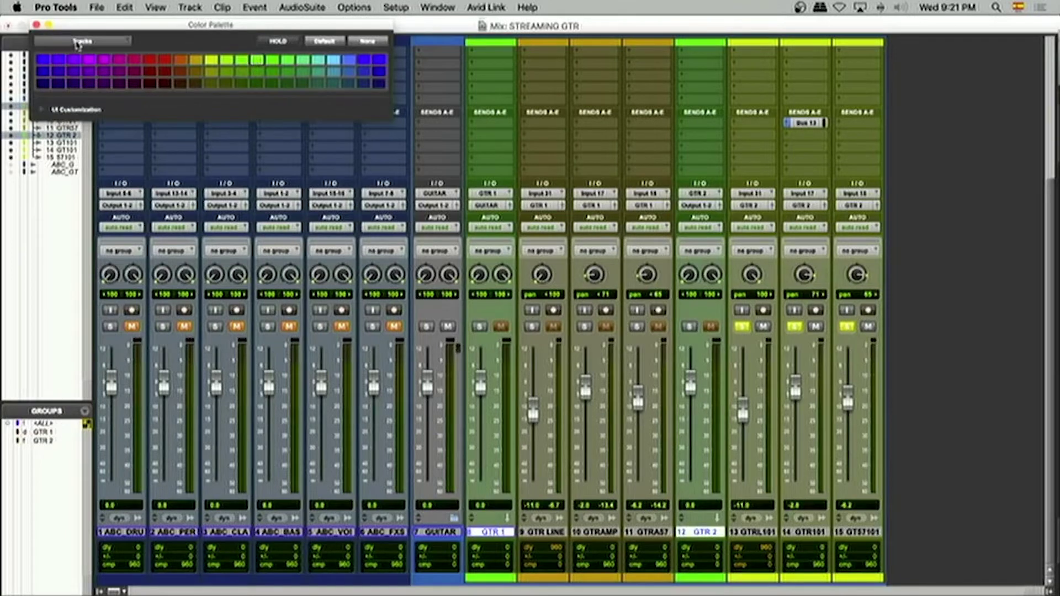
click(37, 25)
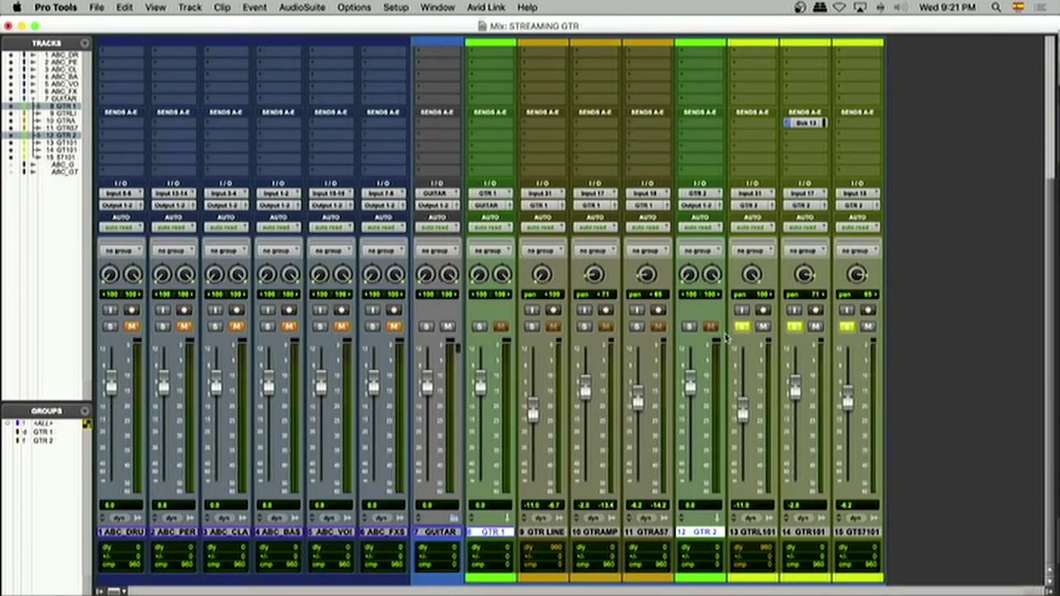
Step: During playback, solo the GTR 1 and GTR 2 auxes and GTRA57, and stop playback
click(481, 327)
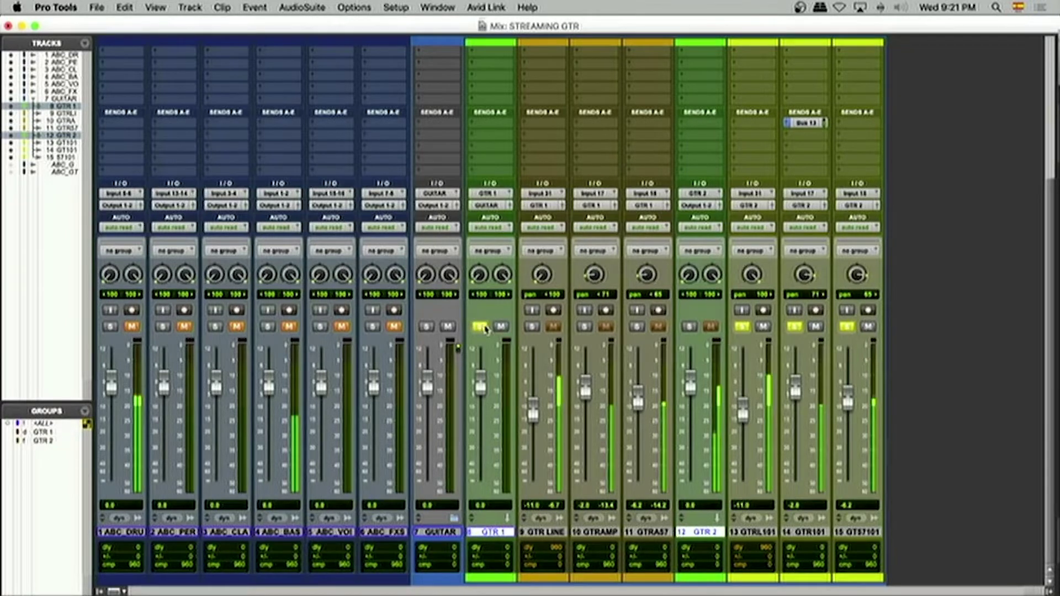
click(689, 326)
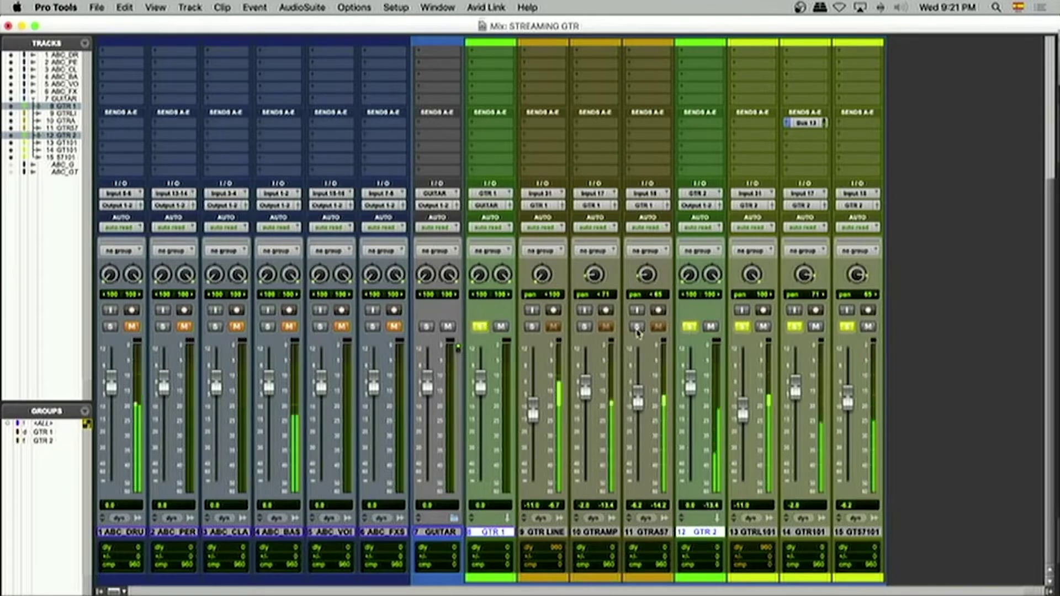
click(637, 328)
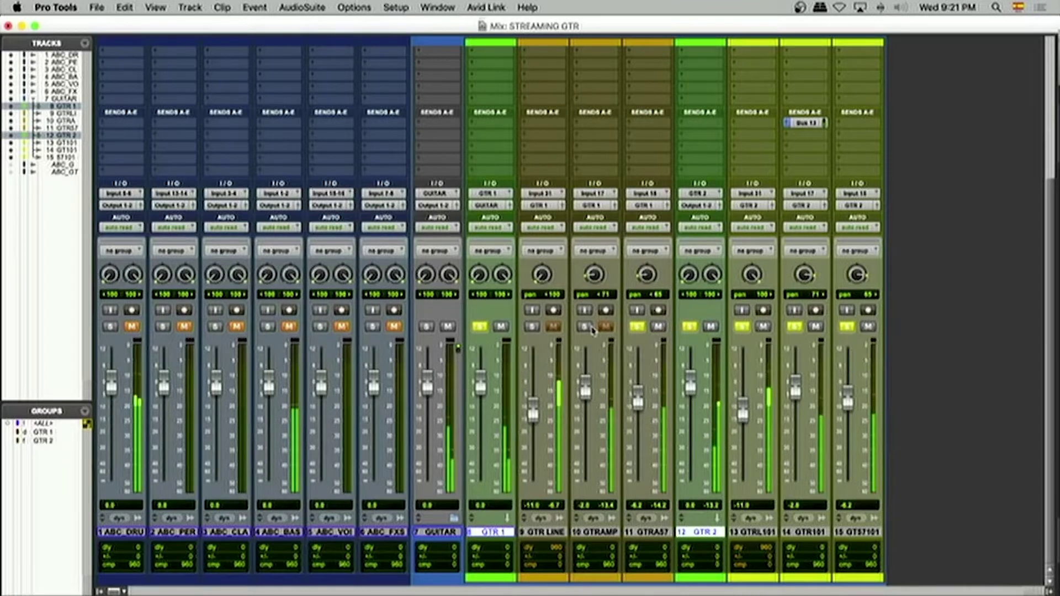
key(space)
Step: Activate the GTR 1 and GTR 2 groups, with the first guitar's line and two amp tracks selected and soloed
click(541, 532)
shift+click(645, 533)
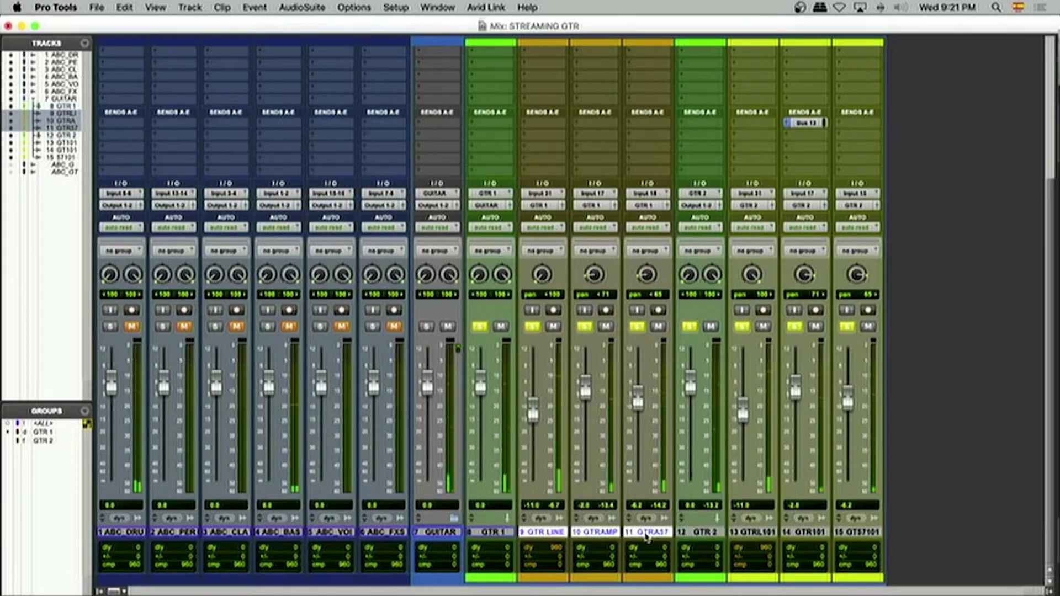
key(super+g)
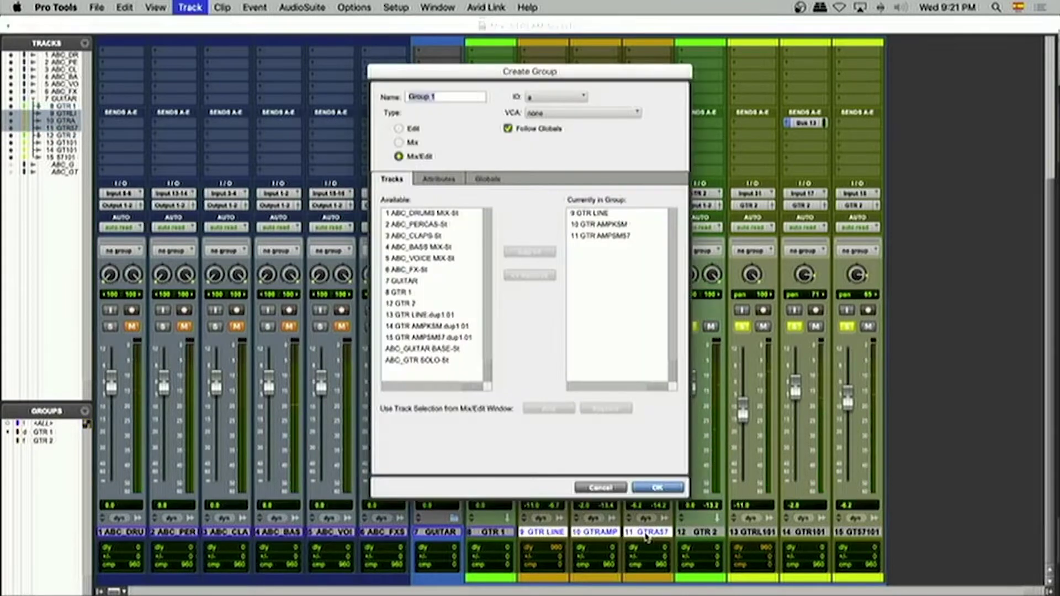
text(GTR 1)
key(Return)
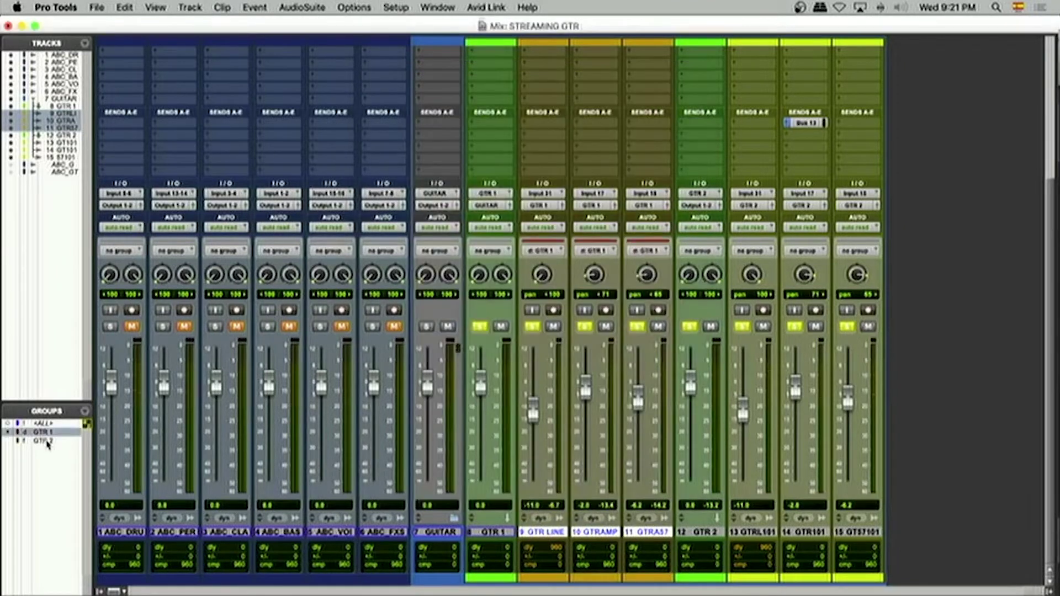
click(47, 442)
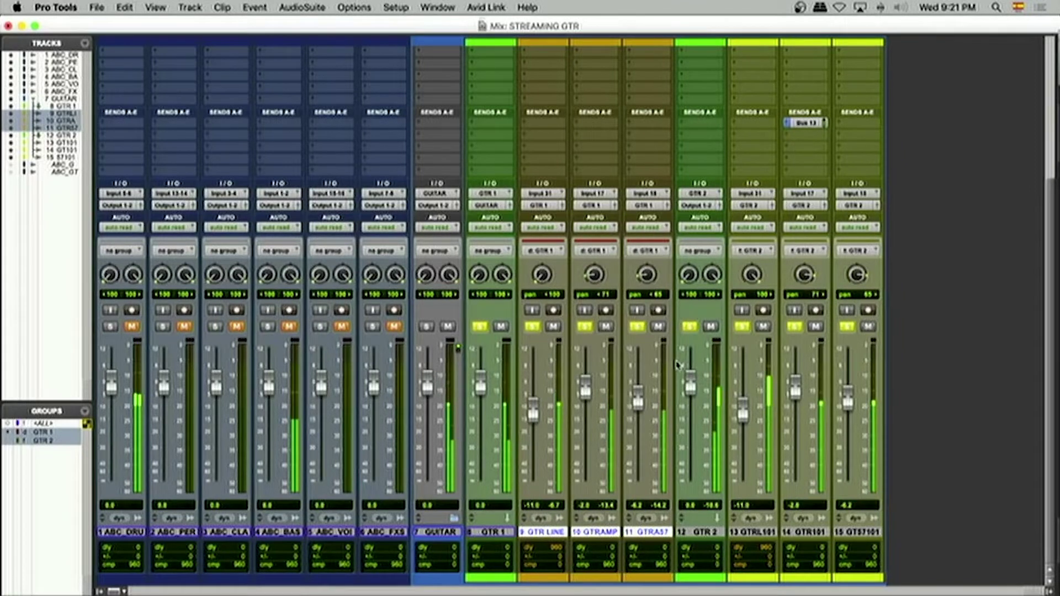
Step: Stop playback and route the GTR 2 aux's output to the GUITAR folder track
key(space)
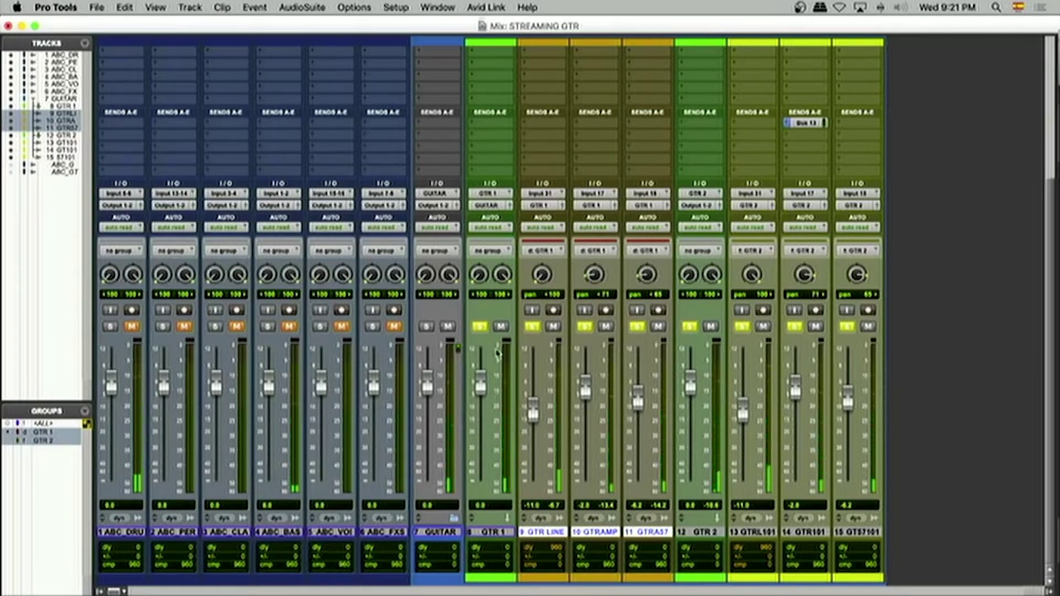
click(501, 533)
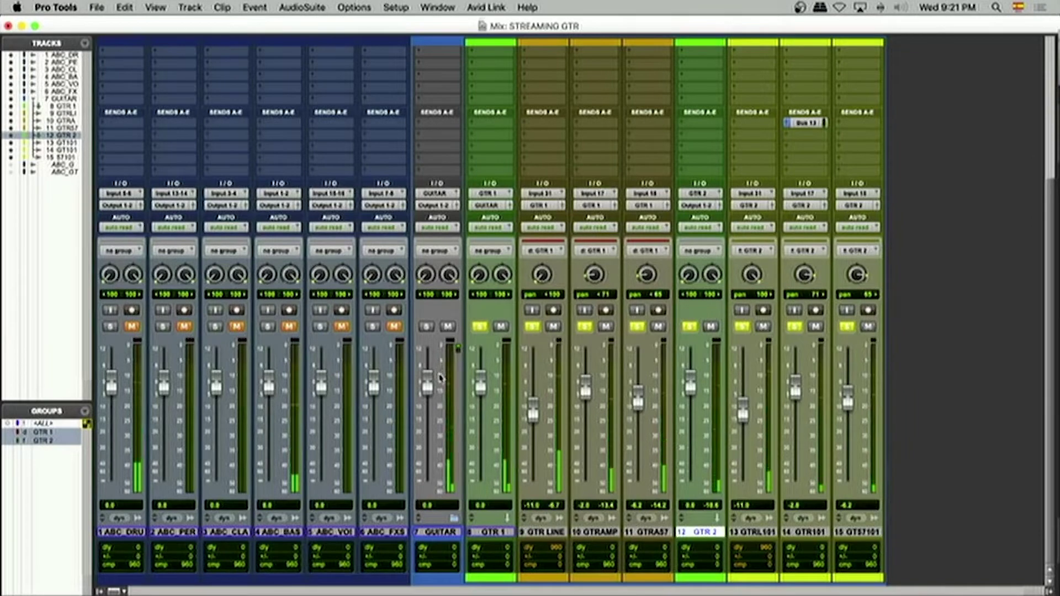
click(699, 205)
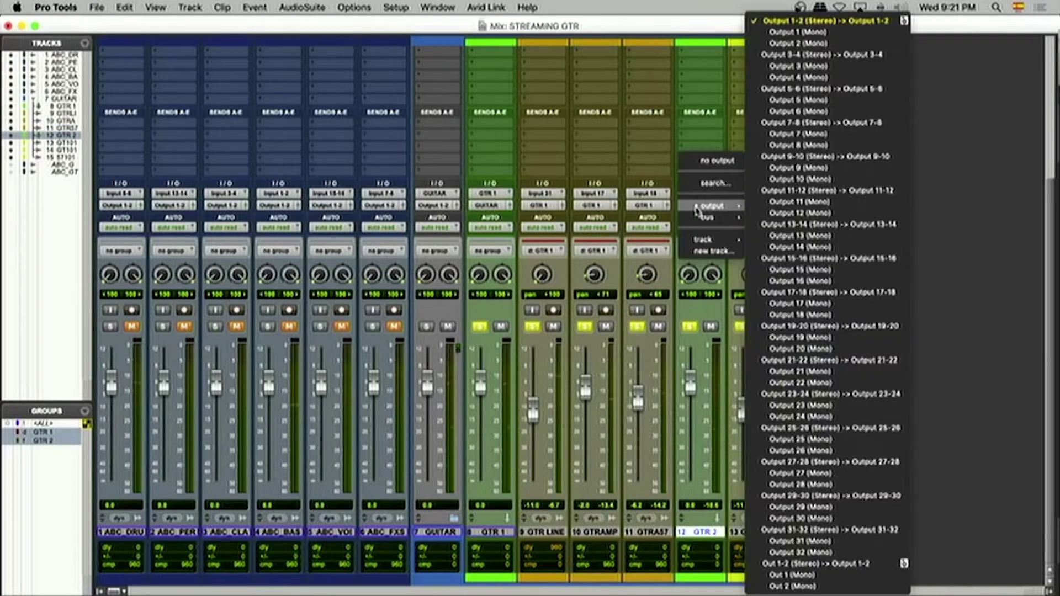
mouse_move(708, 239)
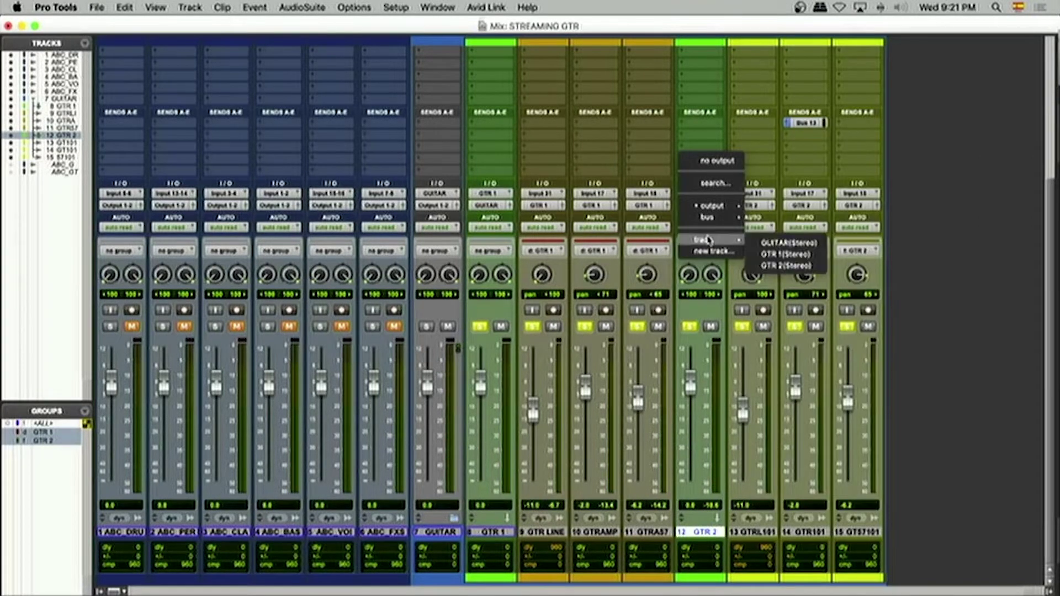
click(715, 205)
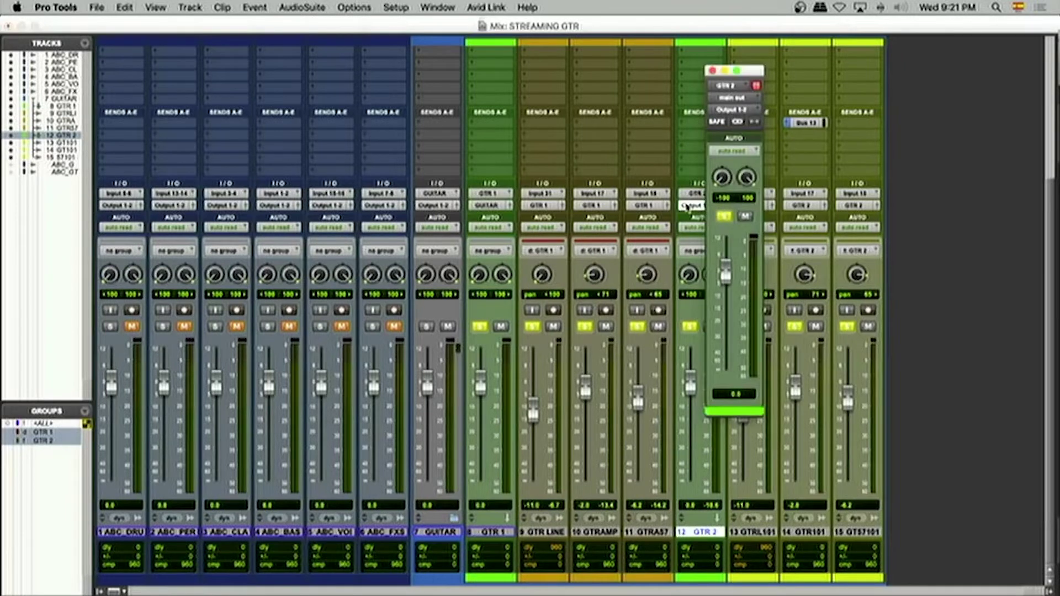
click(711, 71)
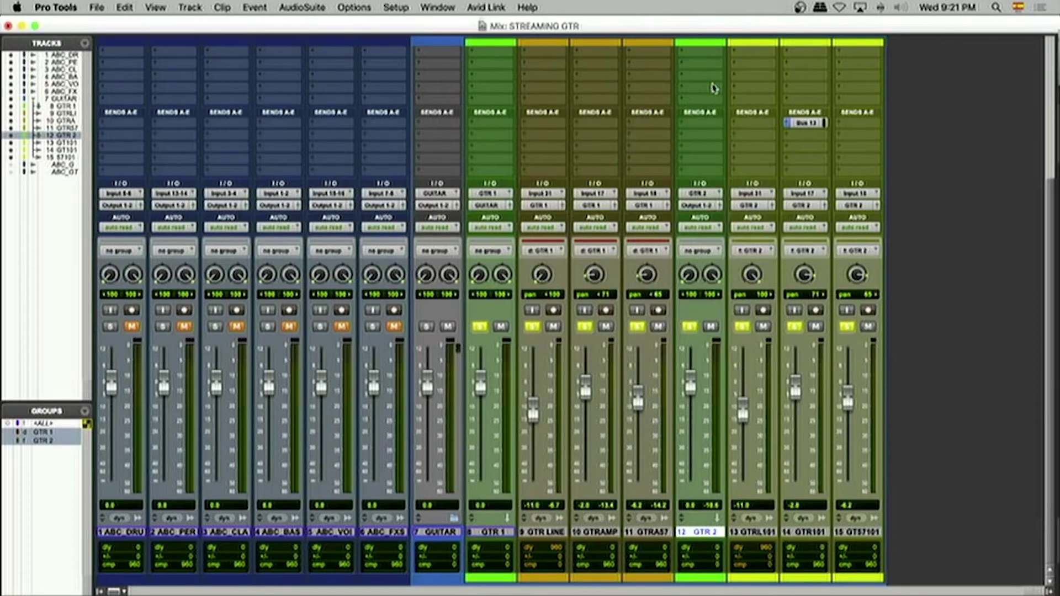
click(700, 205)
mouse_move(708, 240)
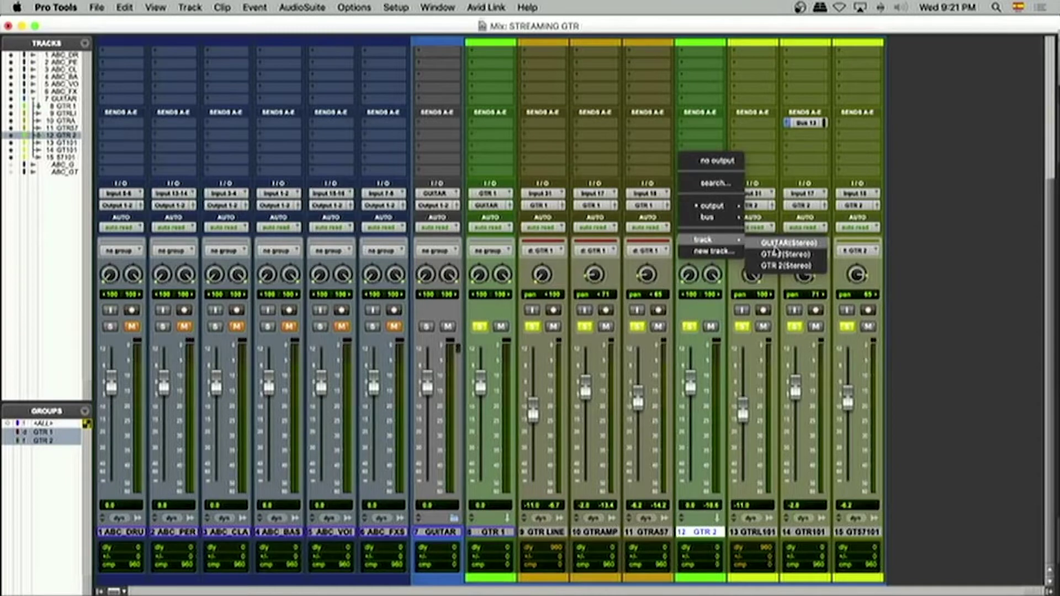
click(775, 246)
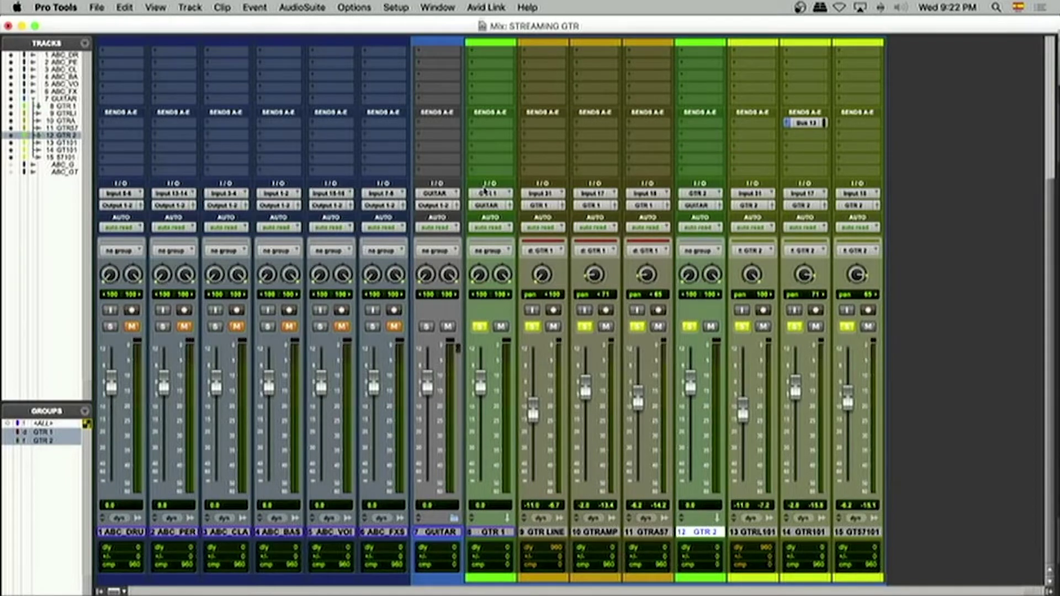
Step: Check the routing during playback by toggling GTR 1's solo and the GUITAR folder's mute, and clear all guitar solos
click(480, 327)
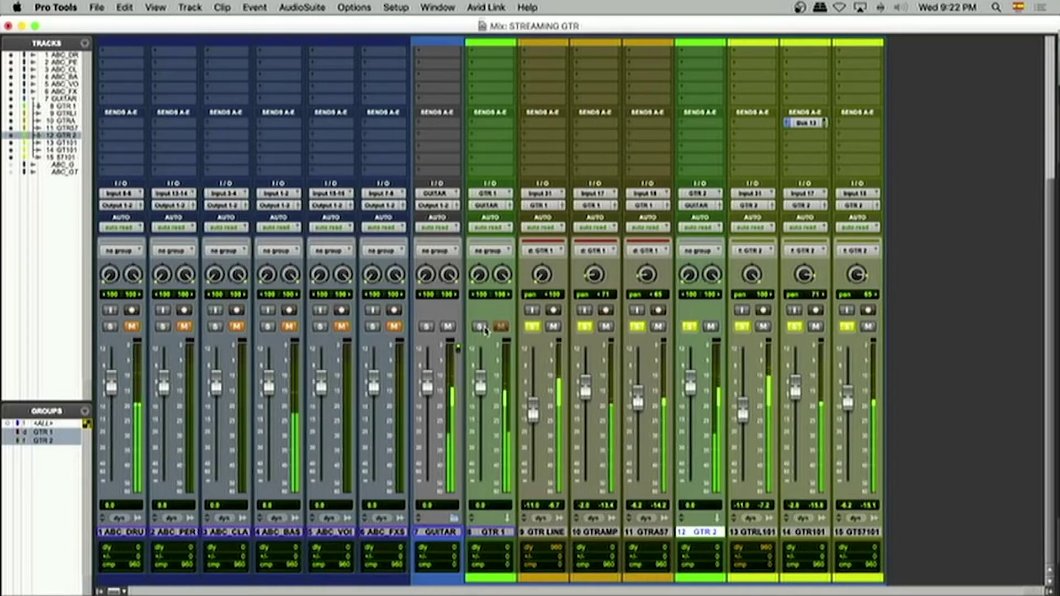
click(480, 327)
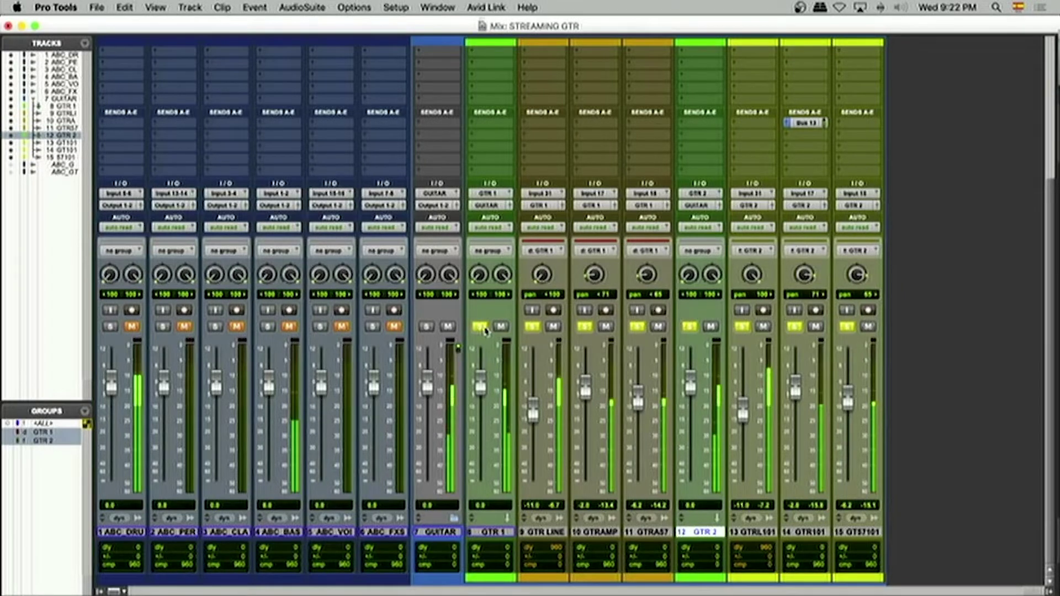
click(428, 327)
click(428, 327)
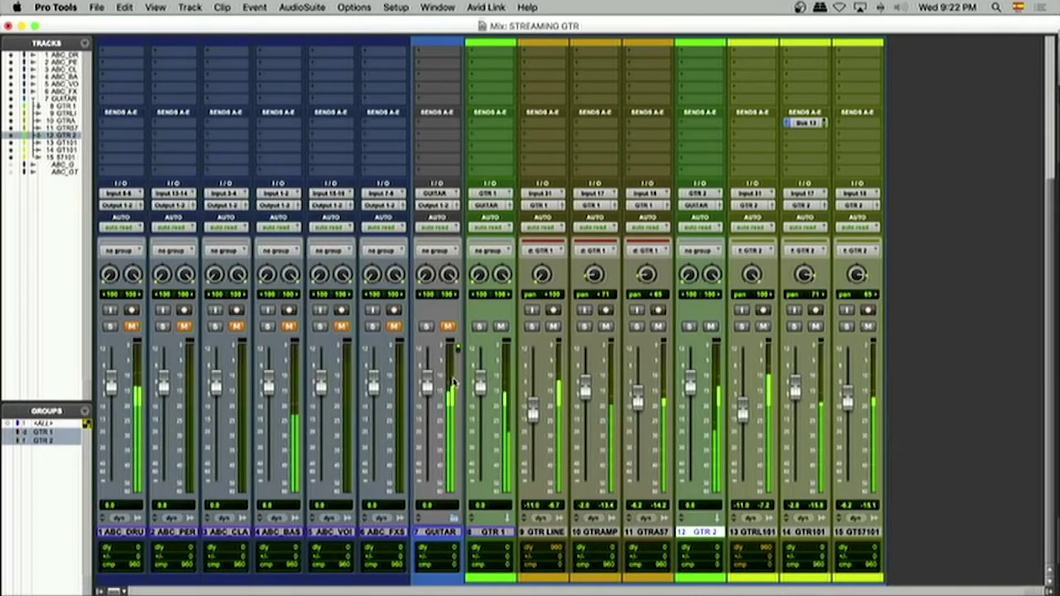
click(448, 327)
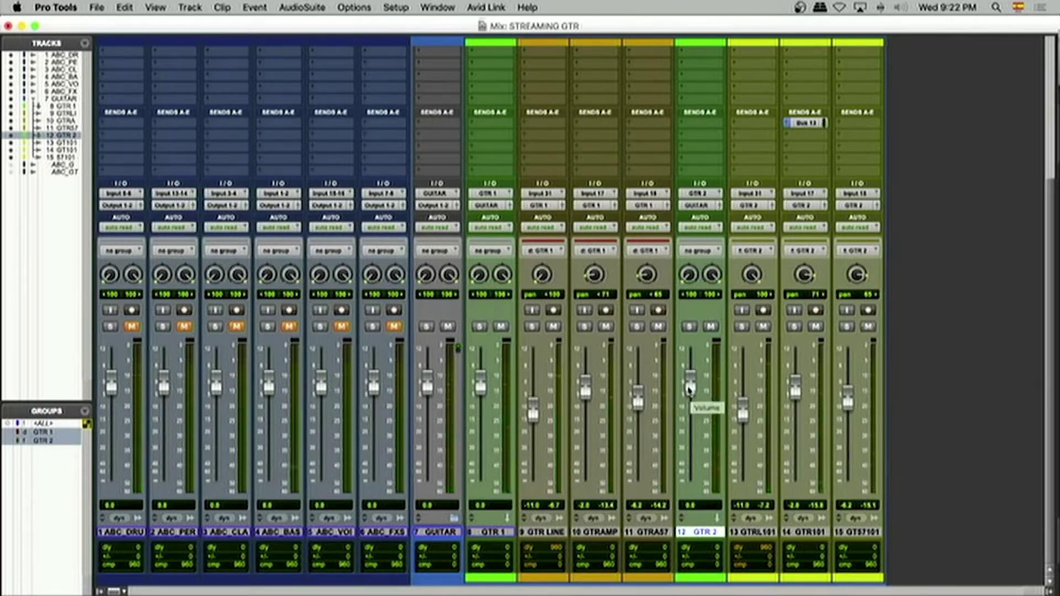
Step: Solo the GTR 1 aux and its three grouped source tracks during playback
click(480, 326)
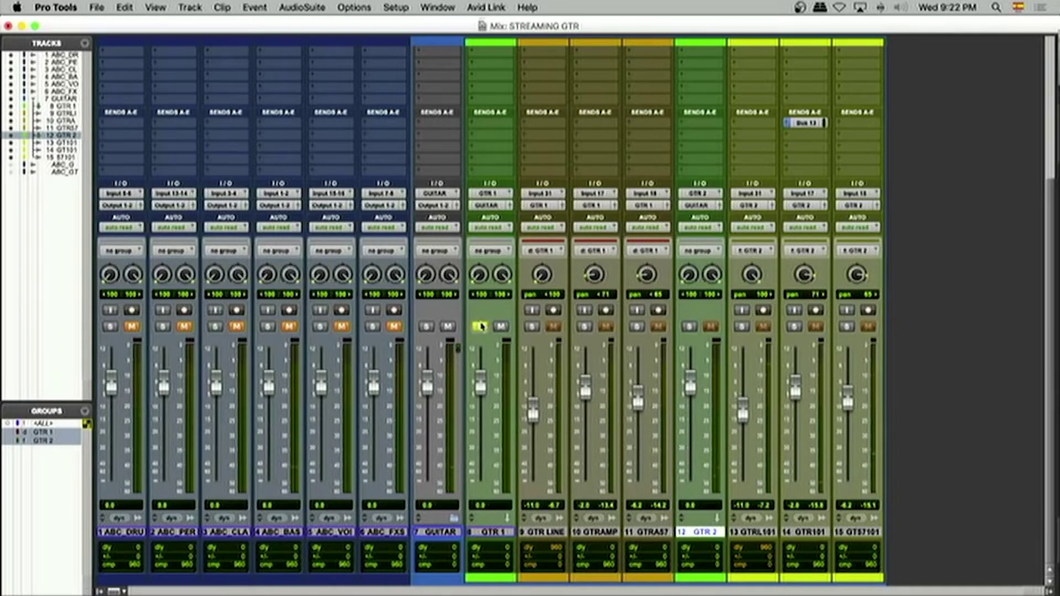
scroll(484, 115, up, 4)
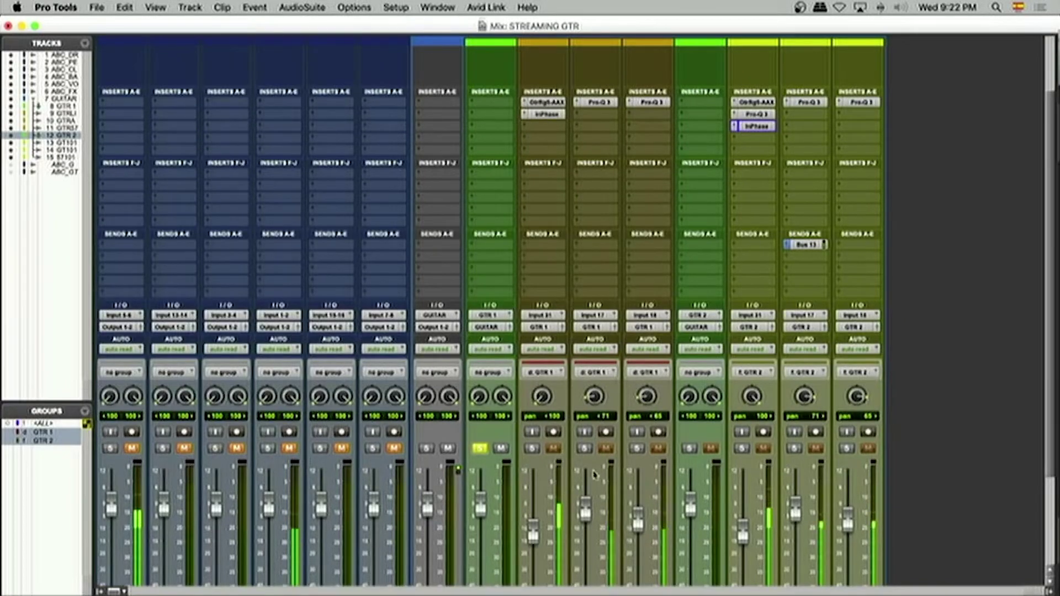
click(584, 447)
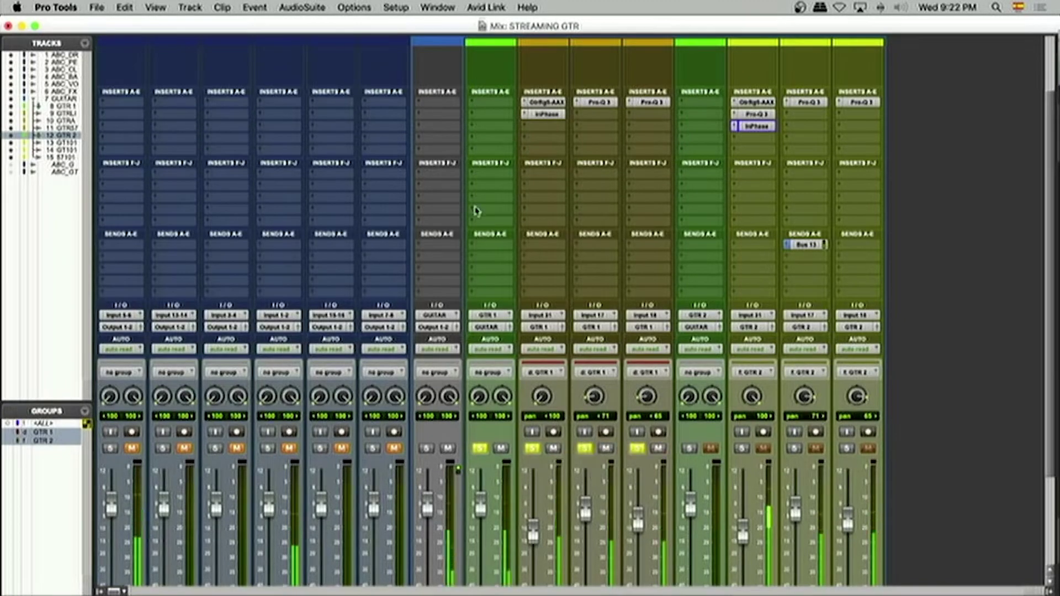
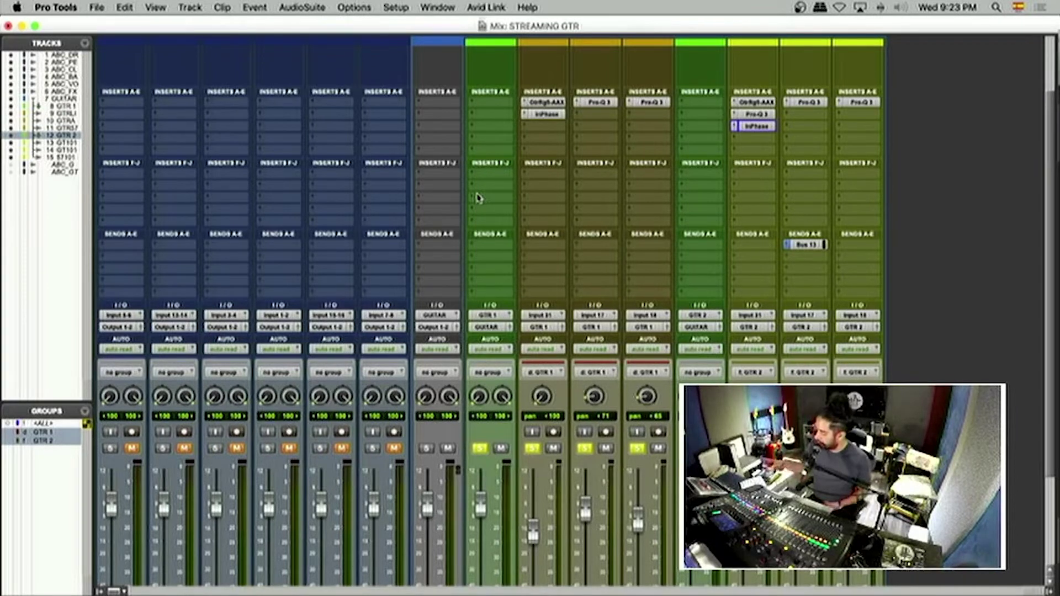
Step: In the Edit window, enable Grid mode and separate the first guitar's grouped clips from bar 27 to bar 28
key(super+equal)
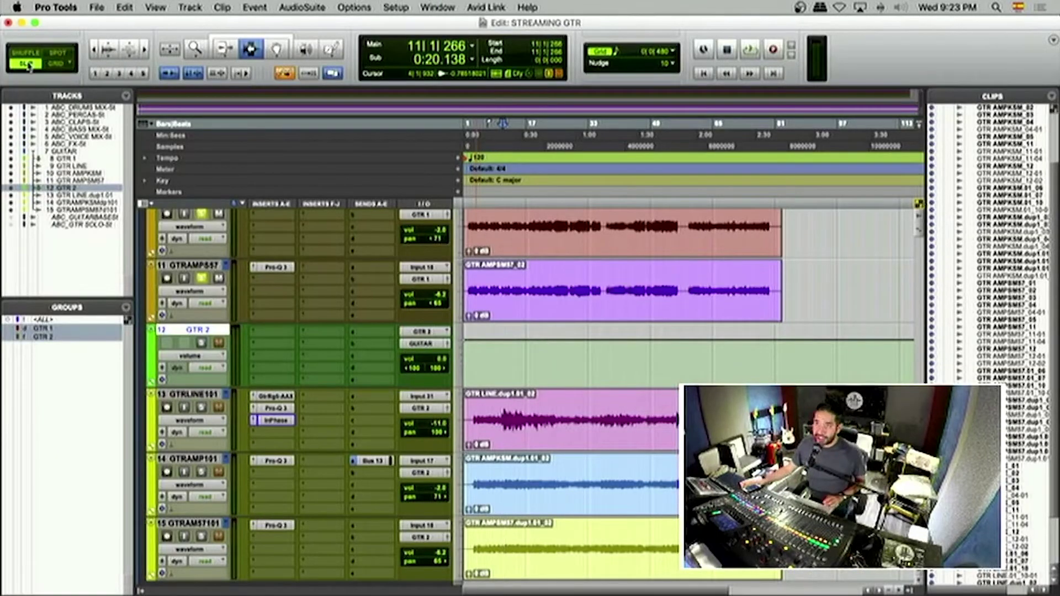
key(F4)
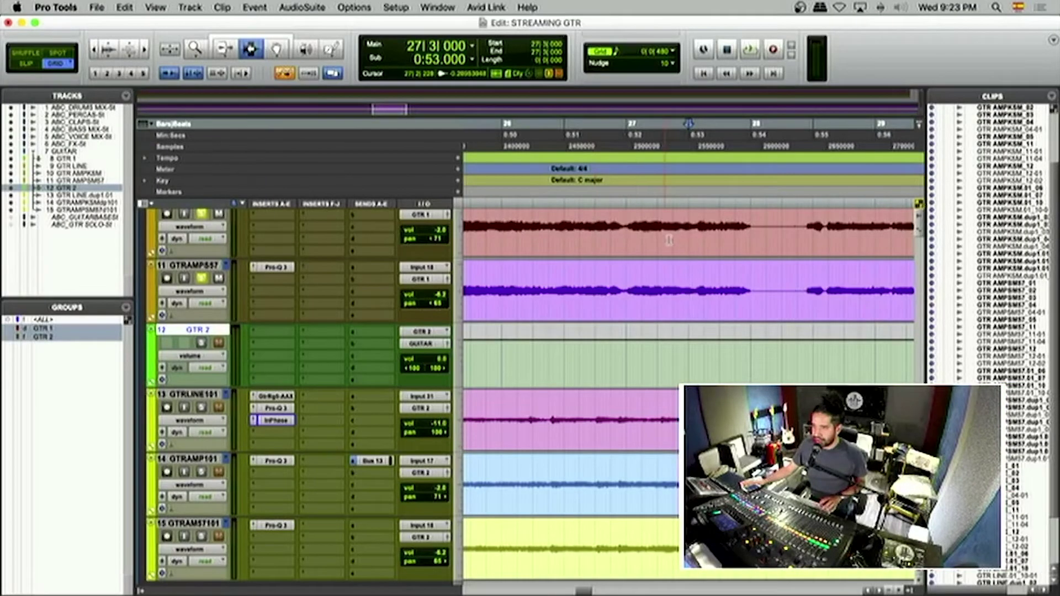
drag(668, 240, 752, 256)
key(b)
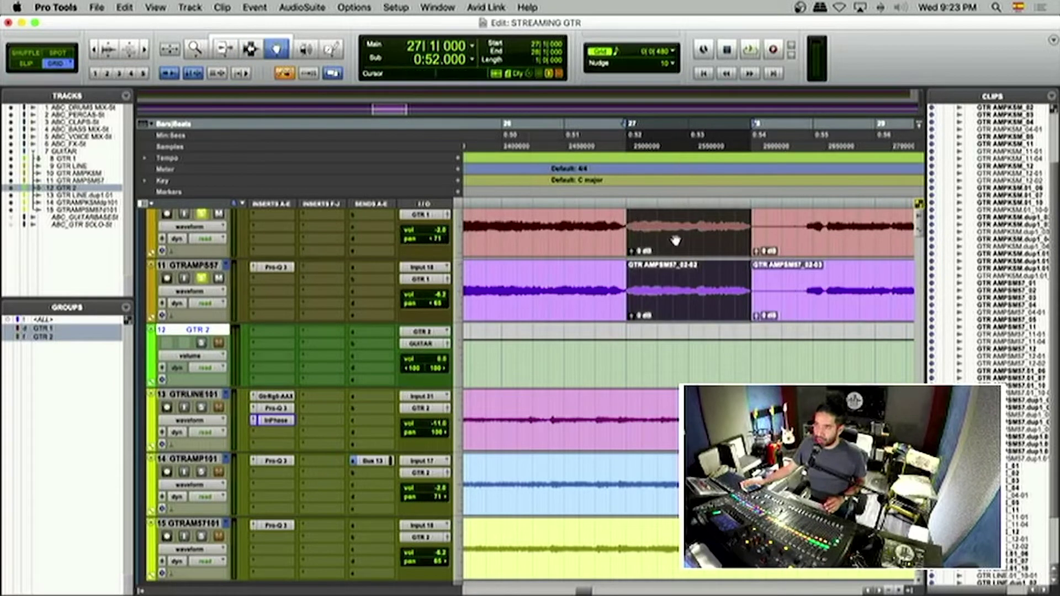
Step: Shift the separated guitar clips earlier with the grid temporarily overridden, and undo the moves and the separation
drag(675, 244, 623, 243)
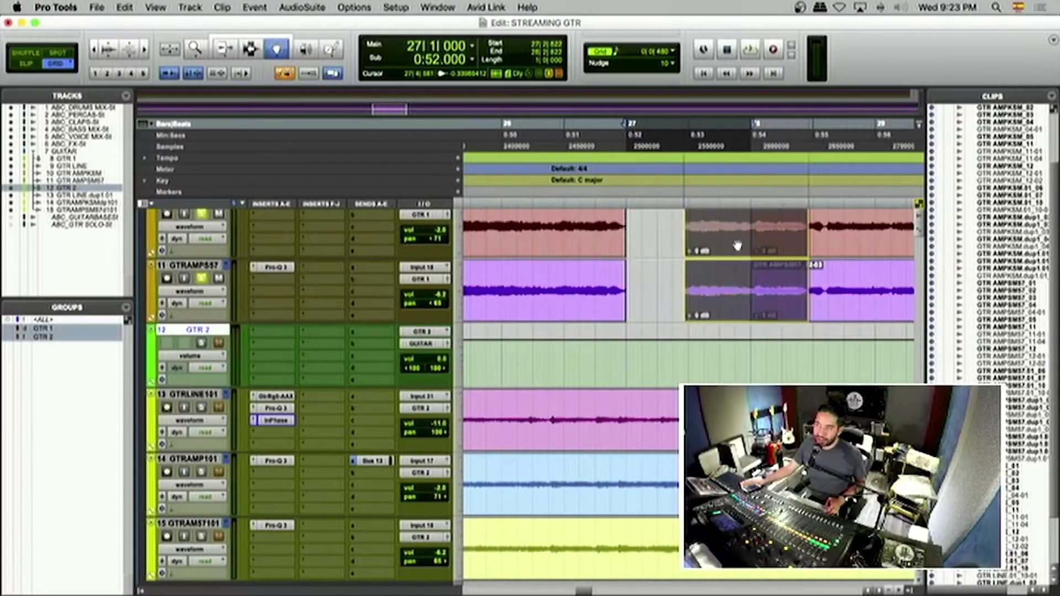
drag(733, 237, 656, 236)
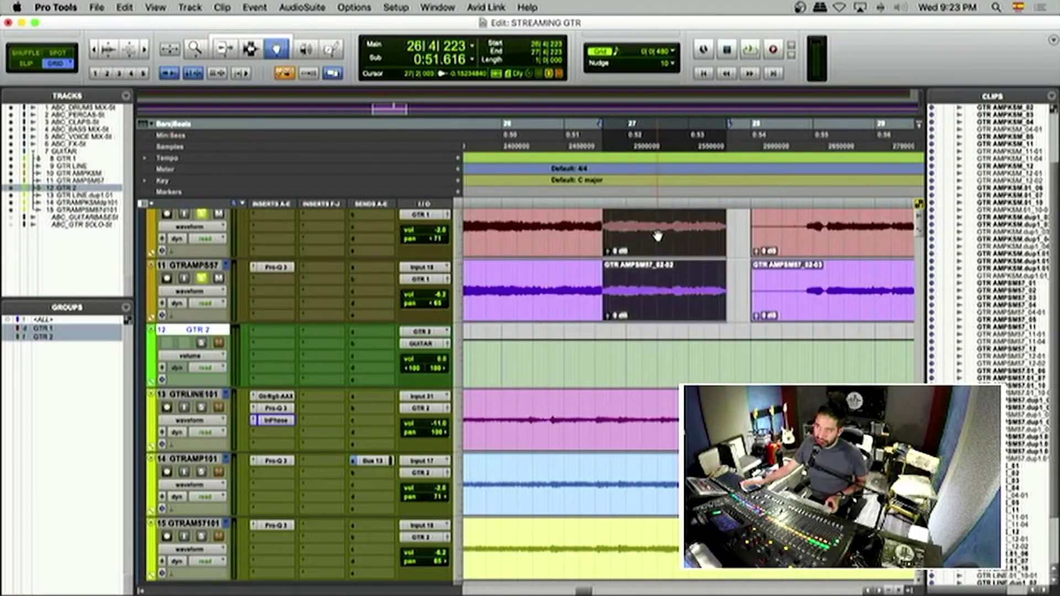
key(super+z)
key(F7)
key(super+z)
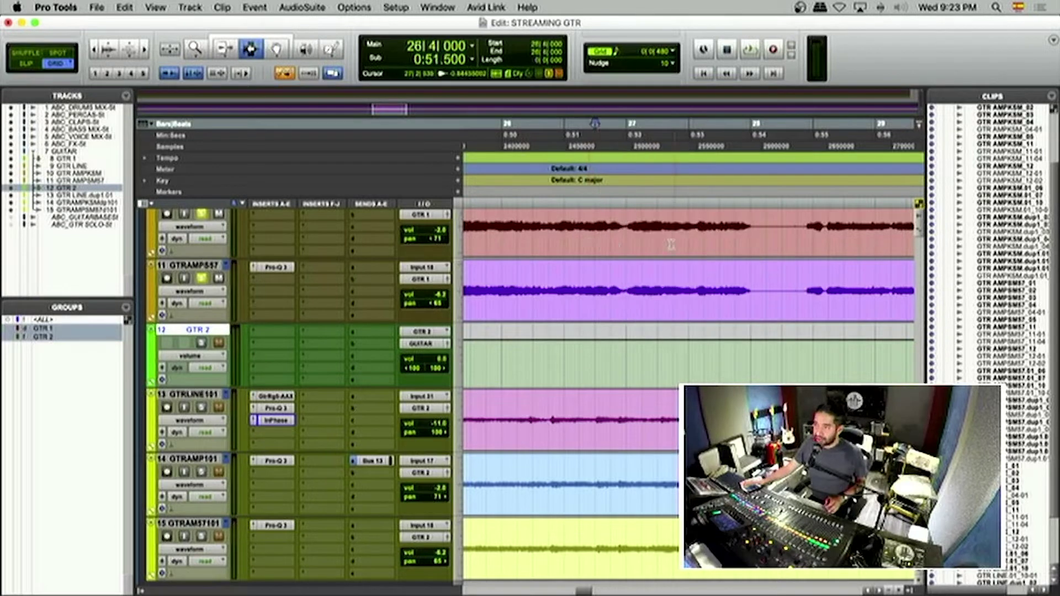
Step: Try a selection from bar 27 on the grouped guitar clips, and return to Slip mode for free cursor and selection placement
drag(628, 243, 741, 233)
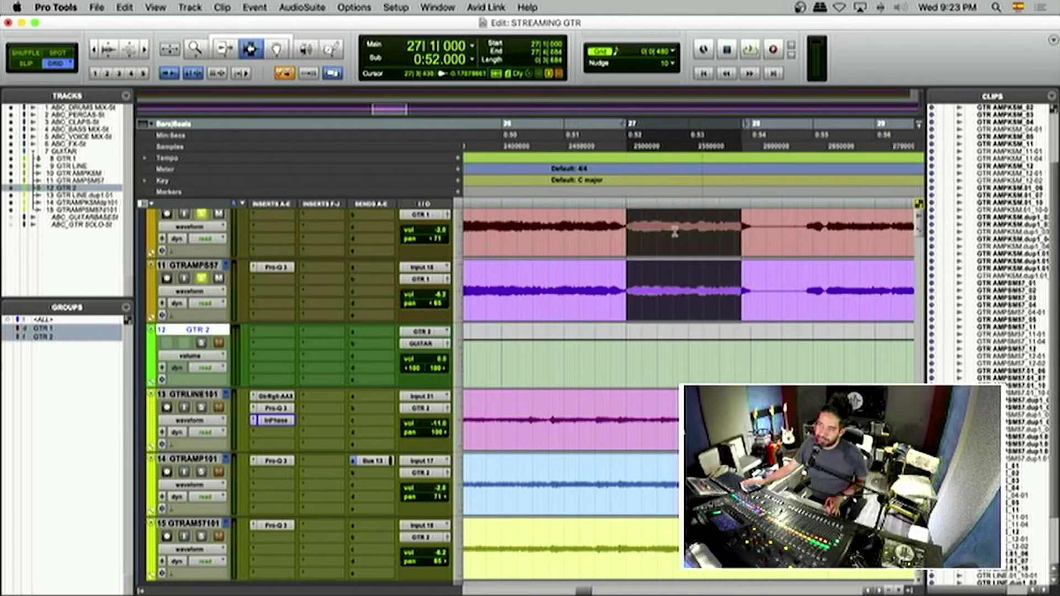
click(568, 231)
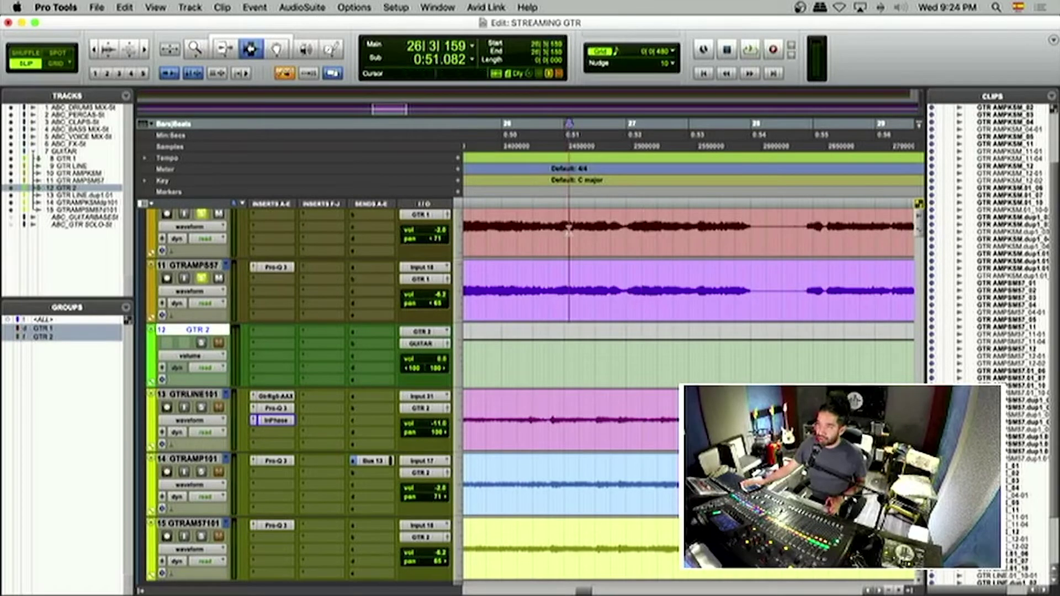
click(534, 231)
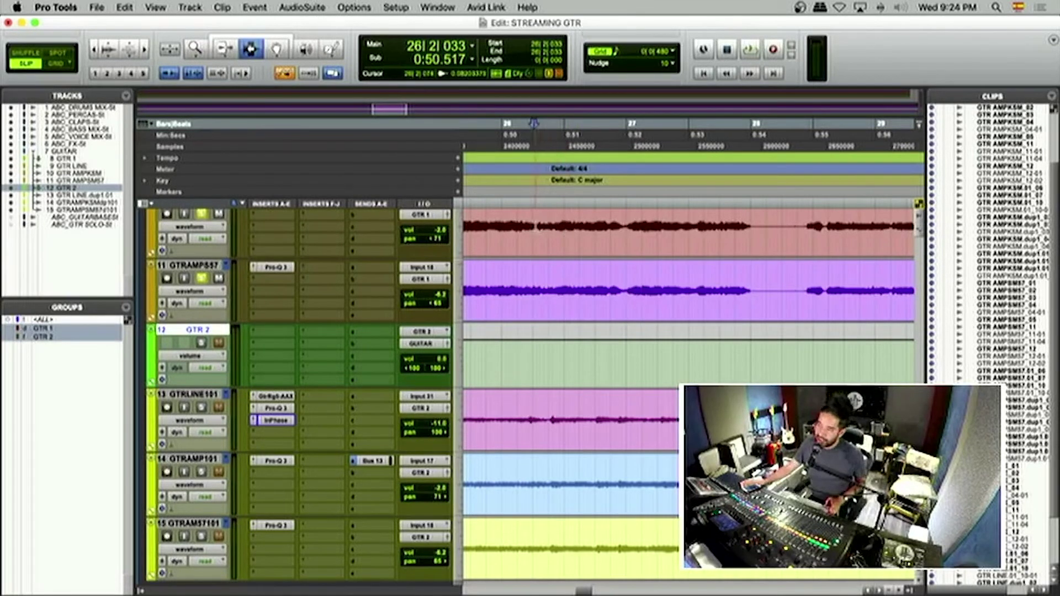
drag(534, 226, 640, 229)
click(612, 227)
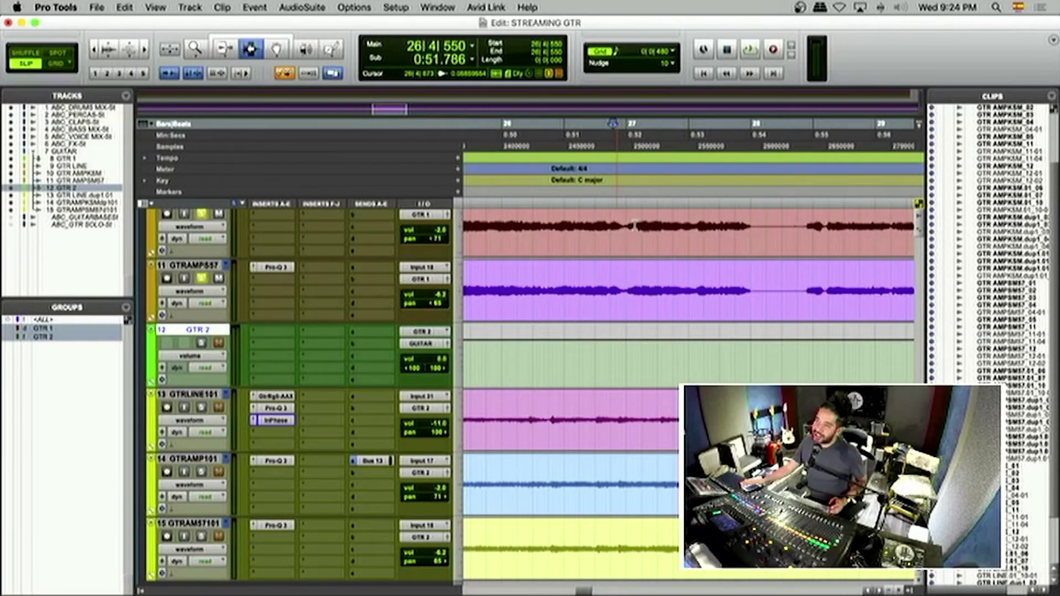
Step: Insert a multichannel FabFilter Pro-Q 3 on the GTR 1 aux's first insert slot
scroll(634, 225, up, 3)
click(487, 309)
key(r)
key(r)
key(r)
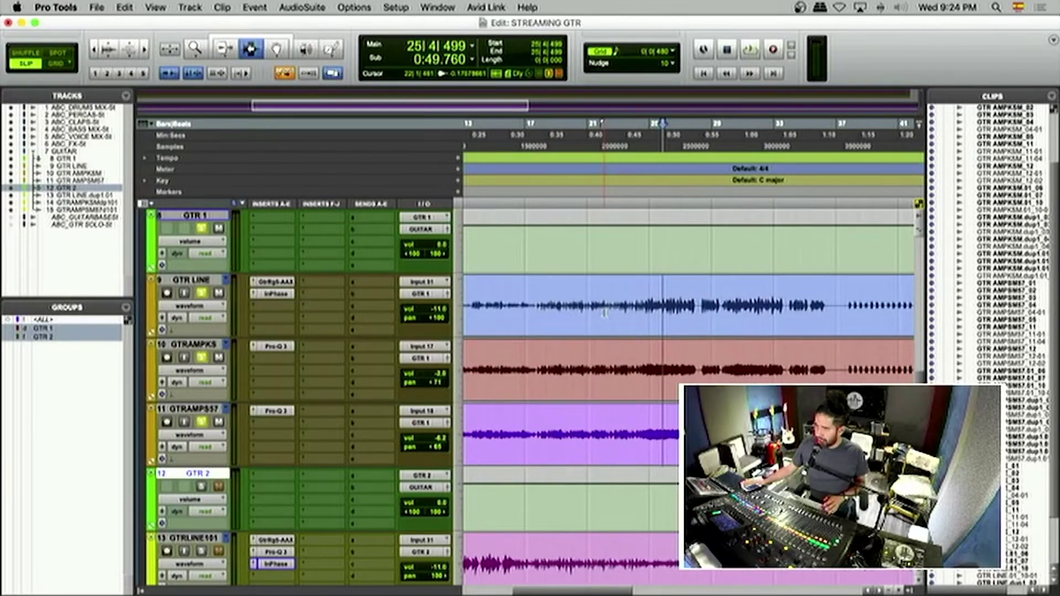
scroll(255, 357, up, 2)
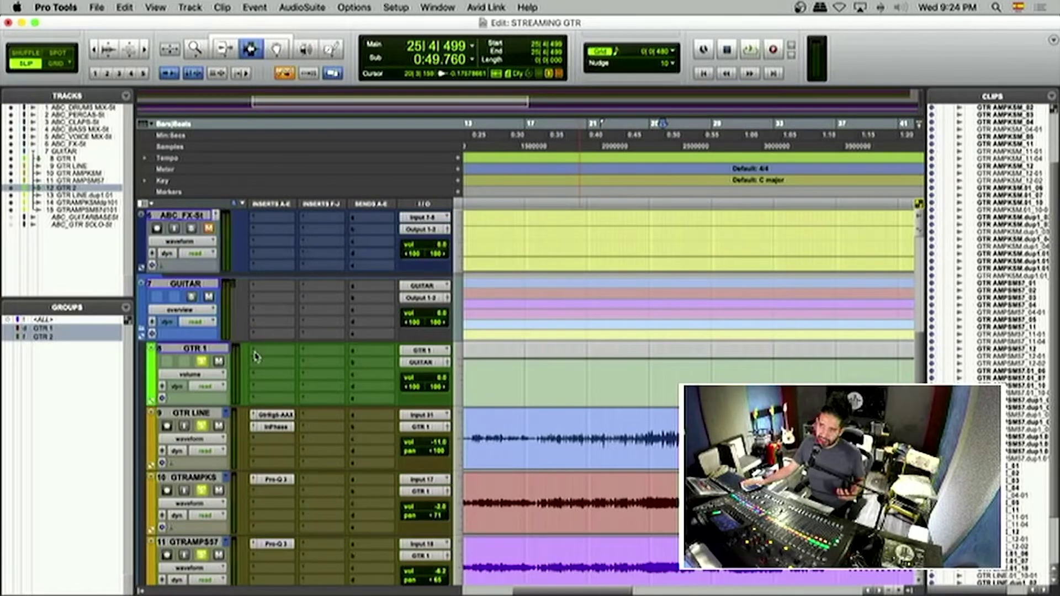
click(256, 357)
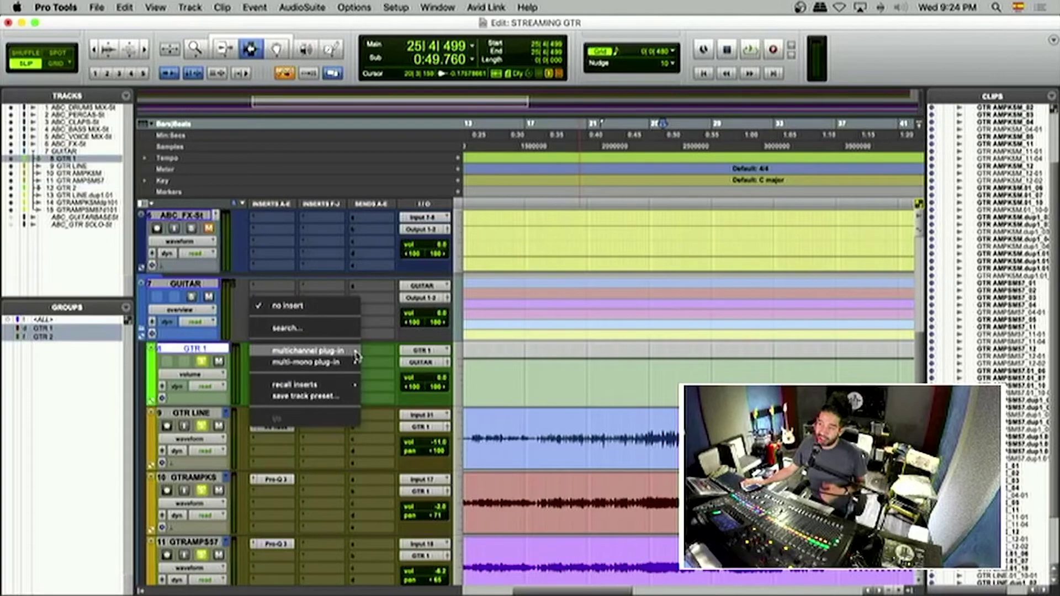
mouse_move(356, 356)
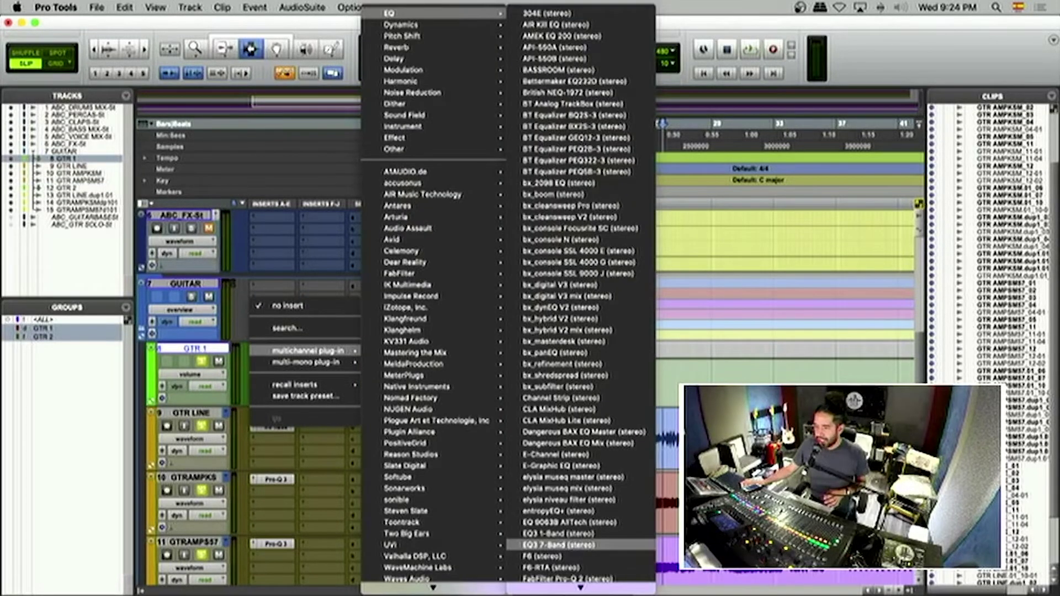
click(557, 443)
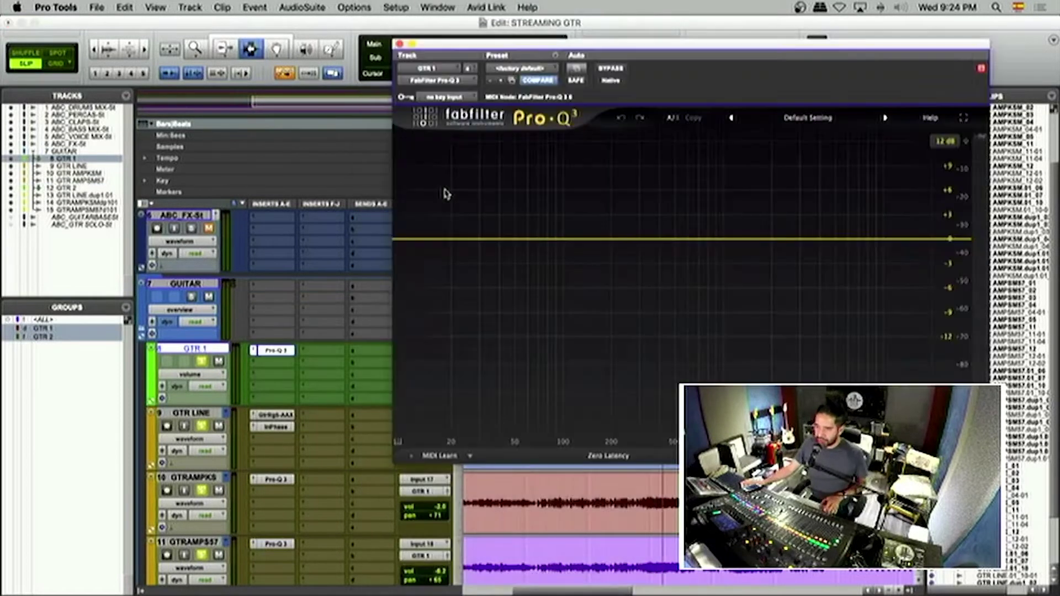
Step: Add a 24 dB/oct low cut at about 100 Hz to GTR 1's Pro-Q 3 during playback, and stop playback
key(space)
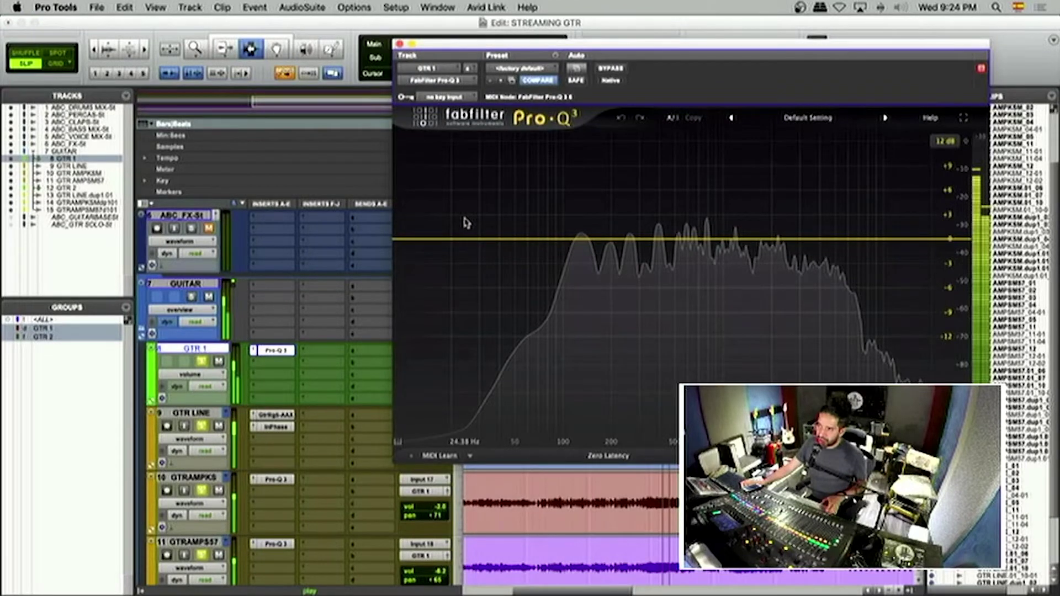
click(491, 493)
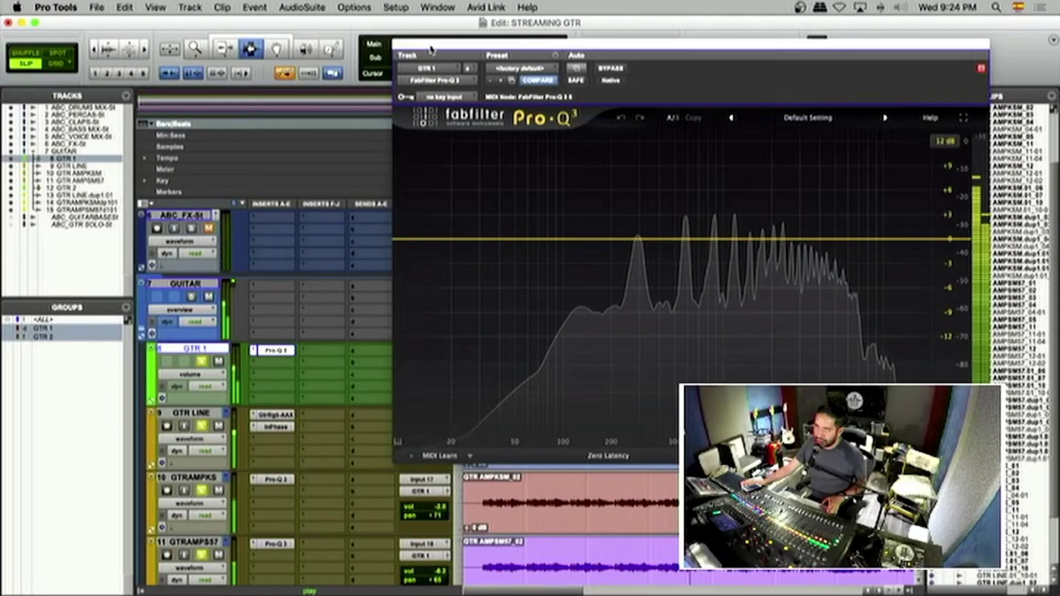
drag(431, 49, 371, 47)
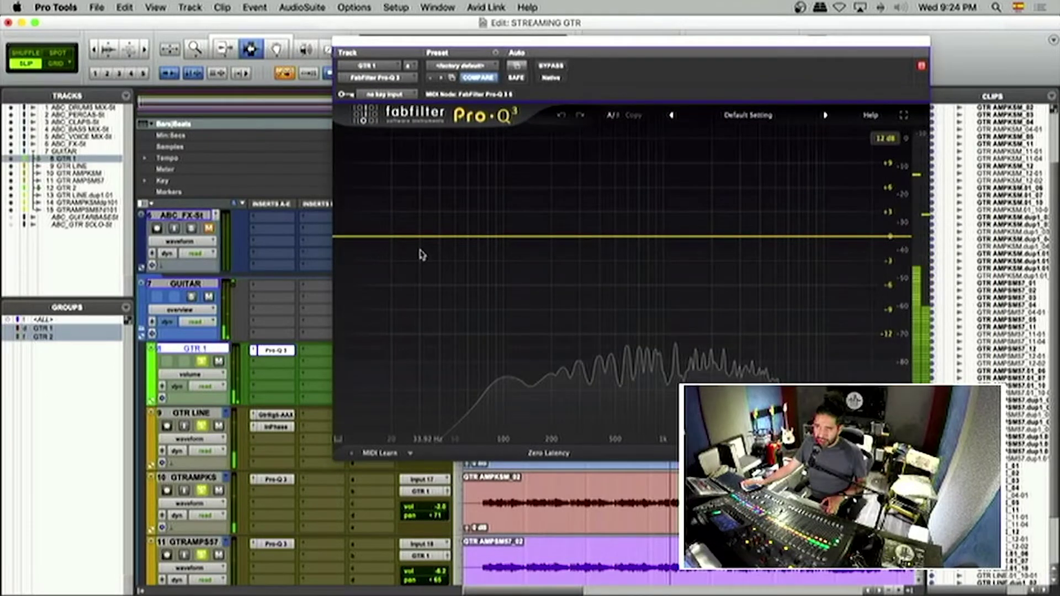
drag(422, 237, 504, 235)
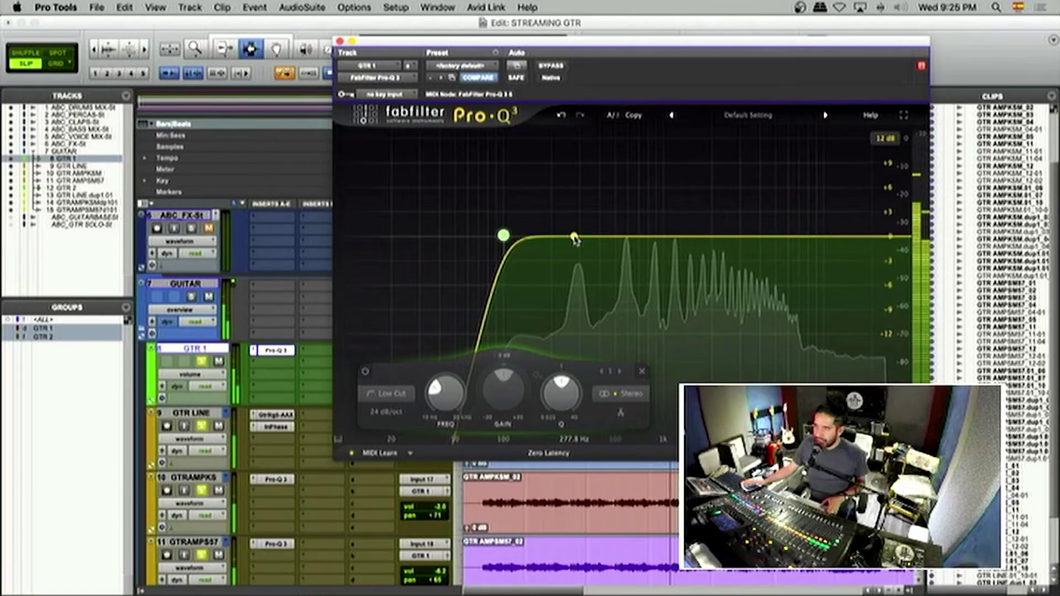
key(space)
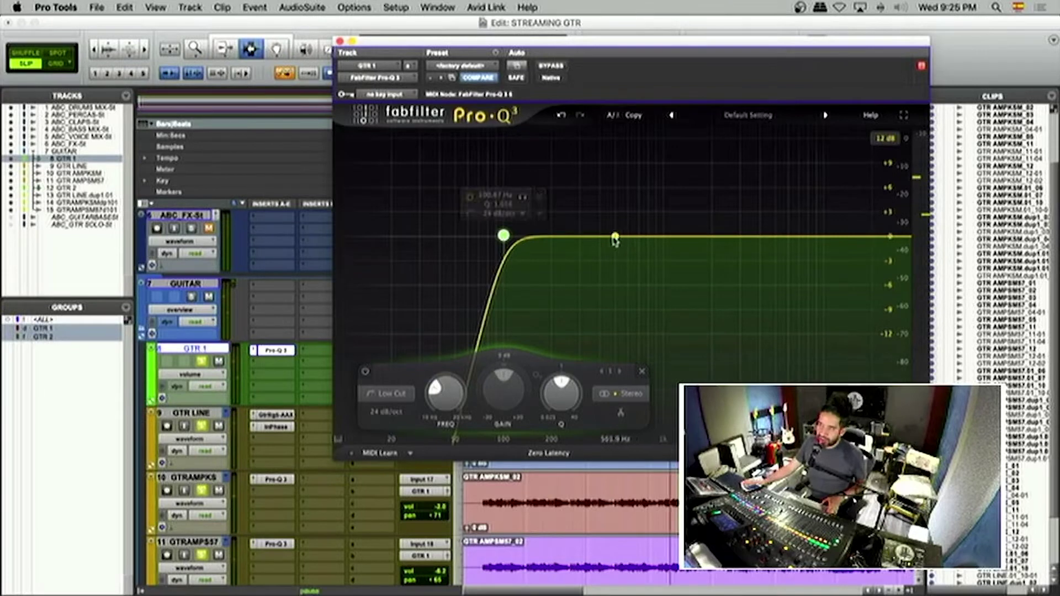
Step: Try a slight bell cut at about 1.7 kHz during playback, remove that band and close the Pro-Q 3
key(space)
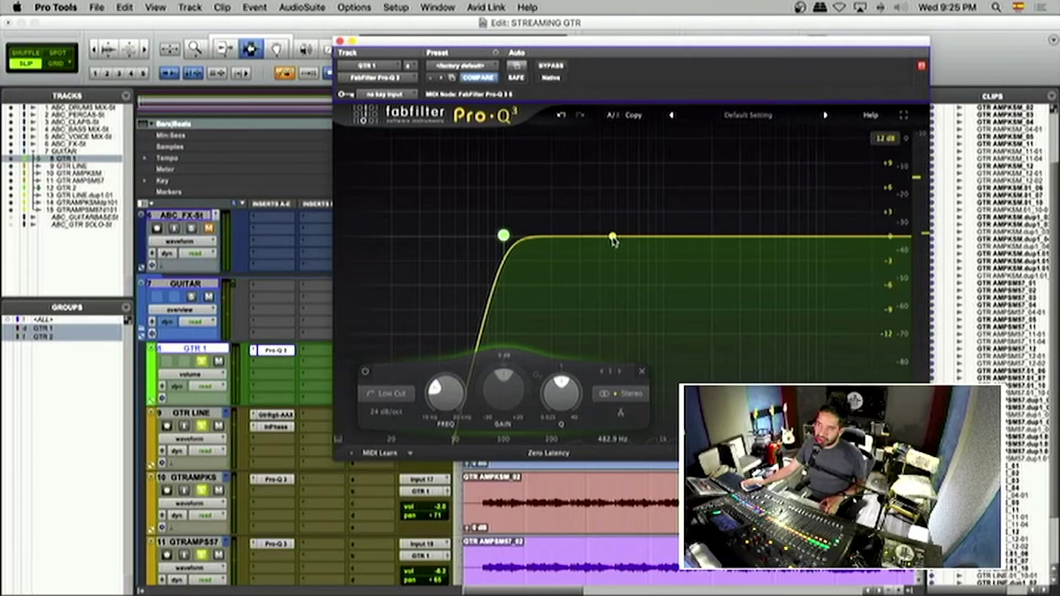
drag(613, 238, 702, 243)
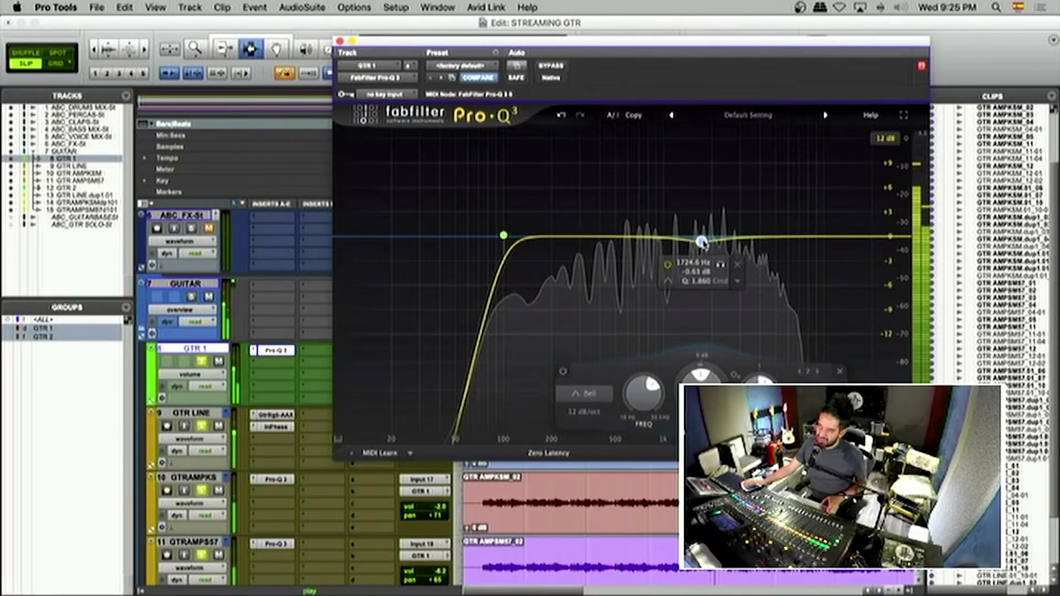
double_click(702, 242)
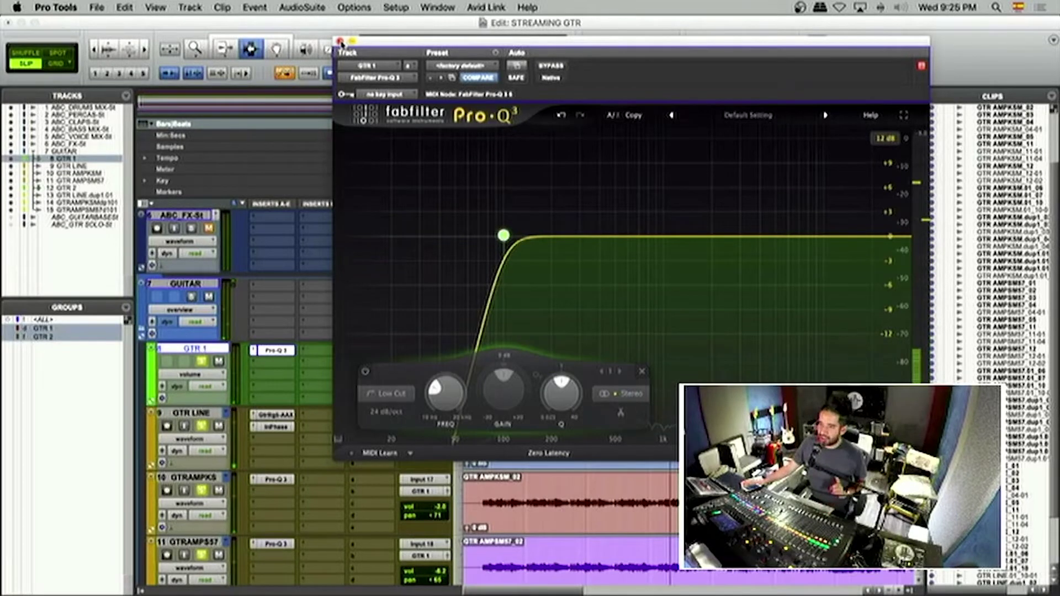
click(341, 42)
Step: Search the plug-ins for "ssl" and insert SSLChannel (stereo) on GTR 1's second insert slot
click(274, 319)
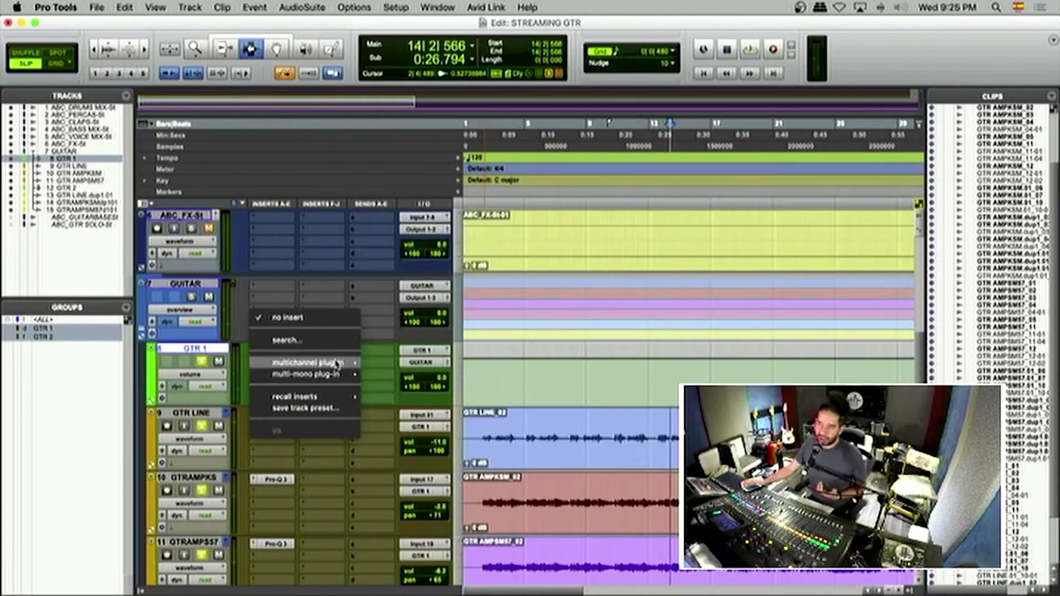
mouse_move(339, 366)
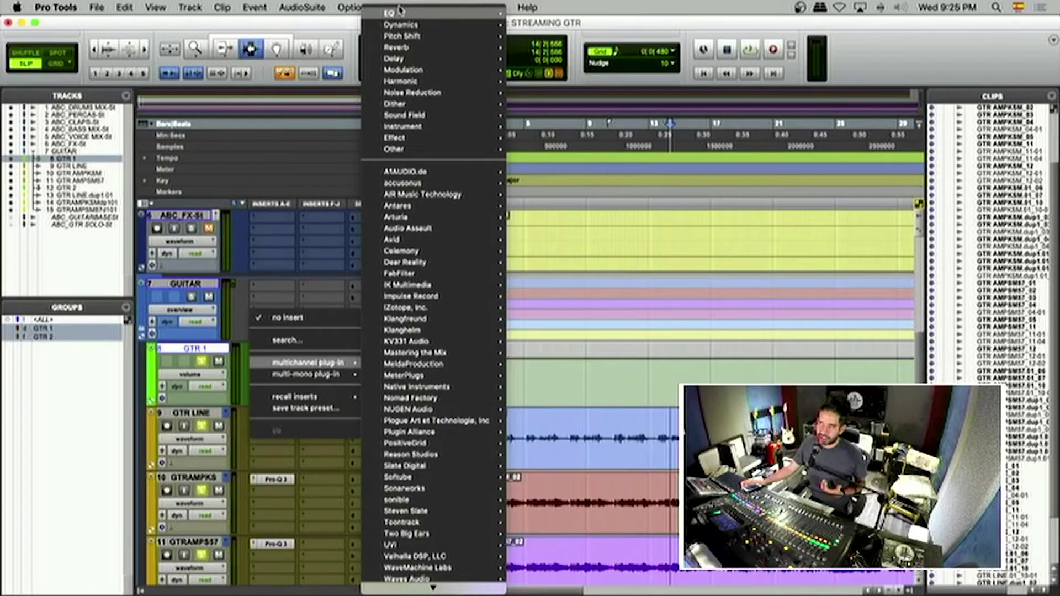
mouse_move(400, 11)
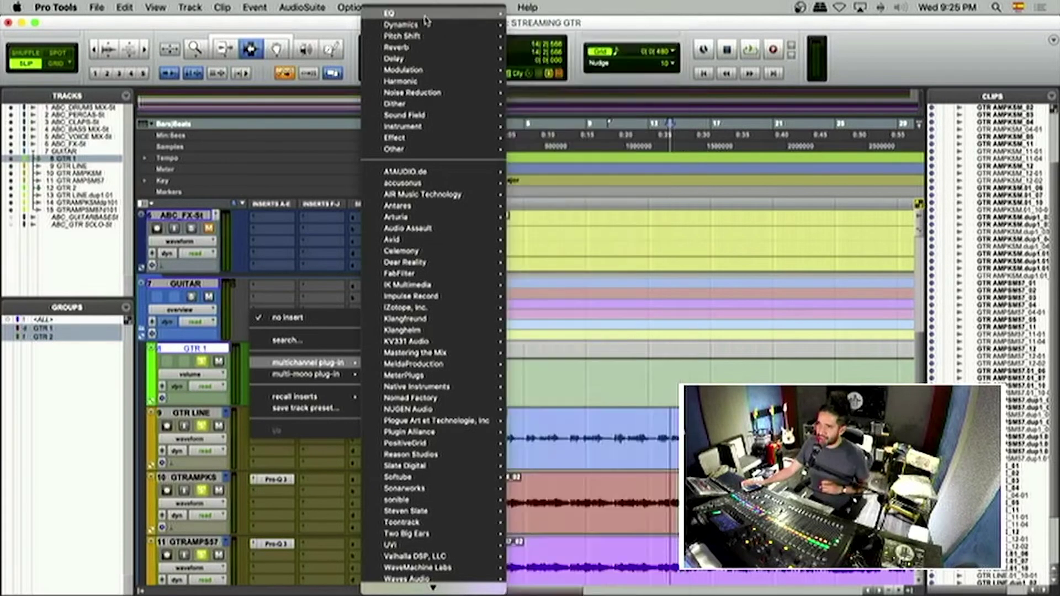
click(291, 341)
text(ssl)
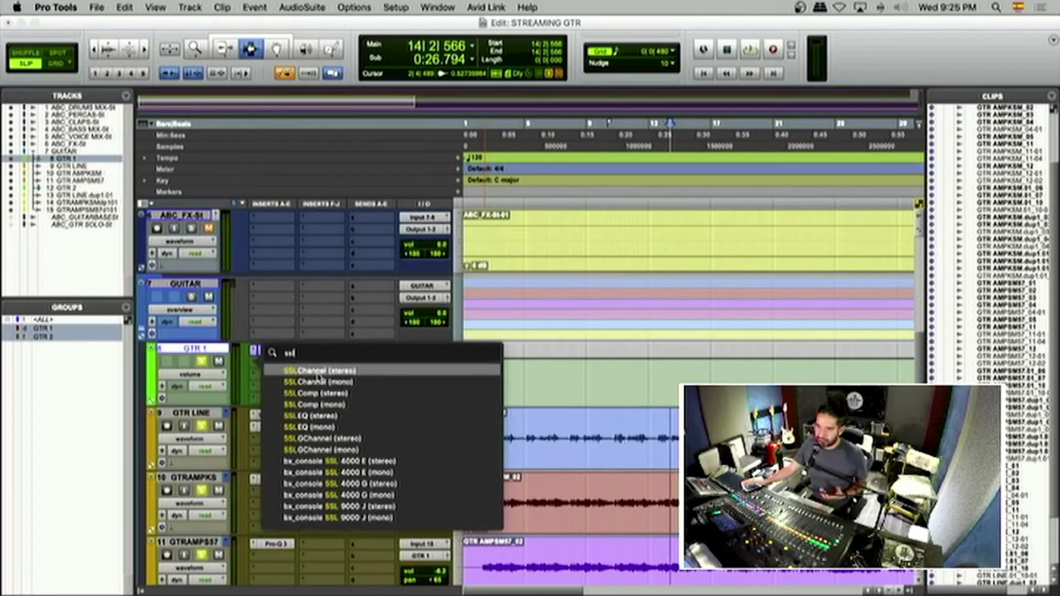
click(318, 373)
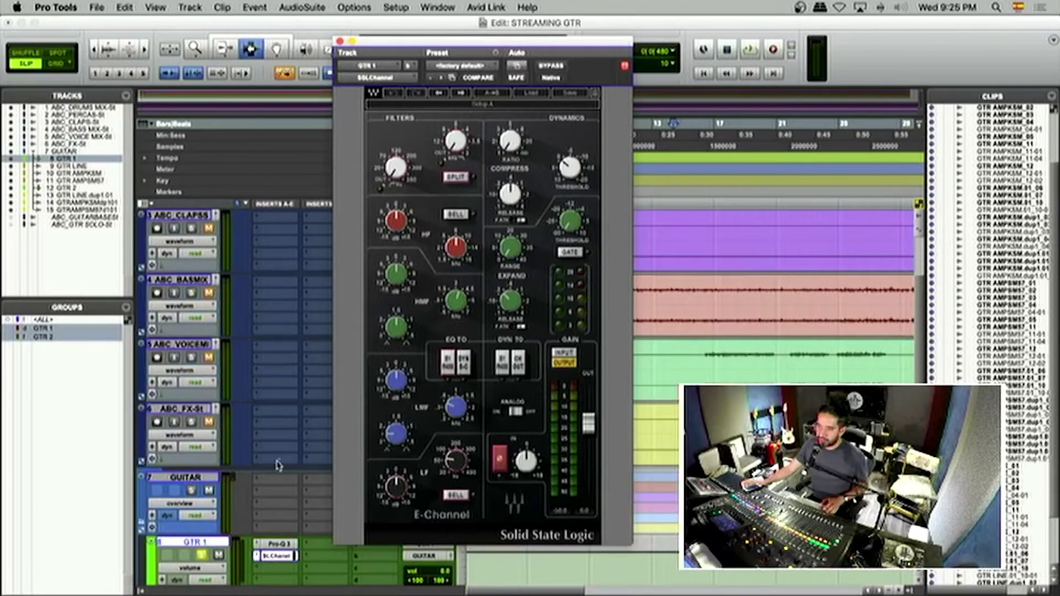
Step: Replace GTR 1's SSLChannel with SSLEQ (stereo) by searching the plug-ins for "ssl"
scroll(280, 458, down, 3)
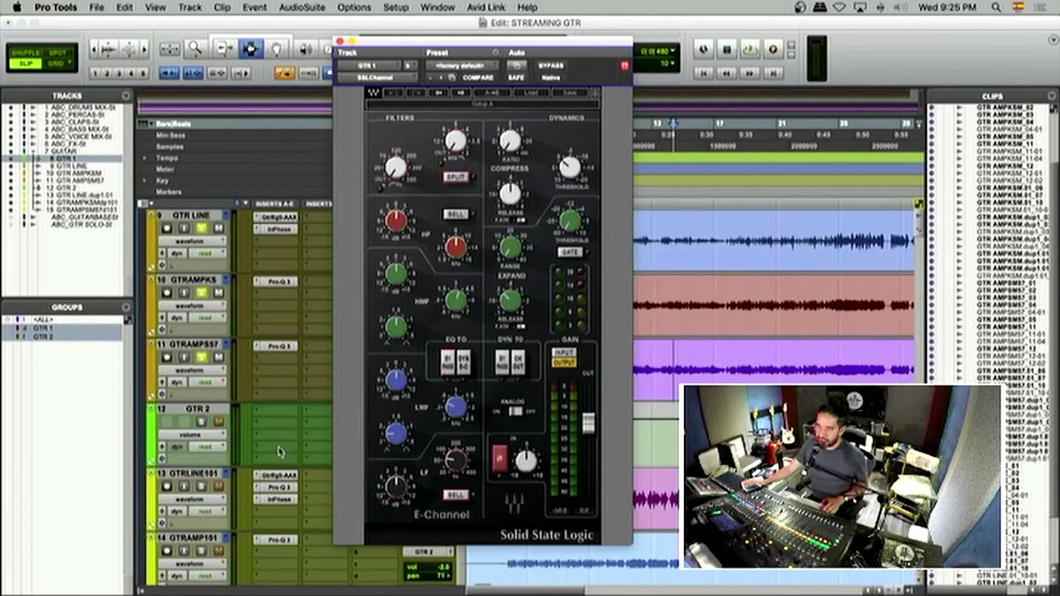
scroll(280, 452, up, 2)
click(274, 297)
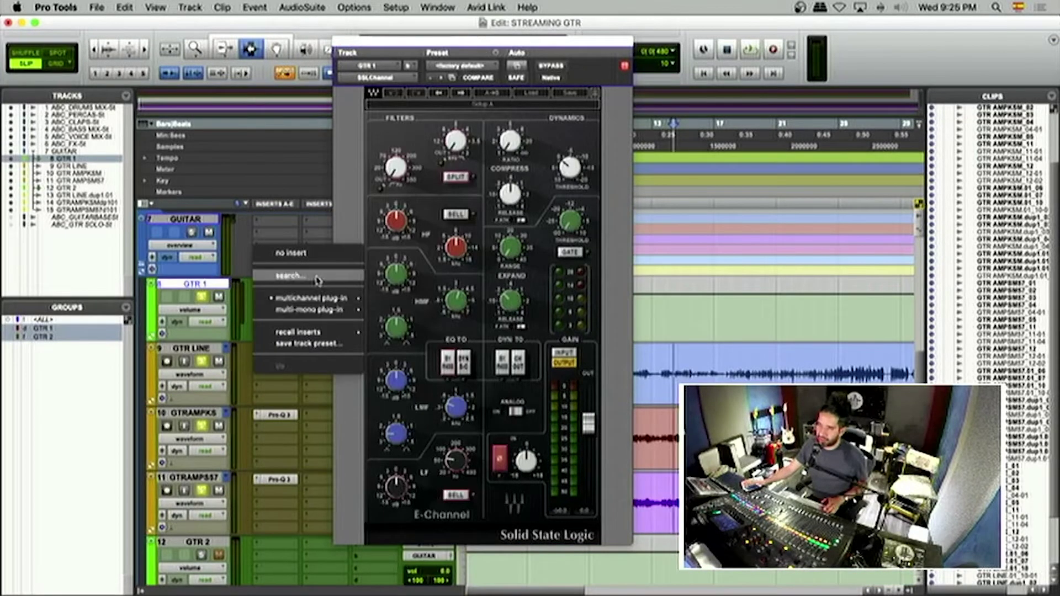
click(318, 276)
text(ss)
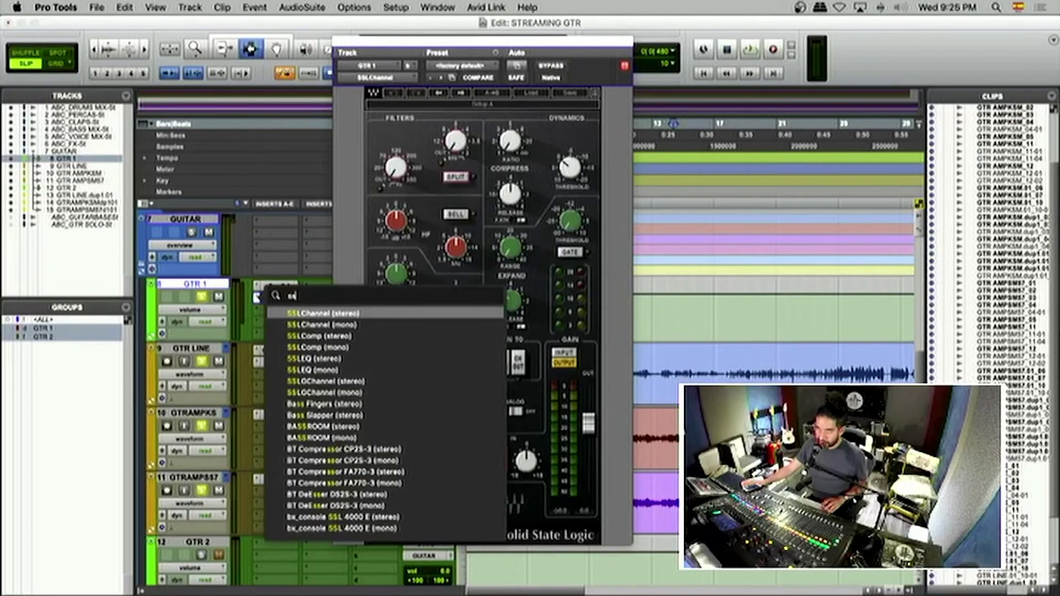
text(l)
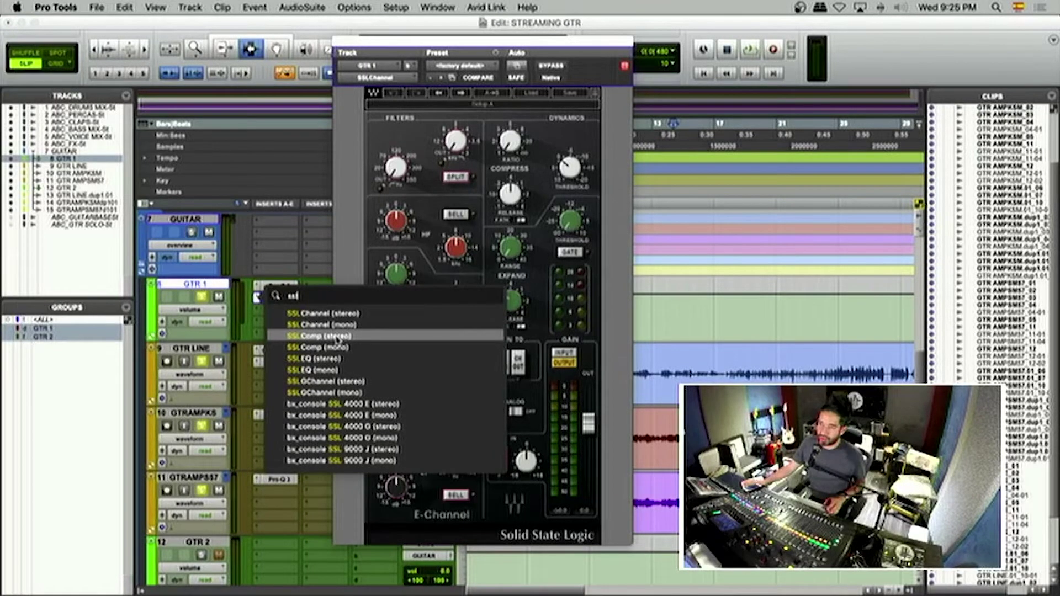
click(325, 359)
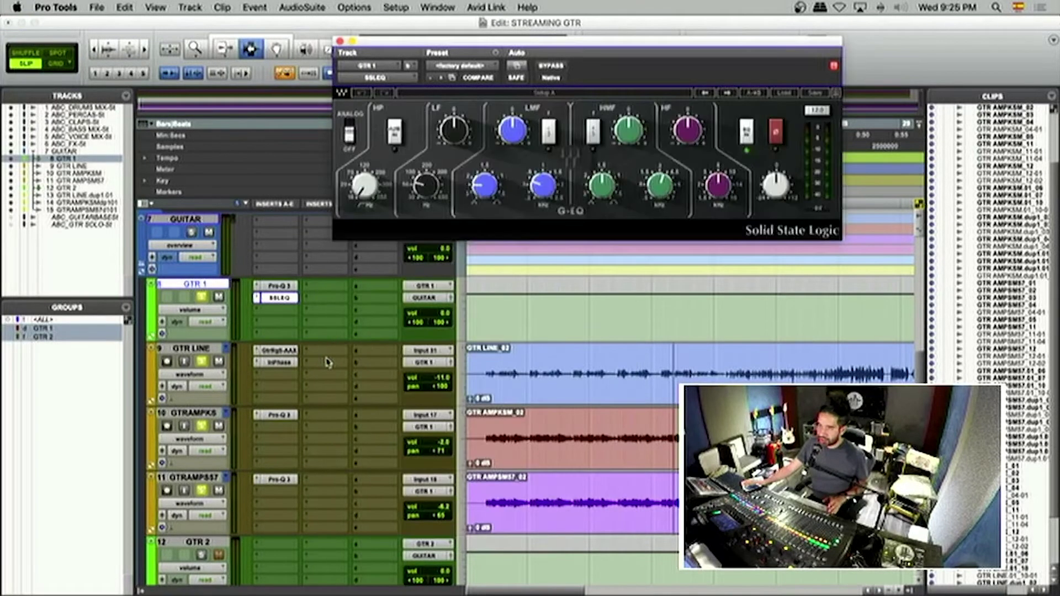
Step: During playback, boost the SSLEQ's LMF gain, engage the LMF band's switch and slightly adjust its frequency, and restart from the edit position
key(space)
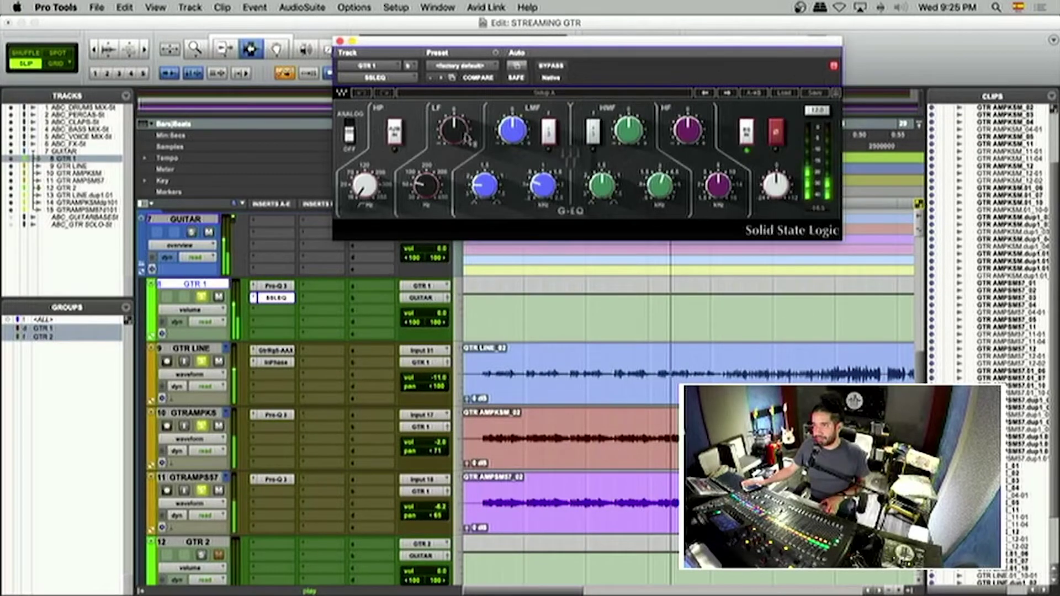
drag(513, 133, 512, 102)
click(548, 131)
drag(543, 195, 543, 190)
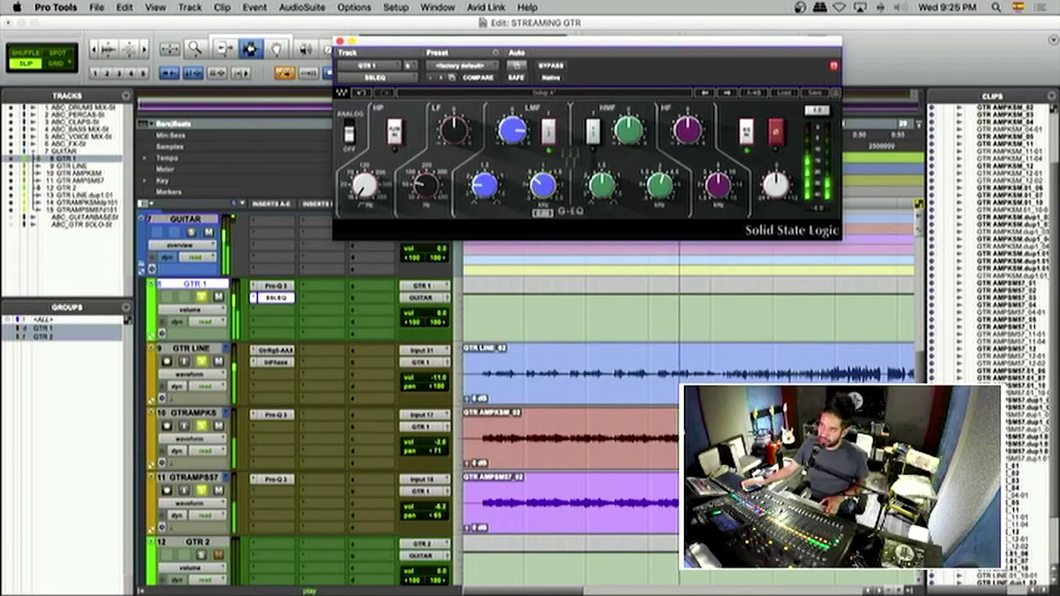
mouse_move(512, 132)
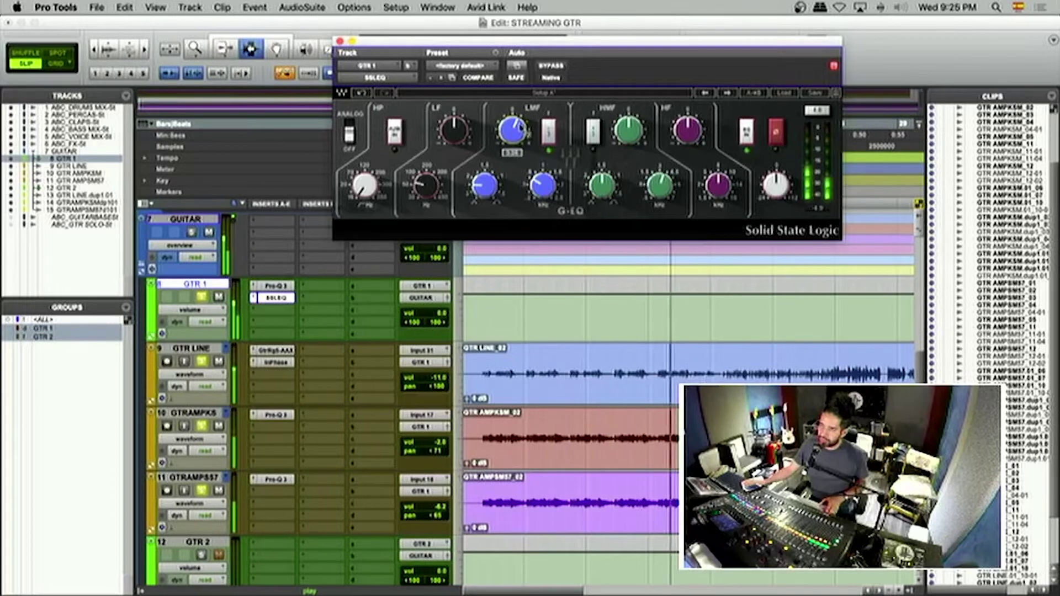
key(space)
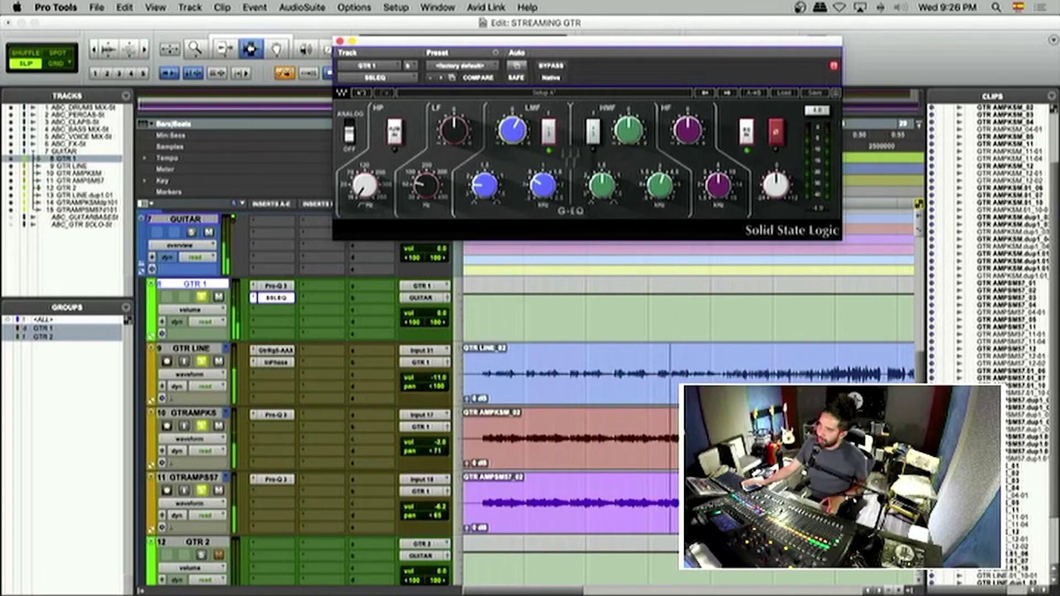
Step: Give the SSLEQ's HMF band a slight gain boost and lower its frequency while listening to the guitar
drag(628, 132, 628, 117)
mouse_move(657, 186)
key(space)
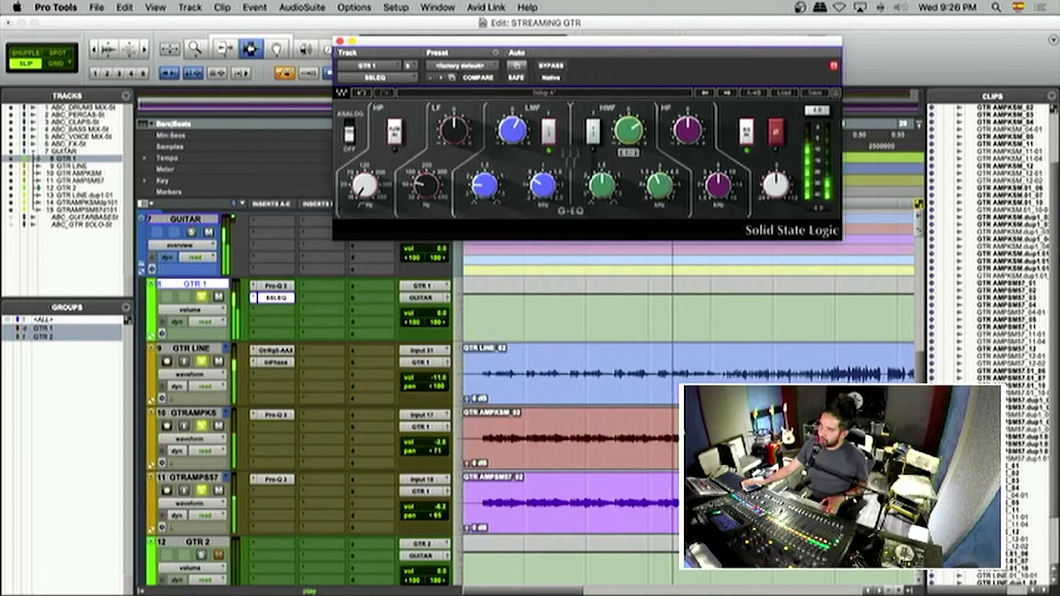
drag(653, 185, 653, 195)
drag(637, 124, 636, 132)
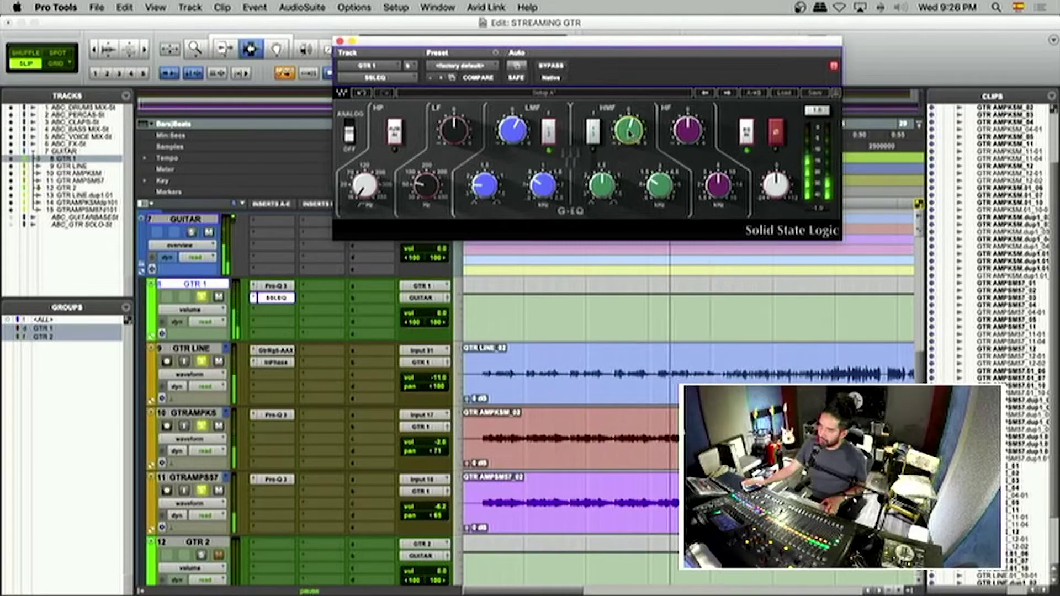
drag(628, 130, 628, 128)
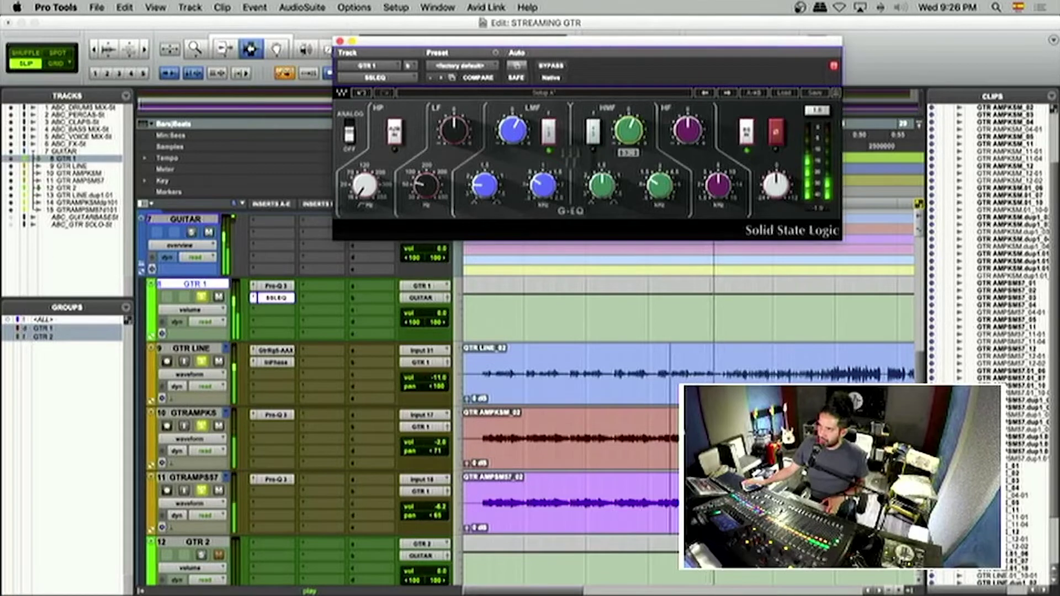
Step: Reopen GTR 1's Pro-Q 3 and sweep a narrow bell boost of about 5.5 dB to about 298 Hz
click(279, 286)
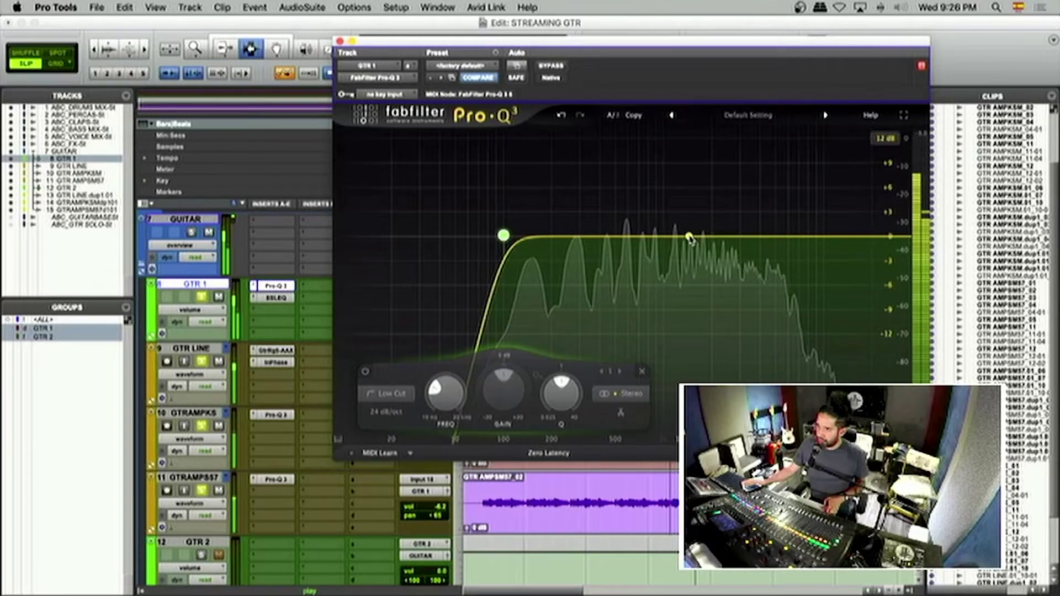
drag(688, 237, 629, 234)
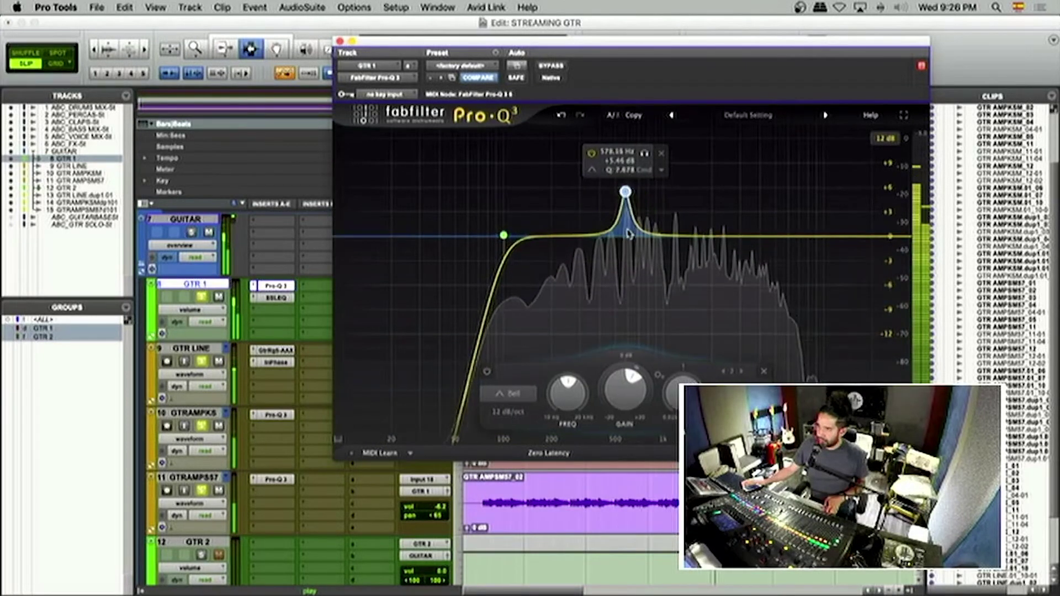
drag(644, 156, 601, 163)
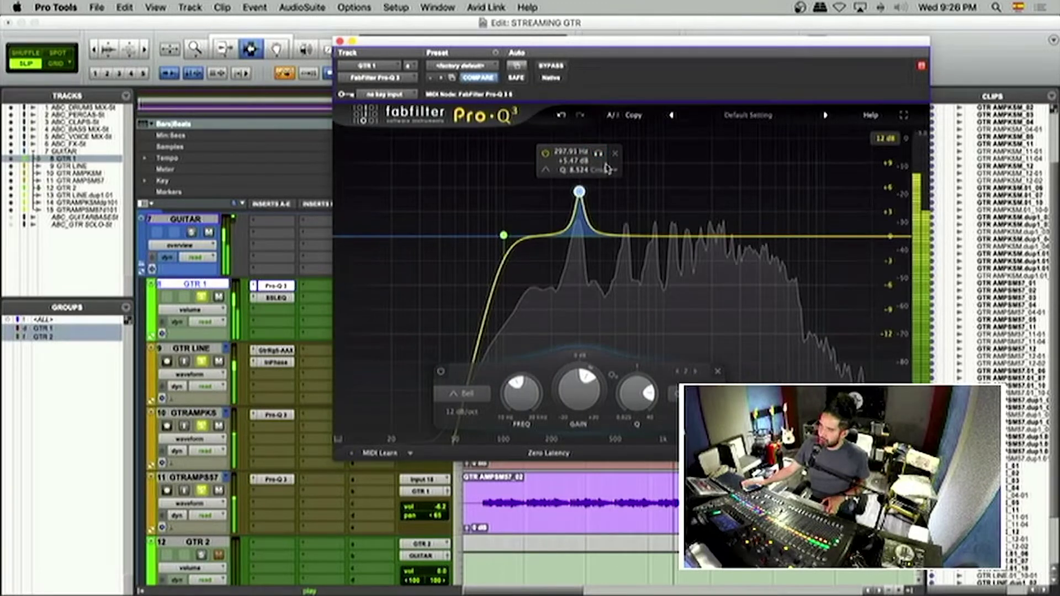
click(599, 155)
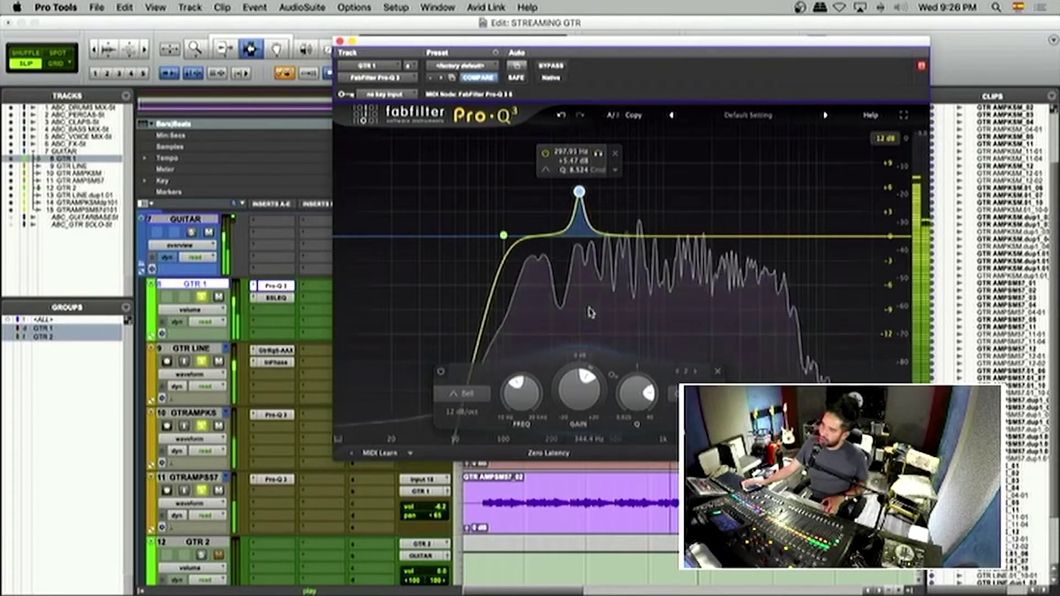
Step: Turn the 298 Hz bell into a wider cut of about 2.6 dB and lower the low cut to about 94 Hz
key(space)
drag(646, 393, 579, 379)
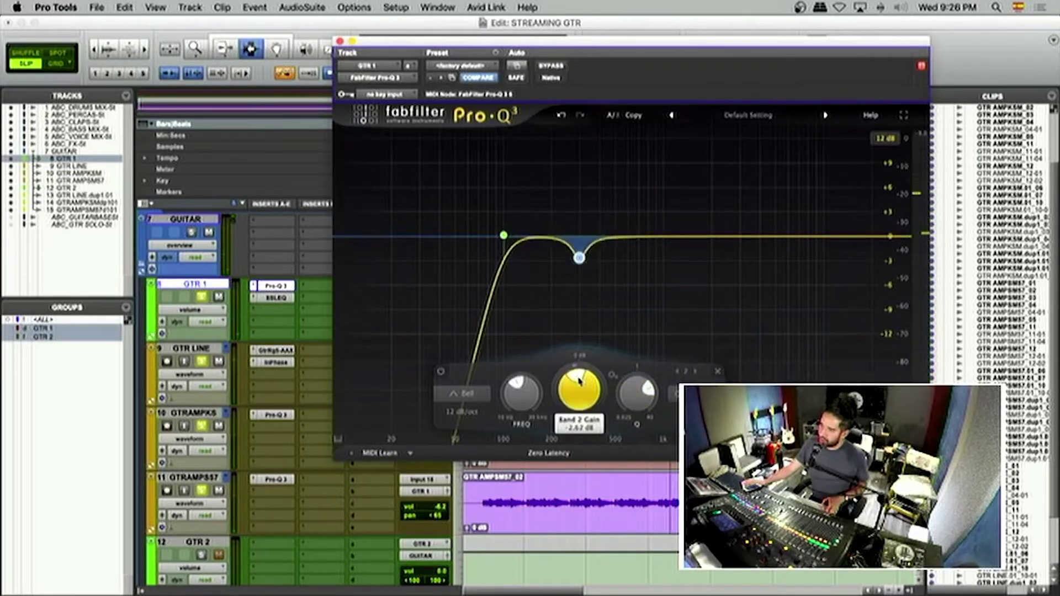
key(space)
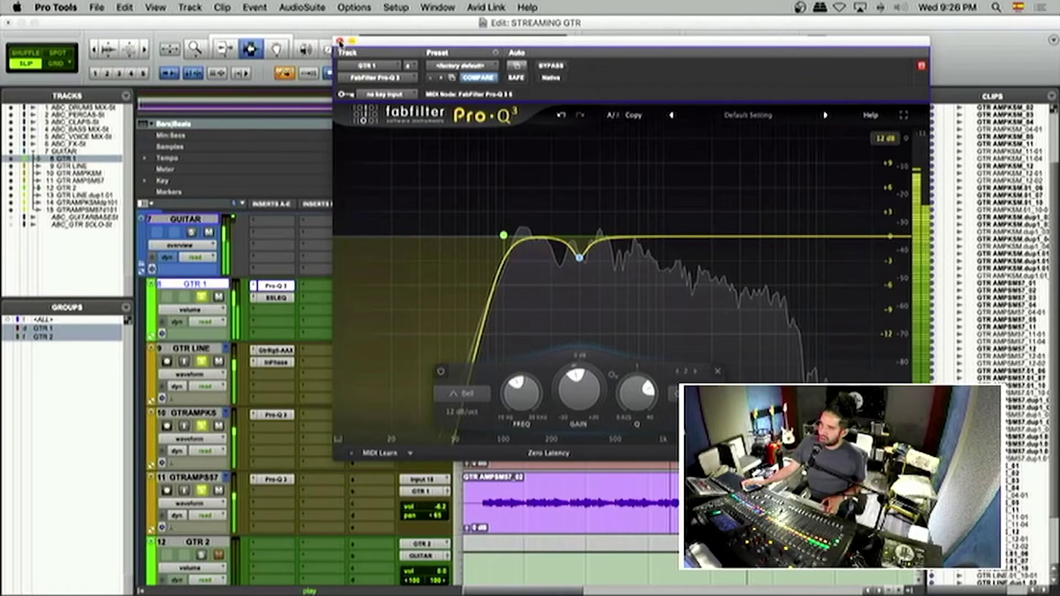
click(500, 236)
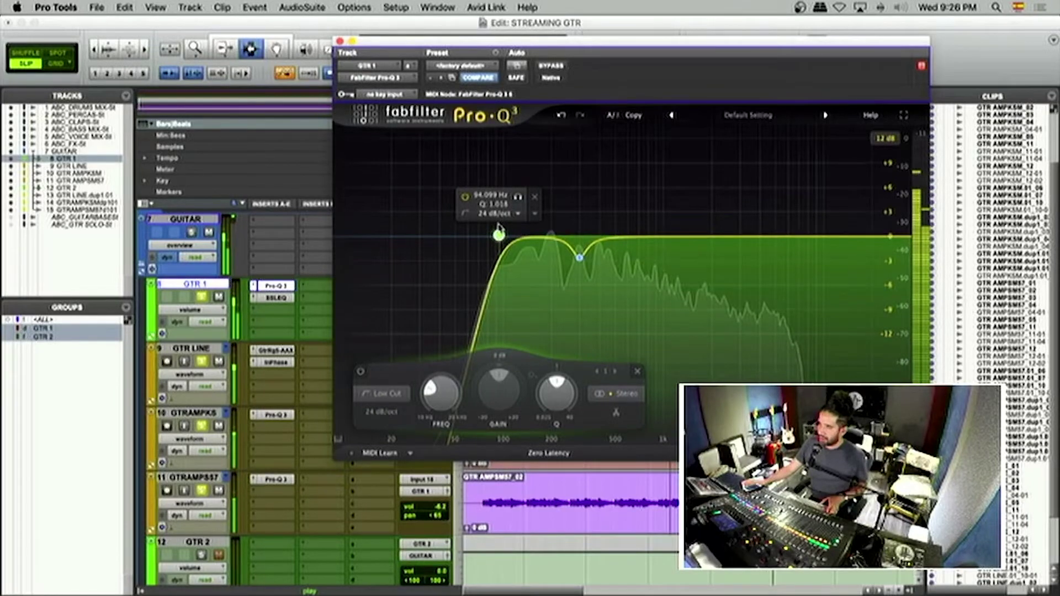
key(space)
Step: Compare GTR 1 with its Pro-Q 3 and SSLEQ inserts bypassed and active during playback
click(274, 286)
super+click(273, 298)
super+click(276, 287)
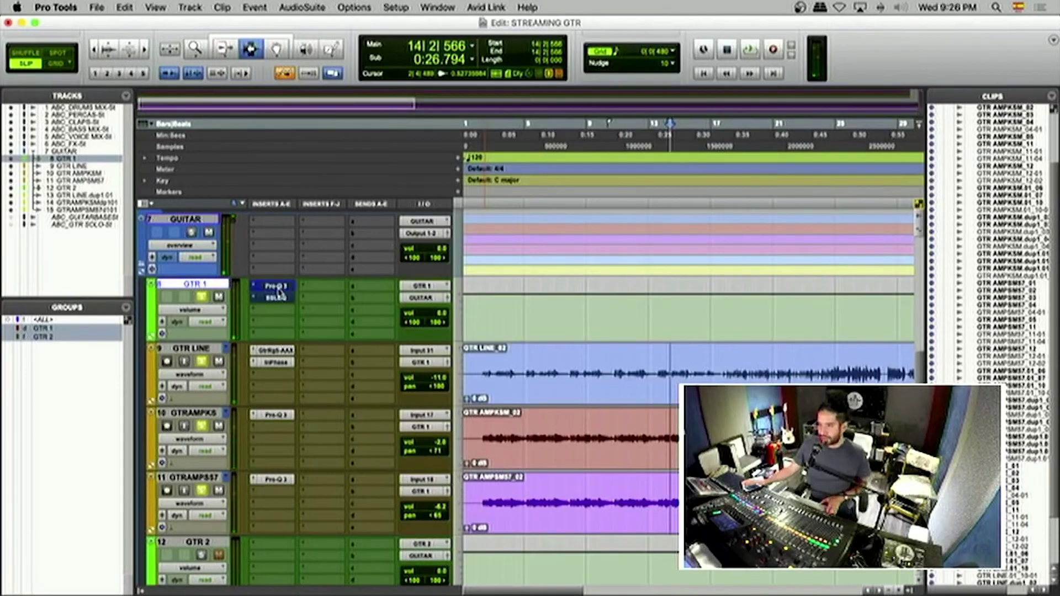
key(space)
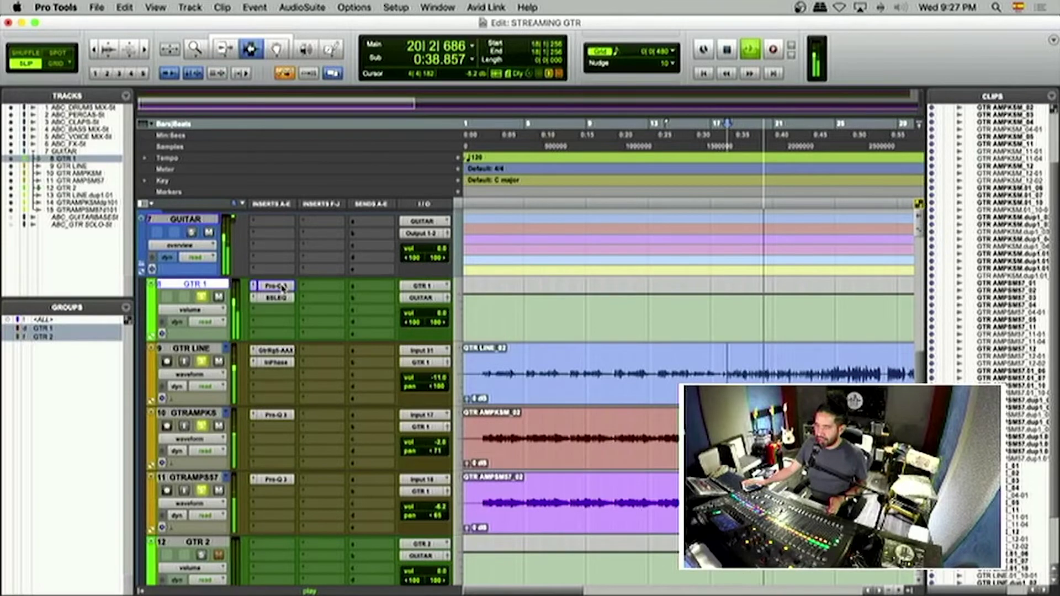
key(space)
Step: Search the plug-ins for "r" and insert RCompressor (stereo) on GTR 1's third insert slot
click(255, 312)
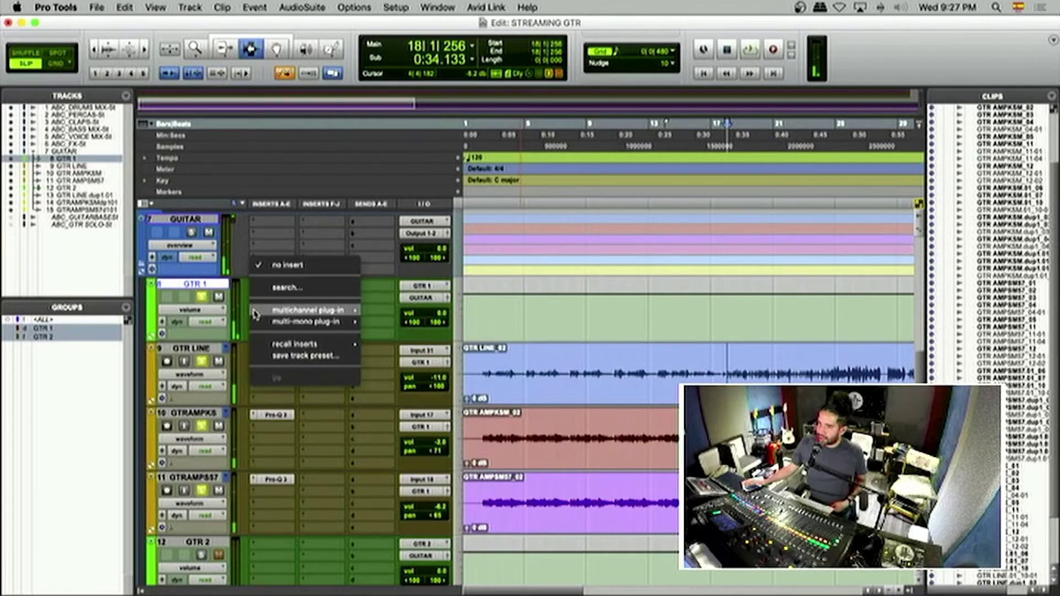
mouse_move(255, 312)
mouse_move(434, 62)
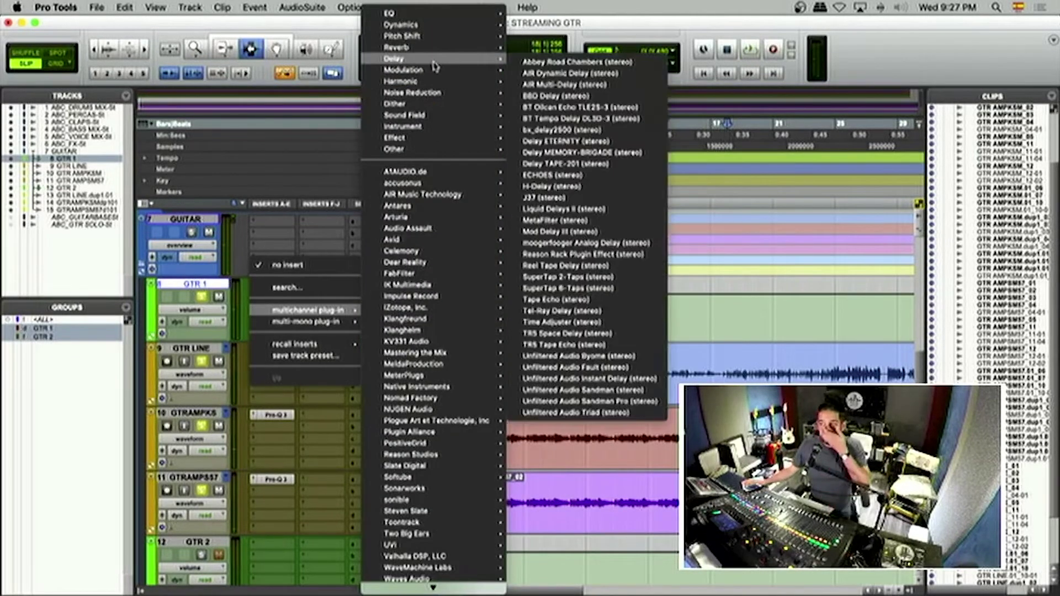
mouse_move(418, 18)
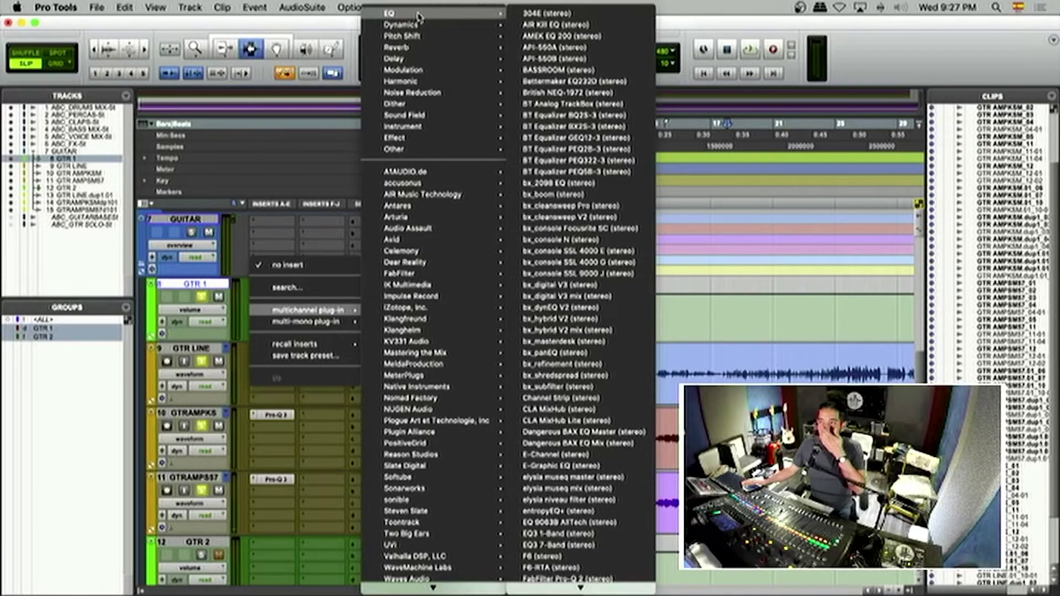
text(r)
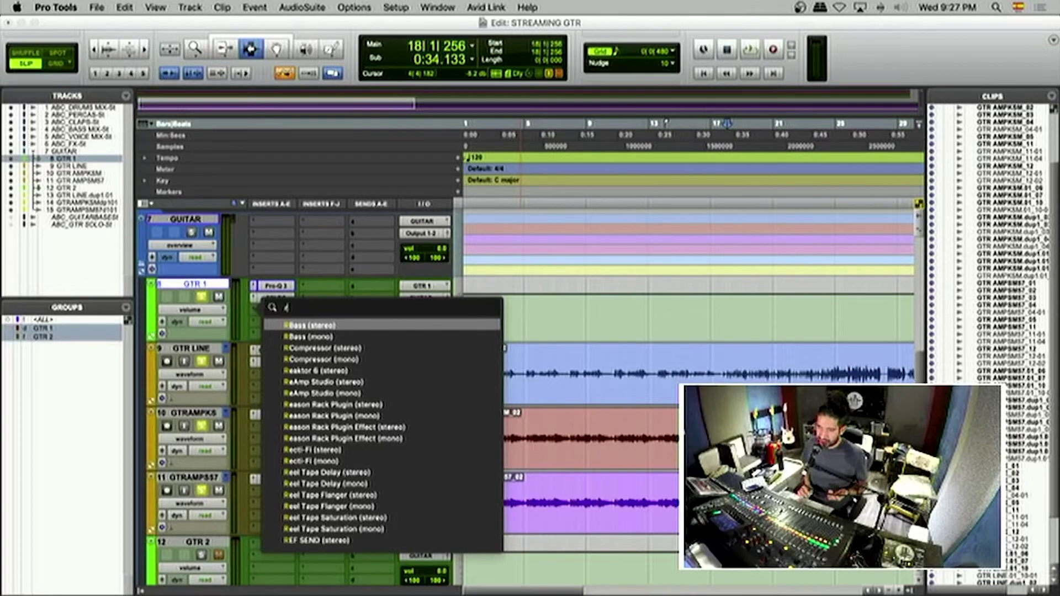
key(Down)
key(Down)
key(Return)
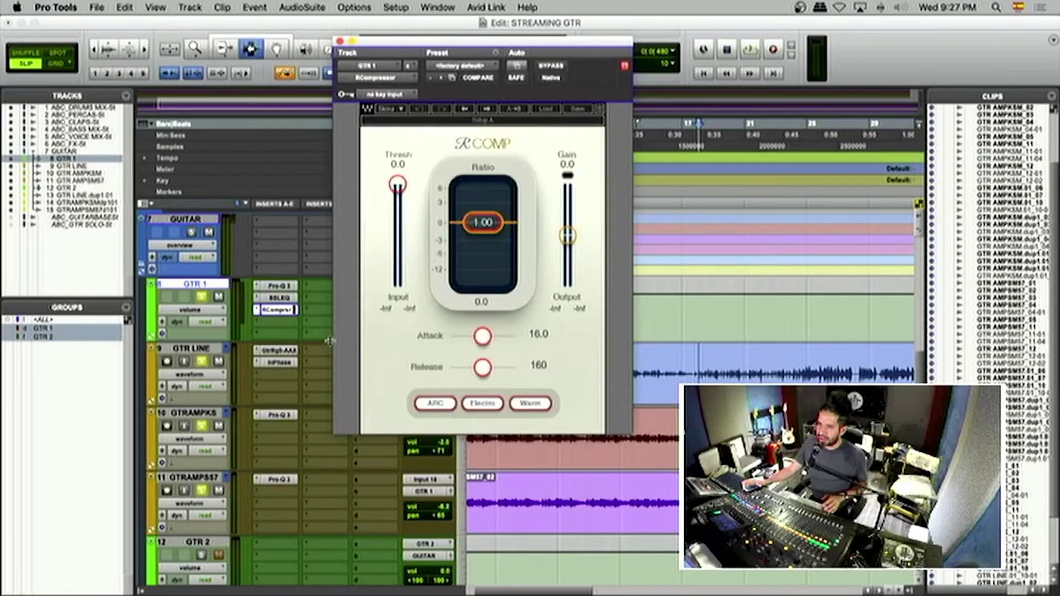
Step: Replace GTR 1's RCompressor with Renaissance Axx (stereo) by searching the plug-ins for "ren"
click(257, 310)
click(299, 289)
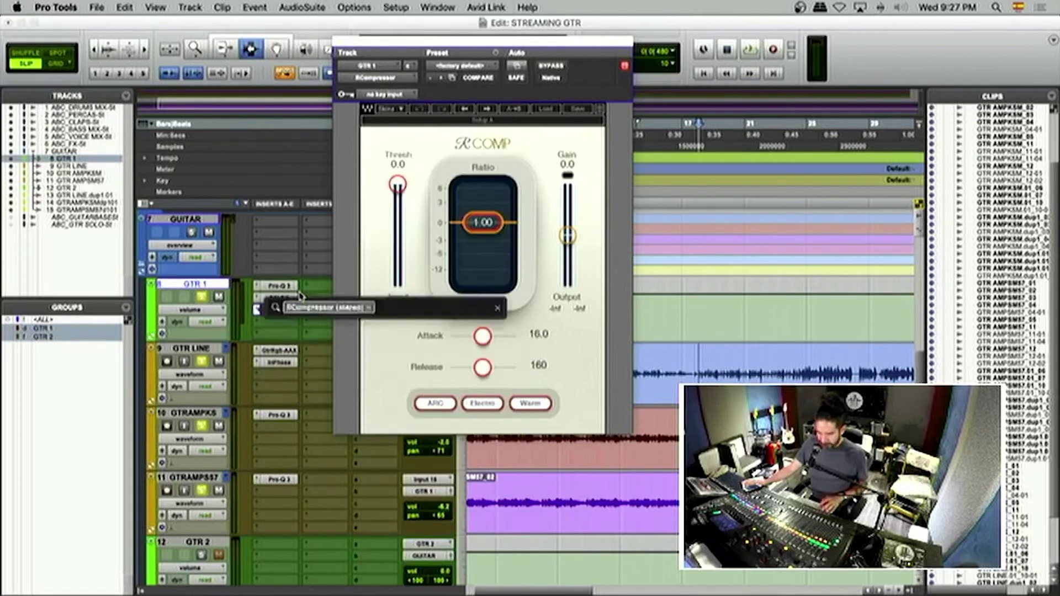
text(r)
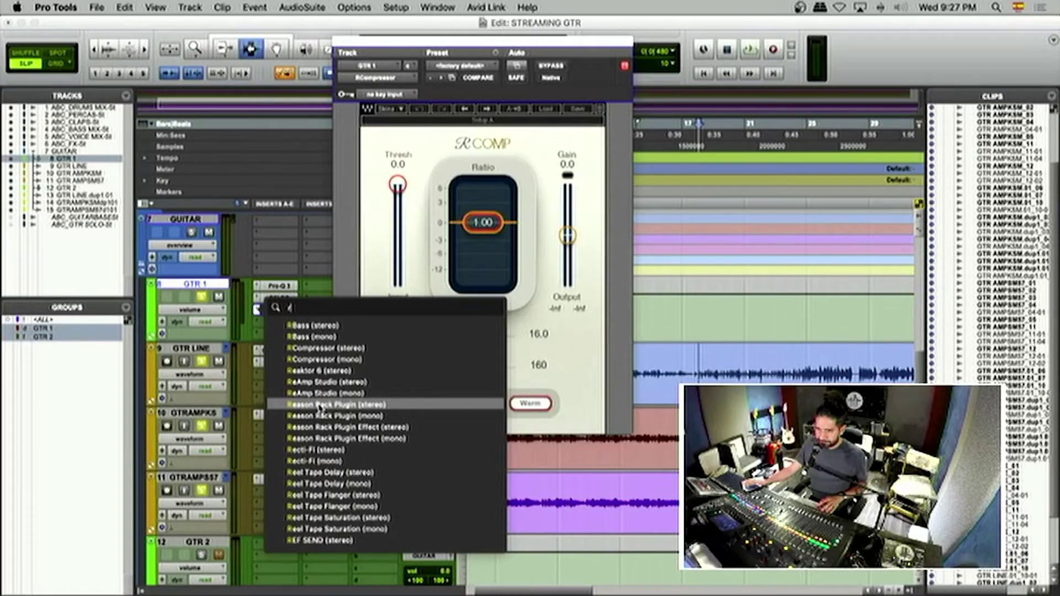
text(e)
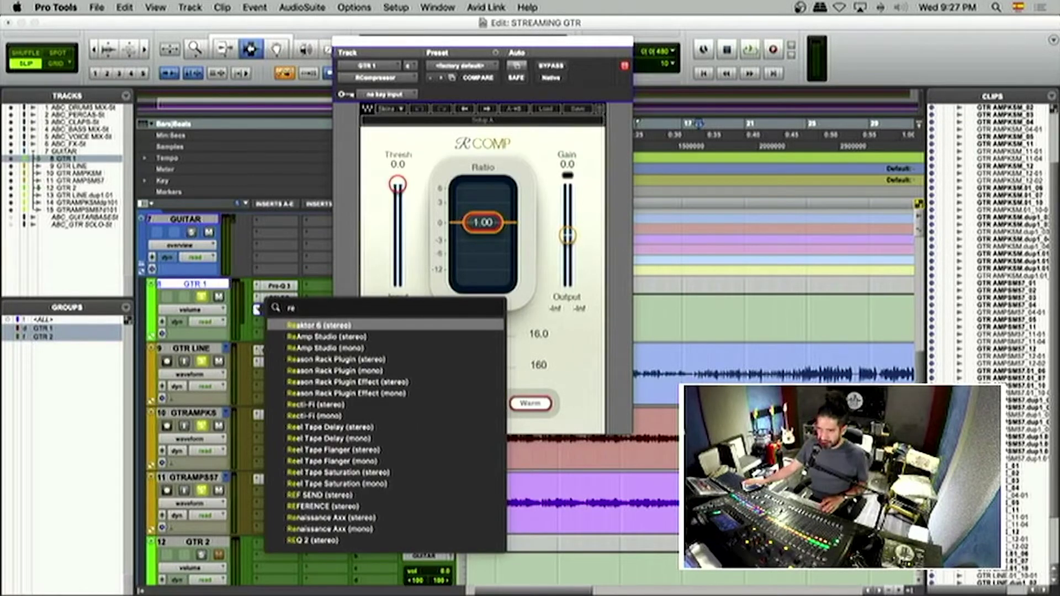
text(n)
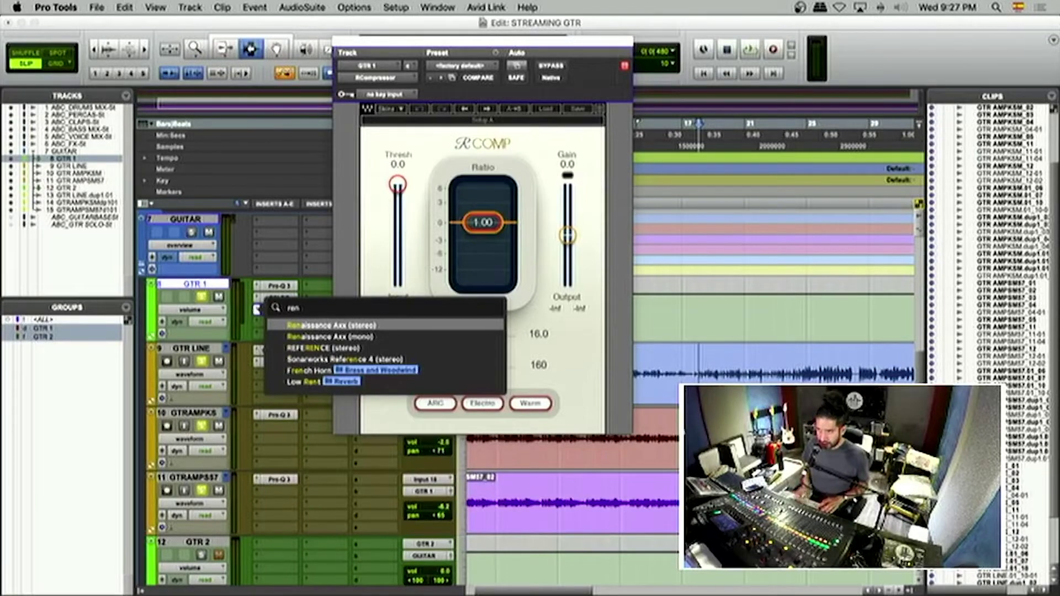
click(315, 324)
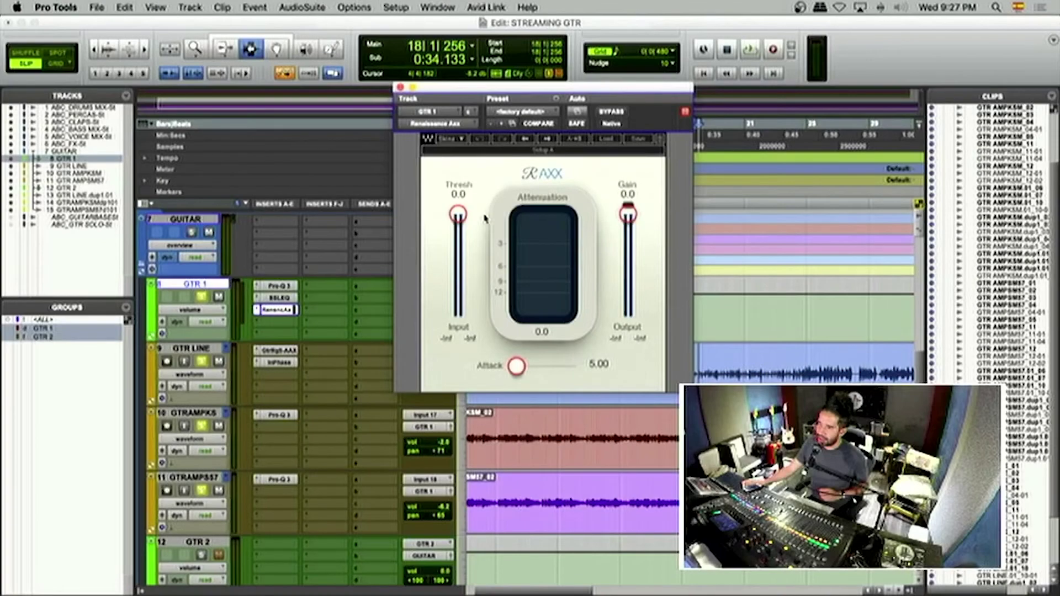
Step: Set the Renaissance Axx threshold to -3.0 and its attack to 10.0 while listening to playback
drag(458, 214, 458, 219)
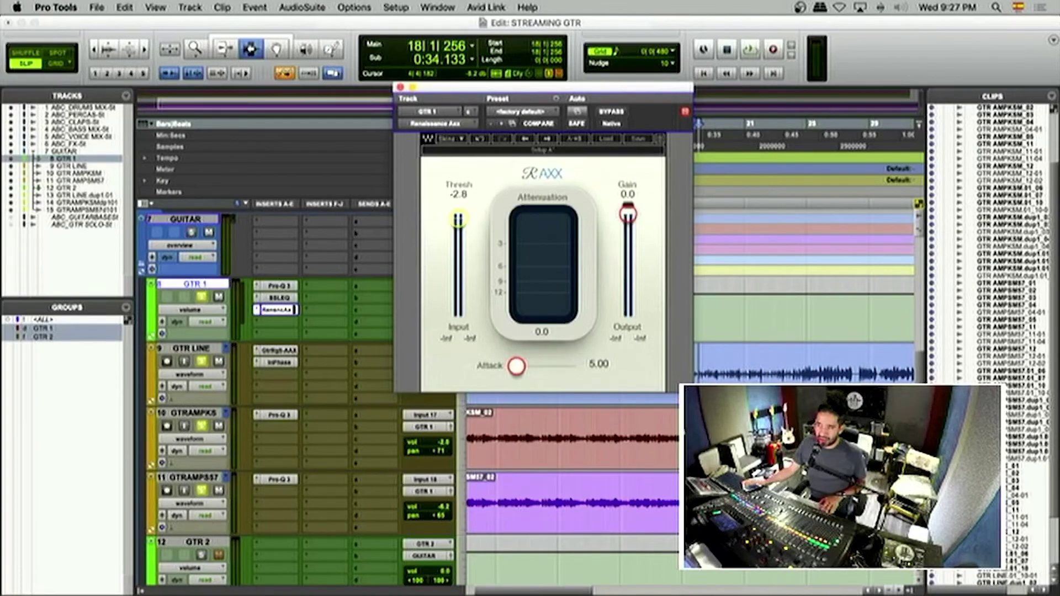
key(space)
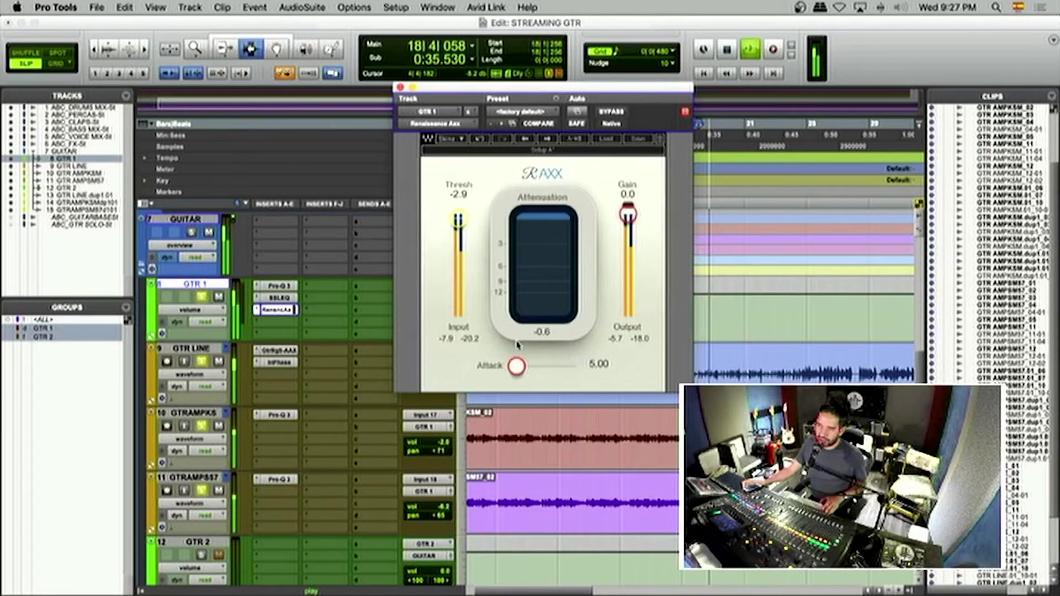
drag(517, 366, 528, 367)
key(space)
key(space)
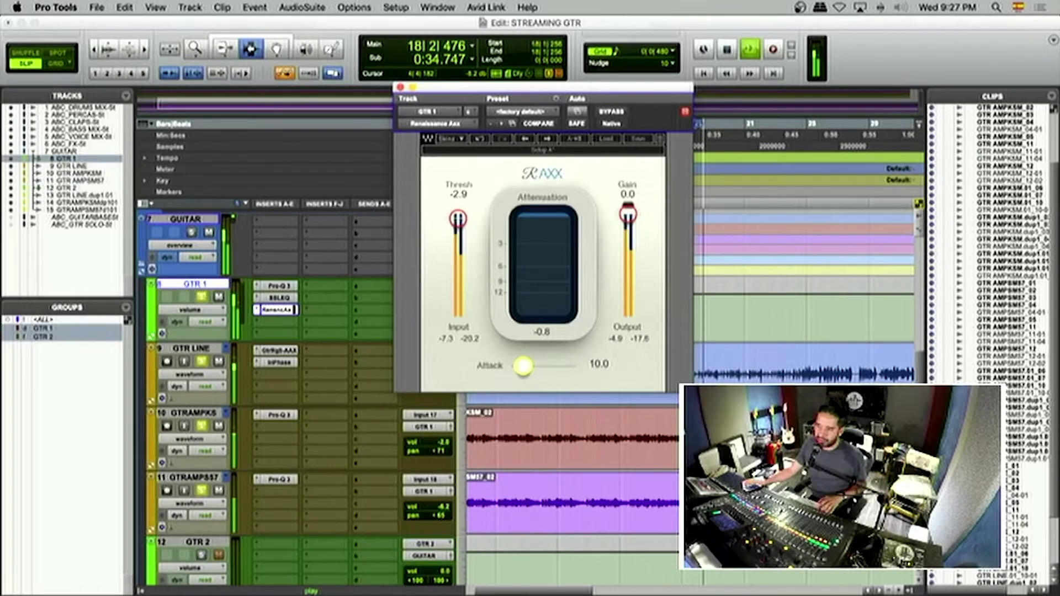
drag(458, 218, 458, 219)
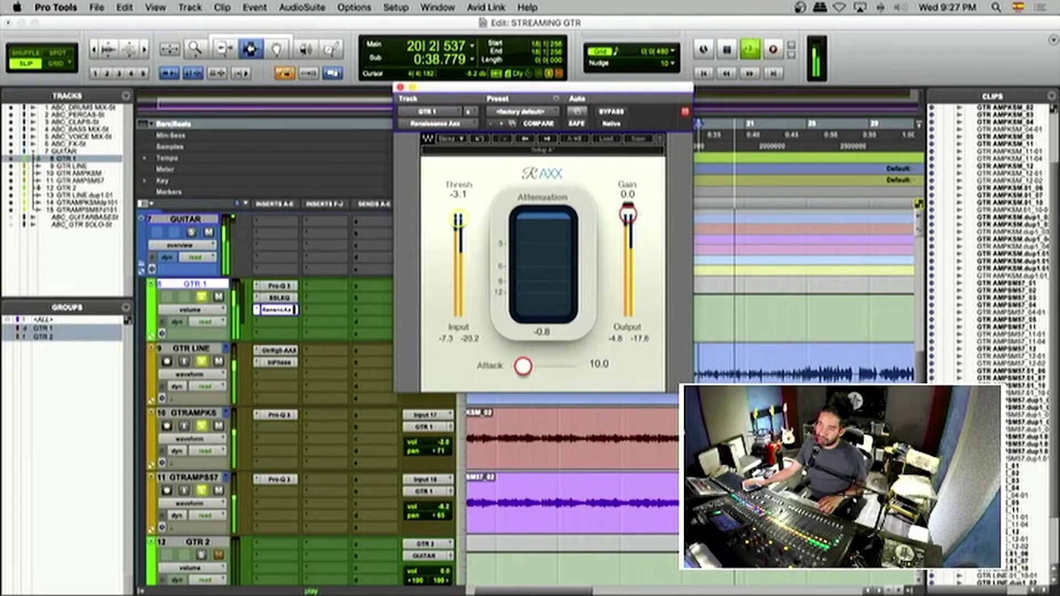
drag(458, 219, 458, 218)
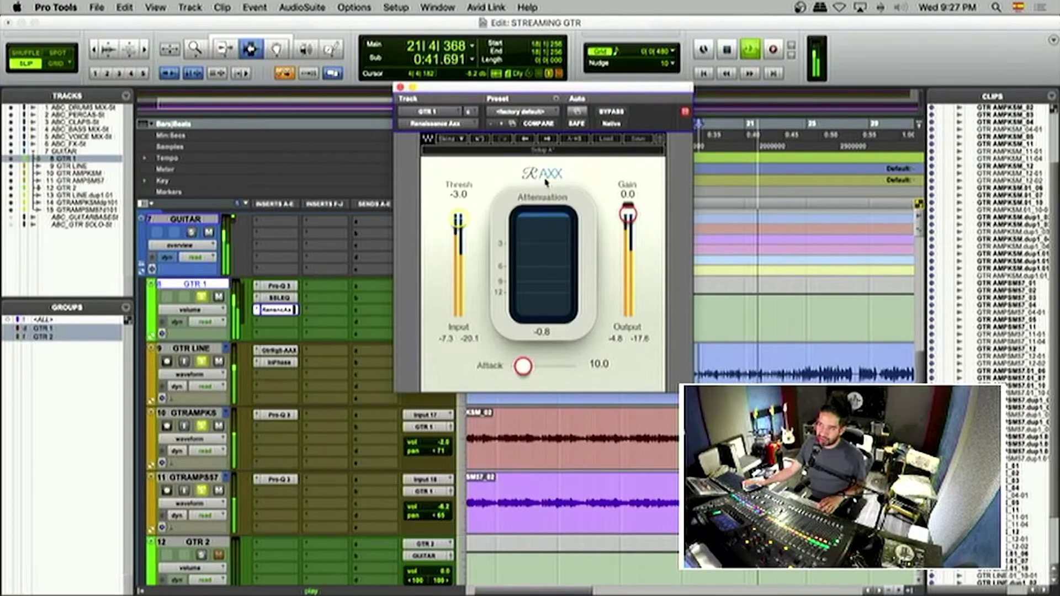
Step: Compare GTR 1 with its three inserts bypassed and active while replaying the passage
super+click(286, 285)
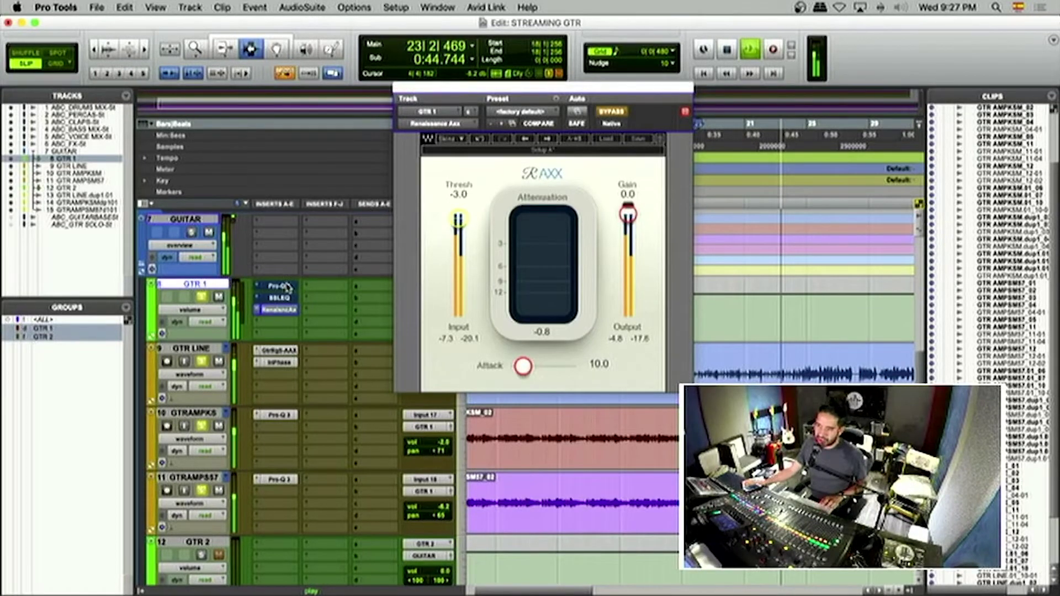
shift+super+click(287, 286)
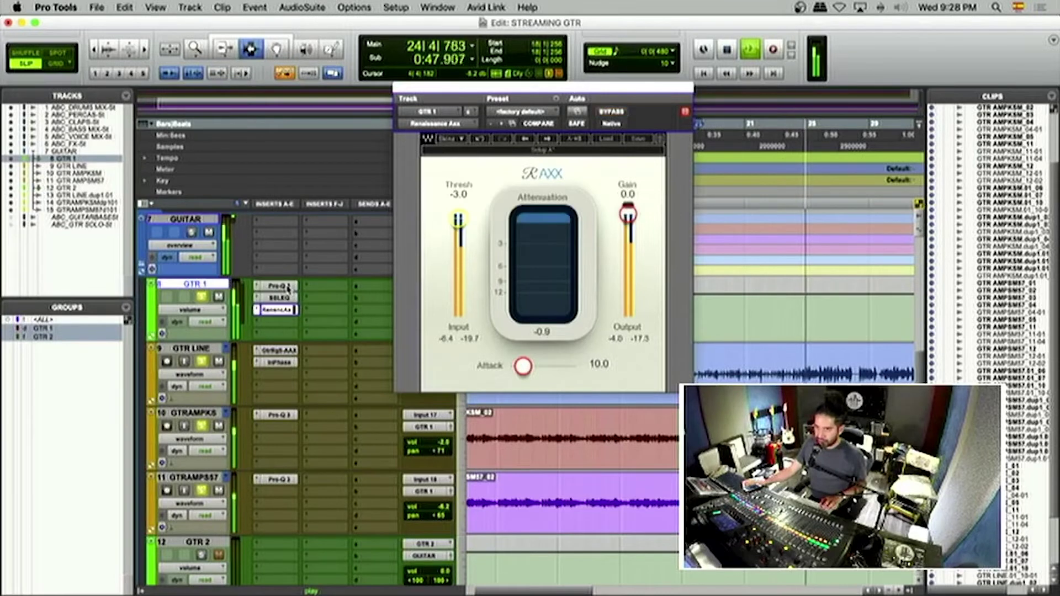
key(space)
key(space)
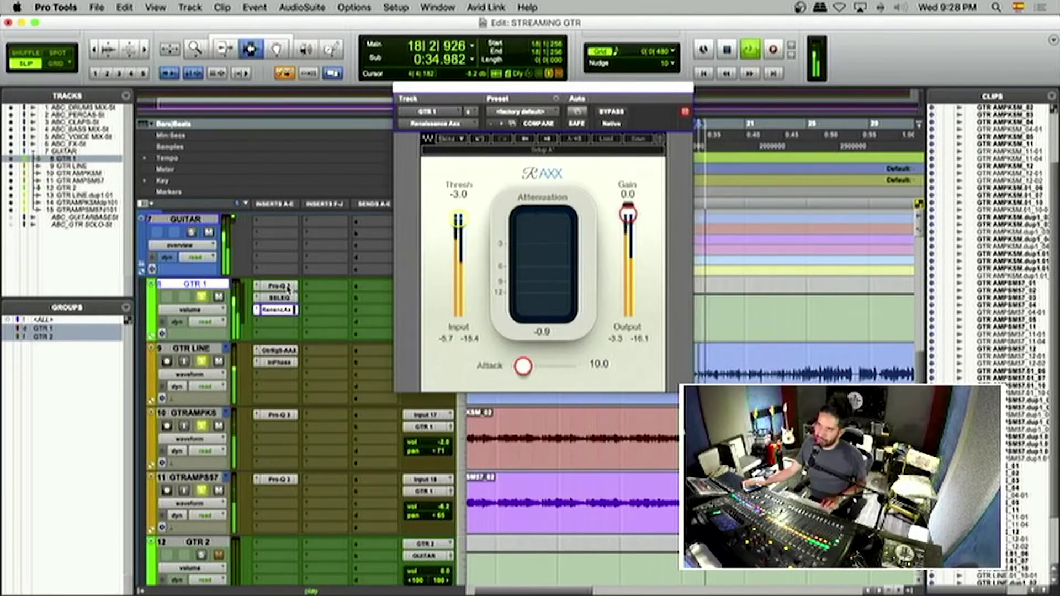
shift+super+click(287, 287)
shift+super+click(287, 298)
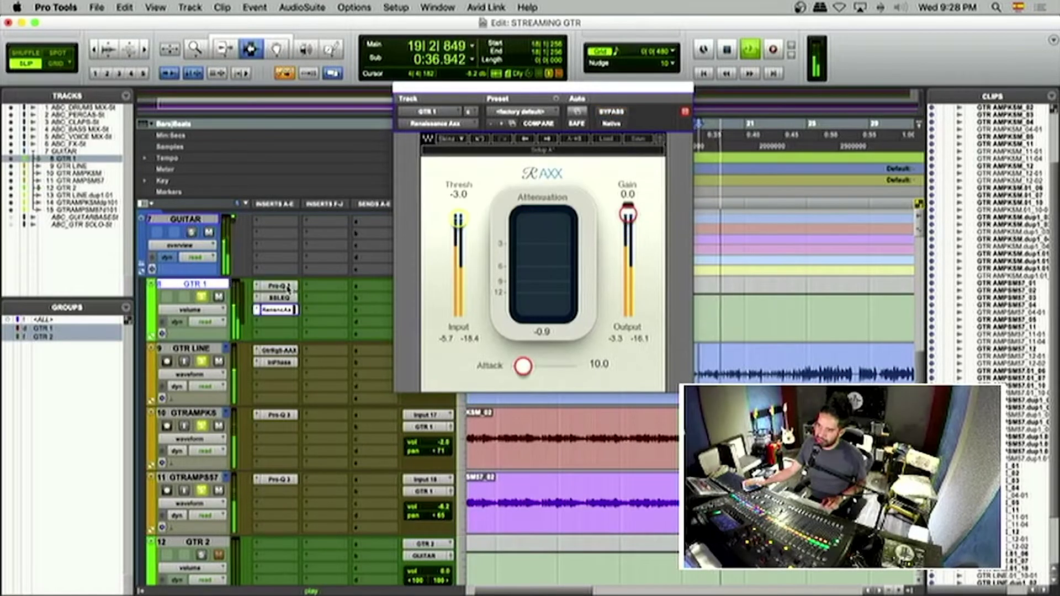
Step: Open GTR 1's SSLEQ and compare the guitar with its inserts bypassed and active during playback
click(286, 299)
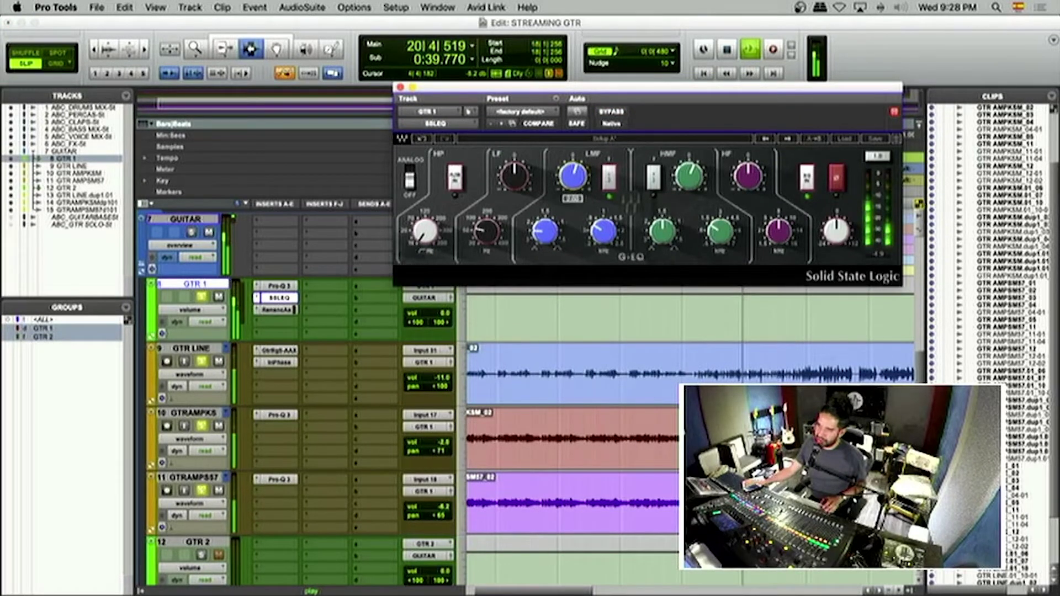
key(shift+a)
key(shift+a)
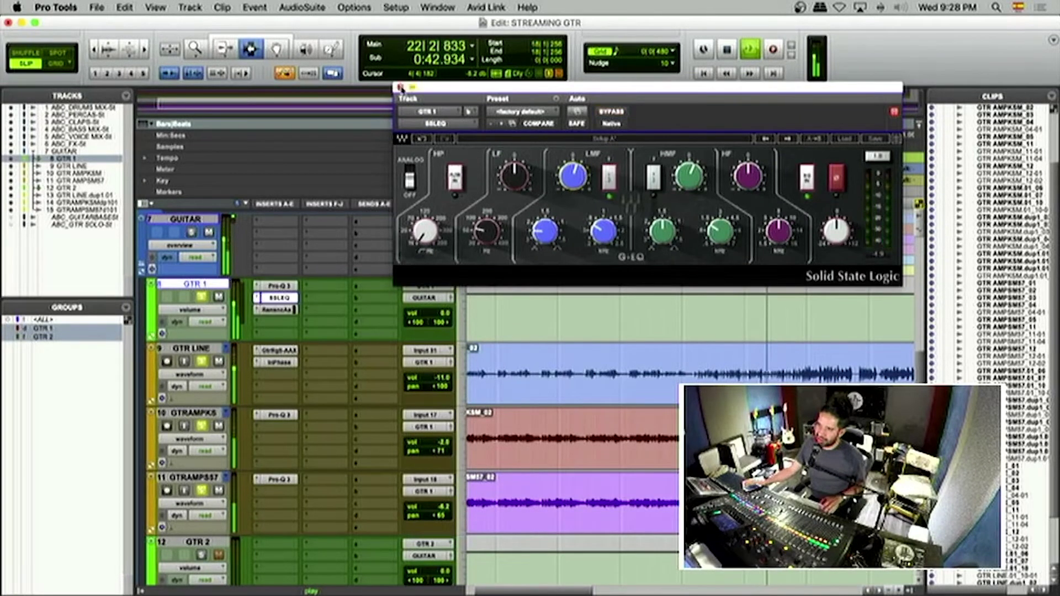
click(400, 87)
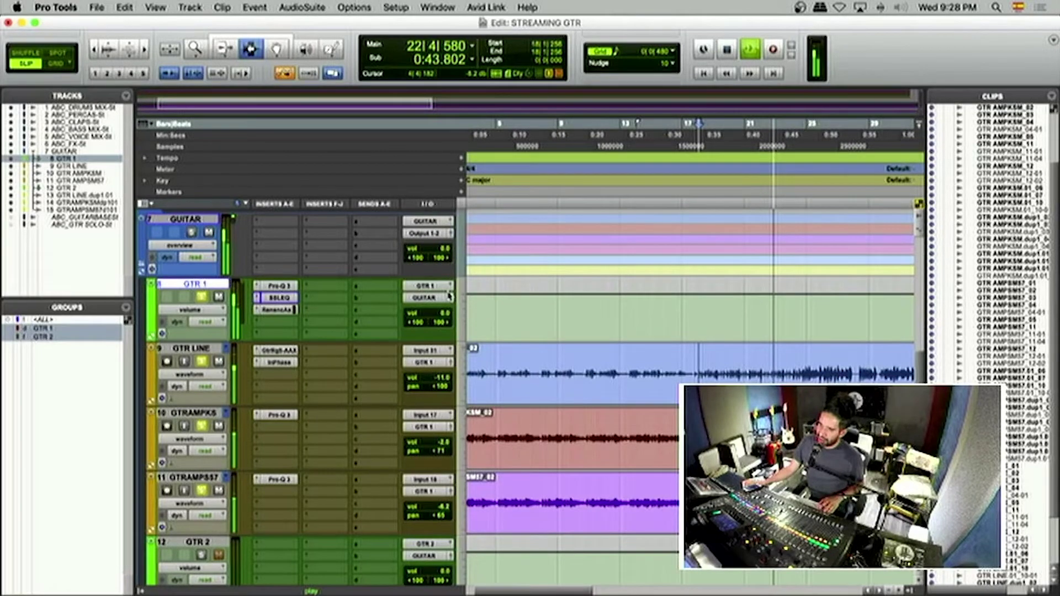
key(space)
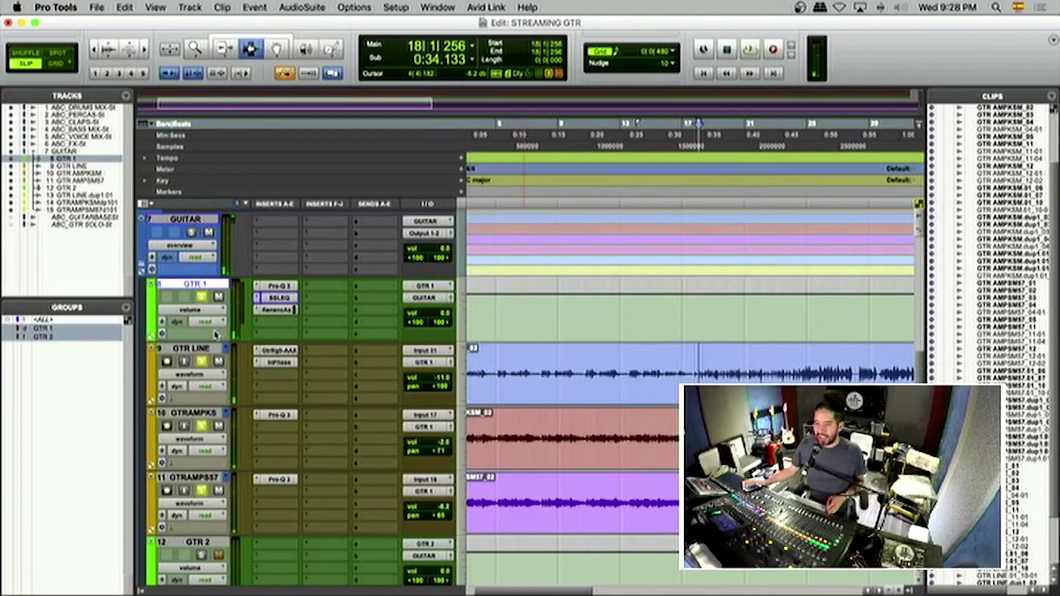
Step: Copy the Pro-Q 3, SSLEQ and Renaissance Axx inserts from GTR 1 to GTR 2's first three insert slots
scroll(216, 334, down, 3)
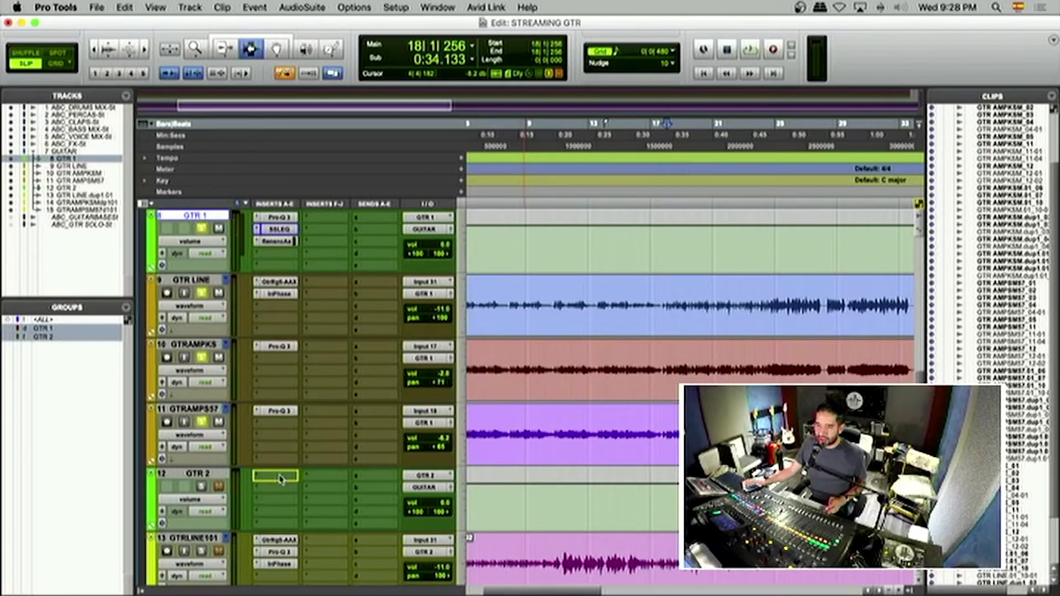
drag(280, 475, 279, 482)
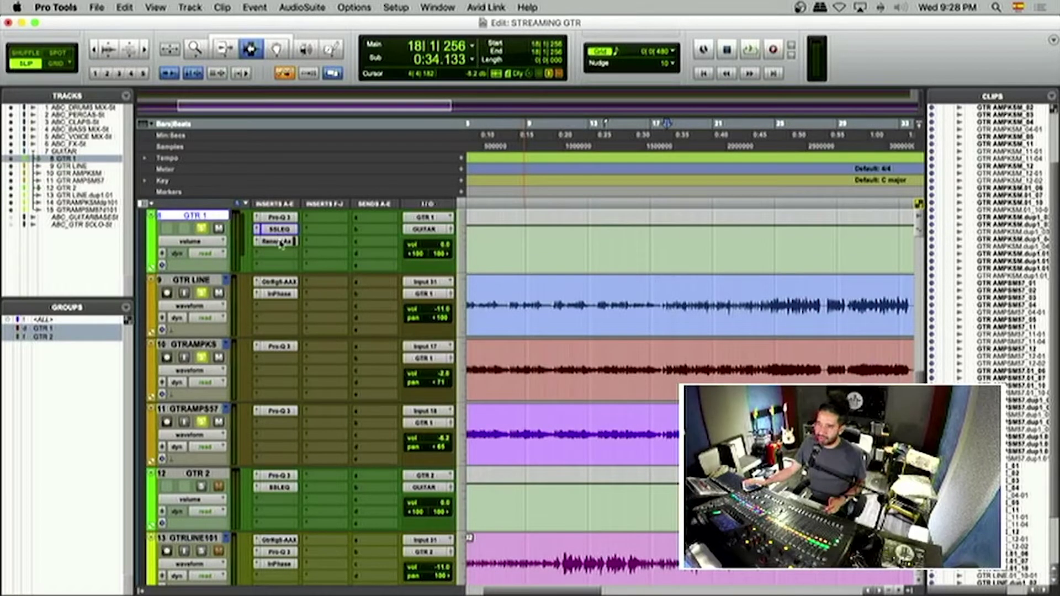
drag(280, 241, 285, 465)
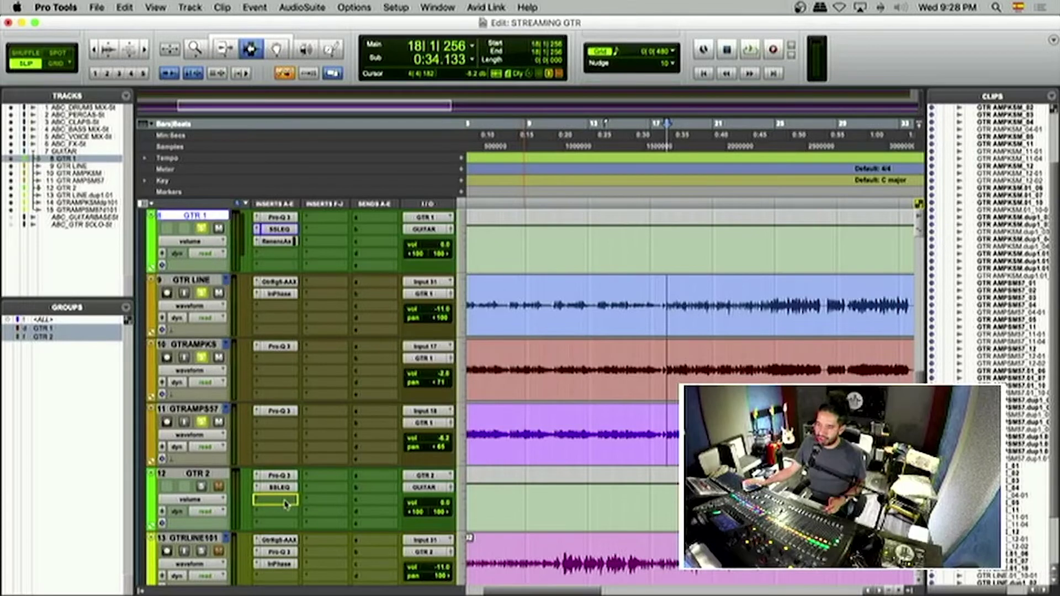
drag(286, 504, 285, 502)
Step: Play the passage with GTR 2 soloed and audition the 297.91 Hz cut in its Pro-Q 3
click(276, 475)
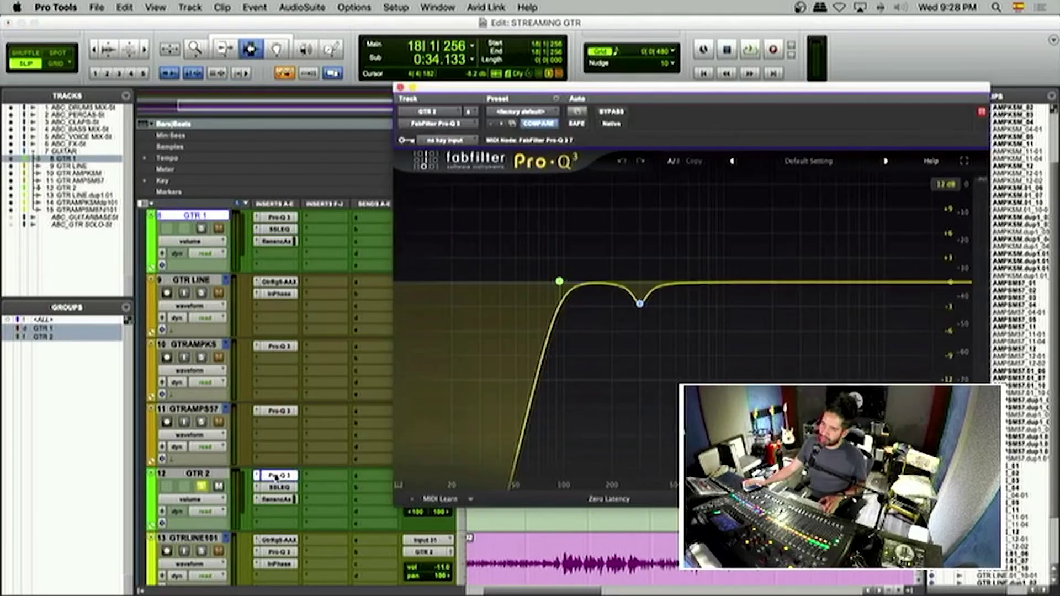
click(640, 303)
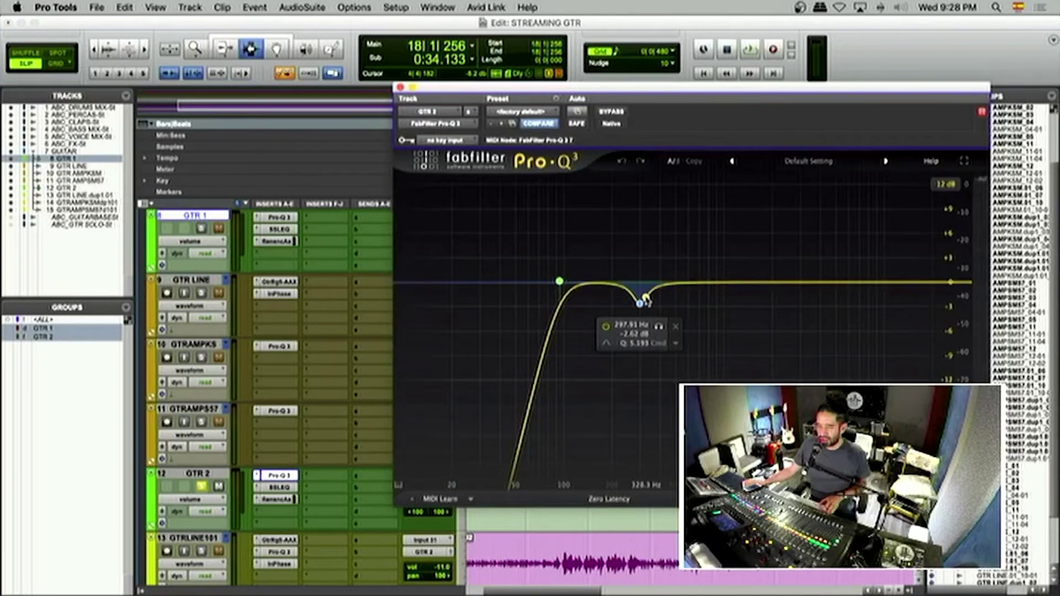
key(space)
key(space)
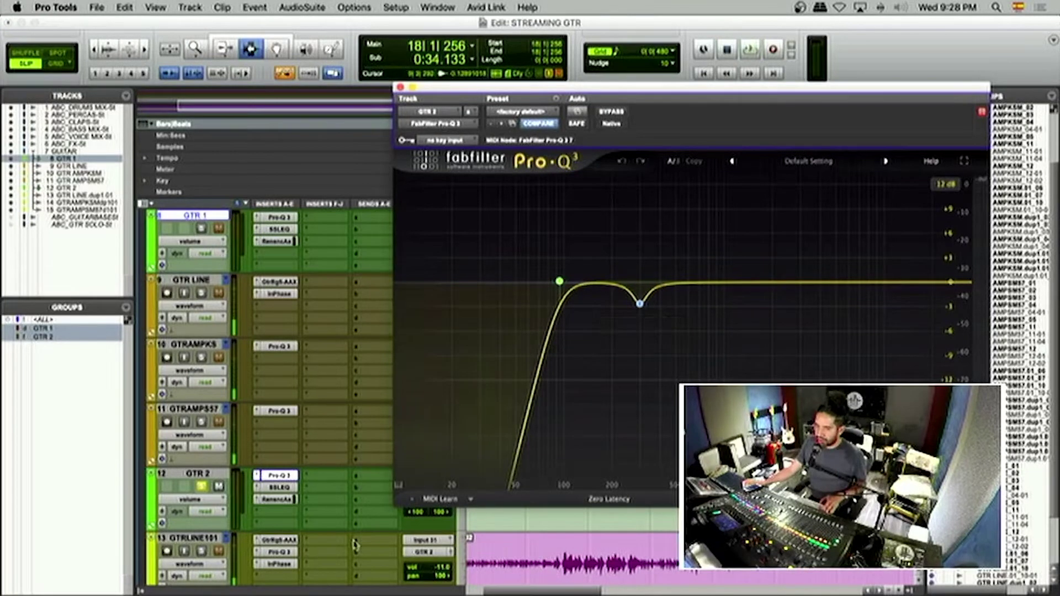
scroll(355, 545, down, 5)
key(space)
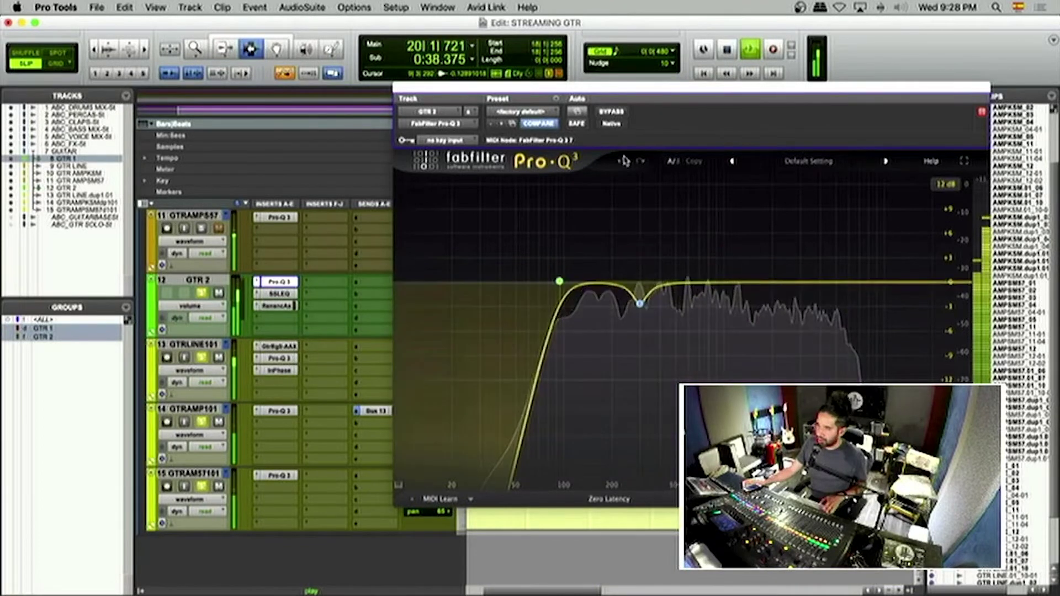
mouse_move(639, 304)
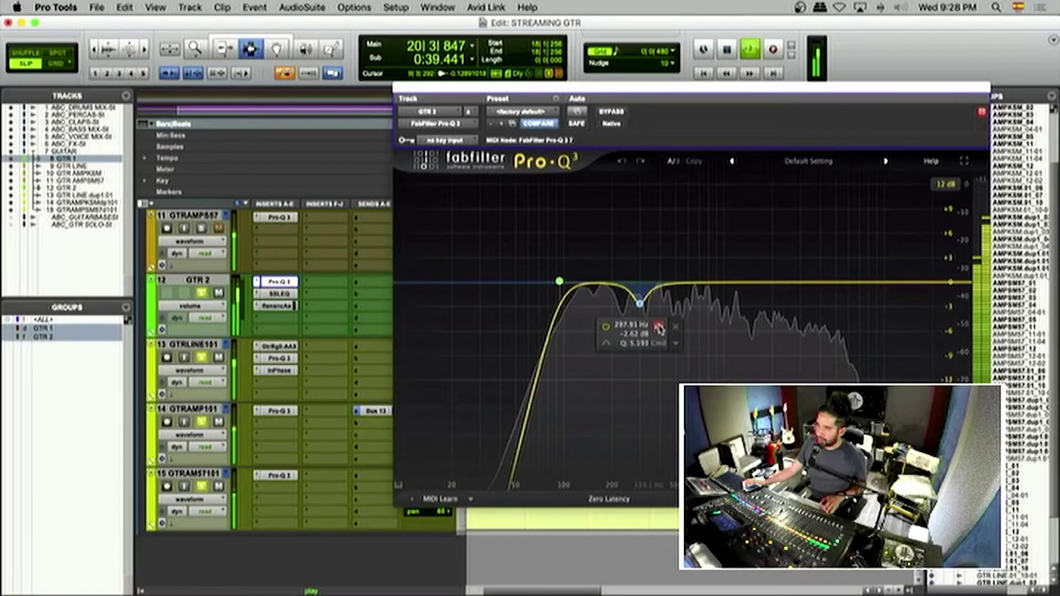
click(658, 327)
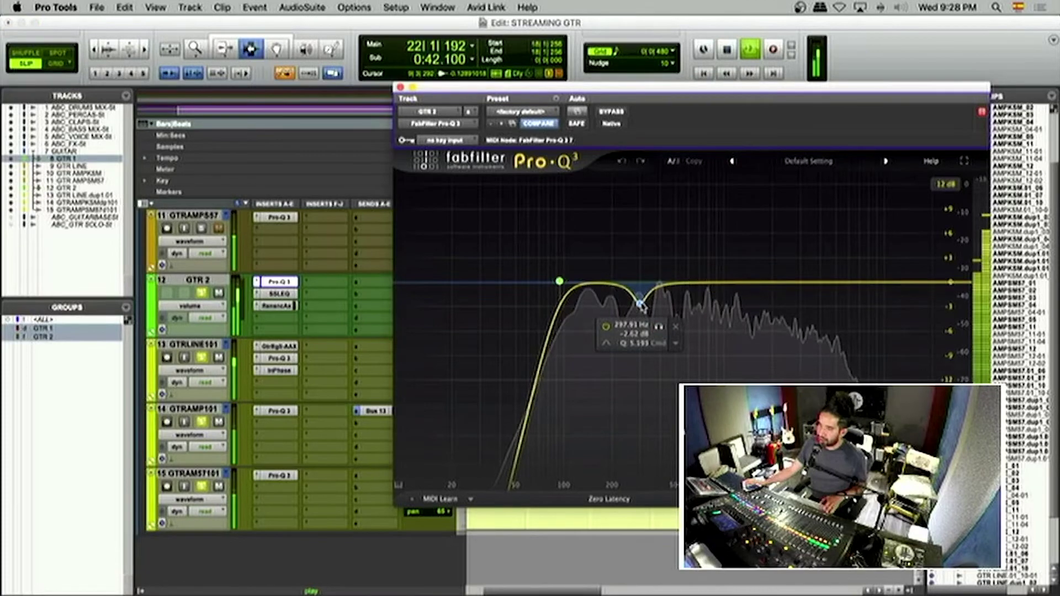
drag(443, 90, 373, 83)
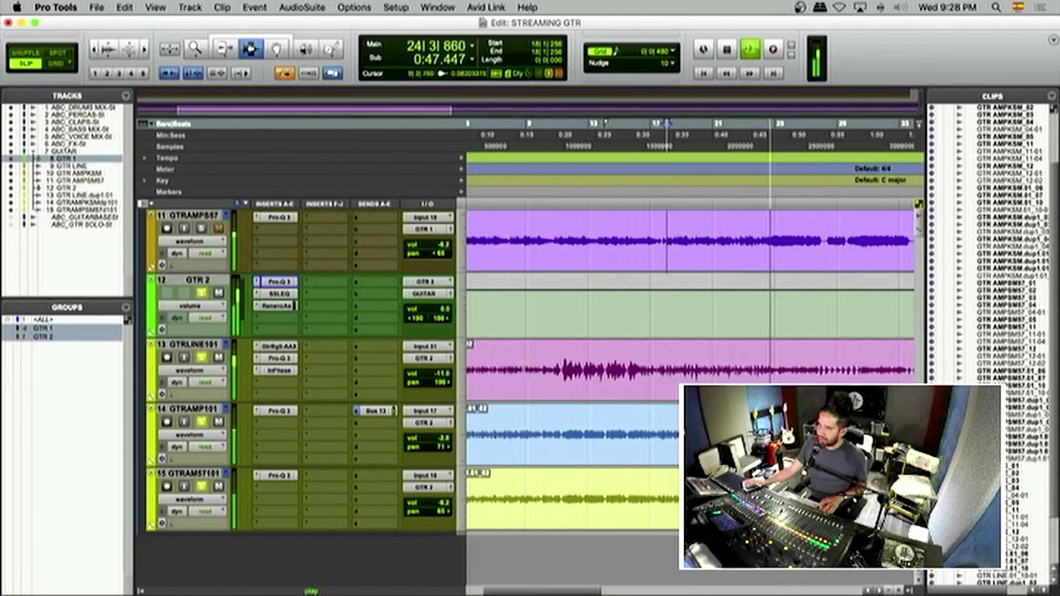
Step: Listen to the soloed GTR 2 tracks from around bar 11 and bar 7 with the Pro-Q 3 window closed
click(565, 360)
key(space)
key(space)
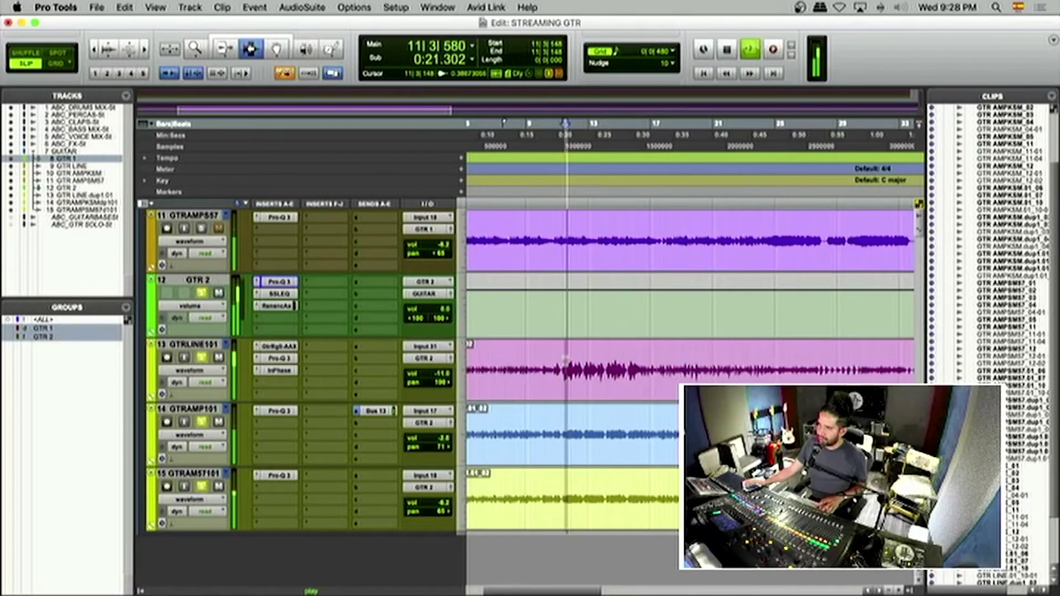
key(r)
key(space)
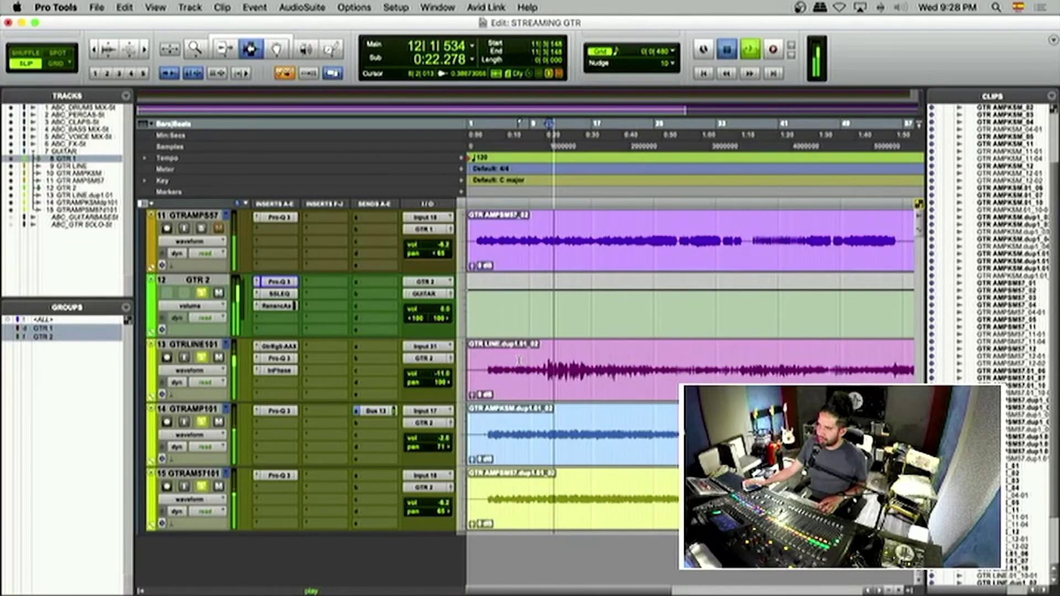
click(519, 359)
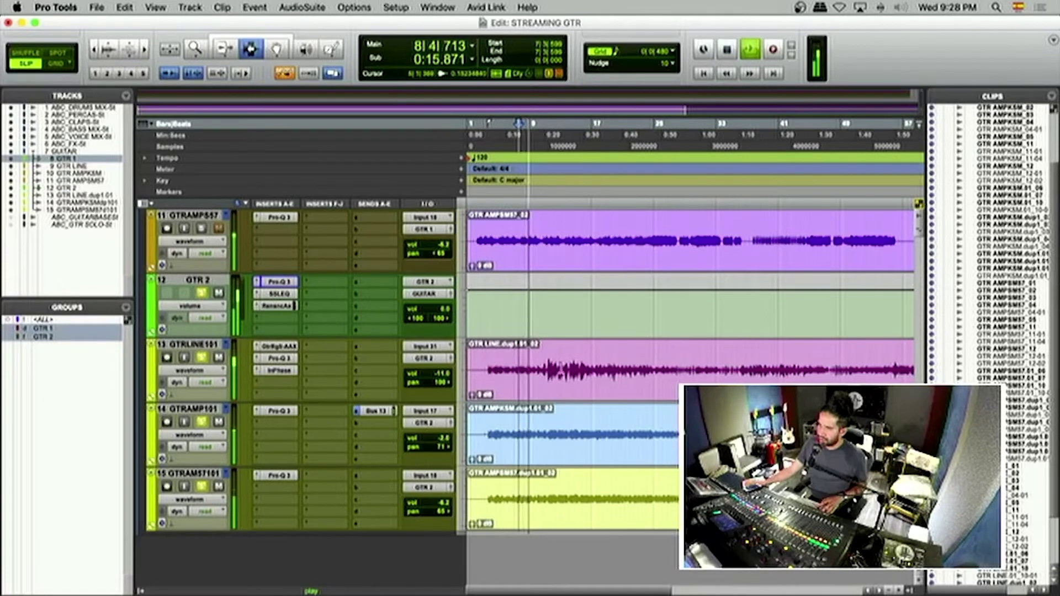
key(space)
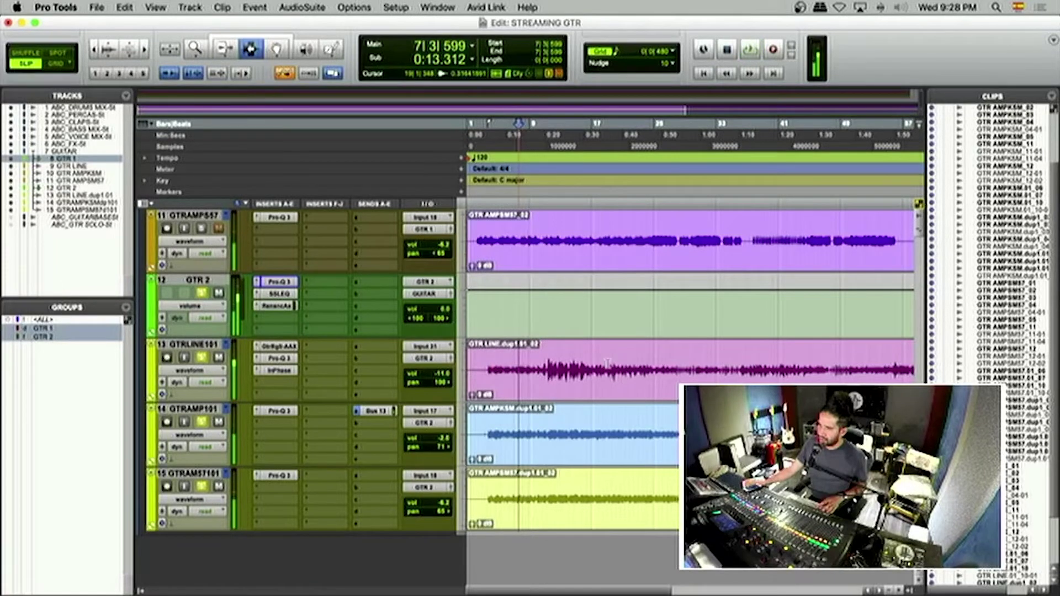
Step: Show the Mix window, solo the GUITAR folder and lower its fader to -4.6 dB during playback
key(super+equal)
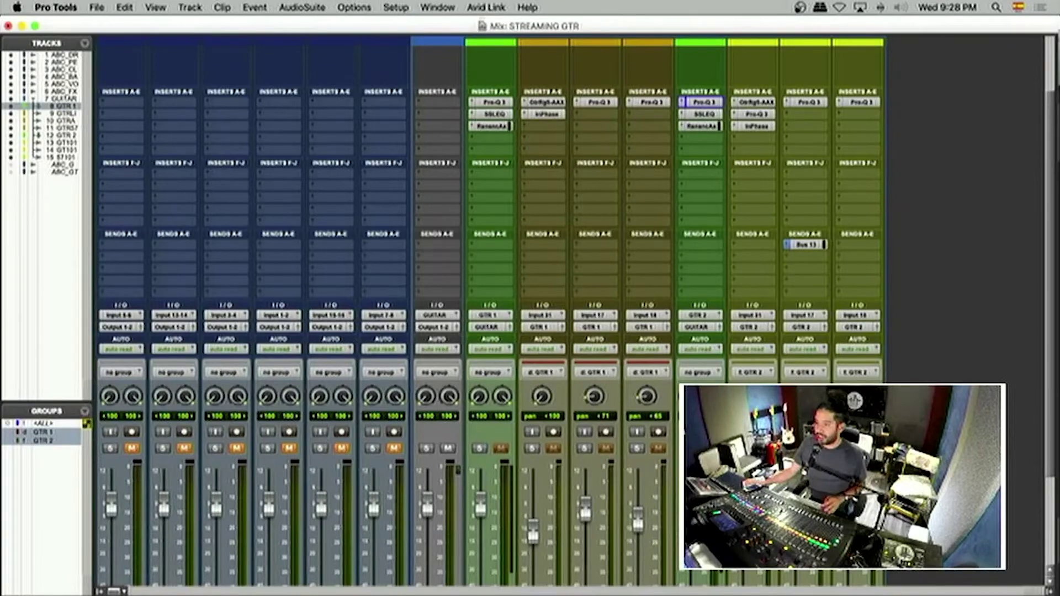
scroll(638, 434, down, 3)
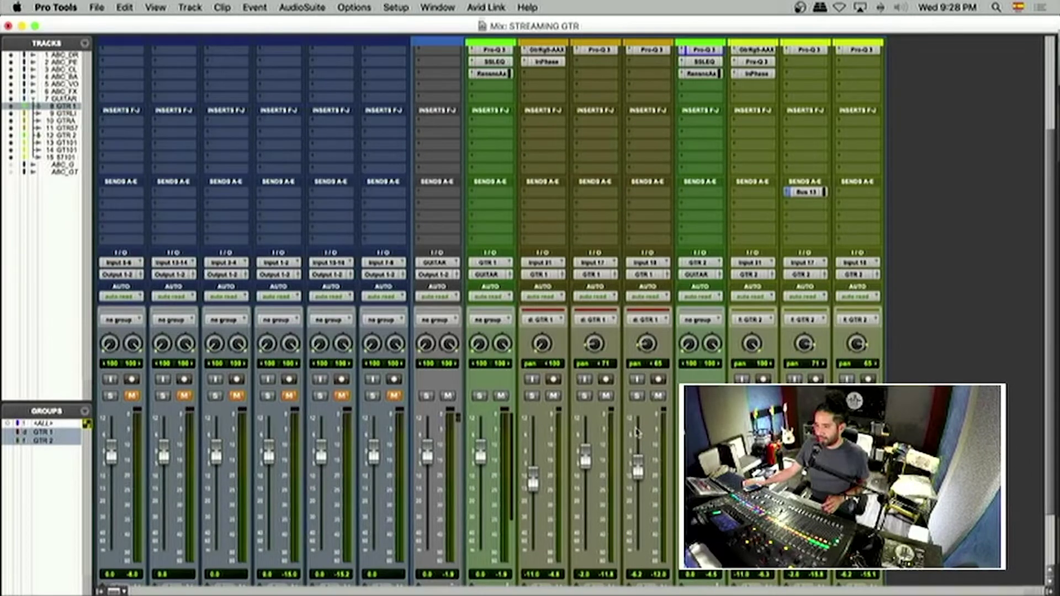
scroll(636, 432, down, 4)
click(426, 329)
key(space)
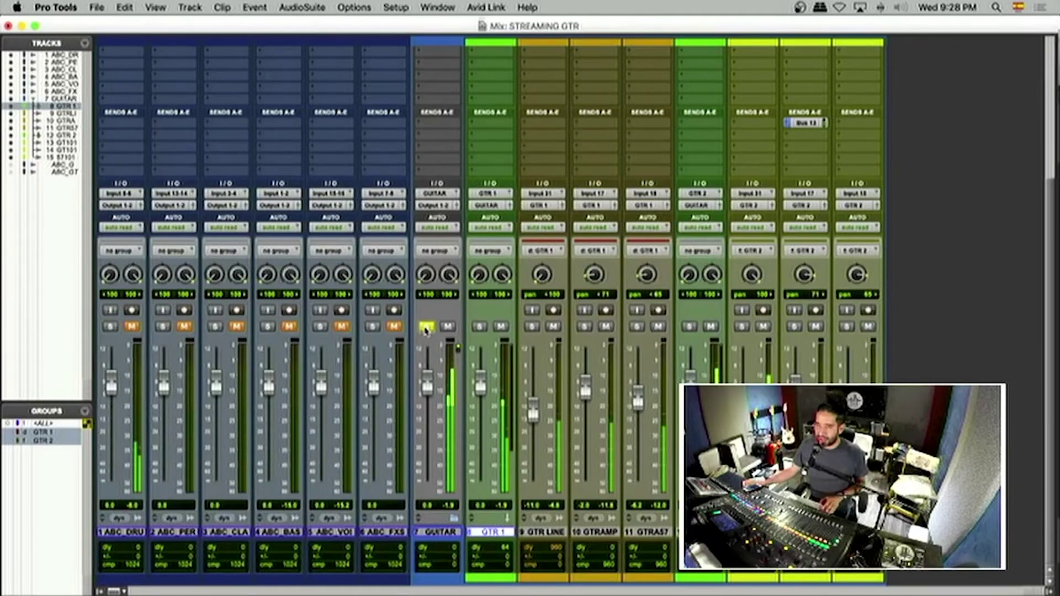
drag(427, 385, 427, 400)
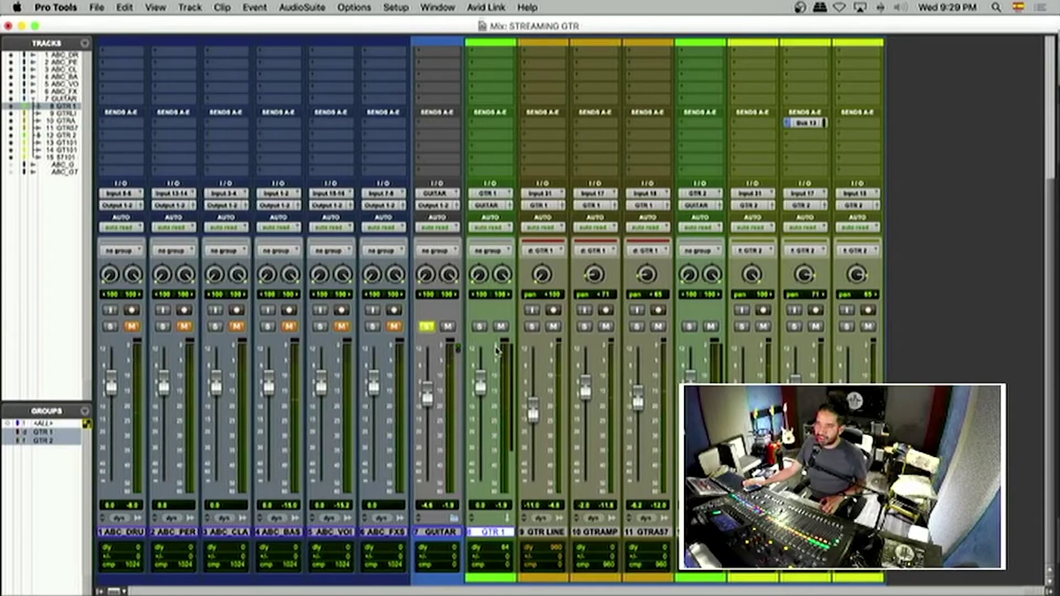
Step: Insert a multichannel FabFilter Pro-Q 3 (stereo) EQ on the GUITAR folder's first insert slot
scroll(496, 351, up, 5)
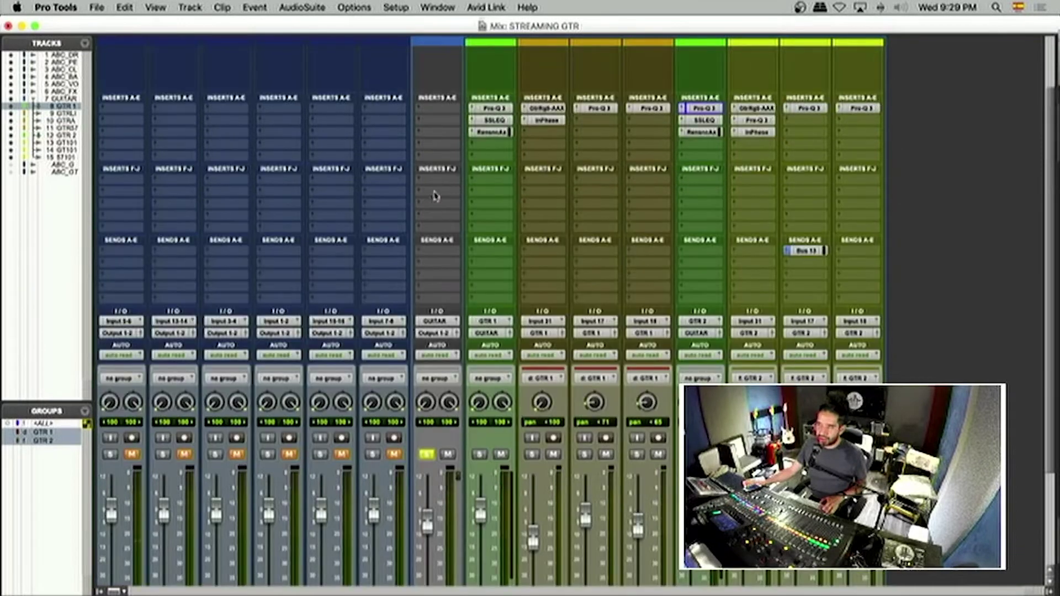
click(421, 113)
mouse_move(480, 108)
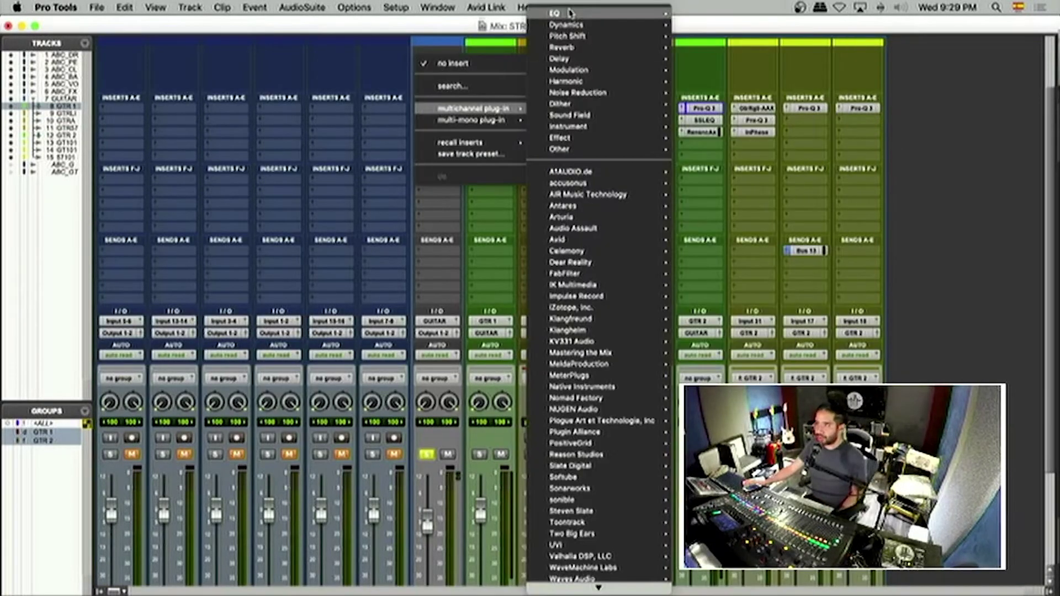
mouse_move(570, 13)
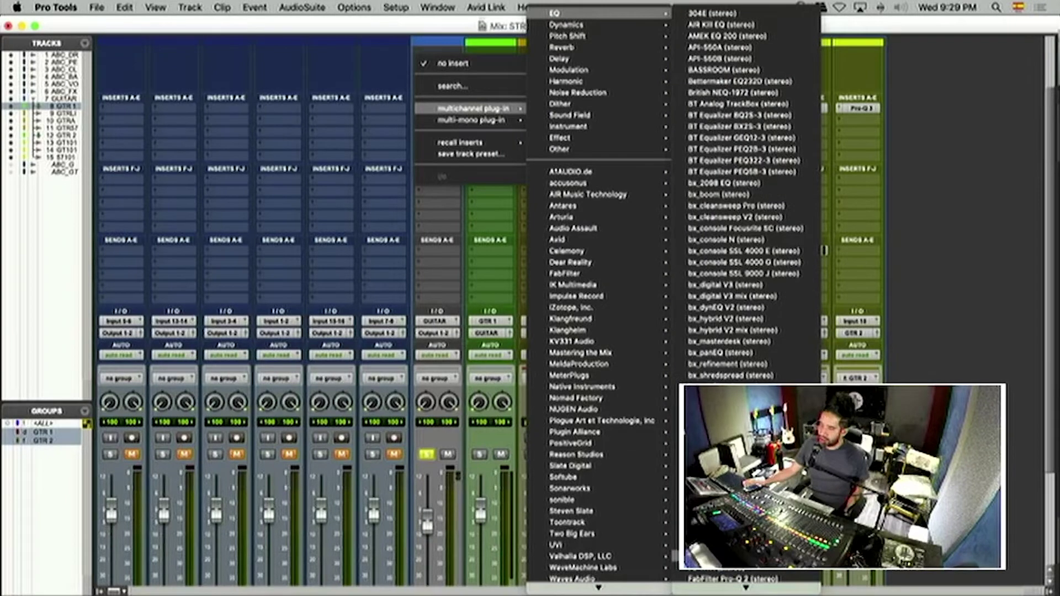
click(717, 556)
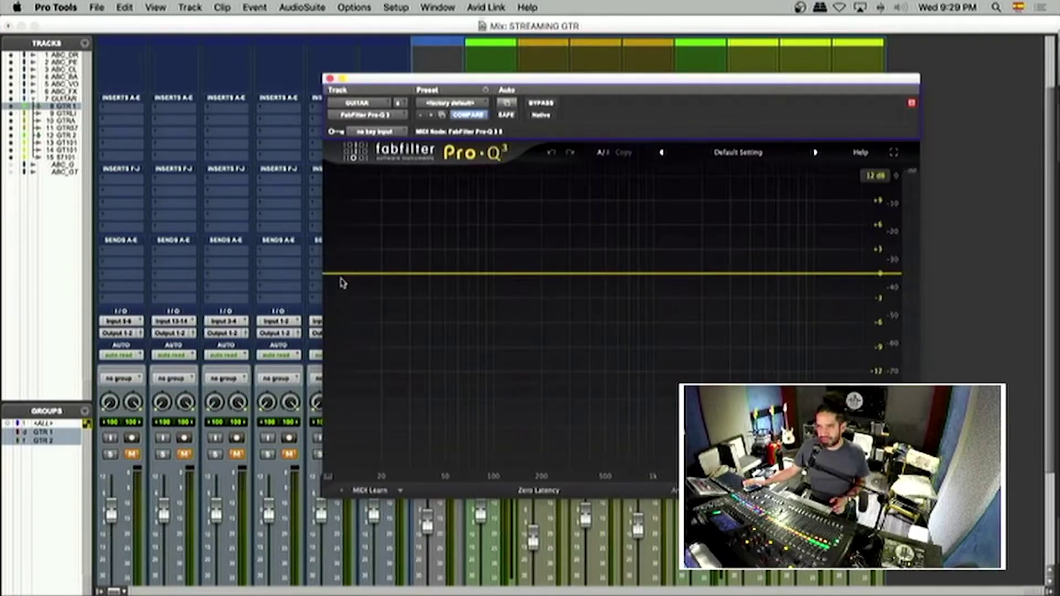
Step: Add a 24 dB/oct low cut at about 75 Hz and a 36 dB/oct high cut at about 9.8 kHz in Pro-Q 3
drag(342, 282, 475, 270)
scroll(476, 271, up, 1)
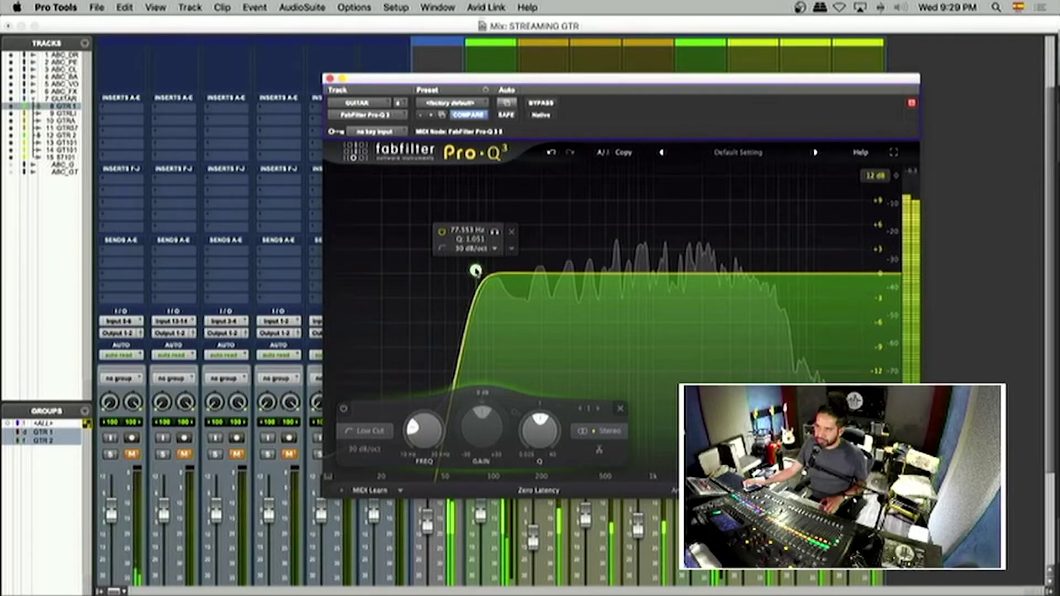
drag(863, 276, 819, 273)
scroll(819, 273, up, 2)
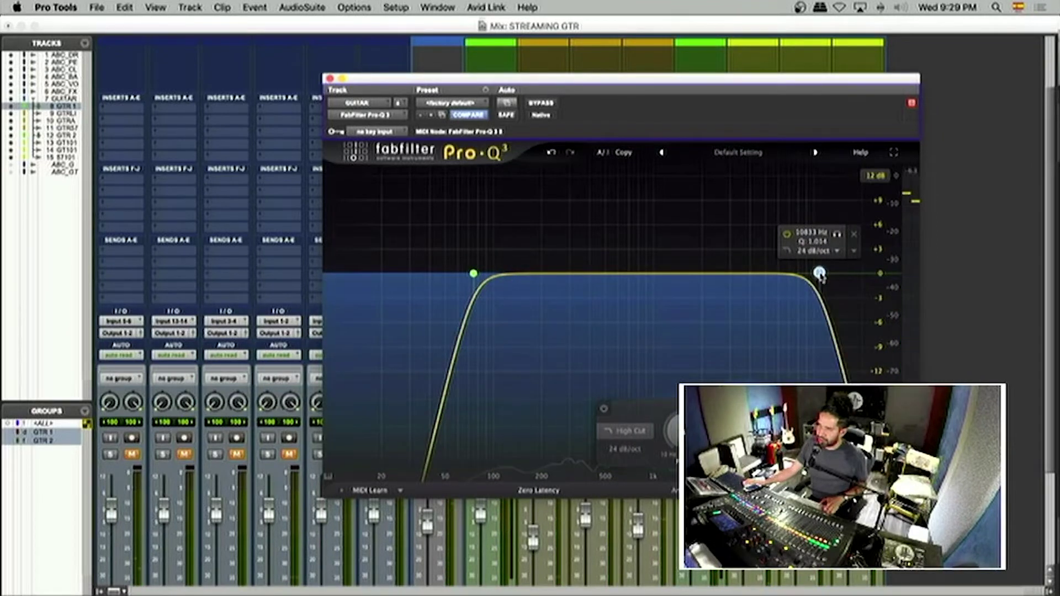
scroll(819, 273, up, 2)
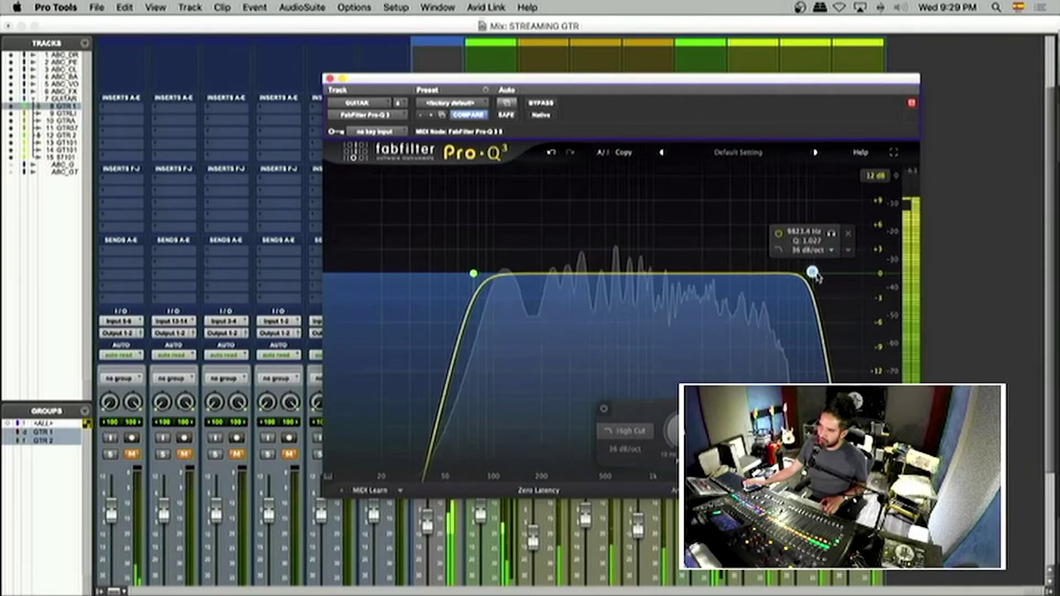
Step: Sweep and audition the high cut, settling it at about 10.7 kHz with a 36 dB/oct slope
drag(819, 275, 821, 276)
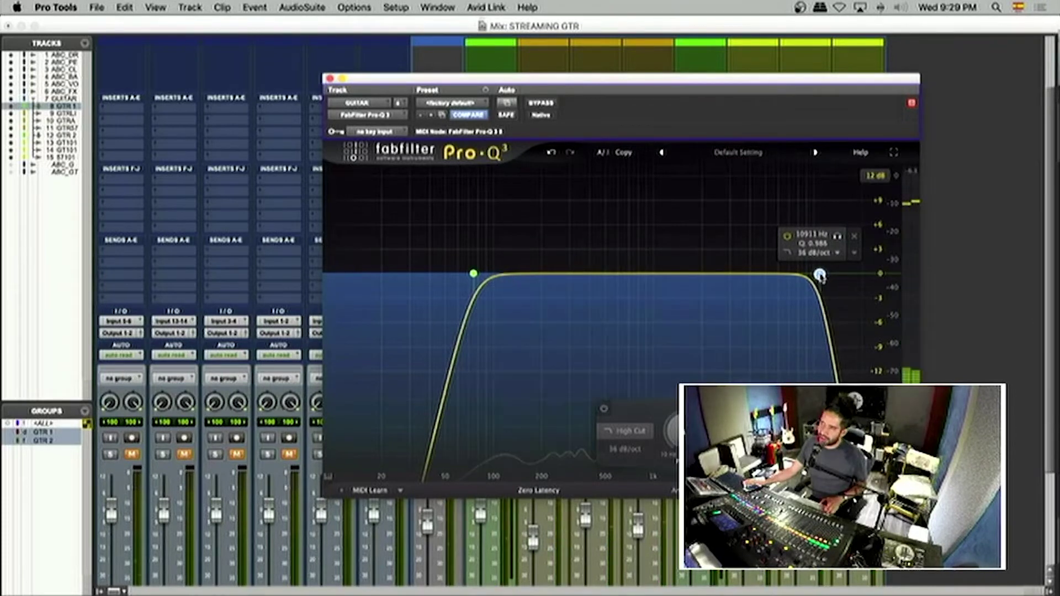
drag(819, 274, 828, 274)
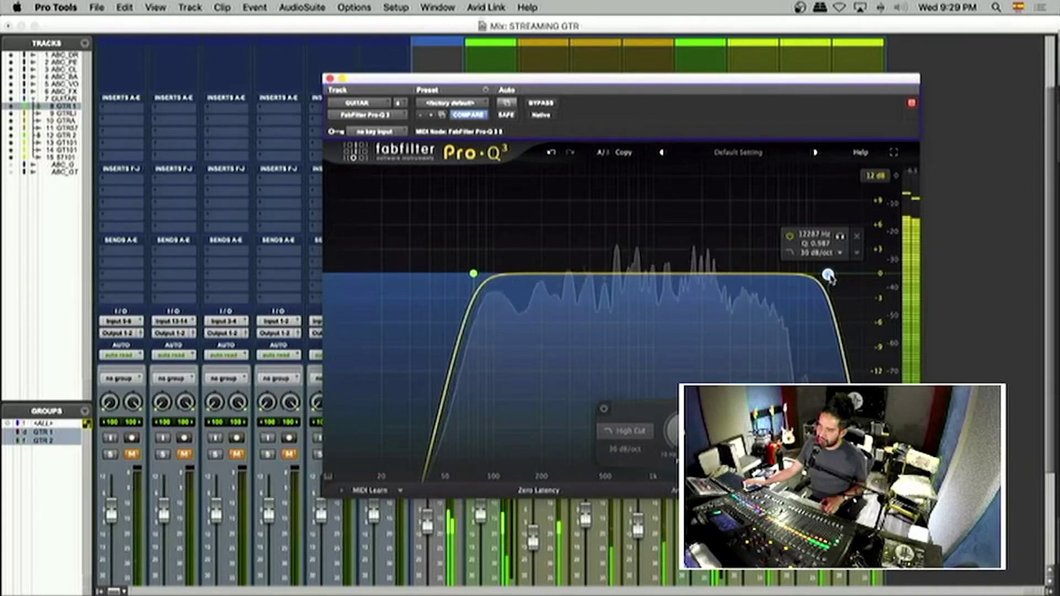
click(839, 236)
drag(839, 241, 818, 274)
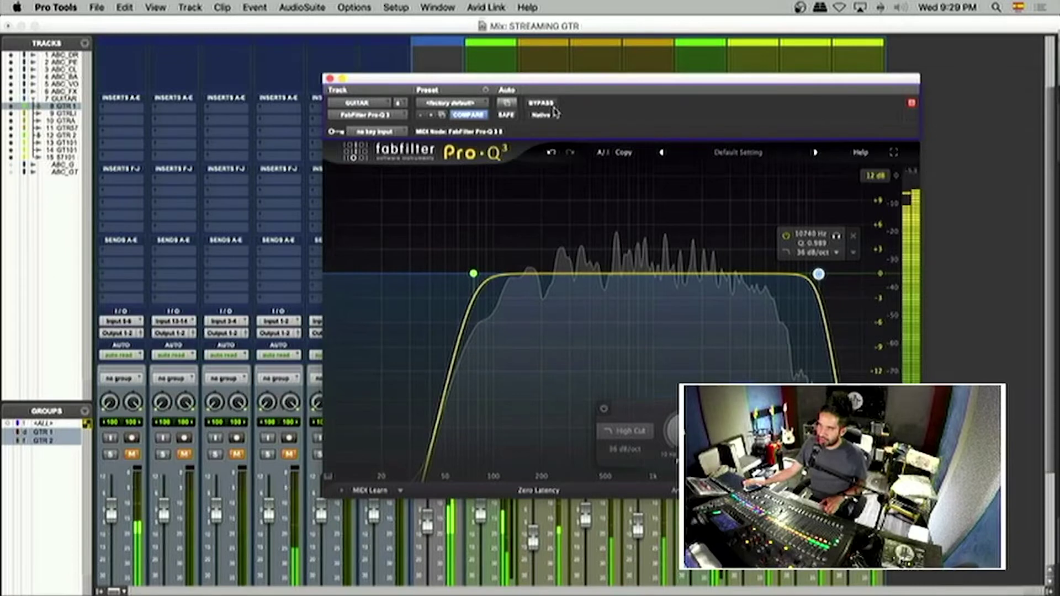
Step: Move the GUITAR folder's low cut to about 103 Hz and set its slope to 18 dB/oct
mouse_move(473, 276)
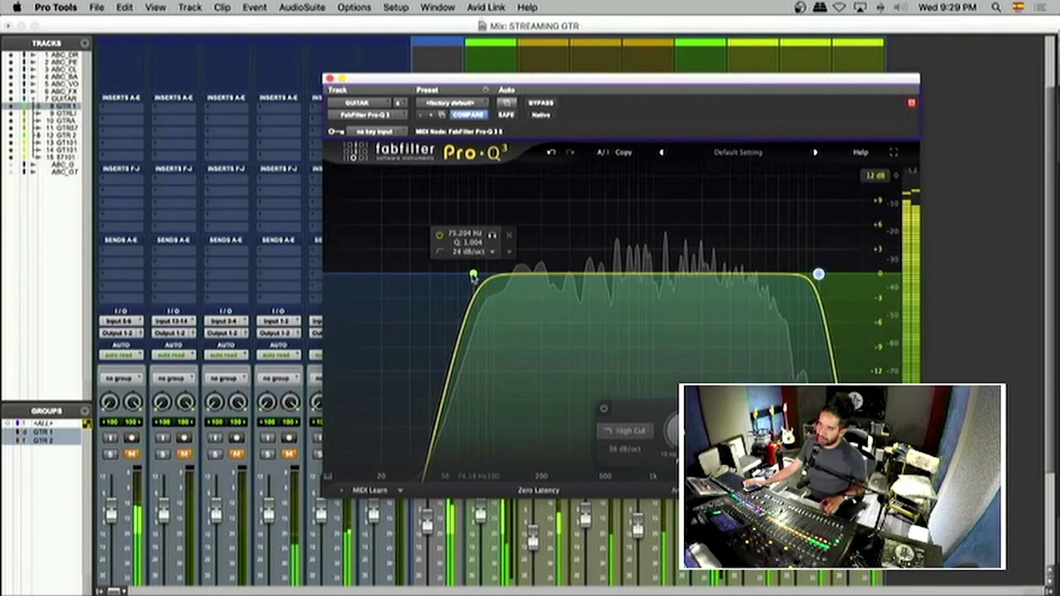
drag(474, 276, 495, 275)
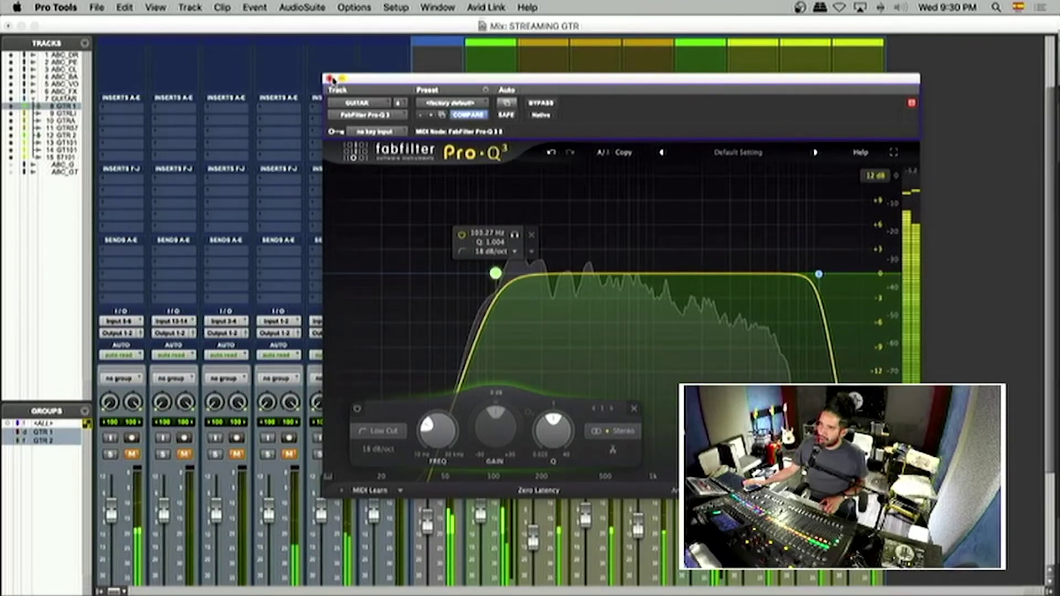
drag(333, 80, 331, 79)
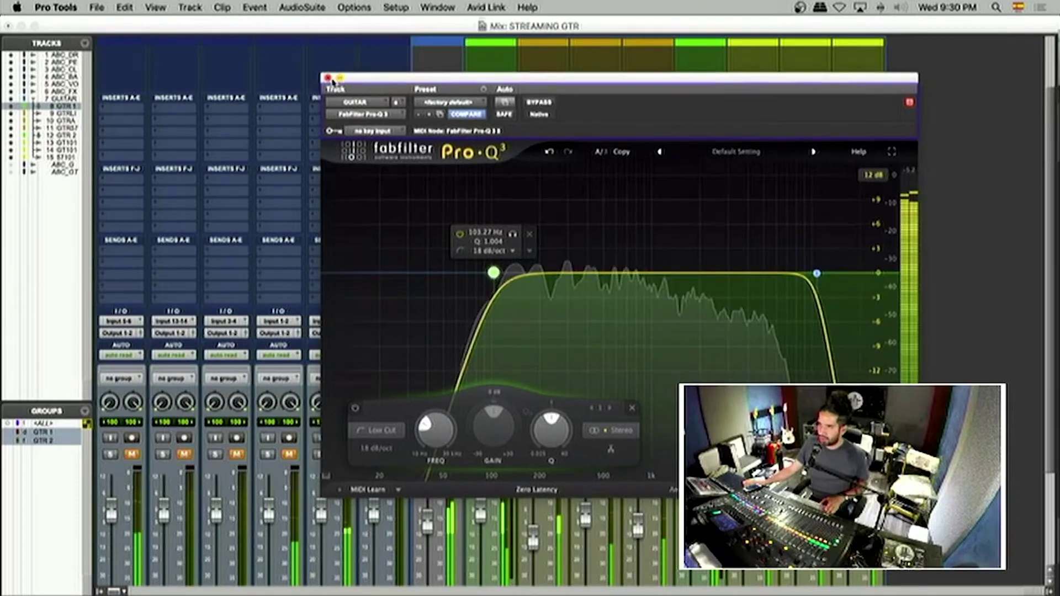
Step: Close Pro-Q 3 and insert the Scheps 73 plug-in on the GUITAR folder's second insert slot
click(328, 78)
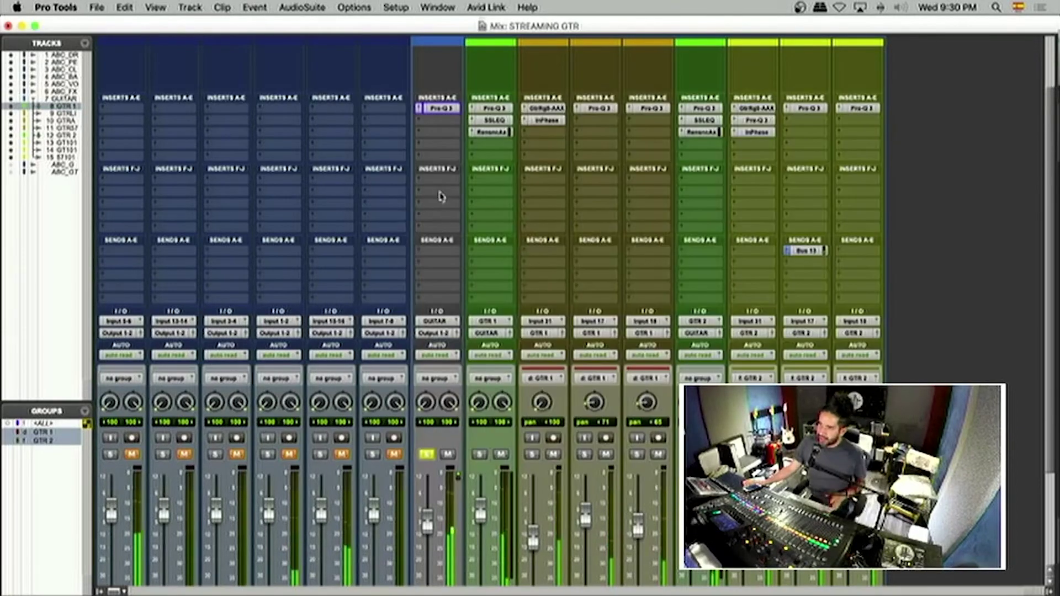
click(418, 127)
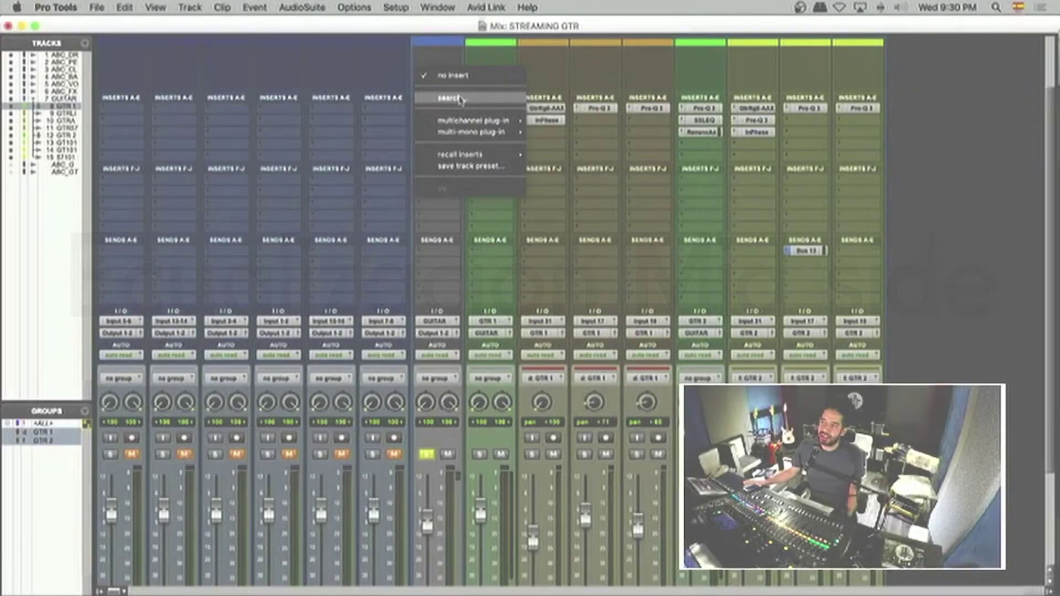
key(Return)
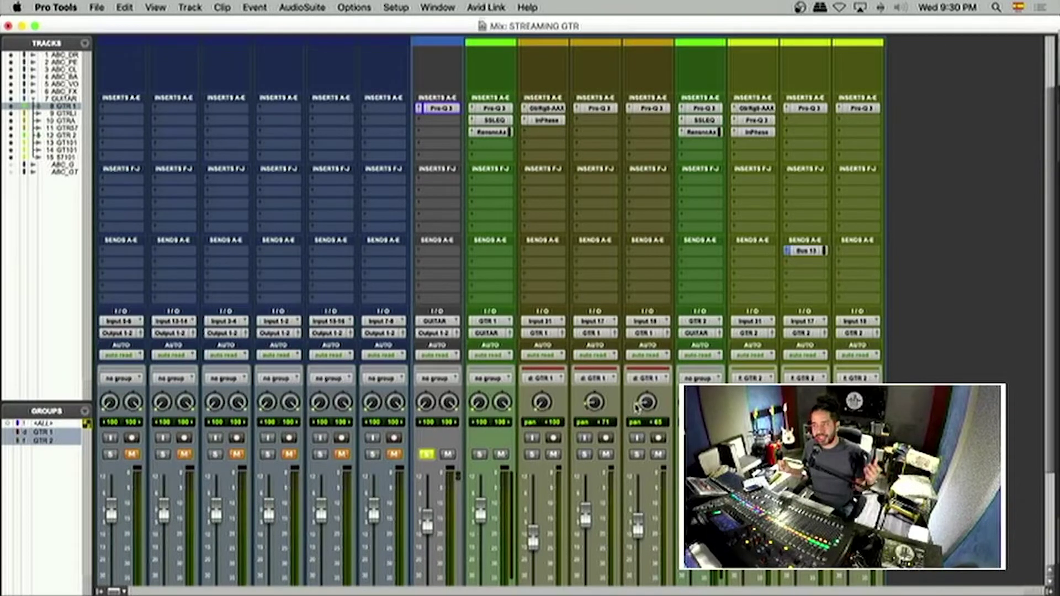
click(421, 124)
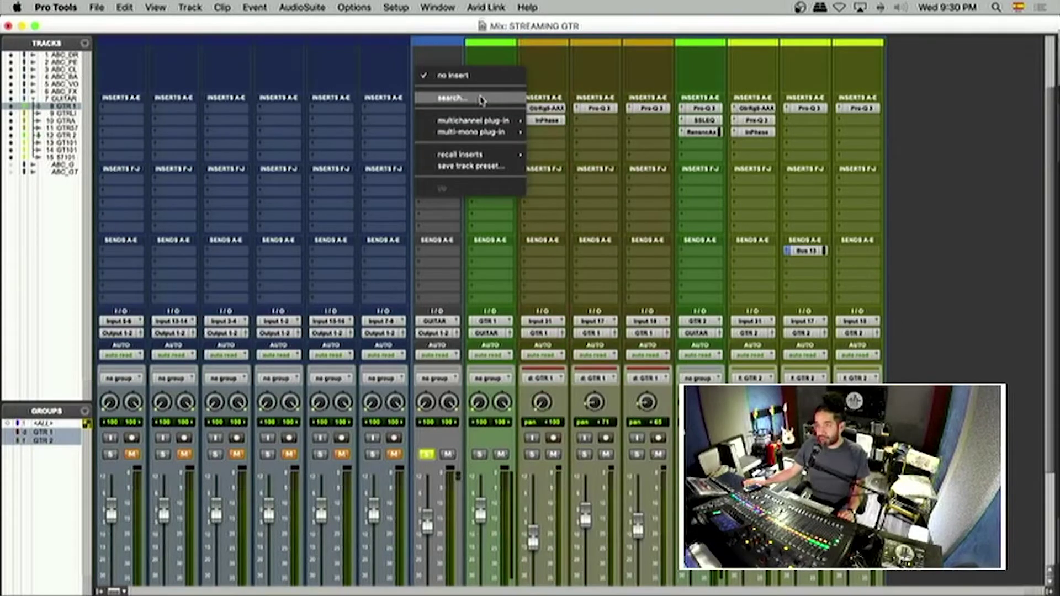
click(482, 100)
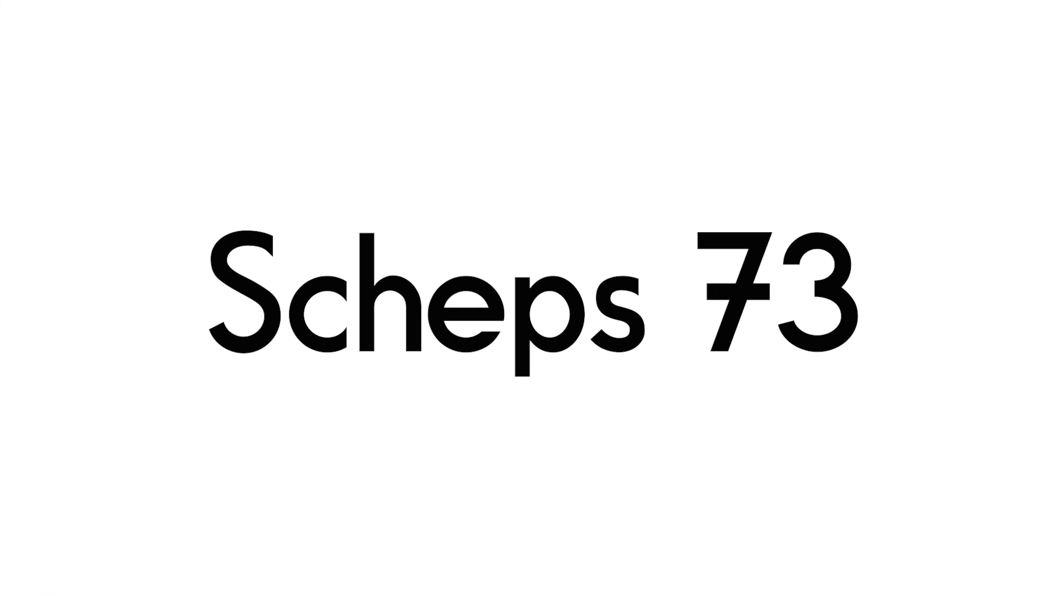
text(she)
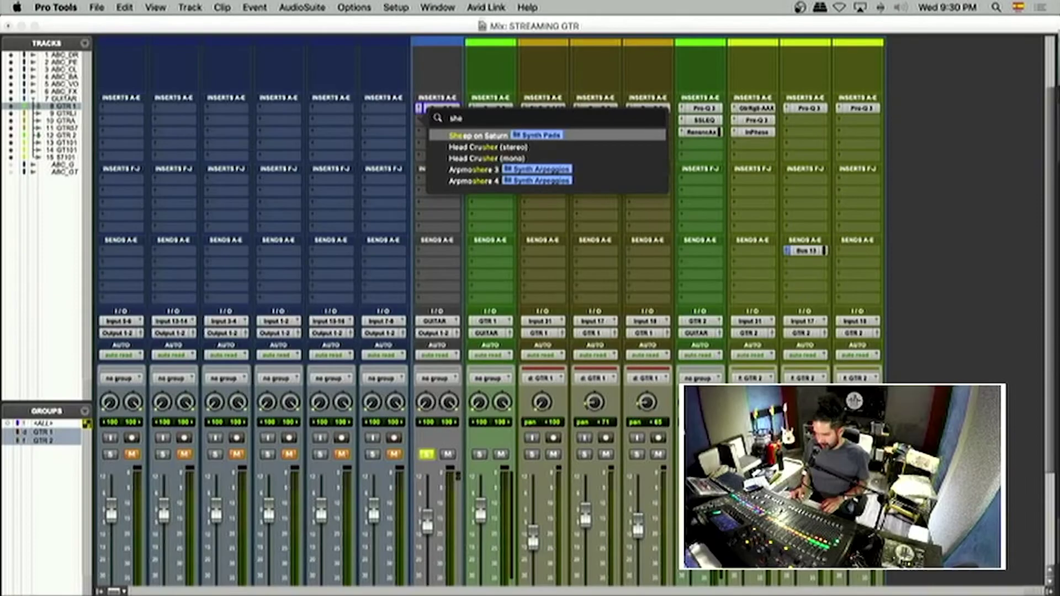
key(BackSpace)
key(BackSpace)
key(BackSpace)
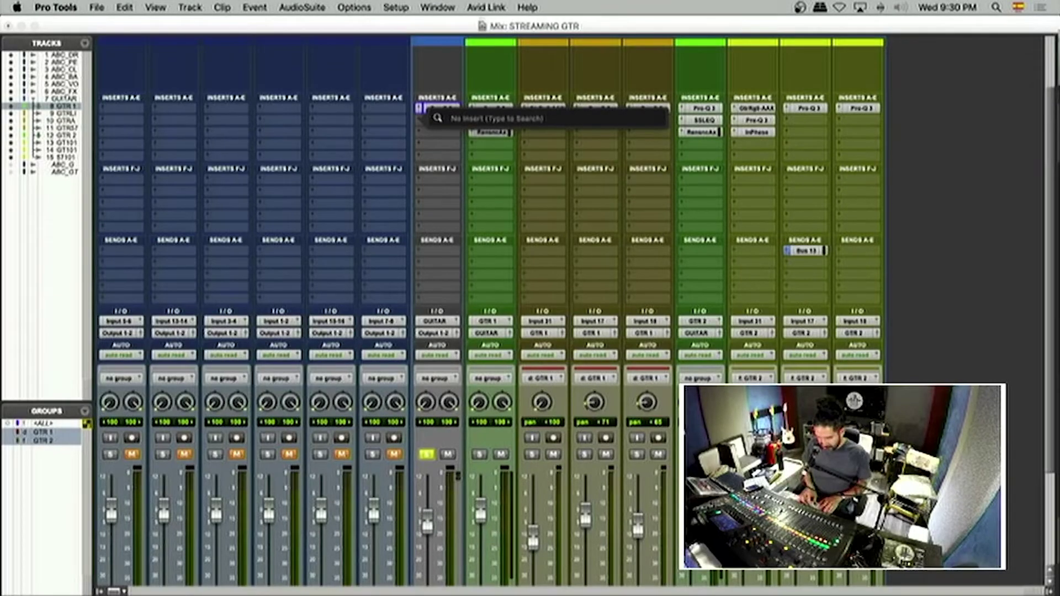
key(Escape)
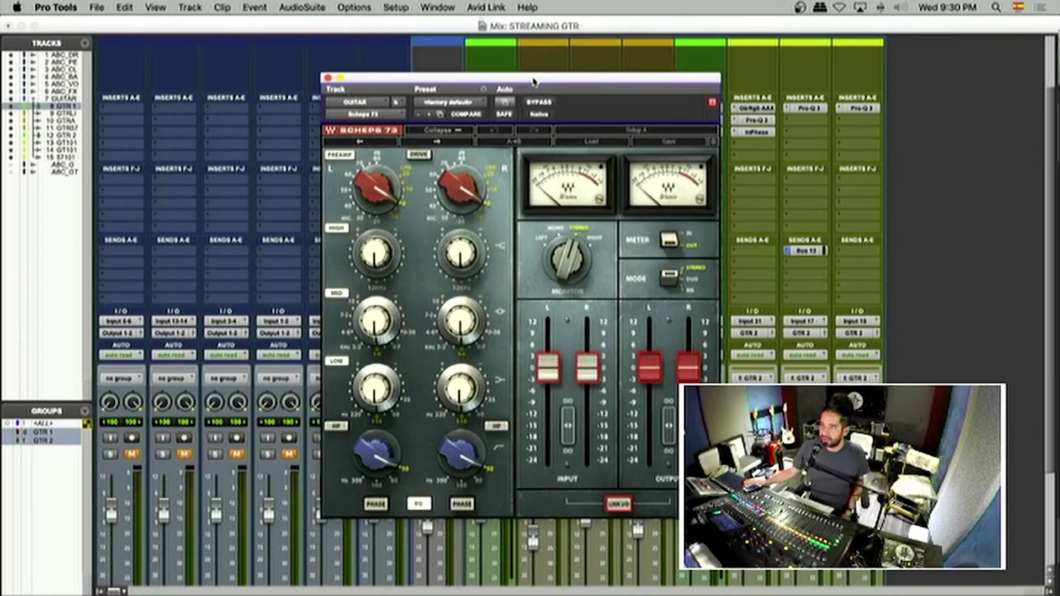
Step: Switch Scheps 73 to MS mode and set its mid and side preamps to matching gains in the microphone range
drag(533, 82, 628, 57)
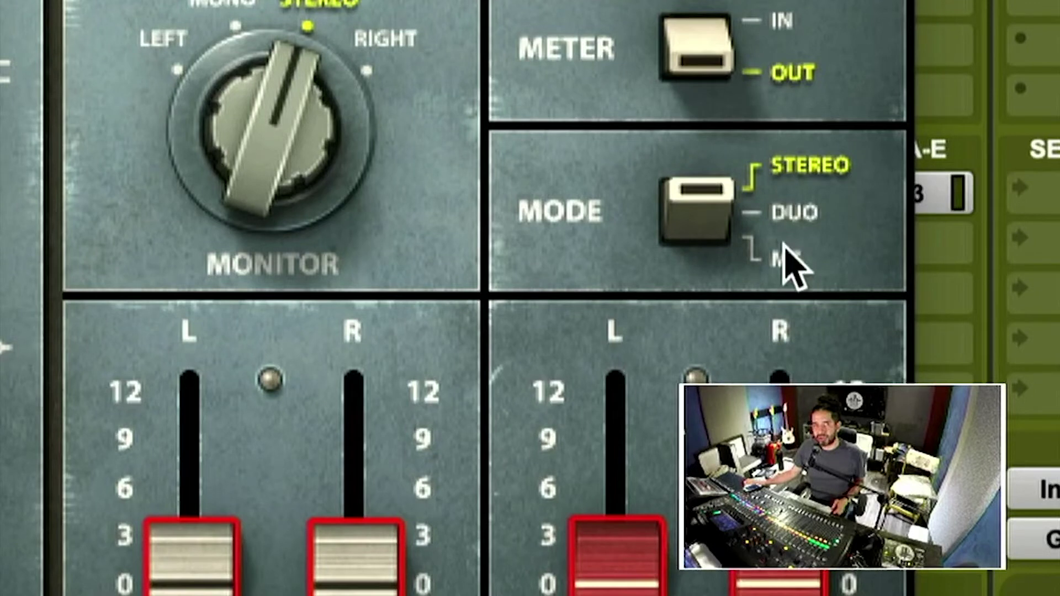
click(800, 214)
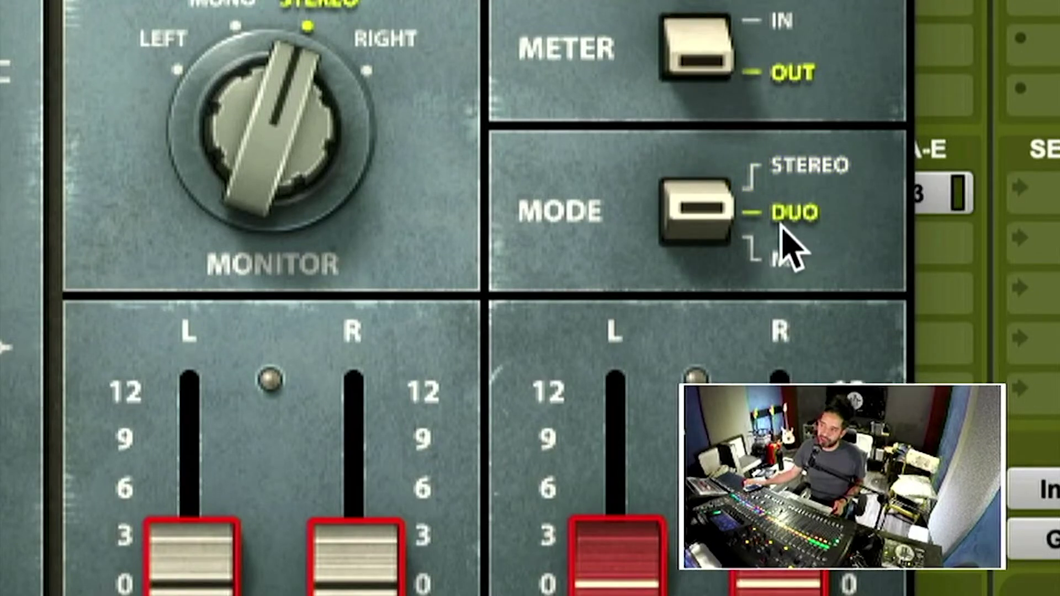
click(797, 264)
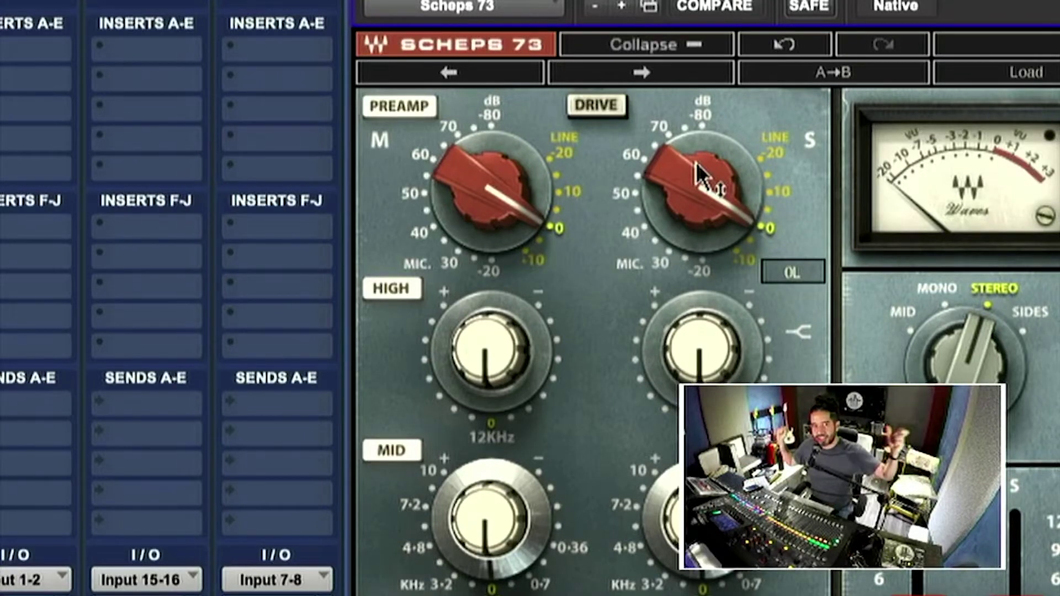
drag(696, 162, 683, 215)
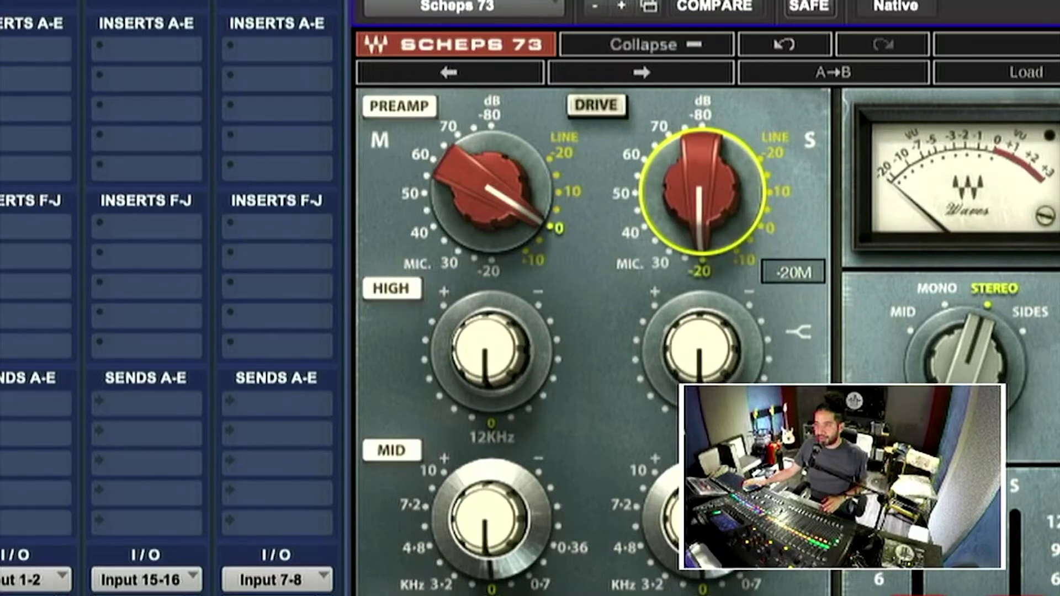
drag(461, 182, 461, 221)
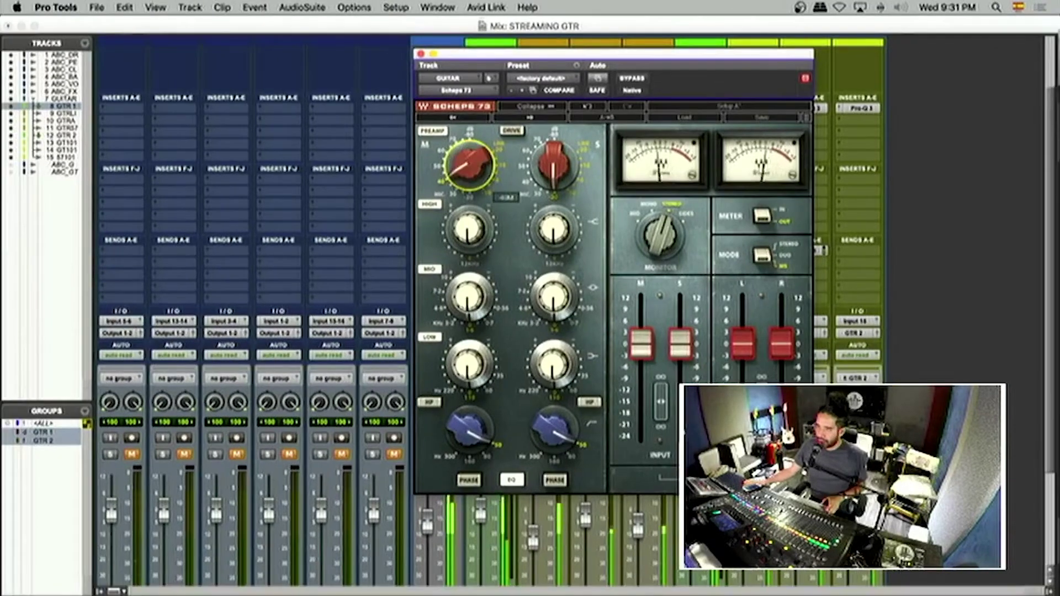
drag(555, 182, 555, 193)
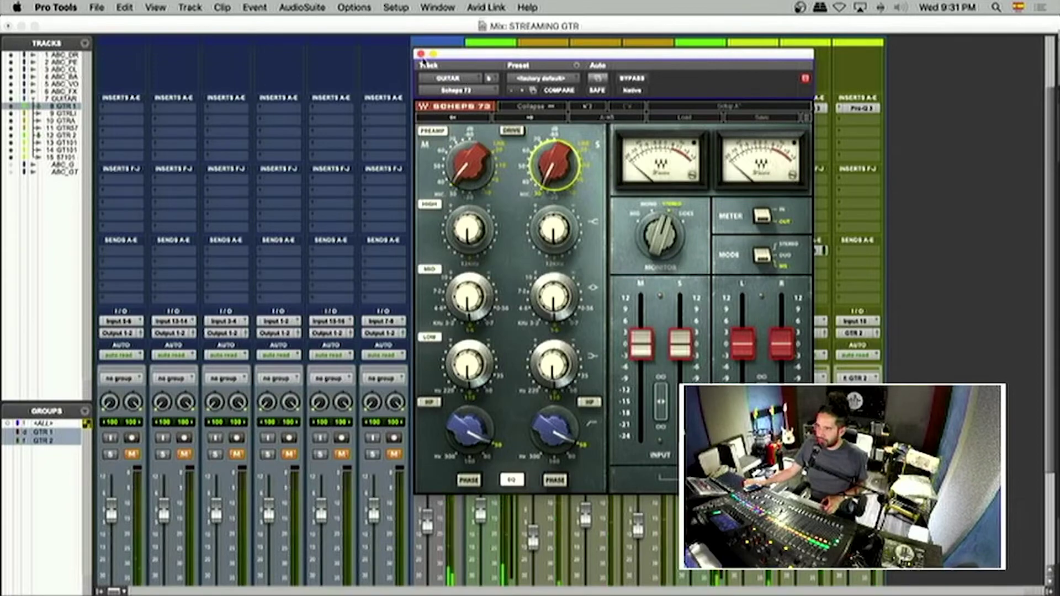
Step: Group the GTR 1 and GTR 2 auxes as GTR ALL, lower their linked faders and set the GUITAR fader to 0.0
click(421, 54)
scroll(486, 331, down, 4)
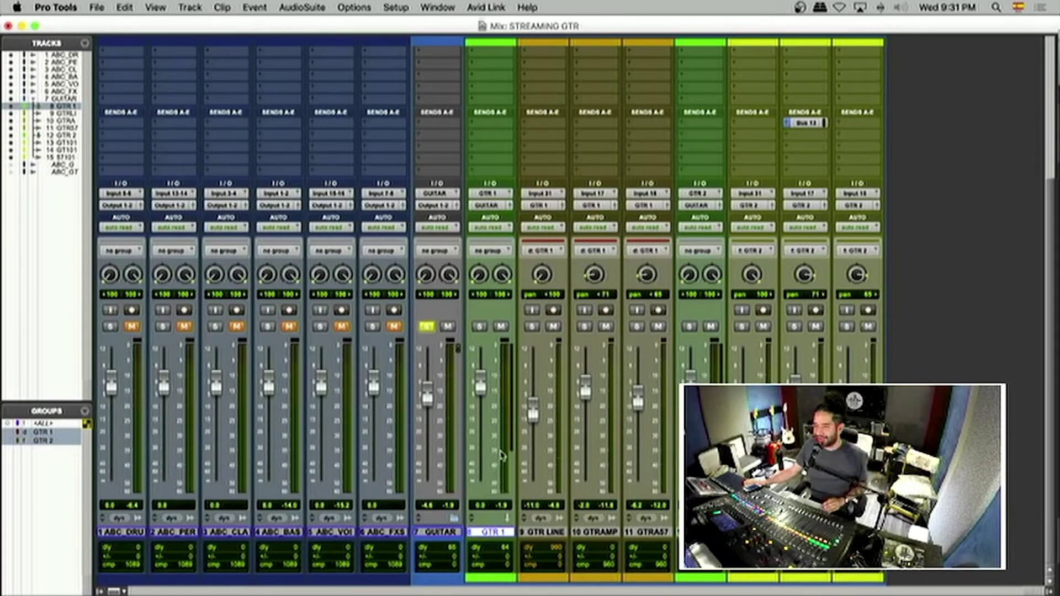
key(super+g)
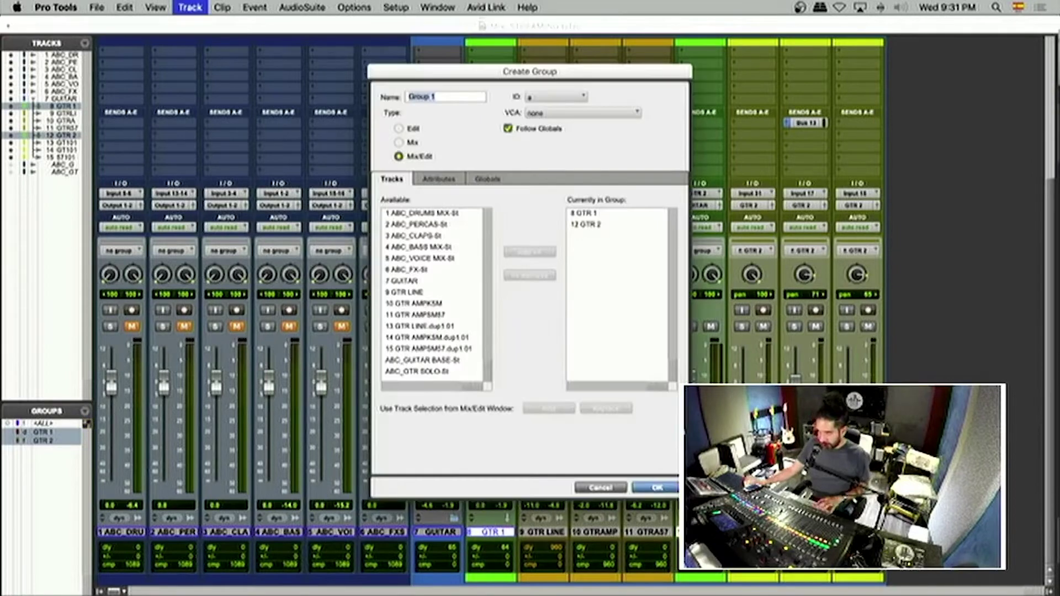
text(GTR AN)
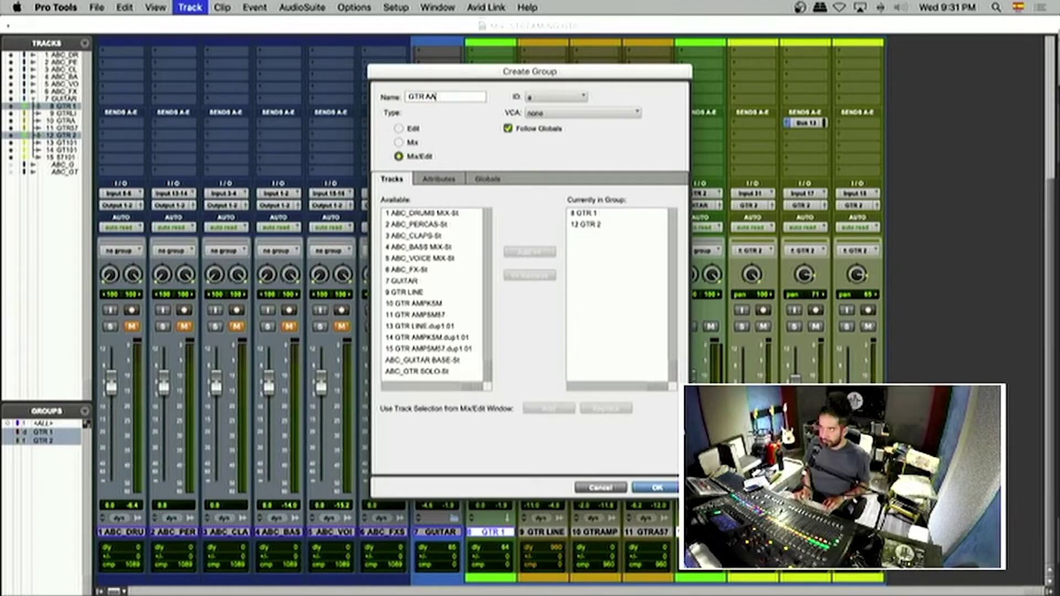
key(BackSpace)
text(LL)
key(Return)
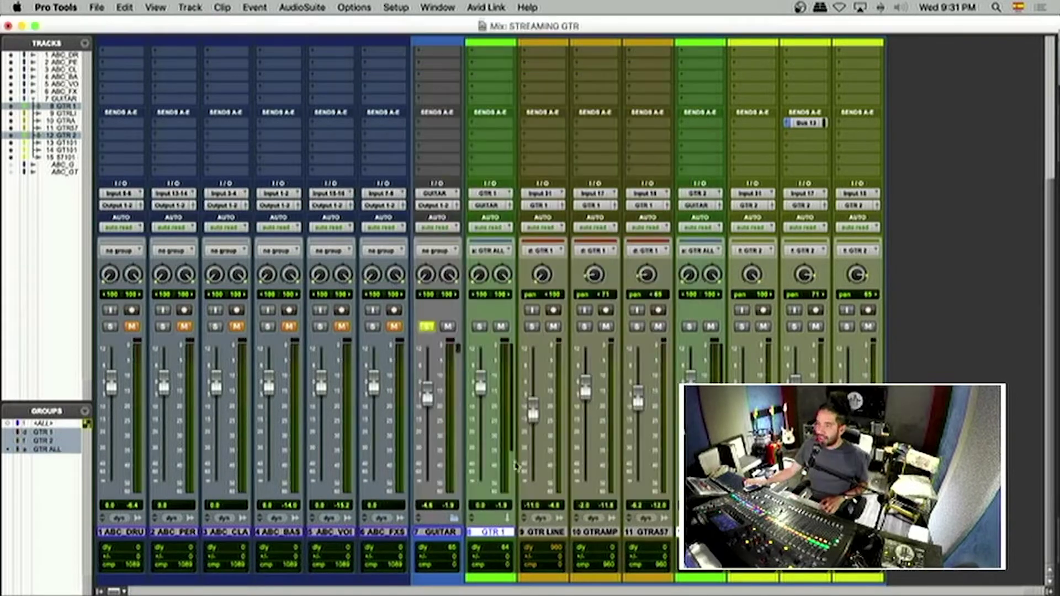
drag(484, 388, 484, 398)
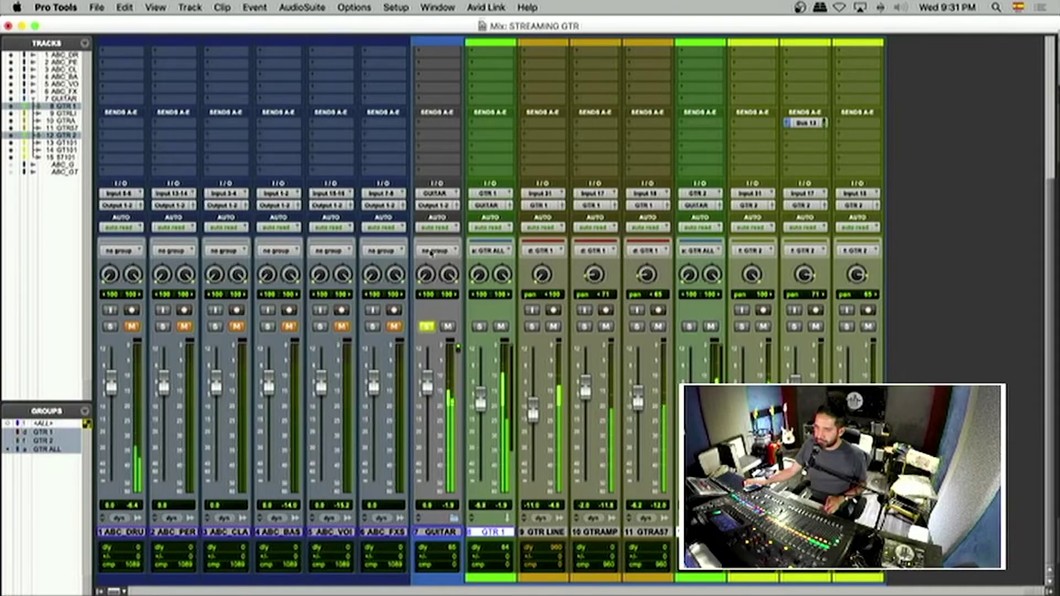
Step: Reopen Scheps 73 on GUITAR and compare its input metering, returning the meter switch to OUT
scroll(427, 250, up, 5)
click(438, 189)
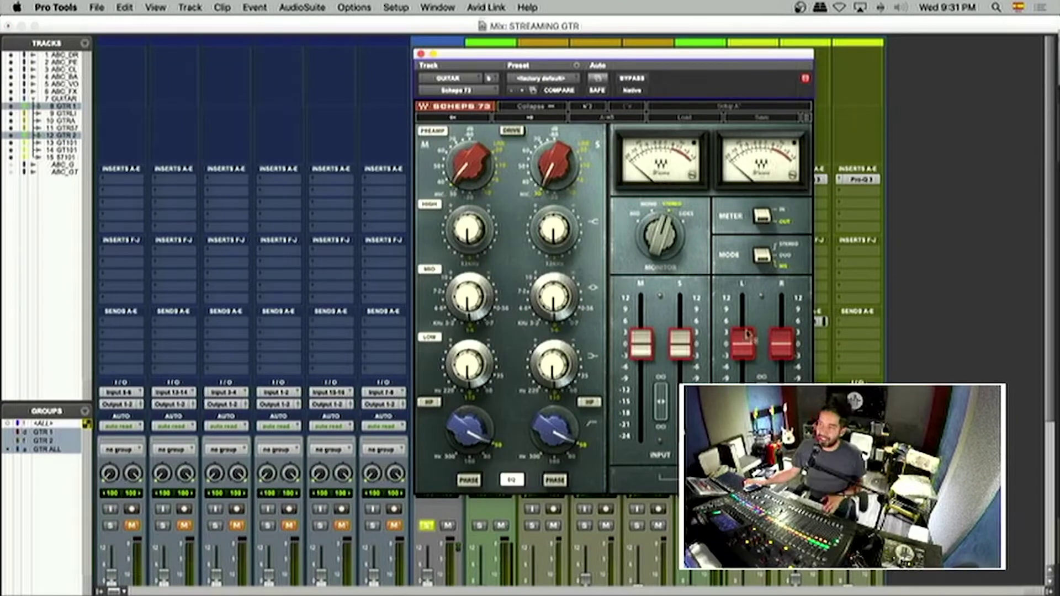
click(762, 215)
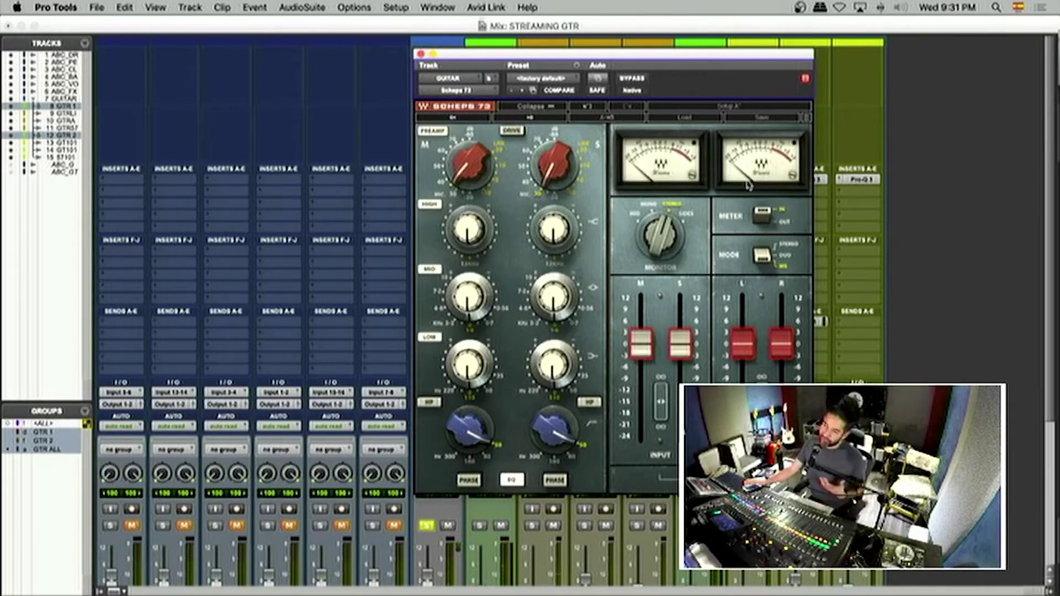
click(768, 216)
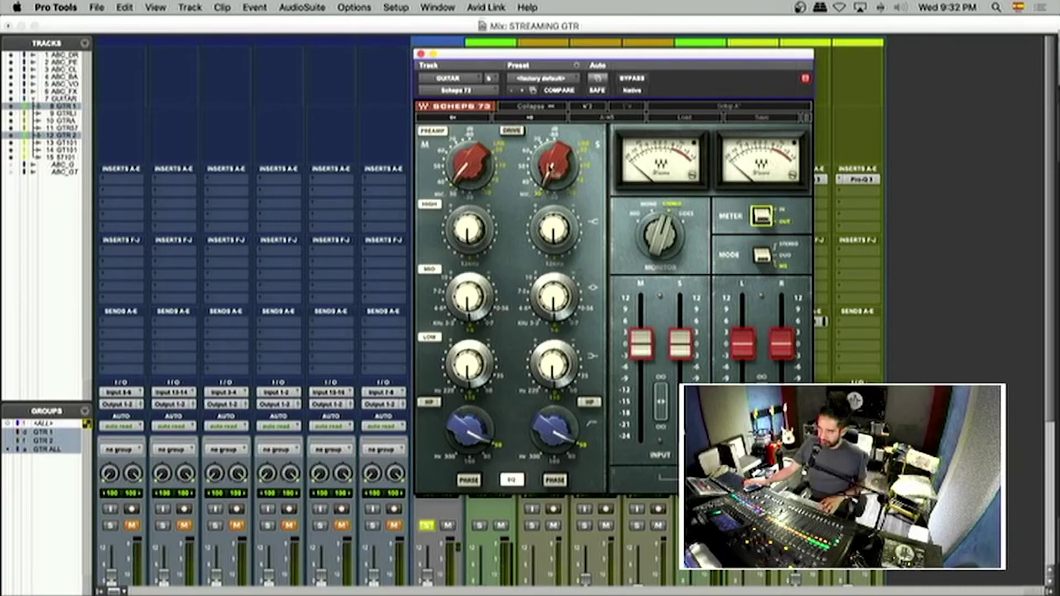
Step: Play the guitars and raise the Scheps 73 microphone gains to 40 for mid and about 55 for side
key(space)
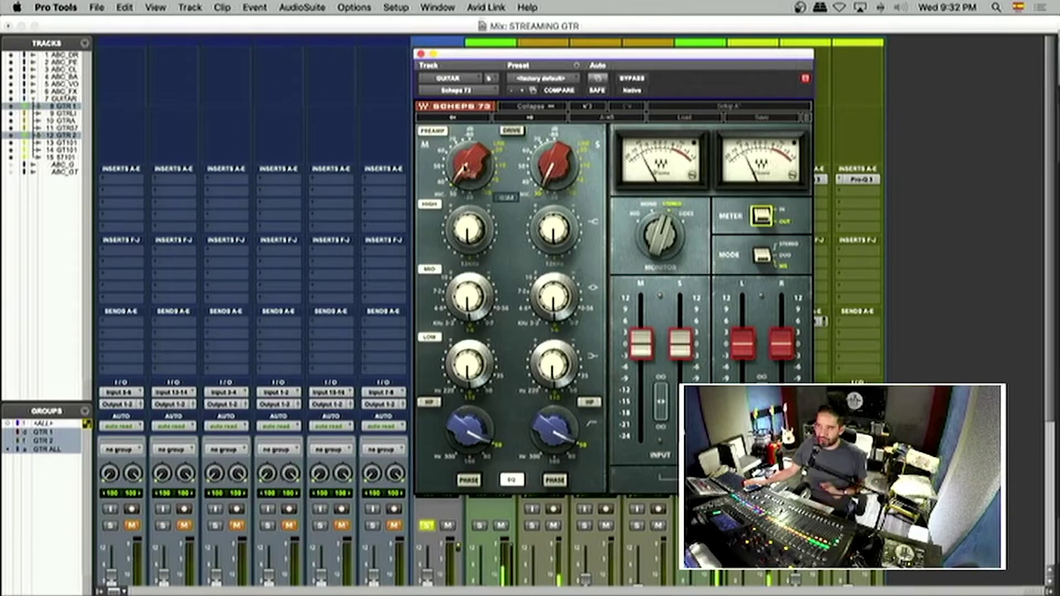
mouse_move(469, 166)
mouse_down()
mouse_move(469, 152)
mouse_move(469, 168)
mouse_up()
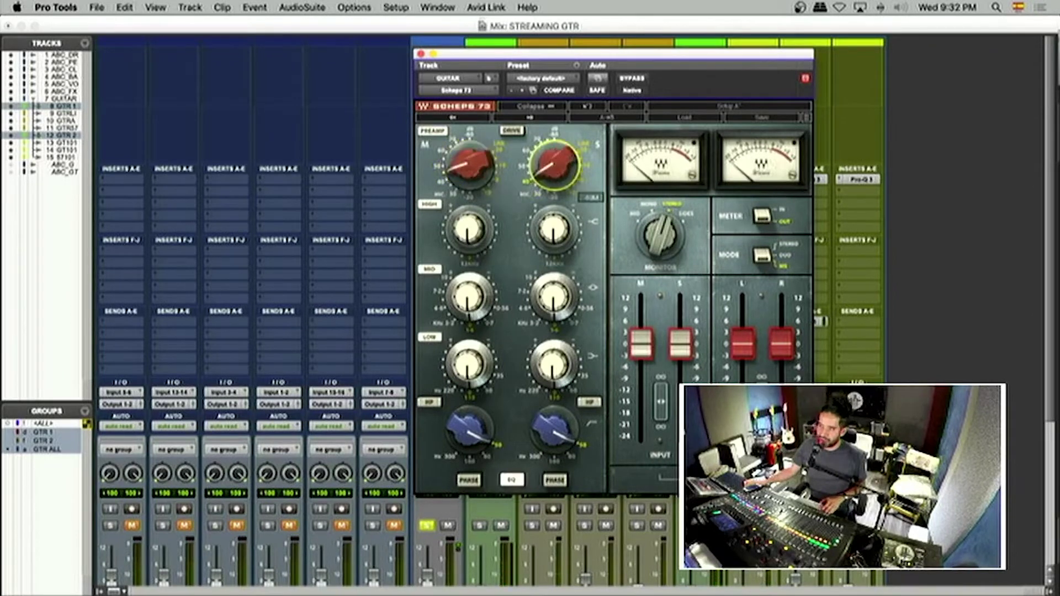
mouse_move(554, 164)
mouse_down()
mouse_move(554, 153)
mouse_move(545, 174)
mouse_up()
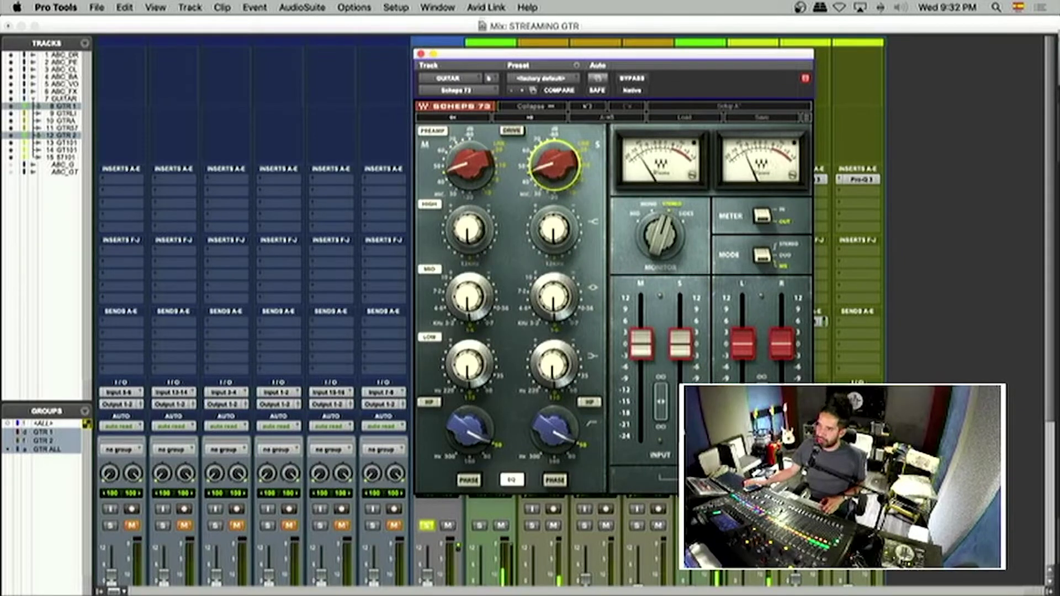
drag(554, 166, 554, 156)
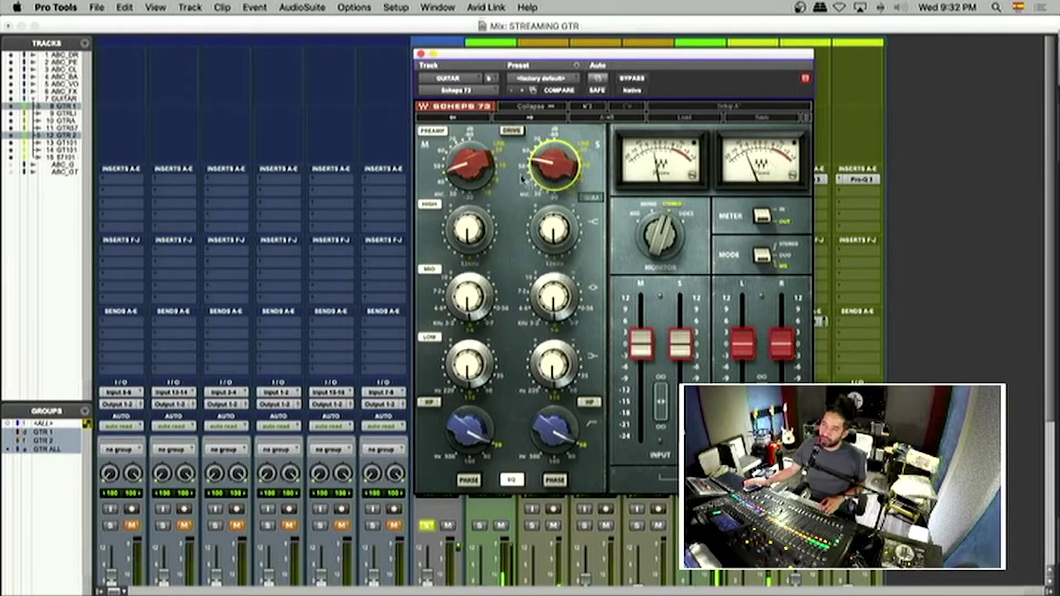
drag(469, 165, 469, 175)
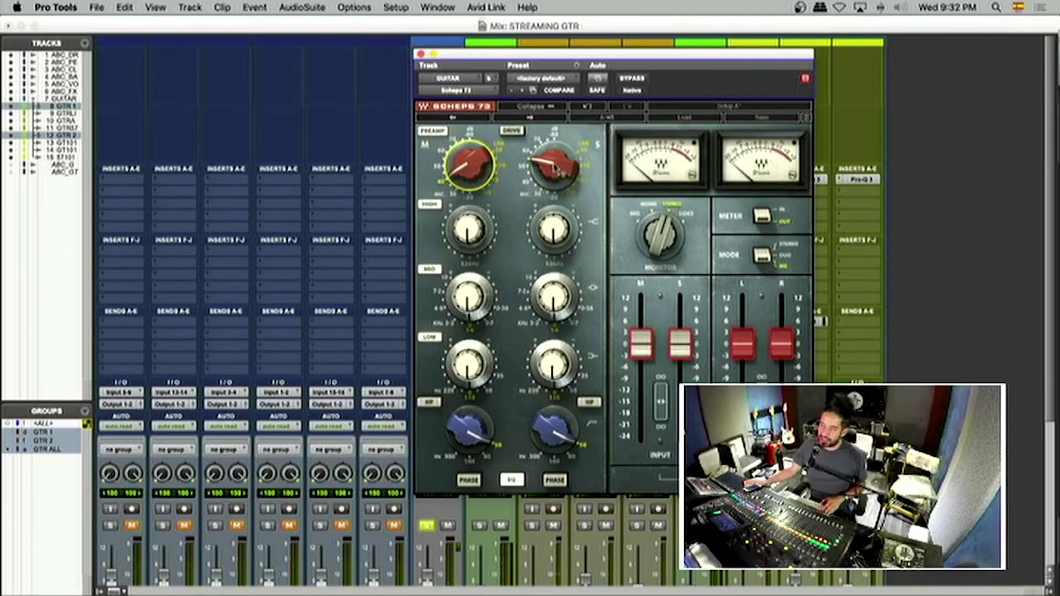
Step: Monitor only the mid signal in Scheps 73 and slightly cut the mid channel's 12 kHz high band
mouse_move(555, 167)
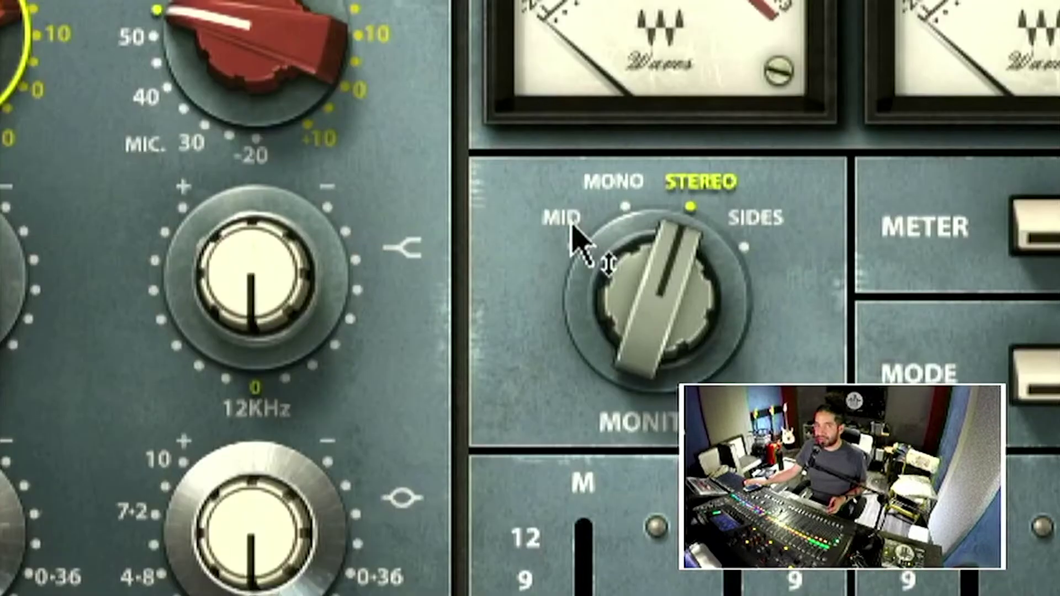
click(577, 227)
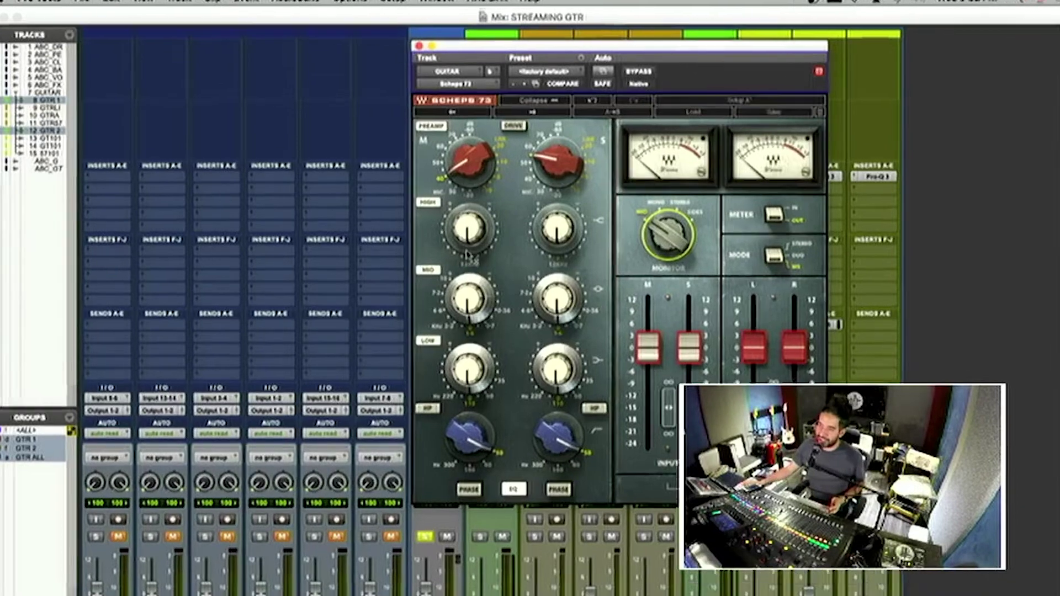
mouse_move(466, 254)
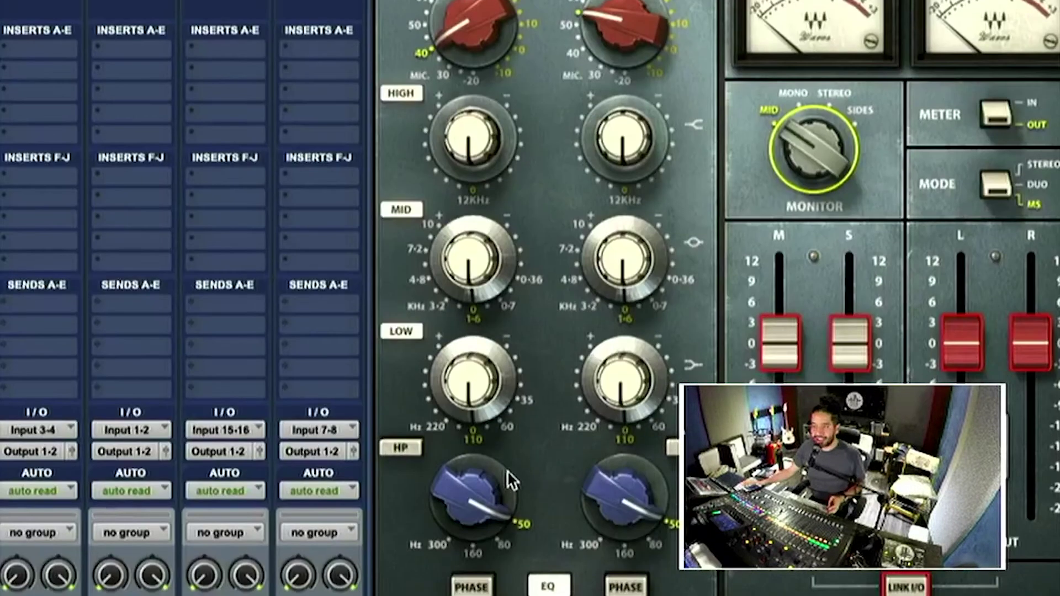
mouse_move(472, 259)
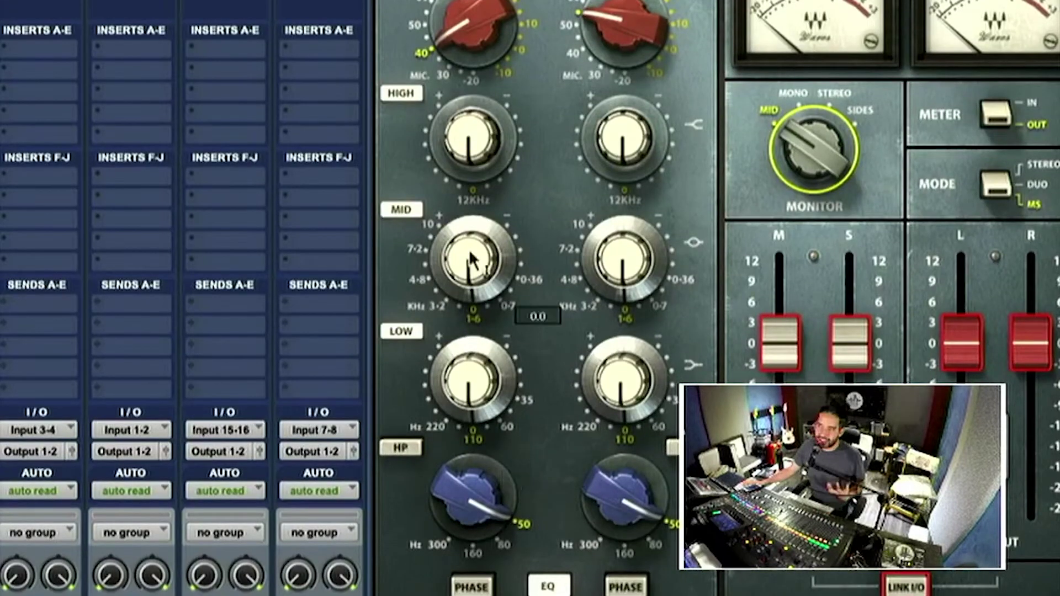
drag(472, 135, 471, 157)
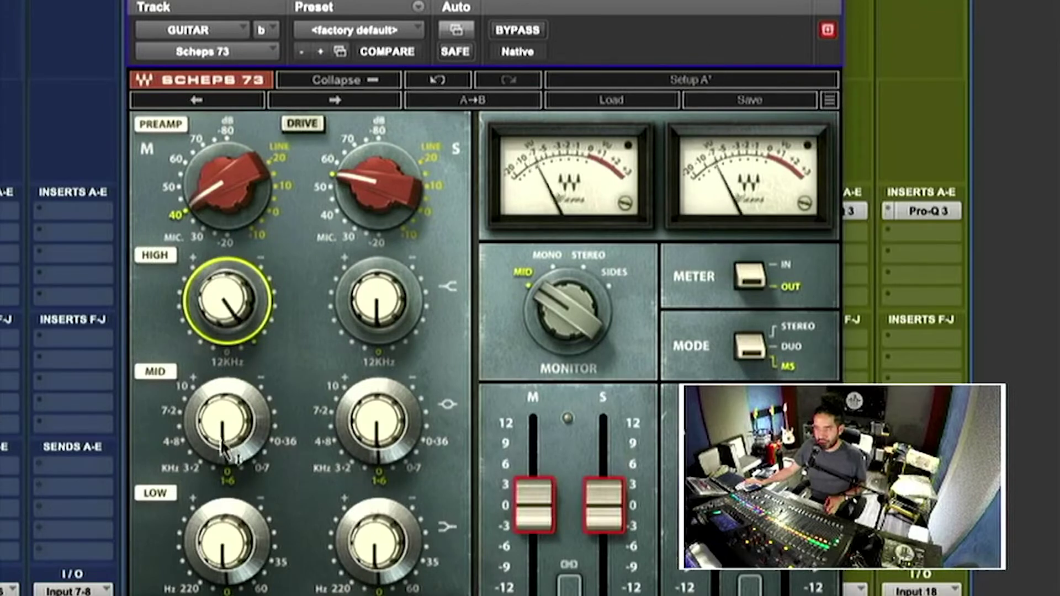
Step: Boost the mid channel's 1.6 kHz band, then ease it back to a slight boost
drag(471, 425, 467, 478)
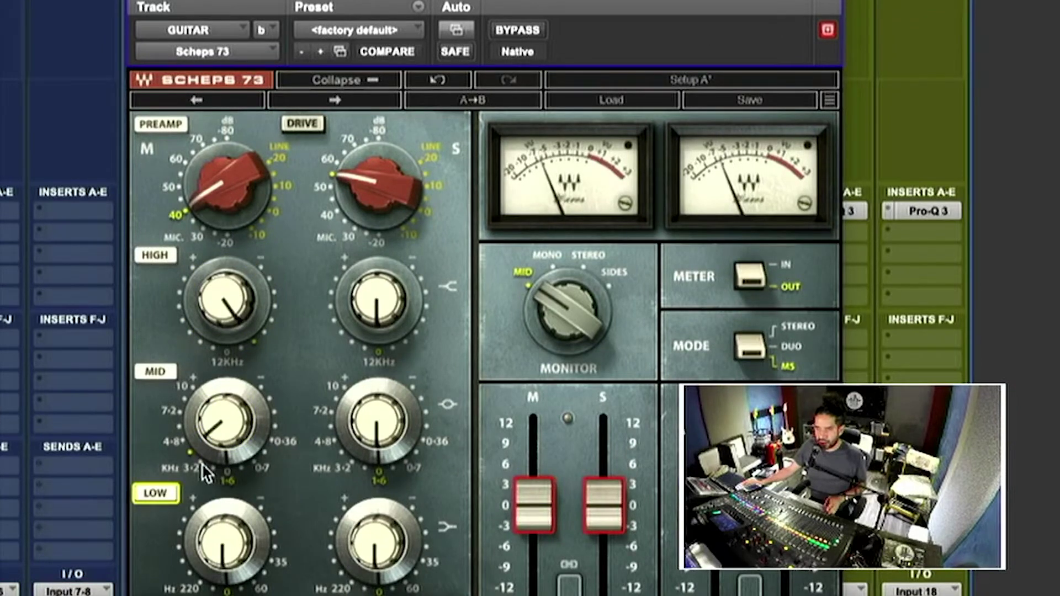
click(200, 462)
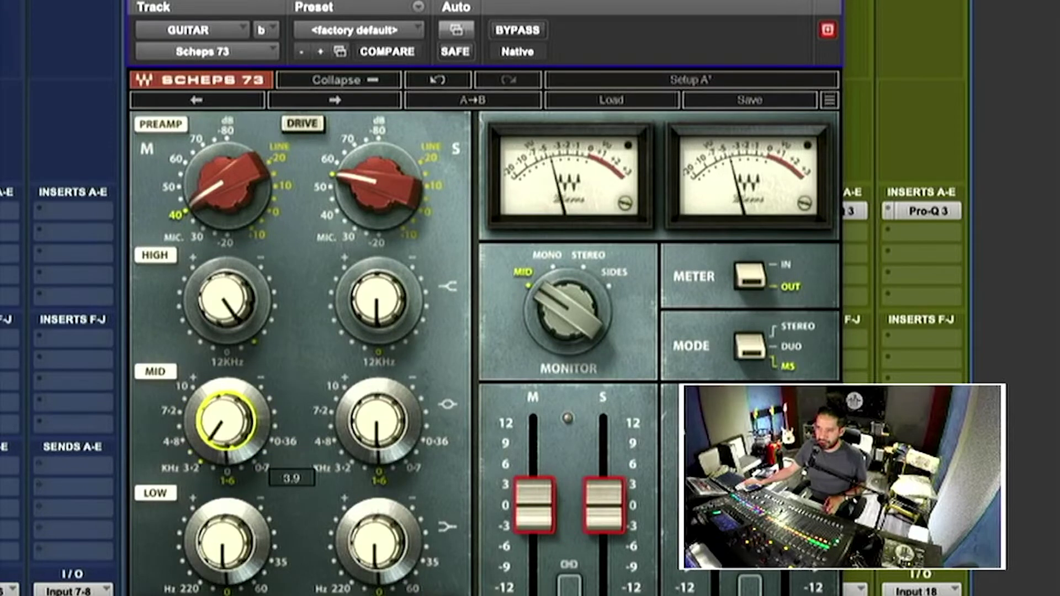
drag(226, 421, 226, 434)
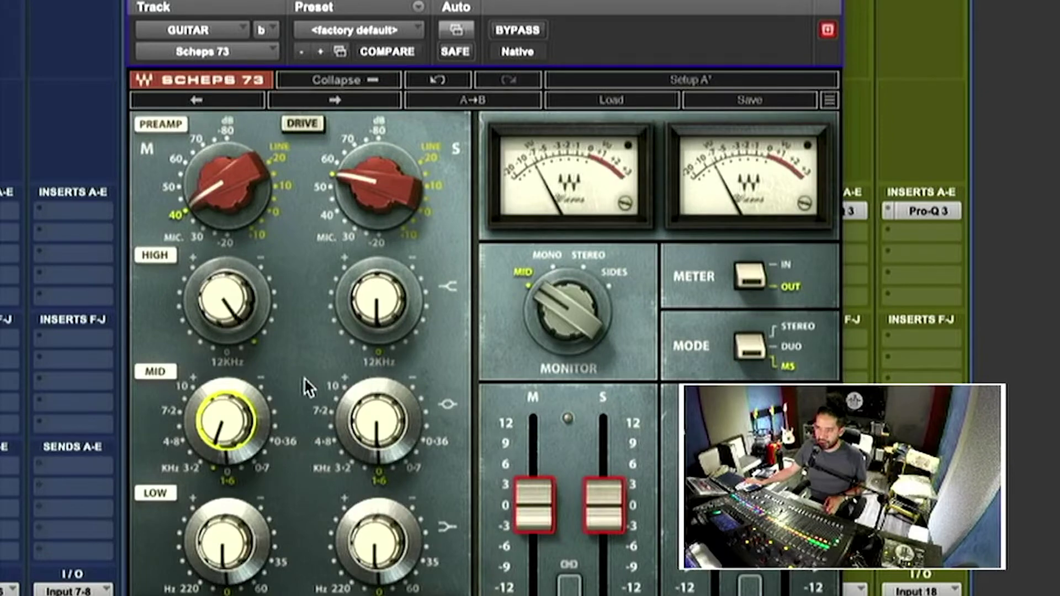
Step: Slightly boost the mid channel's low band in Scheps 73, trying 220 Hz before settling on 110 Hz
drag(226, 542, 226, 530)
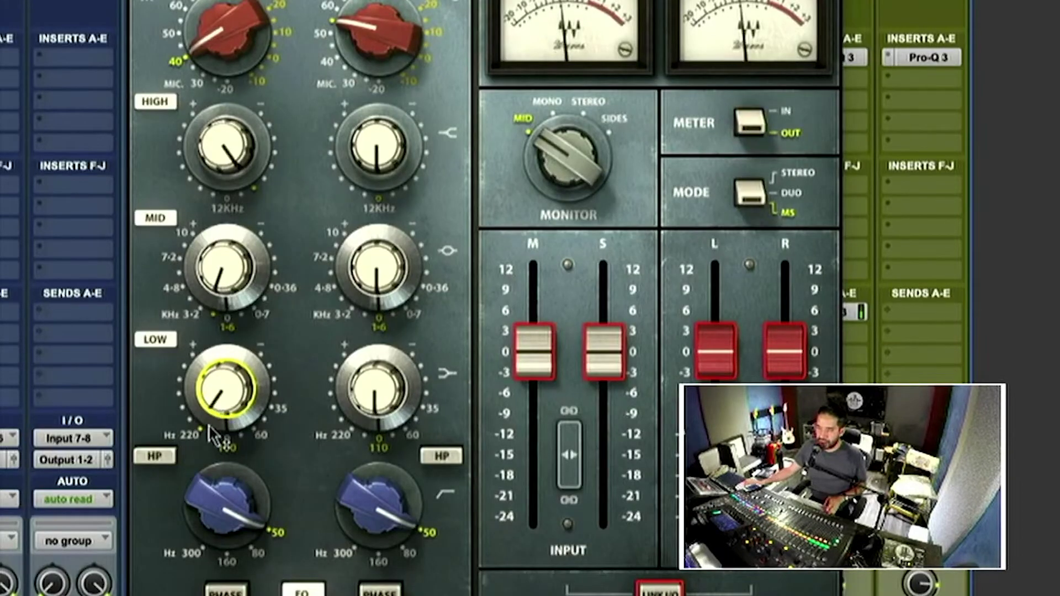
click(210, 436)
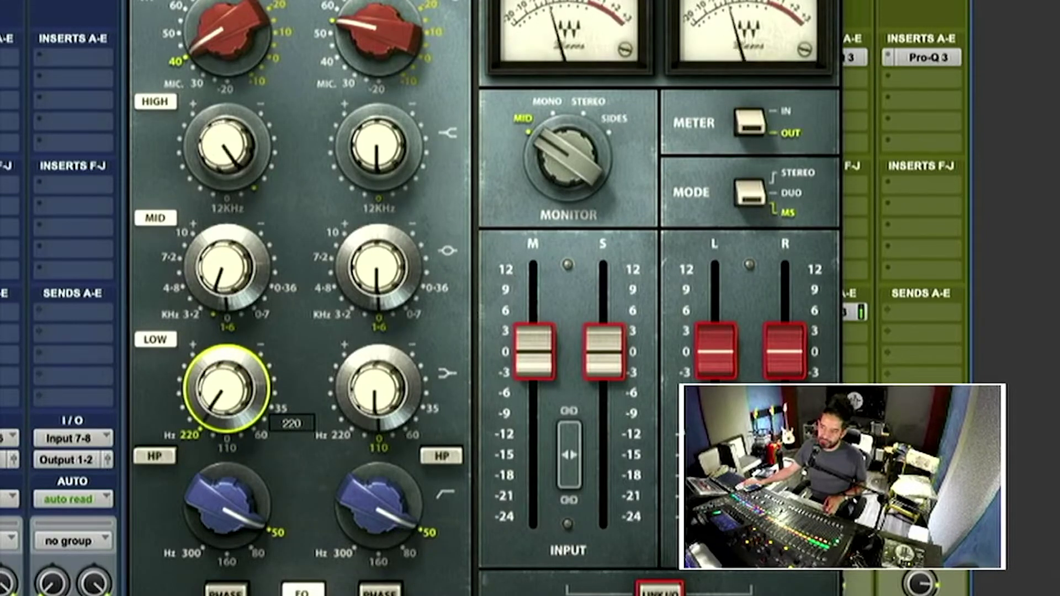
mouse_move(210, 436)
mouse_down()
mouse_move(210, 425)
mouse_move(210, 436)
mouse_up()
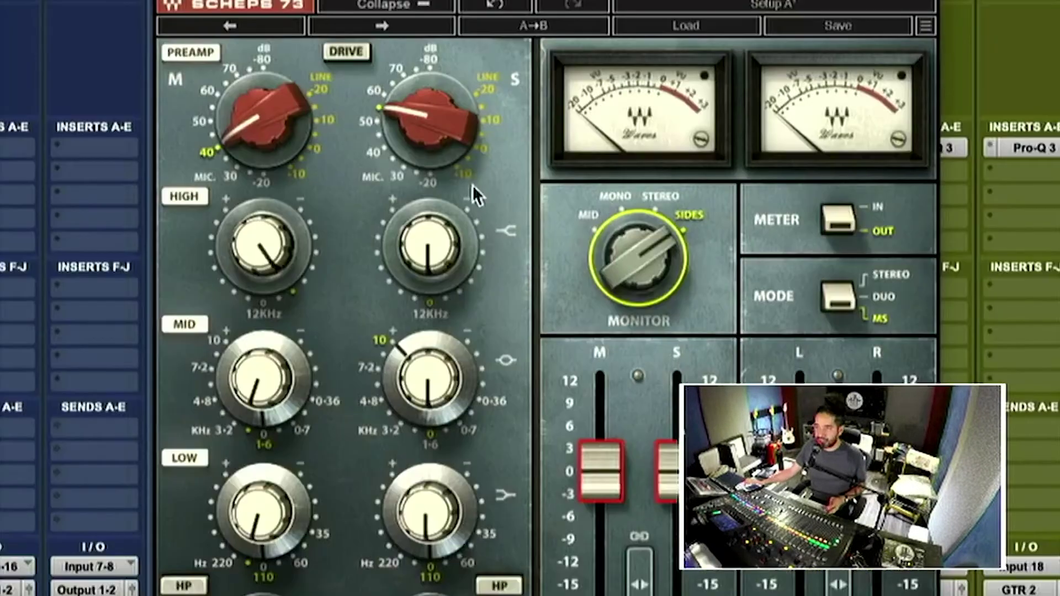
Step: With only the sides monitored, slightly boost the side channel's 12 kHz high band and boost its 3.2 kHz mid band by about 3.1
mouse_move(557, 234)
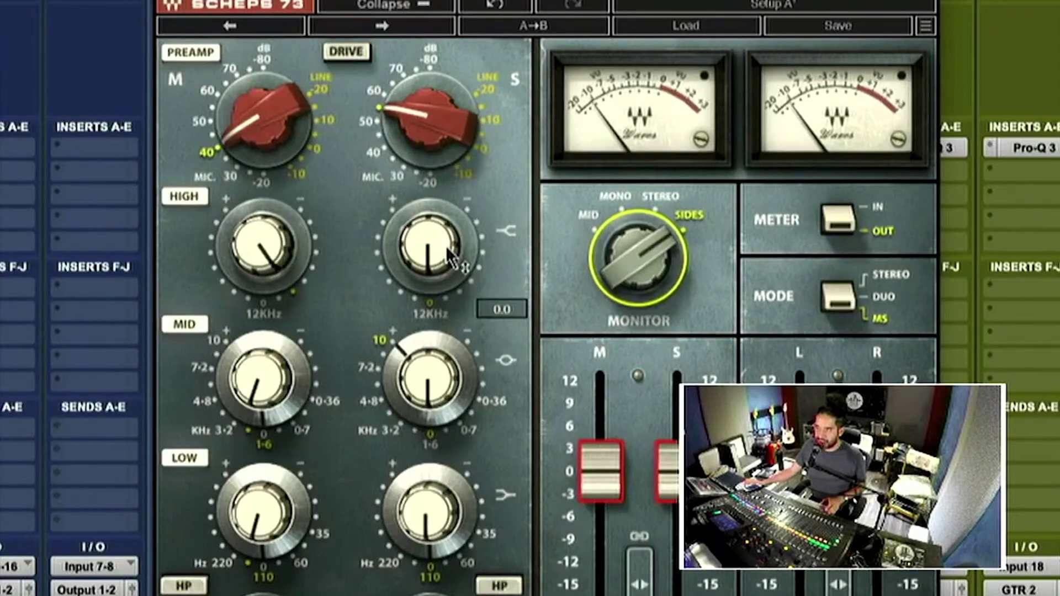
drag(448, 252, 436, 237)
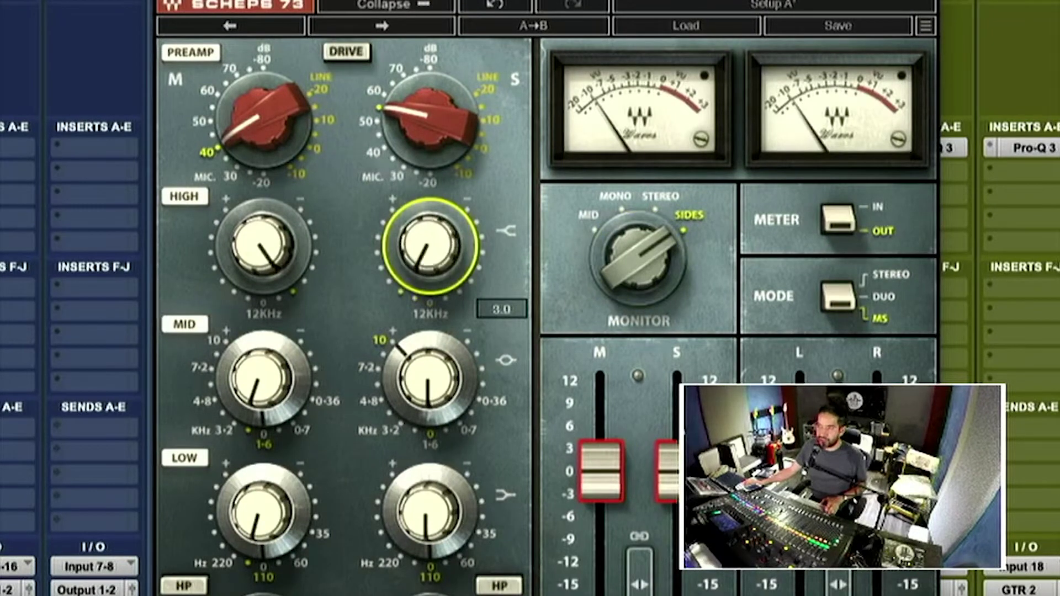
click(427, 389)
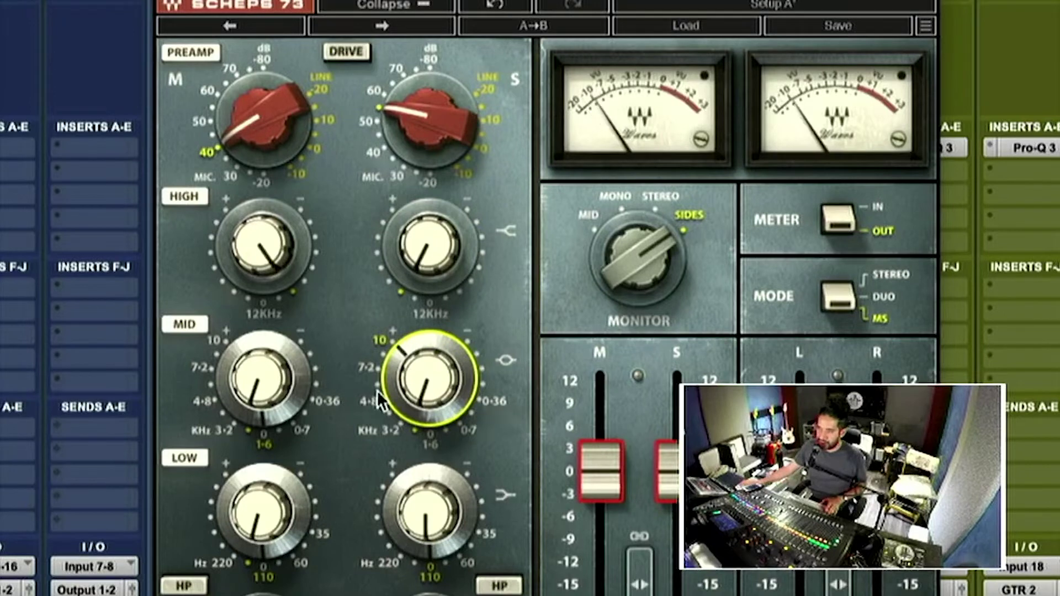
drag(377, 392, 378, 417)
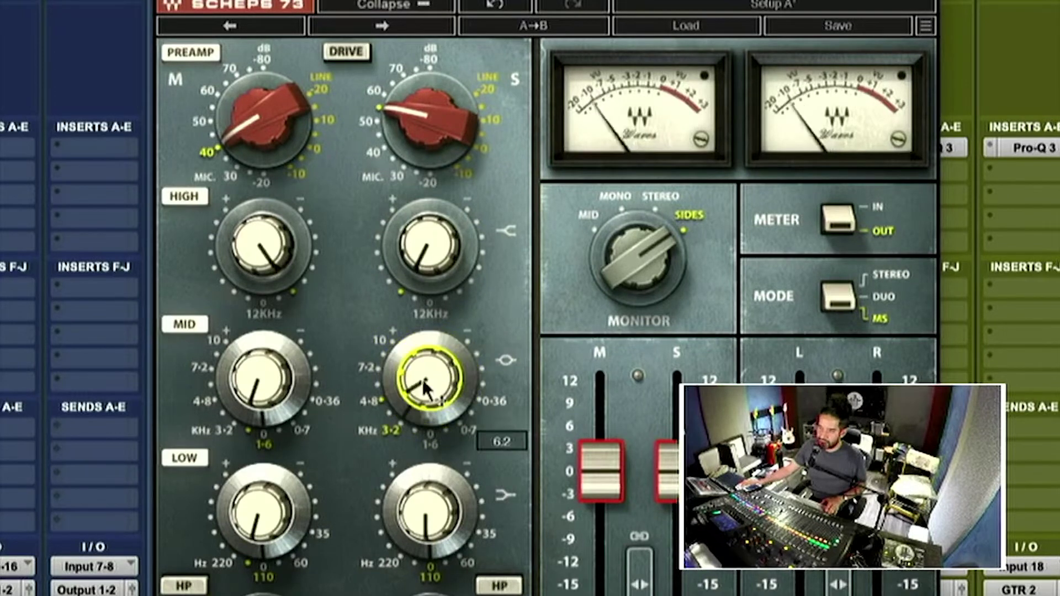
drag(424, 381, 424, 368)
scroll(424, 387, down, 2)
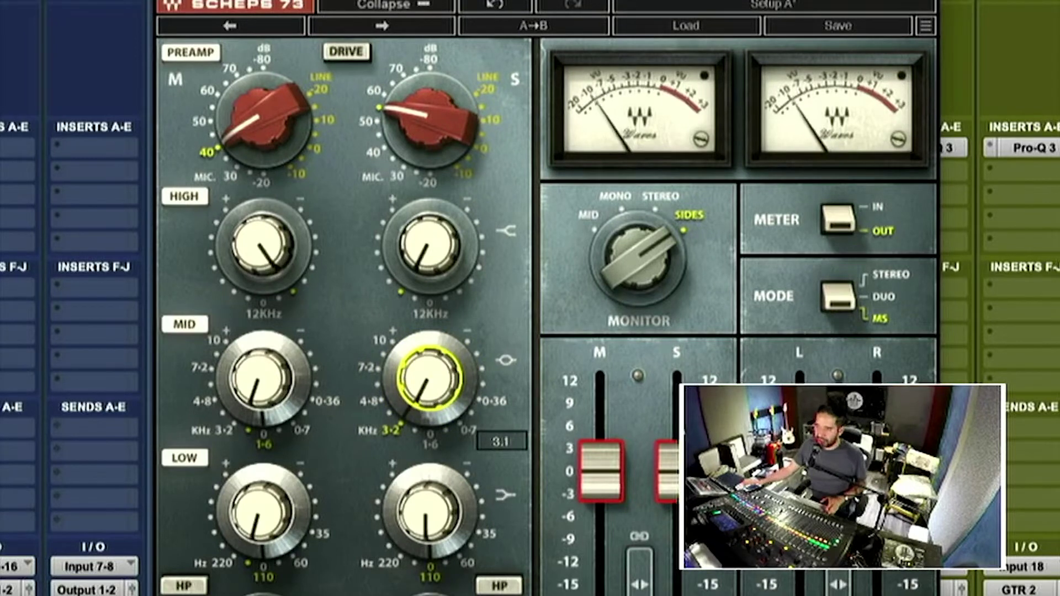
Step: Slightly cut the side channel's 110 Hz low band and set the monitor back to STEREO
scroll(424, 386, down, 2)
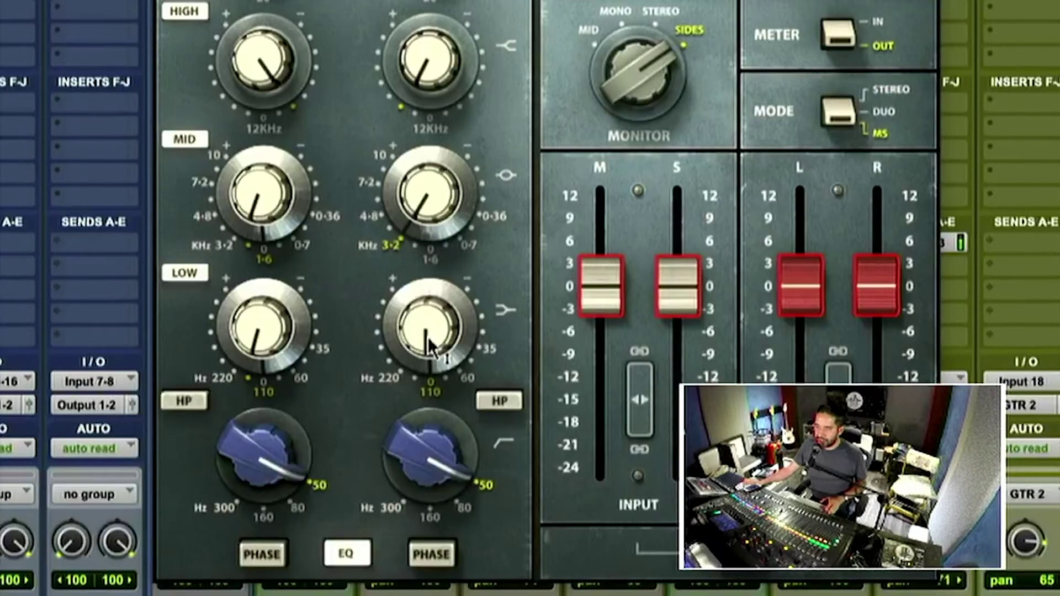
scroll(428, 337, down, 3)
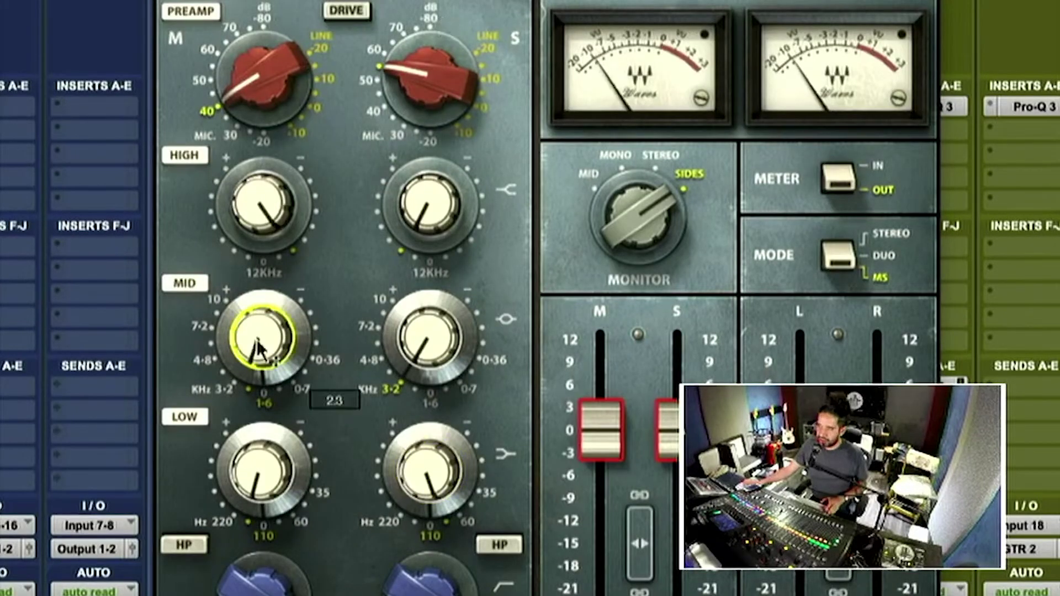
click(636, 168)
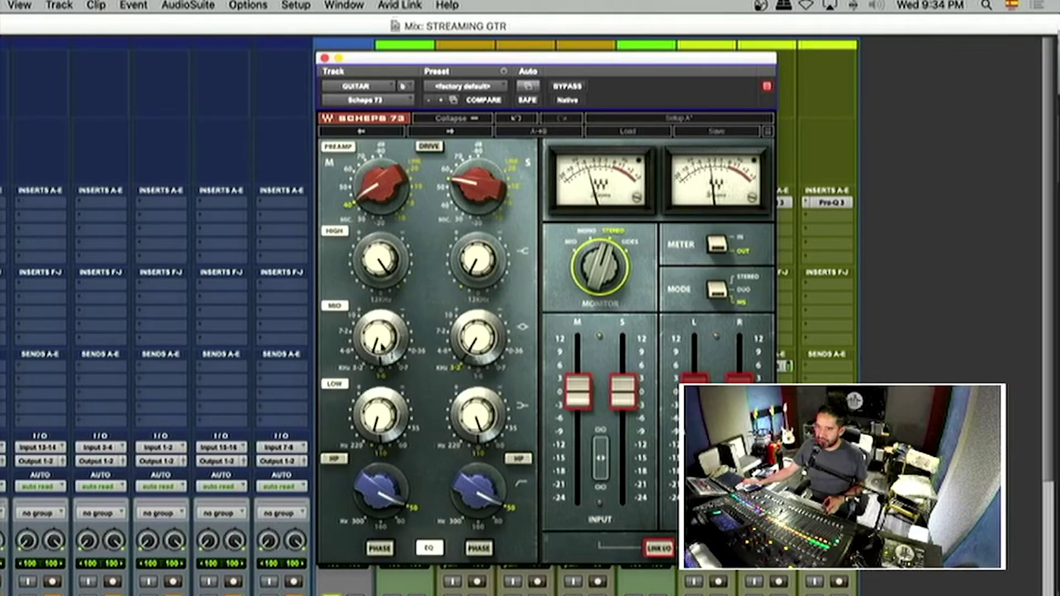
Step: Check the Scheps 73 settings in stereo and compare the guitars with the plugin bypassed and active
click(381, 346)
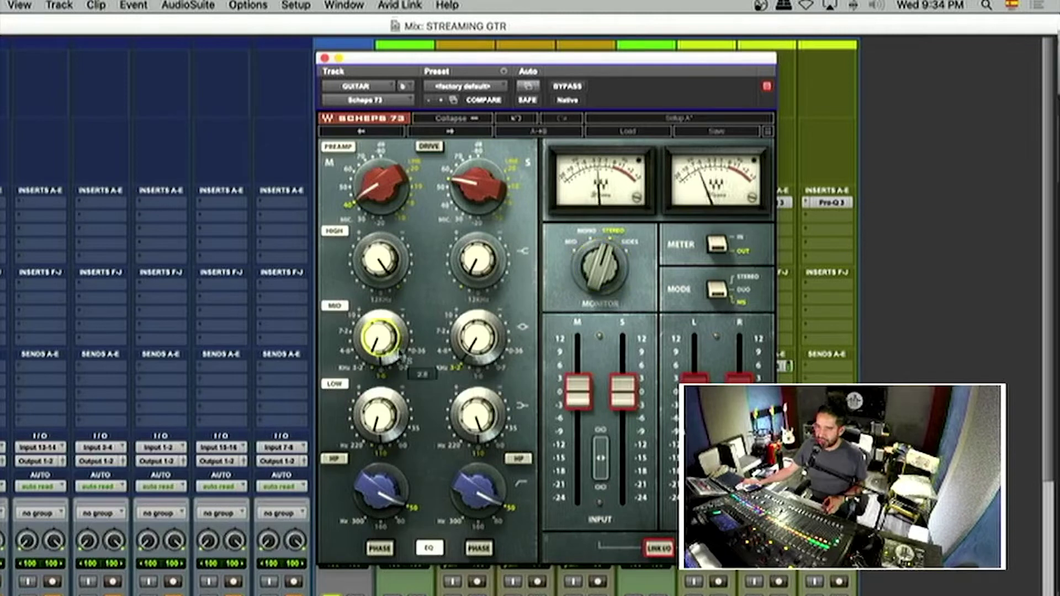
click(468, 258)
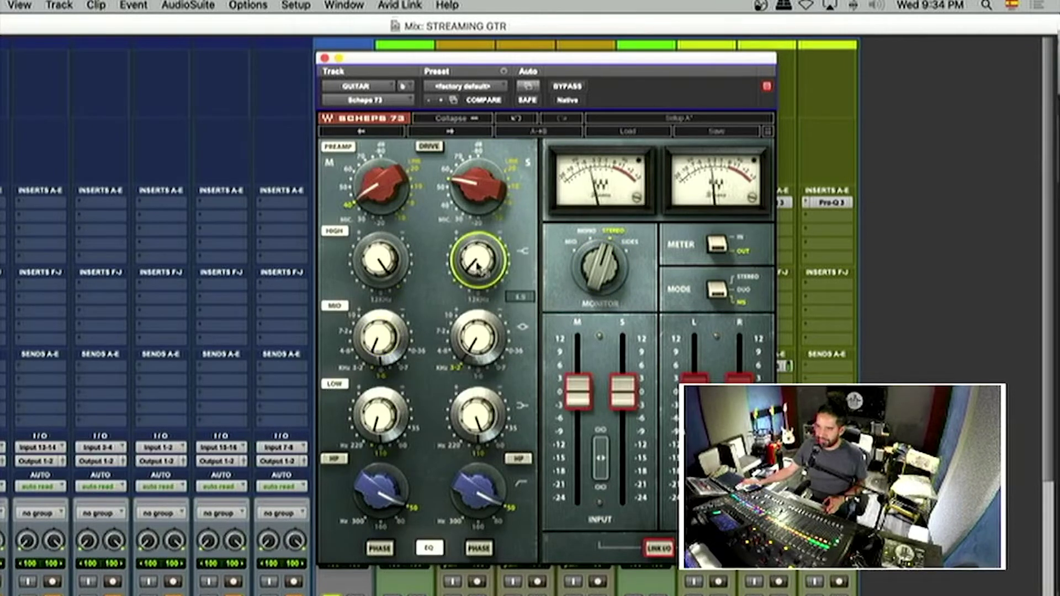
click(470, 216)
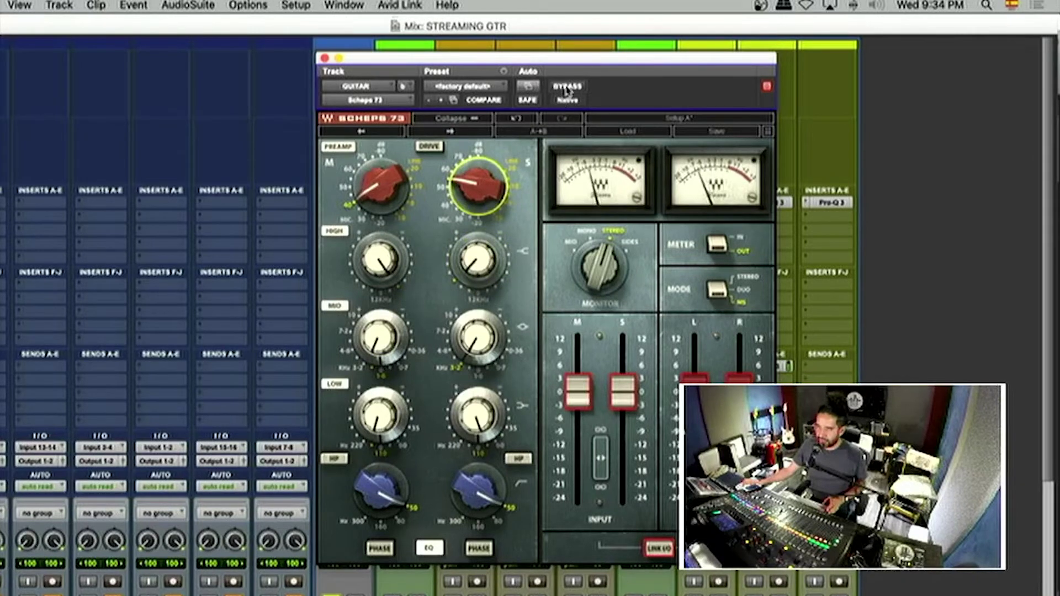
click(567, 87)
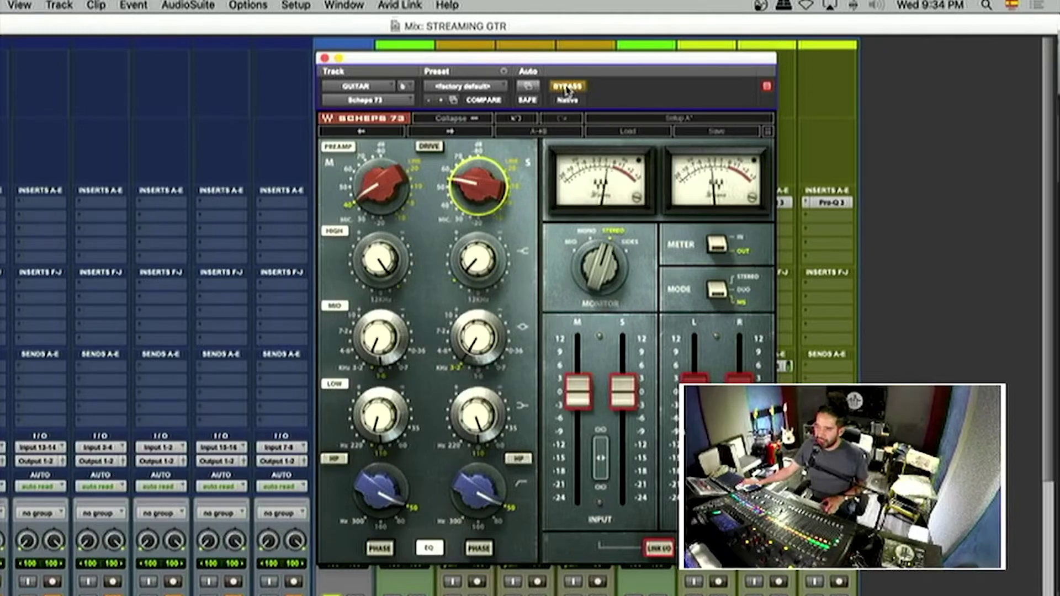
click(567, 87)
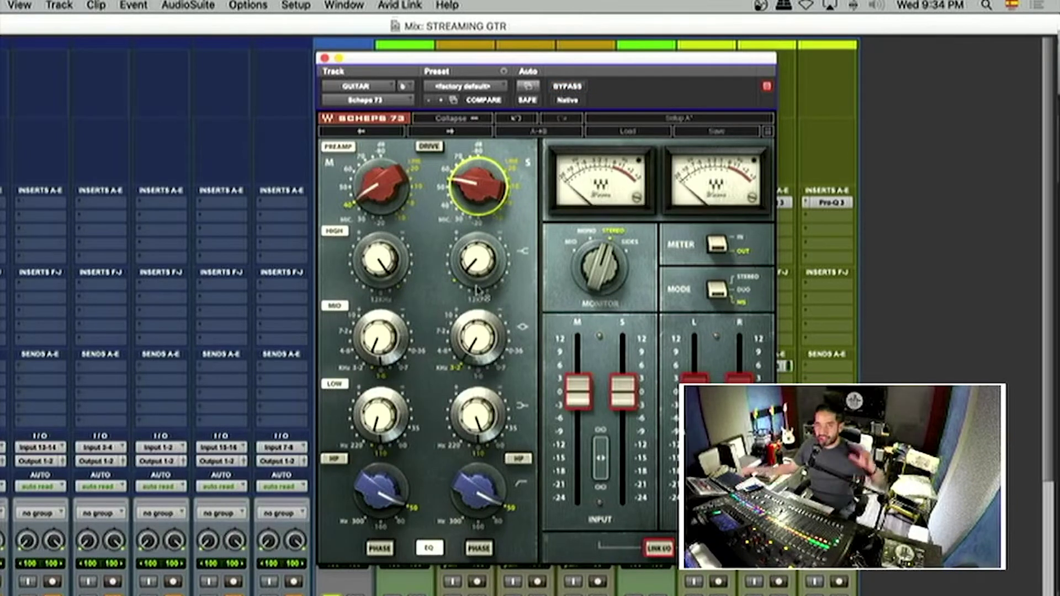
mouse_move(478, 291)
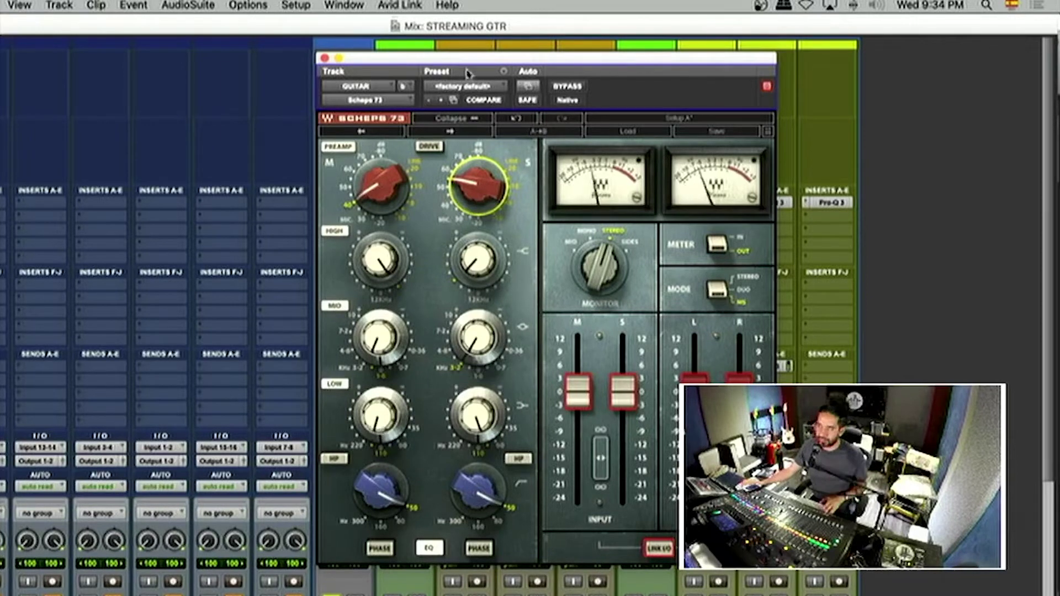
Step: Close Scheps 73, insert S1 Imager (stereo) in GUITAR's third insert slot, and slightly increase its width
click(325, 58)
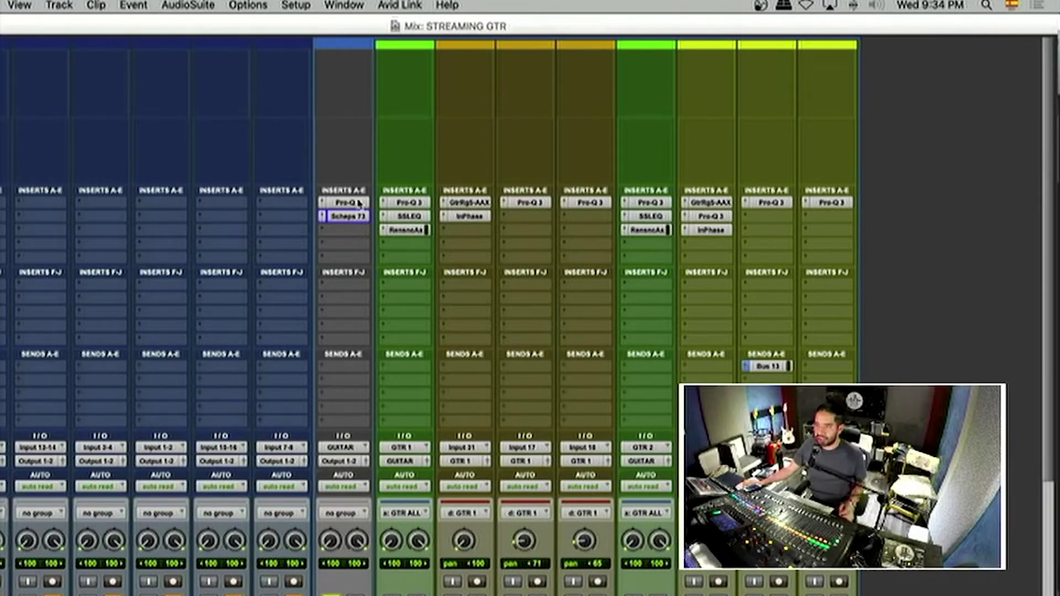
click(327, 231)
text(s1)
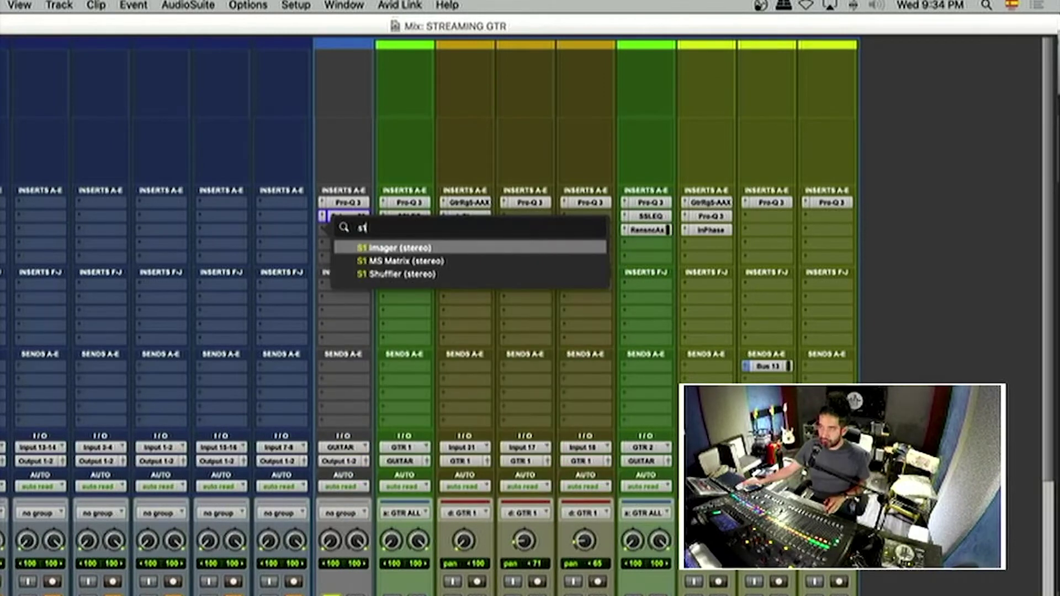
key(Return)
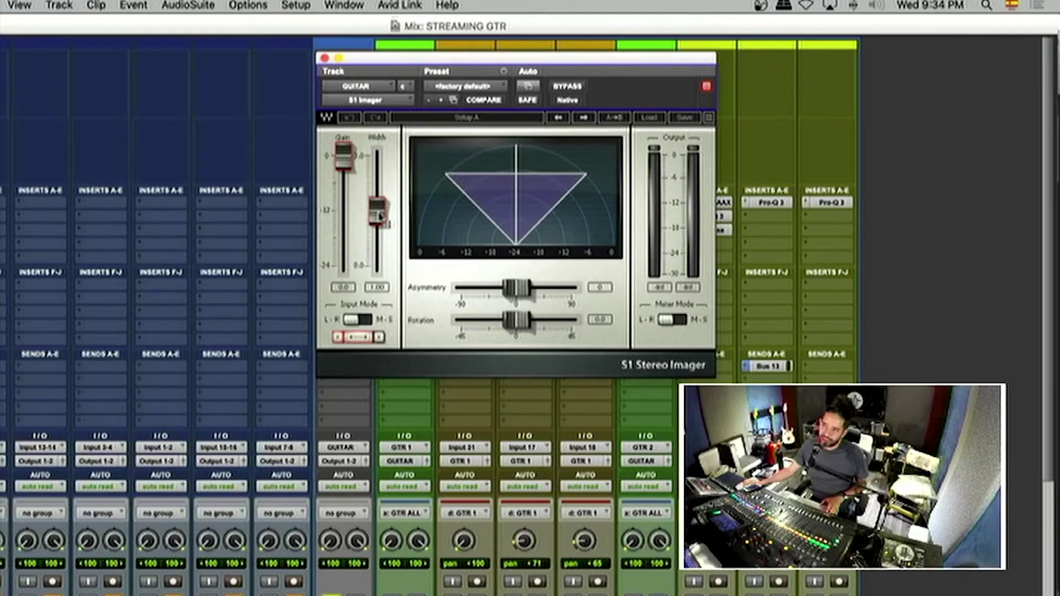
mouse_move(380, 218)
mouse_down()
mouse_move(379, 161)
mouse_move(377, 226)
mouse_move(380, 212)
mouse_up()
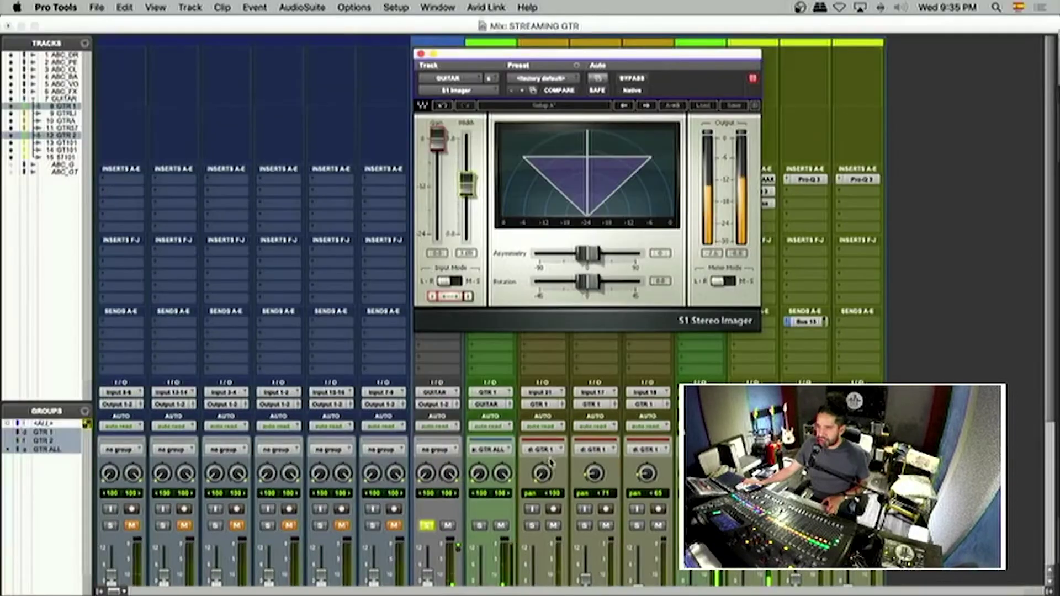
Step: Slightly lower the GTR 1 aux fader while the guitars play
scroll(541, 462, down, 5)
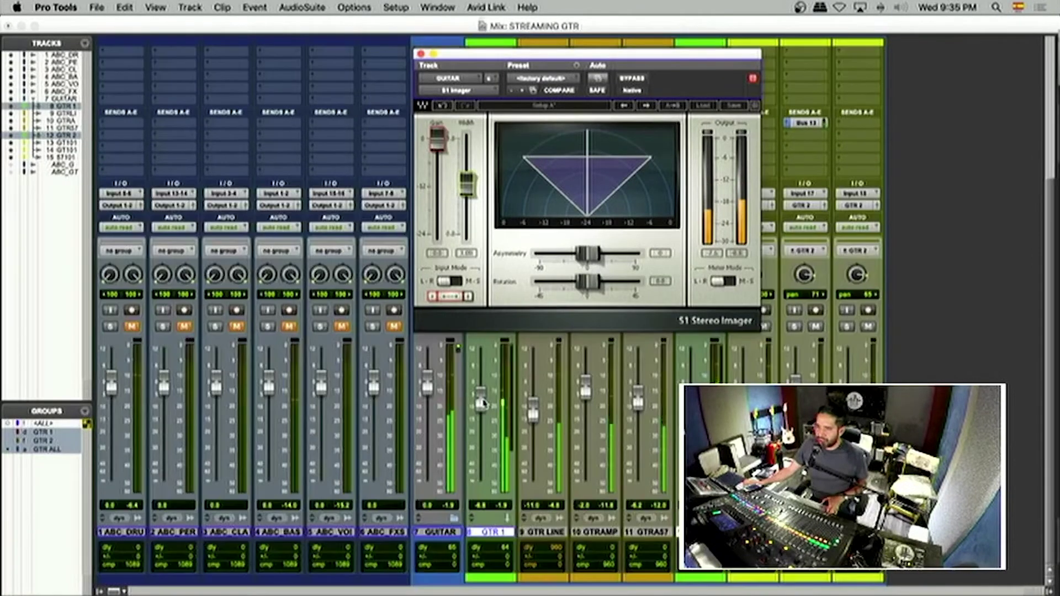
drag(483, 405, 483, 405)
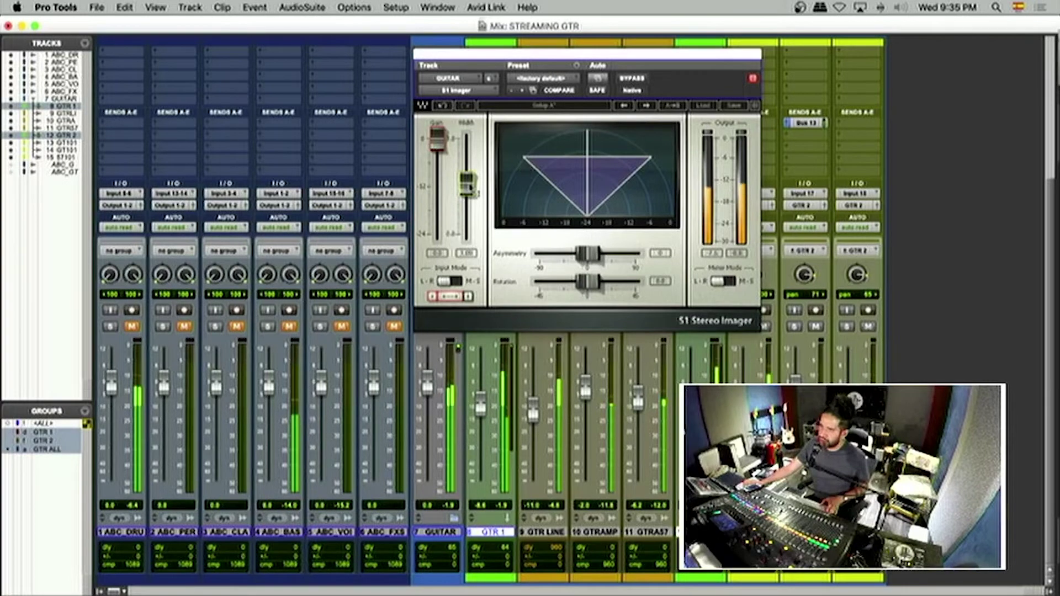
Step: Widen the guitars a little more in S1 Imager, compare the result using bypass, and close the plugin
drag(468, 187, 467, 181)
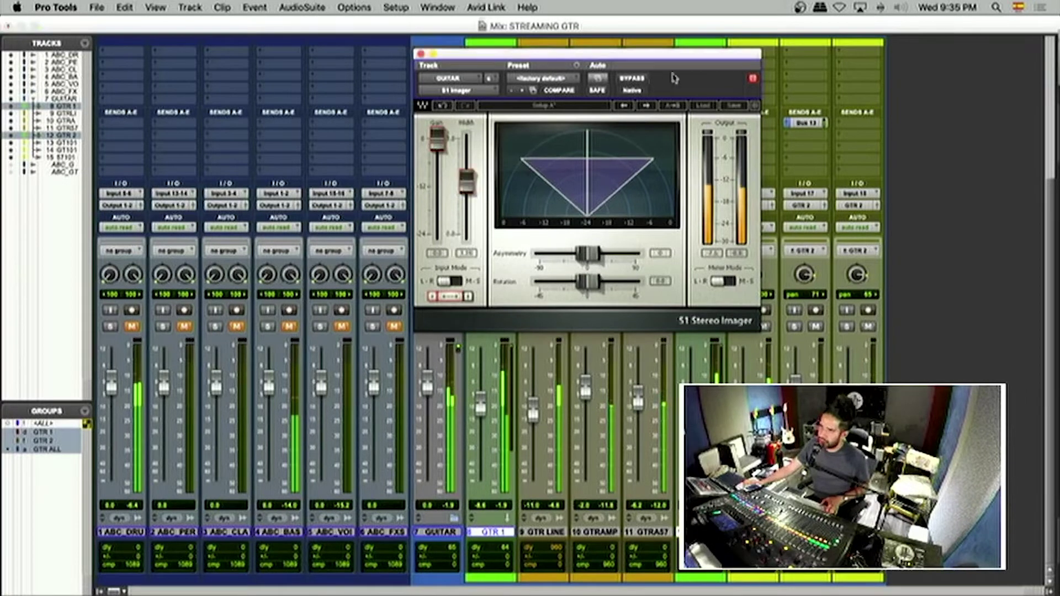
click(627, 79)
click(627, 79)
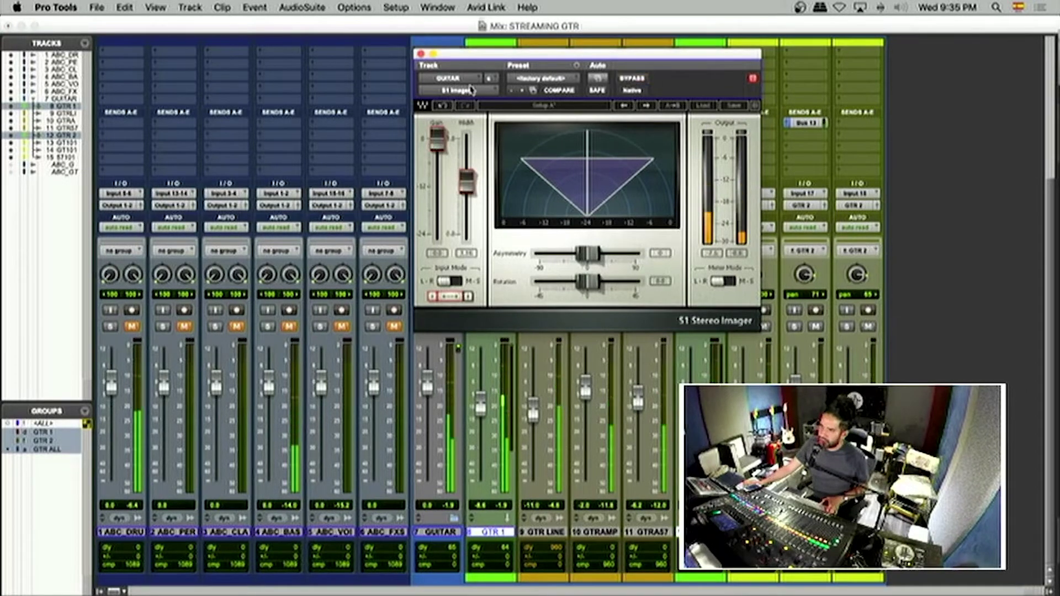
click(421, 53)
Step: Open SSLEQ on the GTR 2 aux, slightly boost its high-mid band gain, and close the plugin
scroll(697, 111, up, 4)
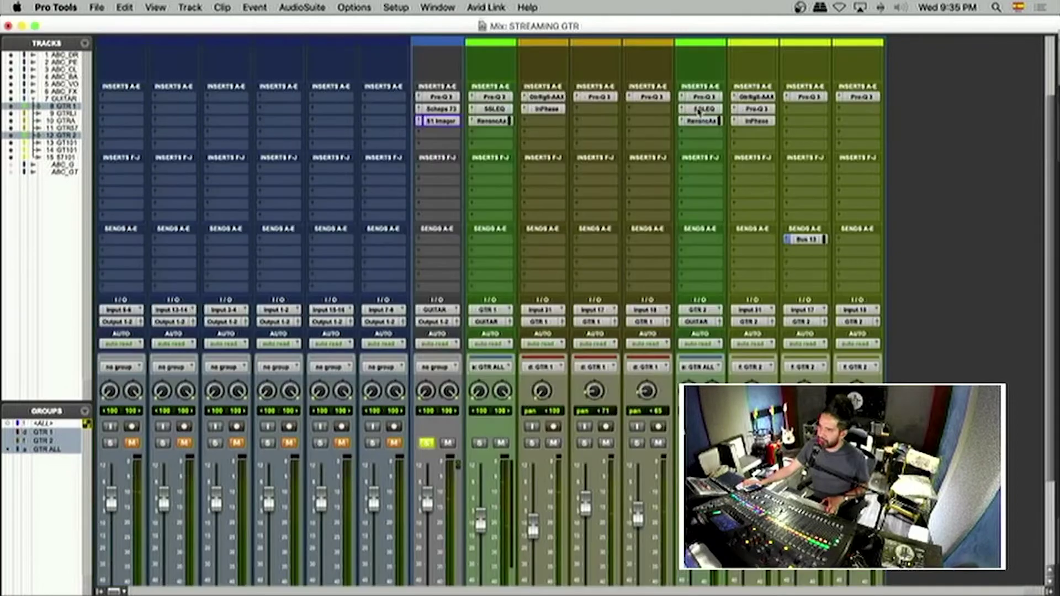
click(699, 110)
click(716, 147)
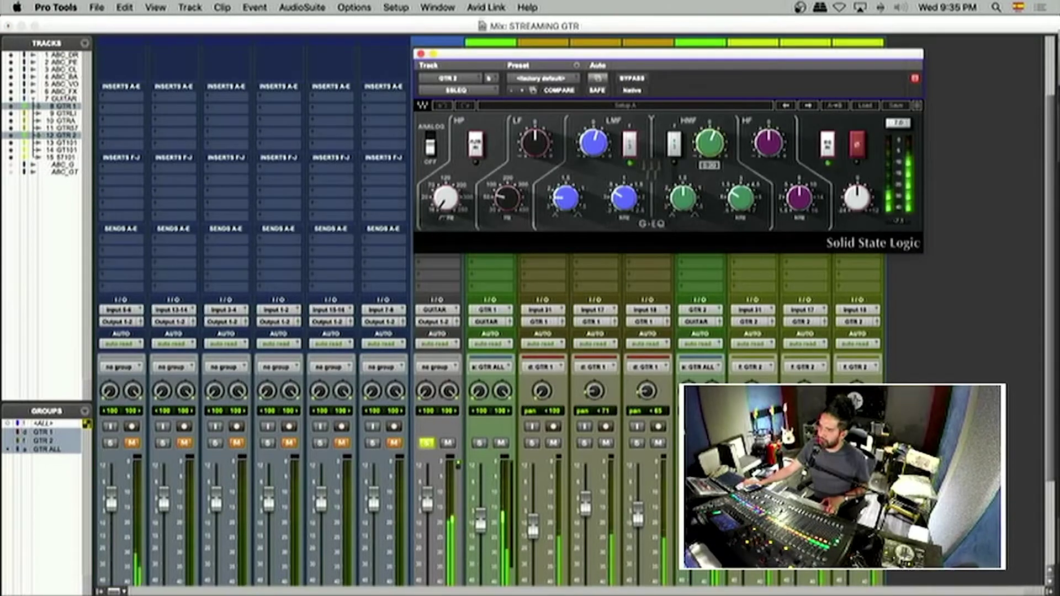
drag(717, 147, 716, 139)
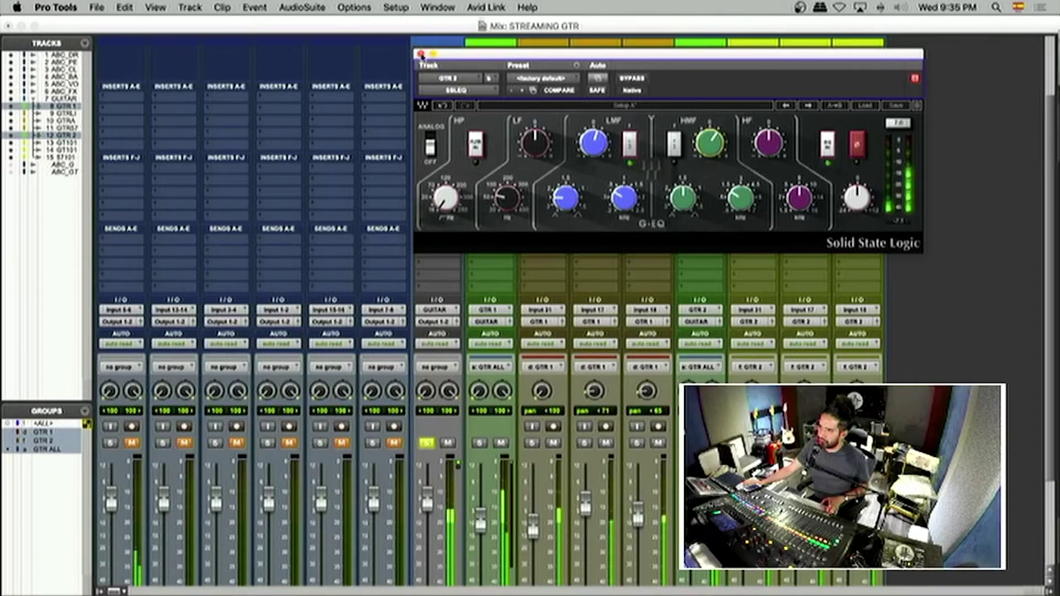
click(420, 53)
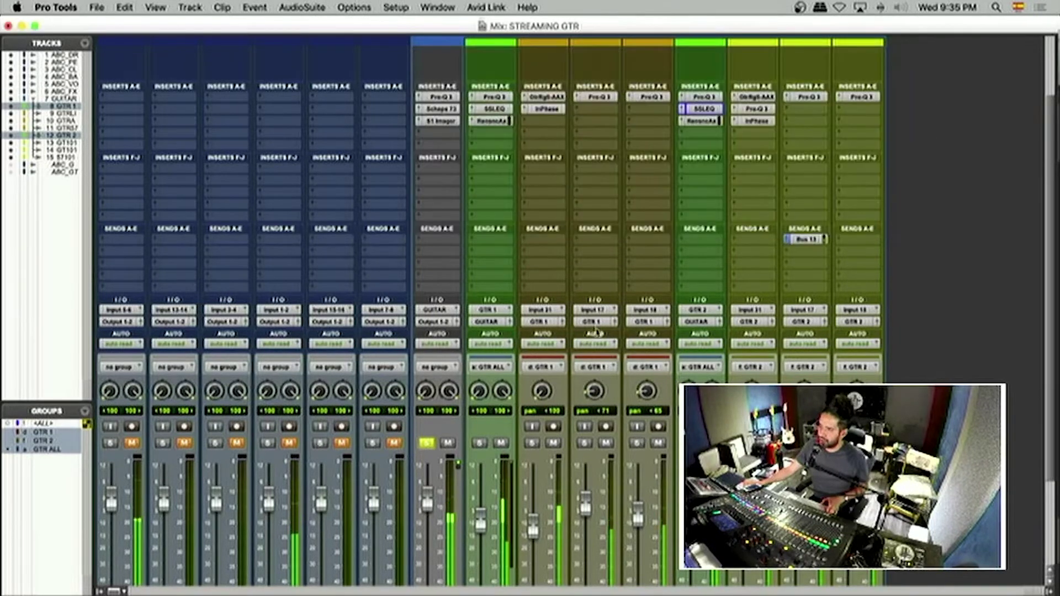
Step: Look over the guitar channels and take the GUITAR folder out of solo
scroll(525, 515, down, 3)
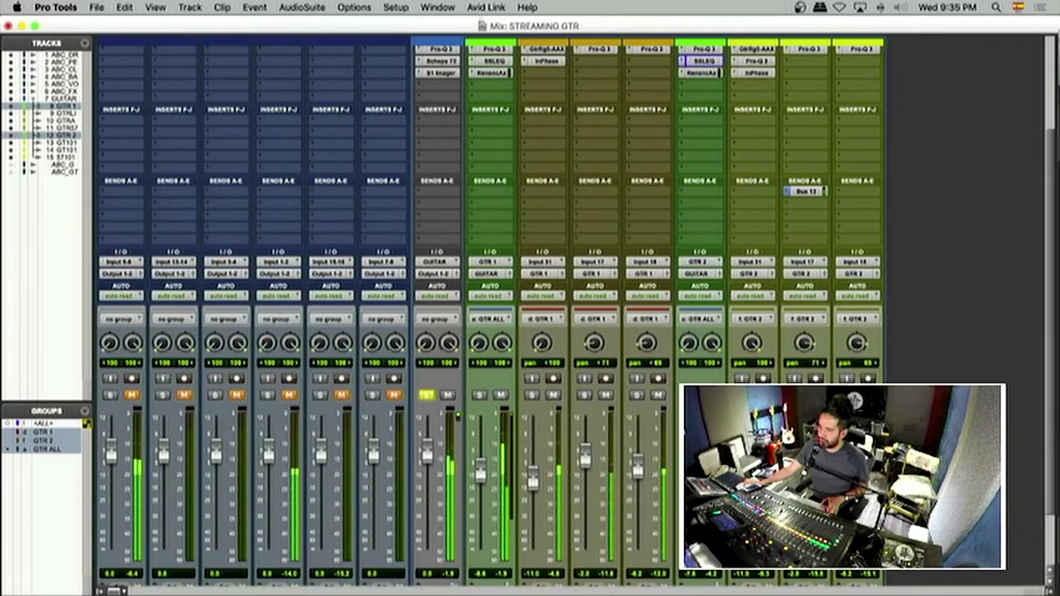
scroll(487, 142, up, 8)
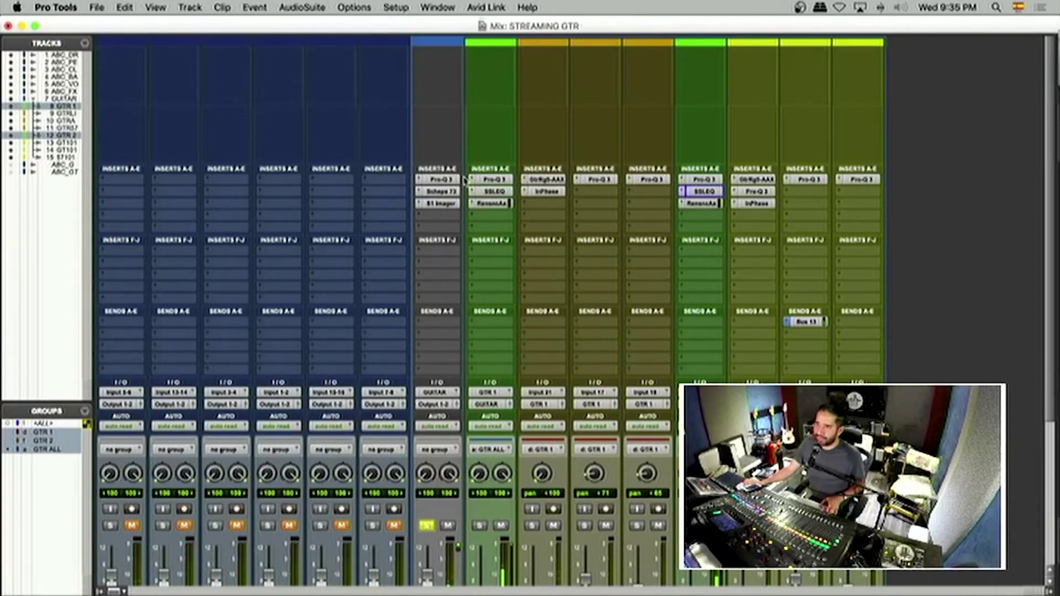
scroll(464, 180, down, 4)
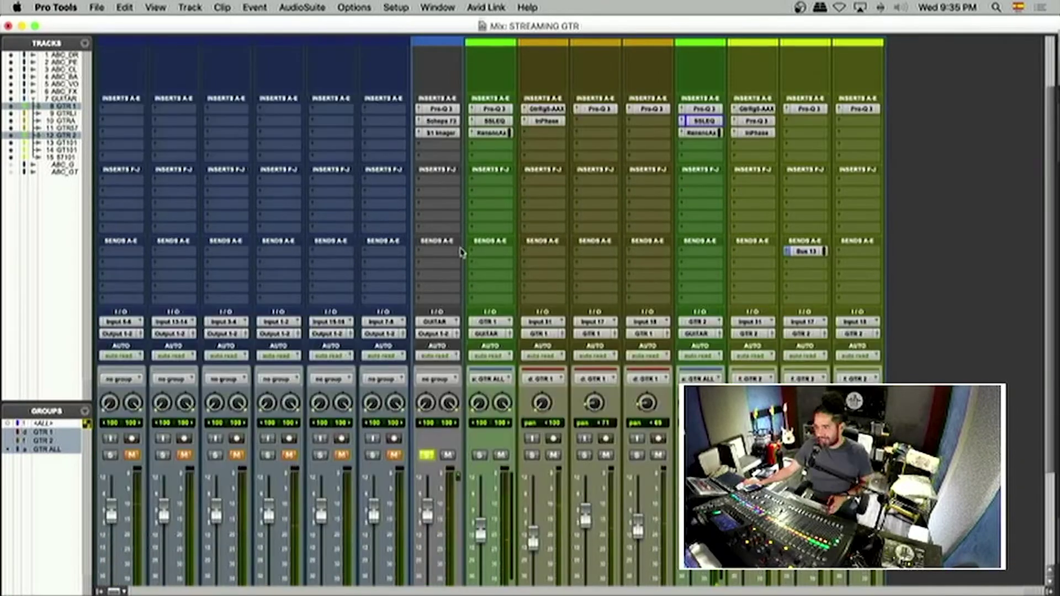
scroll(461, 252, down, 8)
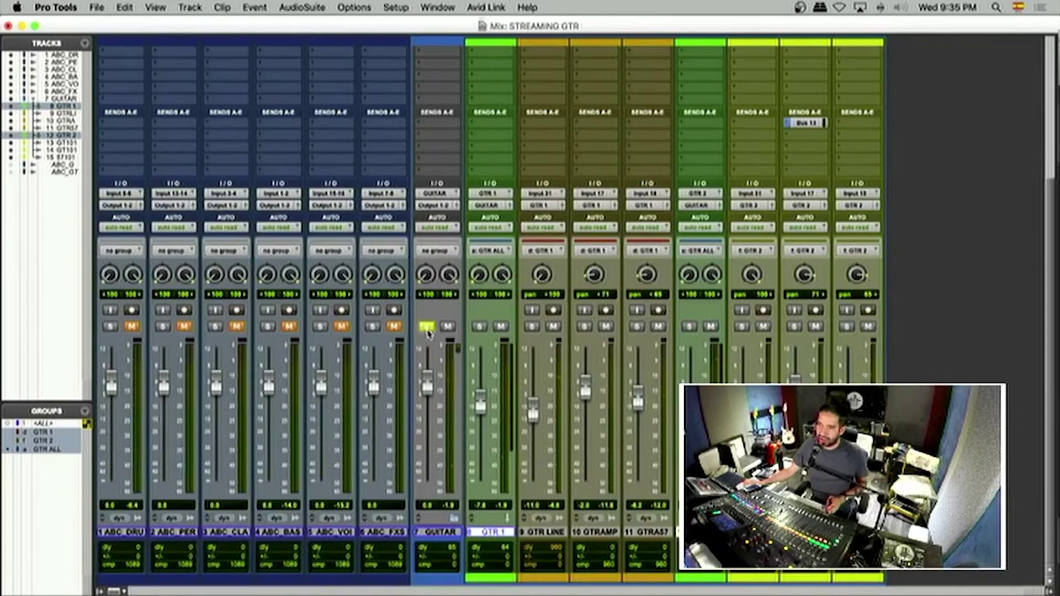
click(427, 328)
scroll(448, 232, up, 12)
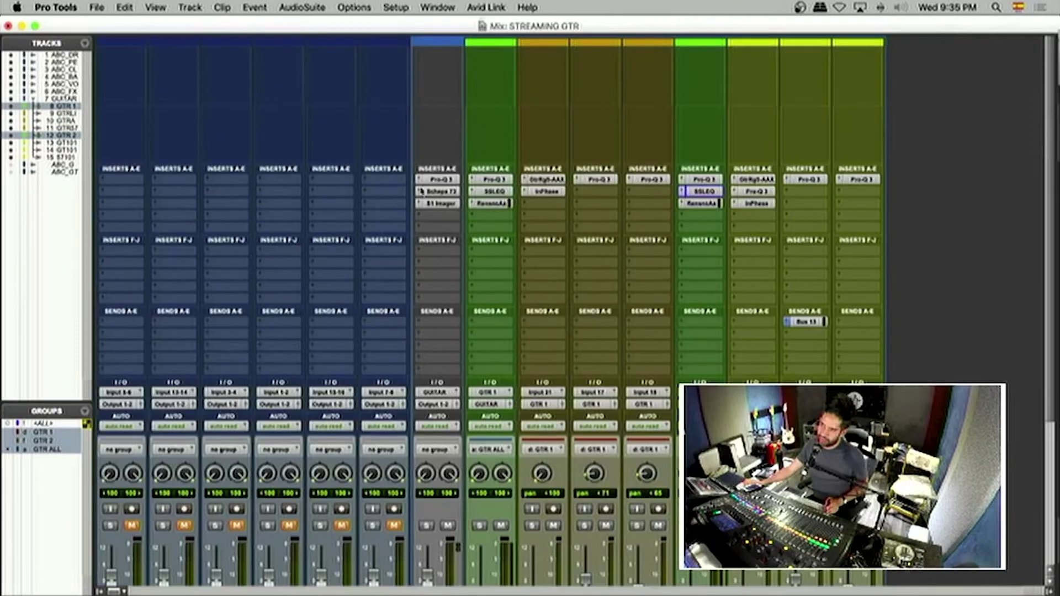
scroll(448, 232, down, 12)
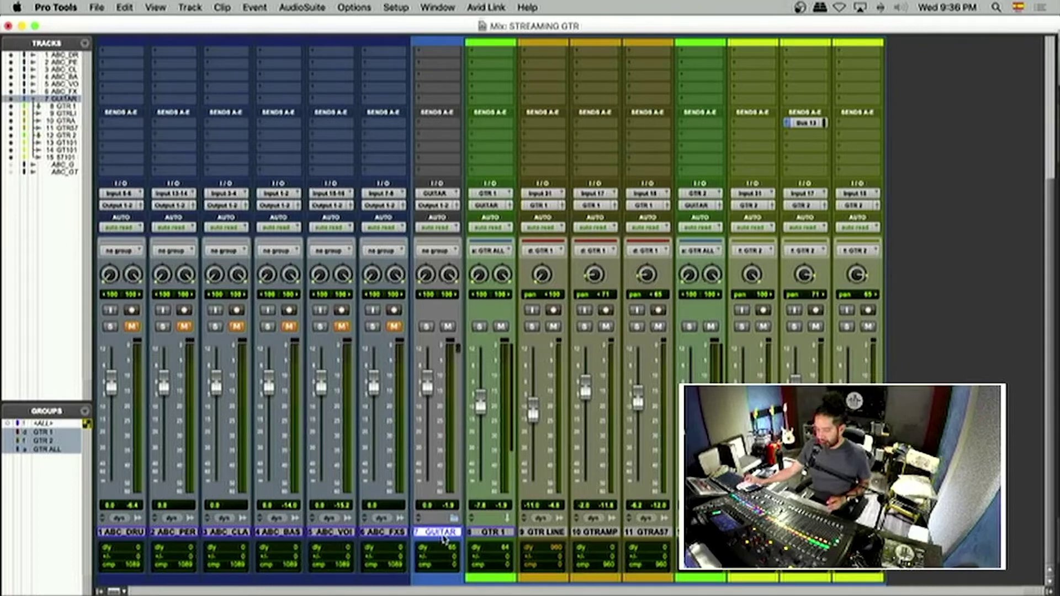
key(super+shift+n)
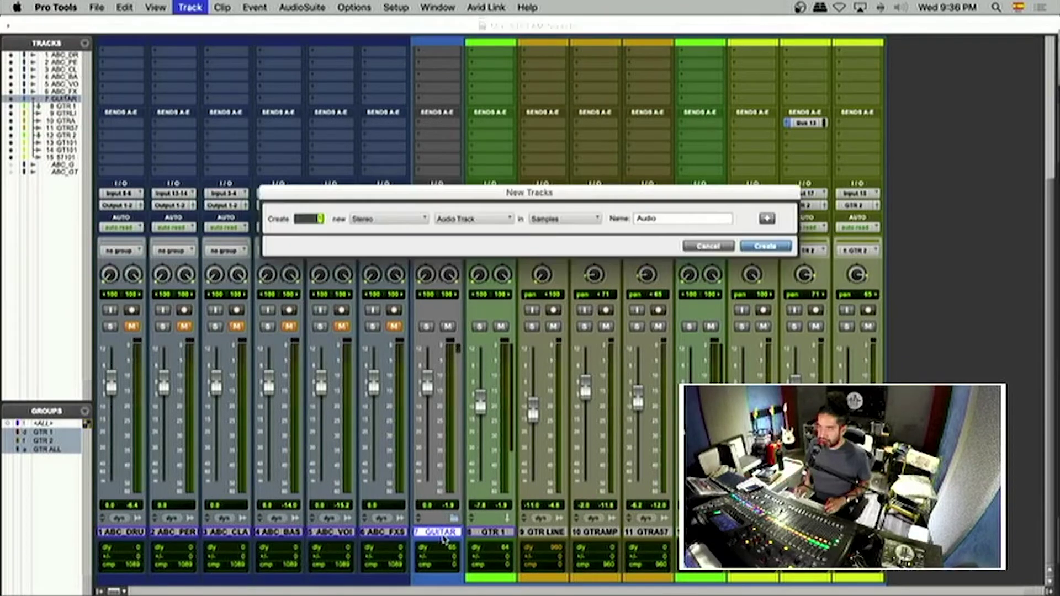
double_click(668, 226)
text(GTR MIX)
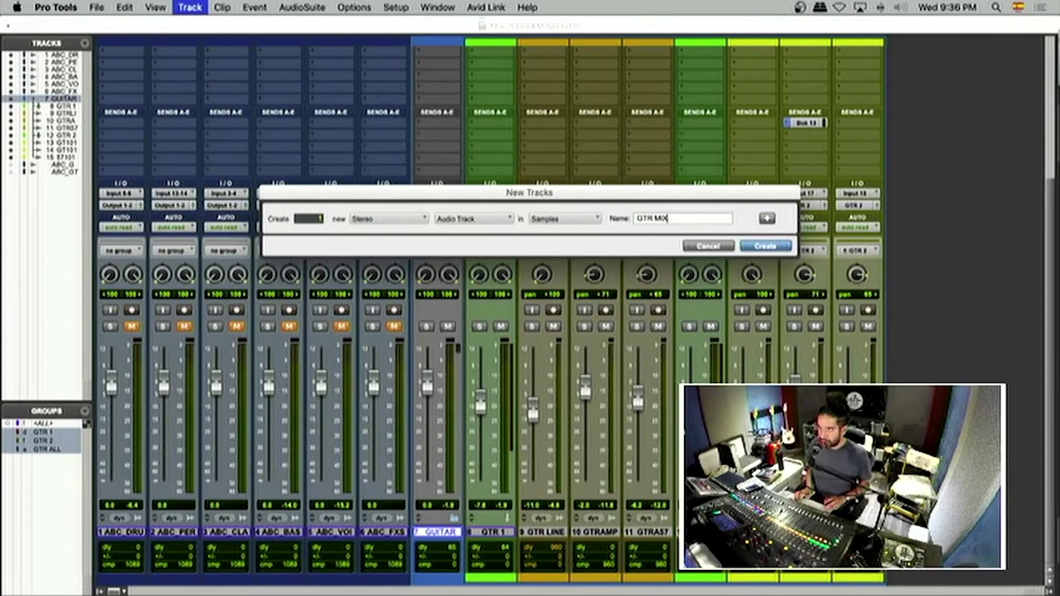
key(Return)
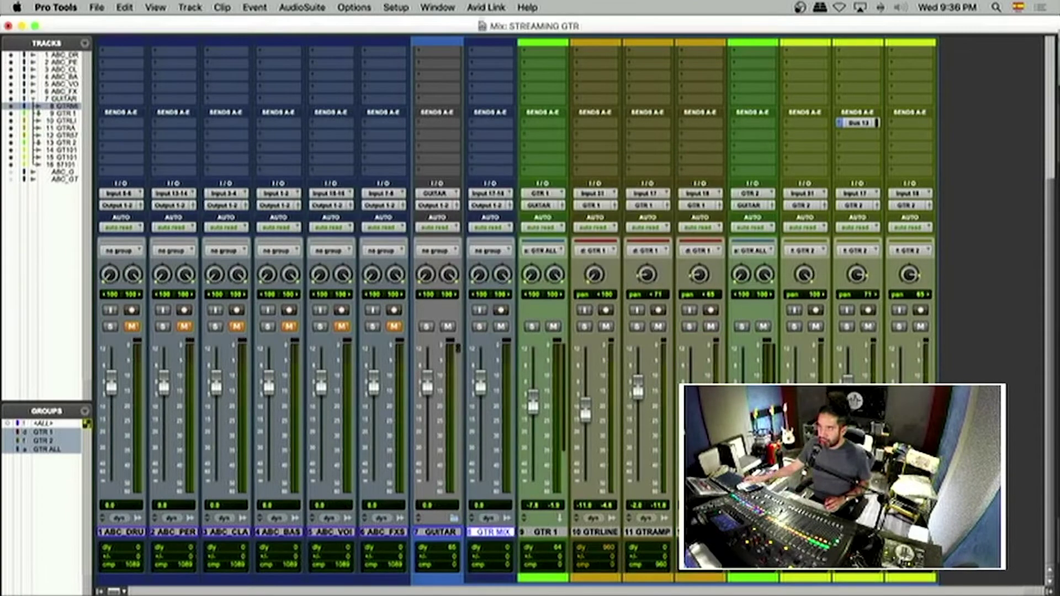
right_click(501, 532)
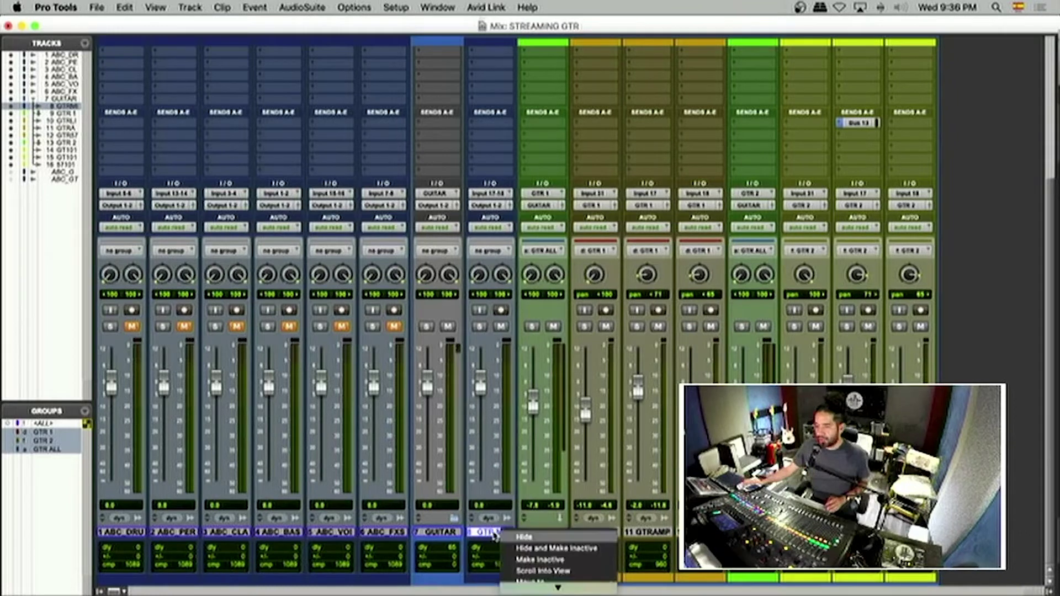
click(523, 441)
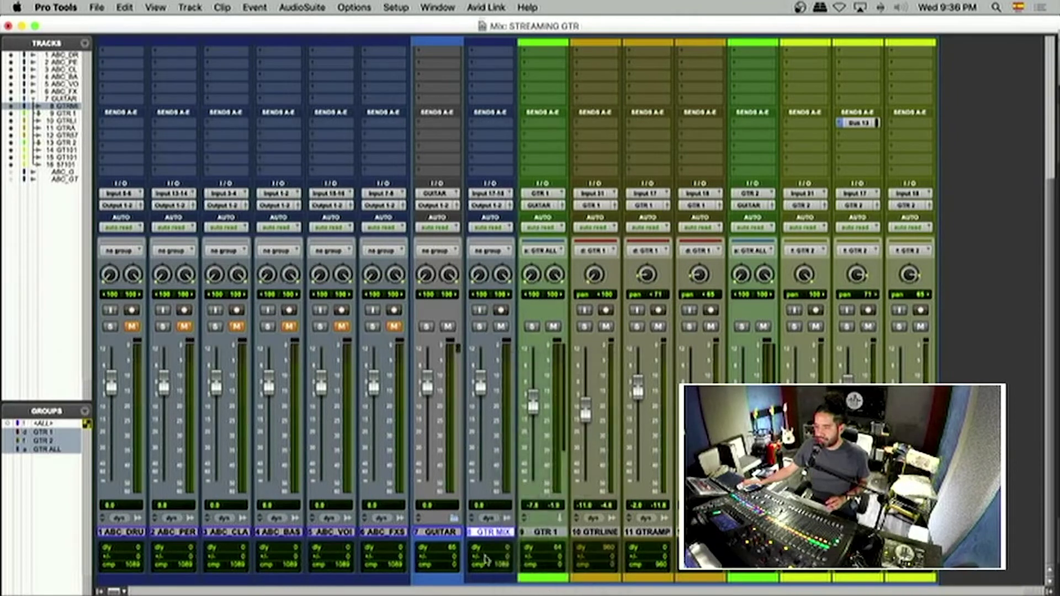
Step: Create a stereo aux input named GUITAR DRY inside the GUITAR folder and give it a light blue colour
click(436, 533)
key(super+shift+n)
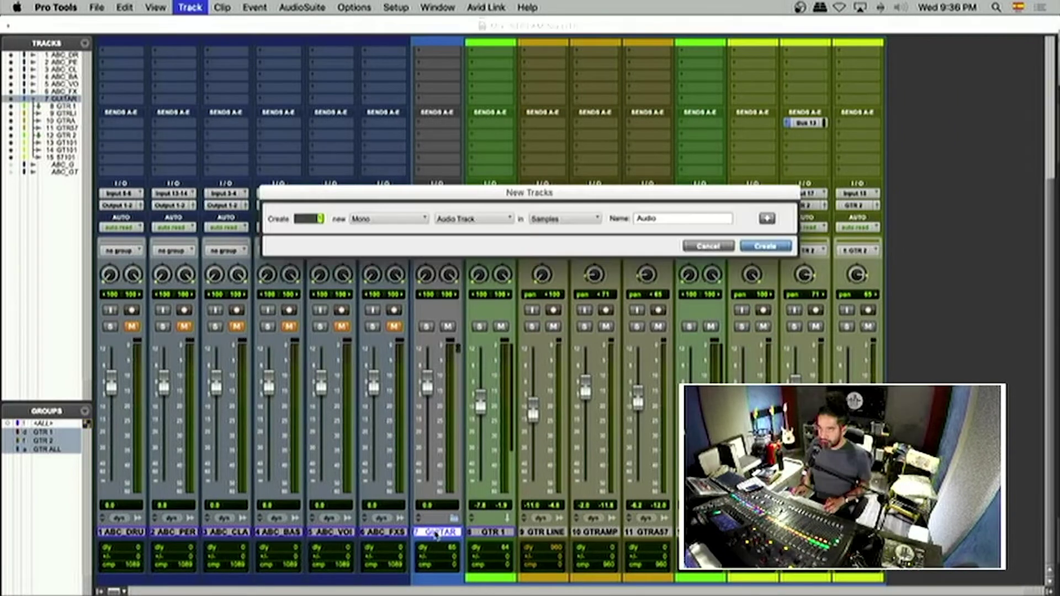
key(super+Down)
key(super+Right)
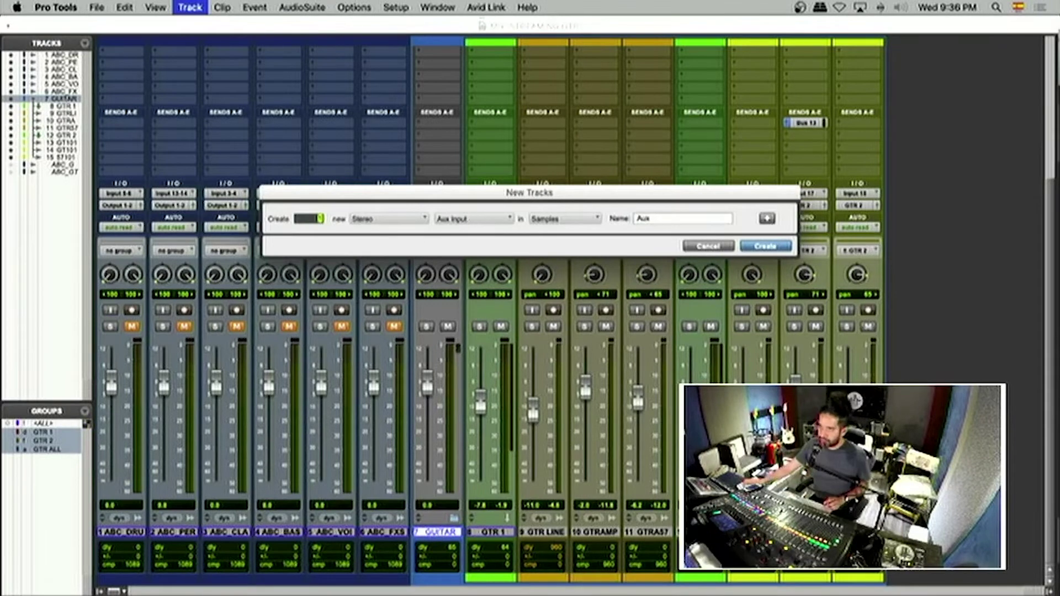
key(Tab)
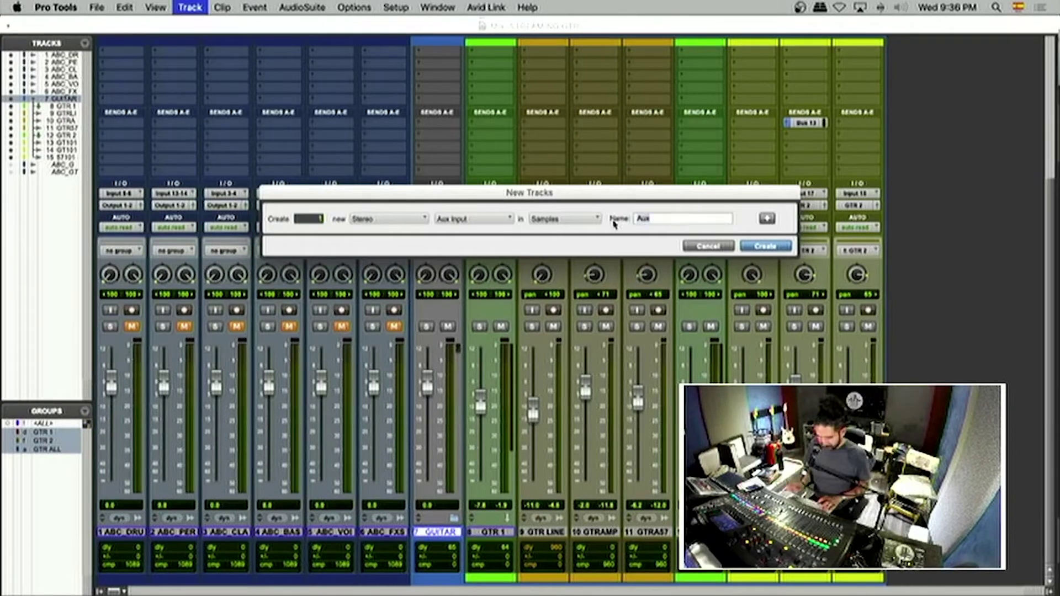
text(GUITAR DELAY)
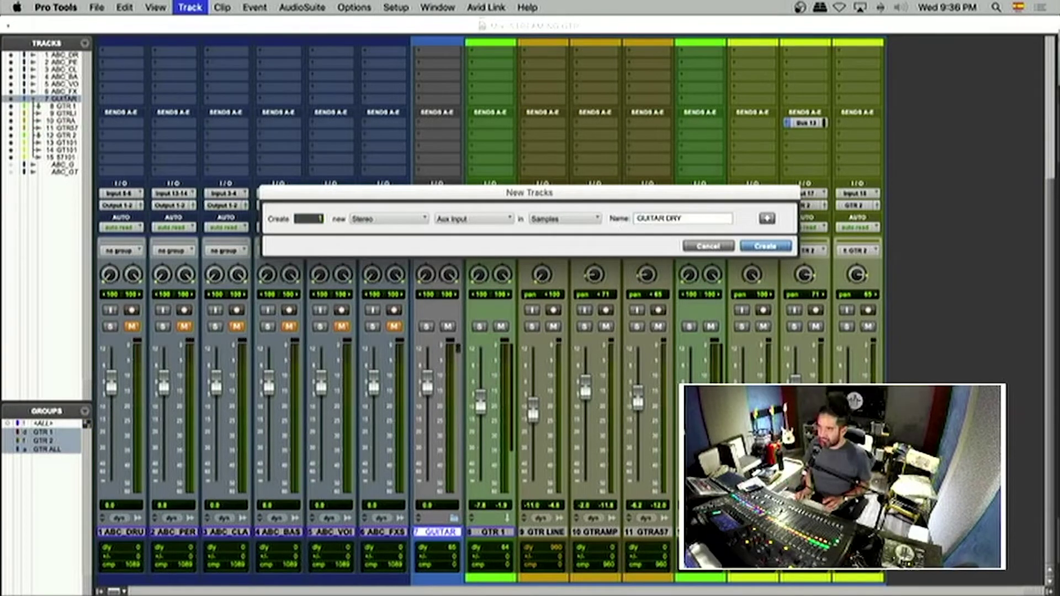
key(Return)
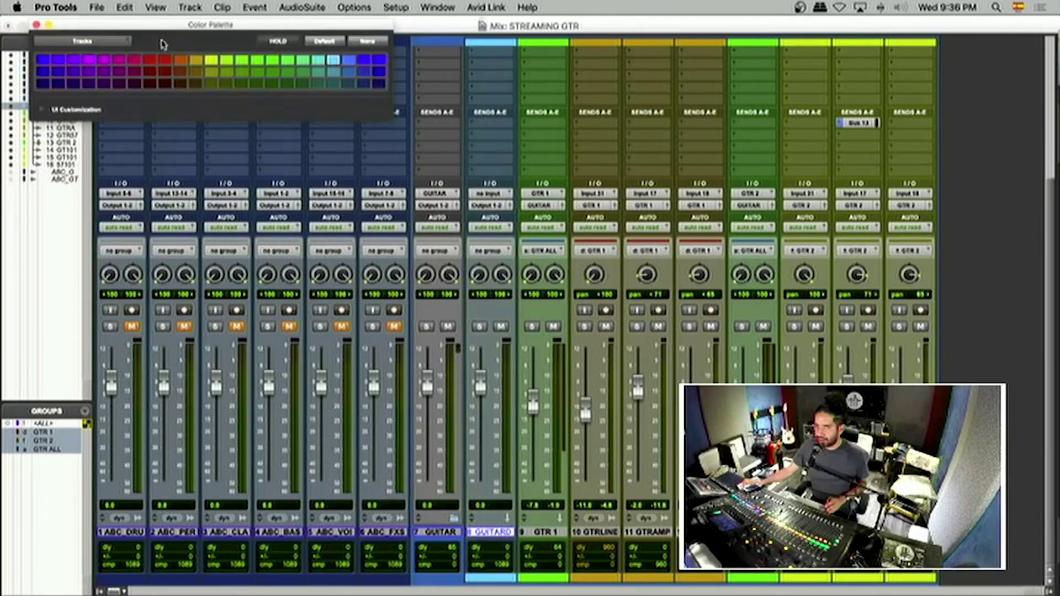
click(37, 26)
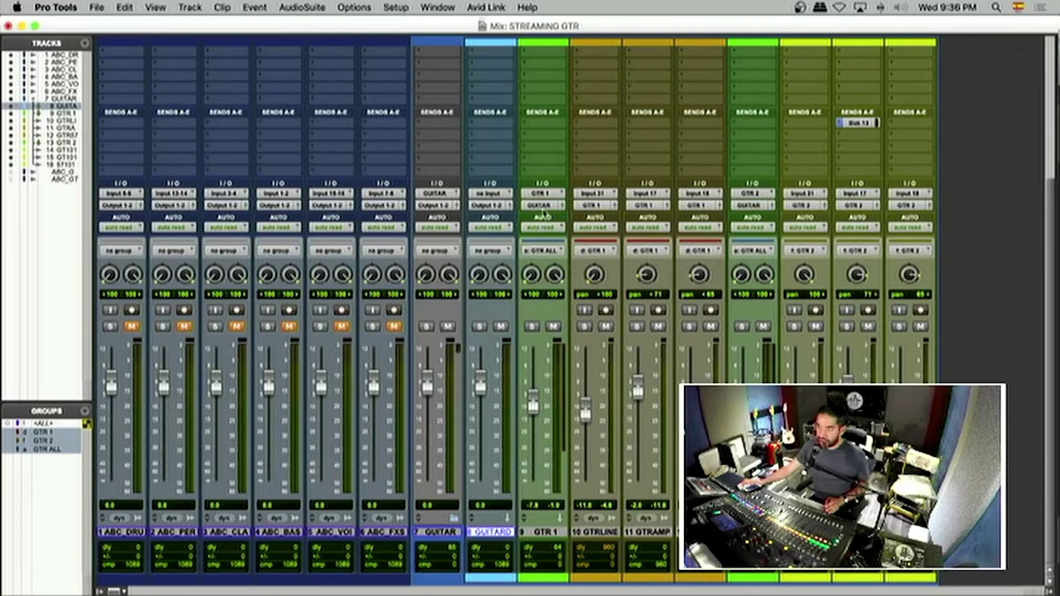
Step: Route the outputs of both the GTR 1 and GTR 2 auxes to the GUITAR DRY track
scroll(454, 214, up, 2)
scroll(545, 546, down, 2)
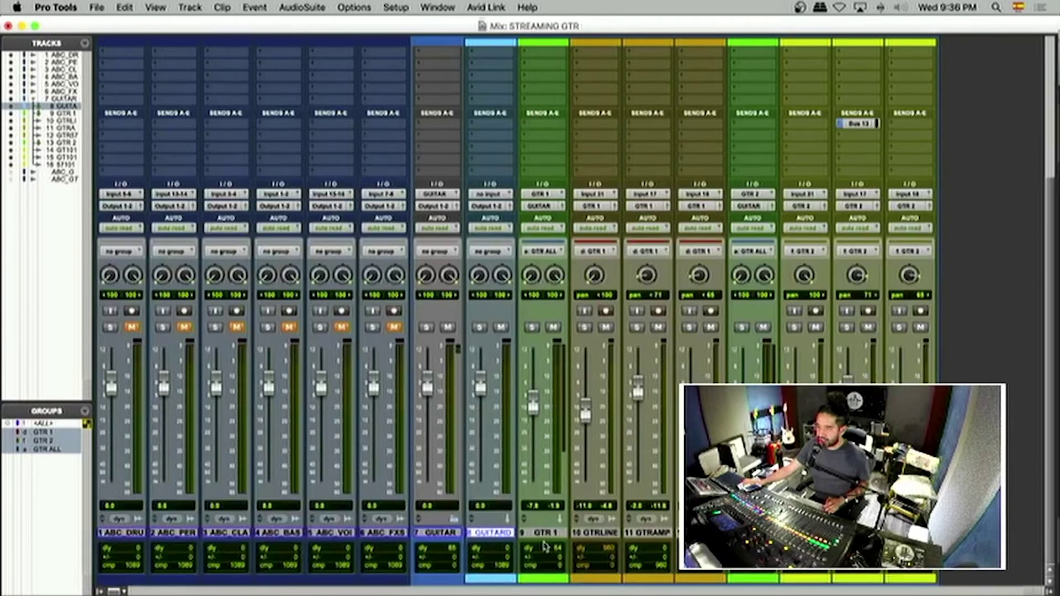
click(545, 534)
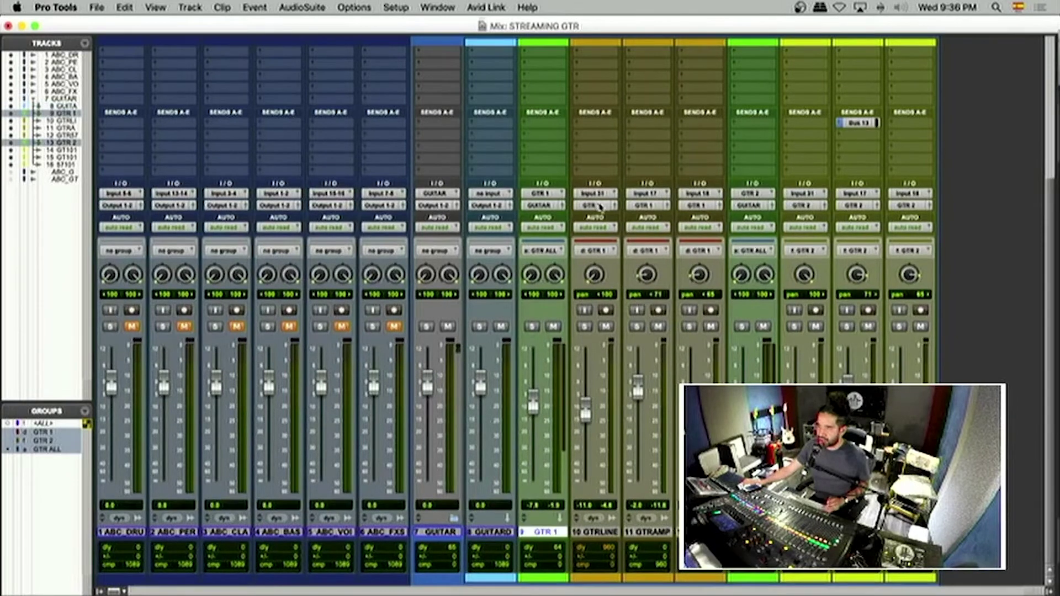
click(541, 205)
mouse_move(549, 240)
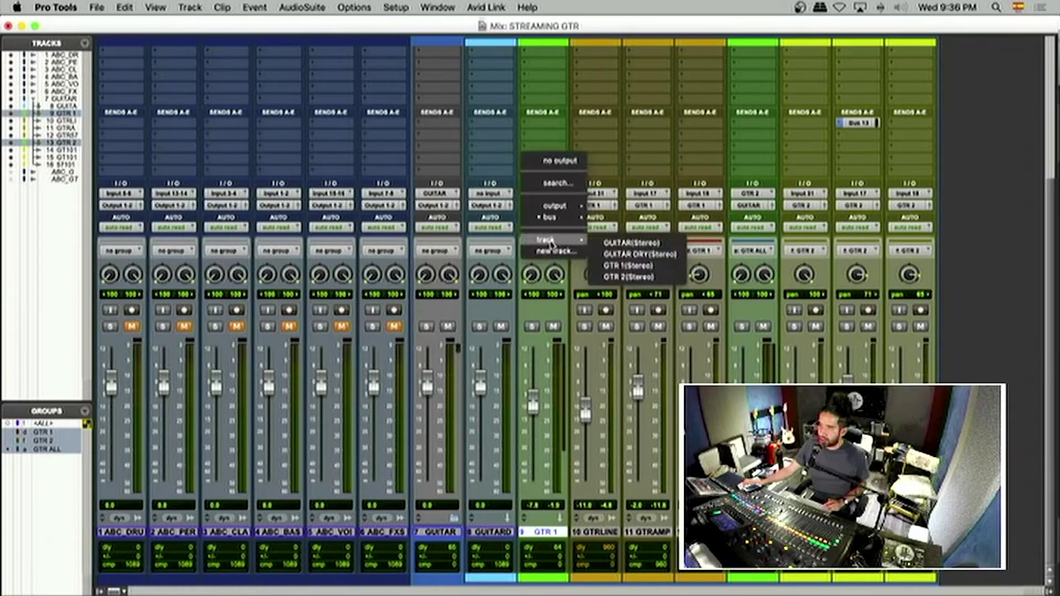
click(627, 254)
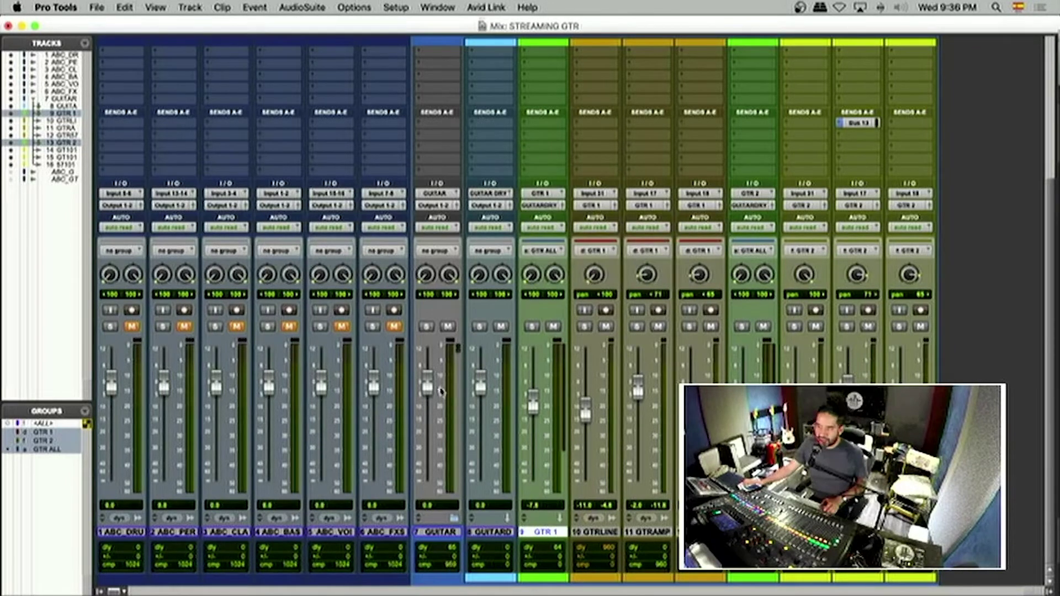
Step: Route the GUITAR DRY aux output to the GUITAR folder track
click(495, 204)
mouse_move(503, 208)
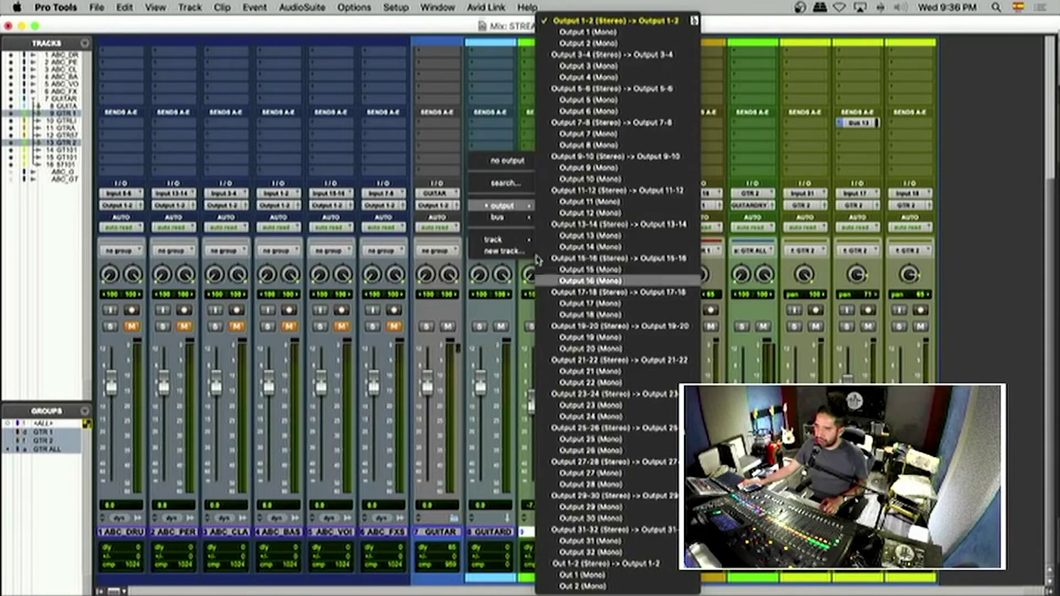
mouse_move(509, 241)
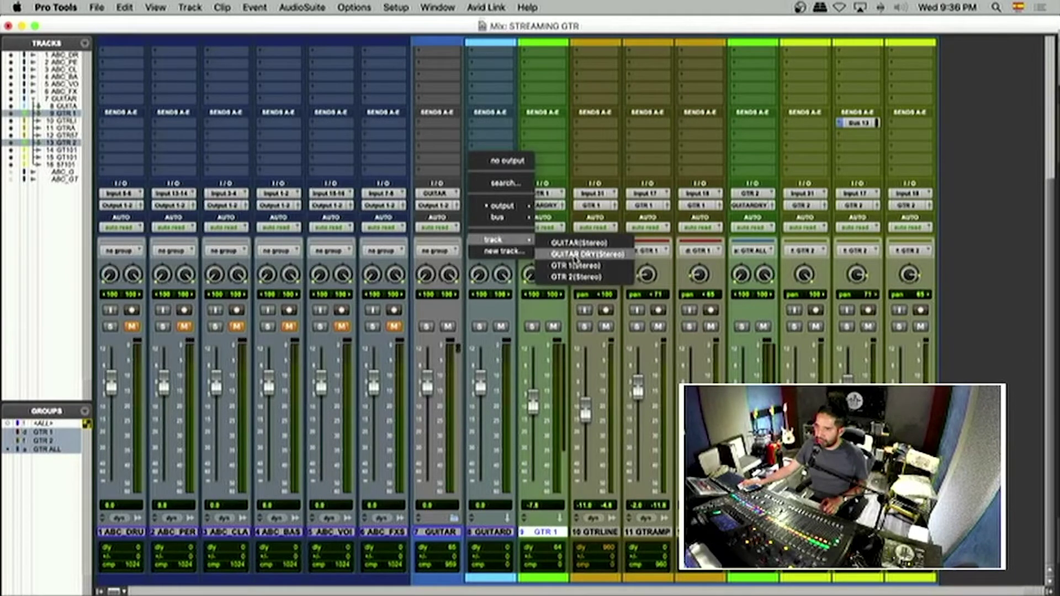
click(574, 243)
Step: Rename the GUITAR folder's input bus as GUITAR MIX
right_click(437, 193)
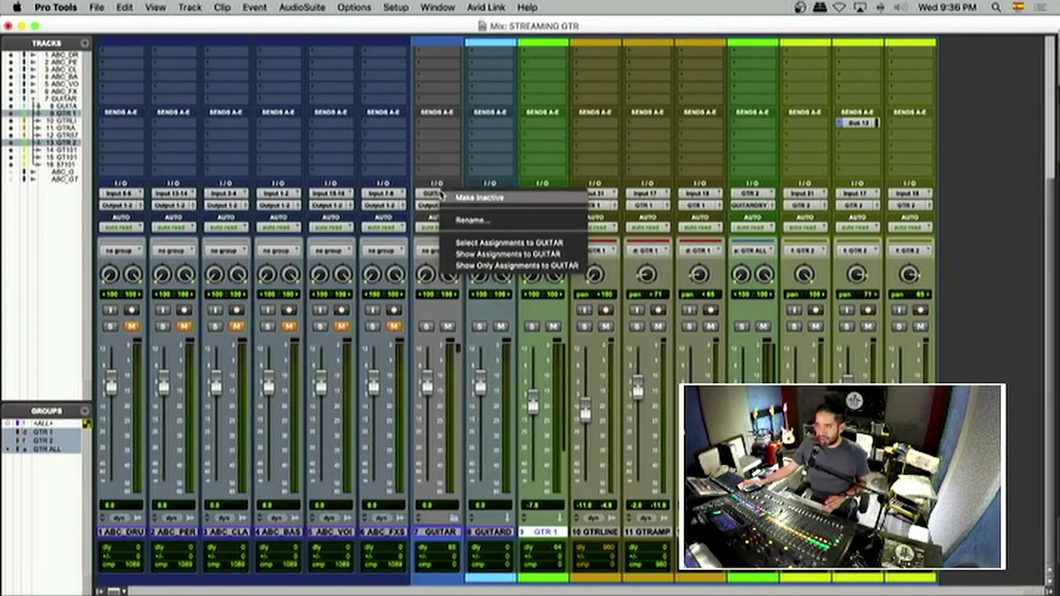
click(456, 220)
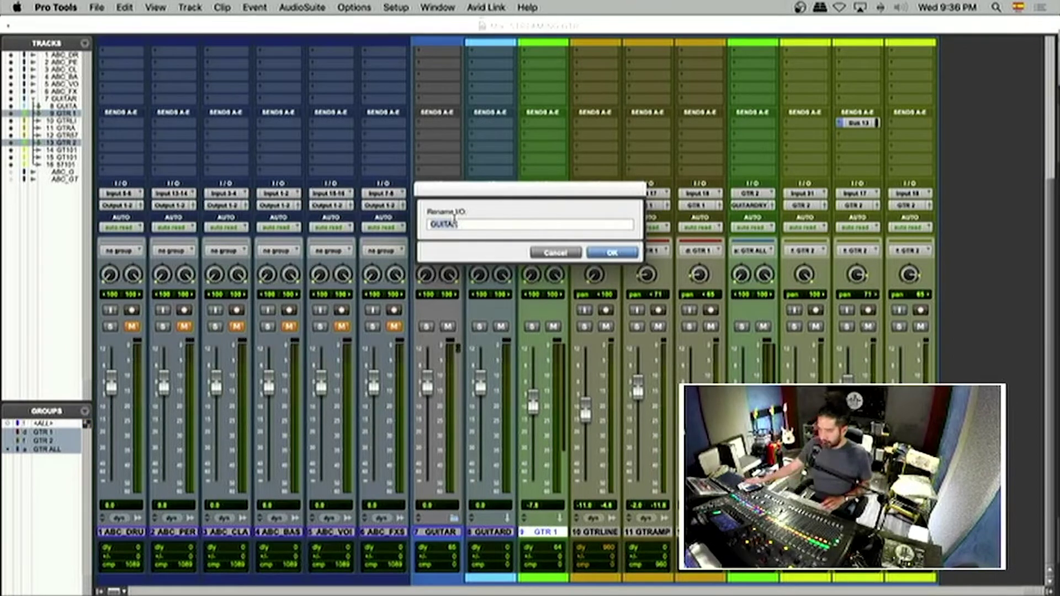
click(458, 223)
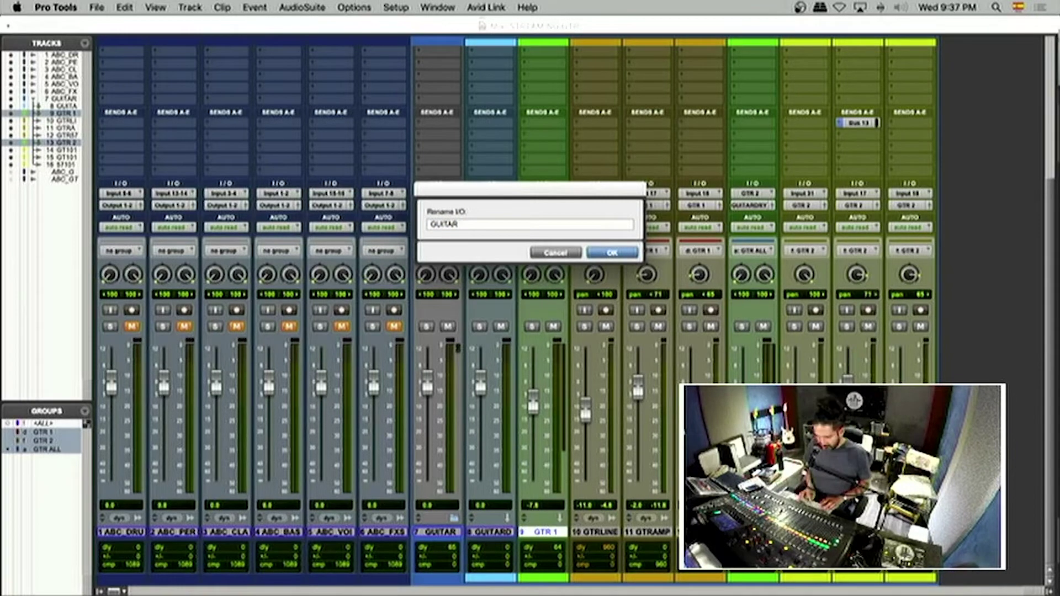
key(Return)
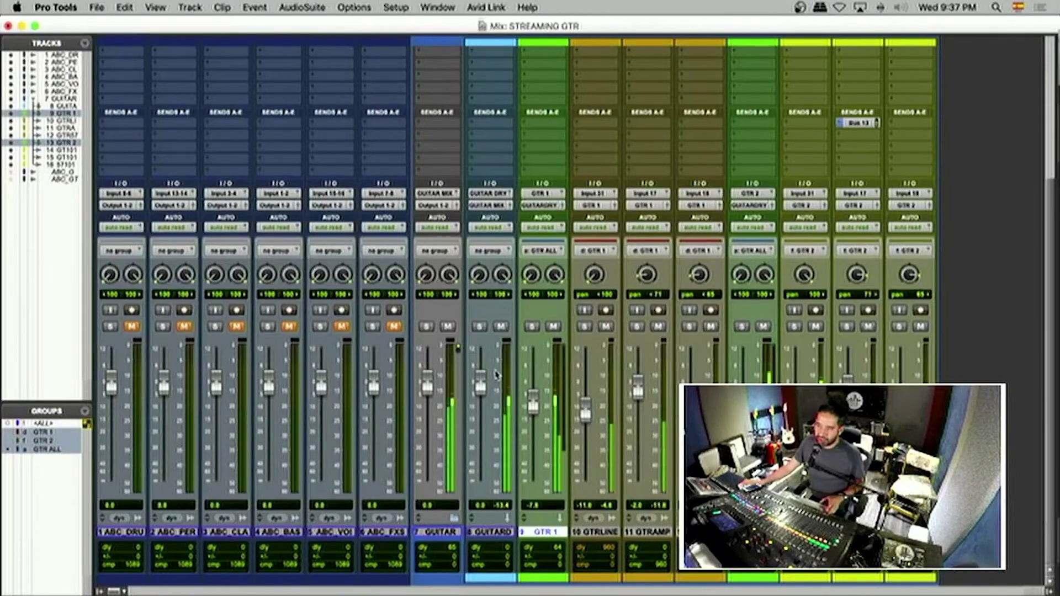
Step: Check the new guitar routing in the mixer, switch to the Edit window, and duplicate the GUITAR DRY aux
scroll(520, 352, up, 3)
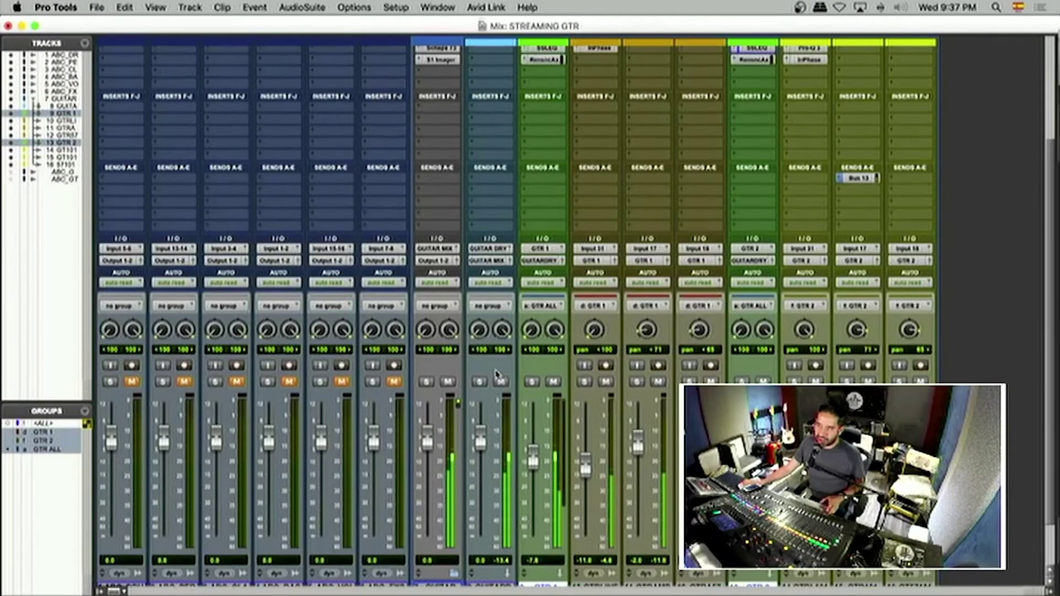
scroll(496, 374, up, 1)
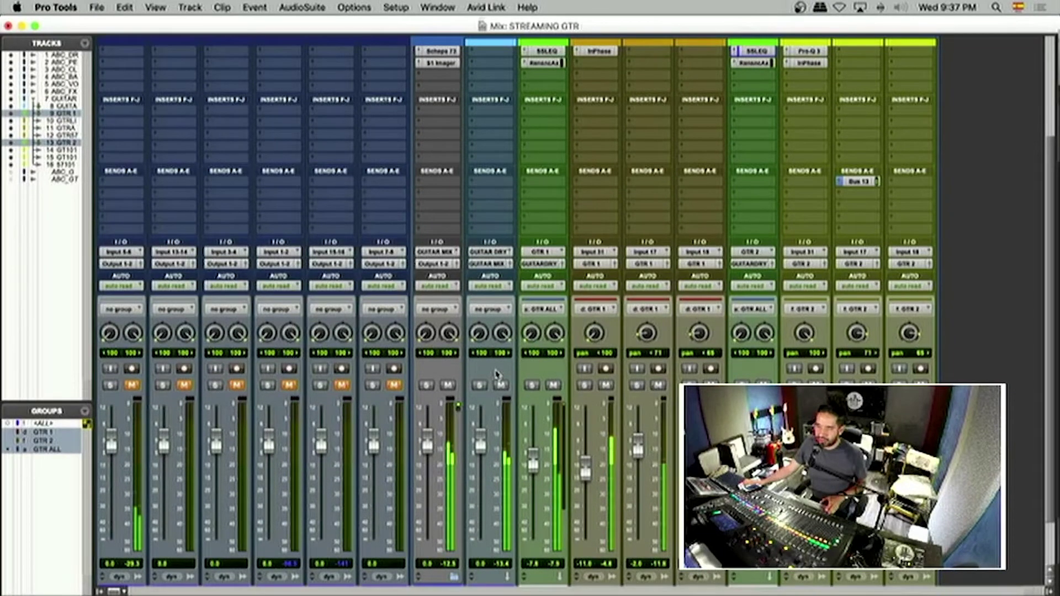
scroll(496, 374, down, 3)
key(super+equal)
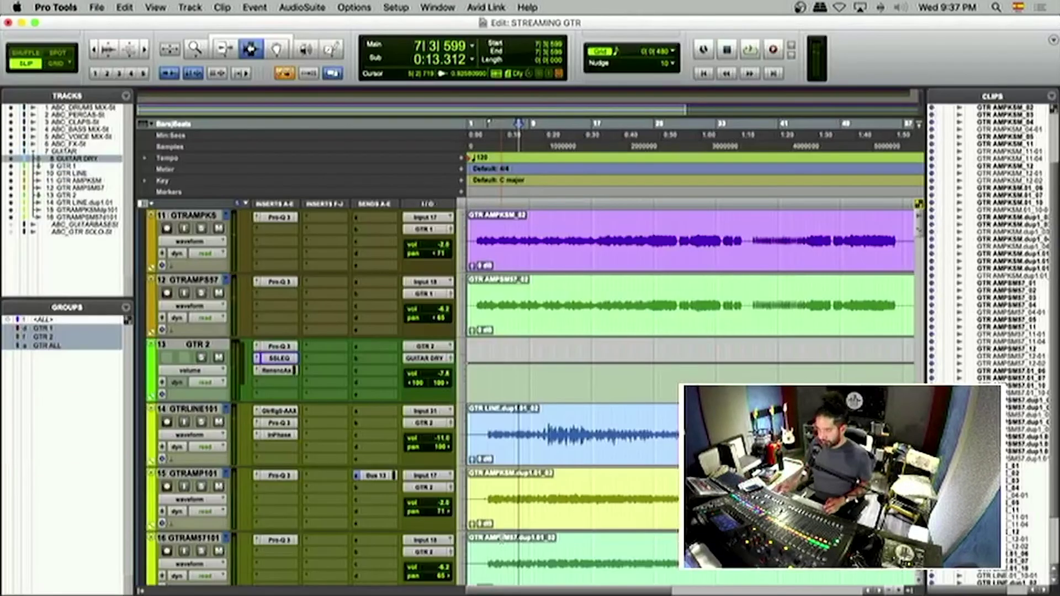
scroll(589, 397, up, 5)
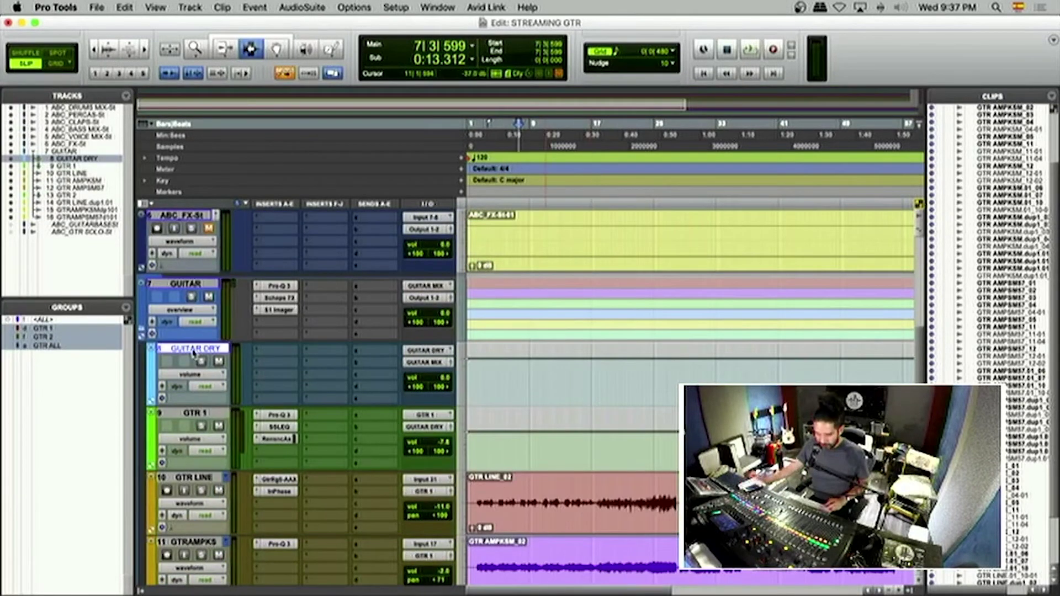
key(alt+shift+d)
key(Return)
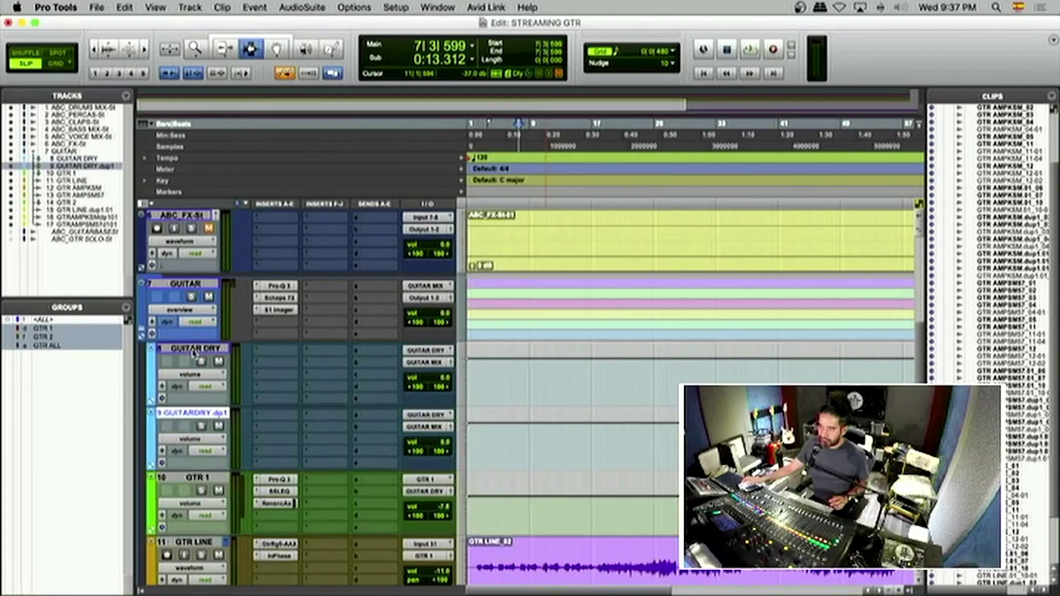
Step: Select about bars 2 to 23 on the guitar auxes and pull the duplicated GUITAR DRY track's volume down to -∞
click(193, 353)
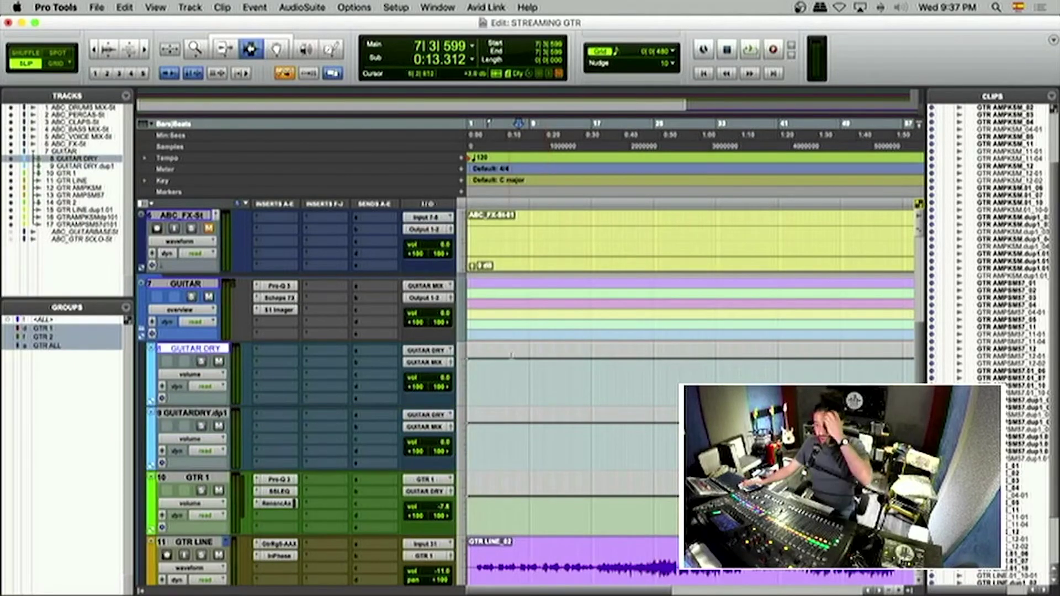
drag(480, 381, 639, 381)
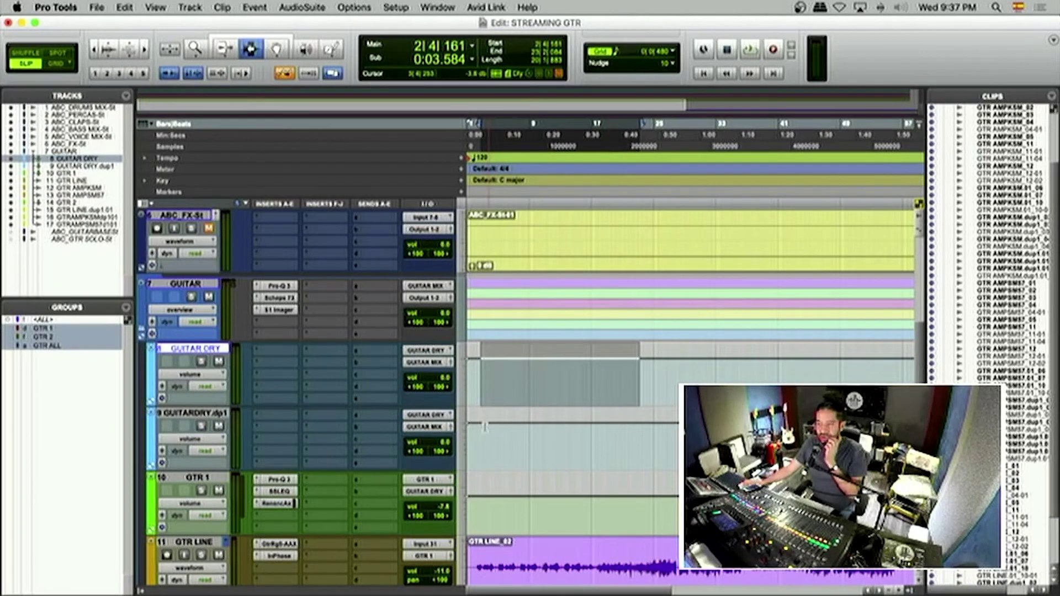
drag(433, 442, 436, 505)
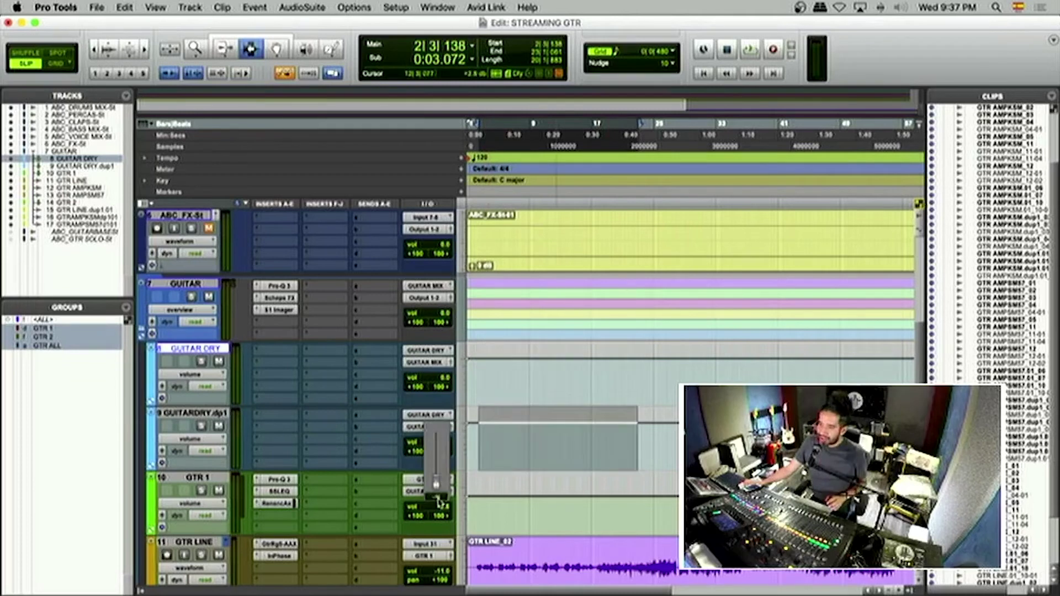
Step: Insert the stereo SSLComp plugin on the duplicated GUITAR DRY aux
click(265, 369)
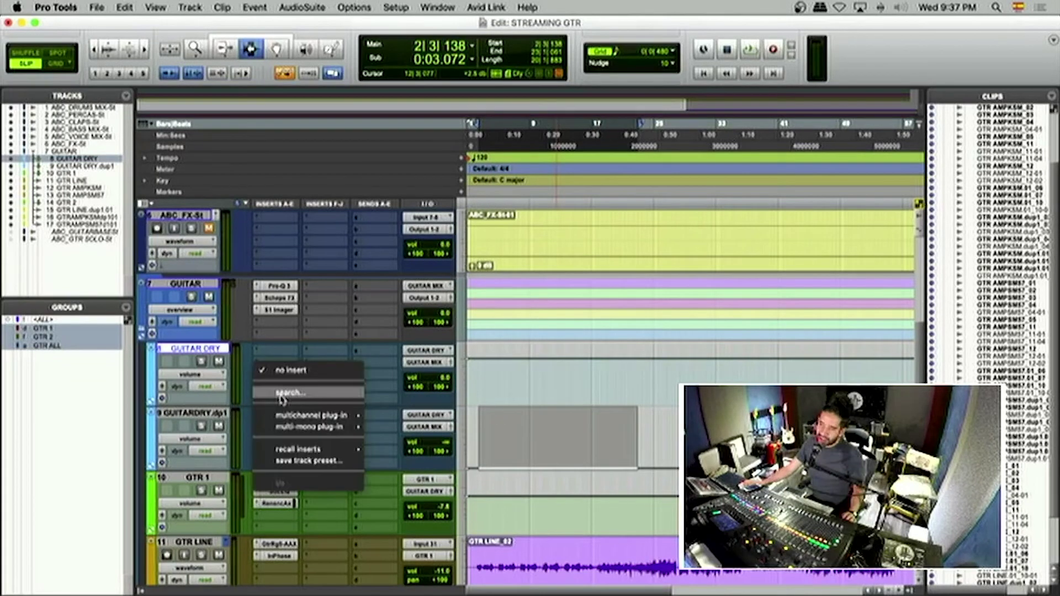
click(280, 395)
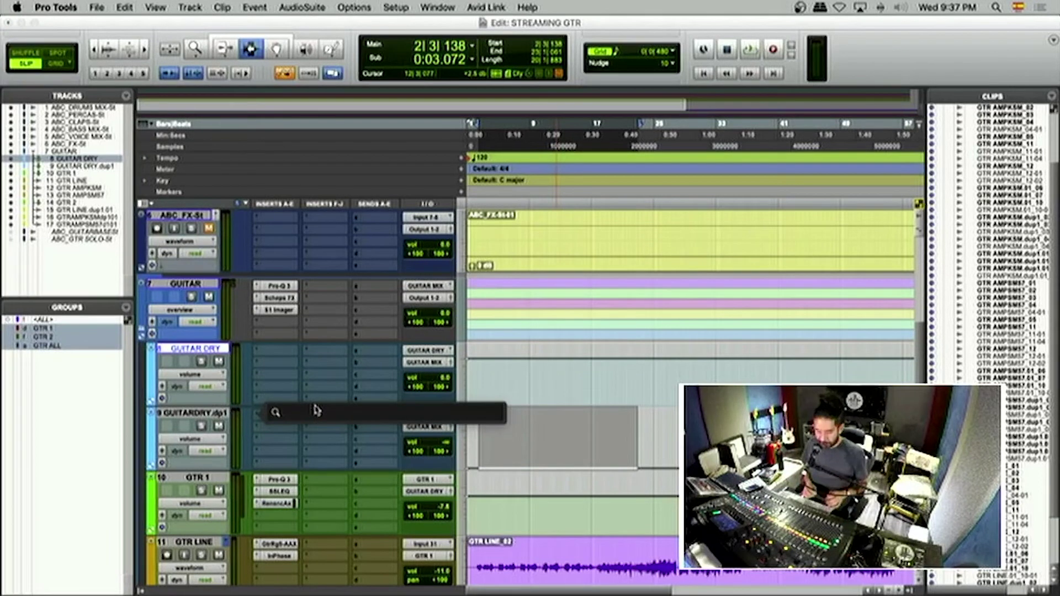
text(ssl)
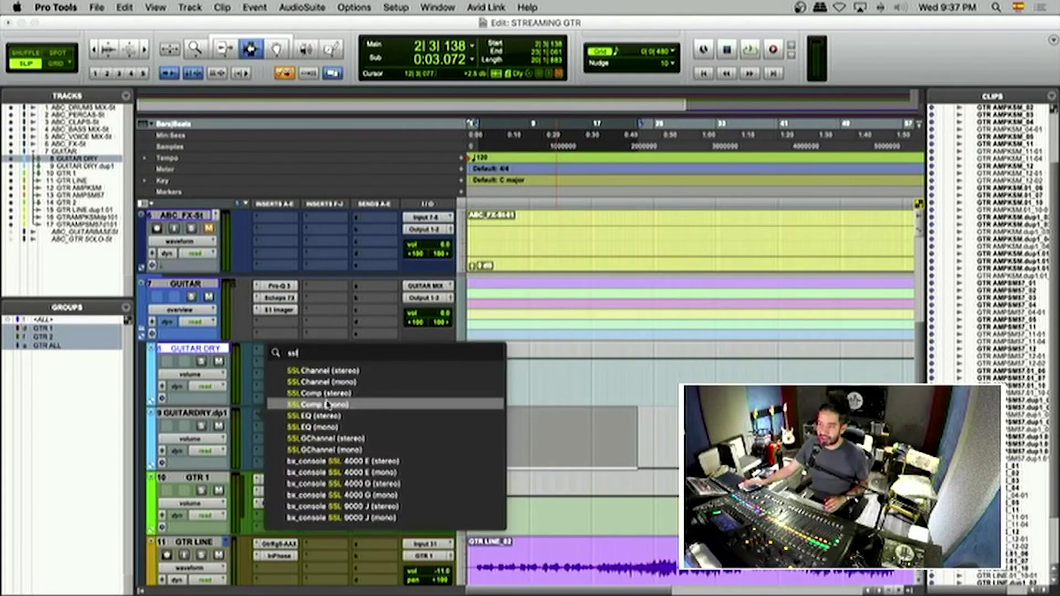
click(326, 394)
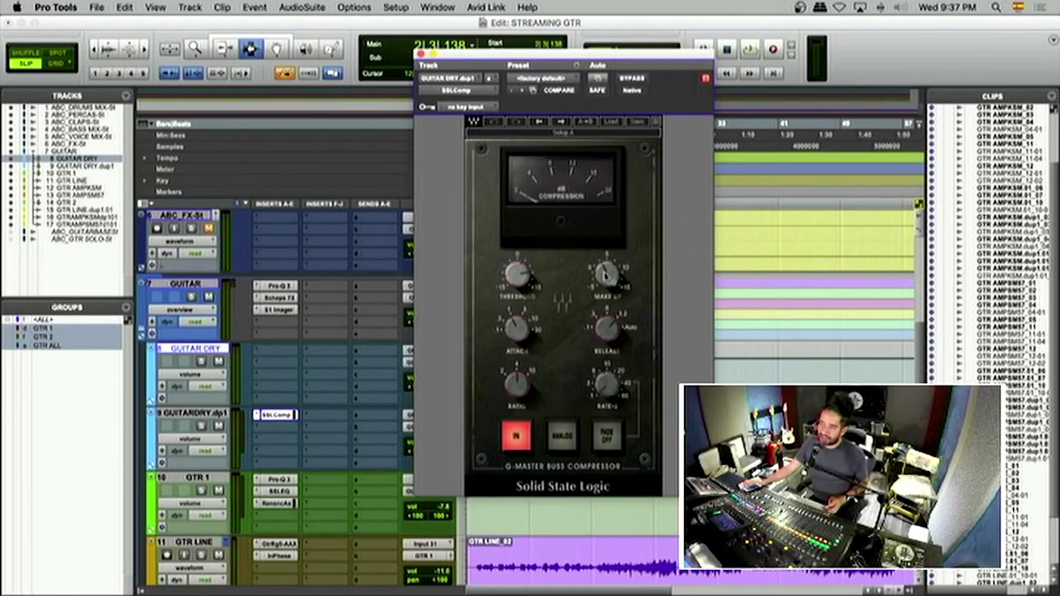
Step: Slightly raise the SSLComp make-up gain, move the plugin window off the track controls, and play the selected guitar passage
drag(606, 276, 606, 270)
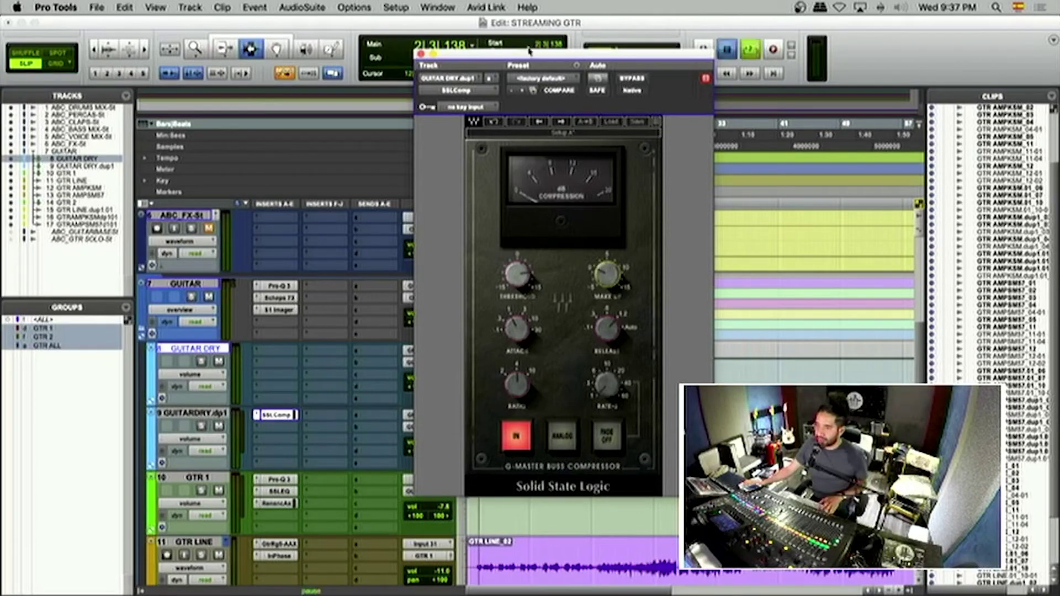
key(space)
drag(541, 54, 647, 90)
key(space)
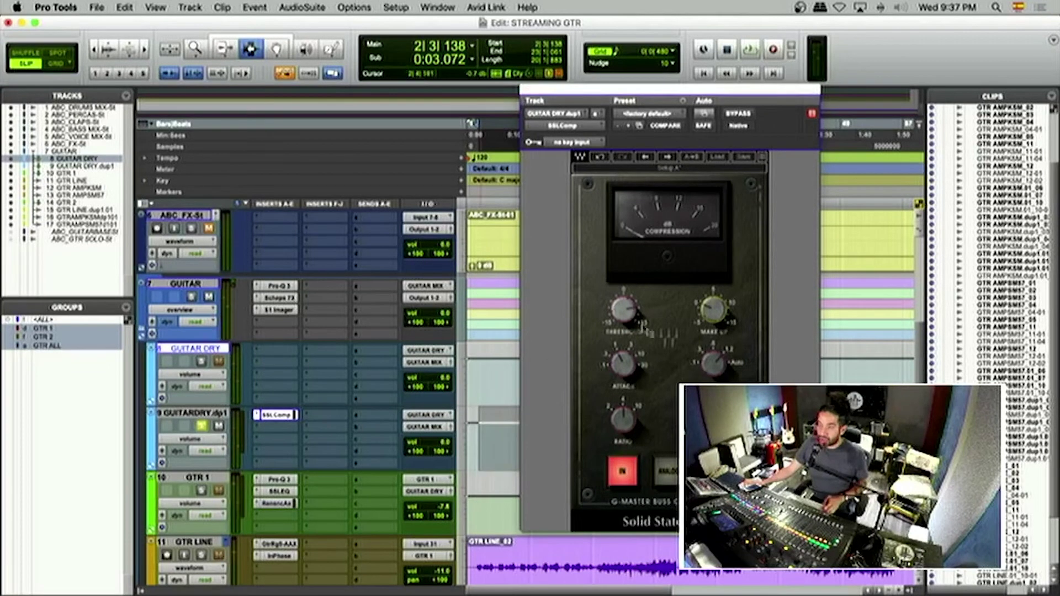
key(space)
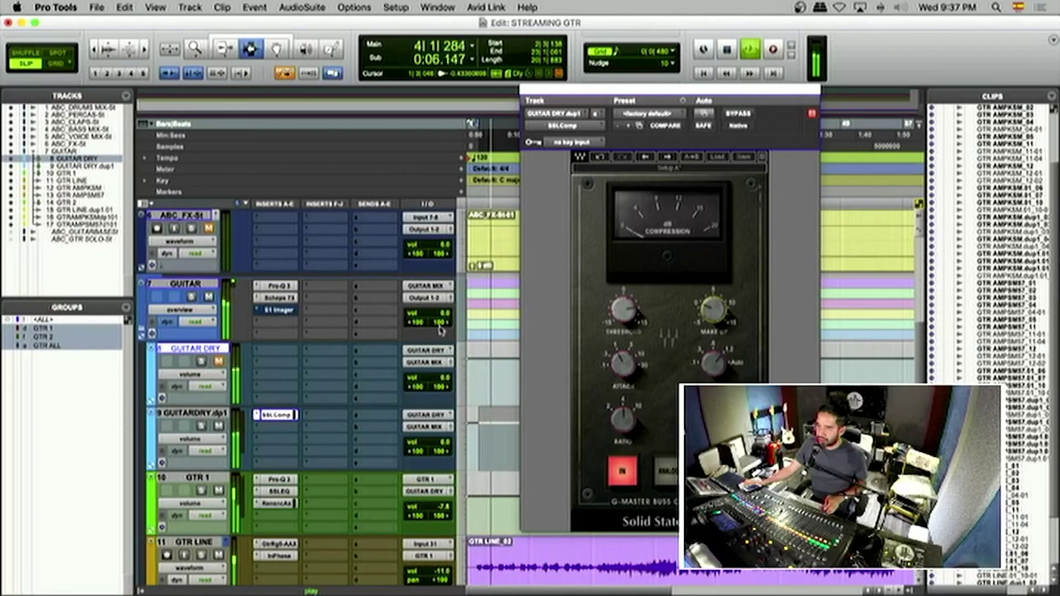
Step: Enable the analog mode in SSLComp and adjust its threshold, attack and release while playing the guitar passage
drag(622, 310, 622, 304)
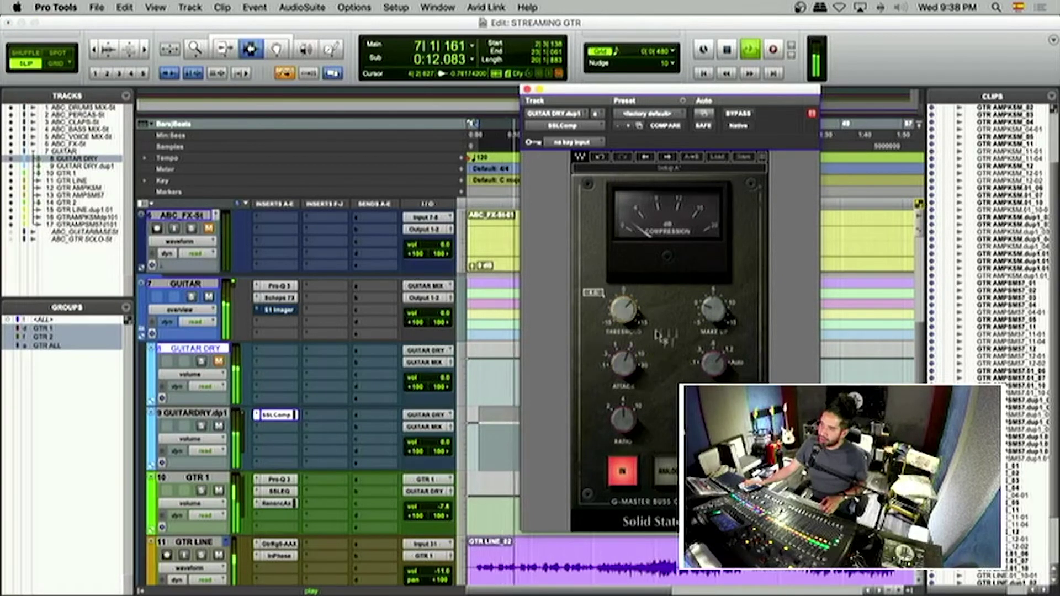
key(space)
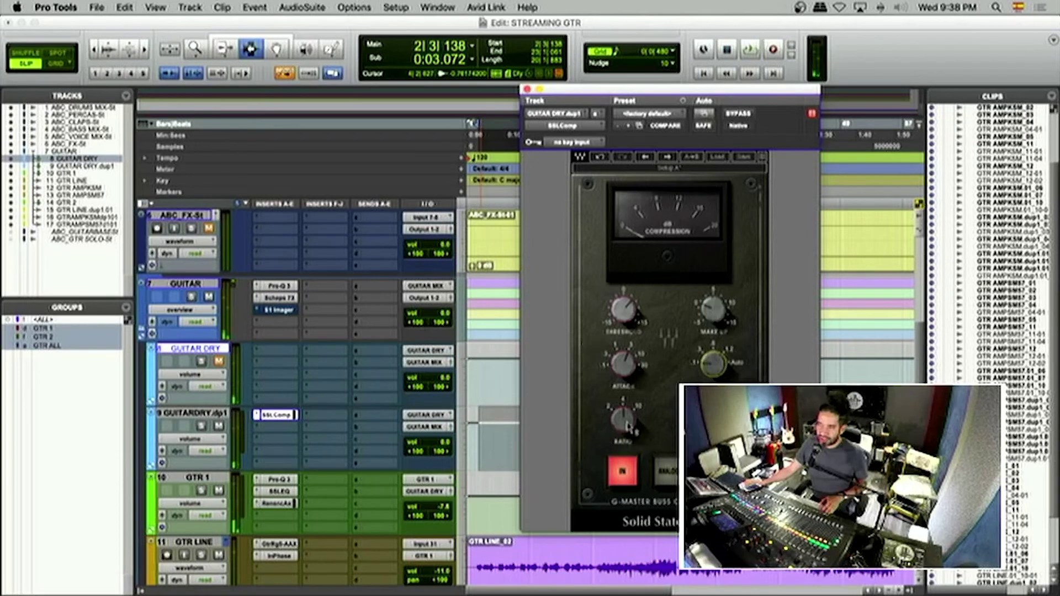
key(space)
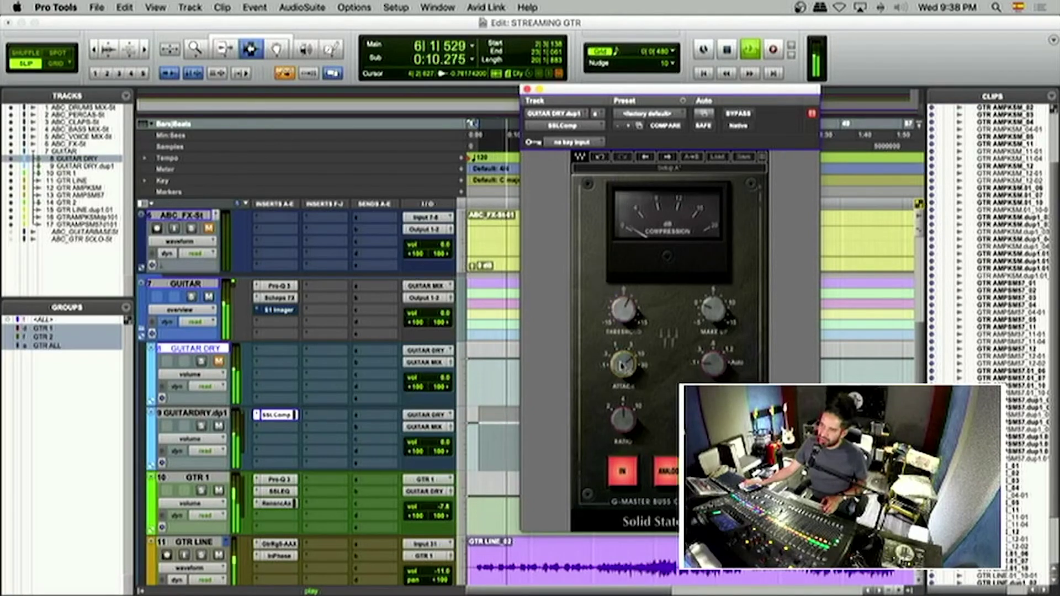
drag(624, 370, 623, 364)
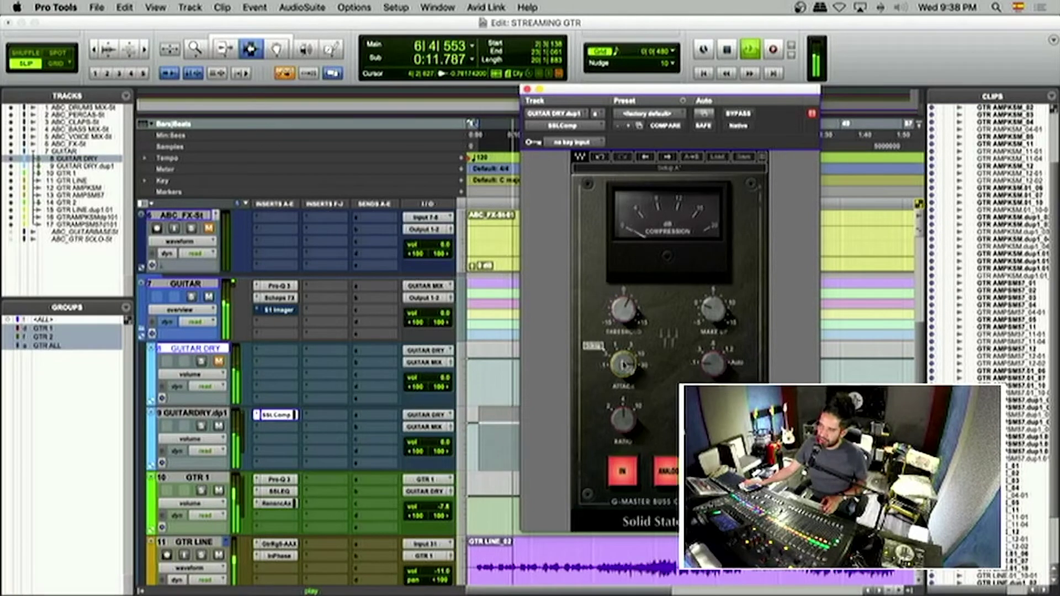
mouse_move(626, 312)
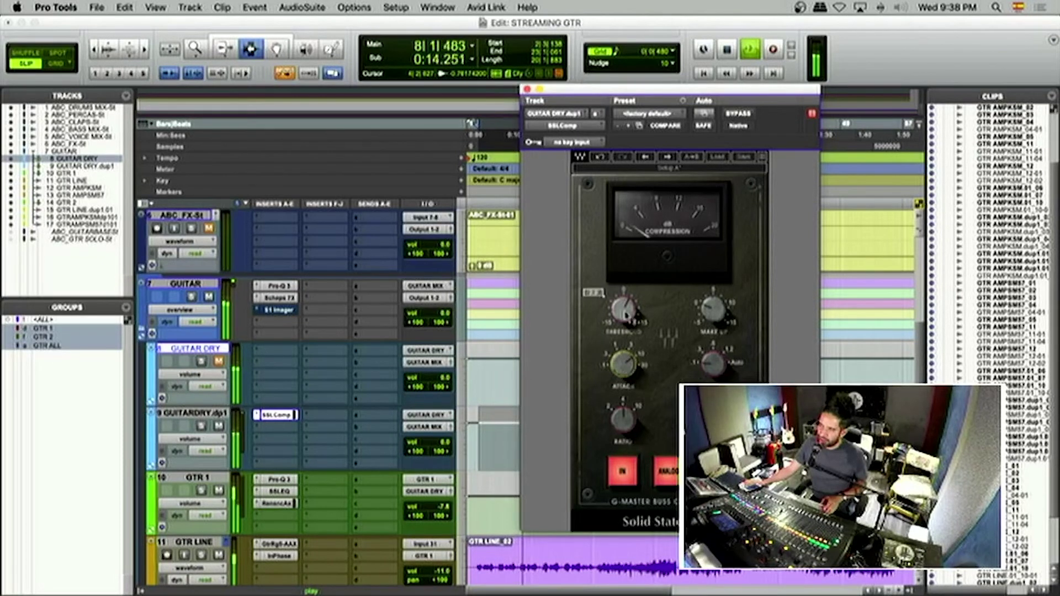
click(626, 312)
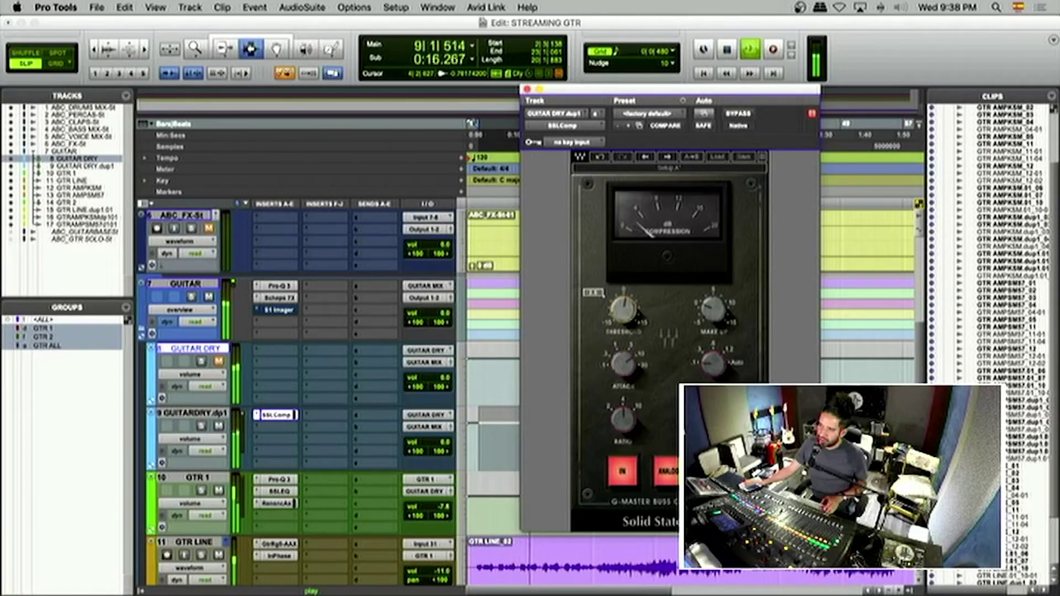
click(708, 370)
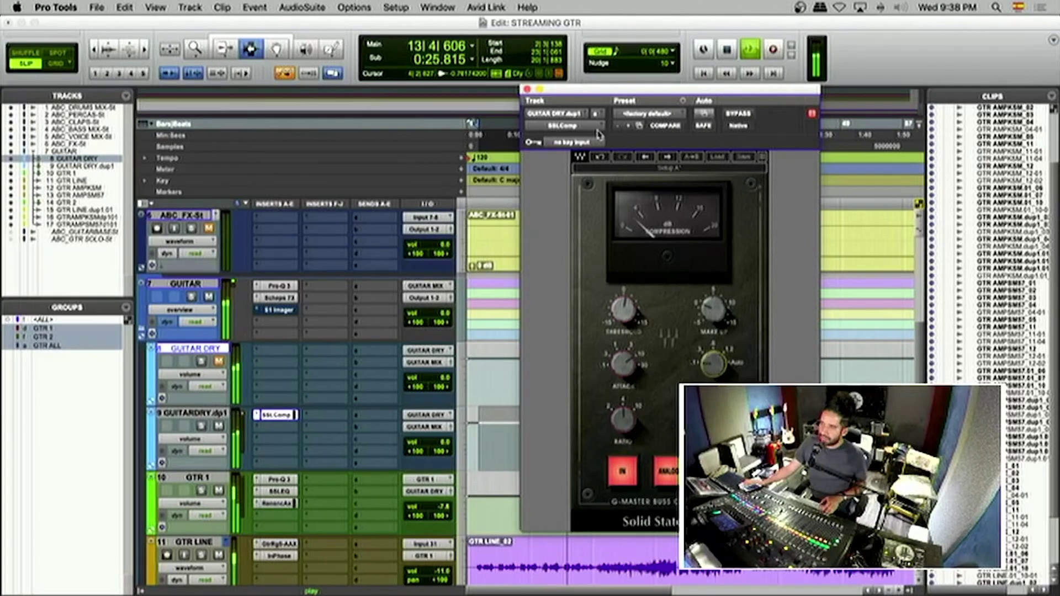
key(space)
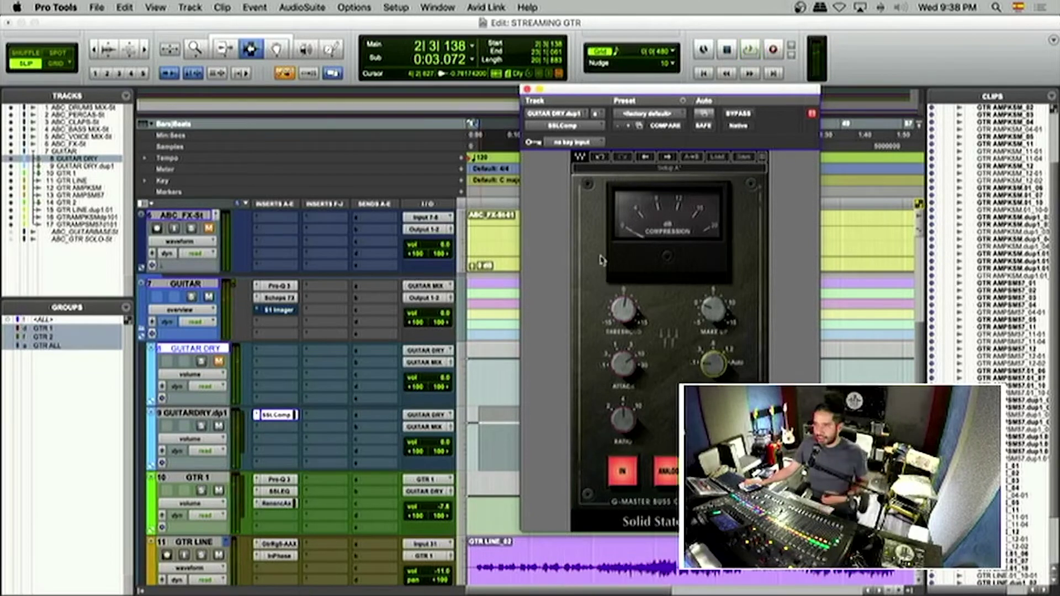
Step: Fine-tune the SSLComp threshold and make-up gain during playback of the guitar passage and close the plugin window
mouse_move(625, 311)
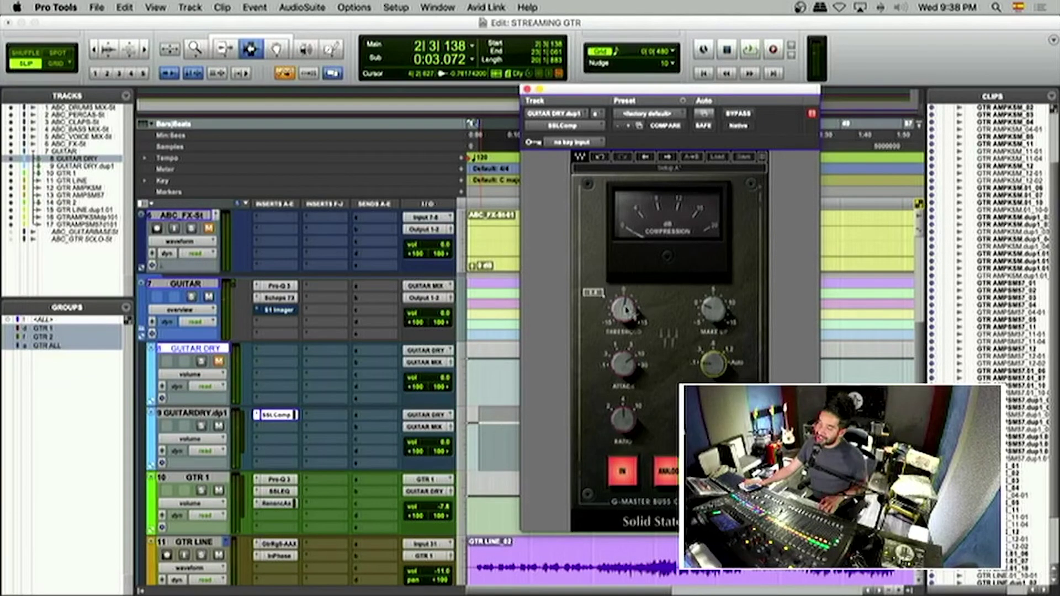
key(space)
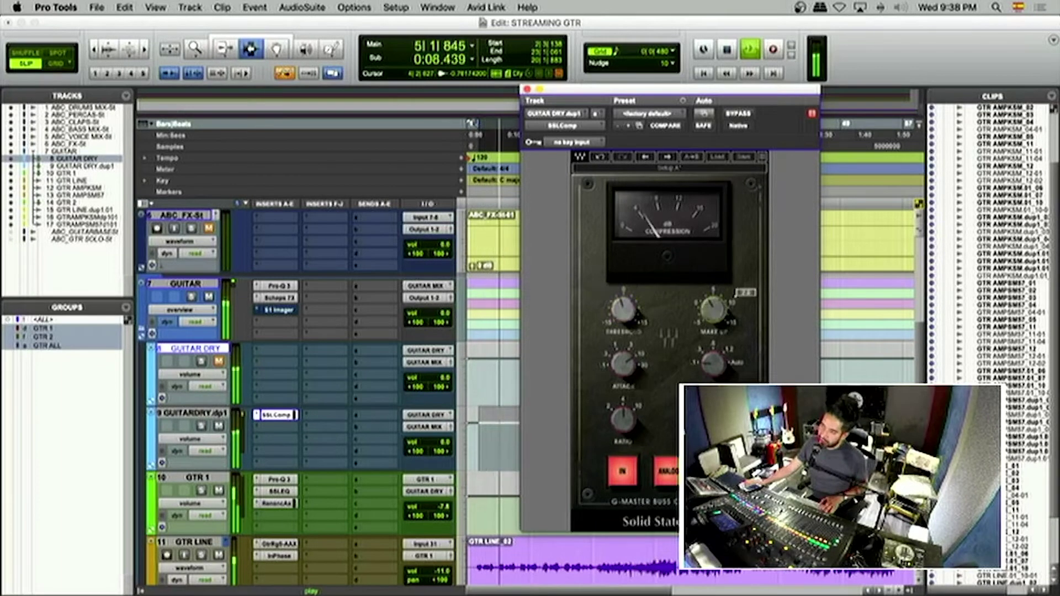
mouse_move(713, 308)
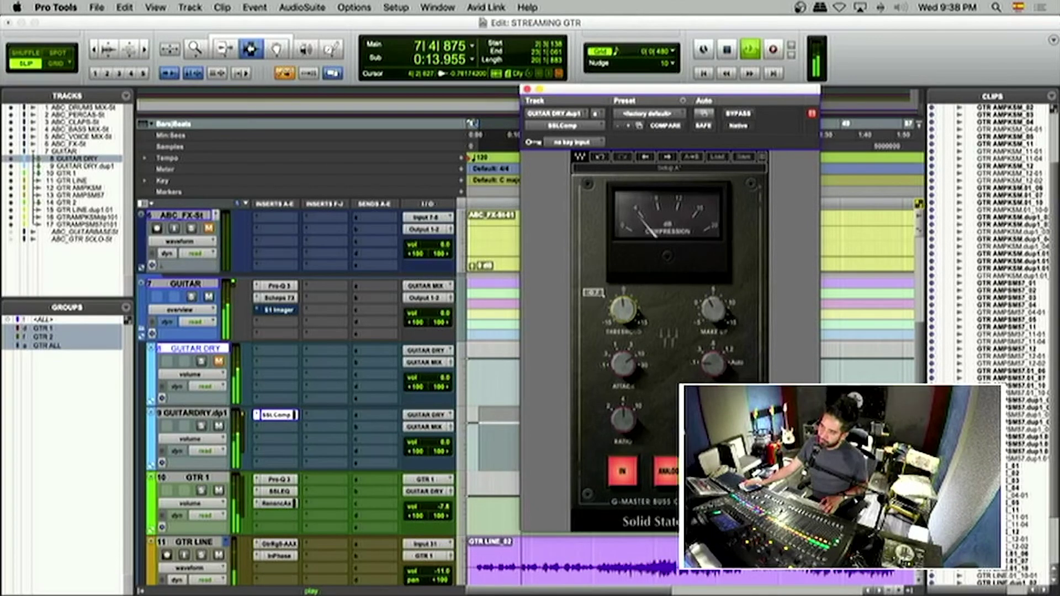
key(space)
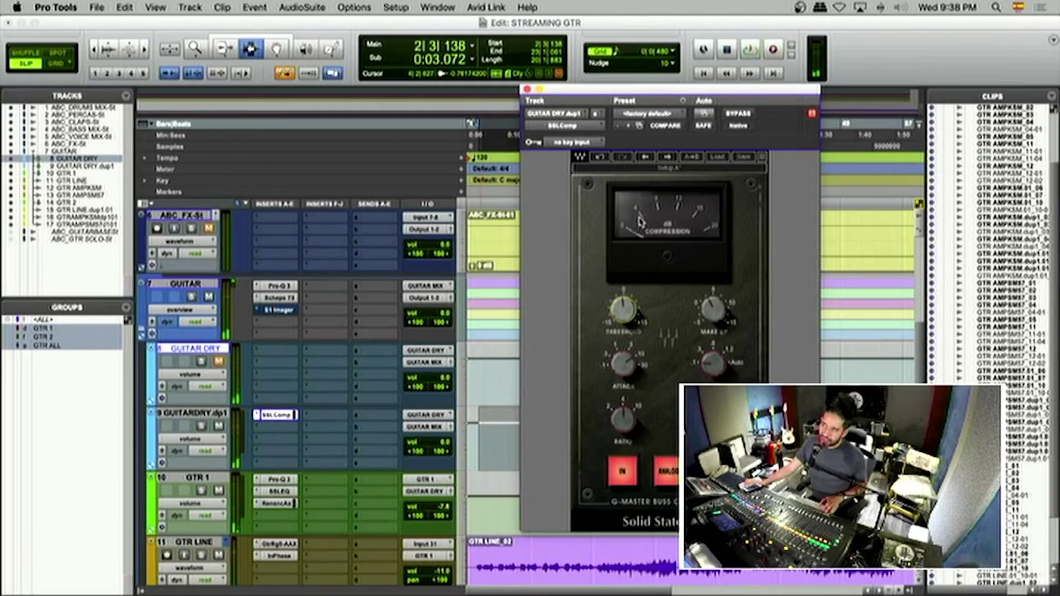
click(527, 90)
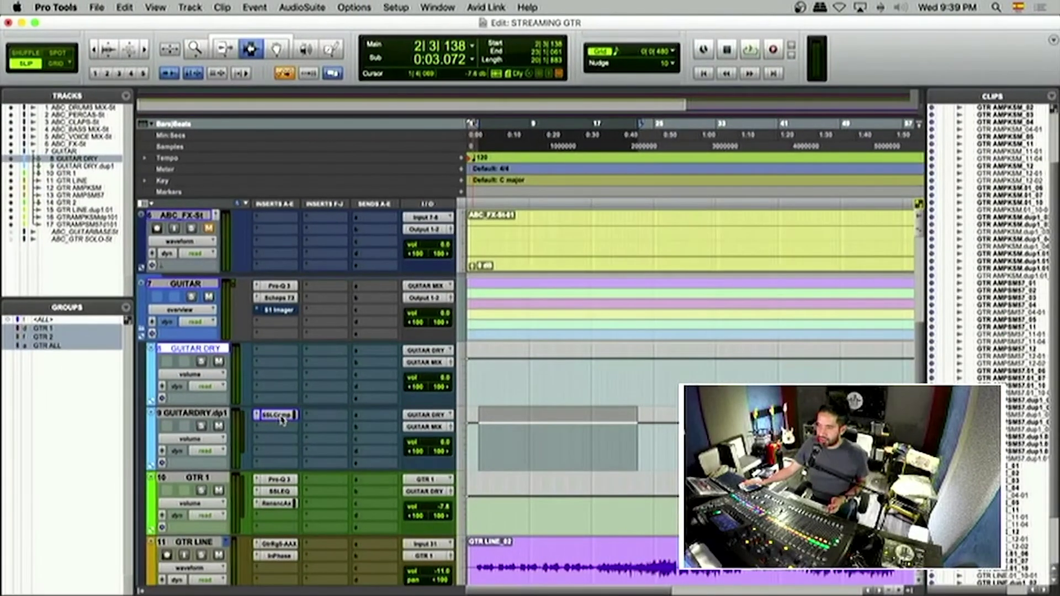
Step: Rename the duplicated GUITAR DRY aux as GUITAR COMP
double_click(207, 418)
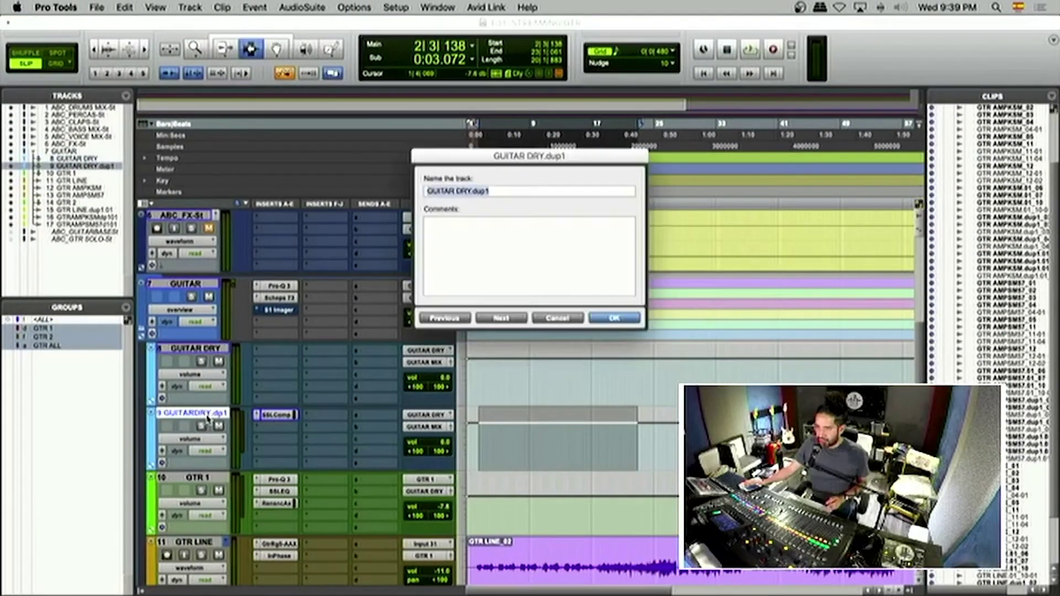
text(GUITAR COMP)
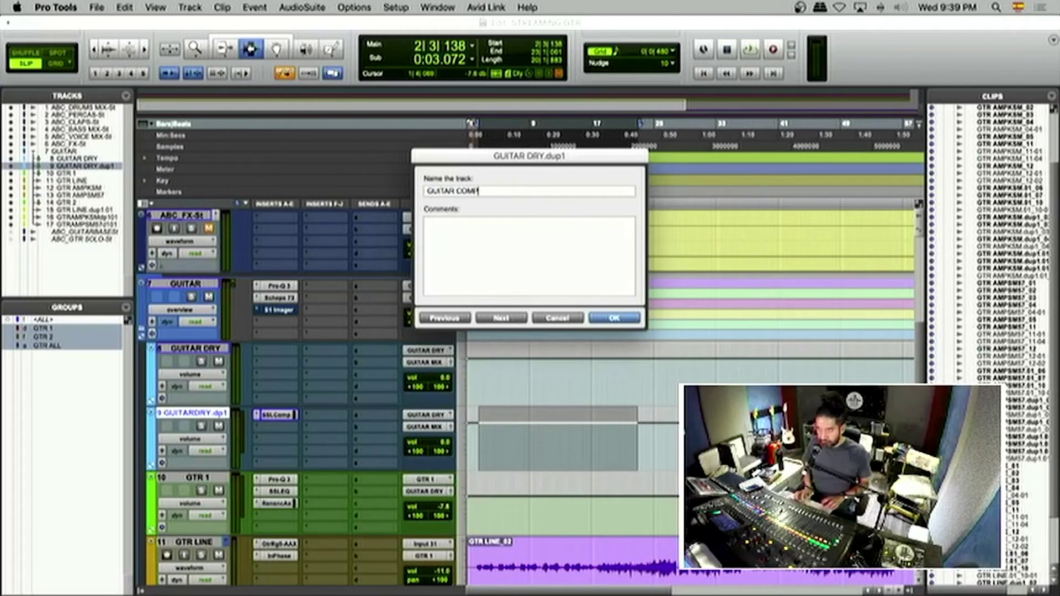
key(Return)
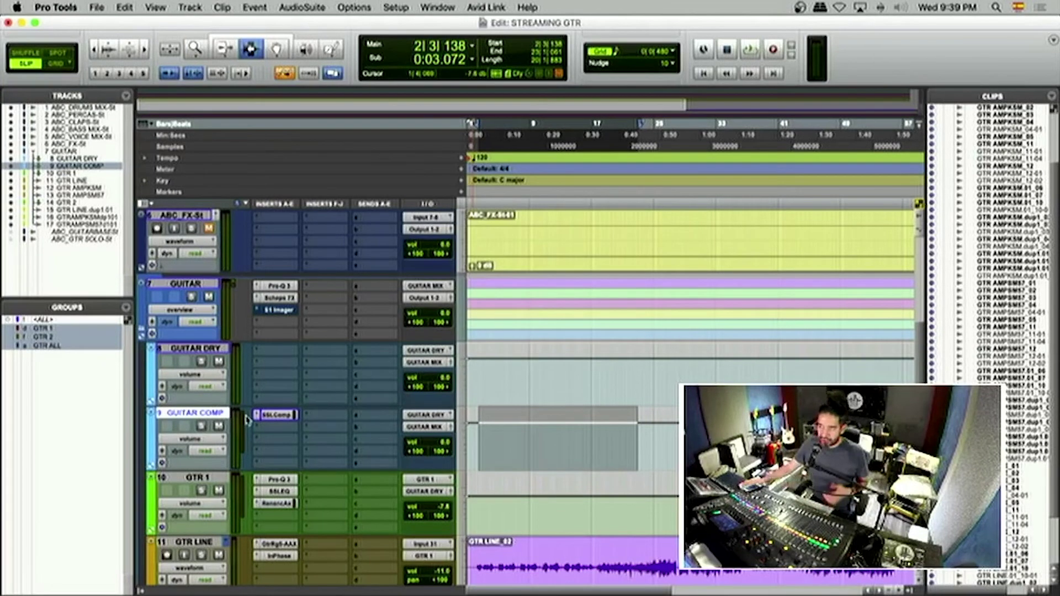
Step: Play from about bar 3 and bring the GUITAR COMP volume up from silence to about -6.6 dB
click(489, 414)
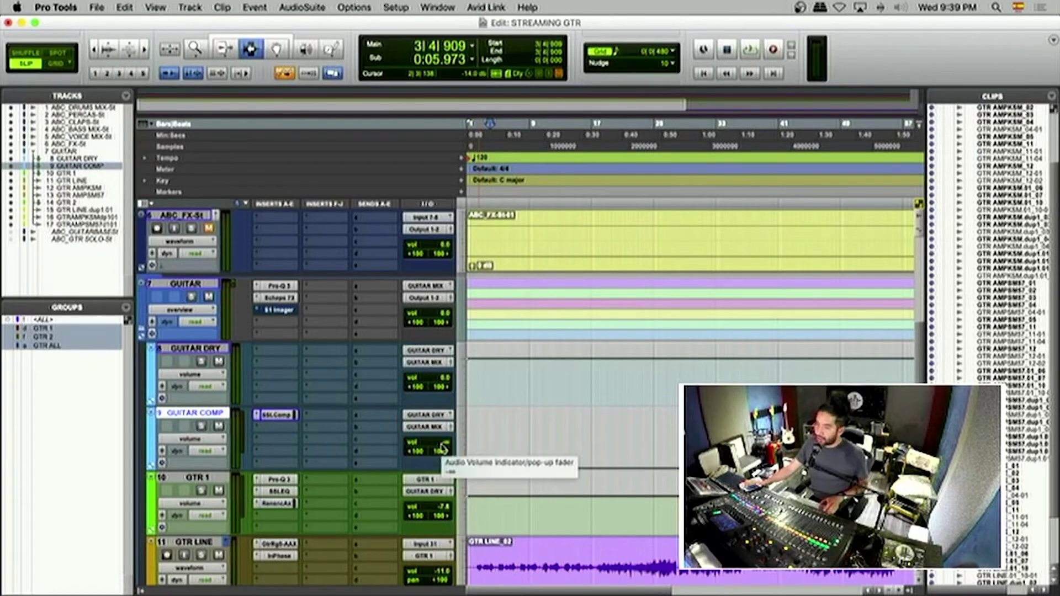
scroll(442, 449, right, 1)
key(space)
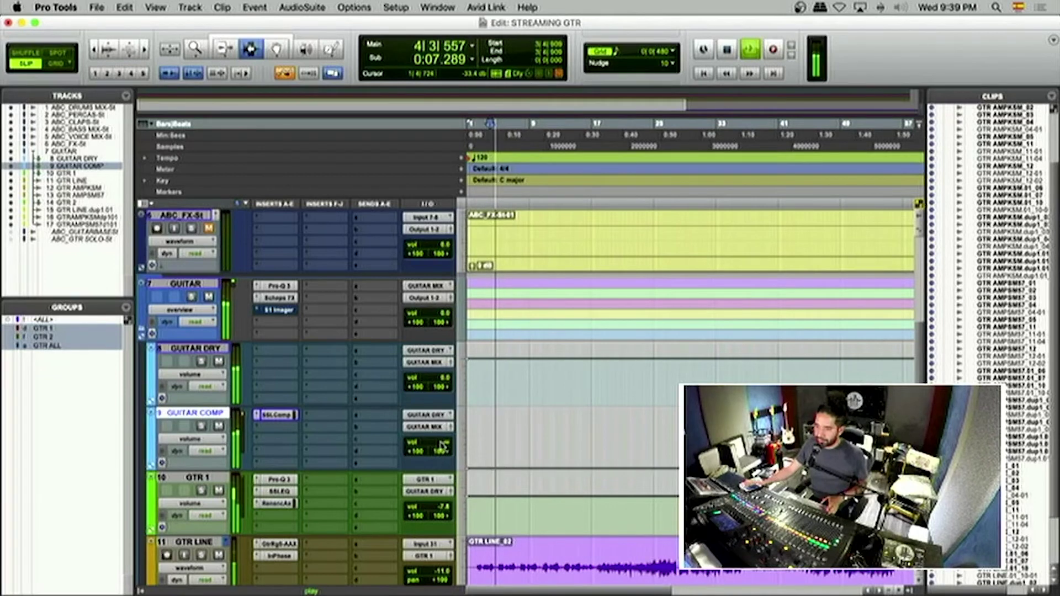
drag(441, 446, 445, 413)
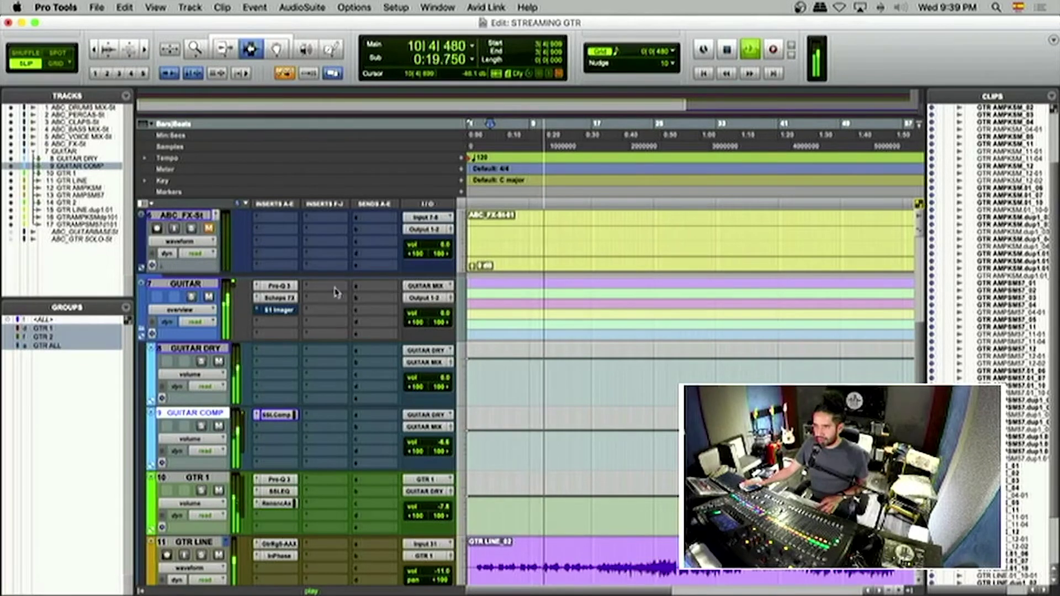
Step: Re-enable the S1 Imager on the GUITAR folder and slightly reduce its stereo width during playback
click(288, 312)
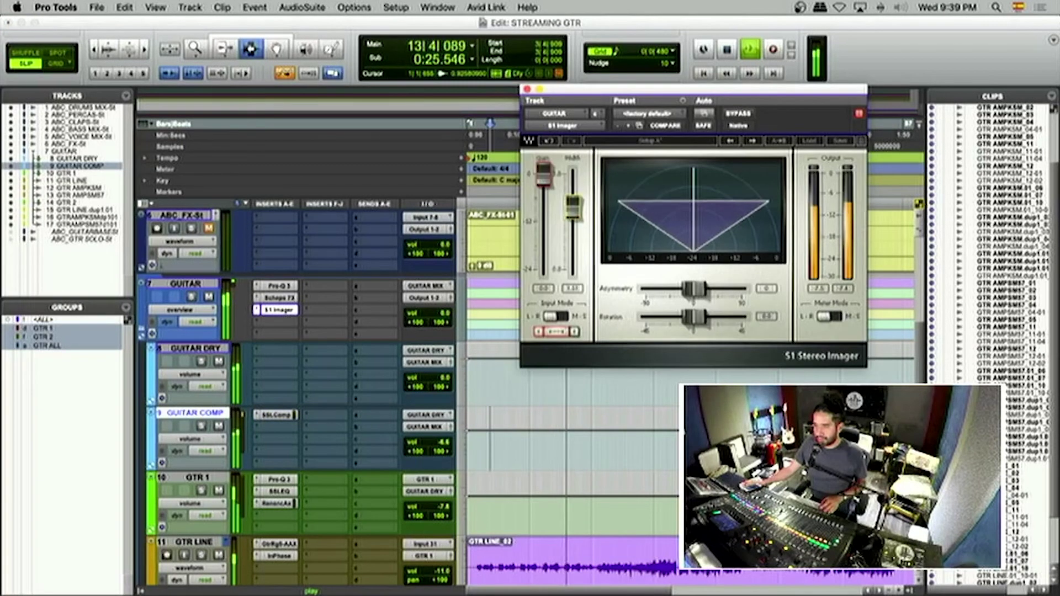
drag(572, 207, 574, 213)
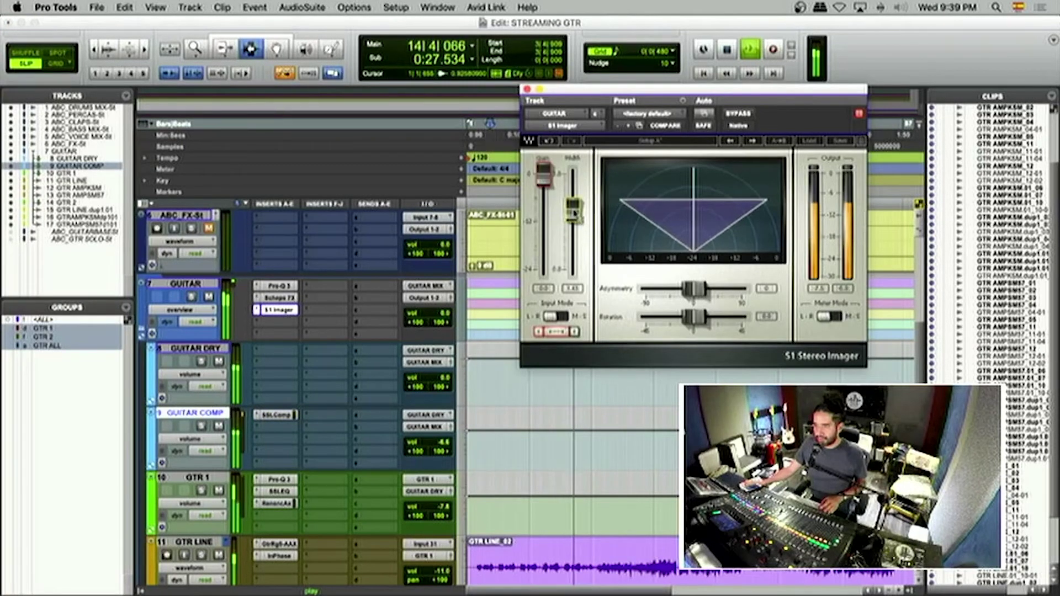
key(space)
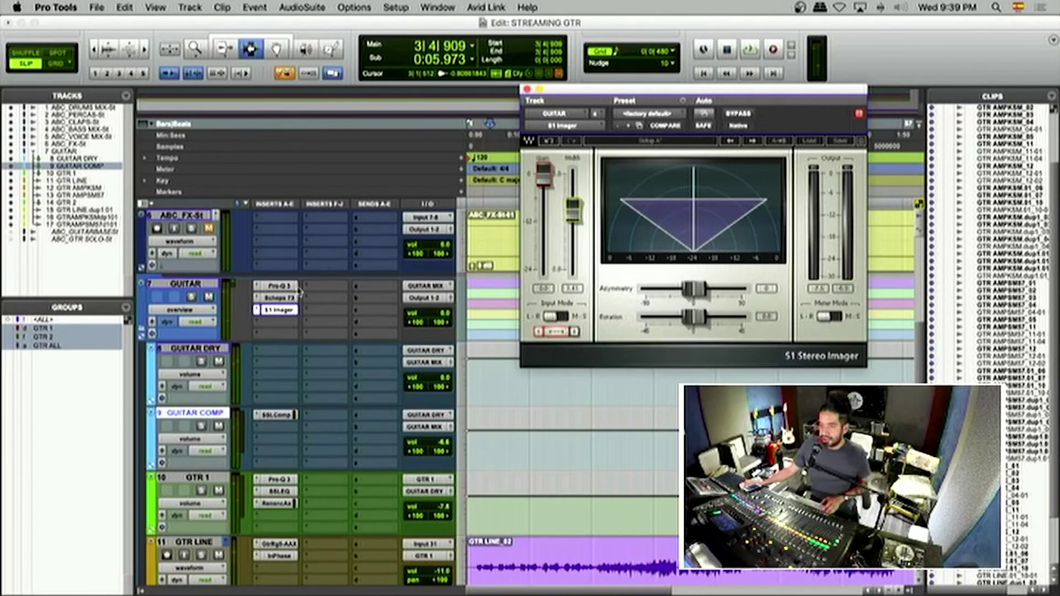
Step: Compare the guitars with the GUITAR folder's Pro-Q 3, Scheps 73 and S1 Imager bypassed and active, and close the S1 Imager window
key(space)
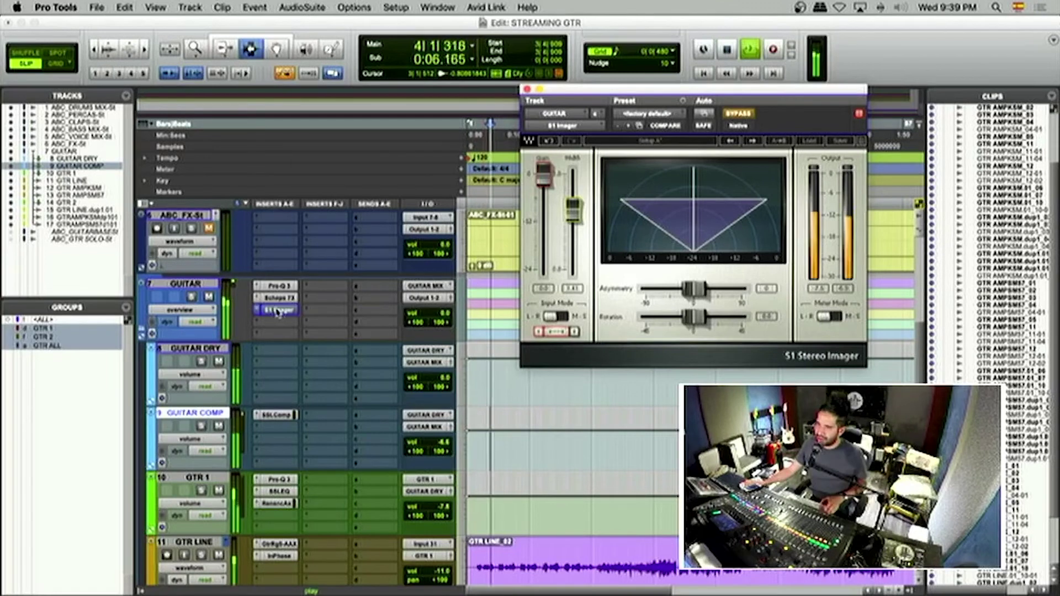
super+click(279, 311)
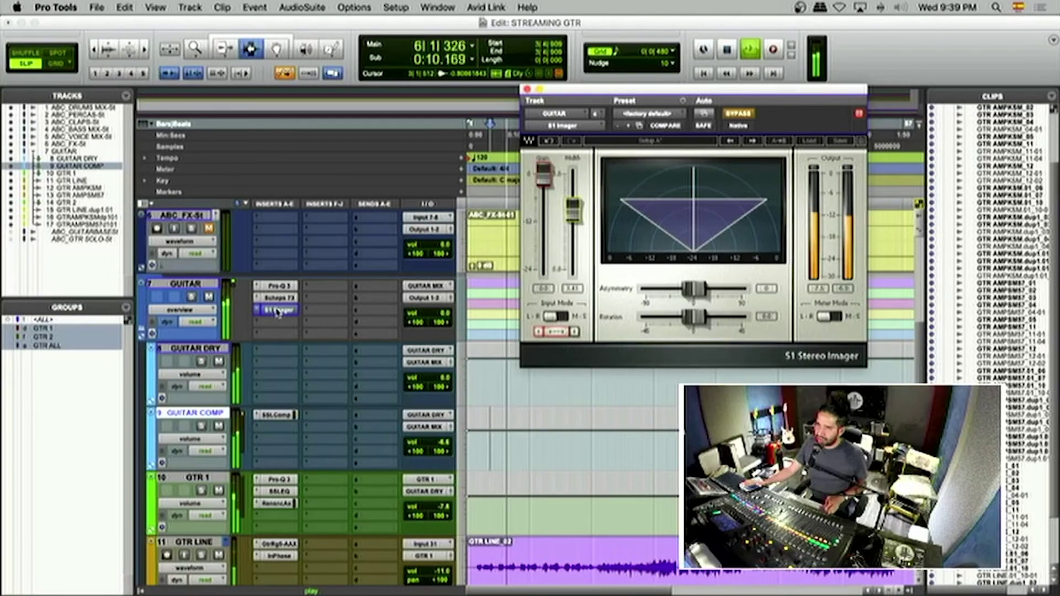
super+click(278, 311)
super+click(277, 311)
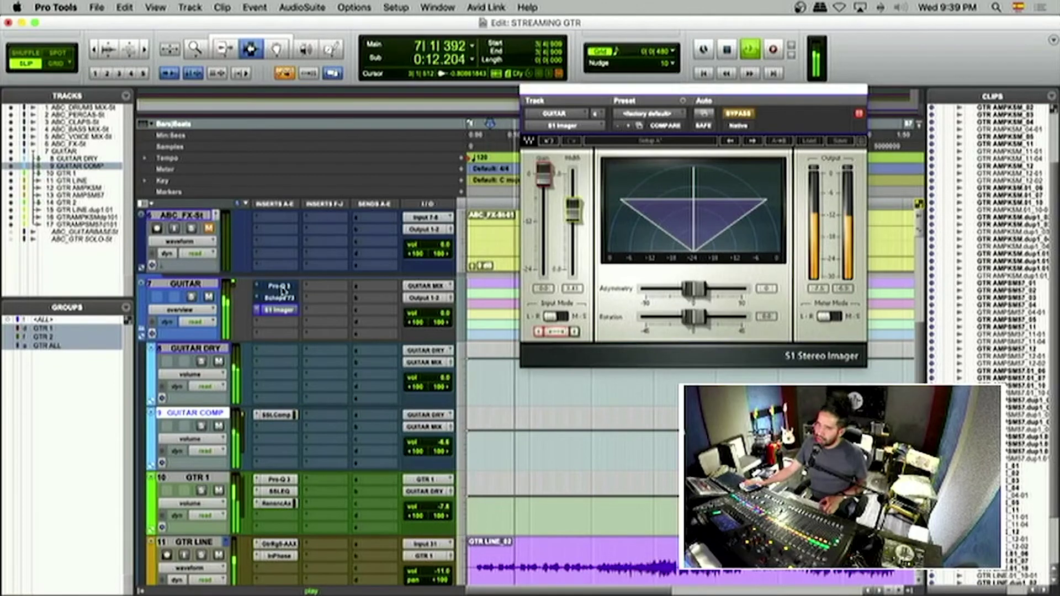
key(space)
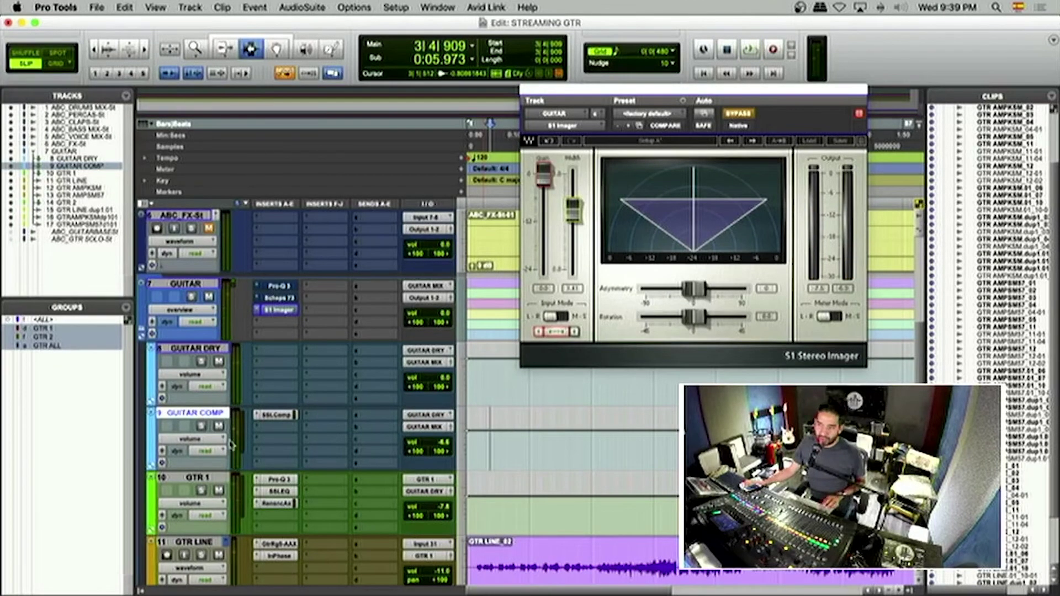
key(space)
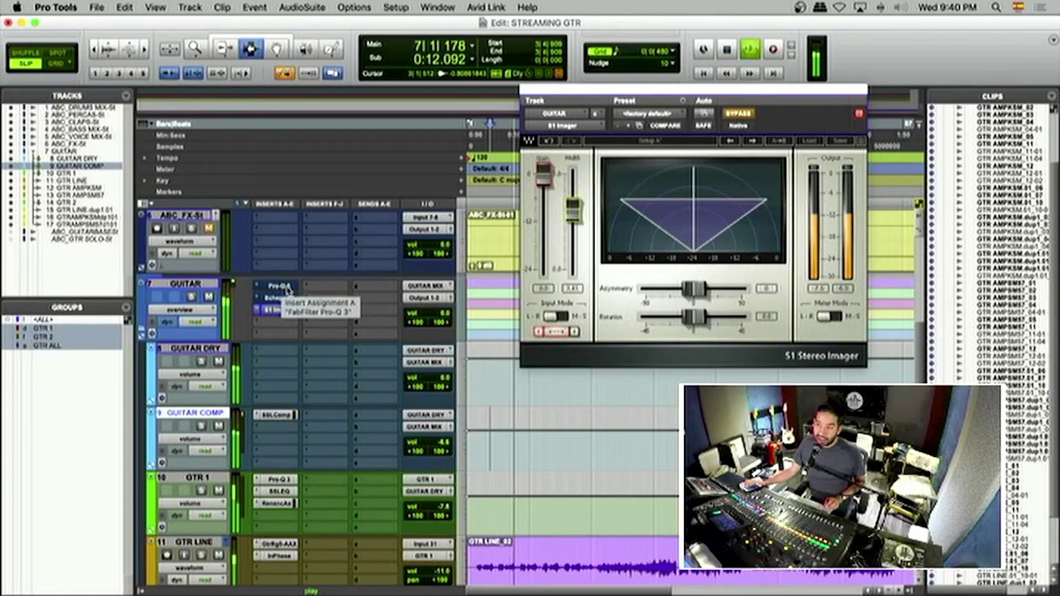
shift+super+click(286, 288)
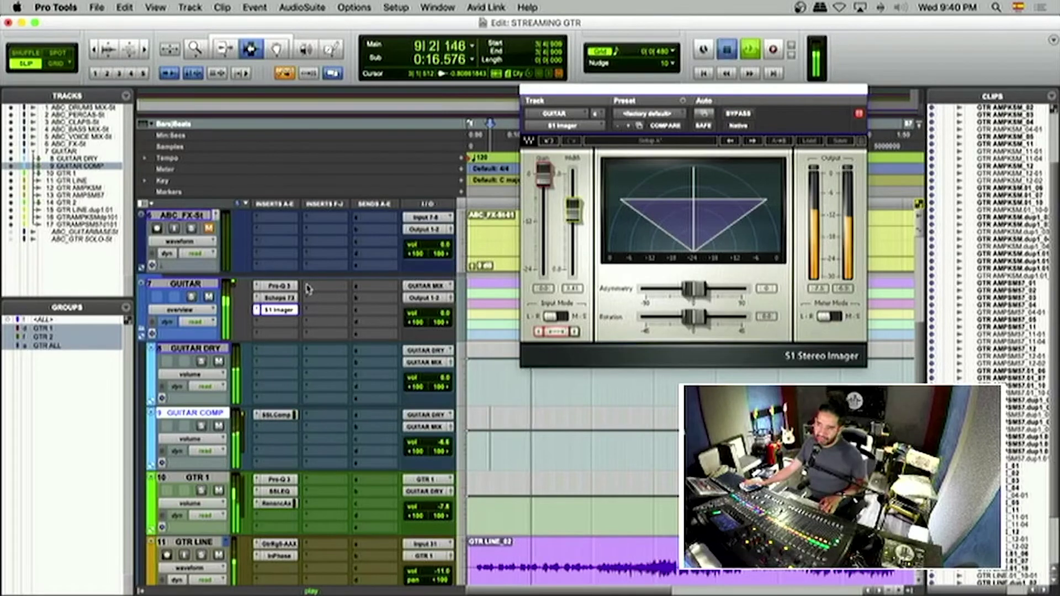
key(space)
click(275, 310)
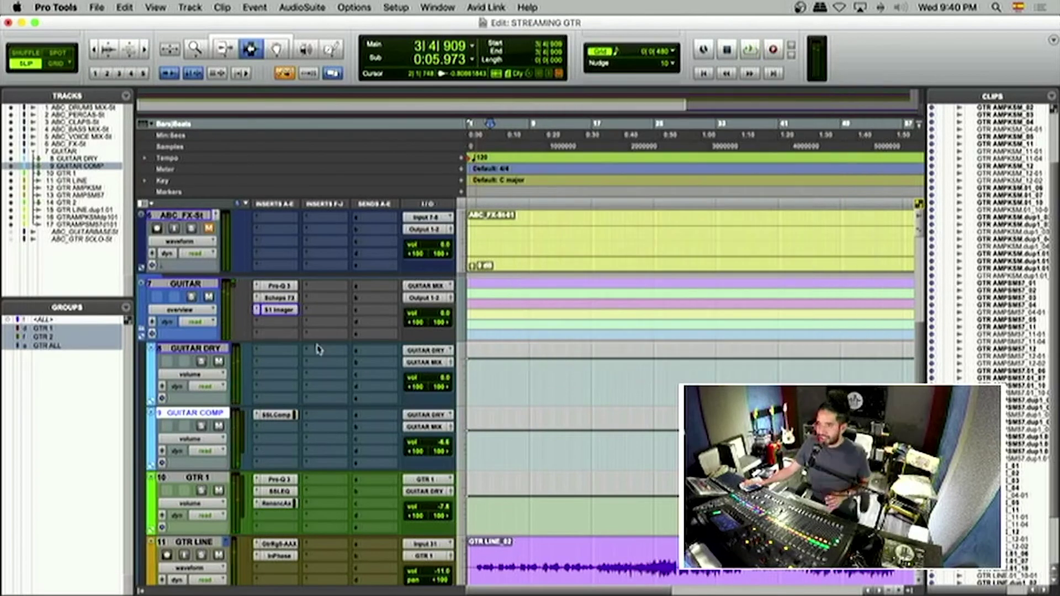
Step: Review the inserts and routing of the guitar tracks from the GTR 2 aux back up to the GUITAR folder
scroll(519, 333, down, 10)
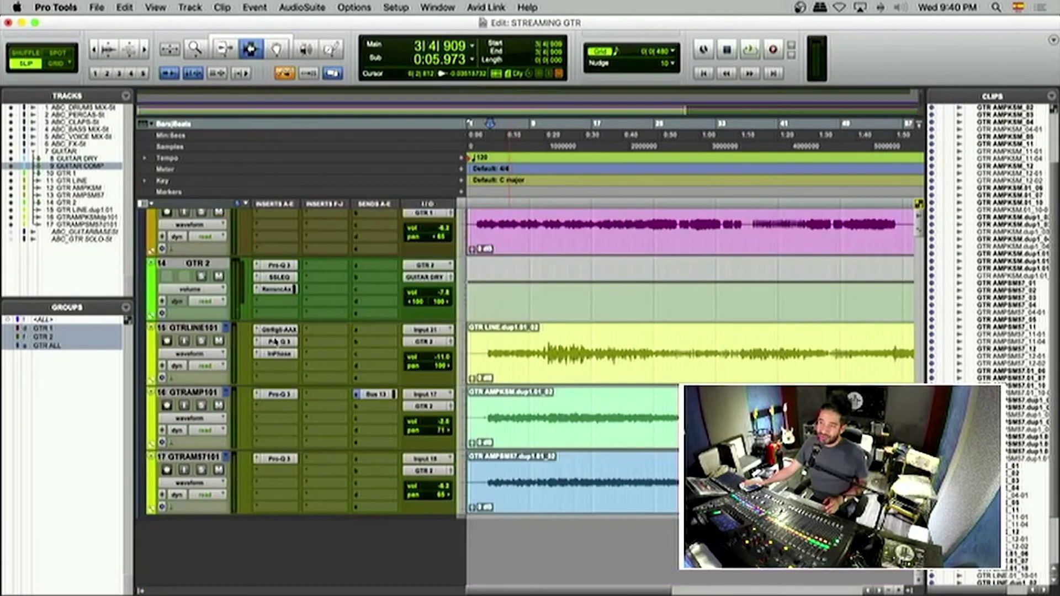
scroll(245, 338, up, 6)
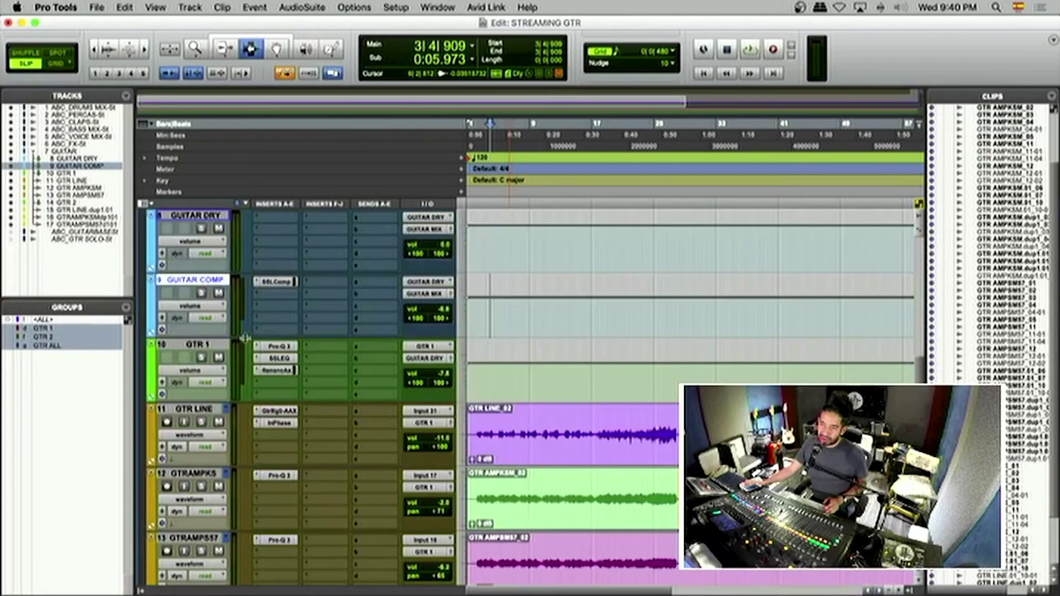
scroll(245, 338, down, 10)
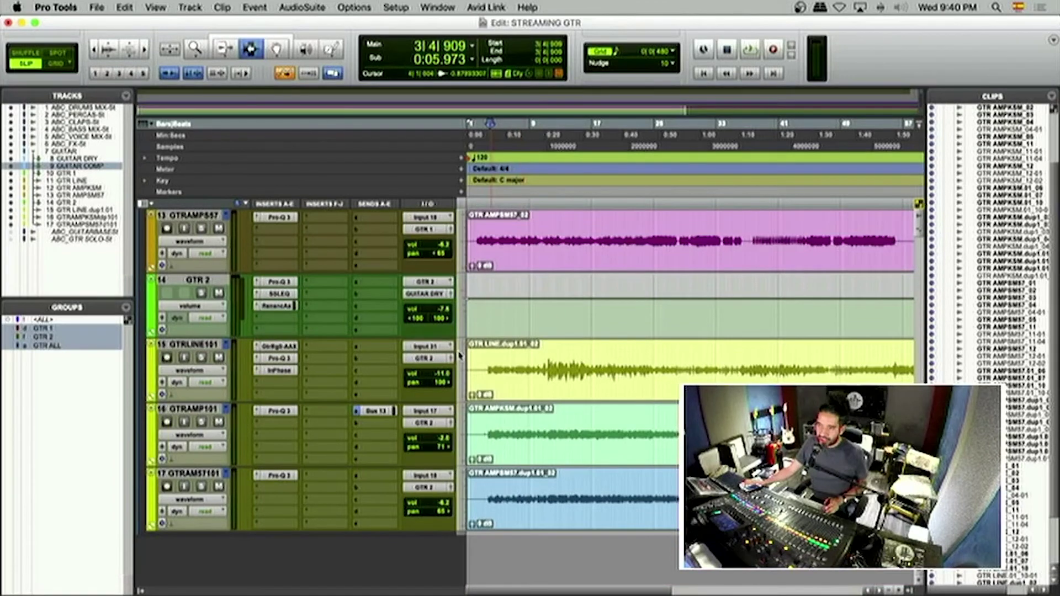
scroll(458, 355, up, 4)
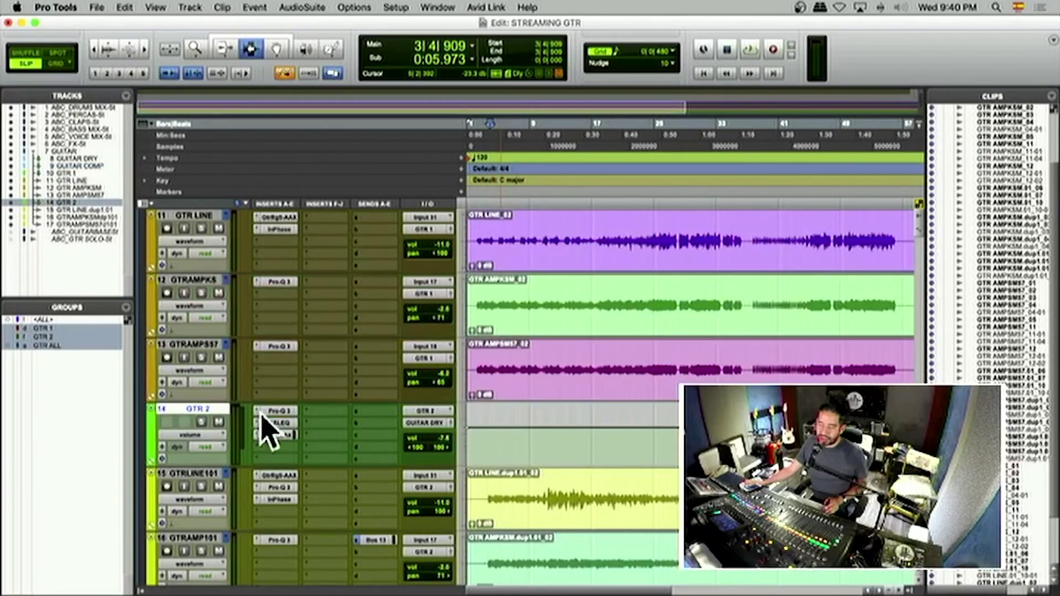
click(221, 408)
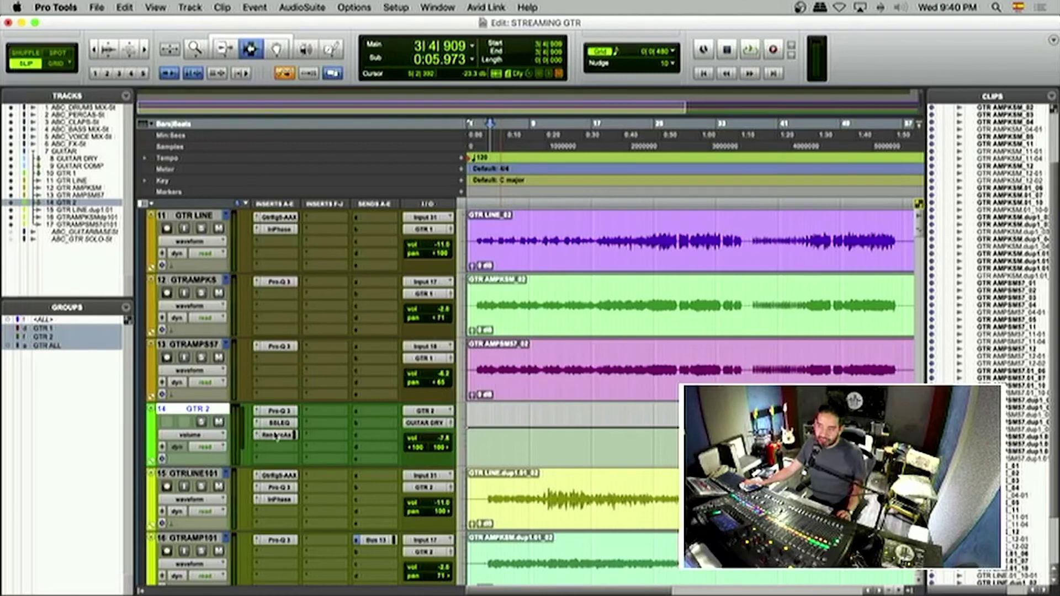
scroll(276, 436, up, 10)
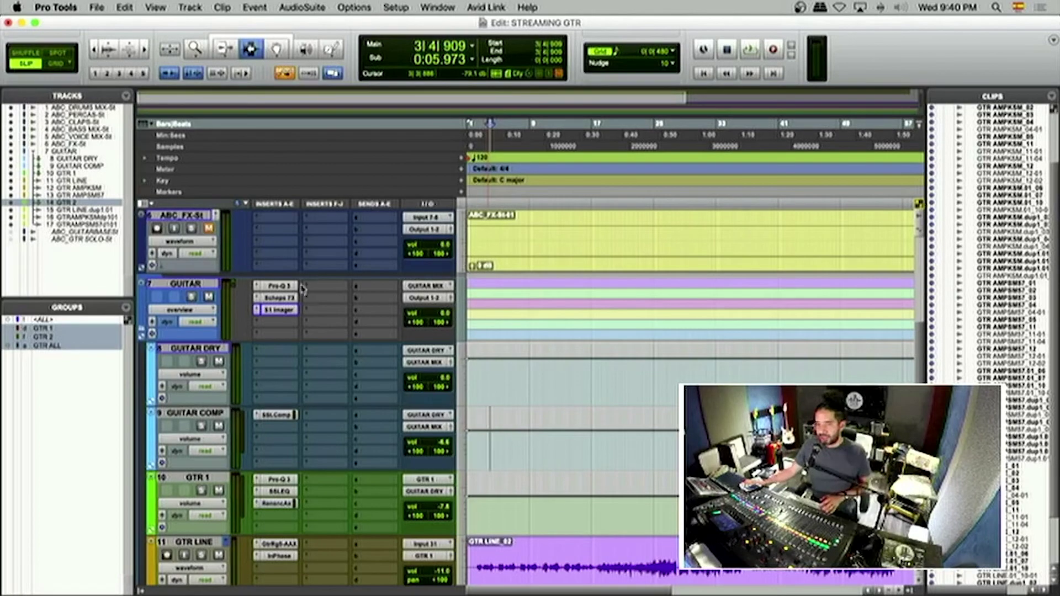
Step: Collapse the GUITAR folder and pull its volume all the way down to silence
click(185, 283)
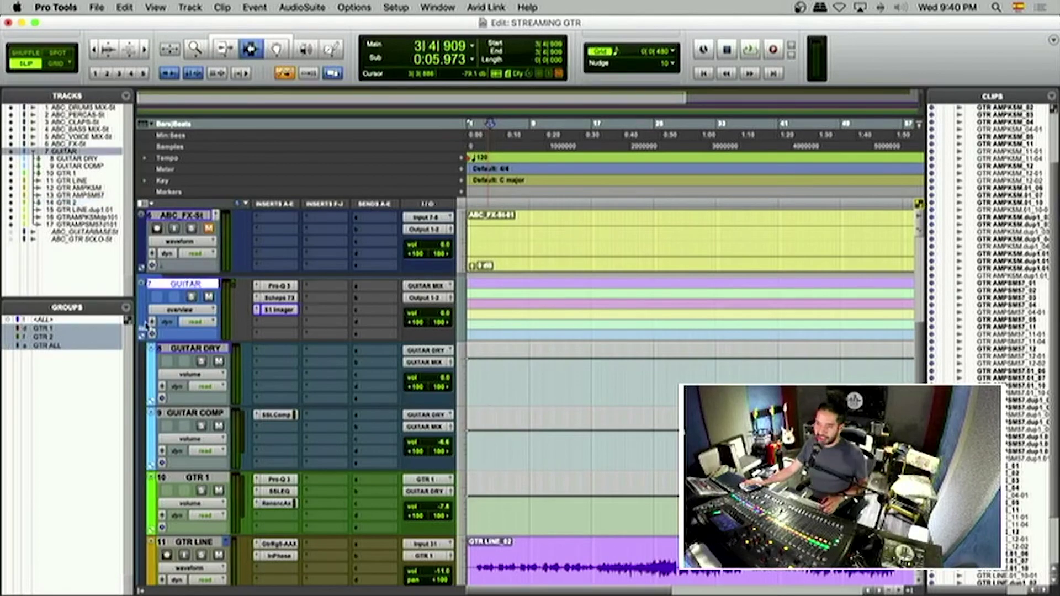
click(146, 326)
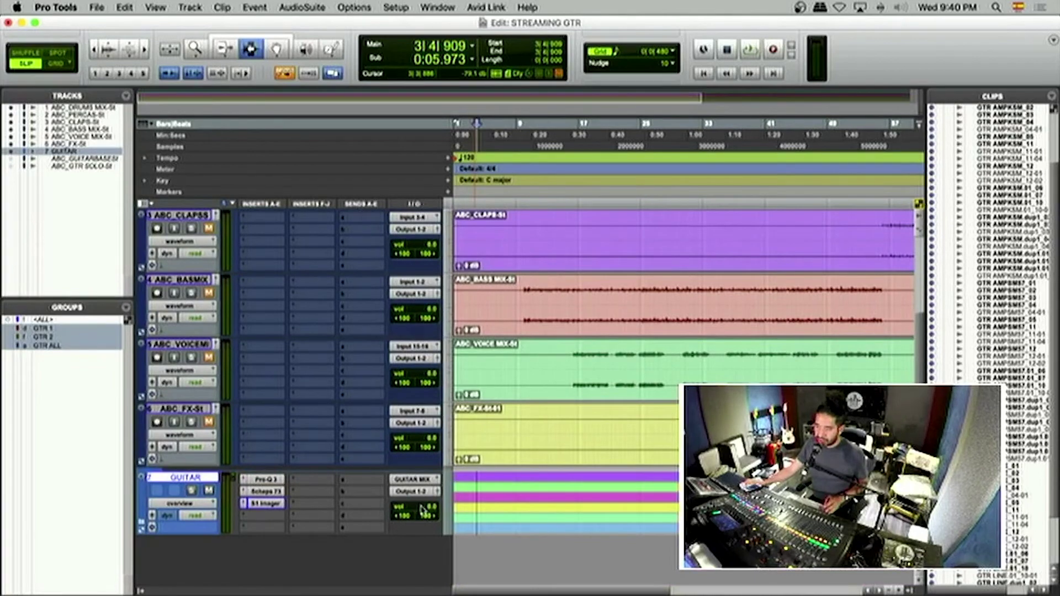
scroll(422, 508, down, 1)
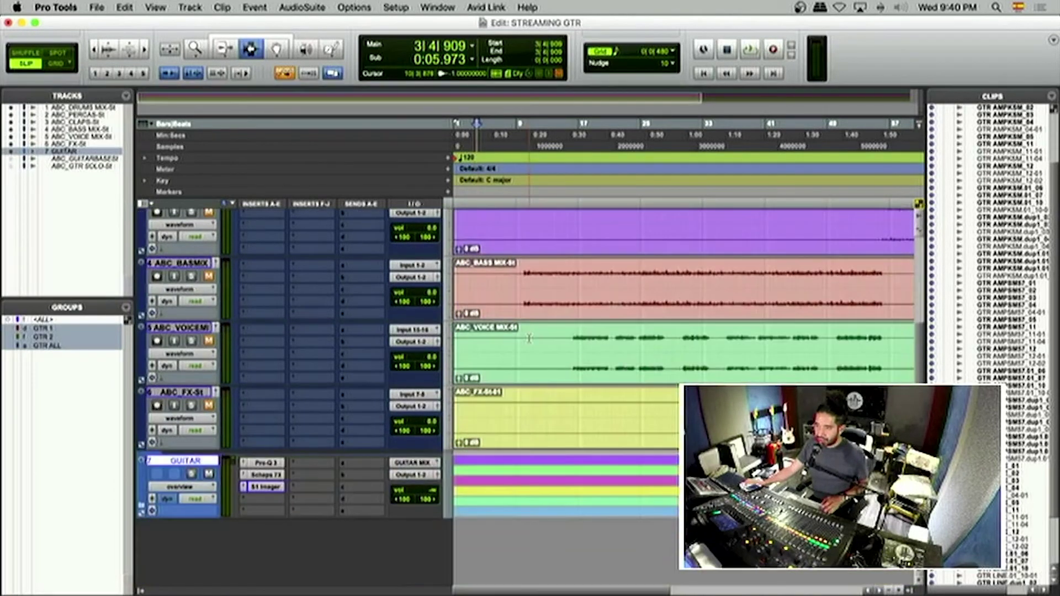
Step: Play the mix from about bar 10, where the bass enters, and mute the voice mix track
click(524, 293)
click(517, 300)
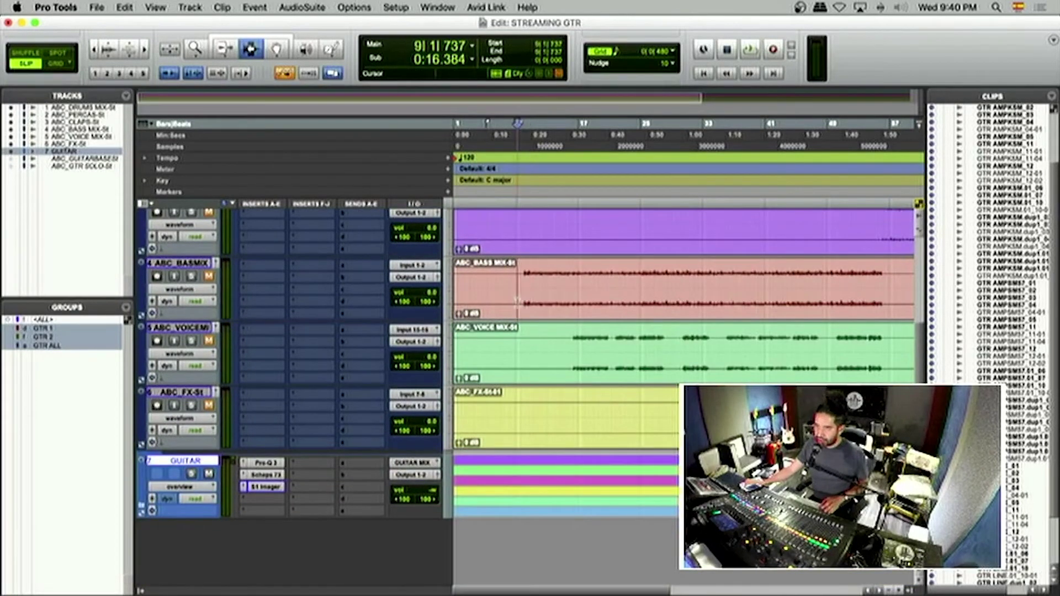
click(524, 298)
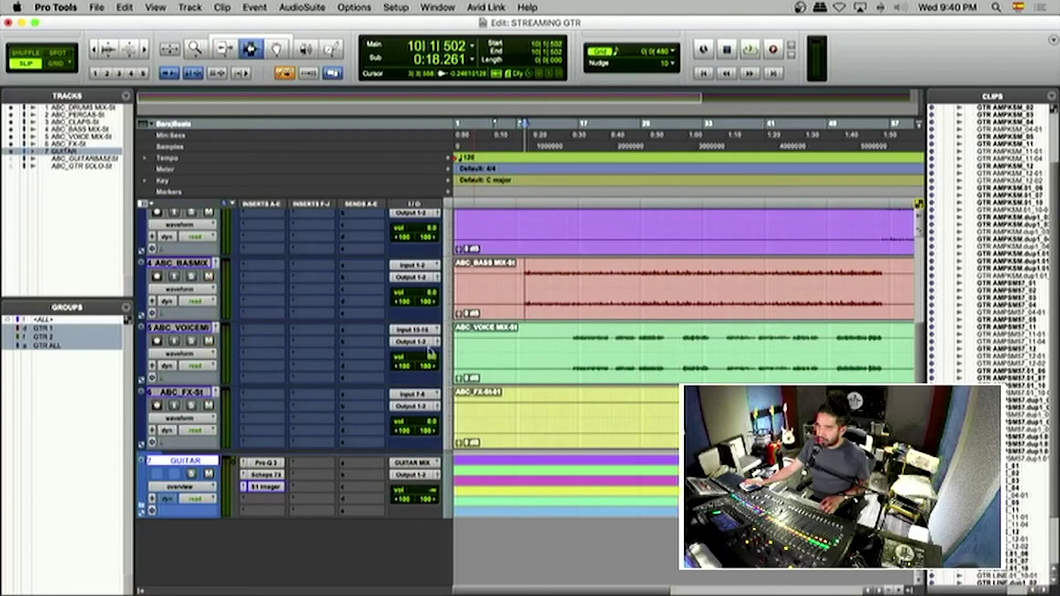
key(space)
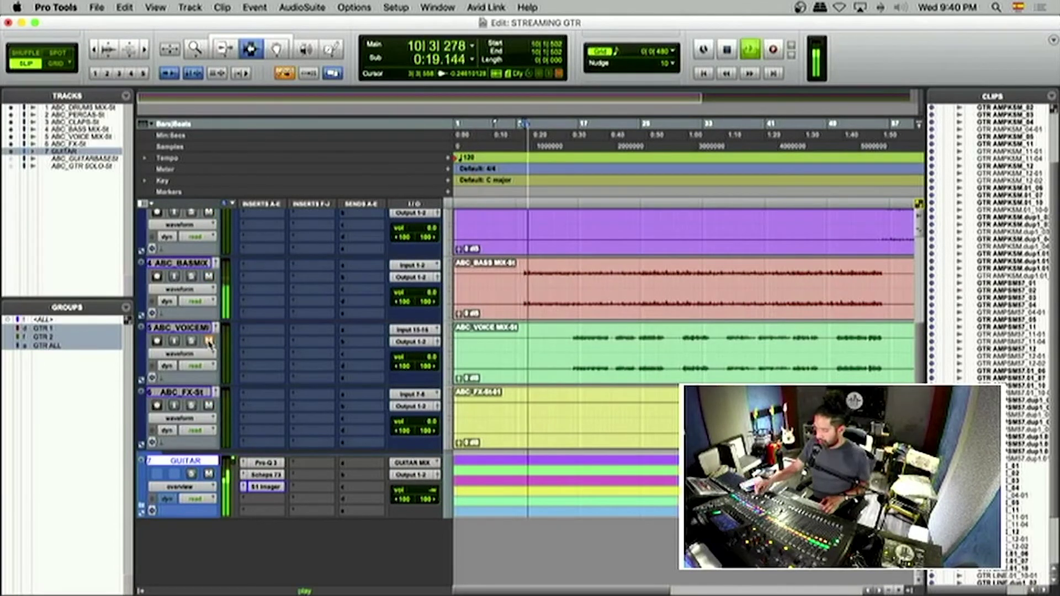
click(209, 341)
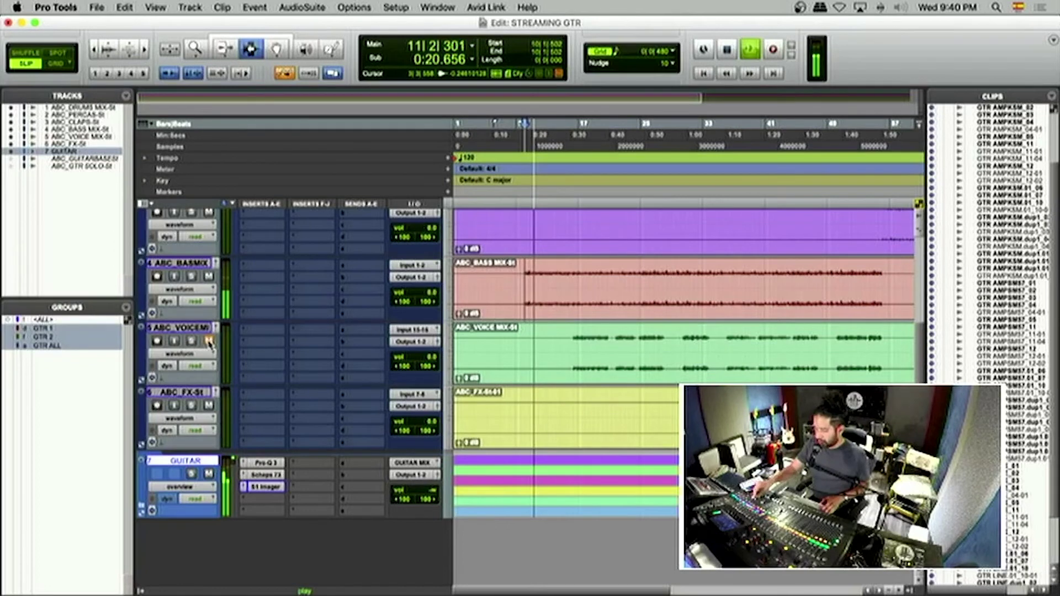
Step: Bring the GUITAR folder's volume up from silence to about -10.6 dB during playback
drag(426, 490, 429, 462)
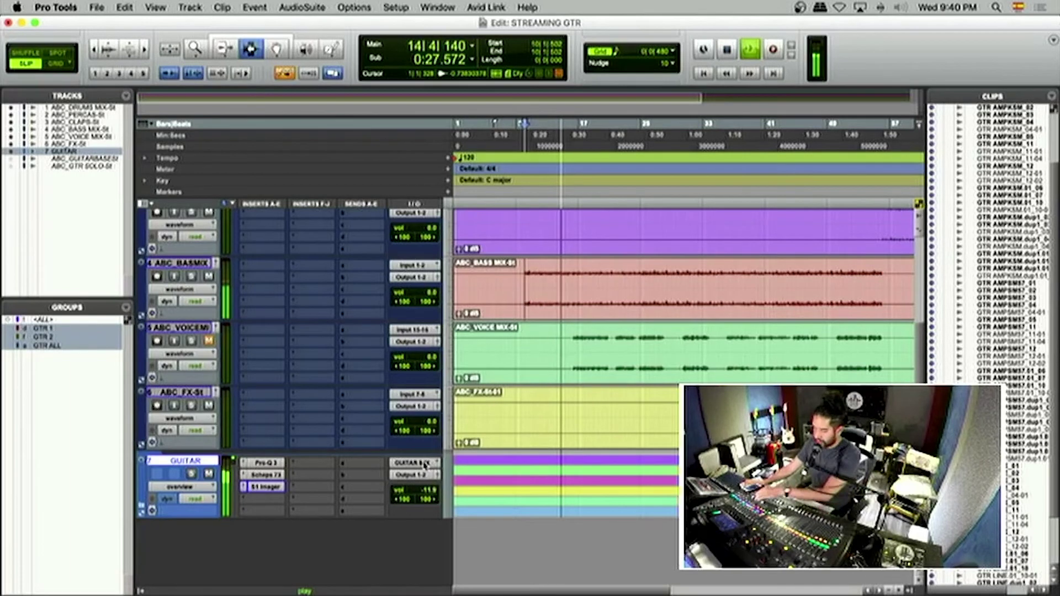
click(428, 493)
drag(428, 493, 429, 492)
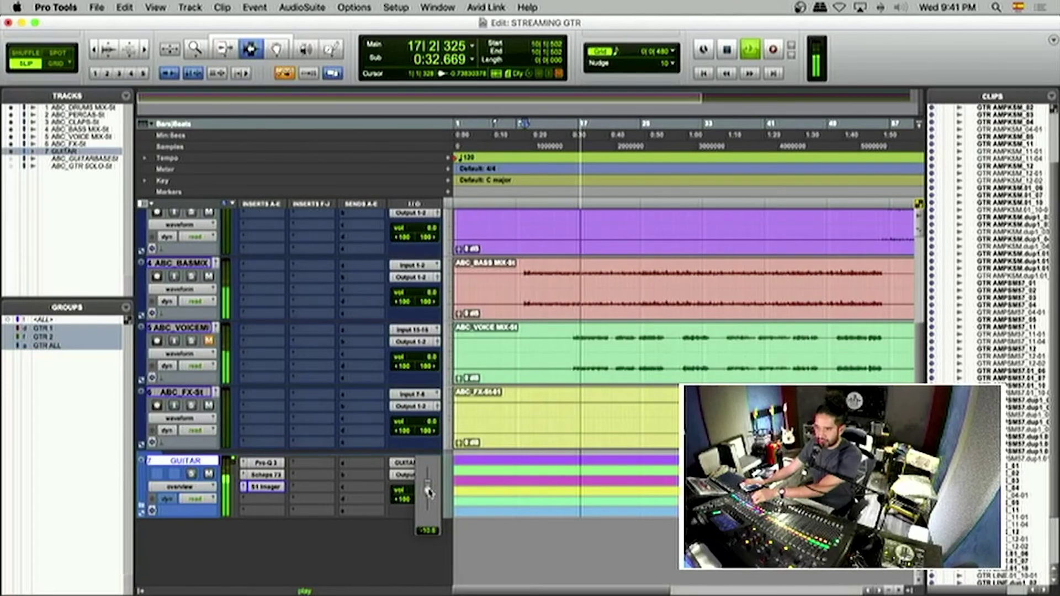
drag(429, 492, 430, 491)
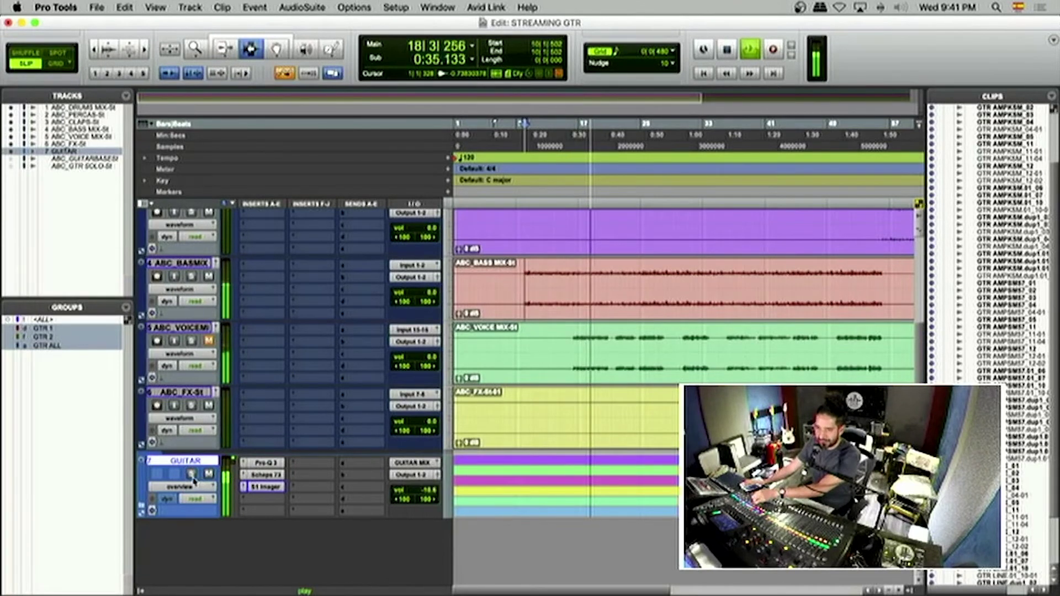
Step: Listen to the GUITAR folder soloed, stop playback and unsolo it, and return to the session start
click(192, 474)
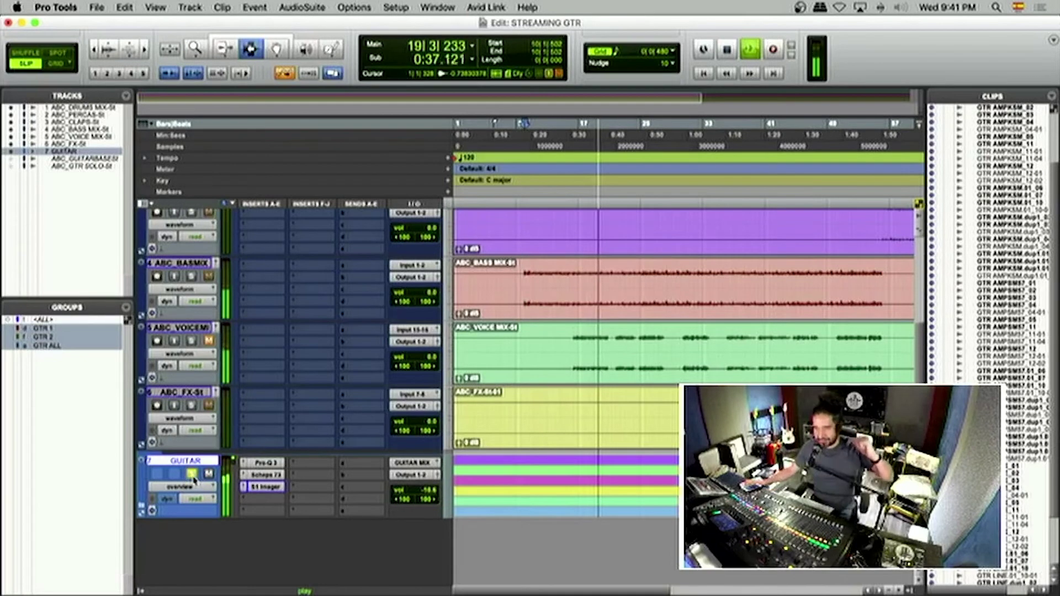
key(space)
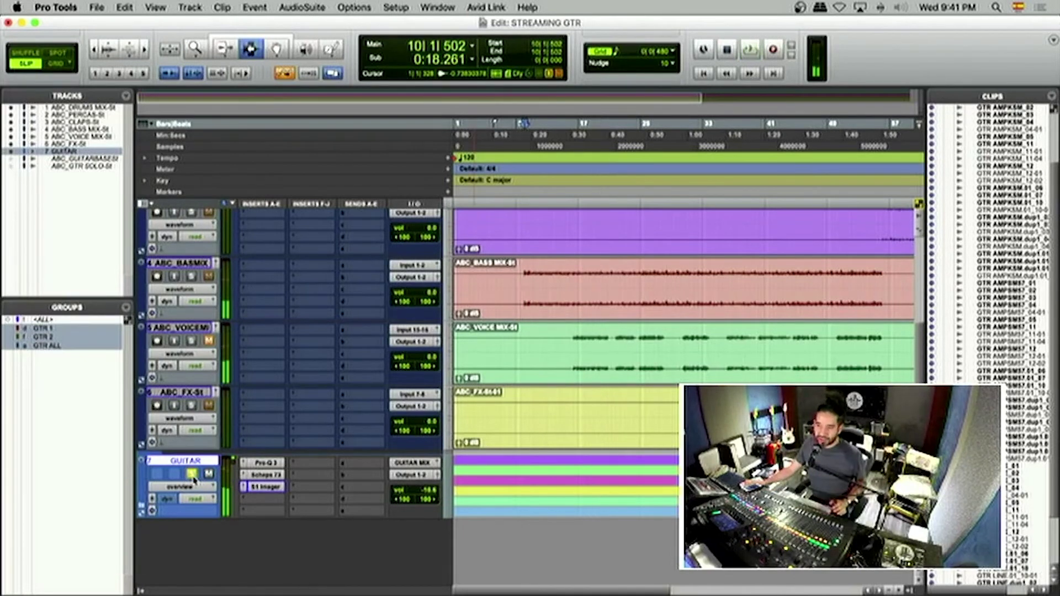
click(191, 473)
key(Return)
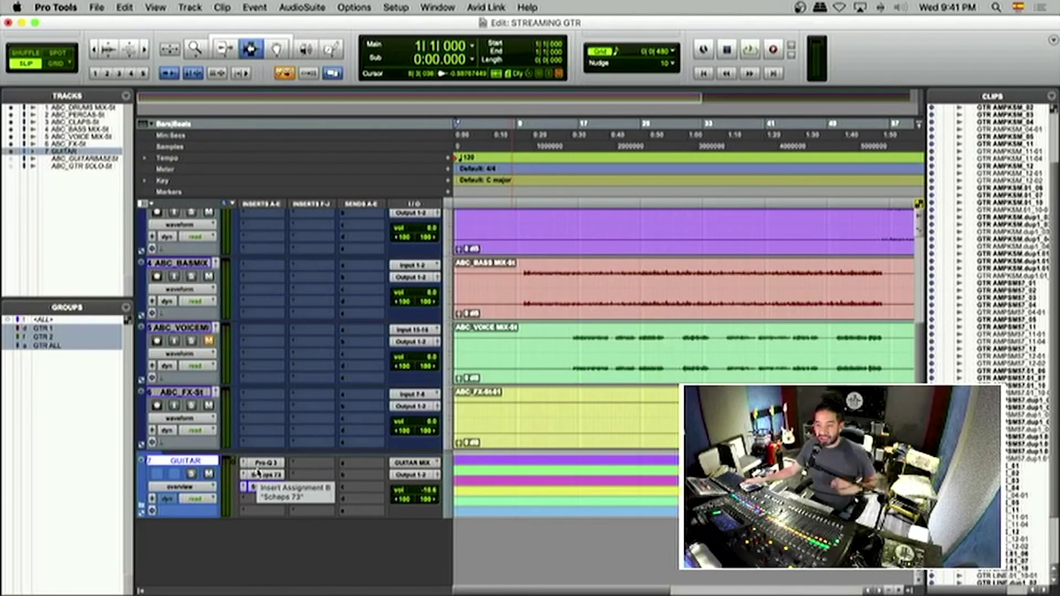
Step: Review the GUITAR folder's Pro-Q 3 curve and its nested tracks, and leave the folder collapsed
click(275, 460)
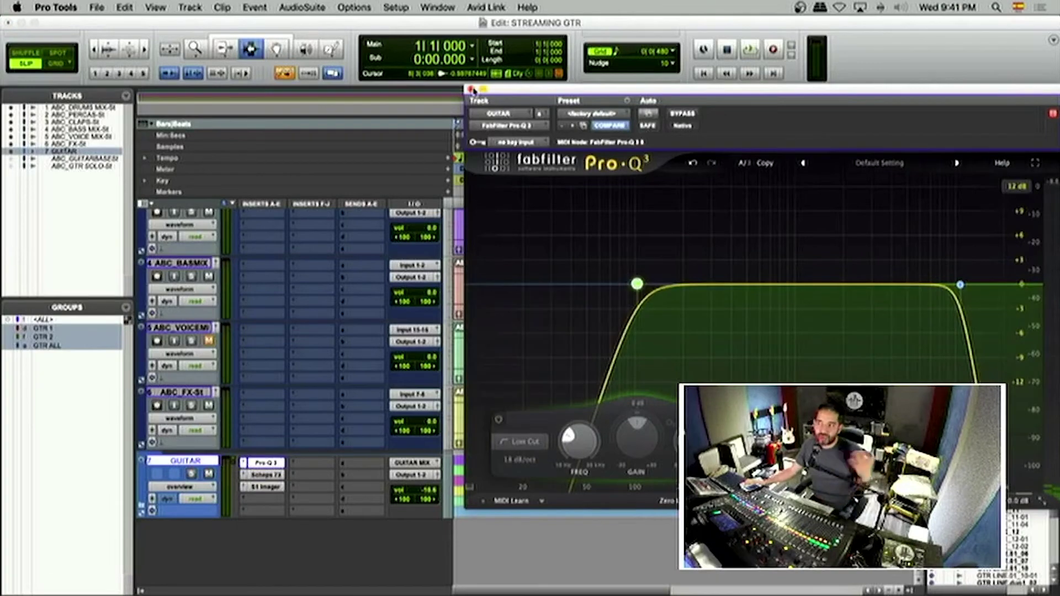
click(471, 89)
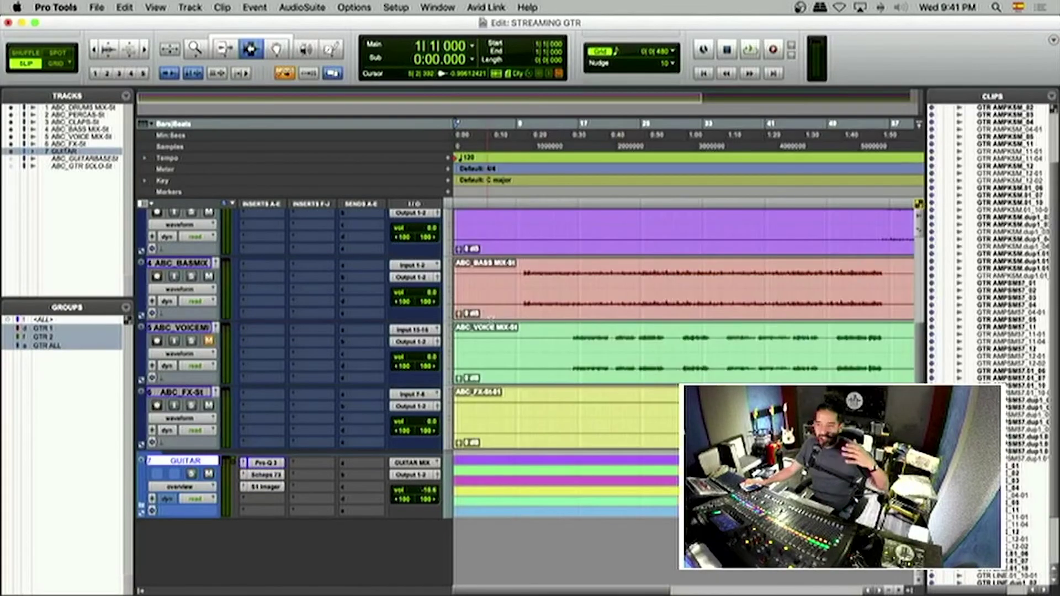
key(shift+f)
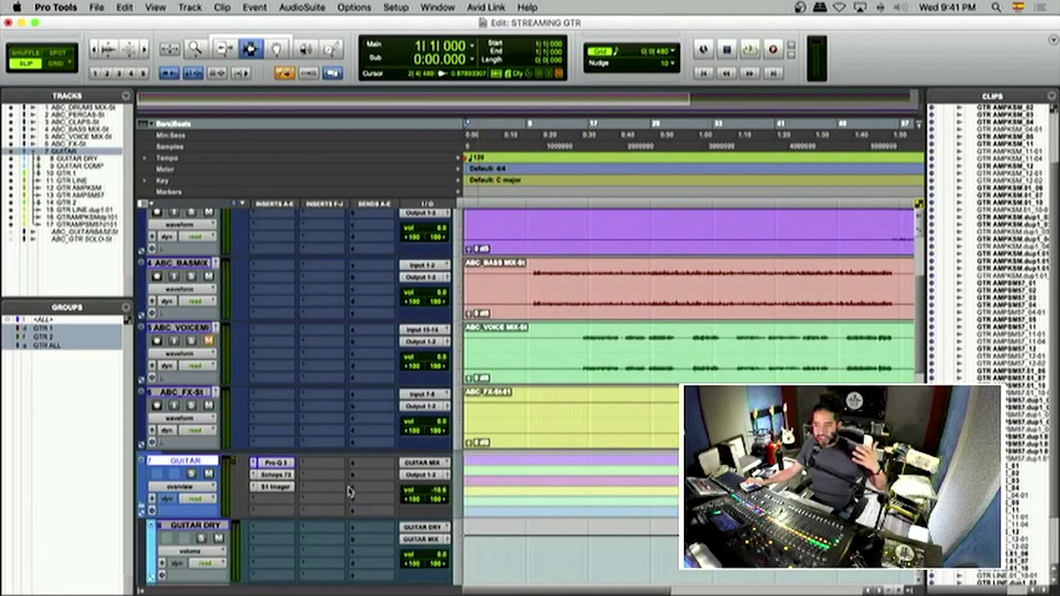
scroll(350, 490, down, 10)
scroll(349, 492, up, 8)
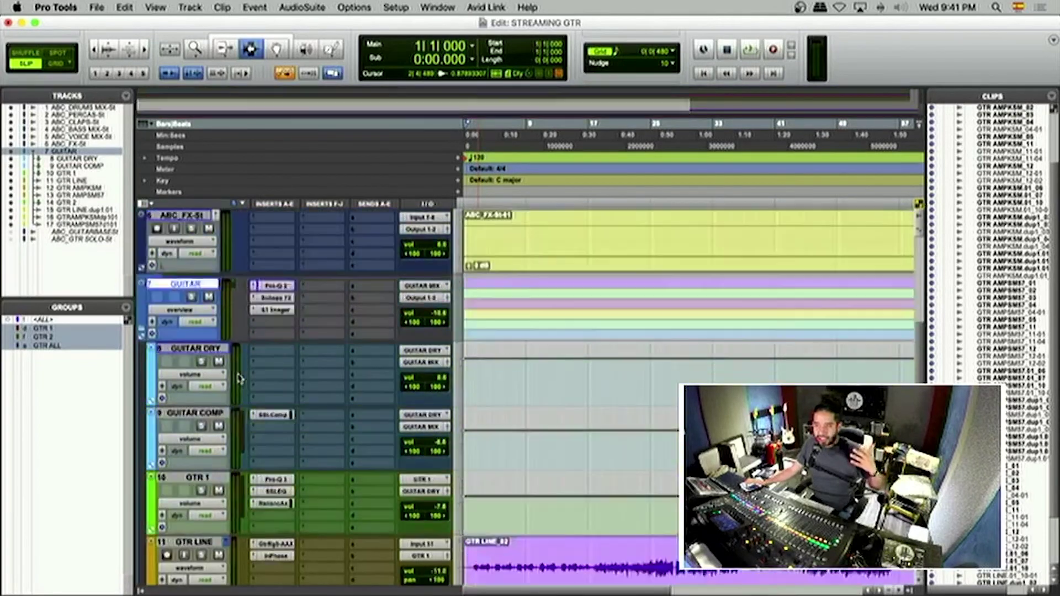
click(141, 393)
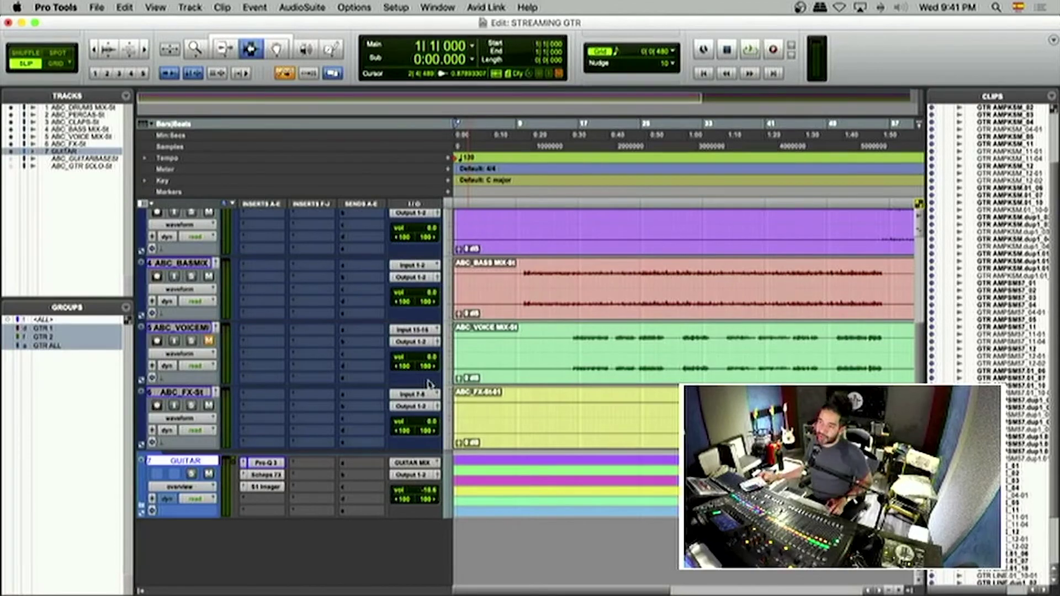
Step: Switch to Chrome and open facebook.com in a new tab
key(super+Tab)
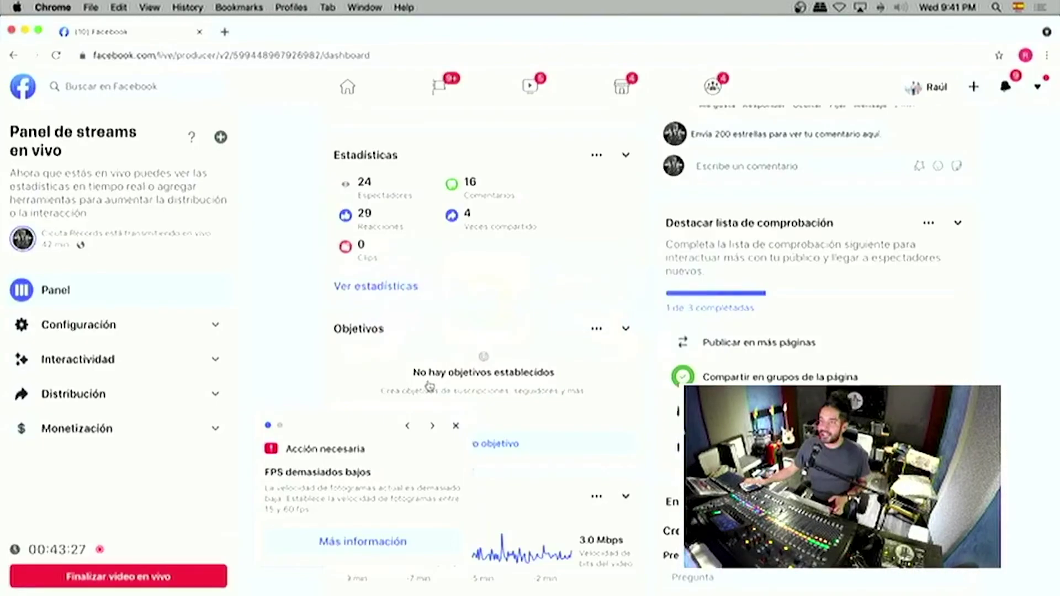
key(super+t)
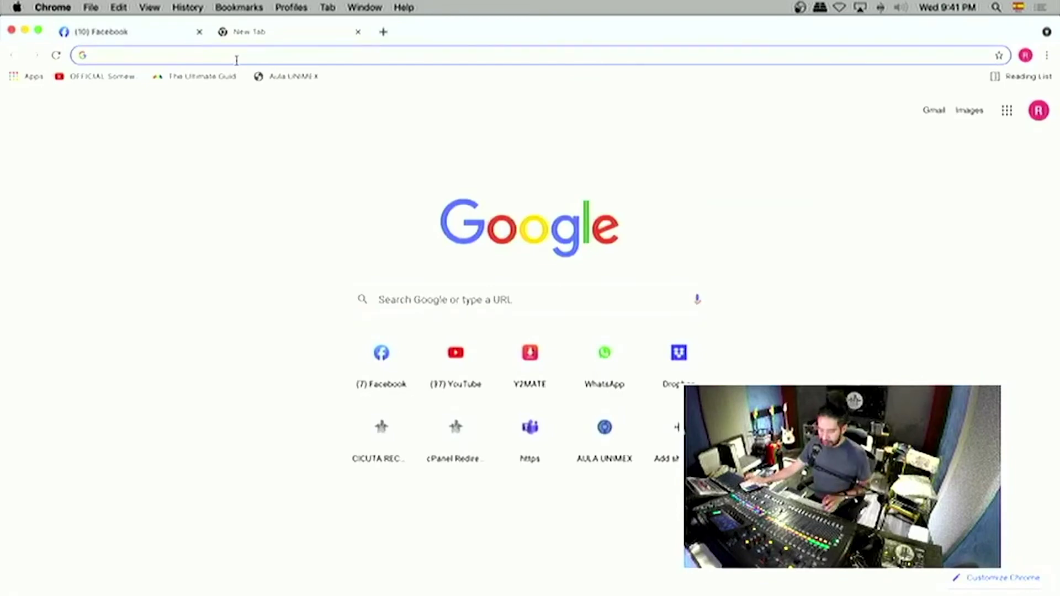
text(facebook.com)
key(Return)
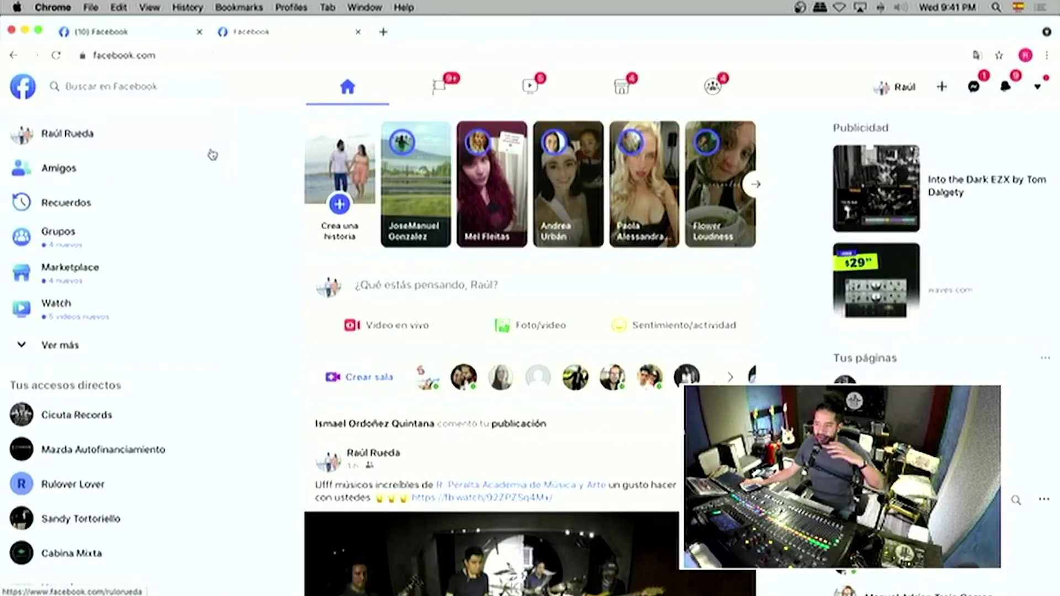
Step: Open the Cicuta Records page, close the chat window, and find the CICUTA Webinars post with the date list
click(89, 415)
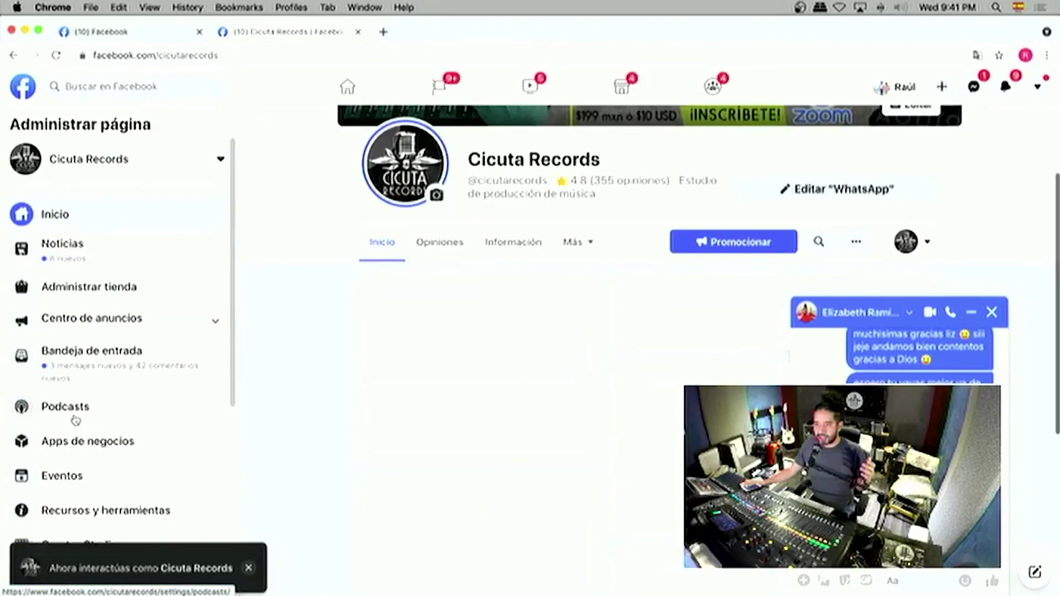
click(991, 311)
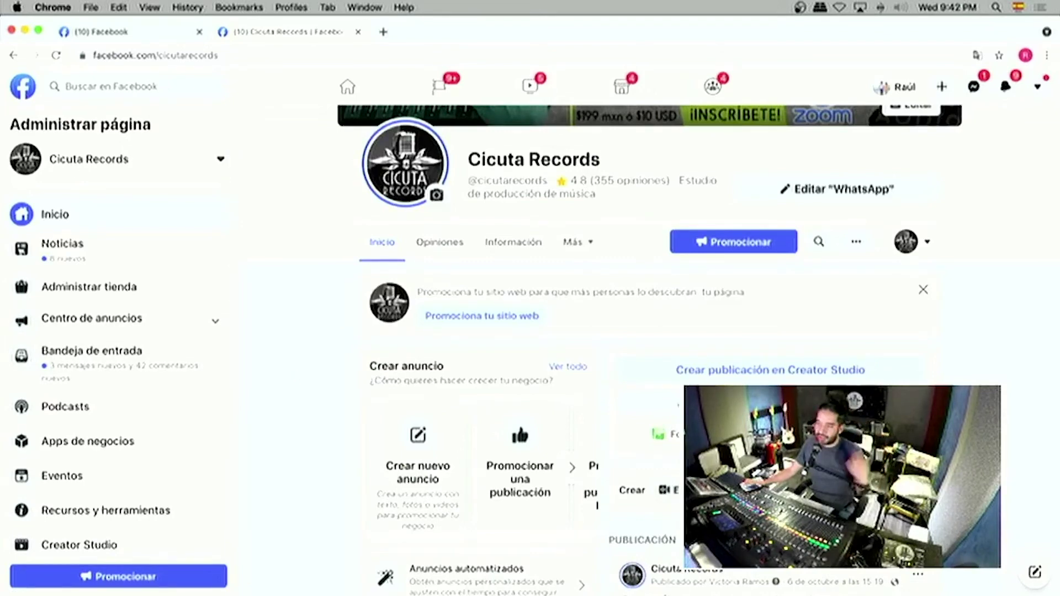
scroll(773, 298, down, 5)
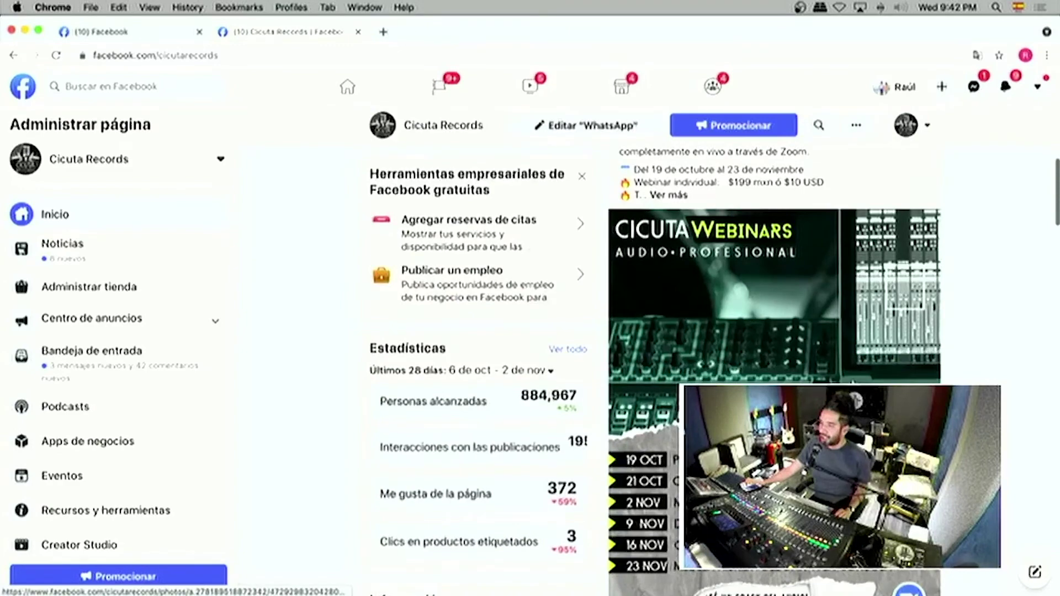
scroll(771, 273, down, 3)
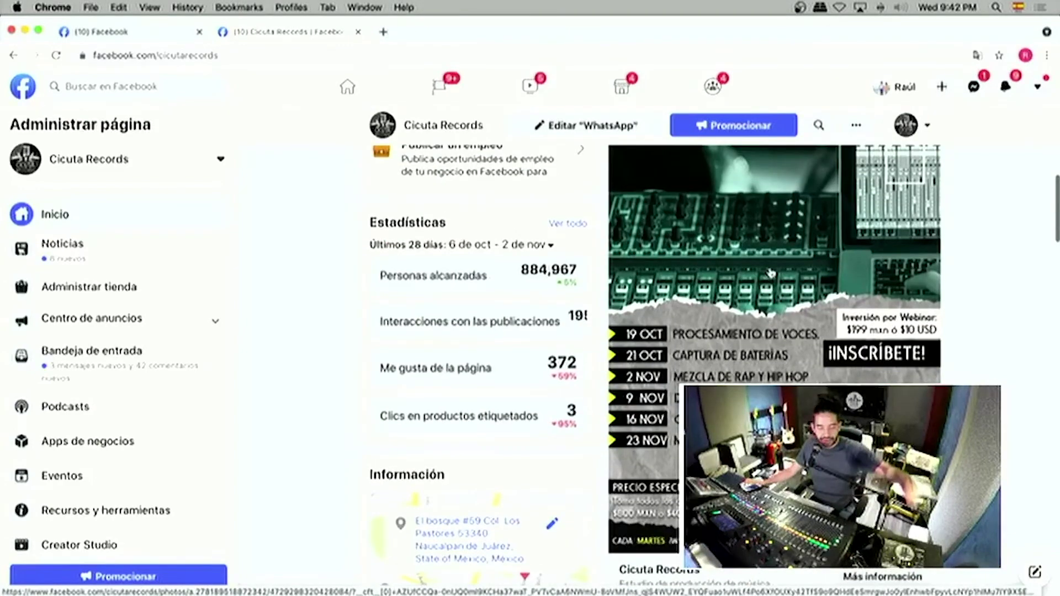
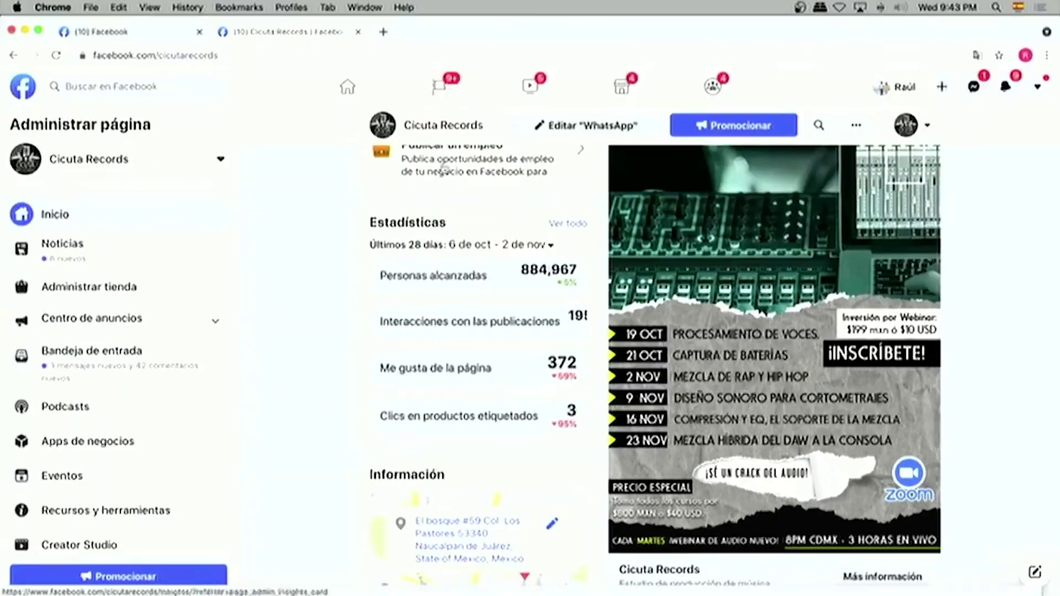
Step: Open cicutarecords.com in a new tab and look over its Cursos Online de Audio Profesional page
click(383, 32)
text(cicutarecords.com)
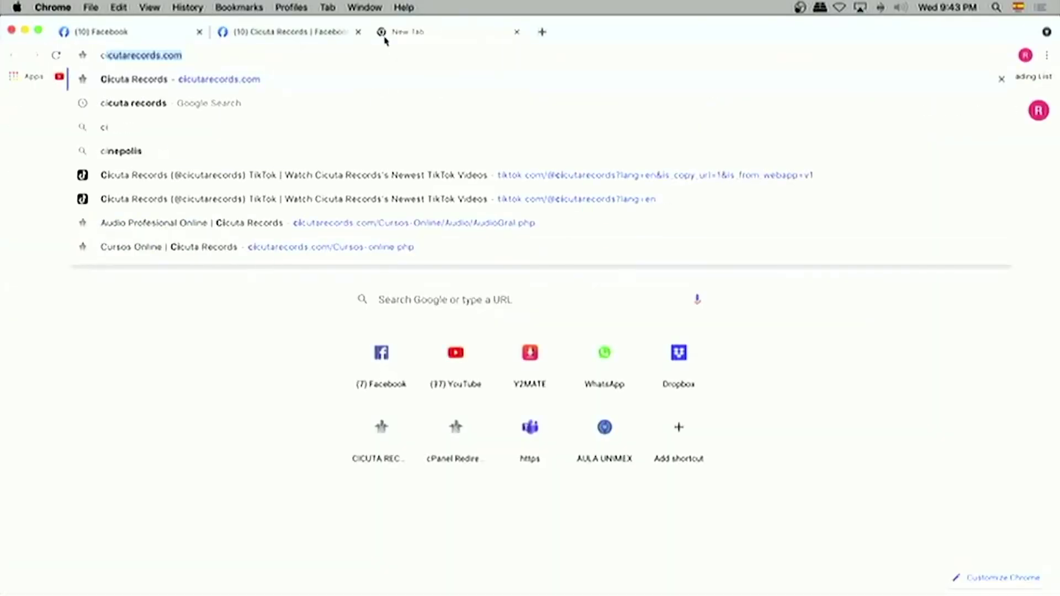
key(Return)
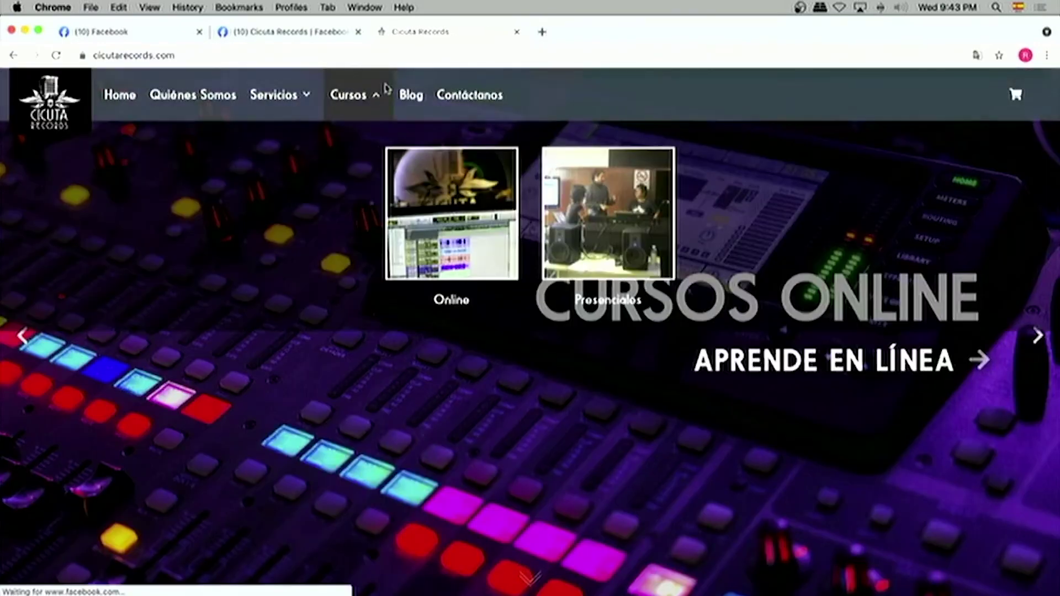
click(977, 360)
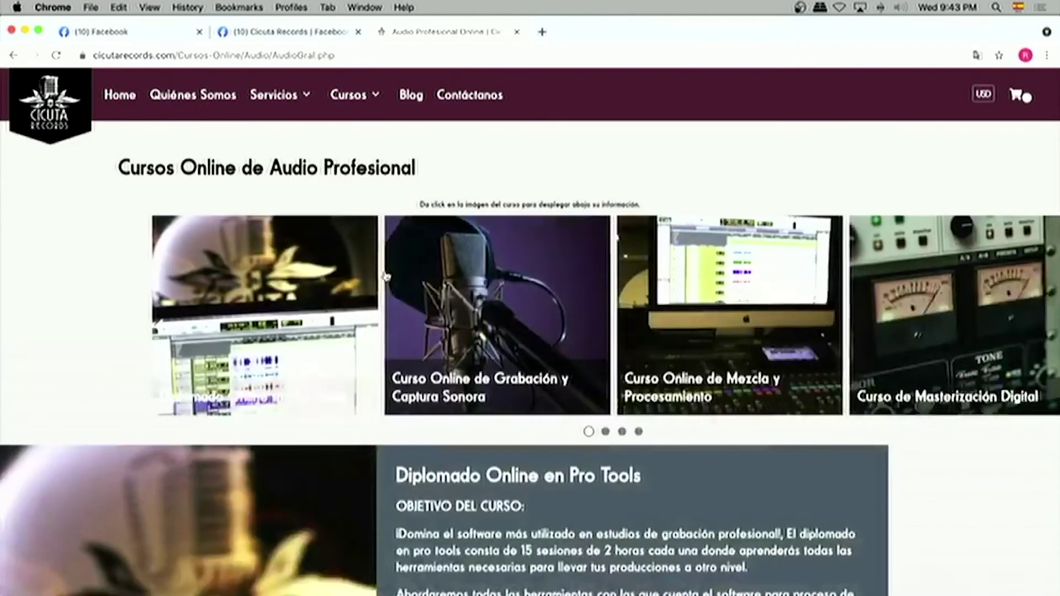
scroll(348, 364, down, 10)
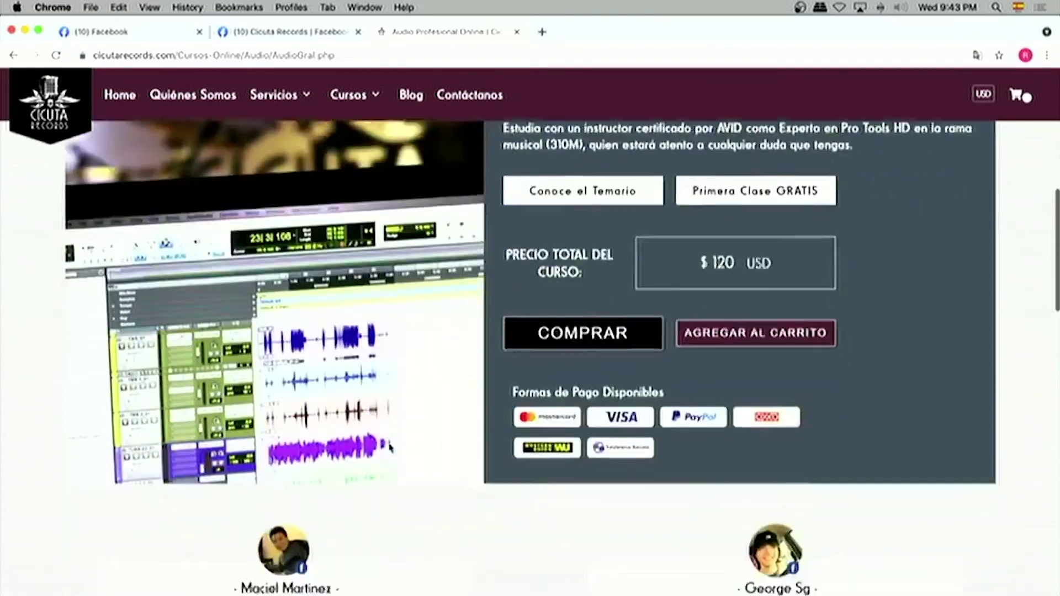
scroll(366, 393, up, 10)
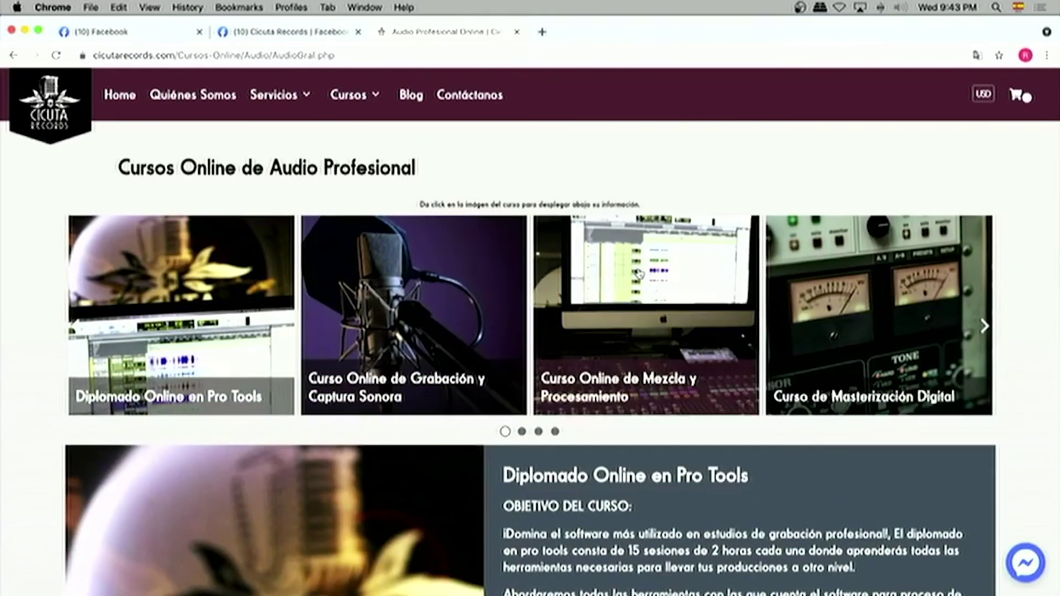
Step: Show the Curso Online de Mezcla y Procesamiento details and browse backwards through the course carousel
click(543, 283)
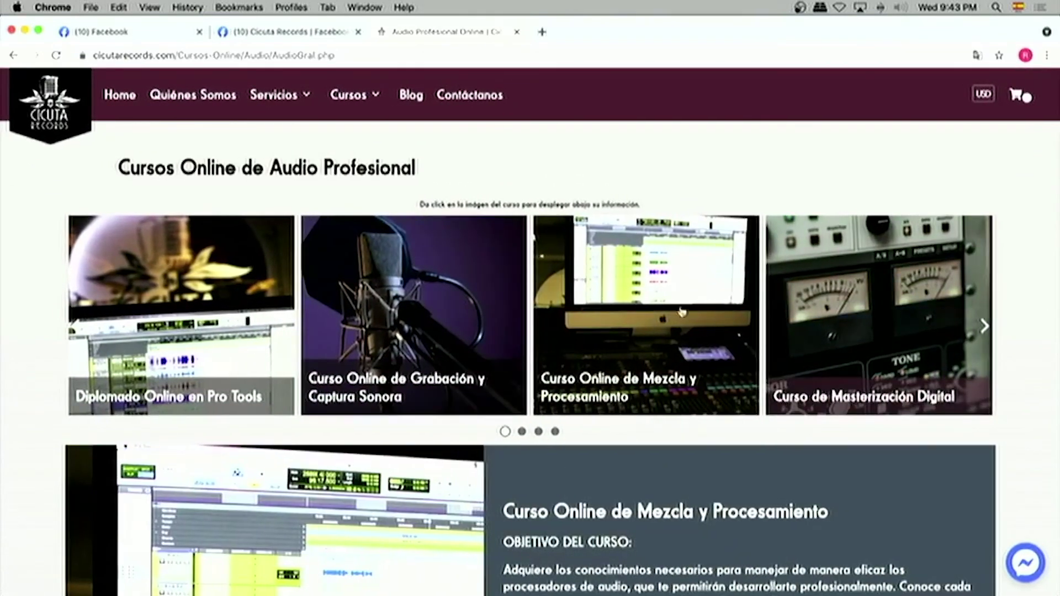
click(77, 326)
click(77, 326)
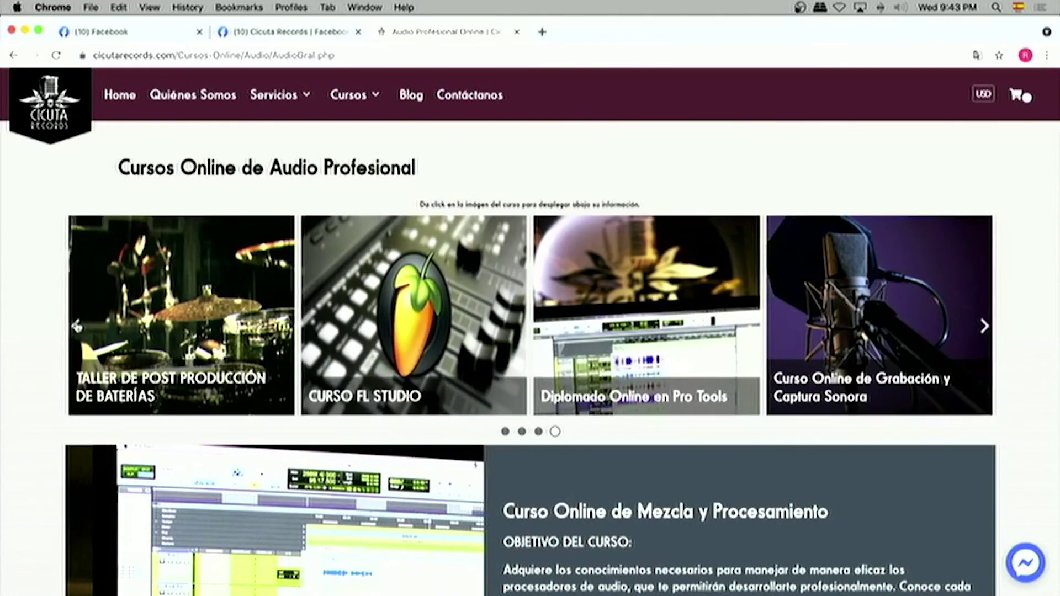
click(76, 327)
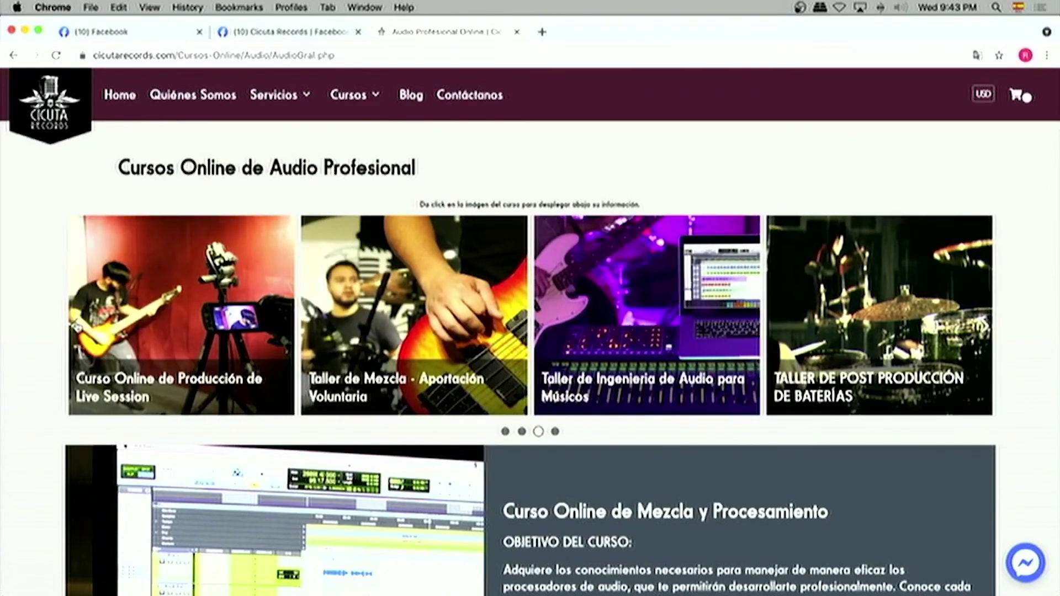
click(76, 326)
click(77, 326)
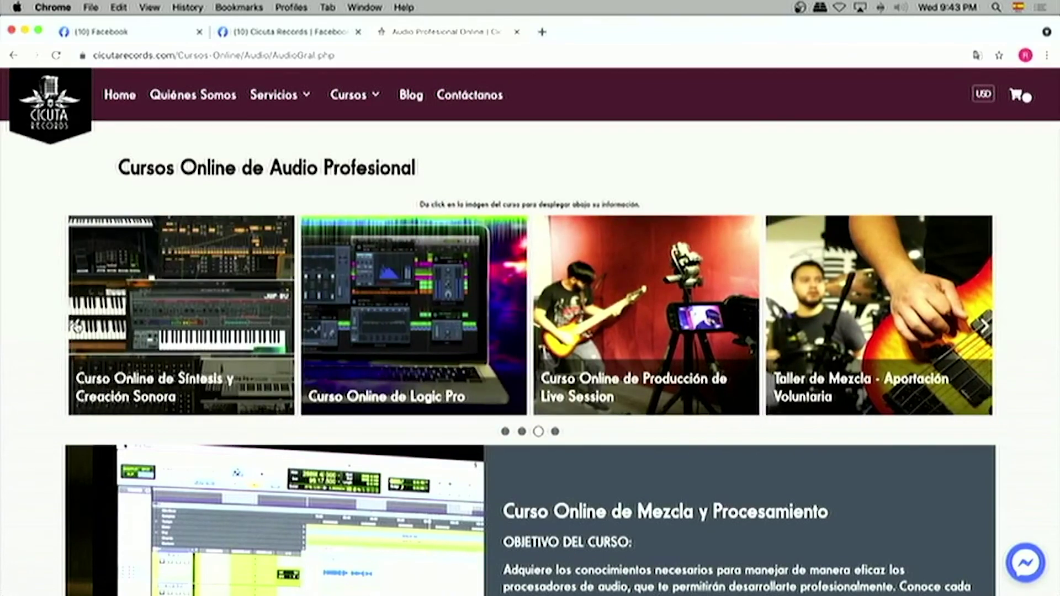
click(77, 326)
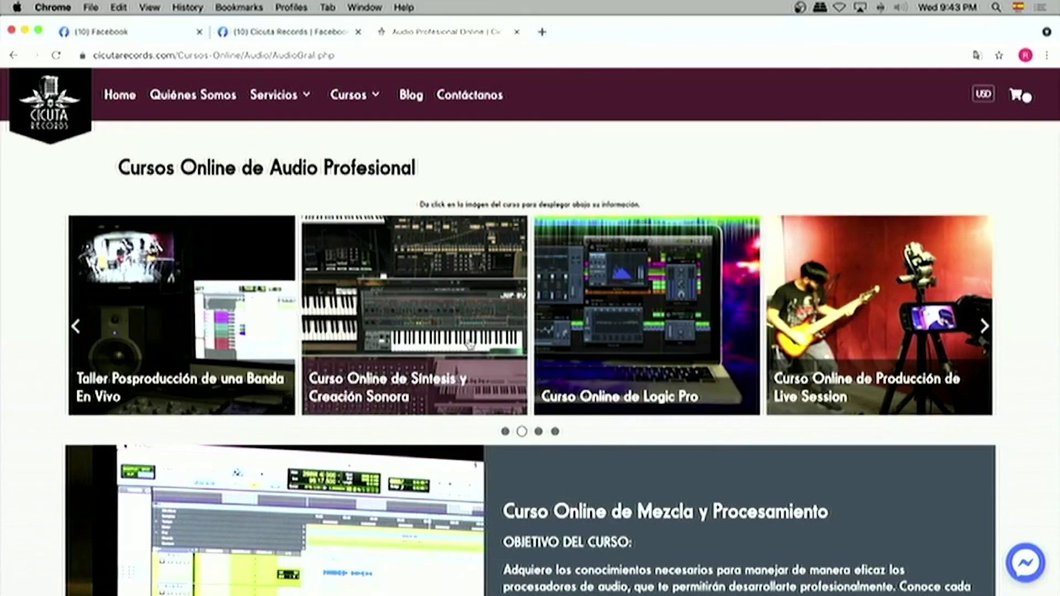
drag(138, 286, 834, 284)
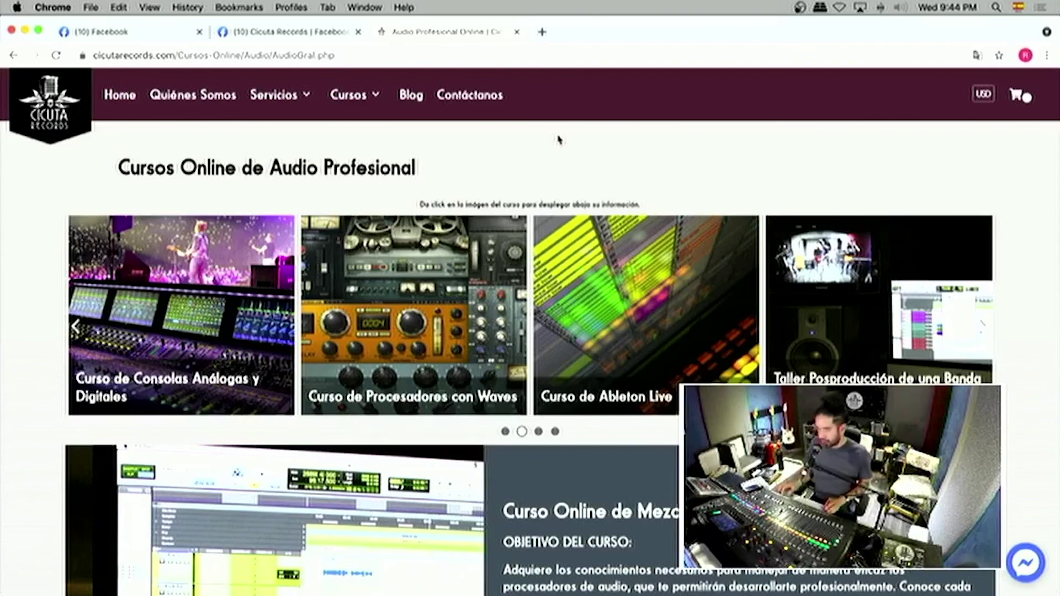
Step: Switch to Pro Tools, solo the bass mix track and the GUITAR folder, and listen from where the bass starts
key(super+Tab)
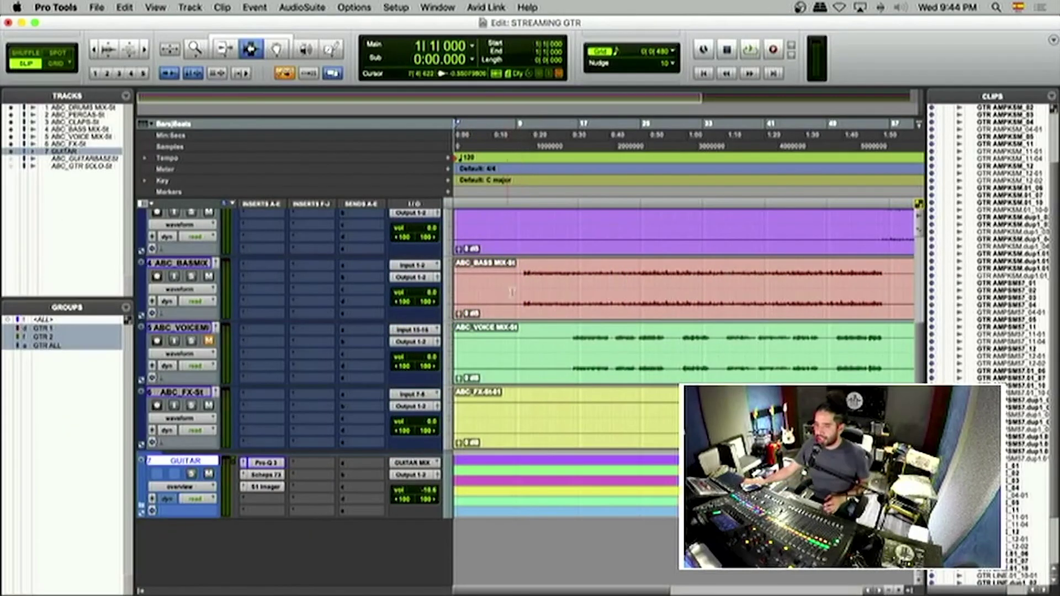
click(523, 274)
click(191, 276)
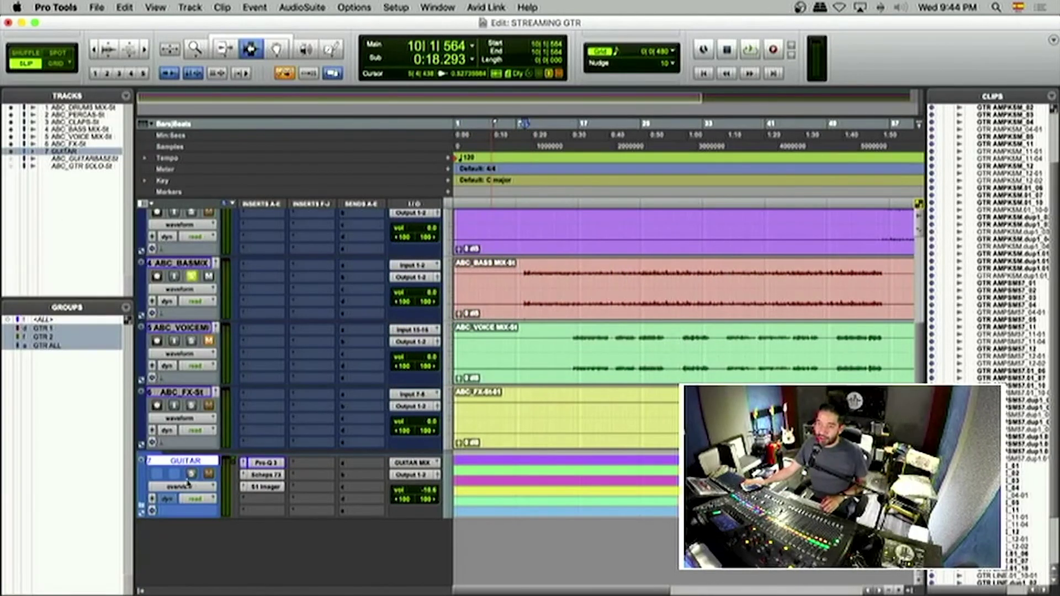
click(191, 473)
key(space)
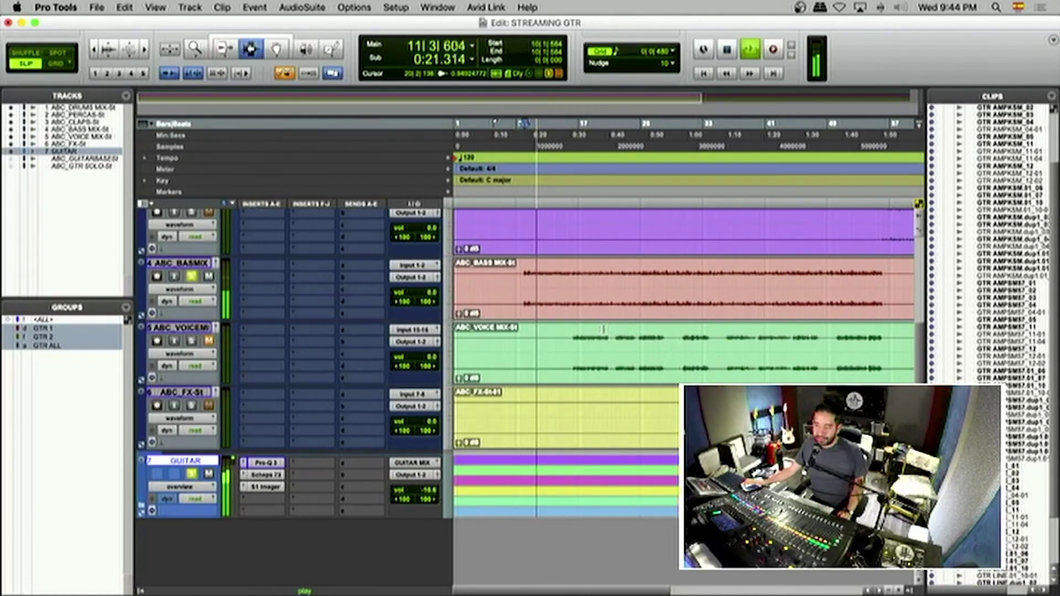
key(space)
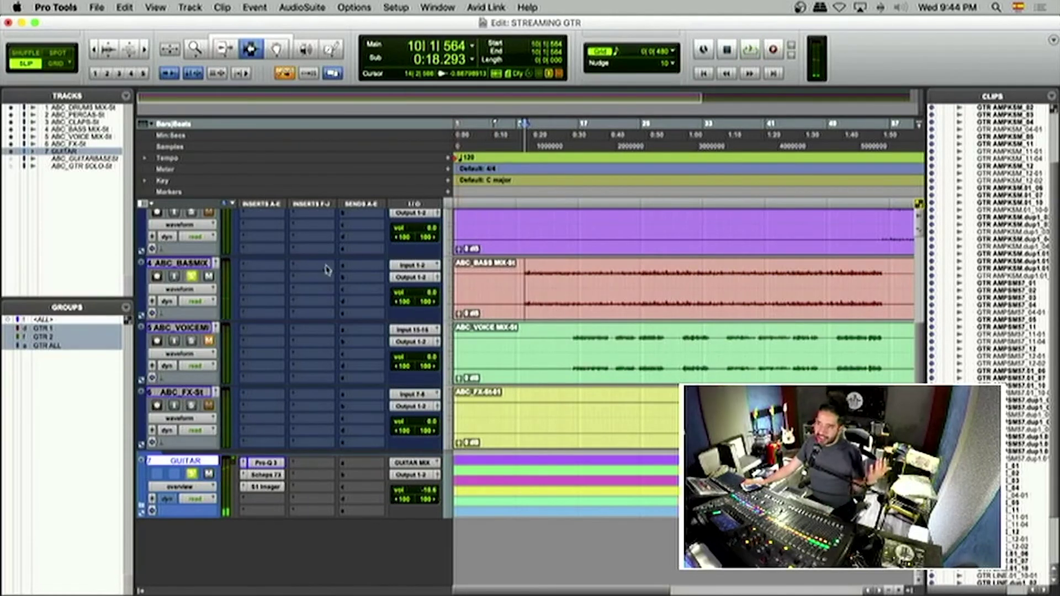
Step: Add a pre-fader send to Bus 15 (Mono) at 0.0 dB on the bass mix track and close the send window
click(347, 267)
mouse_move(365, 283)
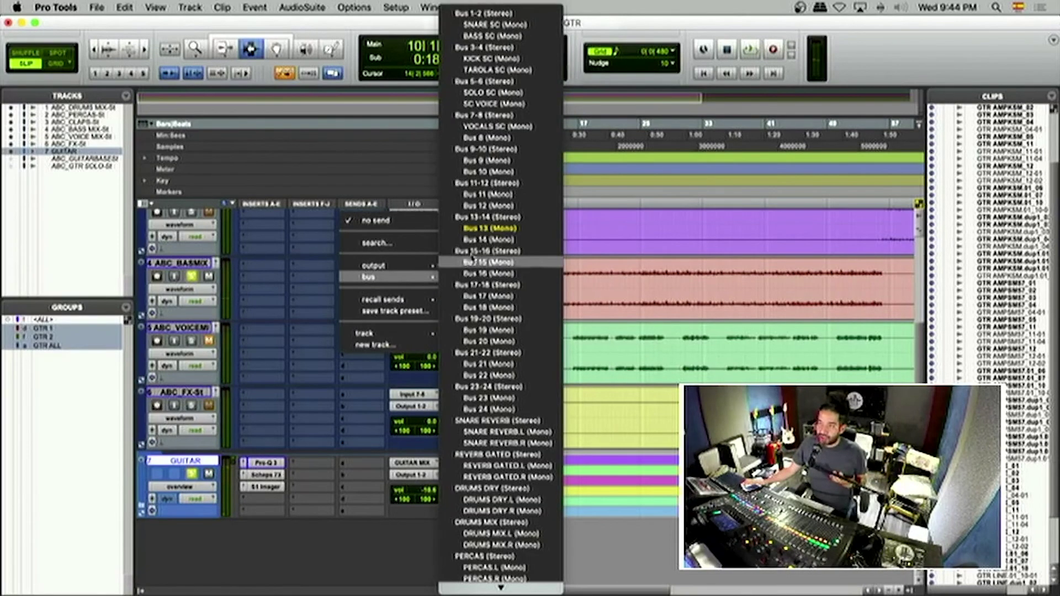
click(489, 263)
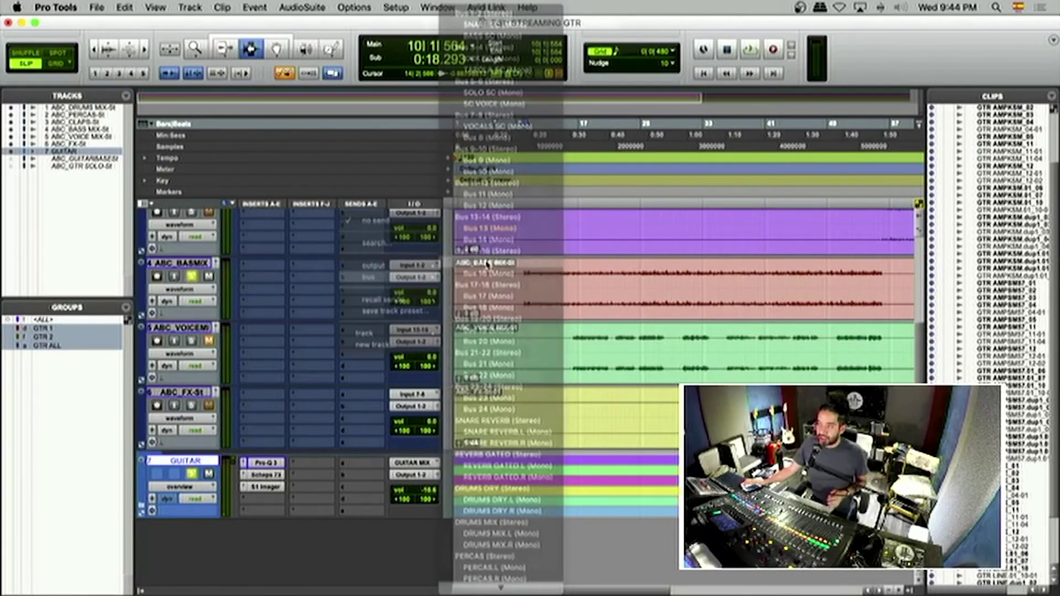
alt+click(731, 296)
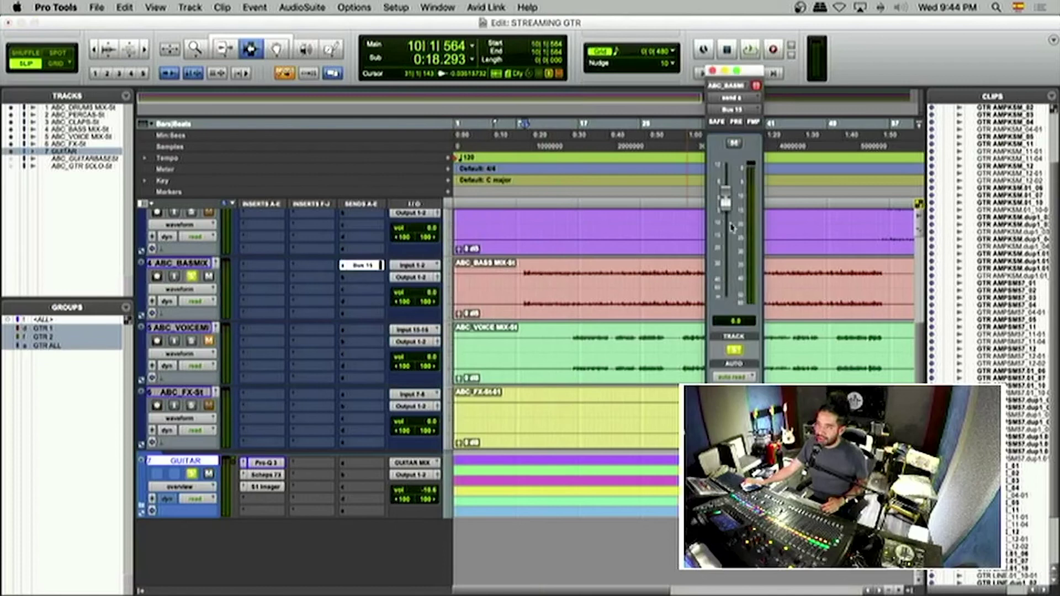
click(712, 71)
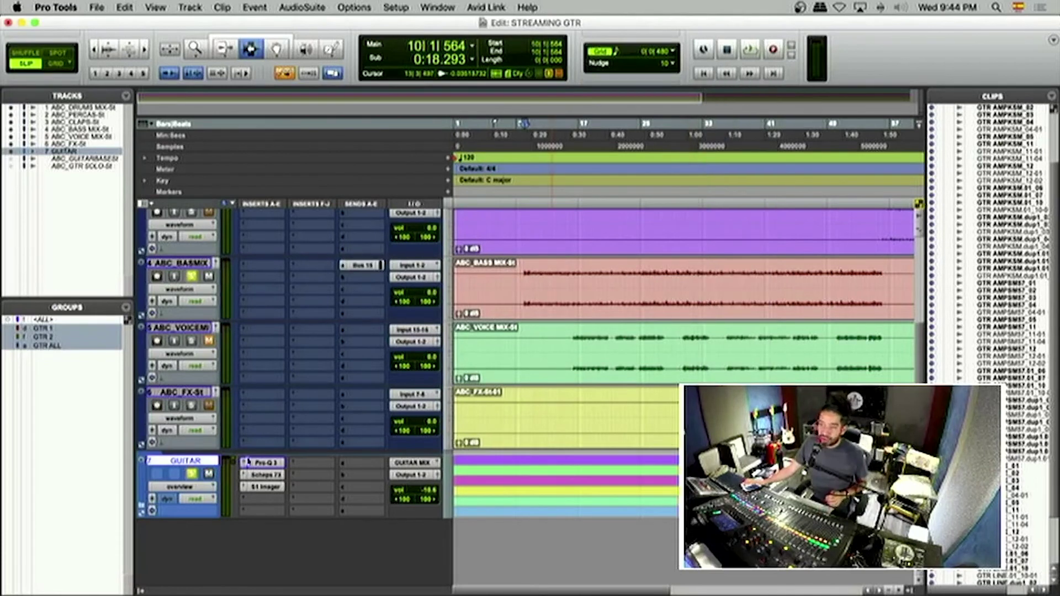
Step: Insert Wavesfactory Trackspacer 2.5 (stereo) in the GUITAR folder's fourth insert slot, with its window clear of the track controls
click(246, 503)
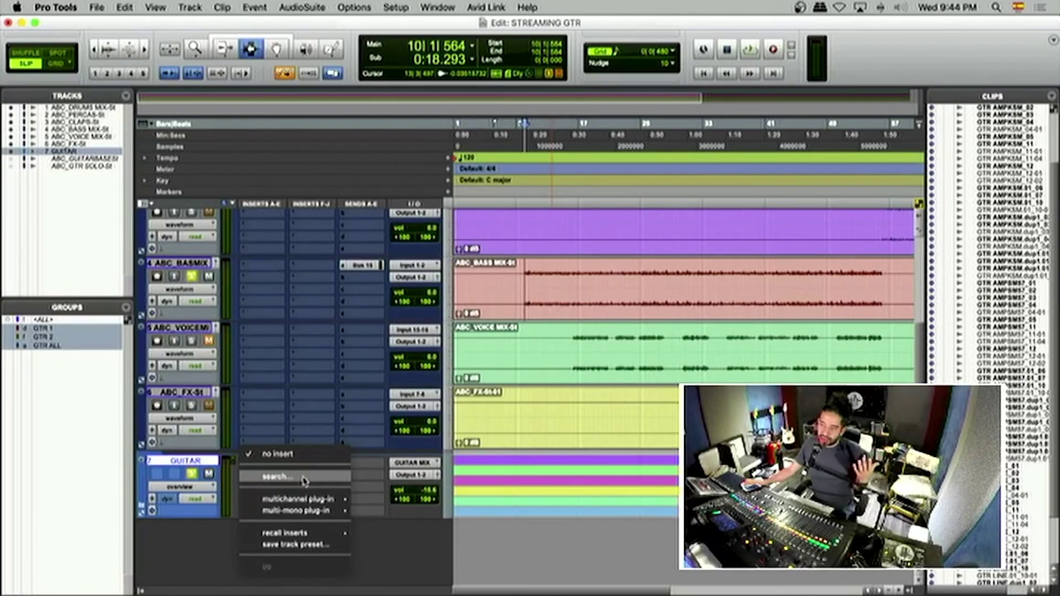
mouse_move(309, 499)
mouse_move(405, 551)
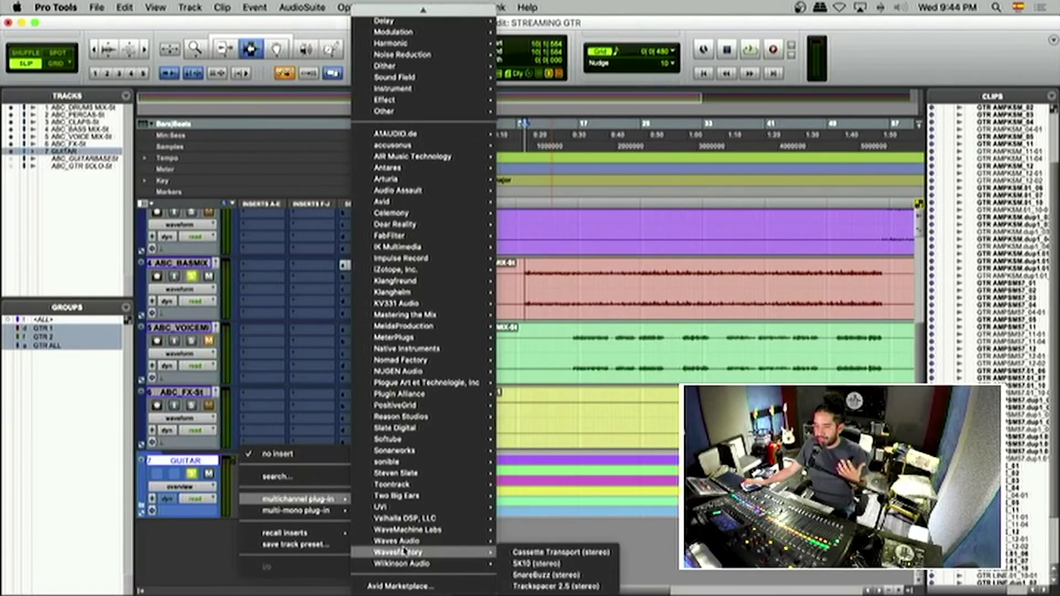
click(534, 586)
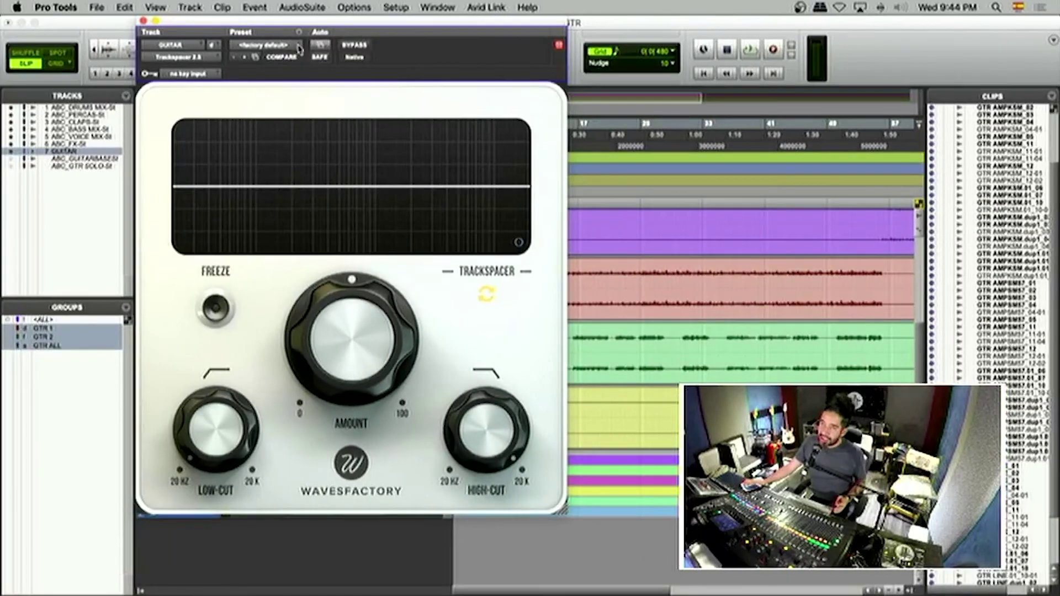
drag(293, 21, 636, 83)
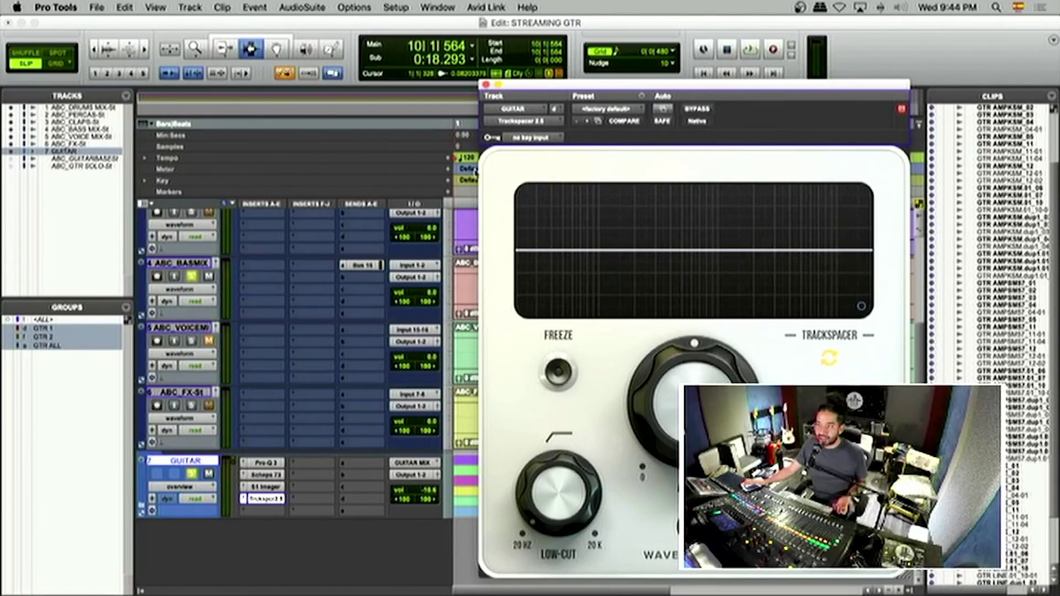
Step: Check the bass track's send and set Trackspacer's key input to Bus 15 (Mono)
click(362, 265)
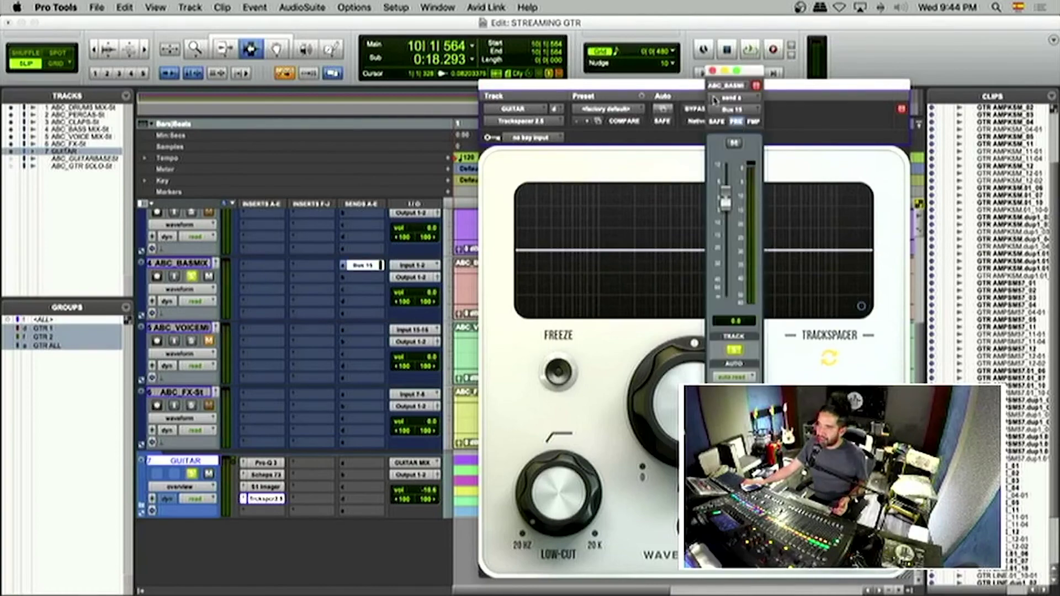
click(712, 71)
click(530, 138)
mouse_move(544, 149)
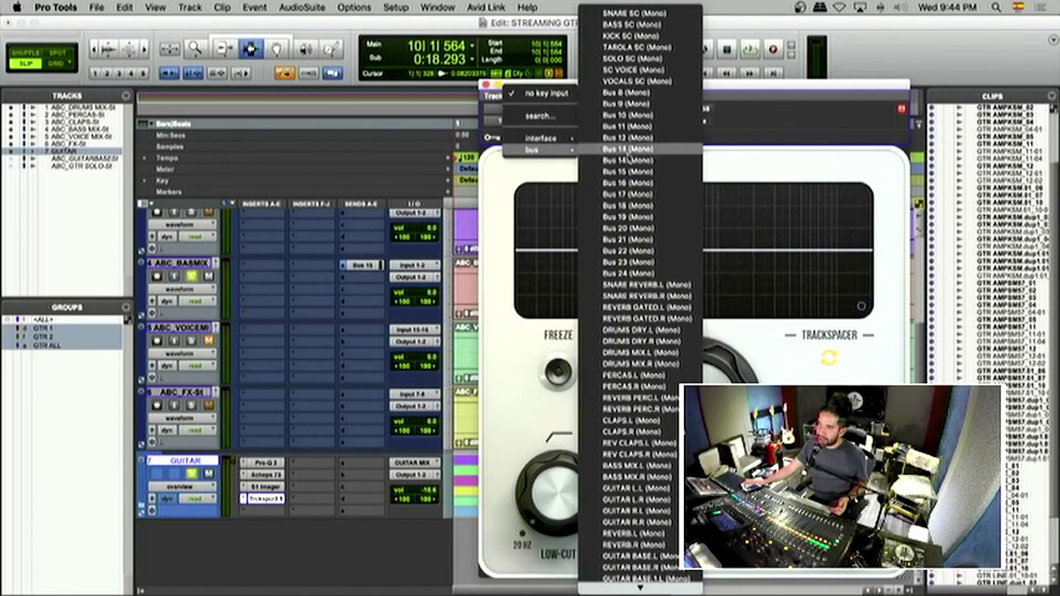
click(629, 171)
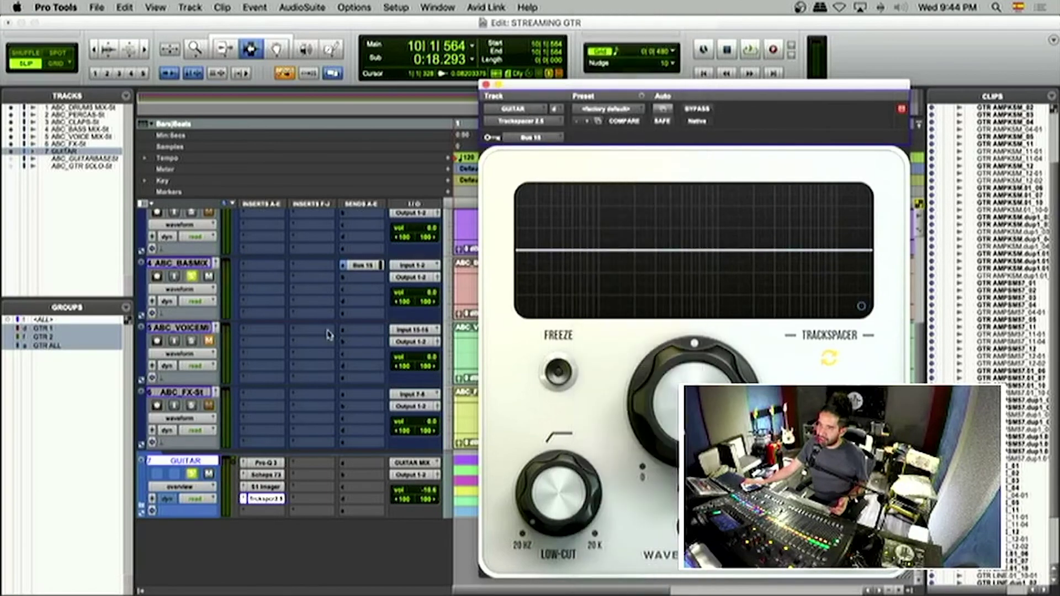
Step: Remove the Bus 13 send from the GTRAMP101 track inside the GUITAR folder and collapse the folder
click(141, 509)
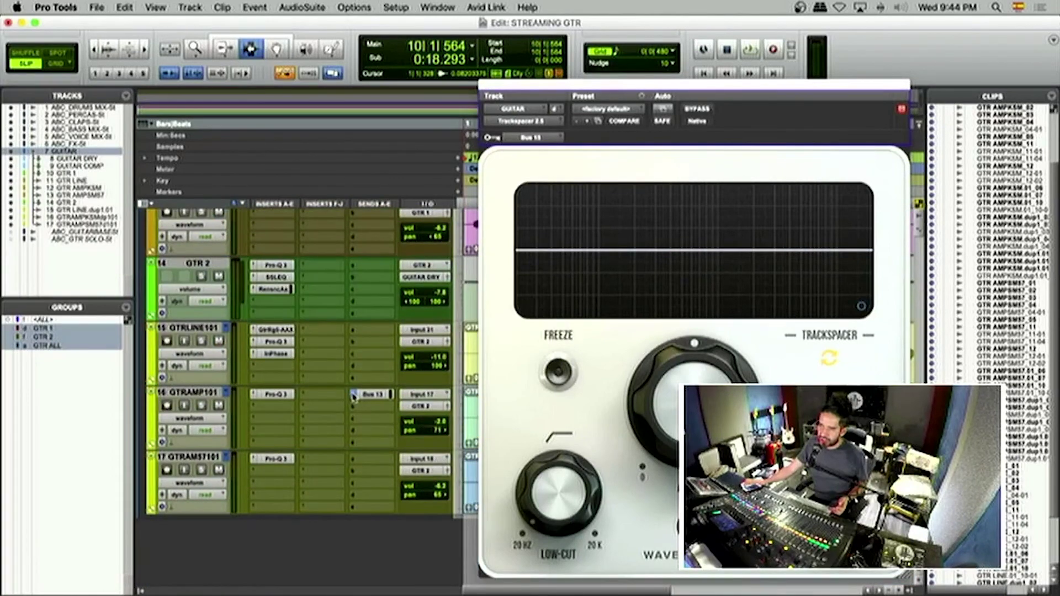
click(353, 395)
click(376, 353)
scroll(237, 357, up, 6)
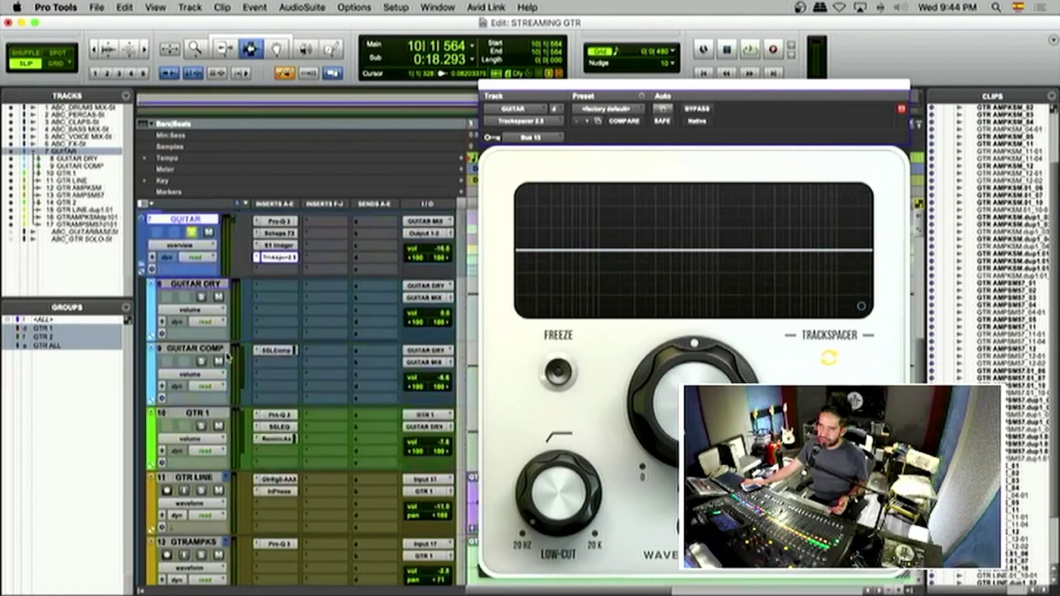
scroll(227, 356, up, 3)
click(142, 461)
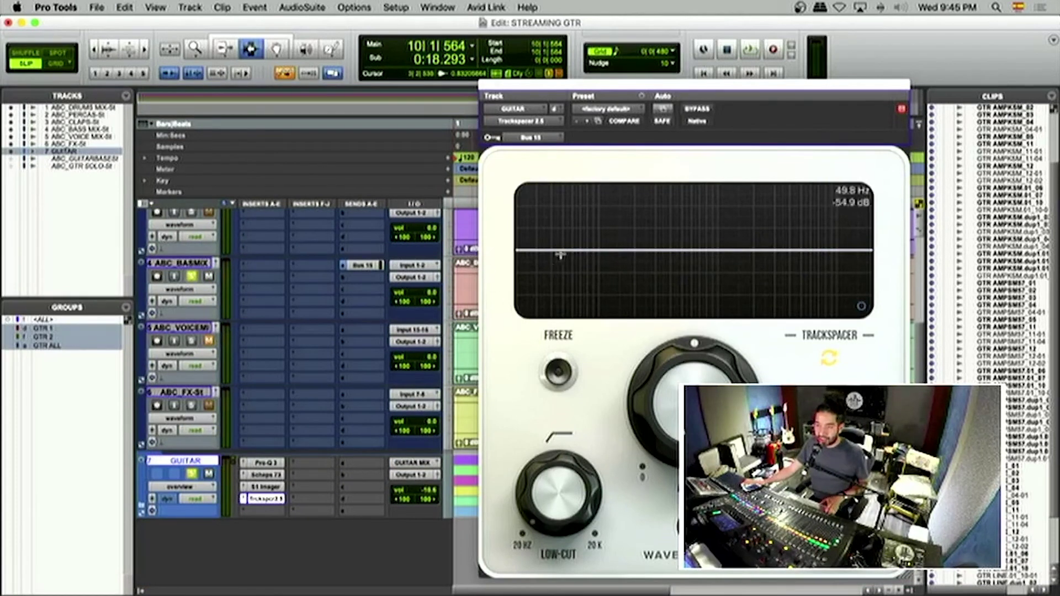
Step: Listen to Trackspacer reacting to the bass and lower its High-Cut so only the low frequencies are ducked
key(space)
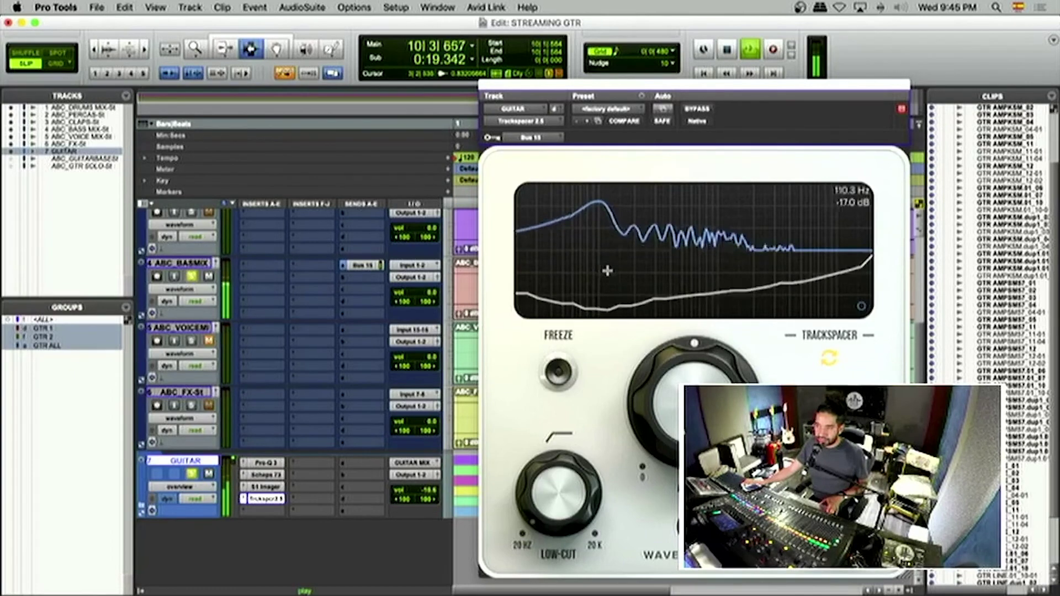
key(space)
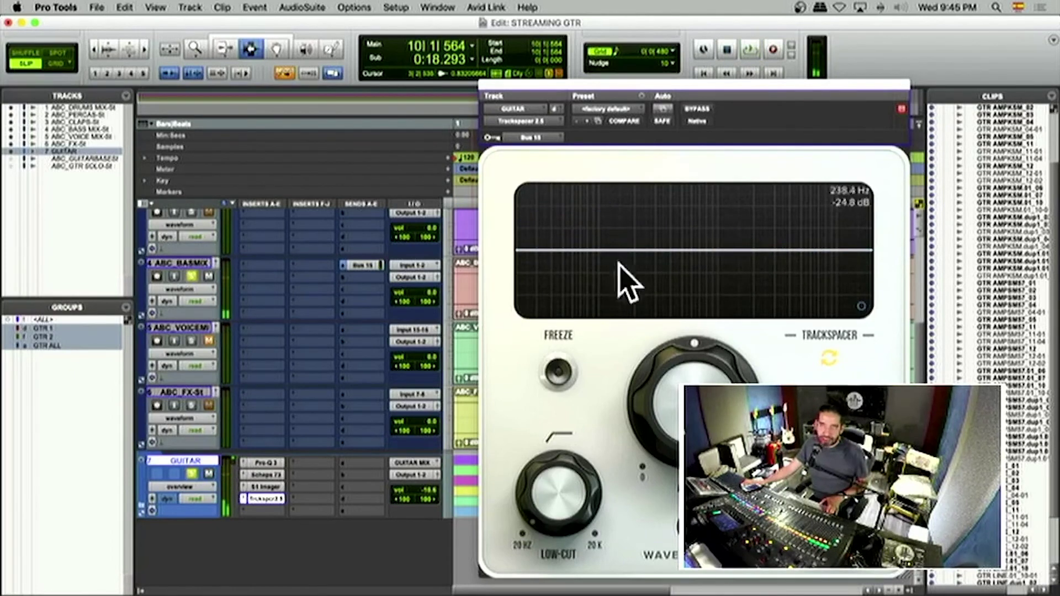
drag(656, 86, 334, 59)
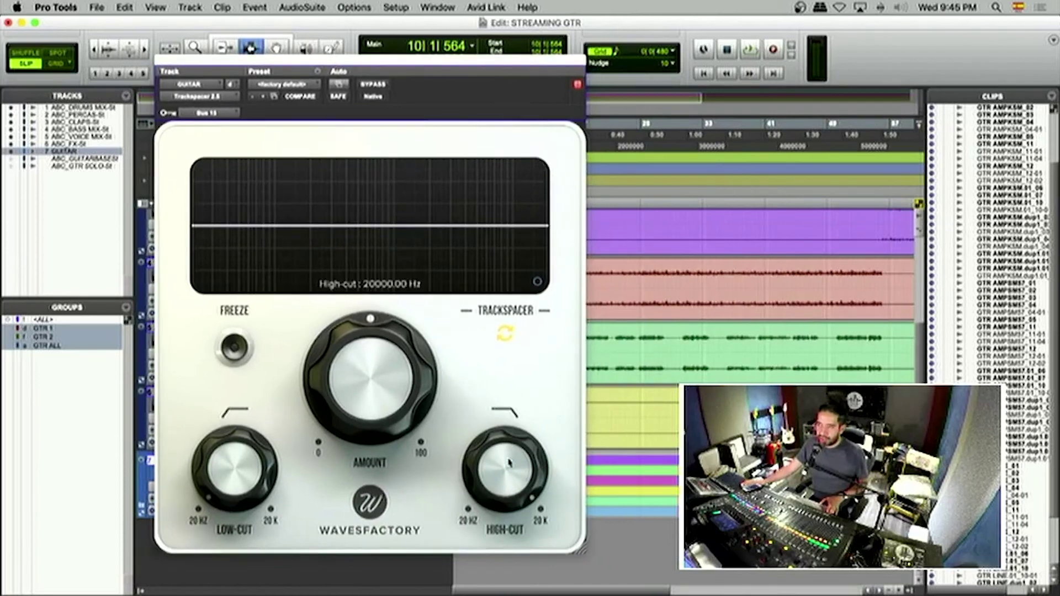
mouse_move(492, 451)
mouse_down()
mouse_move(508, 467)
mouse_move(508, 451)
mouse_up()
key(space)
key(space)
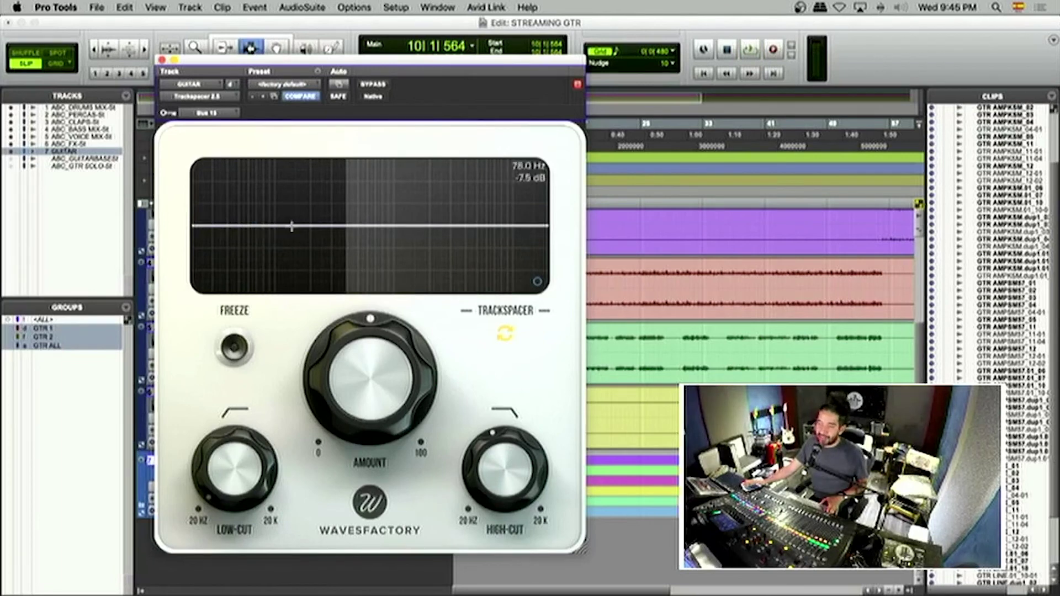
Step: Lower Trackspacer's Amount to about 11.9 % and play the soloed bass and guitars
mouse_move(370, 354)
drag(370, 355, 322, 373)
key(space)
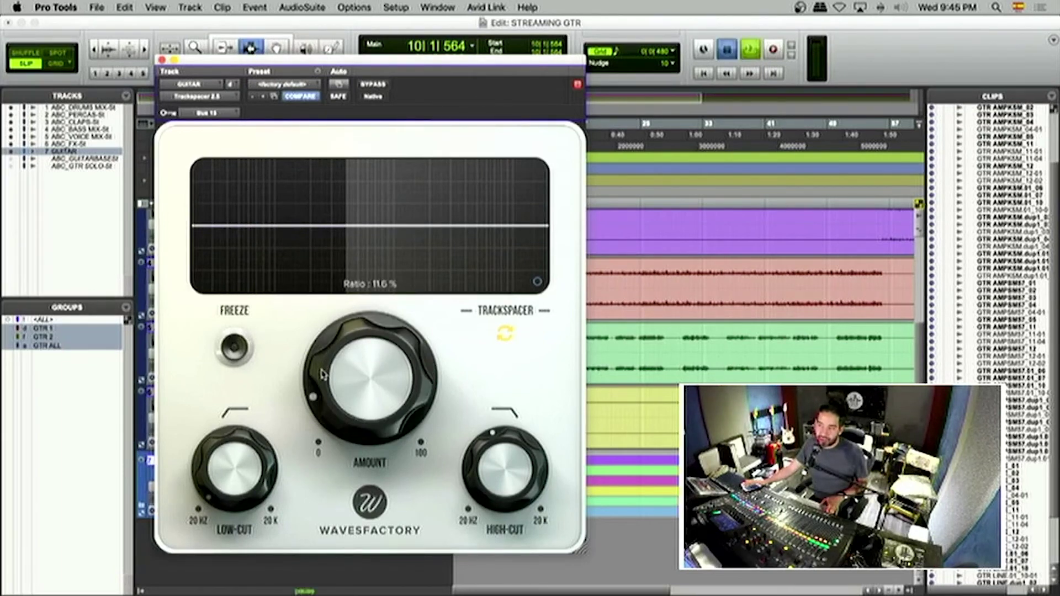
drag(322, 369, 323, 376)
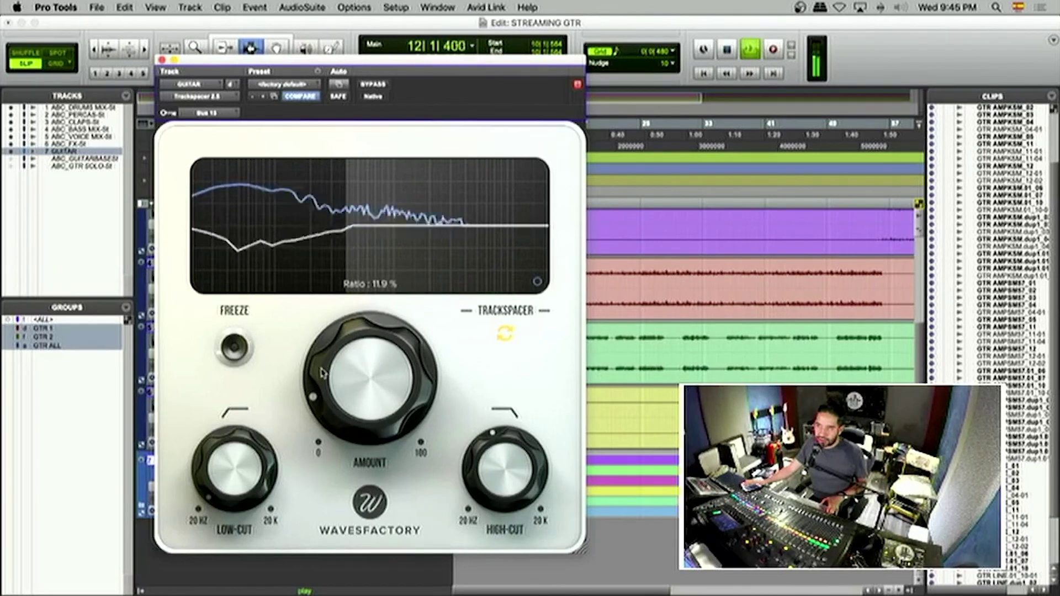
Step: Raise Trackspacer's High-Cut slightly, set its Low-Cut to about 32 Hz and lower the Amount to 9.2 %
drag(493, 448, 493, 443)
drag(219, 442, 219, 443)
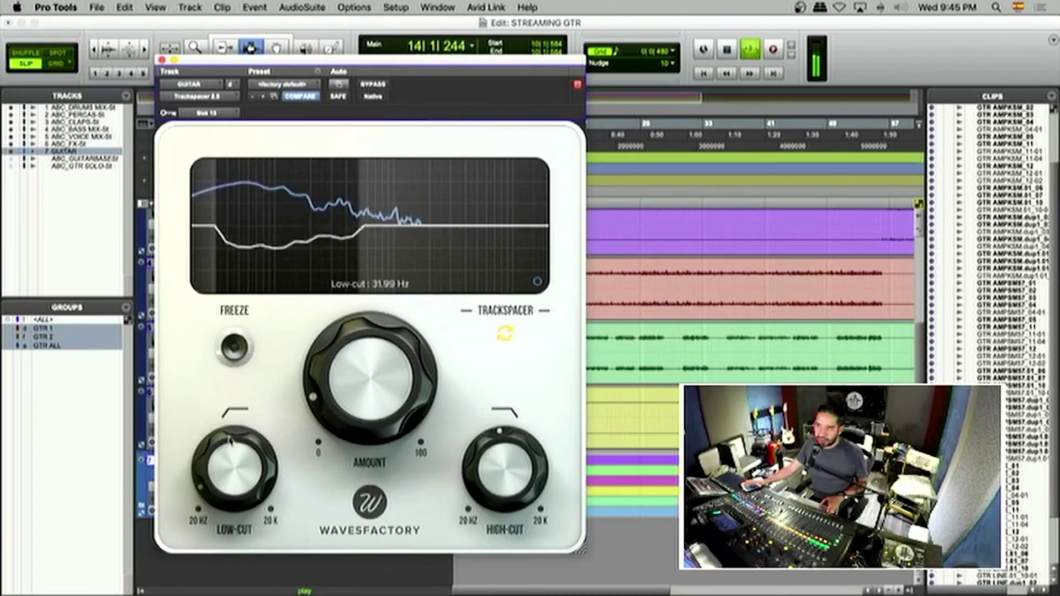
drag(330, 391, 333, 395)
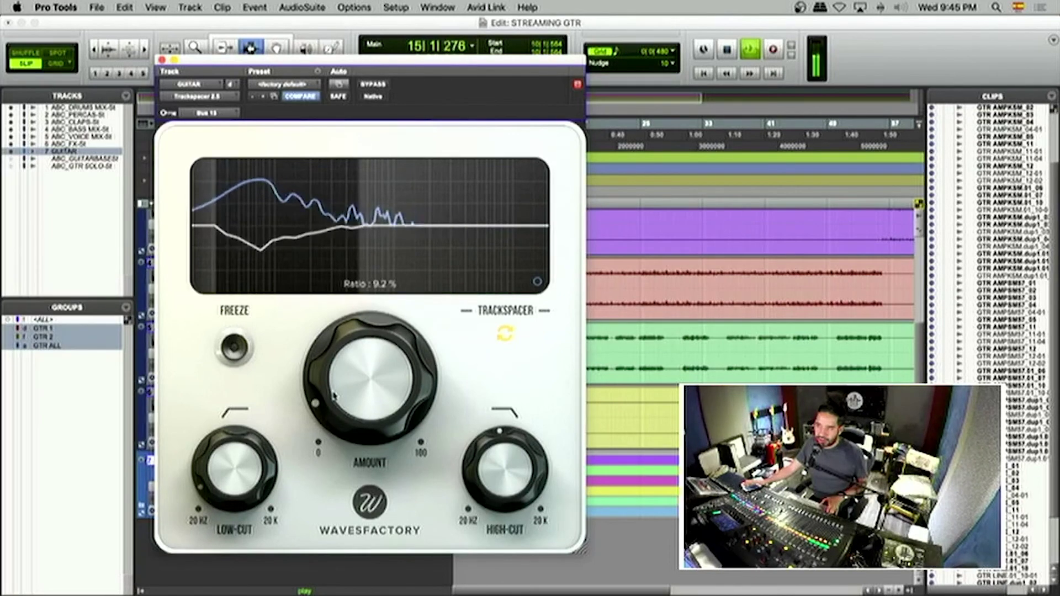
key(space)
click(161, 59)
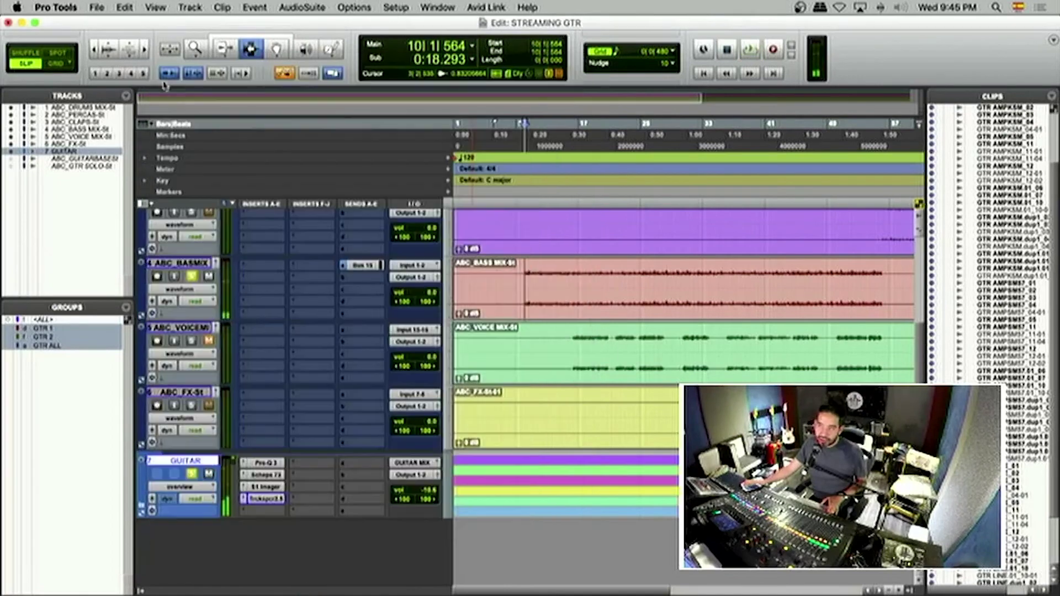
Step: Clear the solos on the bass track and GUITAR folder and play the mix from bar 10
scroll(237, 306, up, 2)
alt+click(193, 230)
key(space)
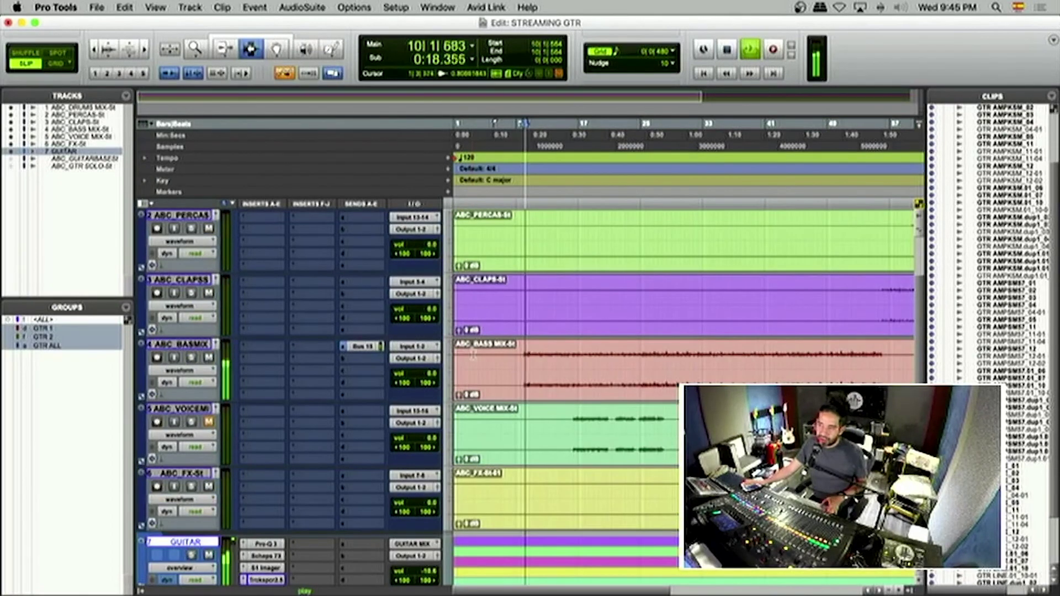
Step: Reopen Trackspacer on the GUITAR folder and watch how it ducks the guitars while the mix plays
scroll(573, 441, down, 2)
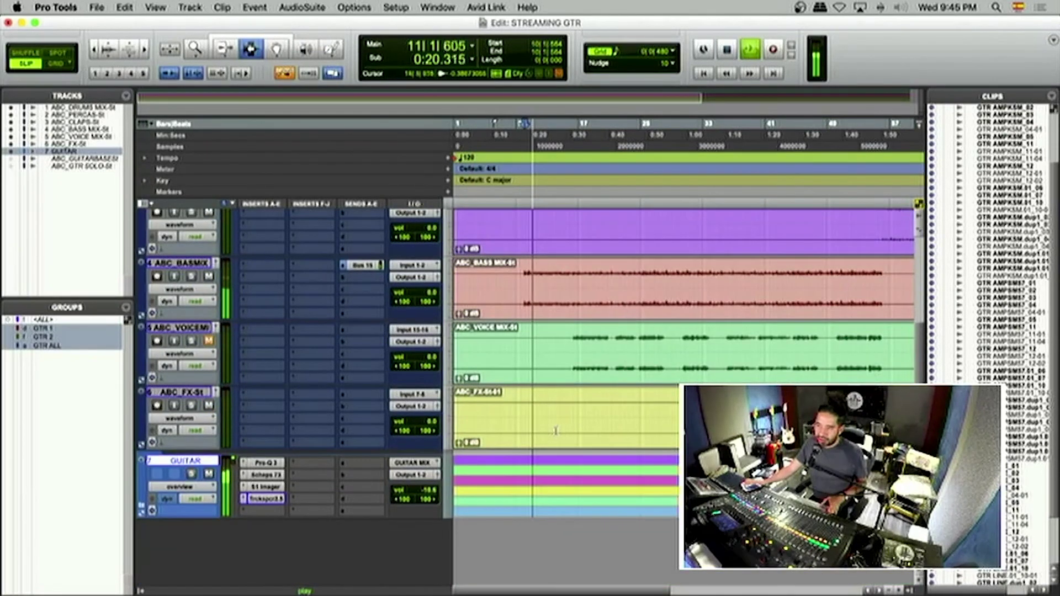
click(272, 499)
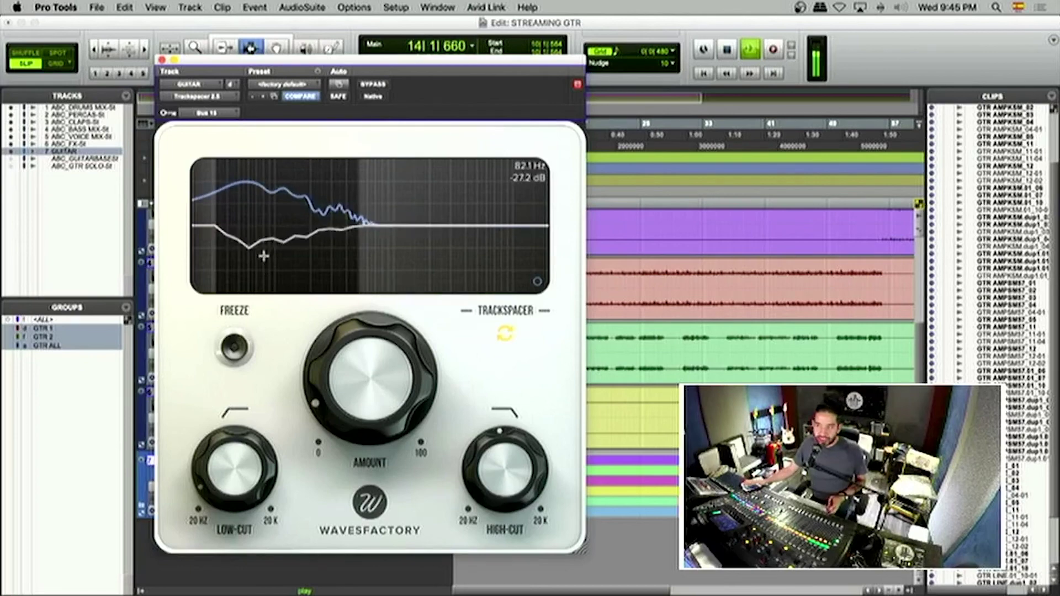
key(space)
key(space)
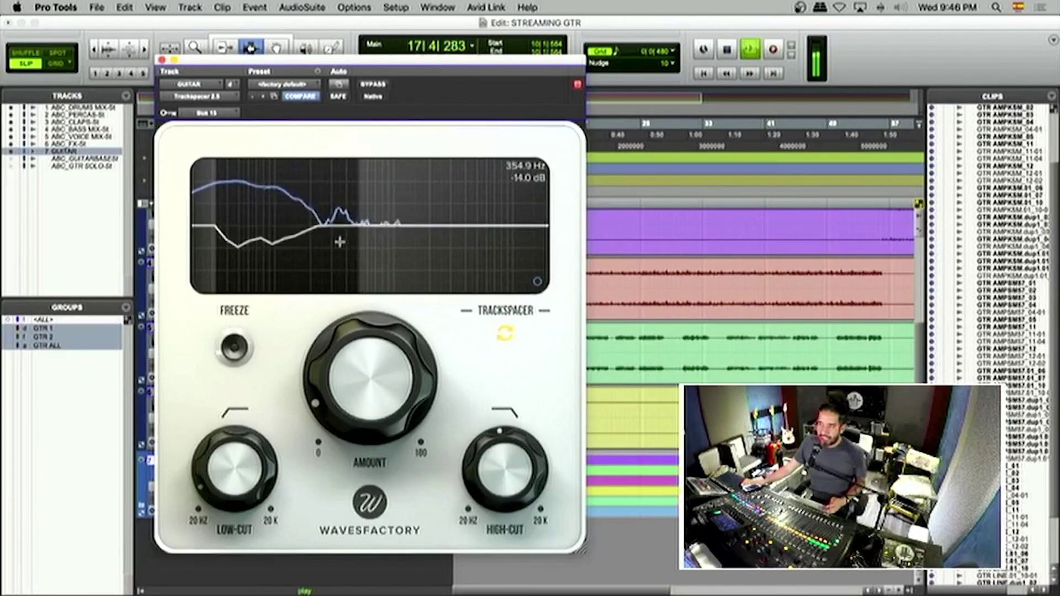
click(162, 59)
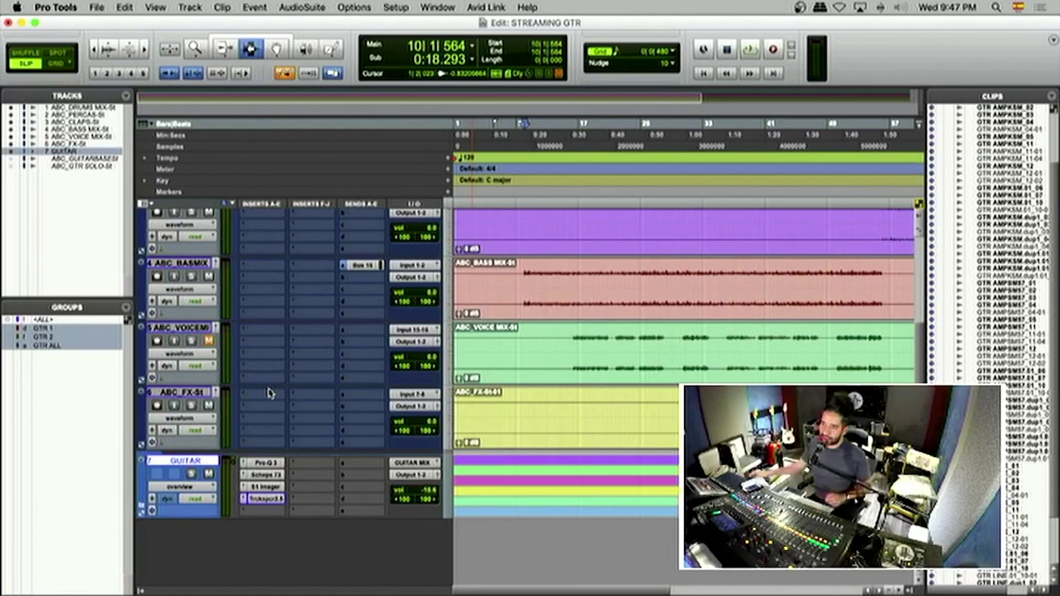
key(r)
key(r)
scroll(563, 359, up, 5)
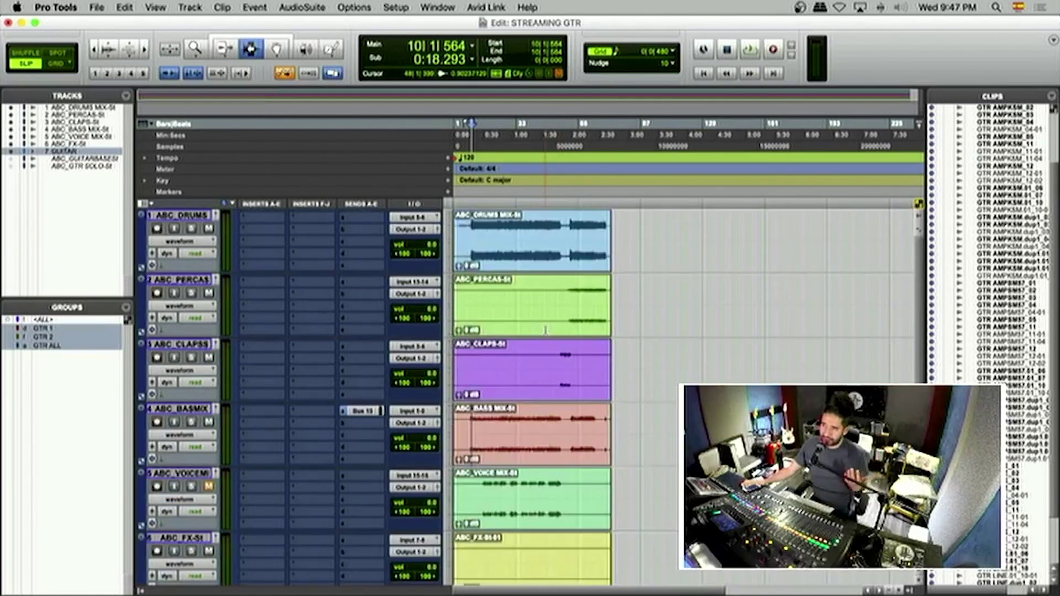
scroll(547, 331, right, 2)
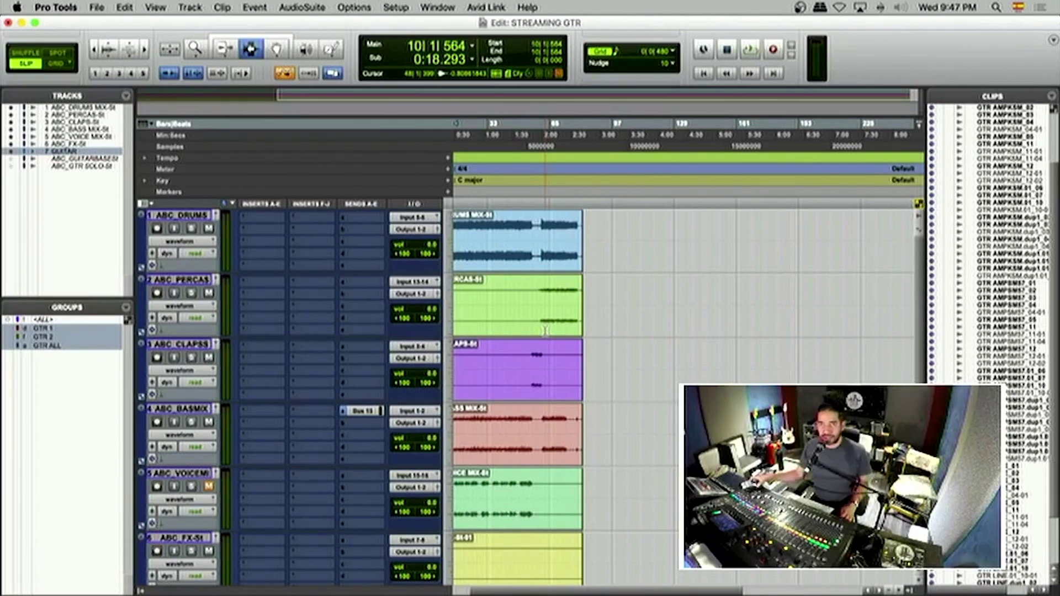
Step: Switch to Google Chrome and review the webinar dates and cover banner on the Cicuta Records Facebook page
key(super+Tab)
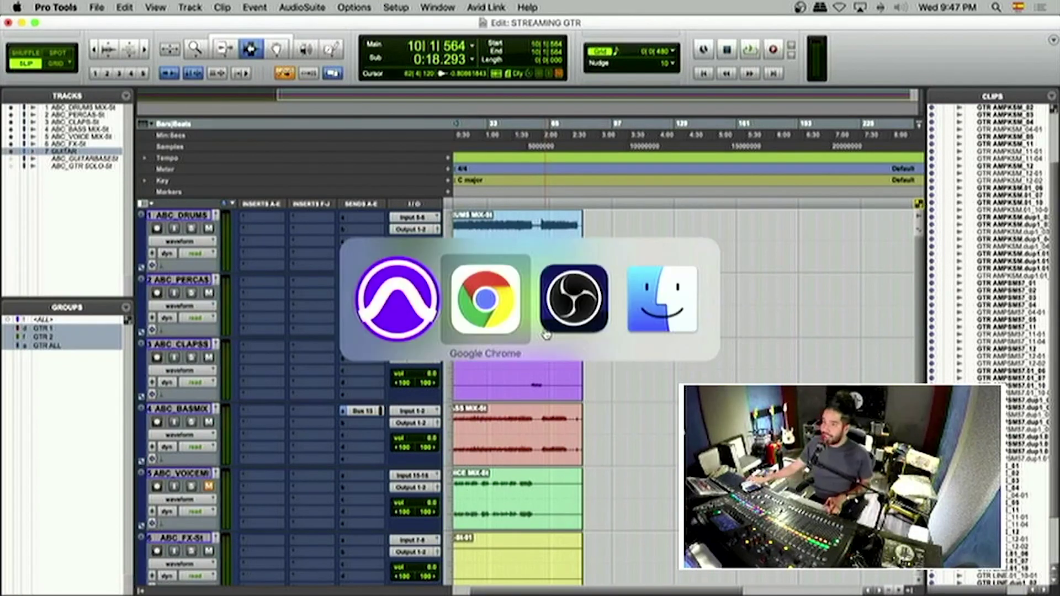
click(268, 32)
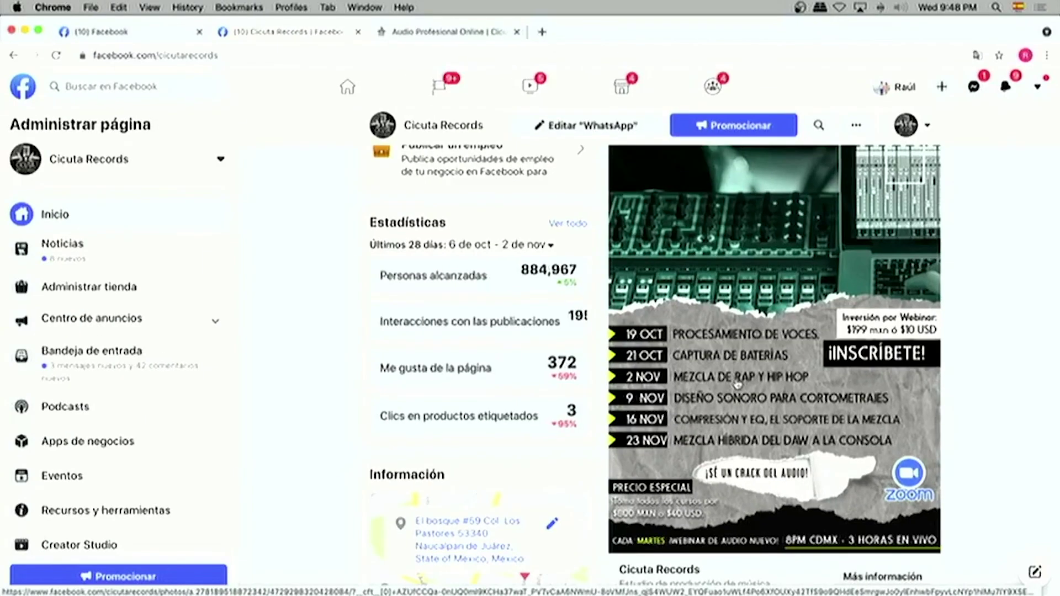
scroll(737, 384, up, 10)
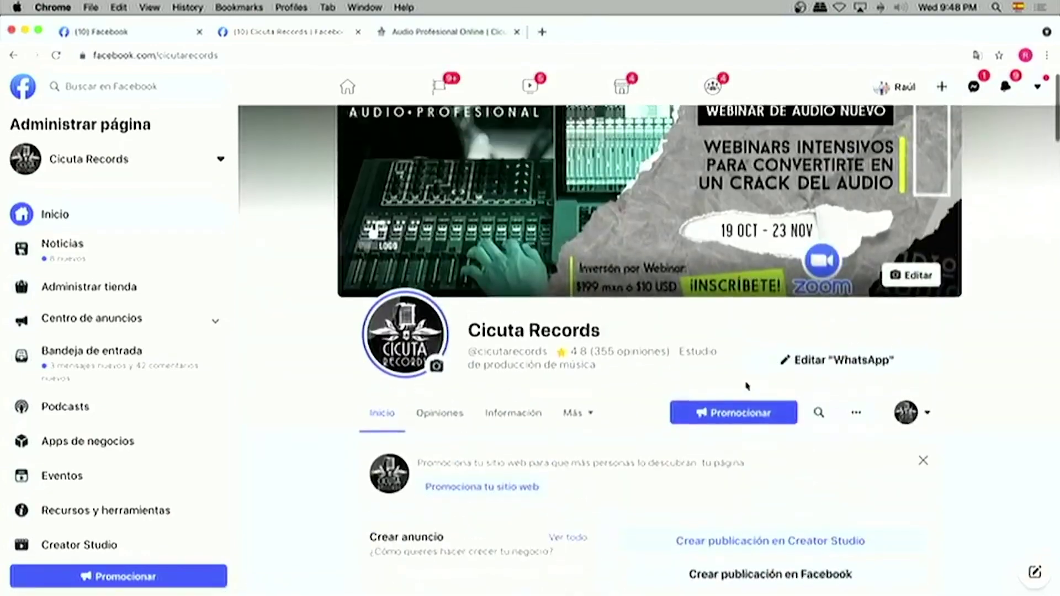
scroll(746, 385, up, 2)
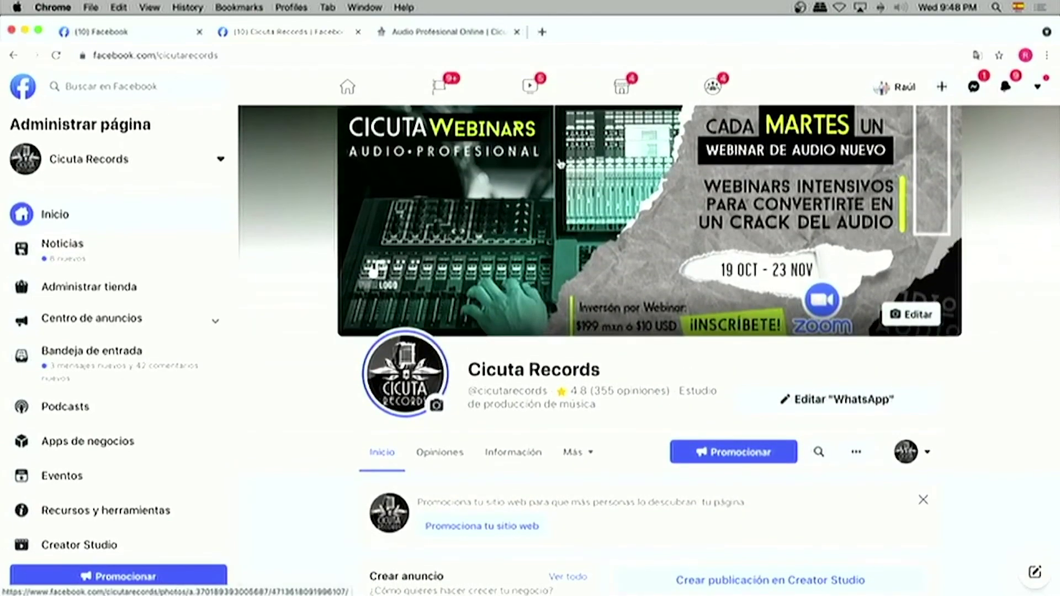
Step: Show the Cicuta Records online professional audio courses page and browse back through its course carousel
click(443, 32)
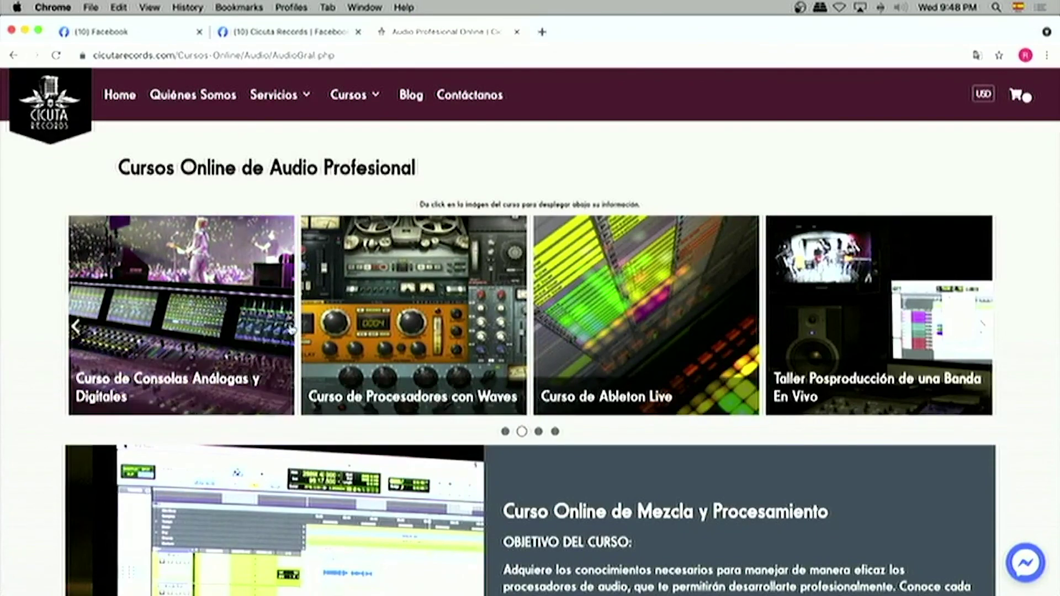
click(76, 326)
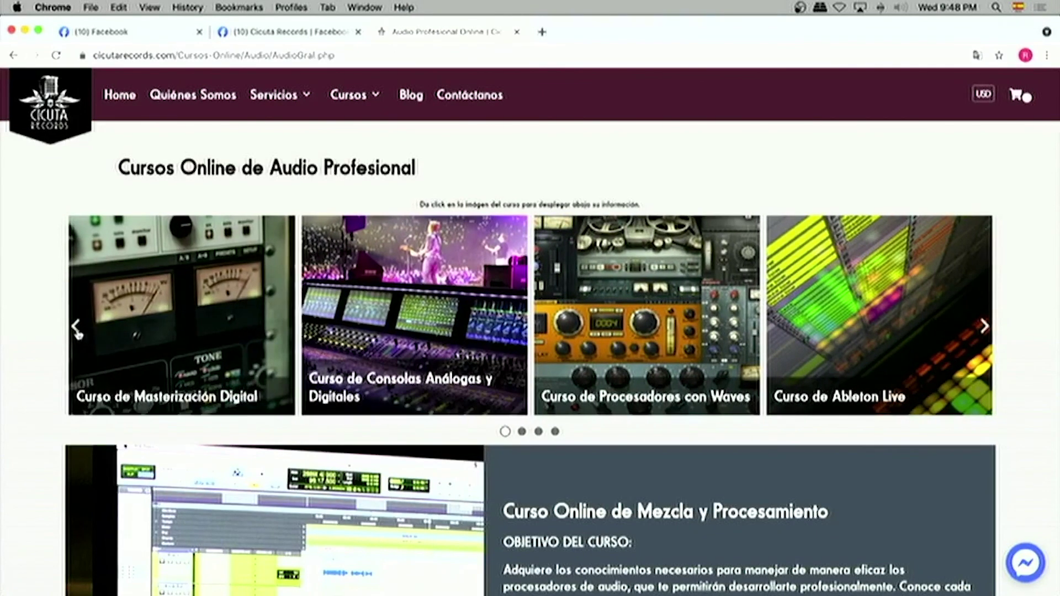